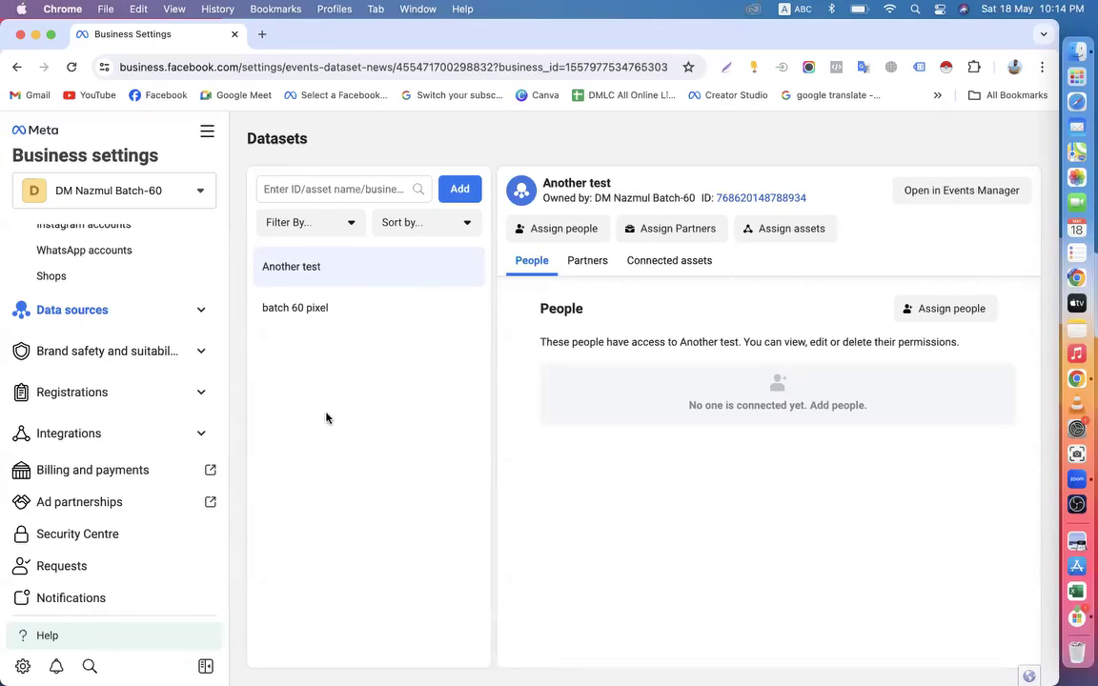
Create a new dataset named sadfgfhhgfdsa and dismiss its website connection setup
left_click(305, 300)
left_click(286, 269)
left_click(296, 310)
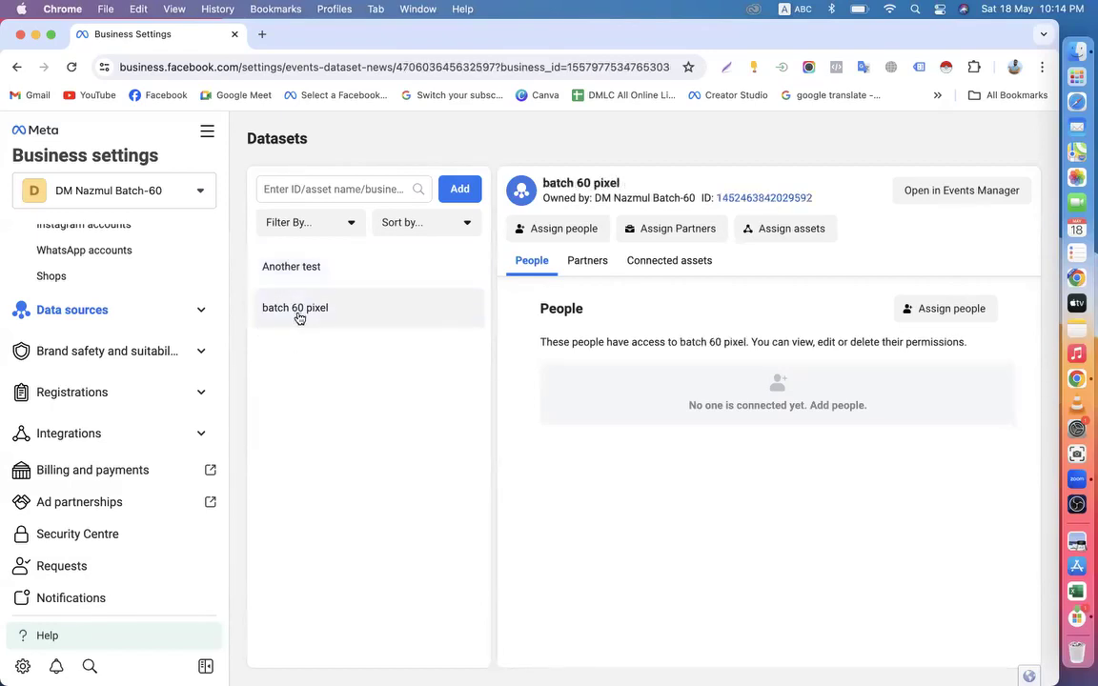
left_click(461, 189)
left_click(407, 331)
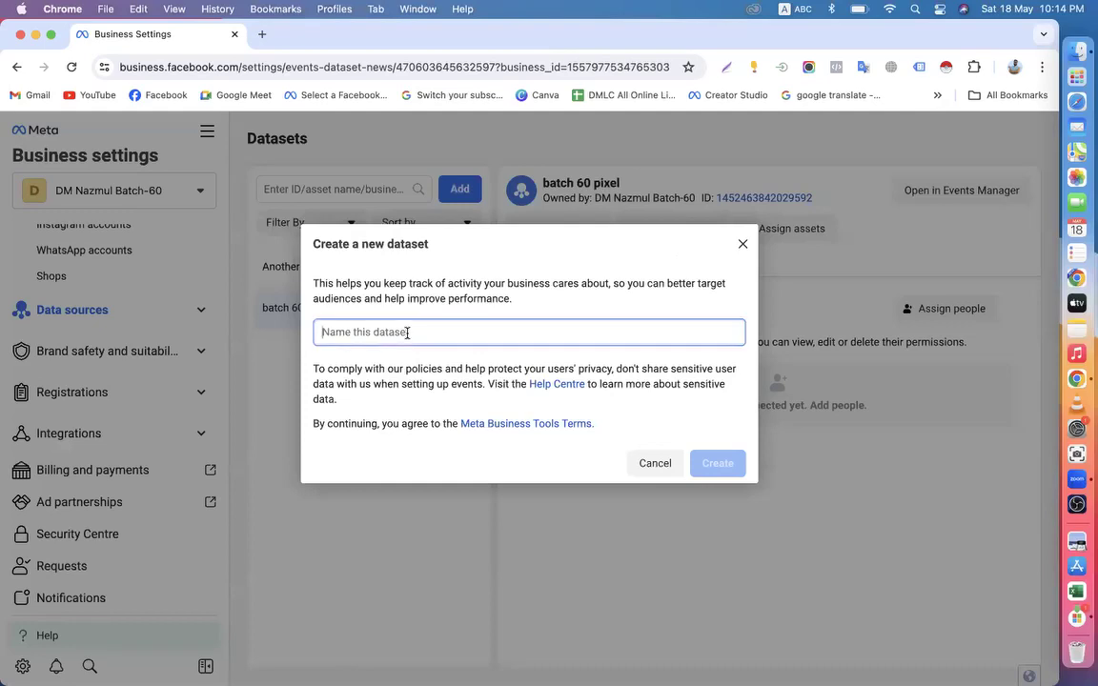
type("sadfgfhhgfdsa")
left_click(725, 476)
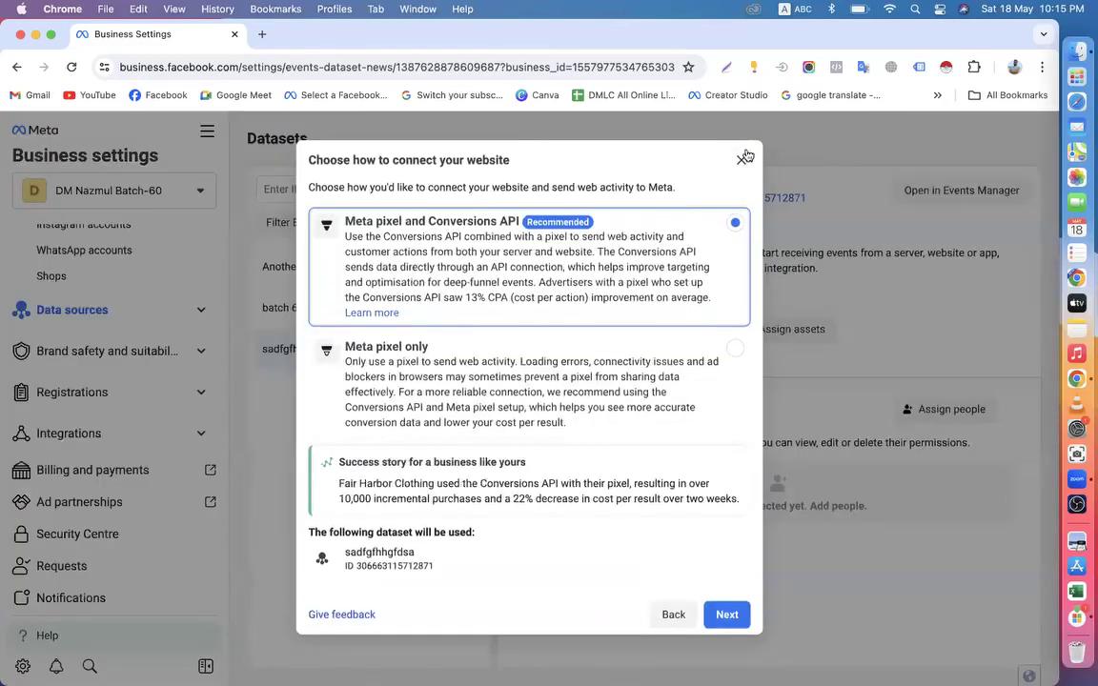
left_click(741, 162)
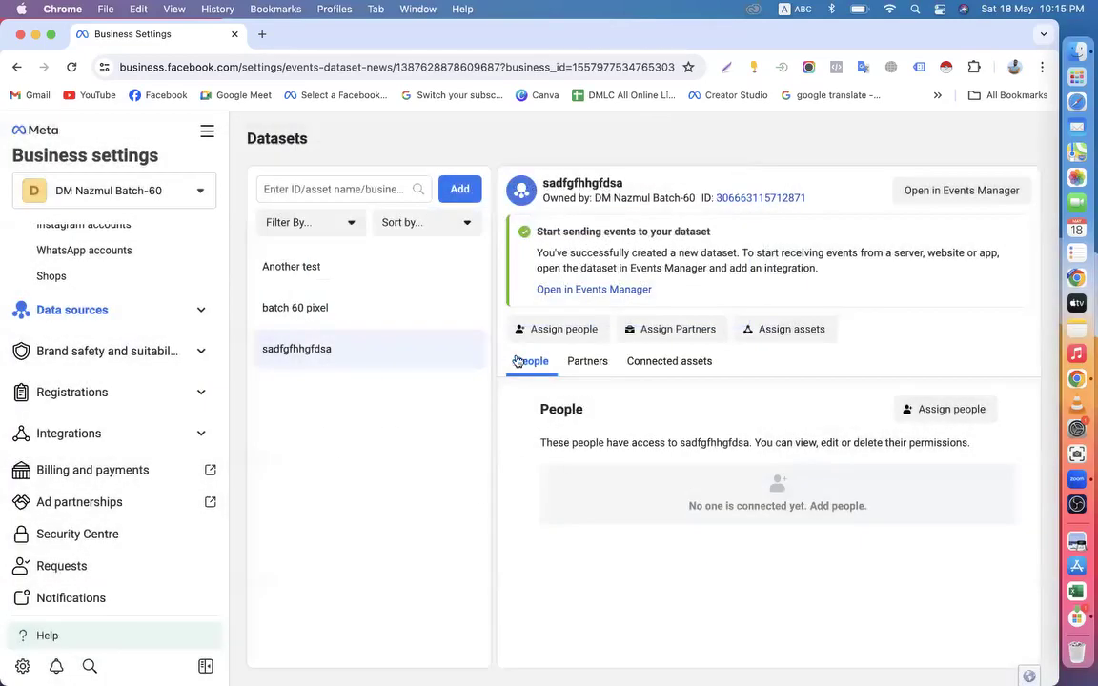
Examine the batch 60 pixel, Another test and sadfgfhhgfdsa datasets and compare the Pixels and Datasets sections of the data sources
left_click(305, 309)
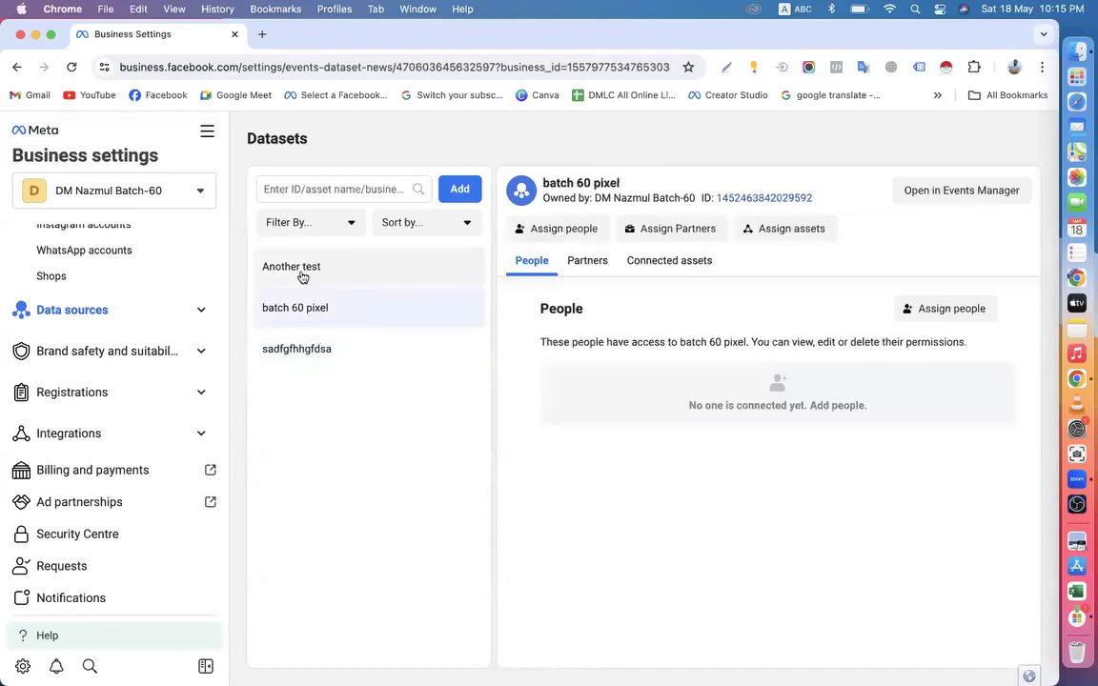
left_click(304, 272)
left_click(201, 310)
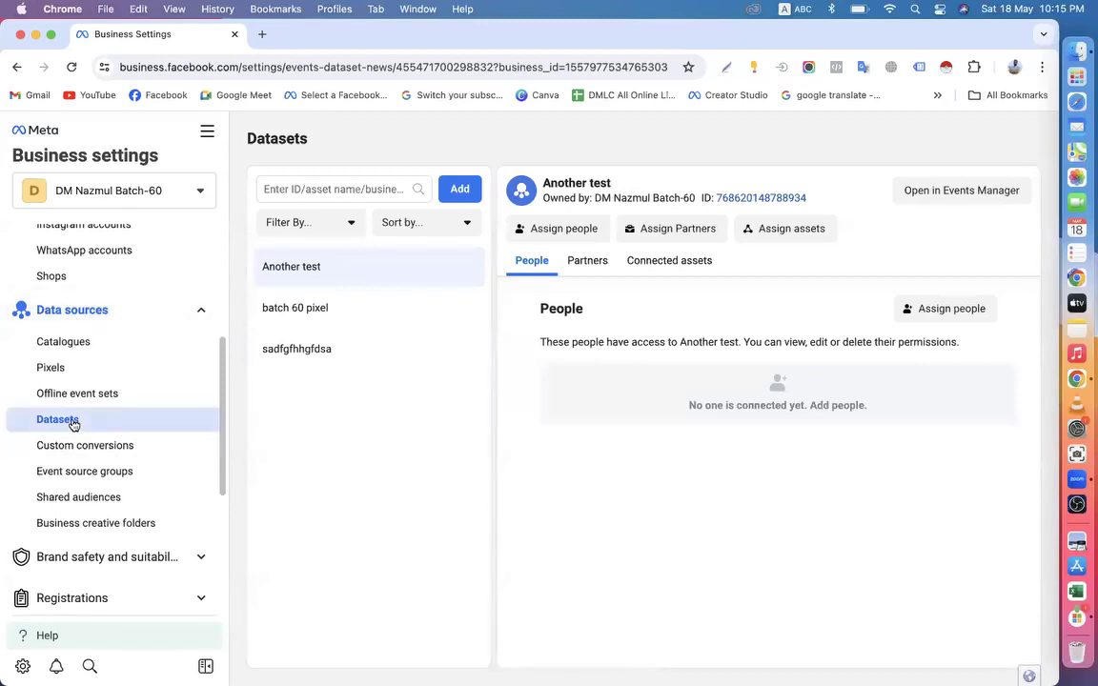
left_click(64, 367)
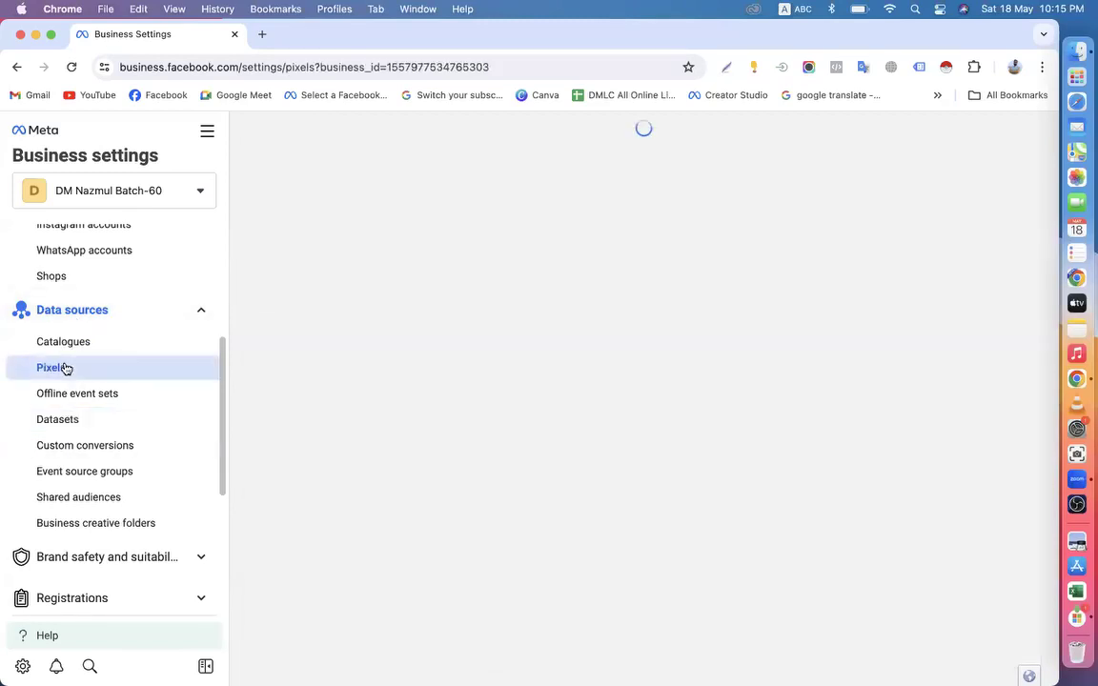
left_click(78, 422)
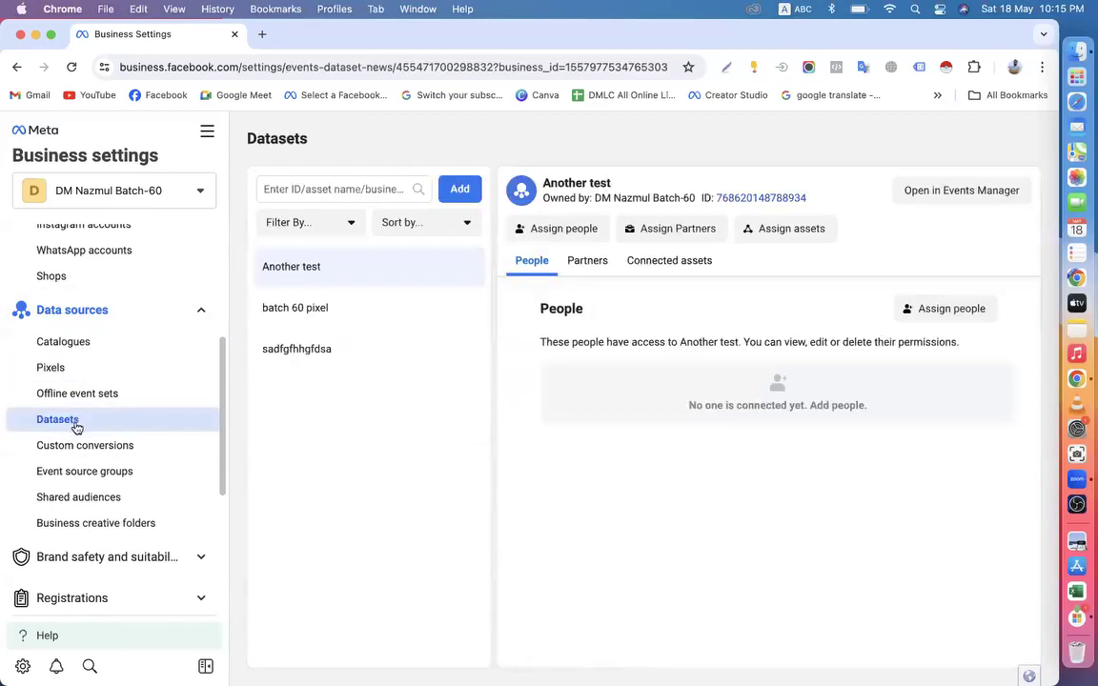
left_click(277, 359)
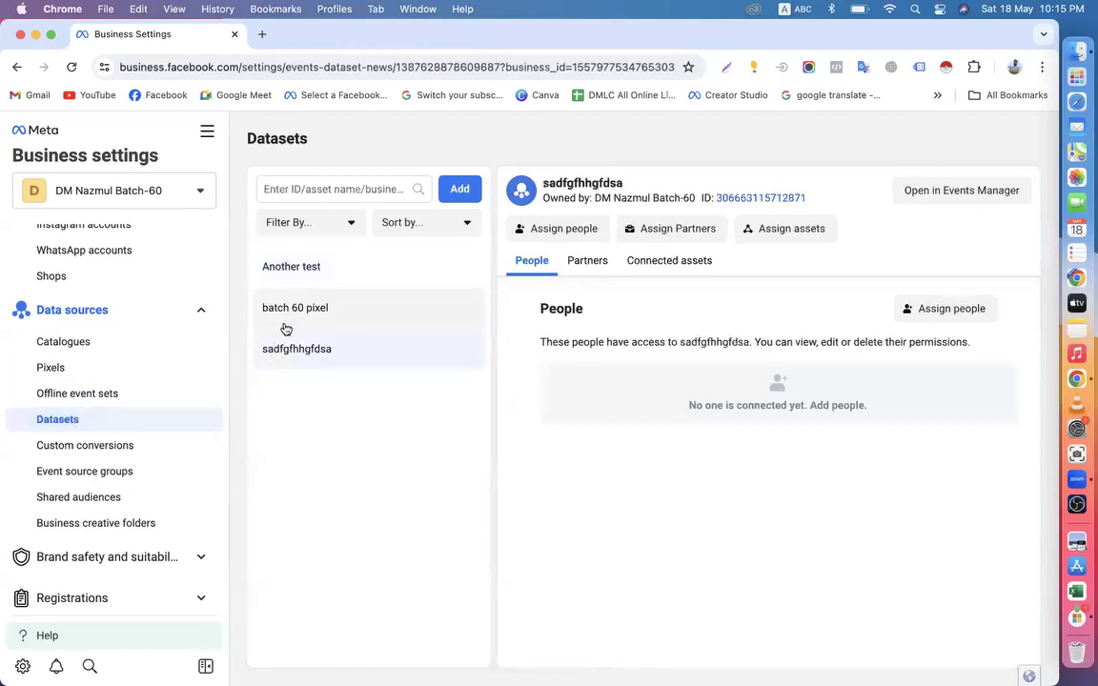
left_click(283, 318)
left_click(285, 273)
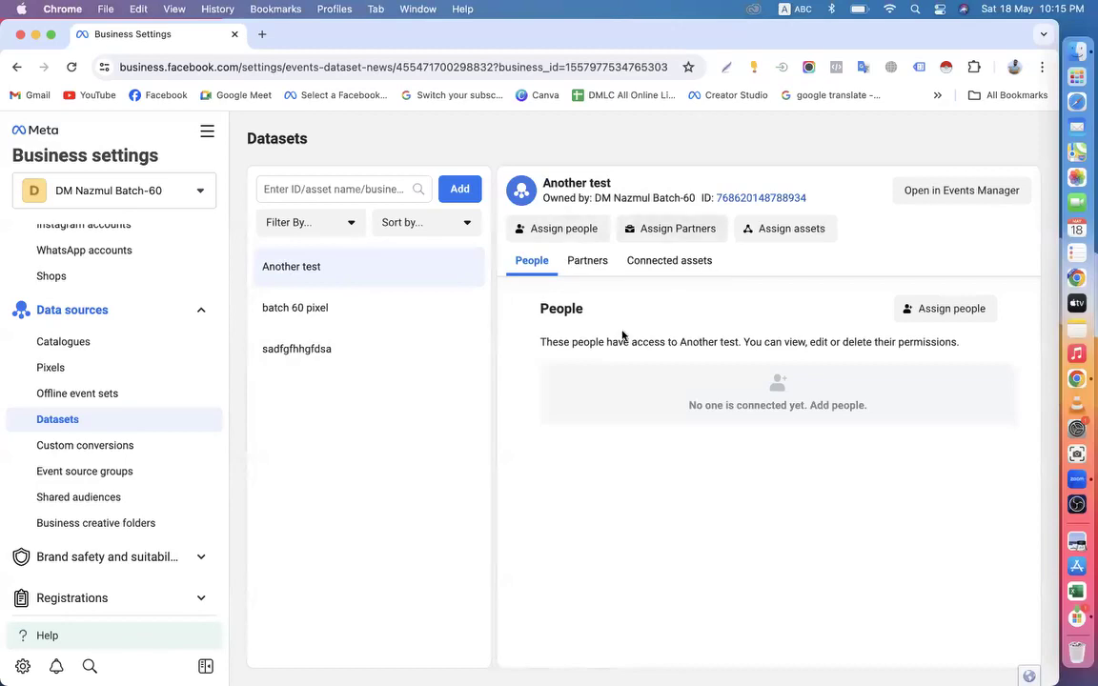
Open the batch 60 pixel dataset in Events Manager and view the custom conversions page
left_click(315, 324)
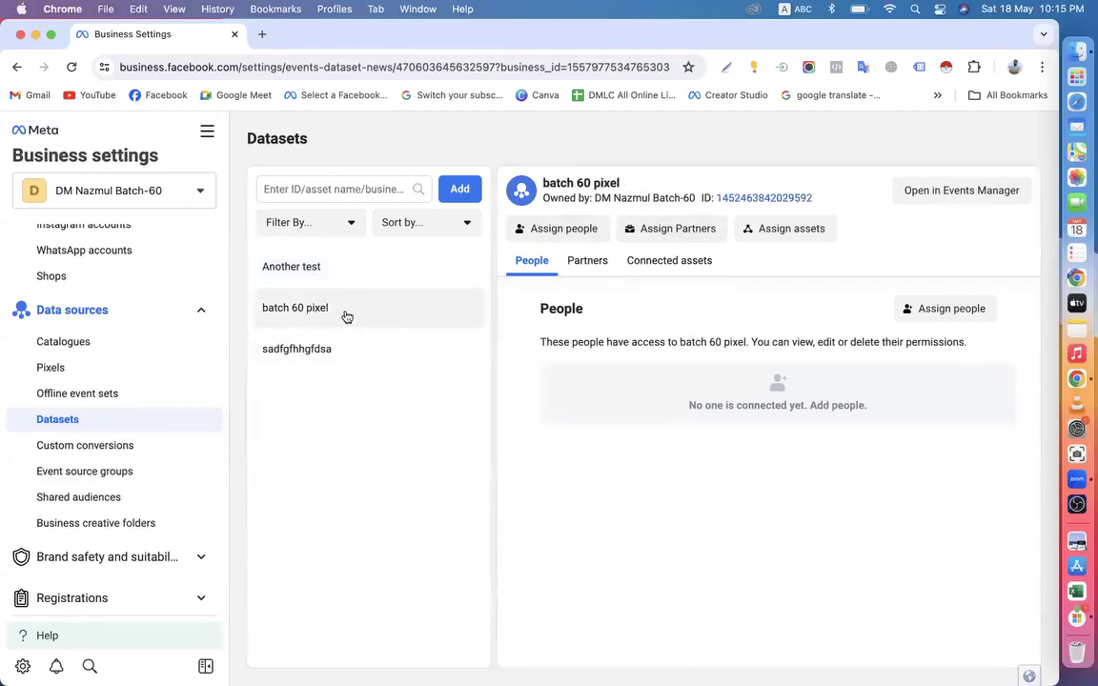
left_click(941, 196)
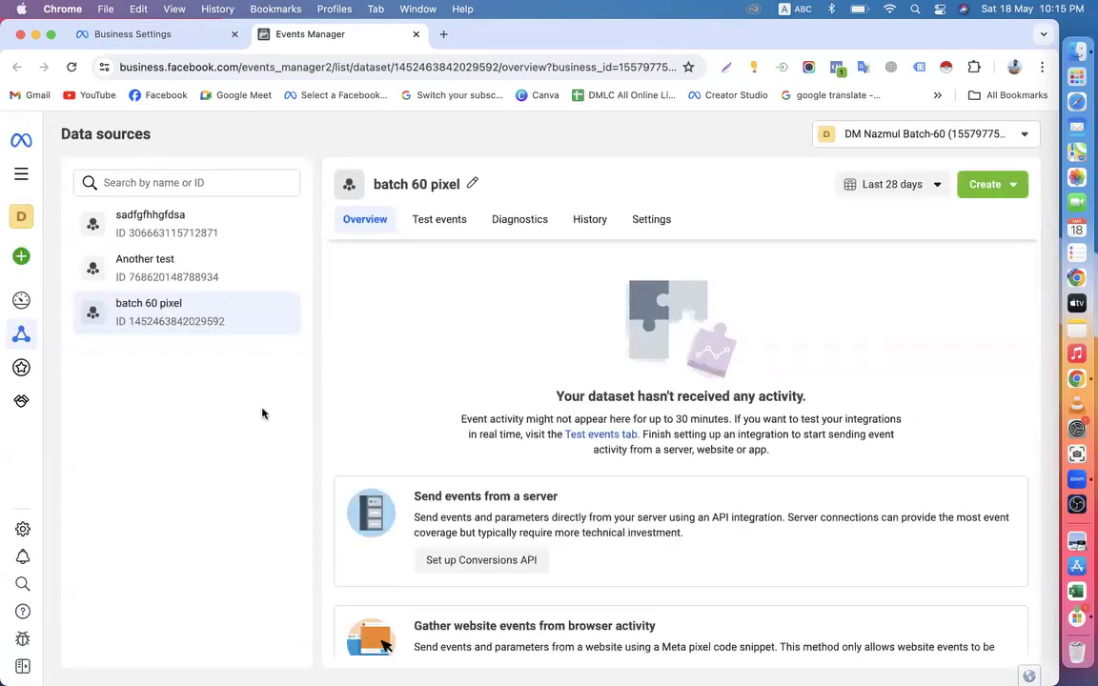
mouse_move(14, 291)
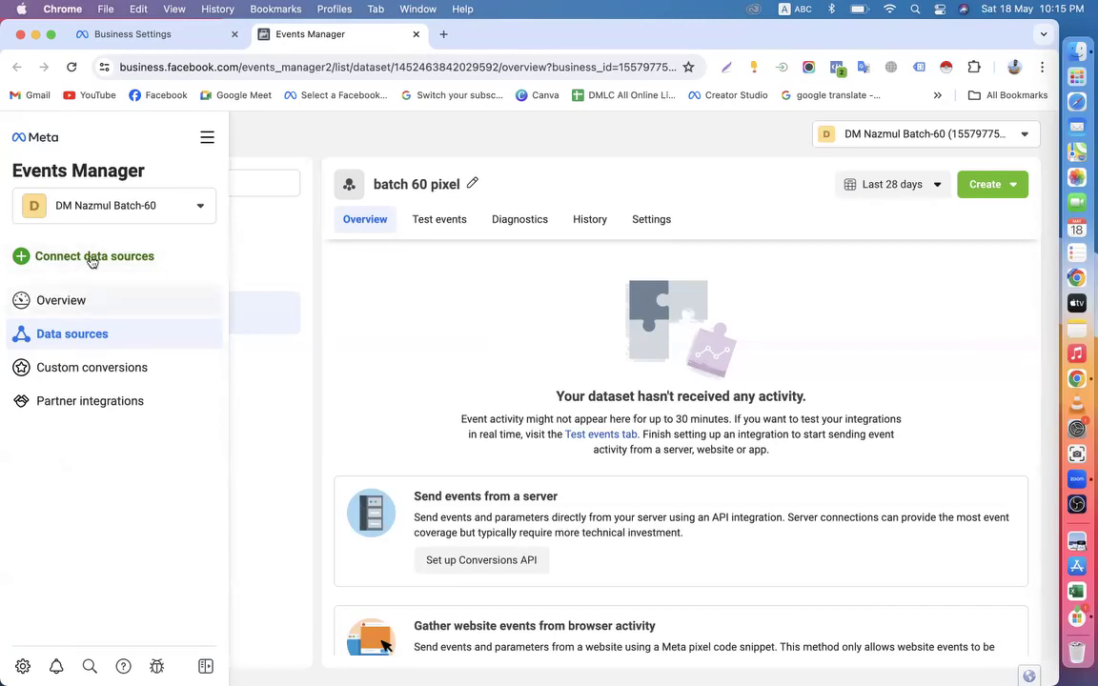
left_click(79, 376)
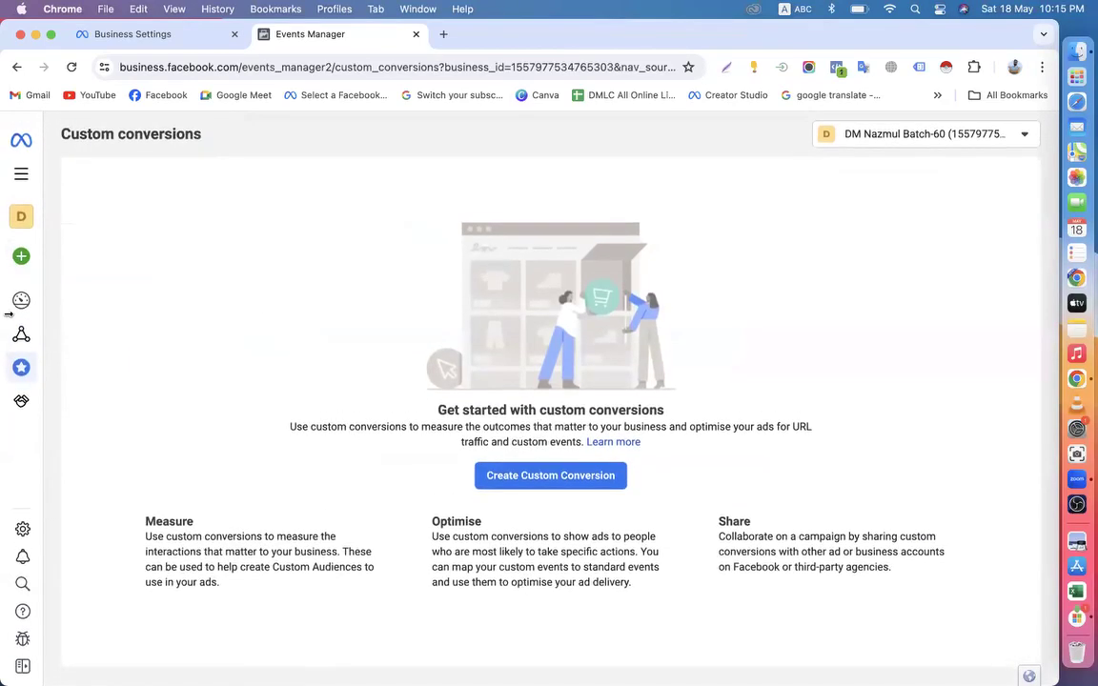
left_click(21, 255)
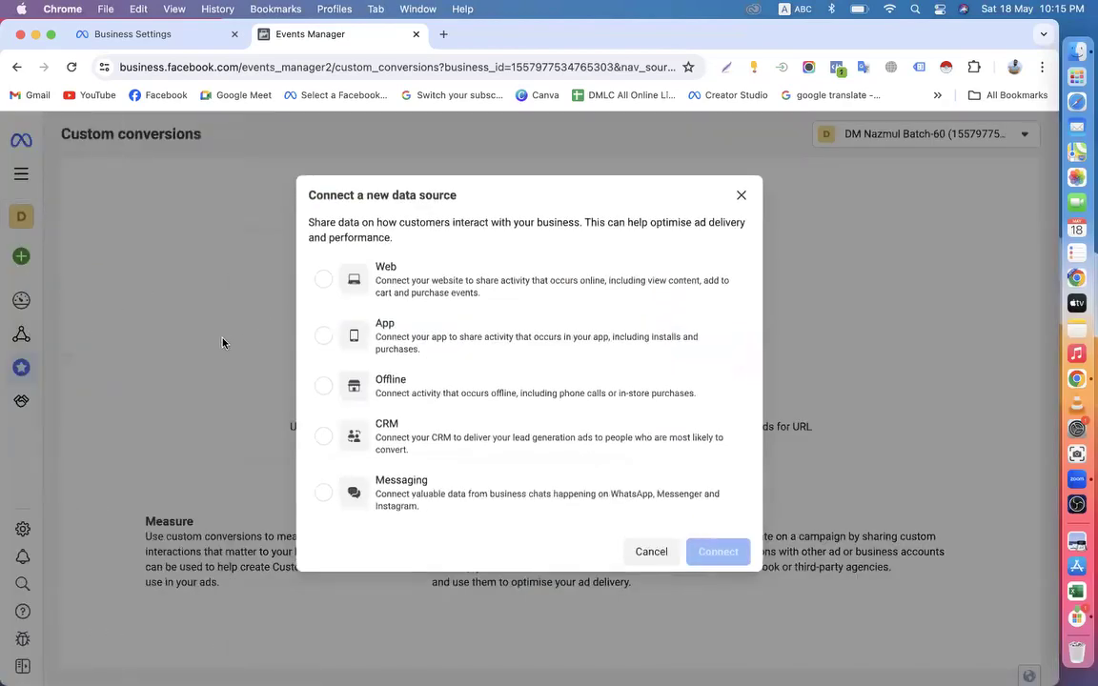
left_click(349, 289)
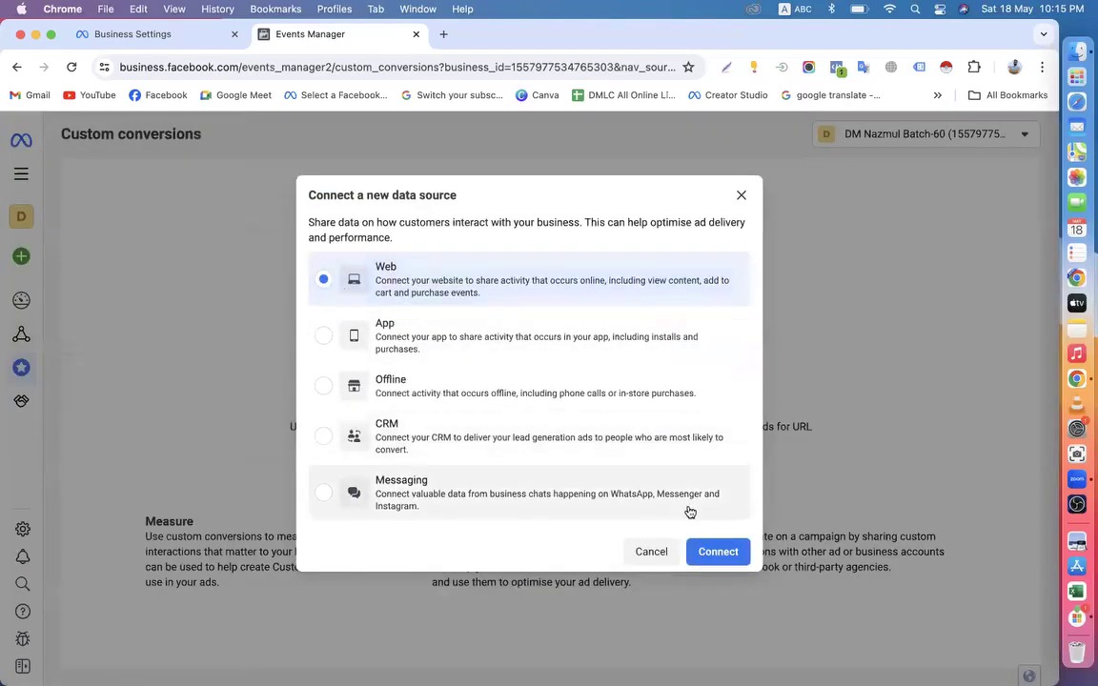
left_click(721, 552)
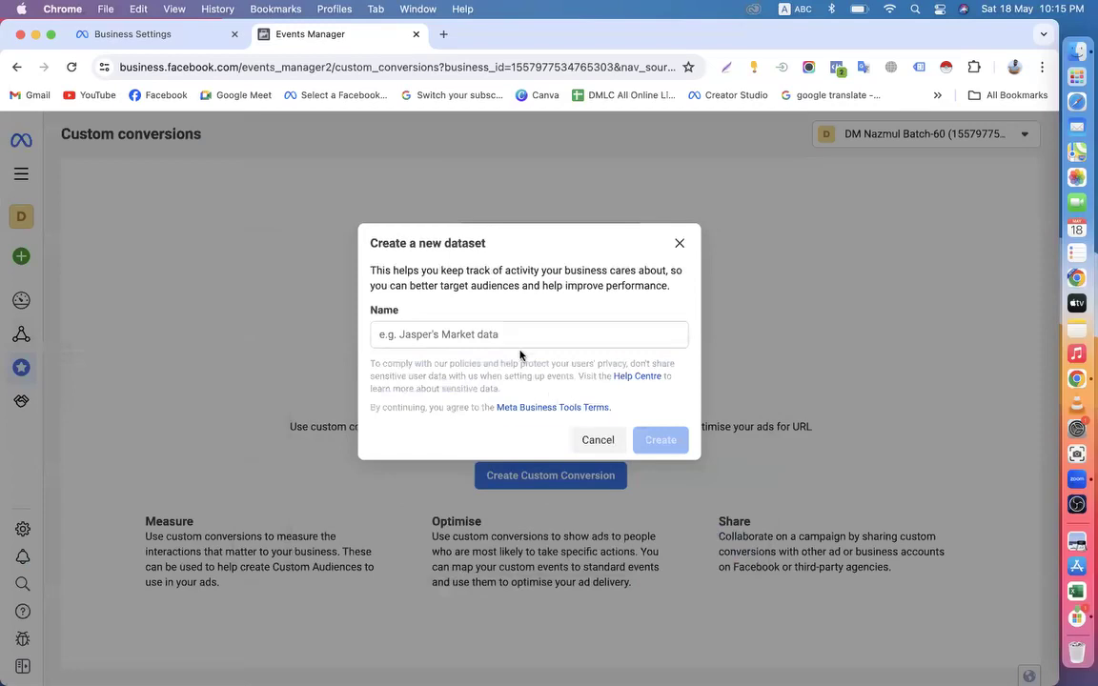
left_click(598, 439)
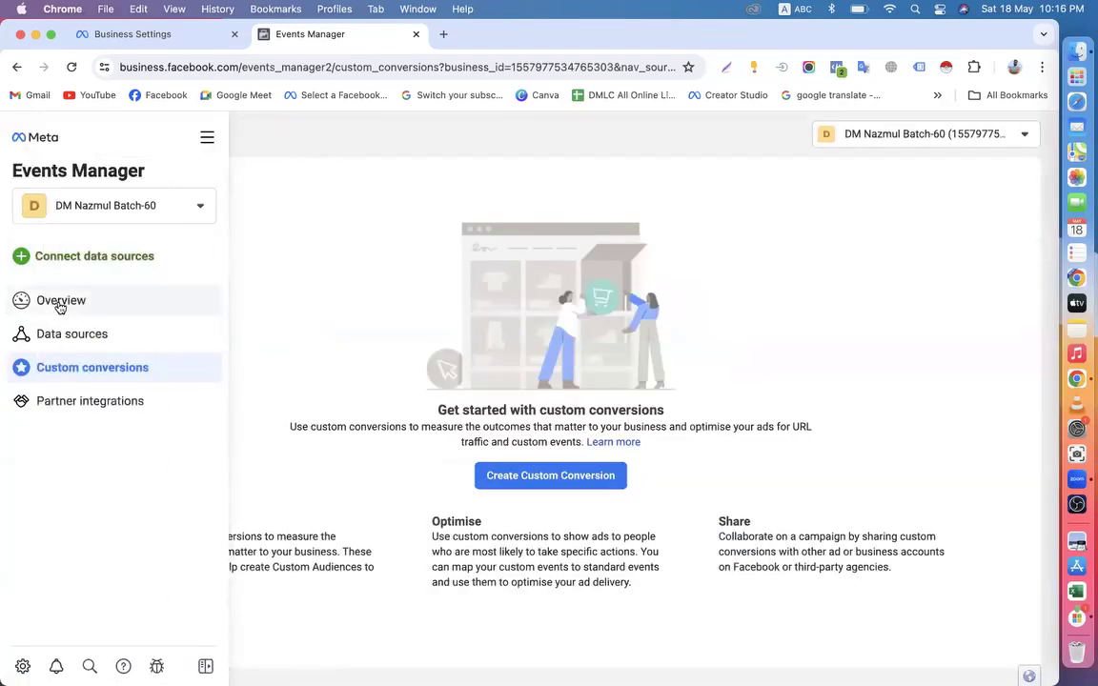
Return to the data sources and review the integration options offered for the sadfgfhhgfdsa dataset
left_click(56, 300)
left_click(57, 347)
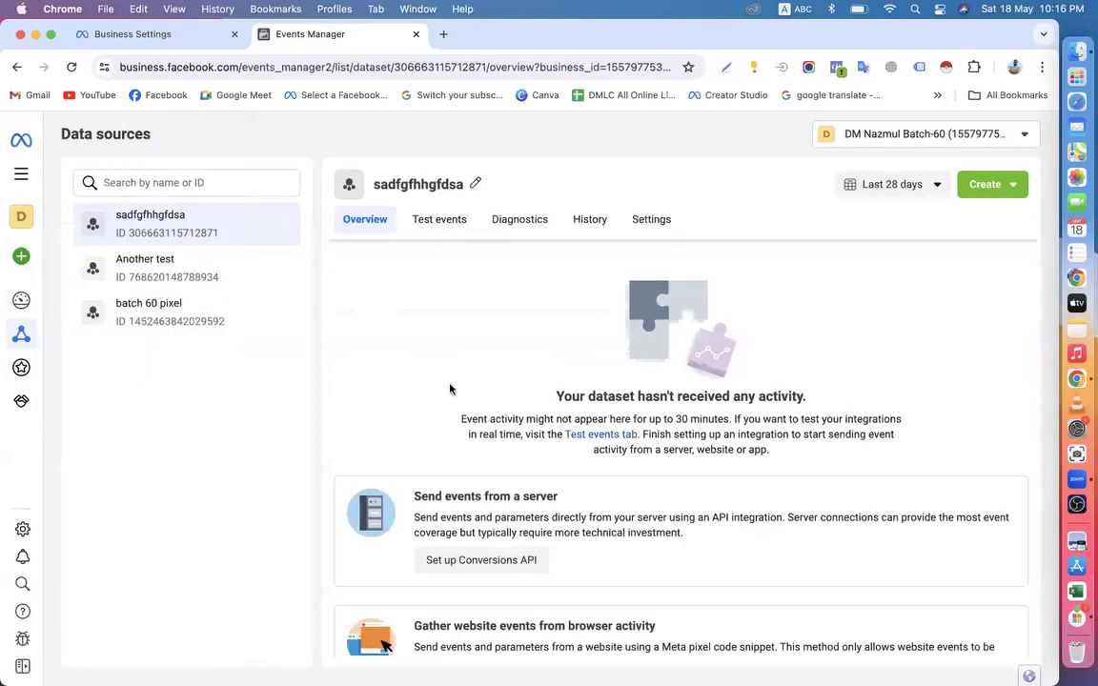
scroll(452, 396, "down", 6)
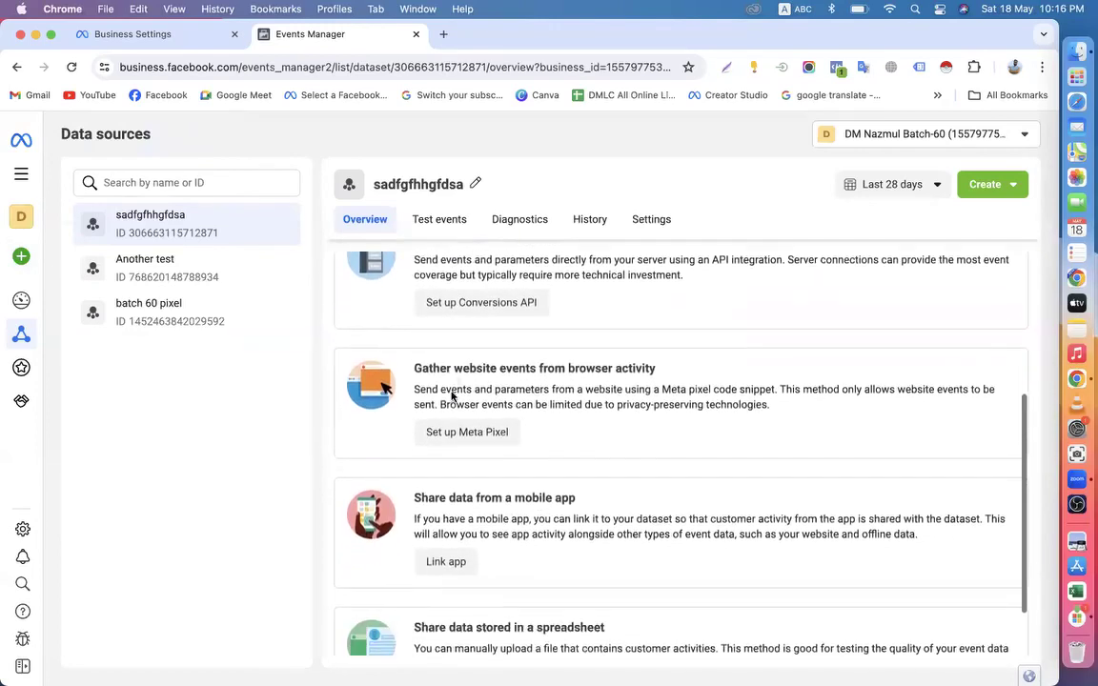
scroll(452, 397, "up", 5)
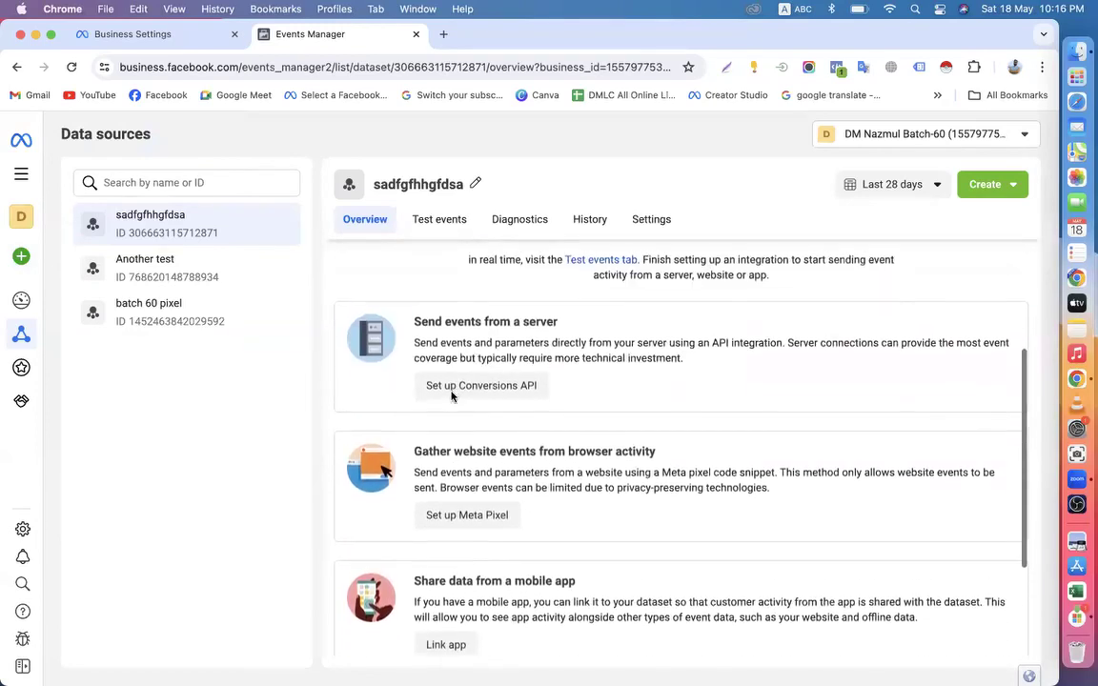
scroll(452, 397, "down", 4)
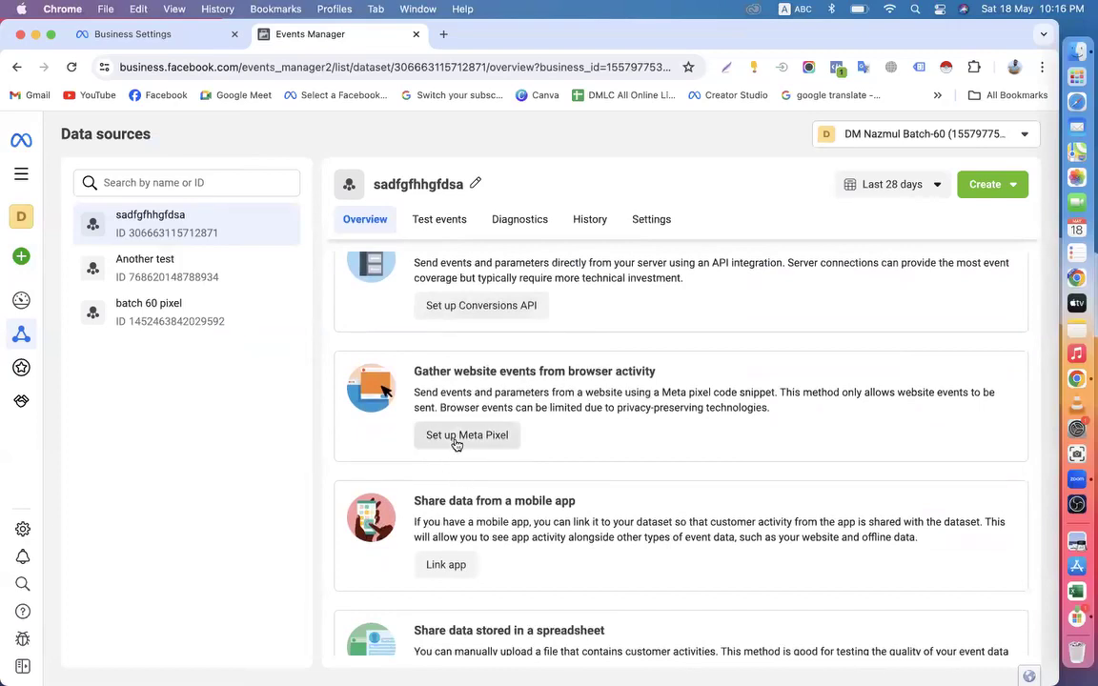
View the Meta Pixel setup methods for the batch 60 pixel dataset, and close Events Manager
left_click(167, 314)
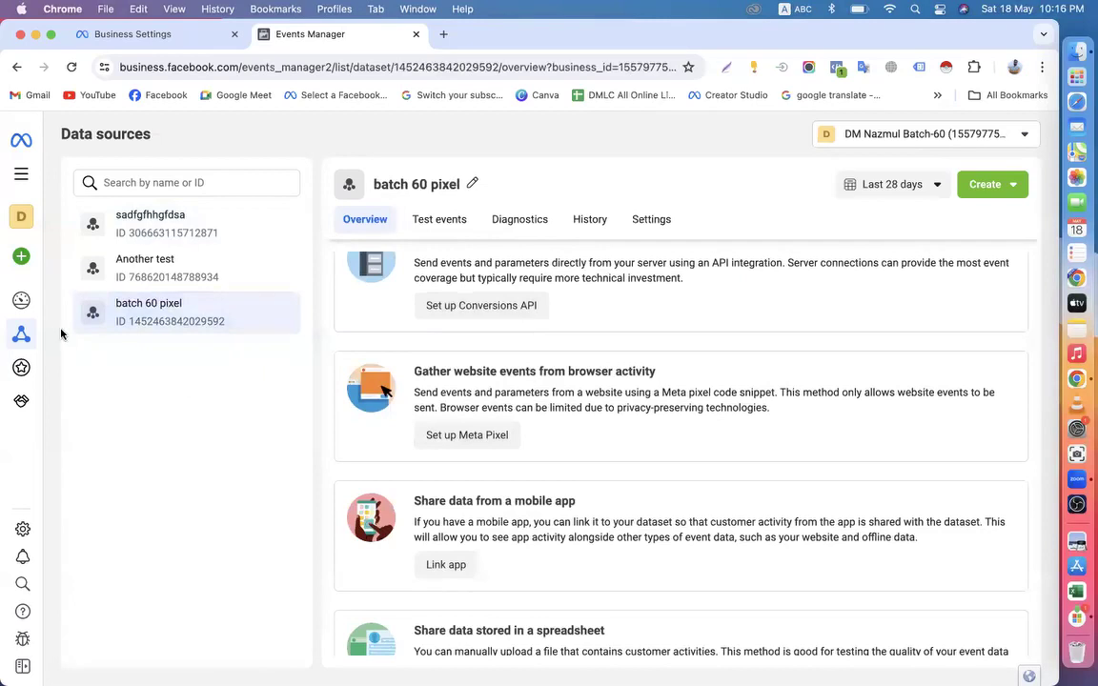
left_click(469, 436)
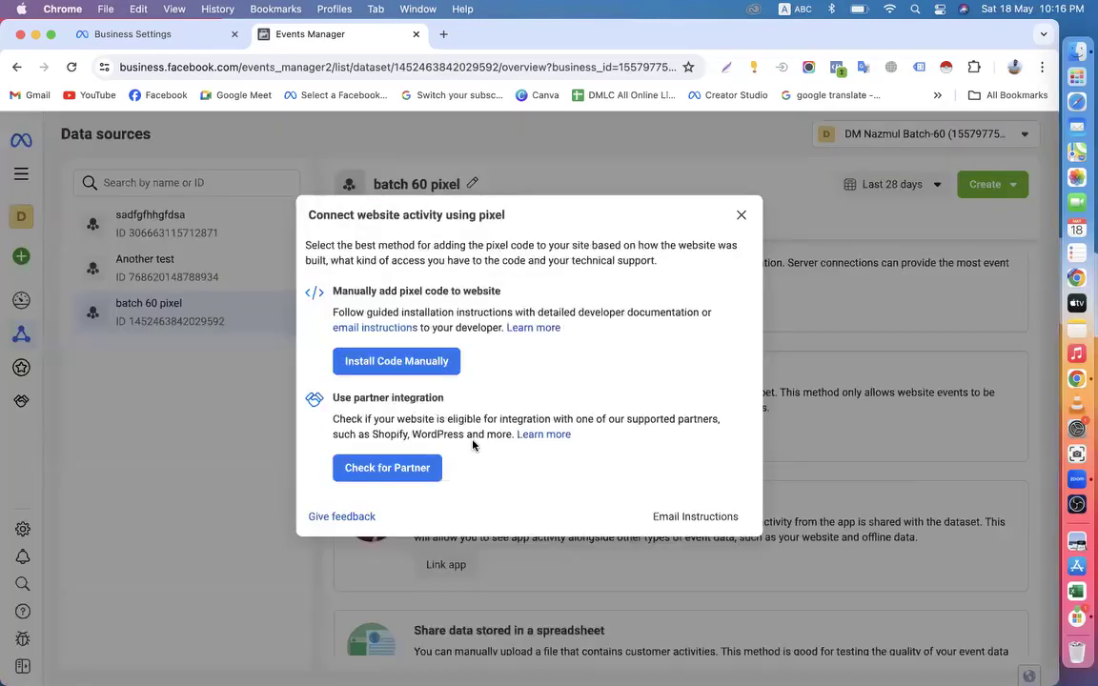
left_click(745, 217)
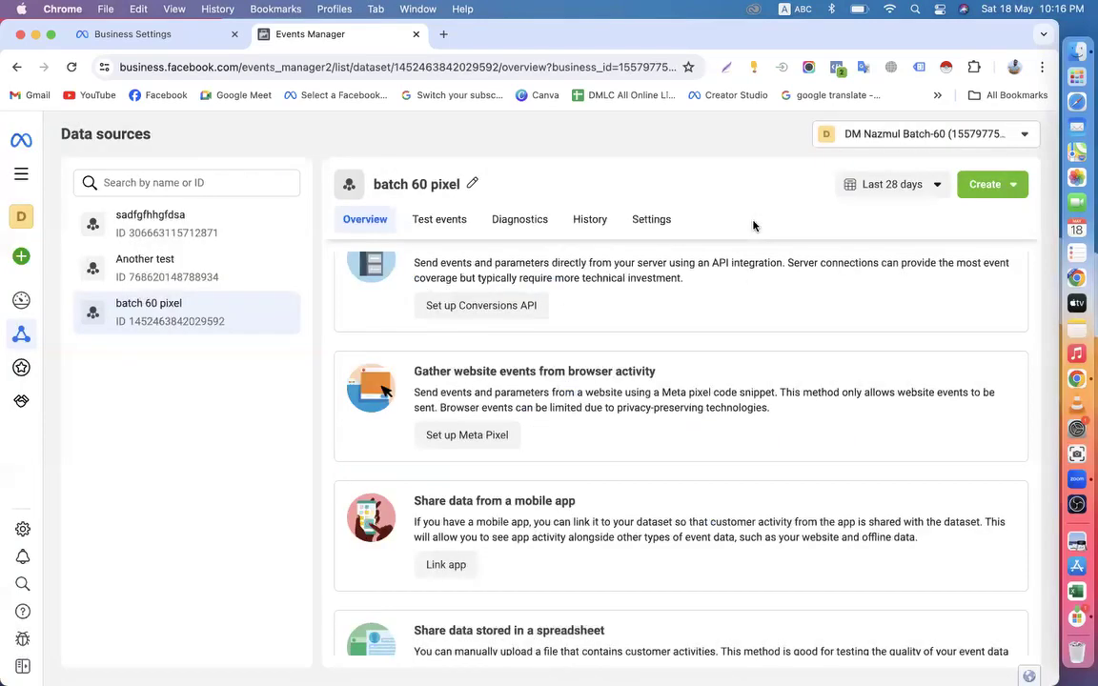
left_click(415, 34)
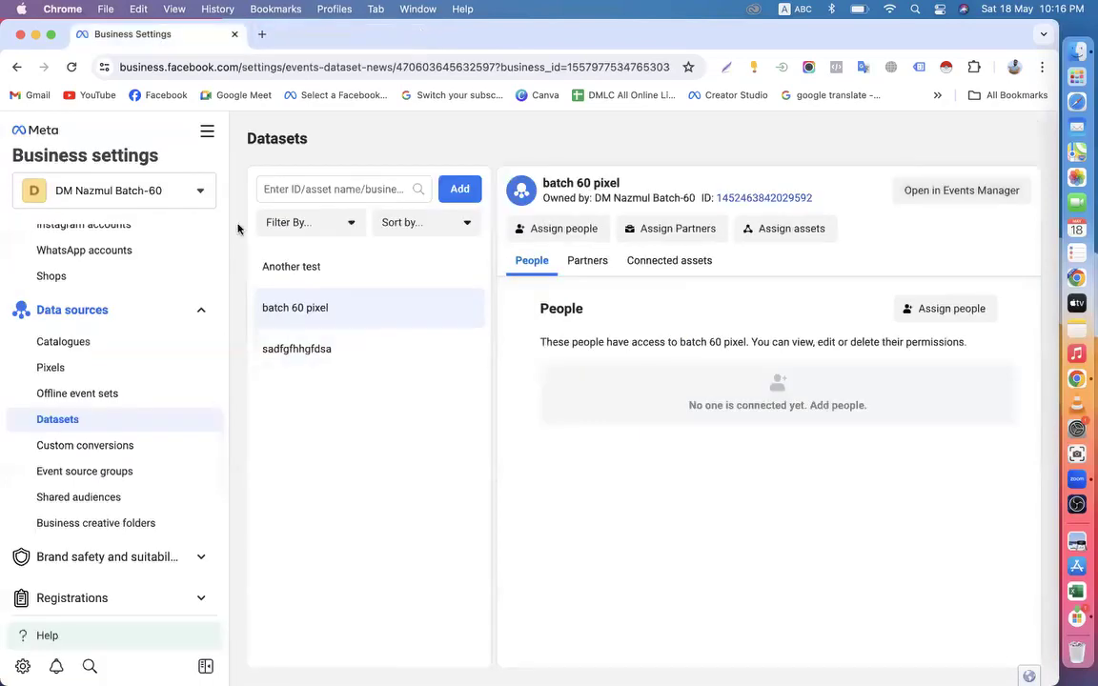
Look through the details of the sadfgfhhgfdsa, batch 60 pixel and Another test datasets, finishing on batch 60 pixel
left_click(306, 361)
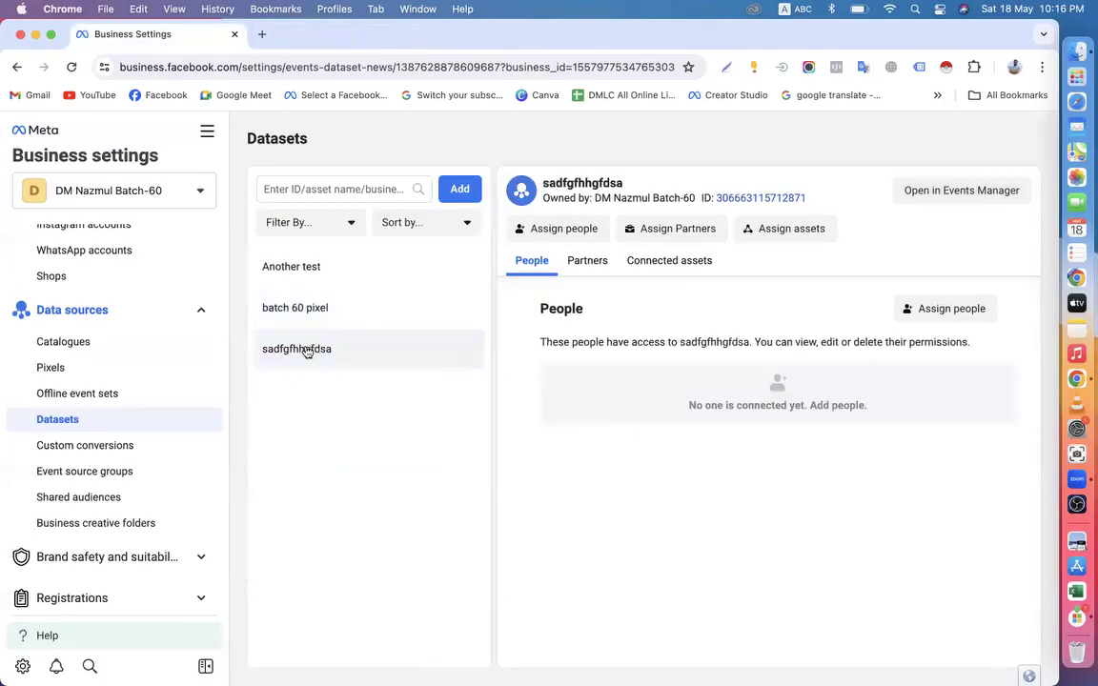
left_click(321, 305)
left_click(314, 269)
left_click(314, 317)
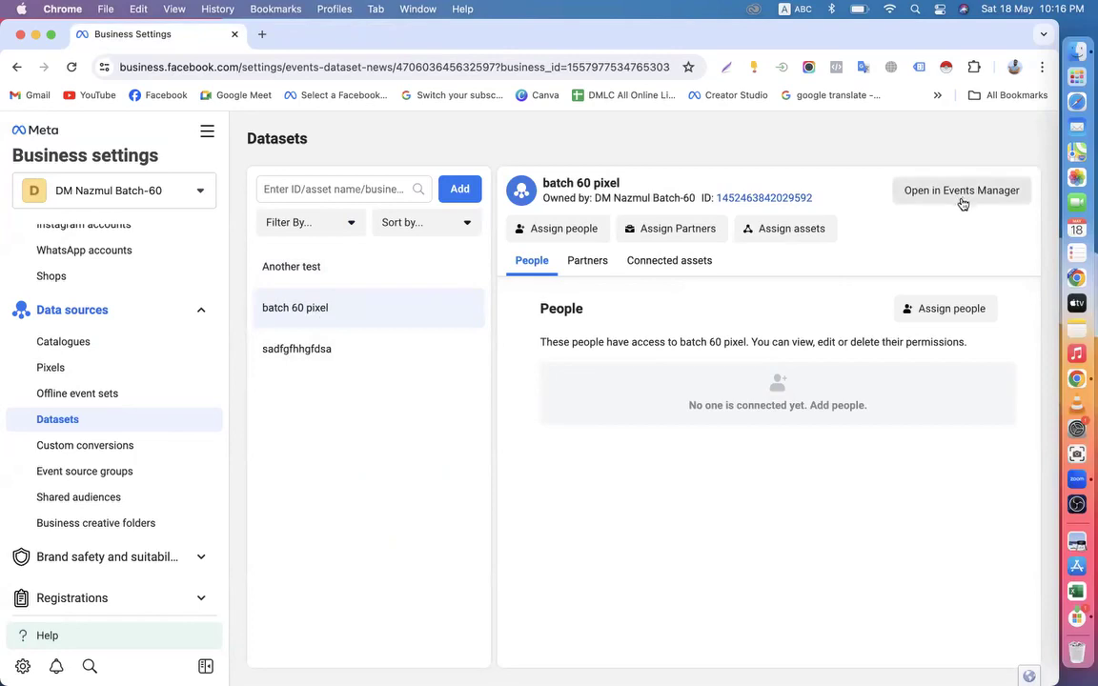
left_click(1042, 67)
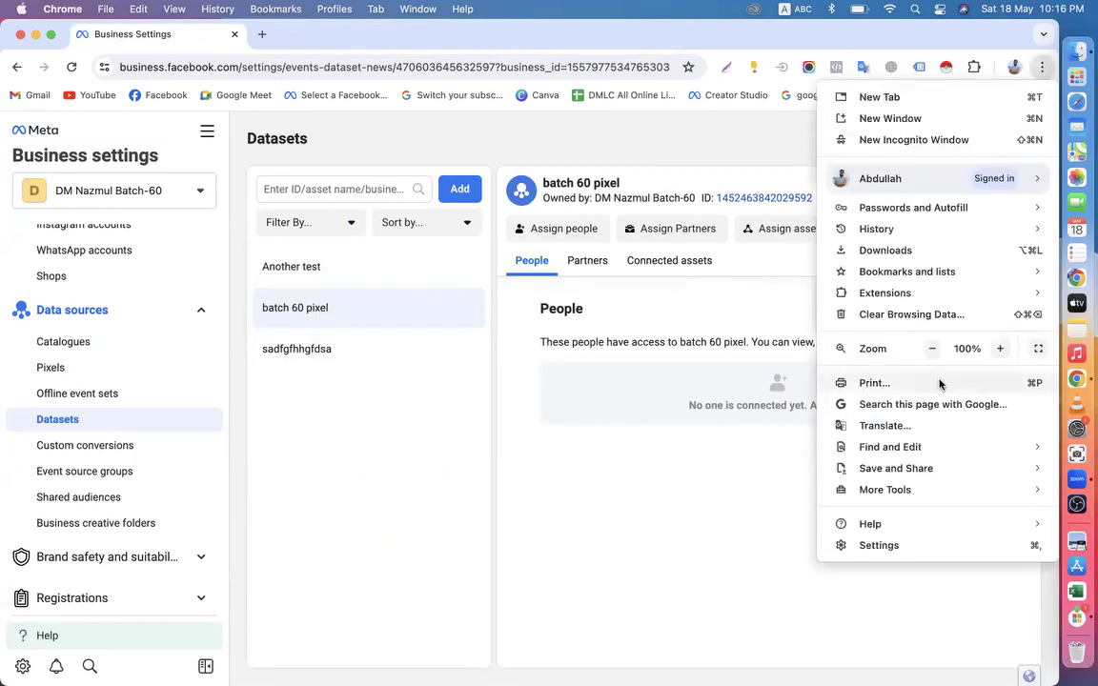
left_click(932, 348)
left_click(932, 348)
left_click(932, 348)
left_click(932, 348)
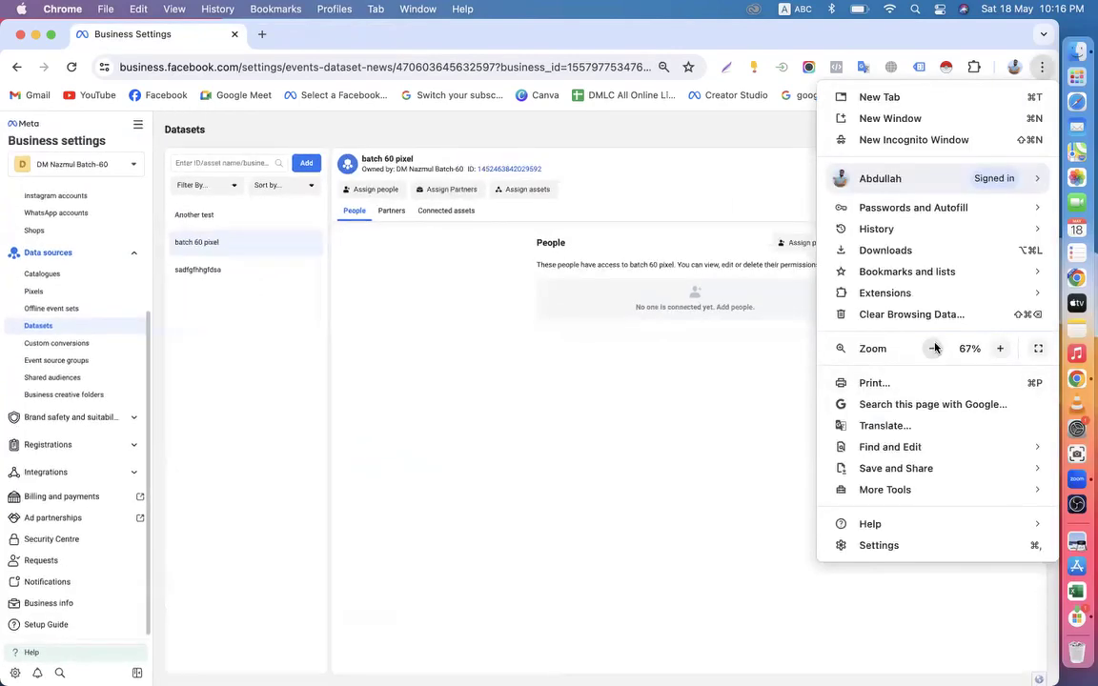
left_click(1001, 348)
left_click(1001, 348)
left_click(776, 329)
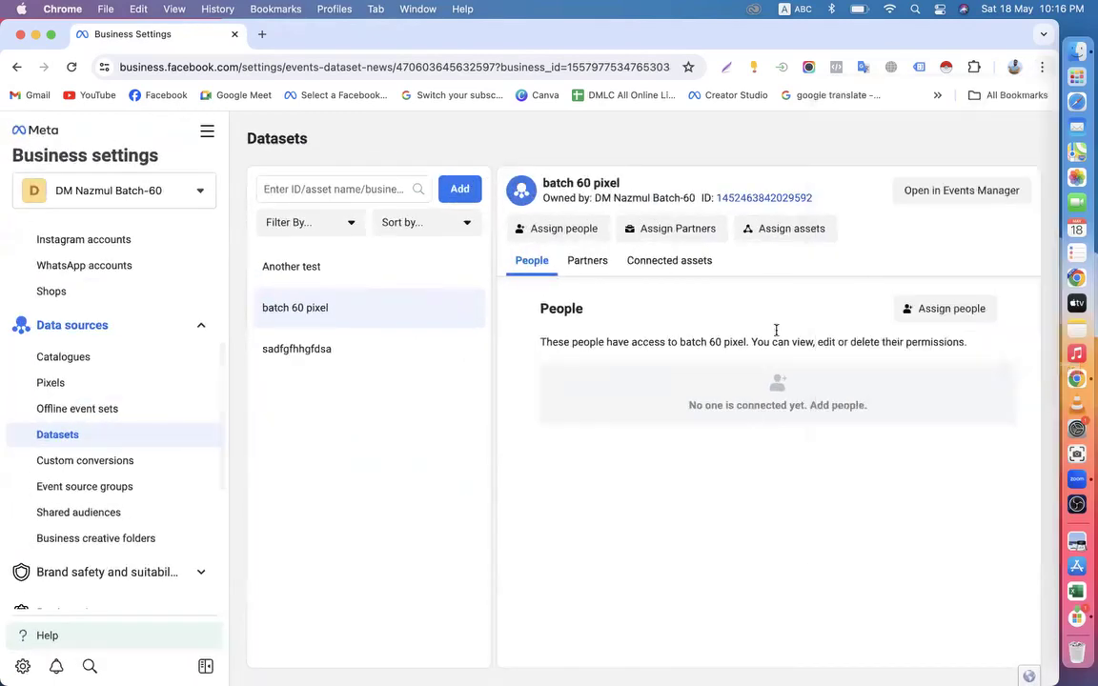
Open the batch 60 pixel dataset in Events Manager, highlight its ID and reload the data sources overview
left_click(938, 193)
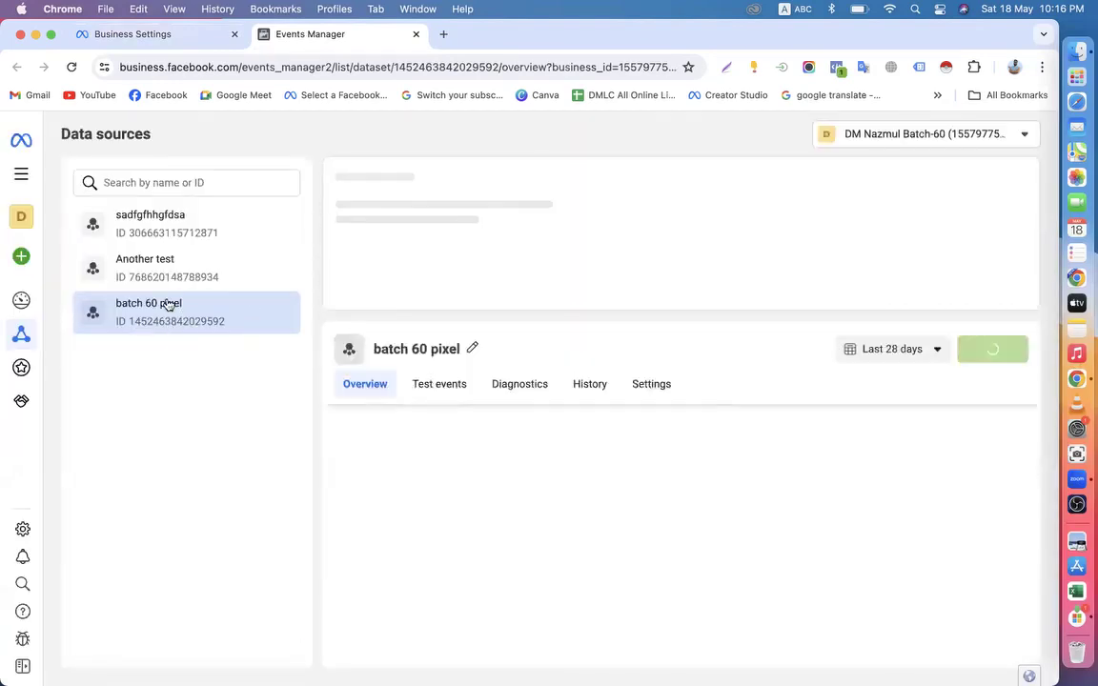
double_click(164, 320)
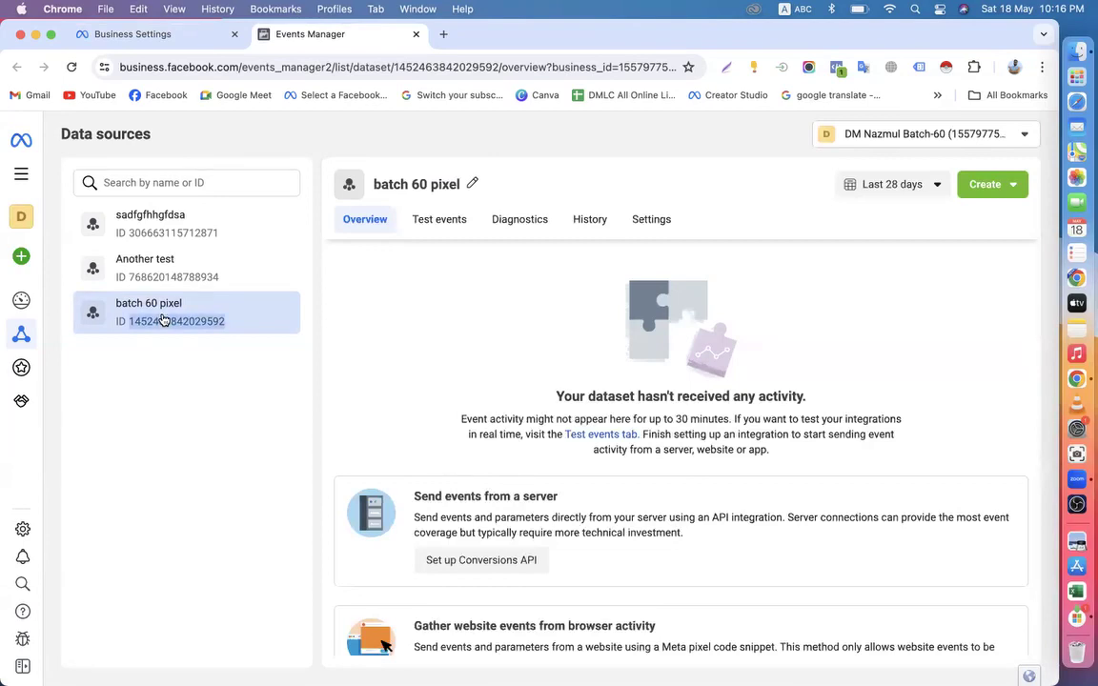
mouse_move(22, 305)
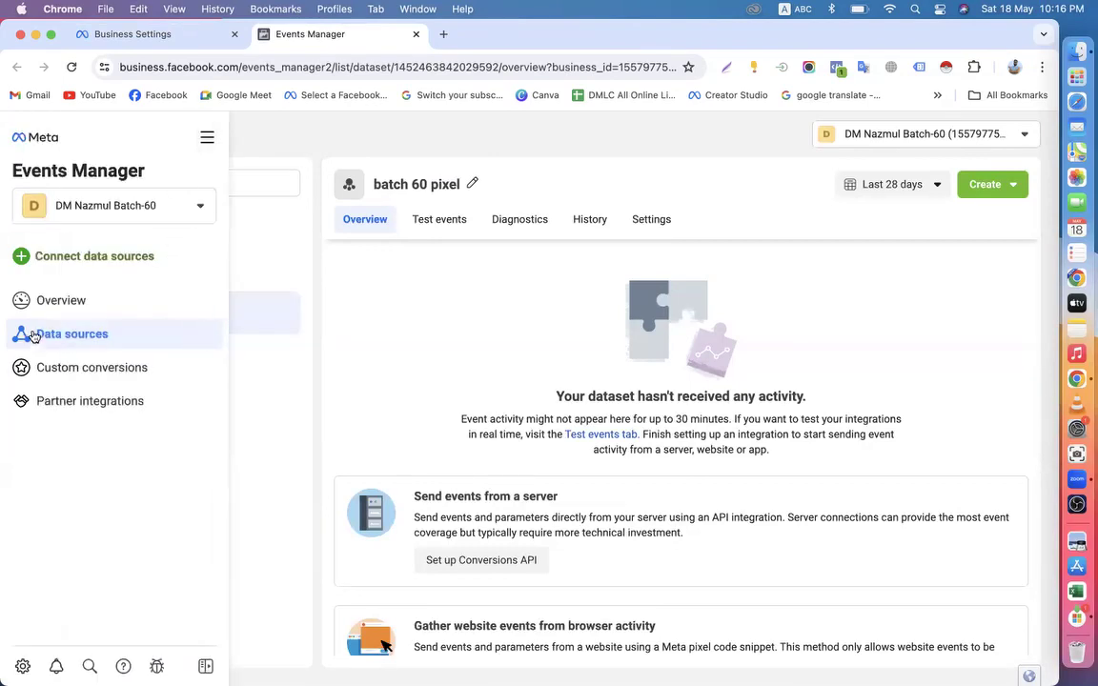
left_click(80, 338)
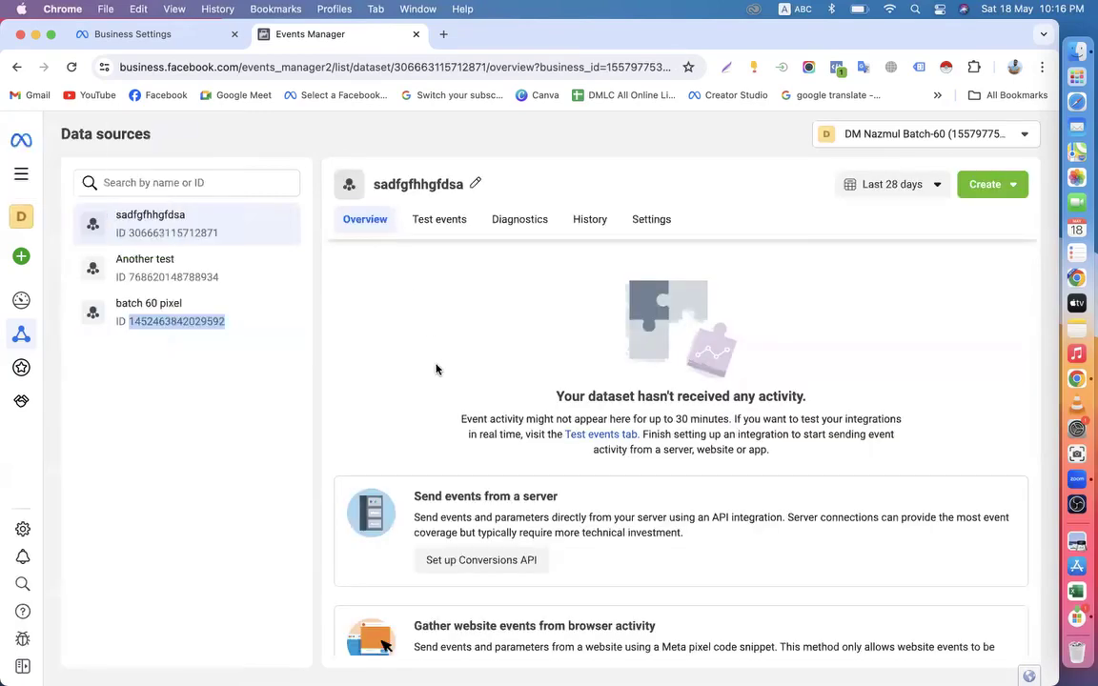
Review the integration options for the sadfgfhhgfdsa dataset and highlight the heading Gather website events from browser activity
scroll(435, 368, "down", 5)
scroll(449, 467, "down", 3)
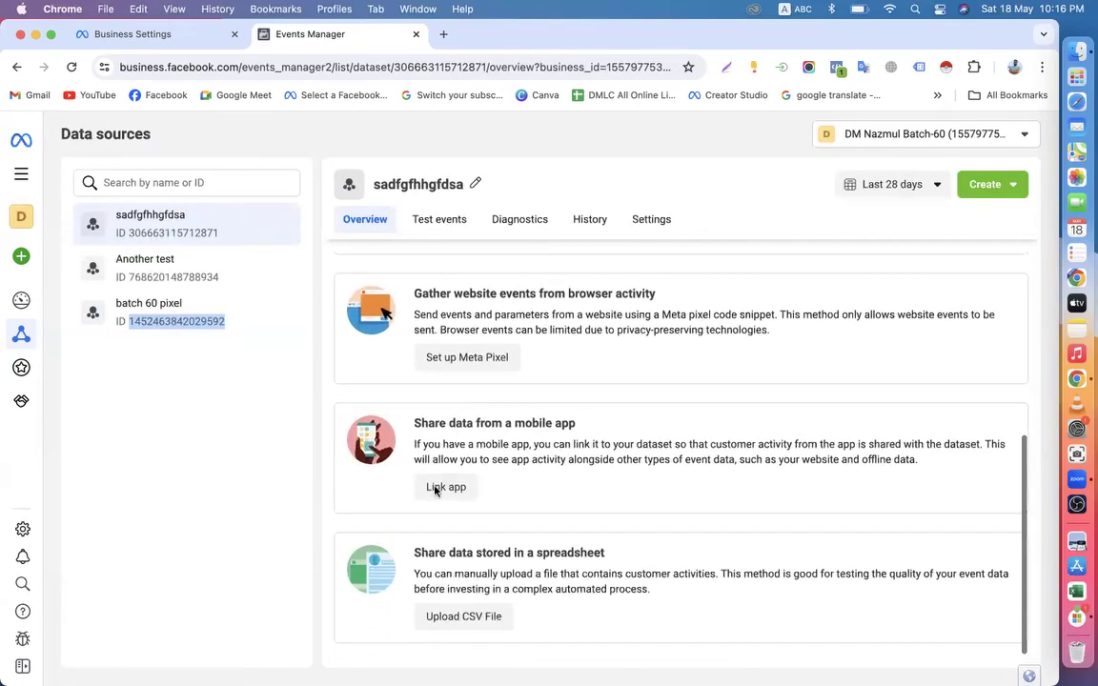
scroll(484, 558, "up", 2)
scroll(484, 559, "up", 1)
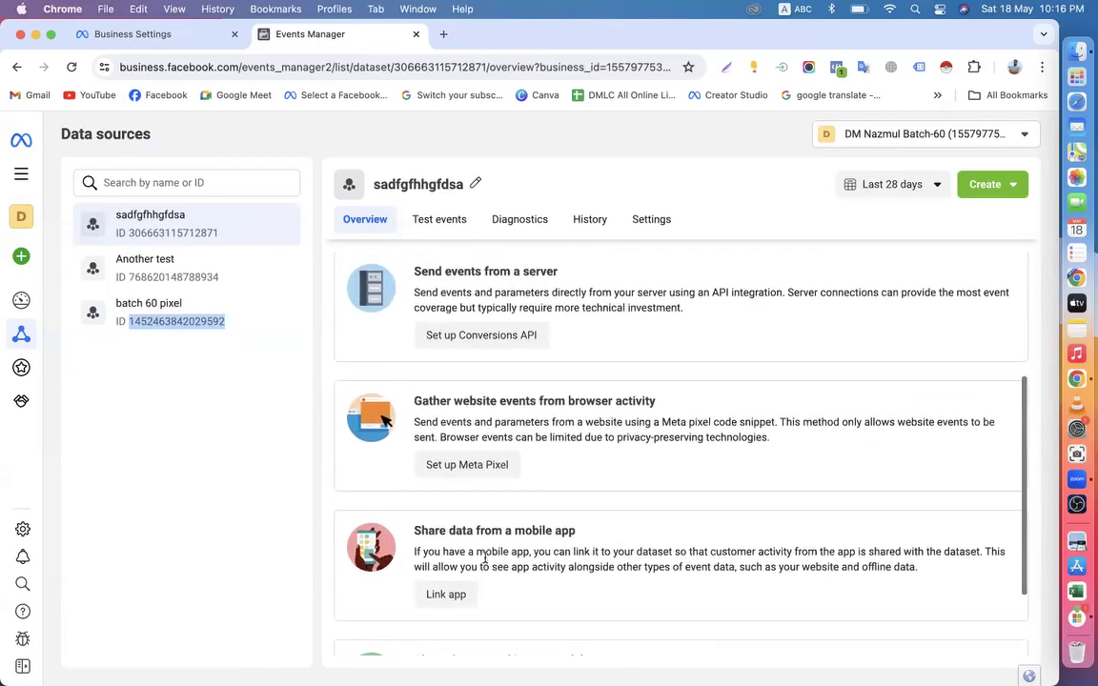
left_click_drag(379, 412, 700, 400)
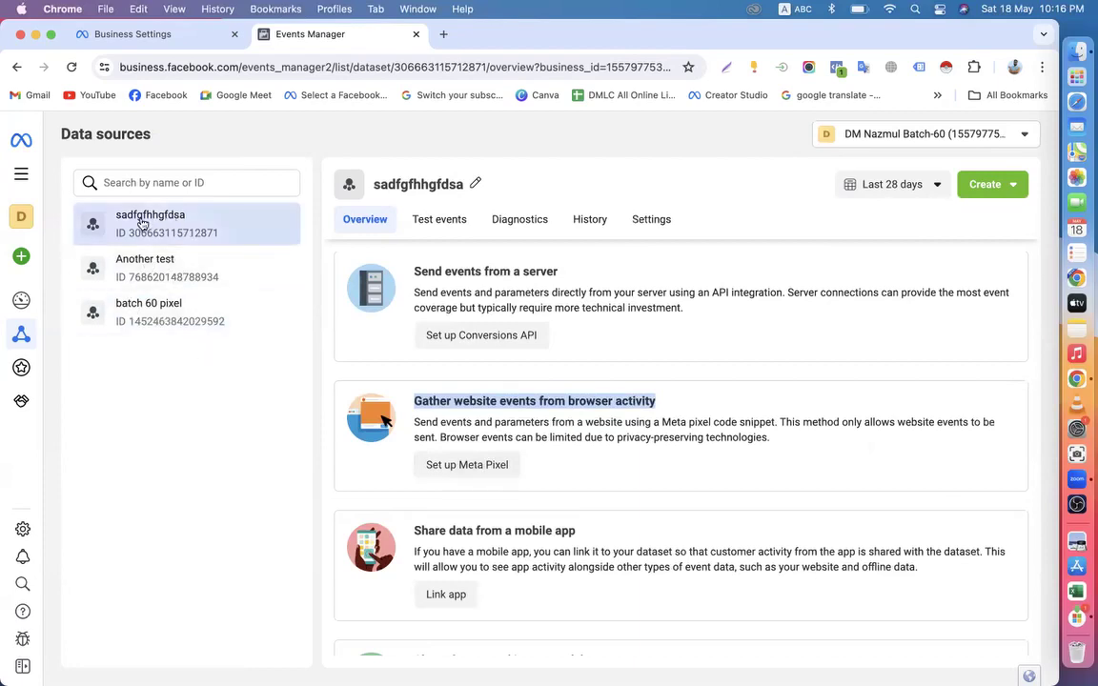
Compare the overviews of the batch 60 pixel, Another test and sadfgfhhgfdsa datasets, finishing on sadfgfhhgfdsa
left_click(168, 309)
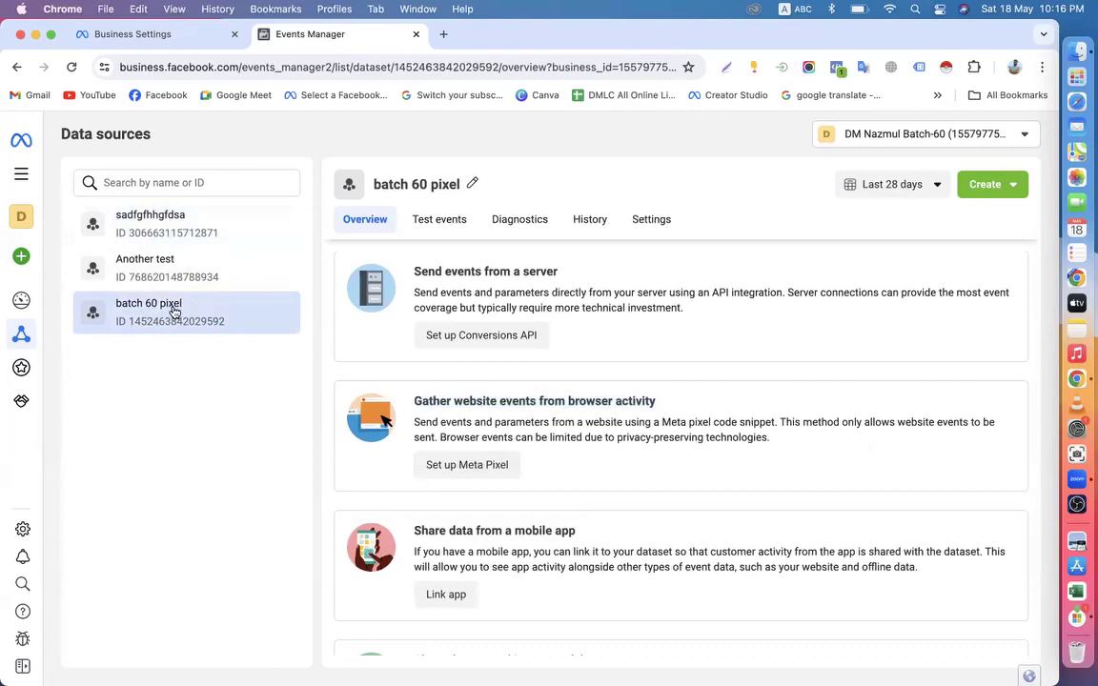
left_click(152, 284)
left_click(157, 234)
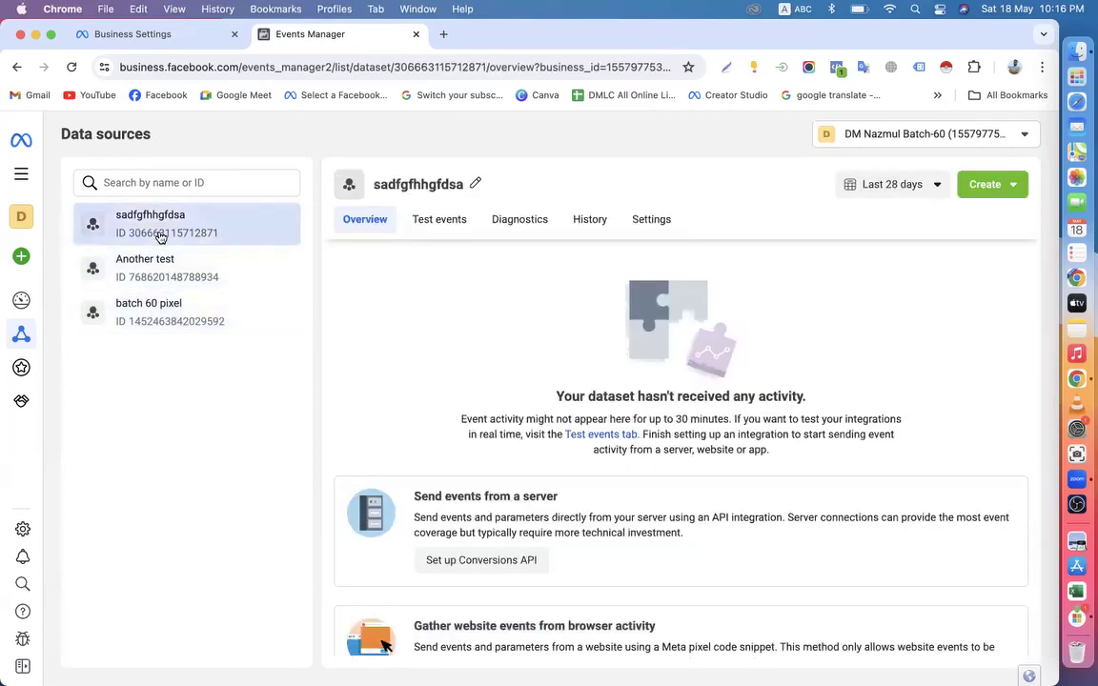
left_click(168, 327)
left_click(164, 224)
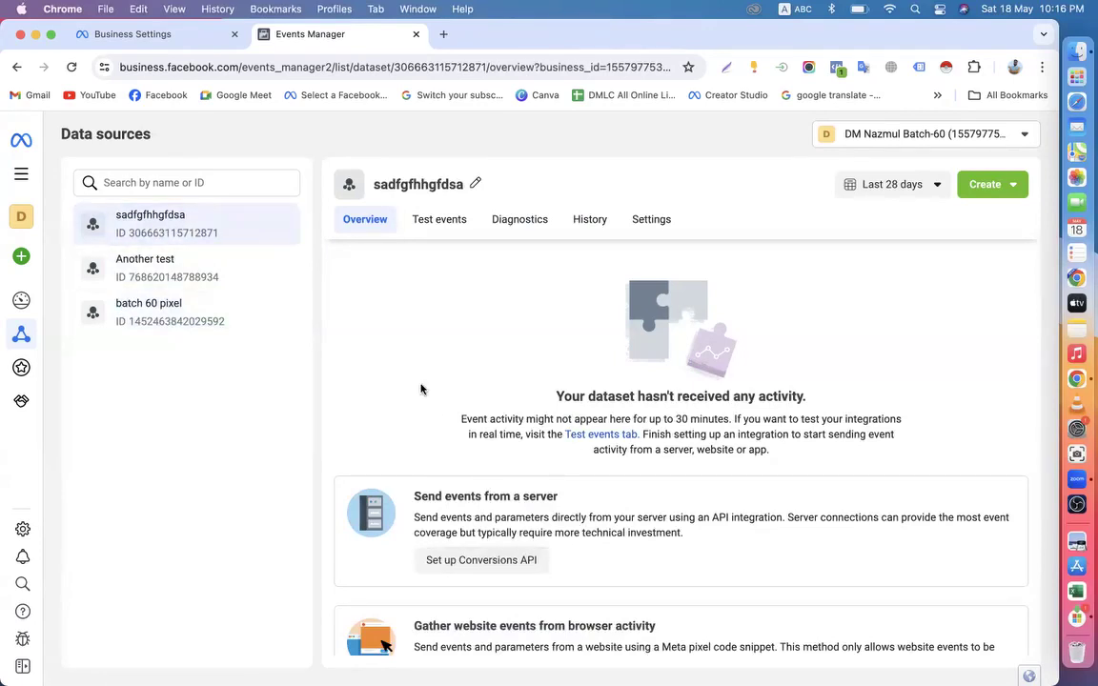
Start the manual Meta Pixel installation for the batch 60 pixel dataset and copy its base code
left_click(171, 317)
scroll(478, 444, "down", 3)
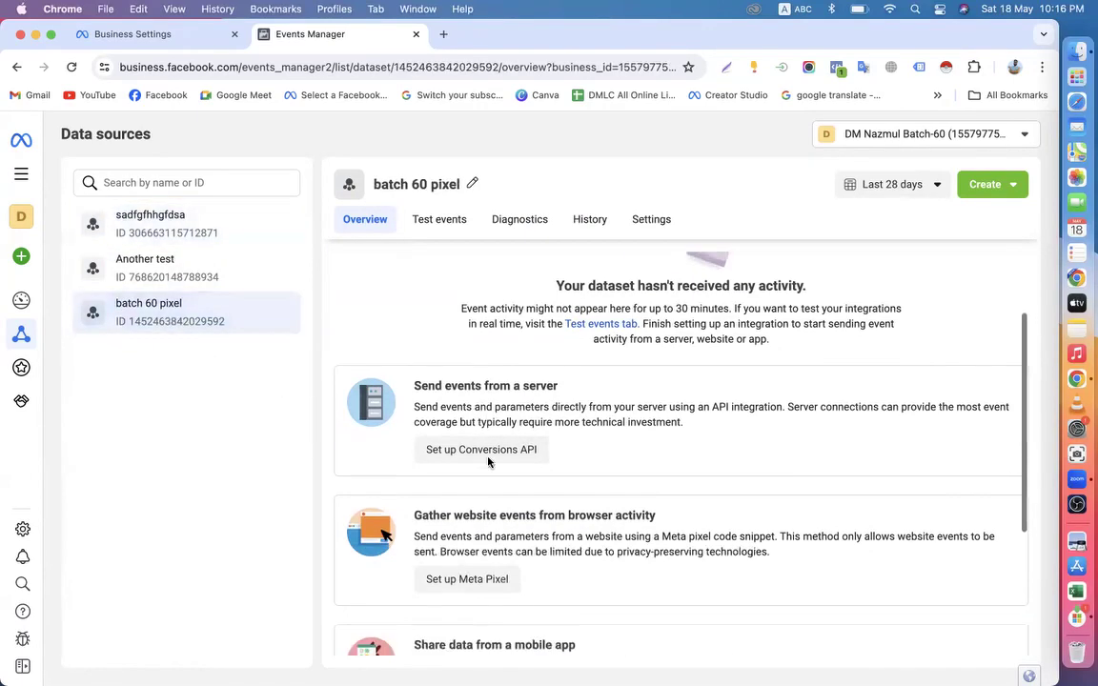
scroll(448, 505, "down", 2)
left_click_drag(412, 407, 652, 429)
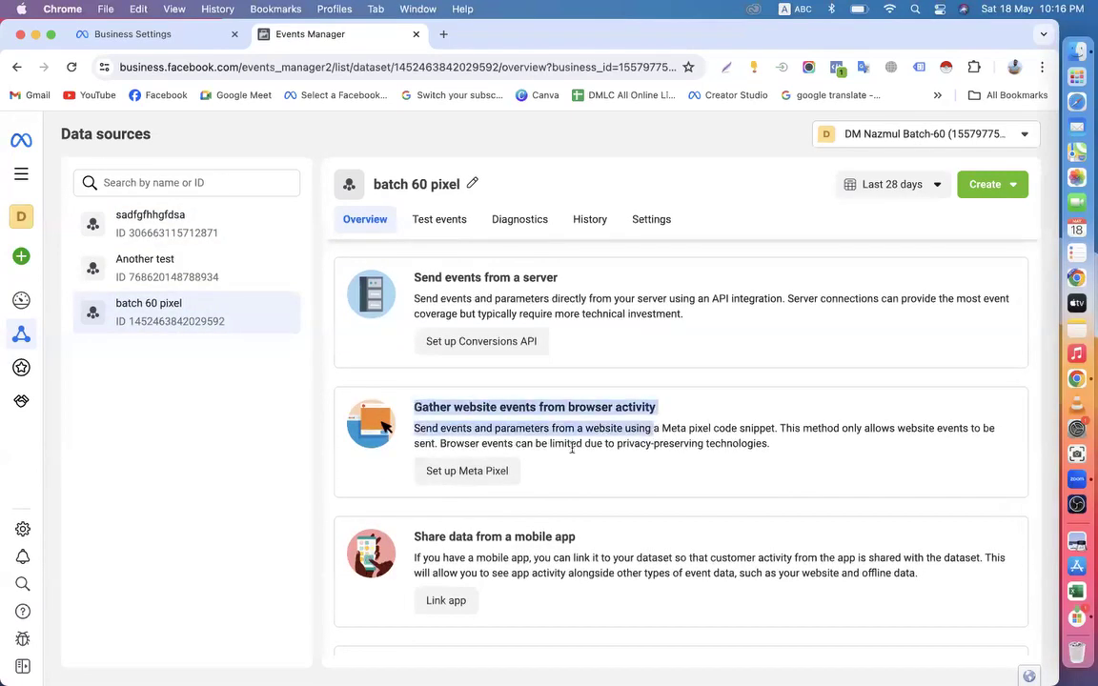
left_click(480, 474)
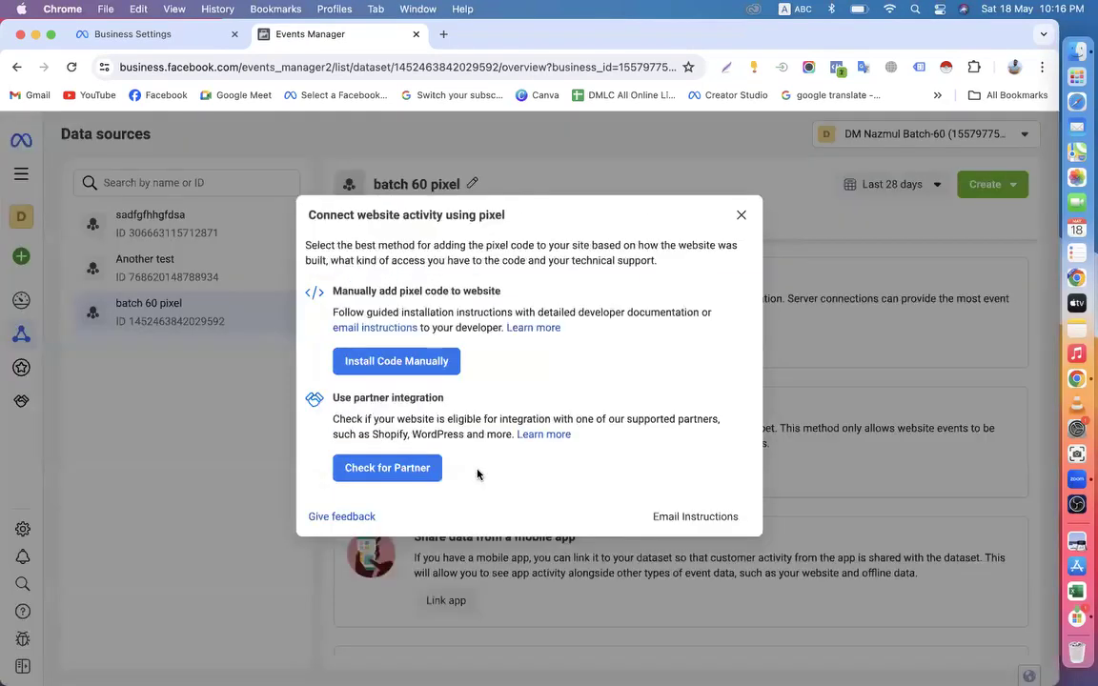
left_click(404, 368)
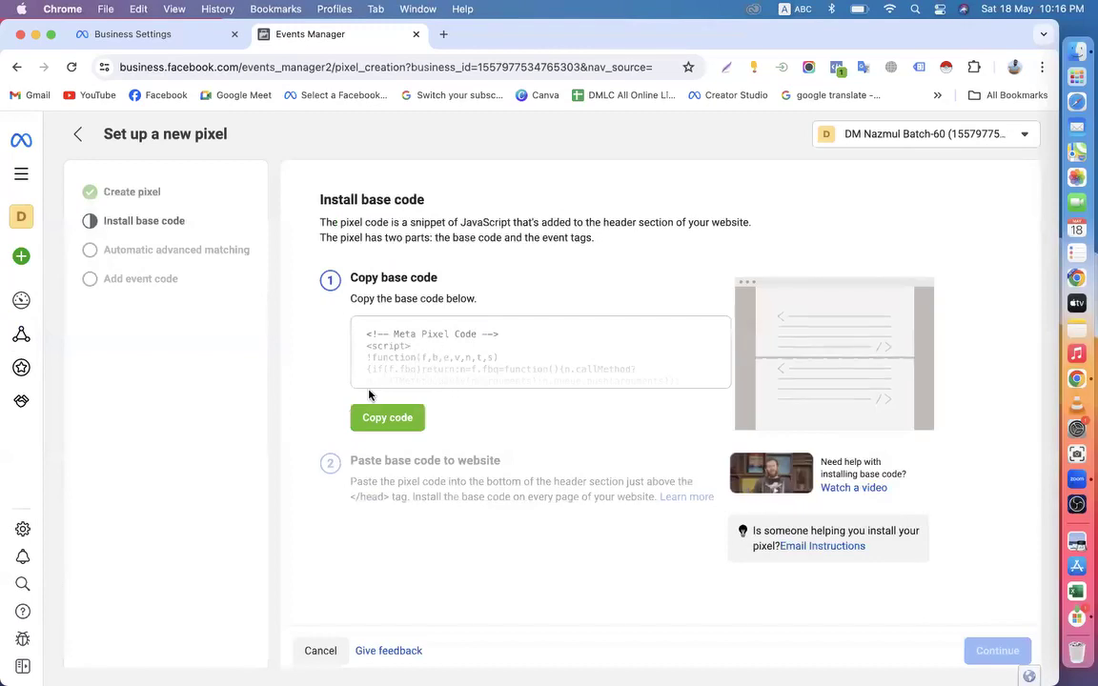
left_click(397, 420)
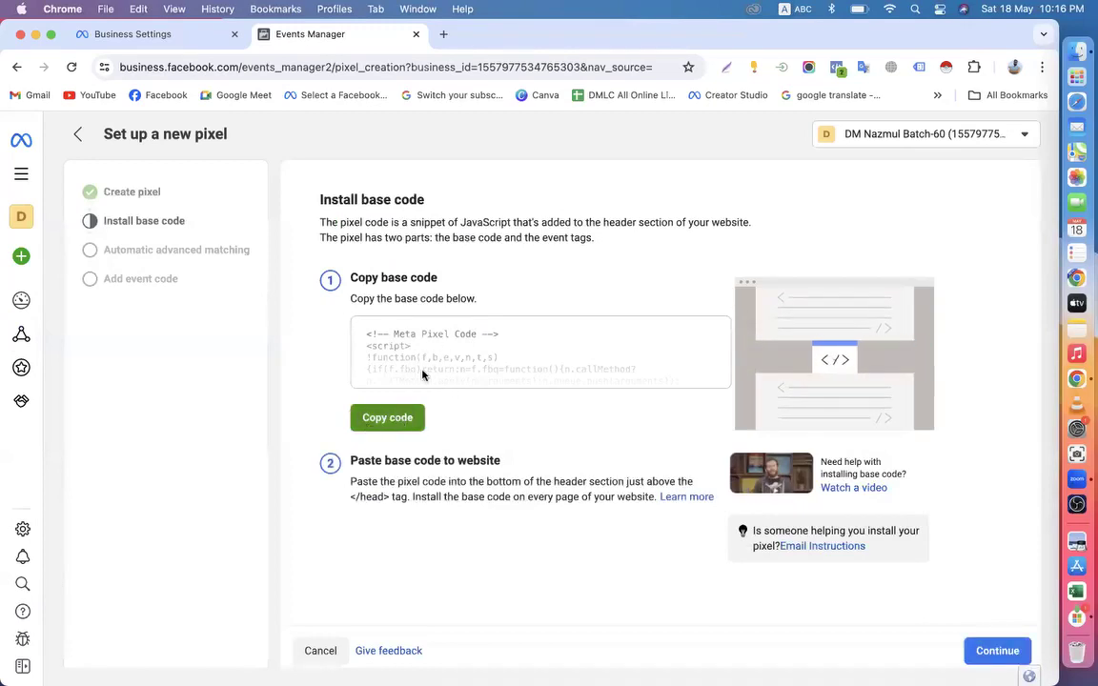
Switch to Notes, paste the copied Meta Pixel base code into a new note, and delete that note before closing the window
left_click(1076, 329)
left_click(553, 106)
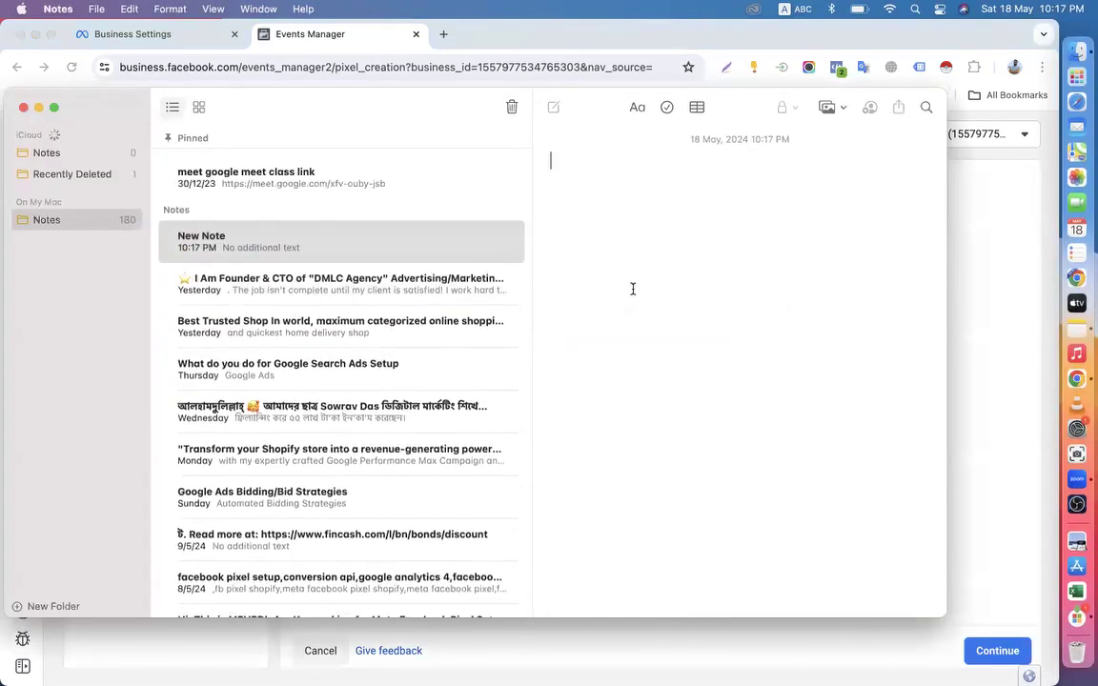
key("super+v")
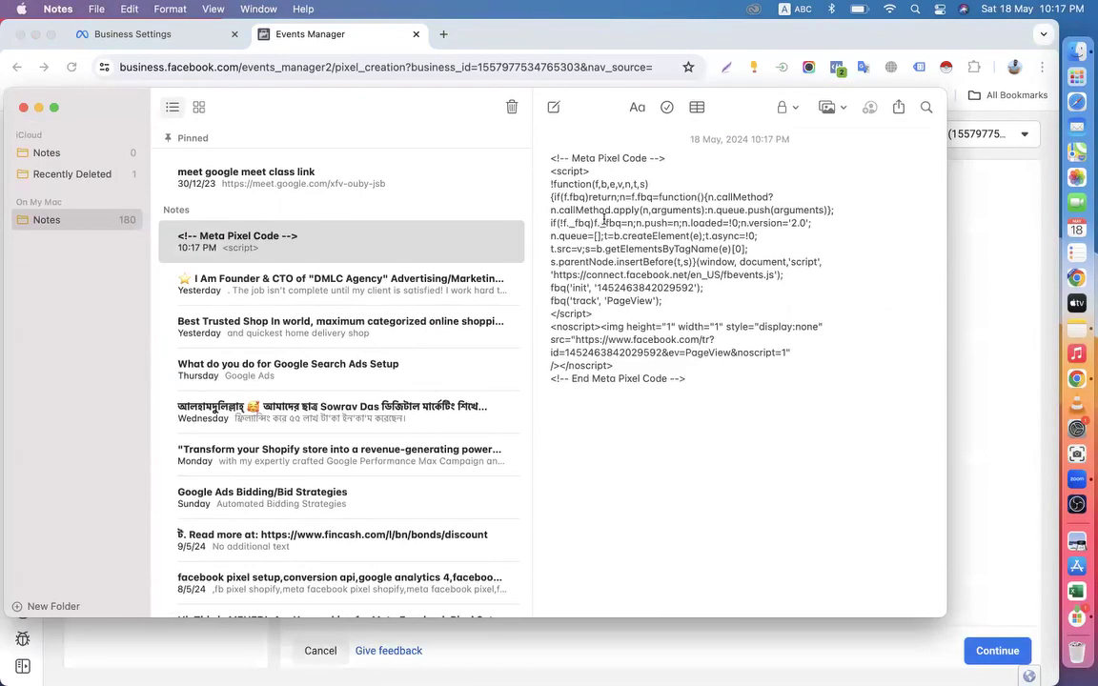
left_click(511, 106)
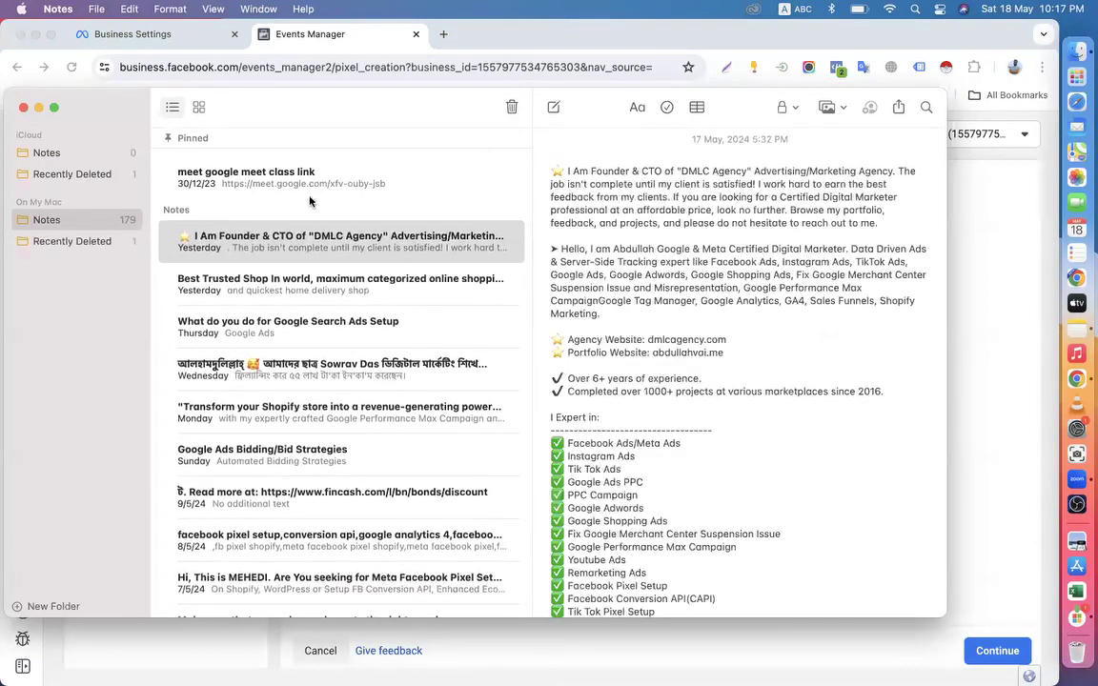
left_click(23, 107)
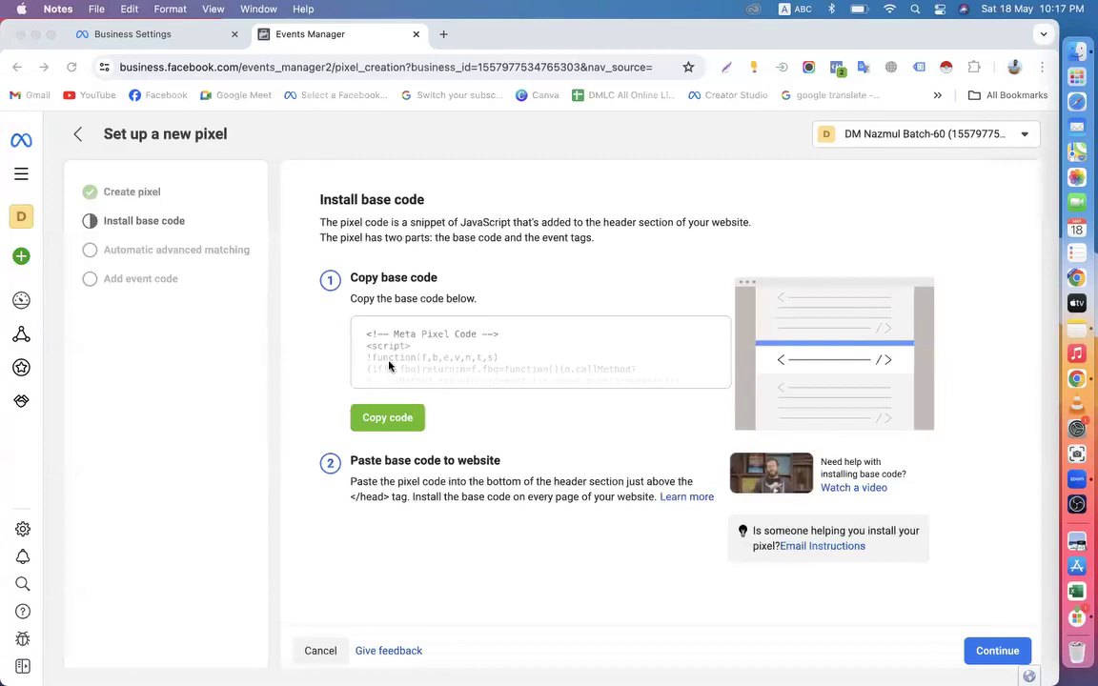
Leave the new pixel setup and open the settings of the batch 60 pixel dataset
left_click(80, 135)
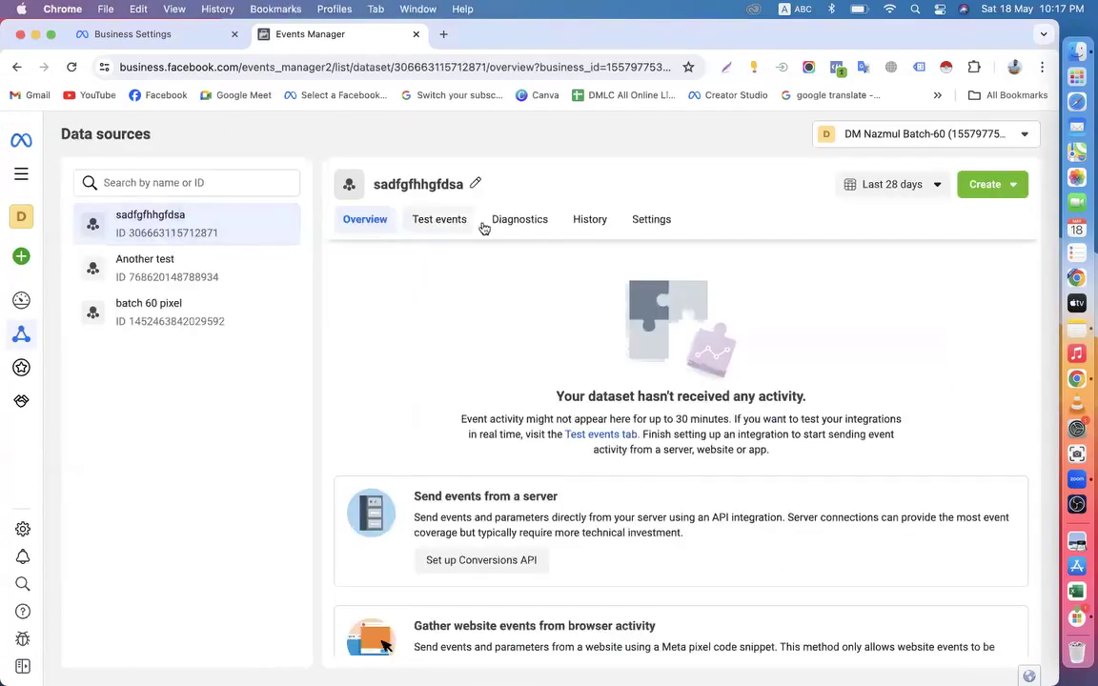
left_click(667, 226)
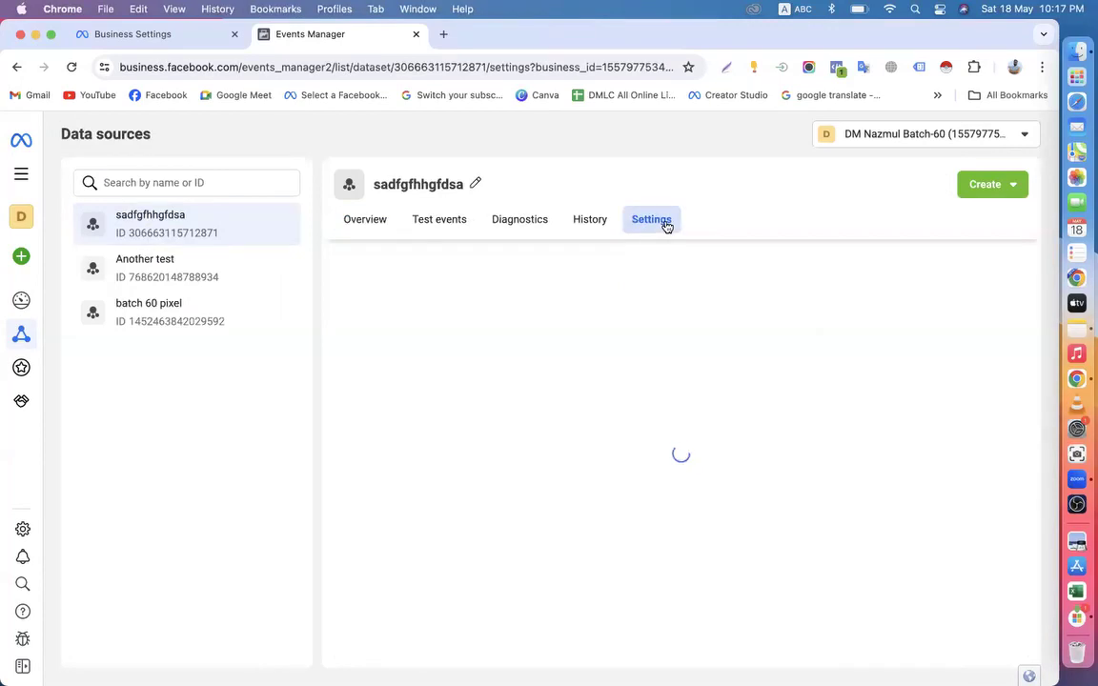
left_click(218, 322)
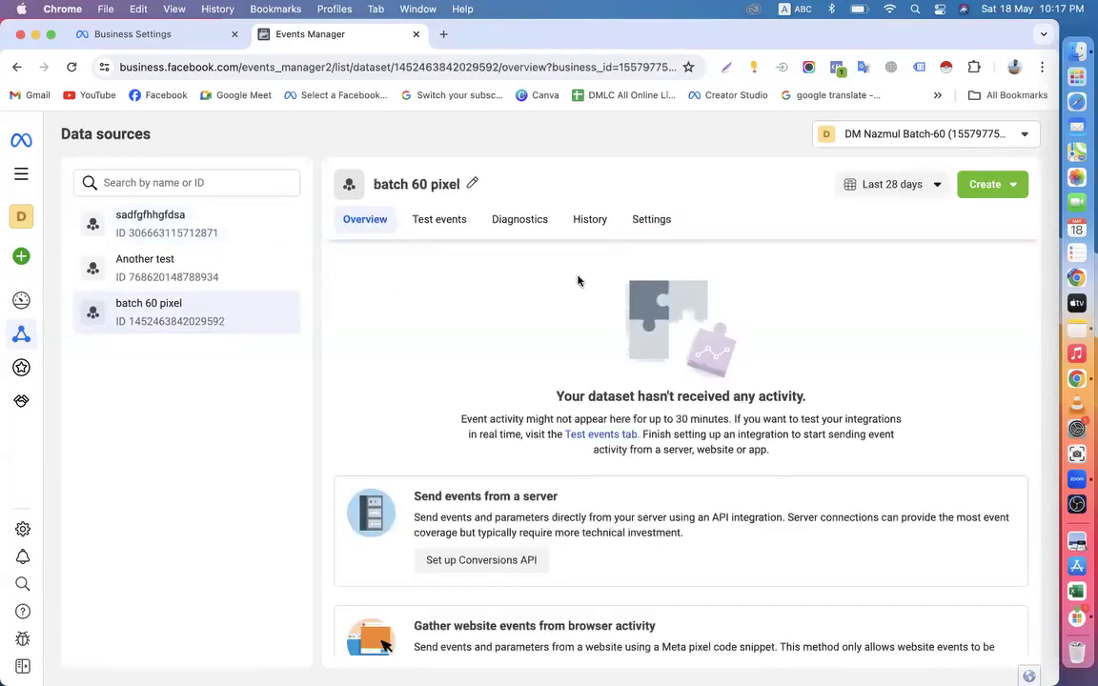
left_click(653, 222)
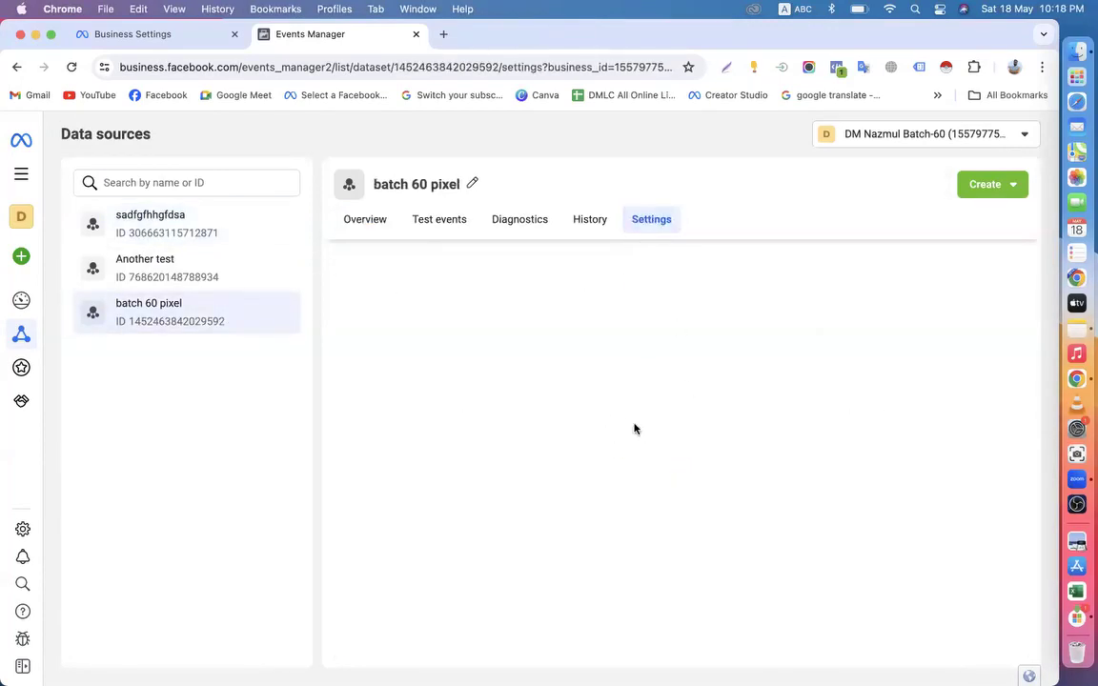
Turn on automatic website matching under automatic advanced matching for the batch 60 pixel dataset
scroll(621, 453, "down", 3)
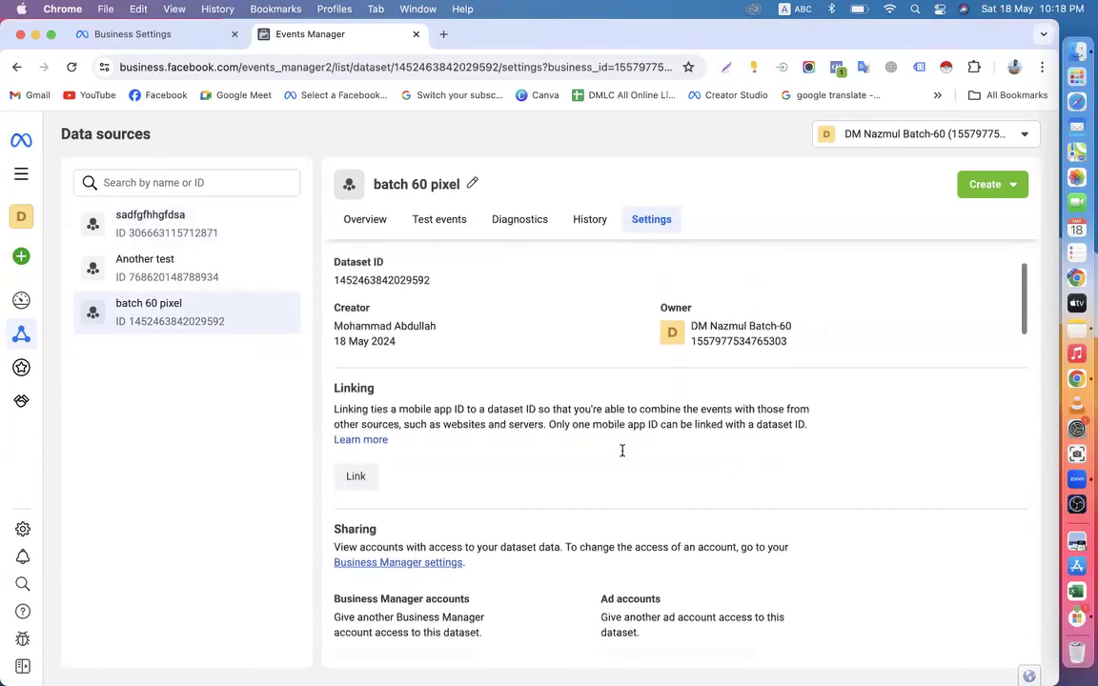
scroll(622, 451, "down", 3)
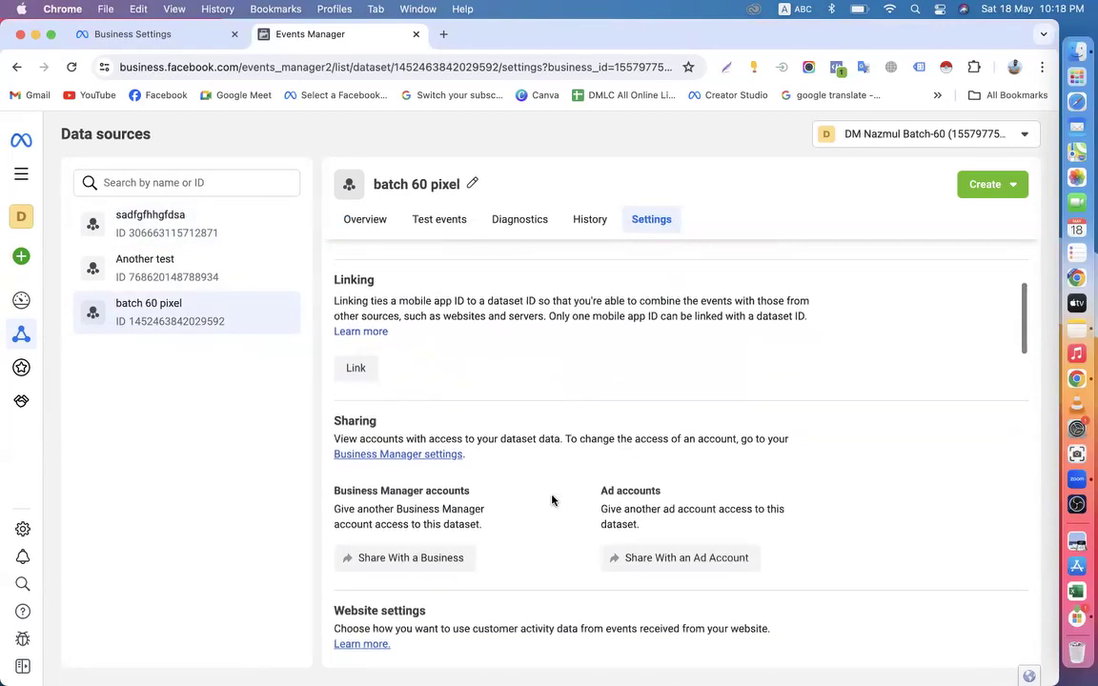
scroll(557, 498, "down", 2)
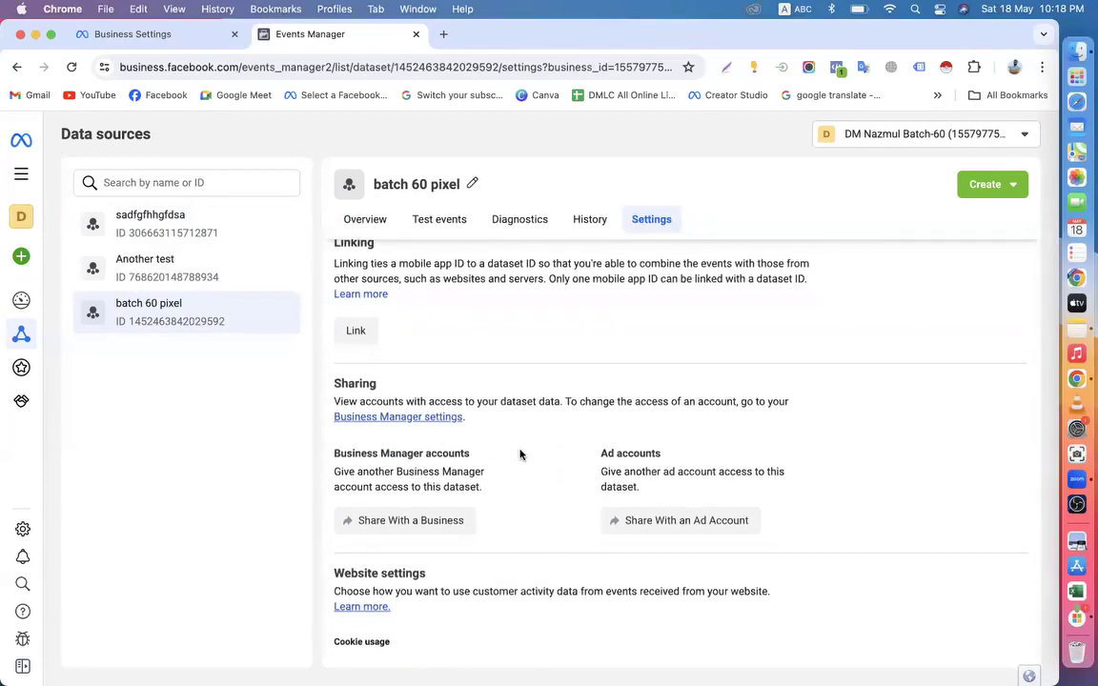
scroll(519, 455, "down", 5)
scroll(412, 491, "down", 3)
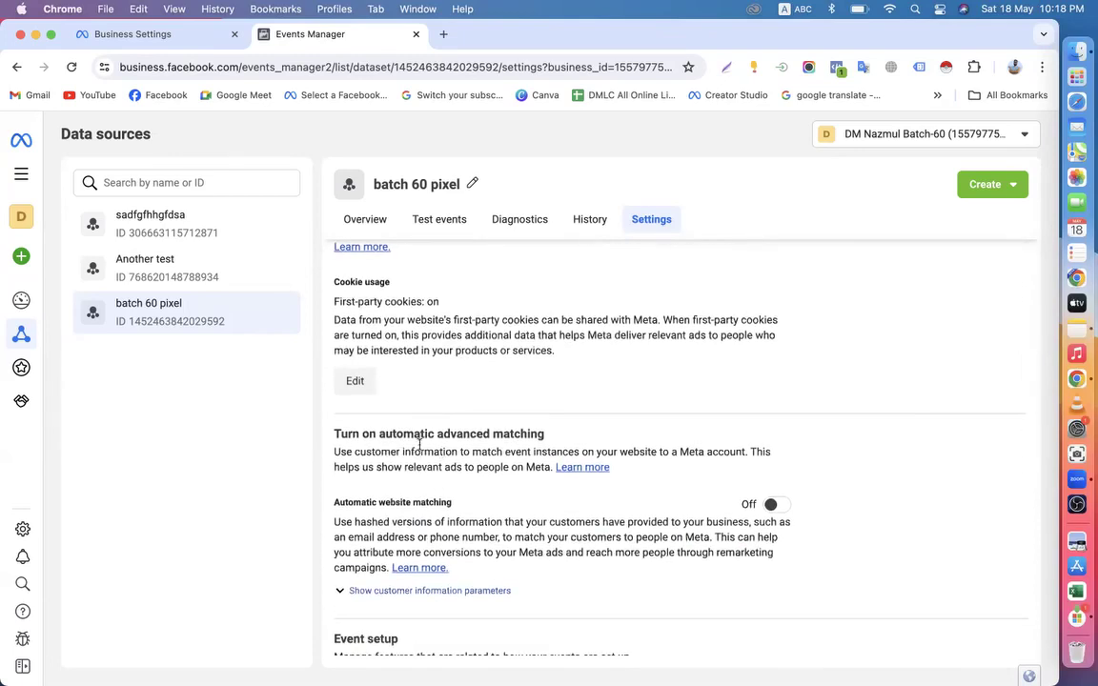
scroll(494, 458, "down", 3)
left_click(778, 386)
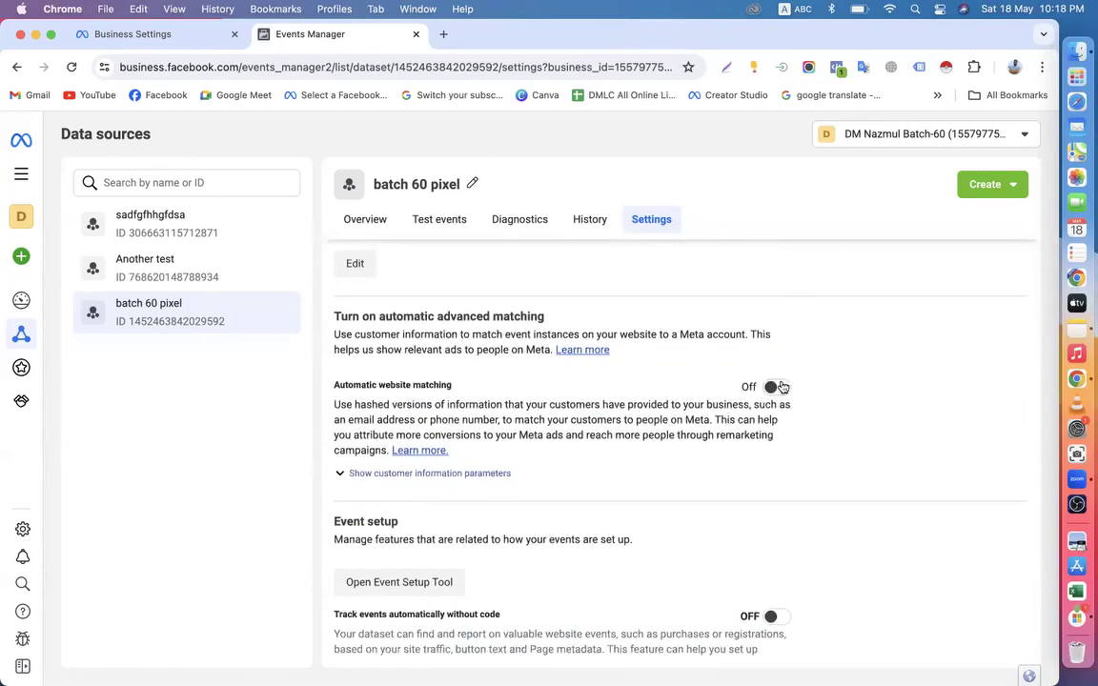
View the Conversions API Gateway hosting options for the batch 60 pixel dataset without choosing one
scroll(631, 434, "down", 4)
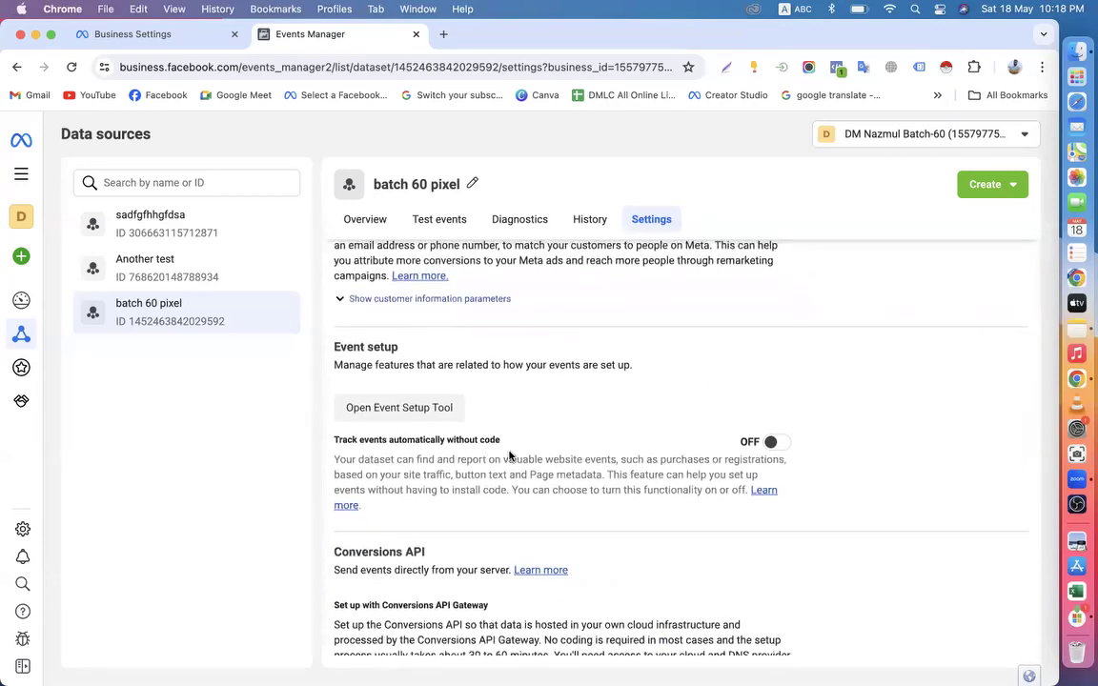
scroll(544, 456, "down", 3)
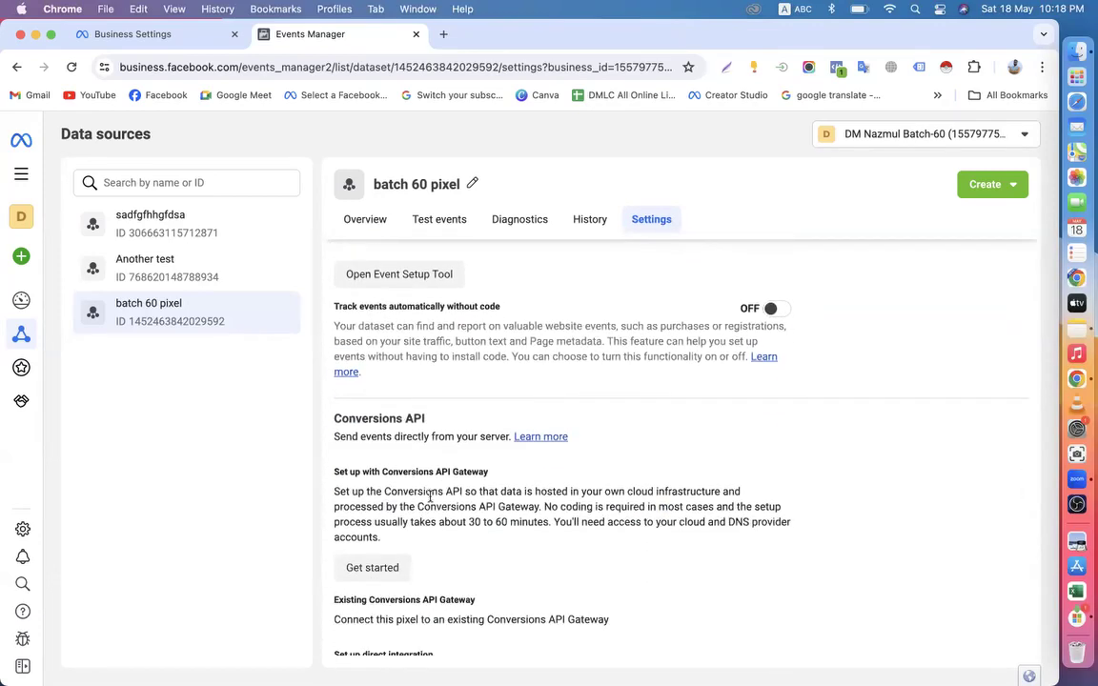
scroll(430, 497, "down", 2)
left_click(395, 489)
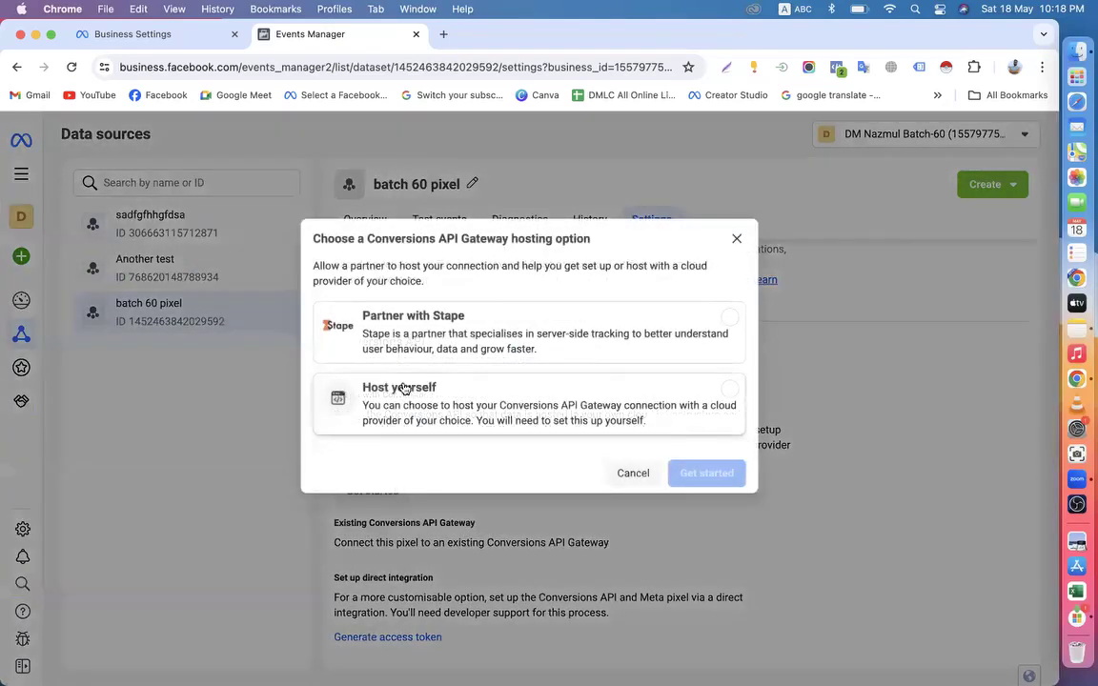
left_click(736, 239)
Generate an access token for the direct Conversions API integration of the batch 60 pixel dataset
scroll(633, 438, "down", 3)
scroll(633, 438, "down", 3)
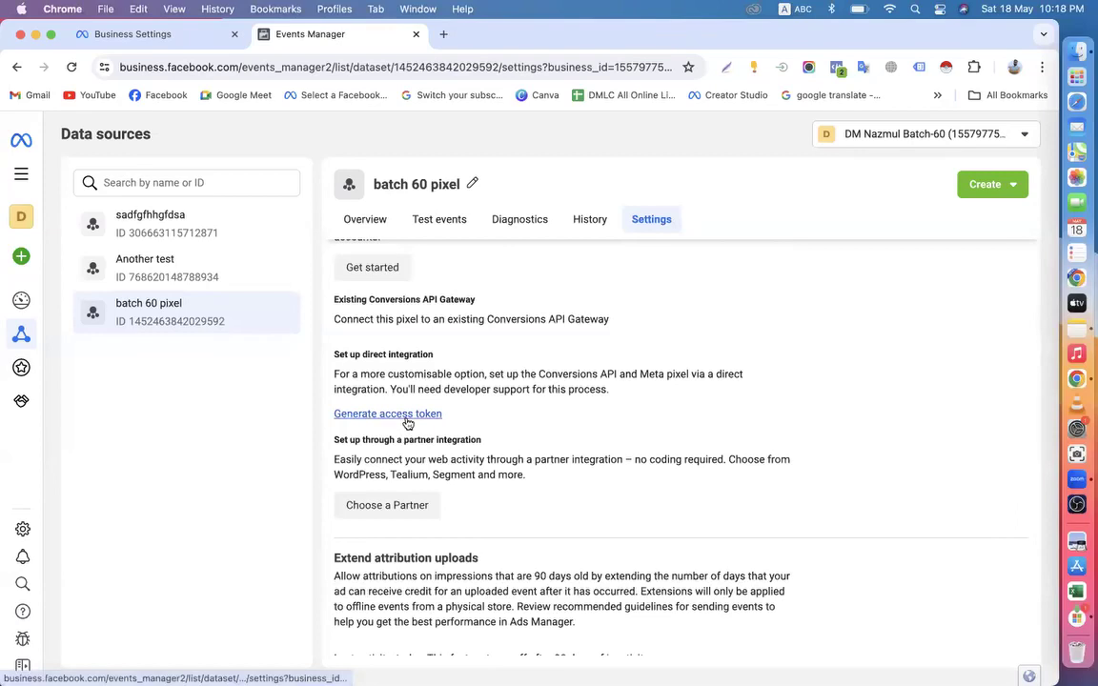
left_click(407, 419)
scroll(502, 439, "down", 2)
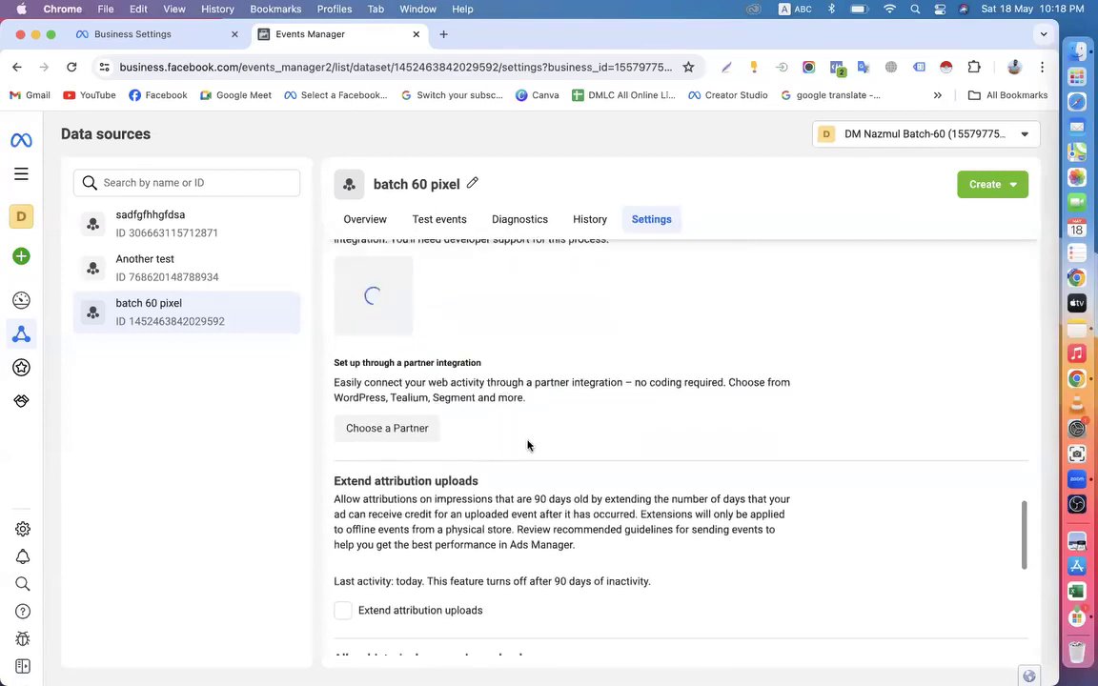
Look through the remaining dataset settings, including attribution uploads, website traffic permissions and automatic event logging
scroll(524, 448, "down", 3)
scroll(485, 508, "down", 5)
scroll(485, 508, "down", 3)
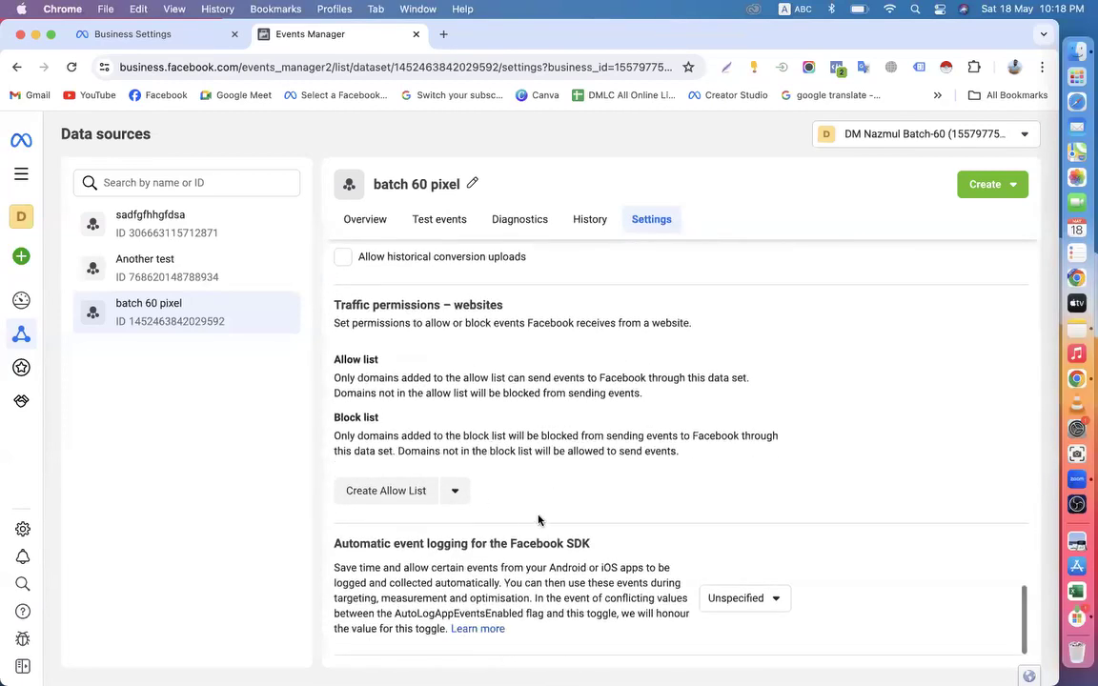
scroll(530, 521, "up", 10)
scroll(538, 521, "up", 5)
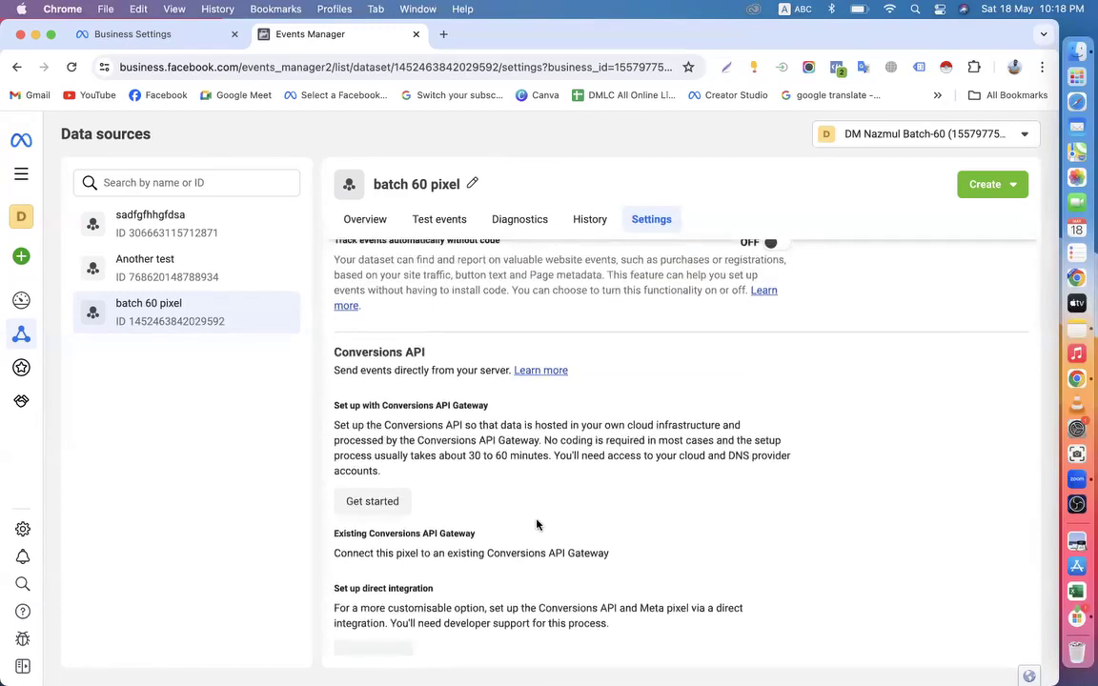
Expand the customer information parameters under automatic website matching and review which ones are shared
scroll(537, 524, "up", 9)
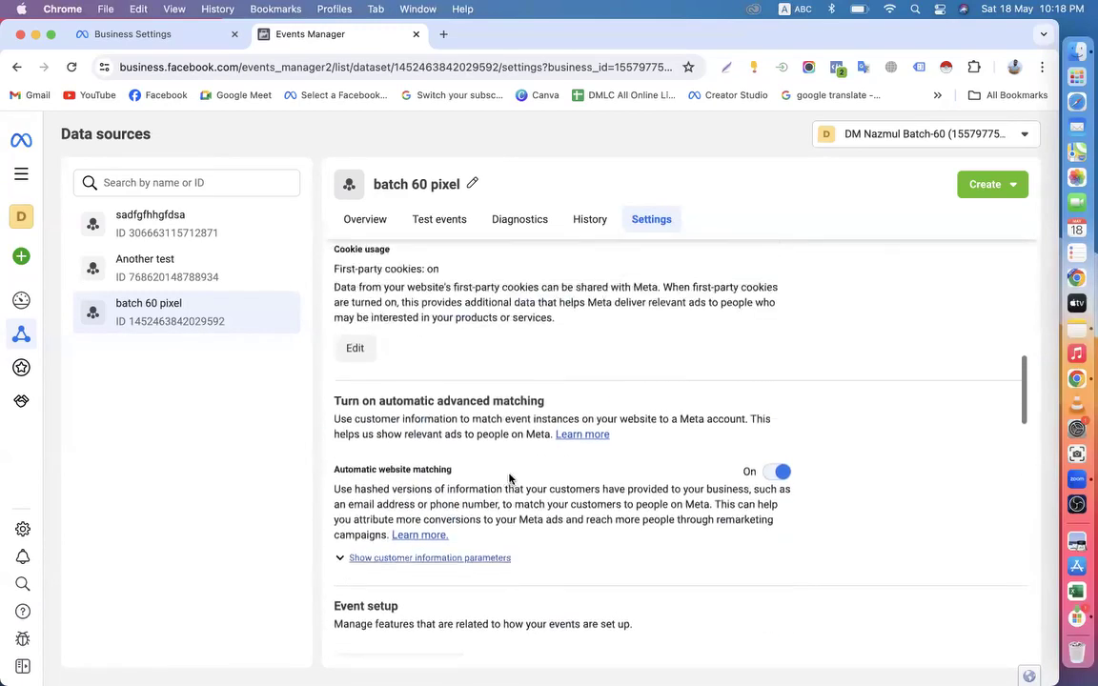
scroll(363, 550, "up", 1)
scroll(357, 431, "down", 2)
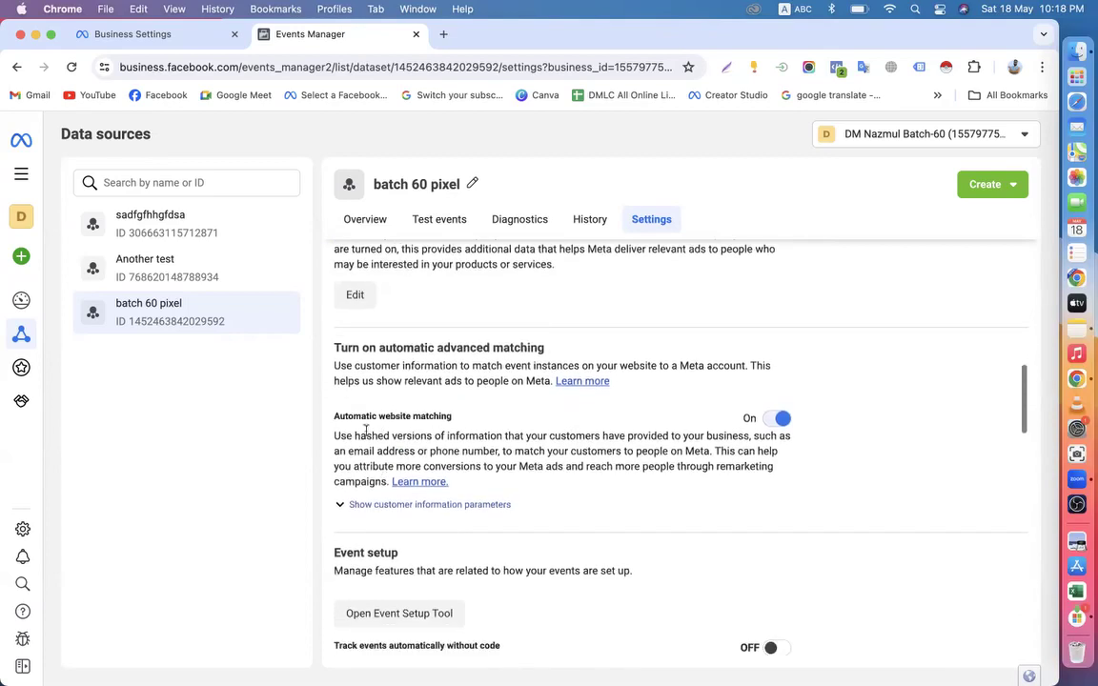
left_click(341, 506)
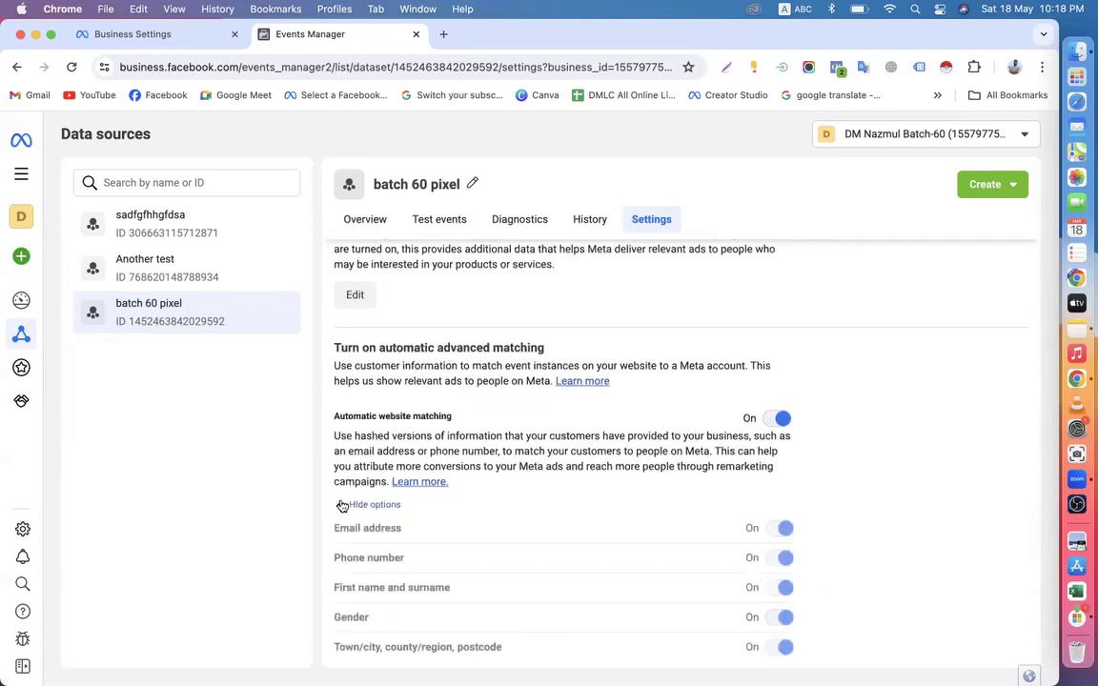
scroll(725, 363, "down", 5)
scroll(692, 431, "up", 10)
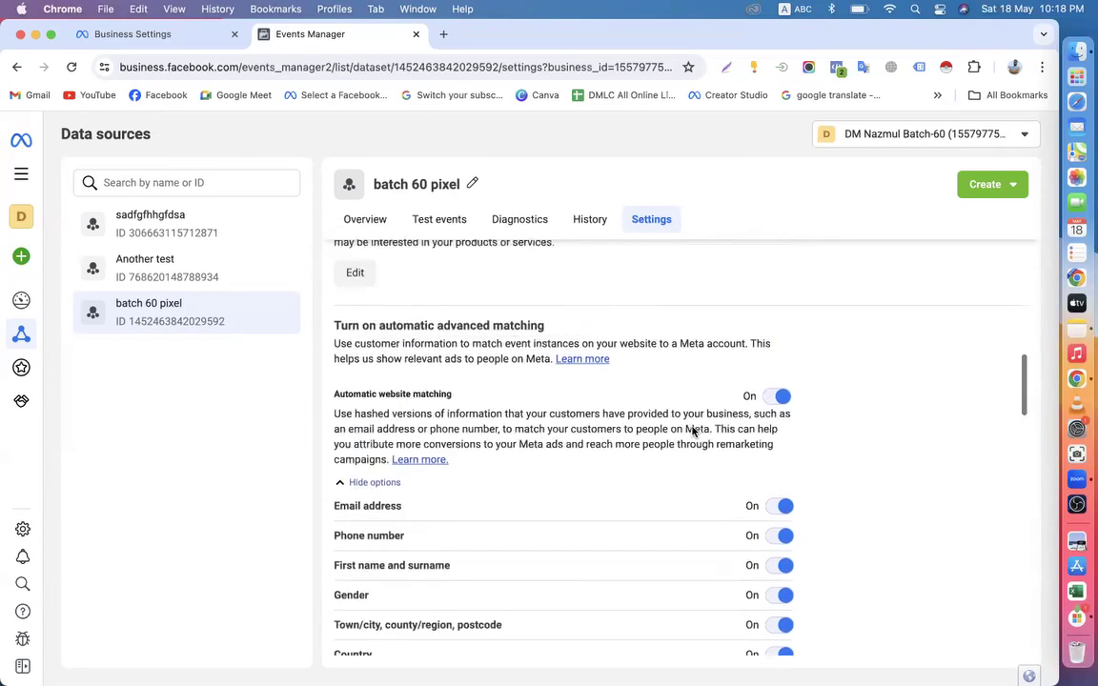
scroll(590, 414, "up", 1)
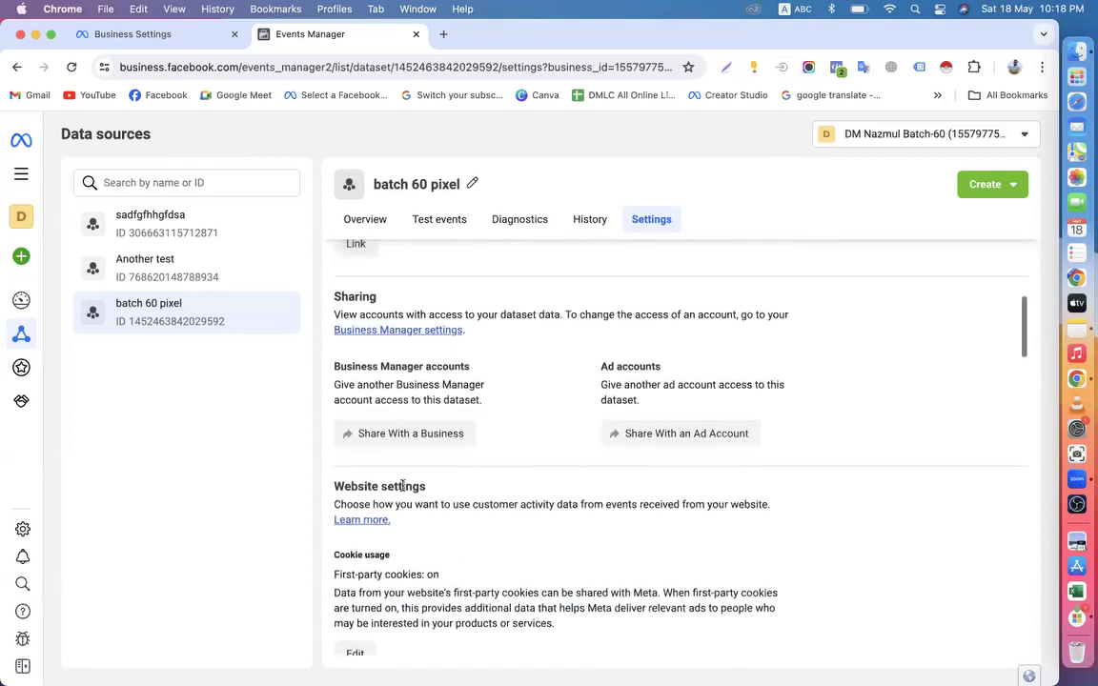
left_click(421, 443)
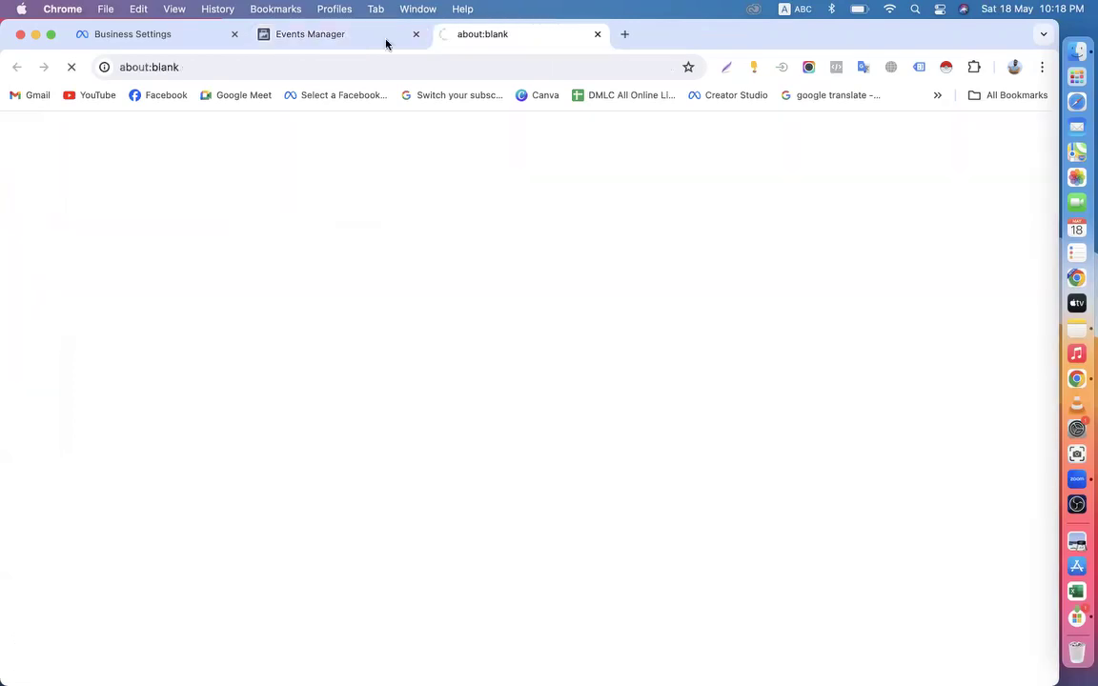
left_click(597, 35)
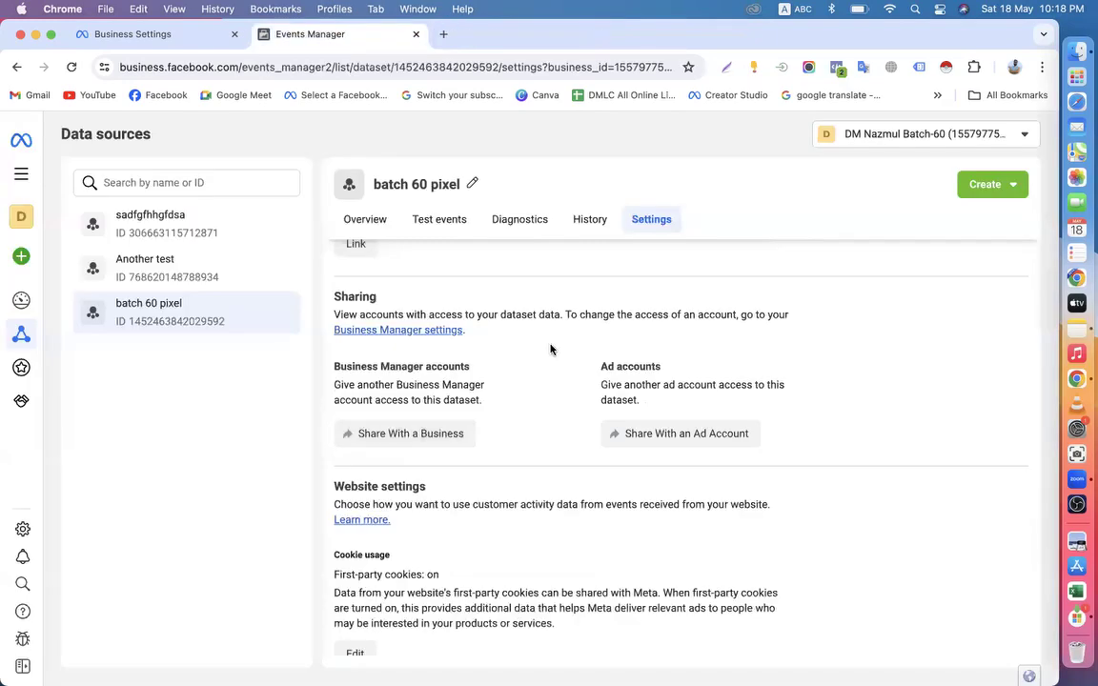
scroll(550, 350, "up", 5)
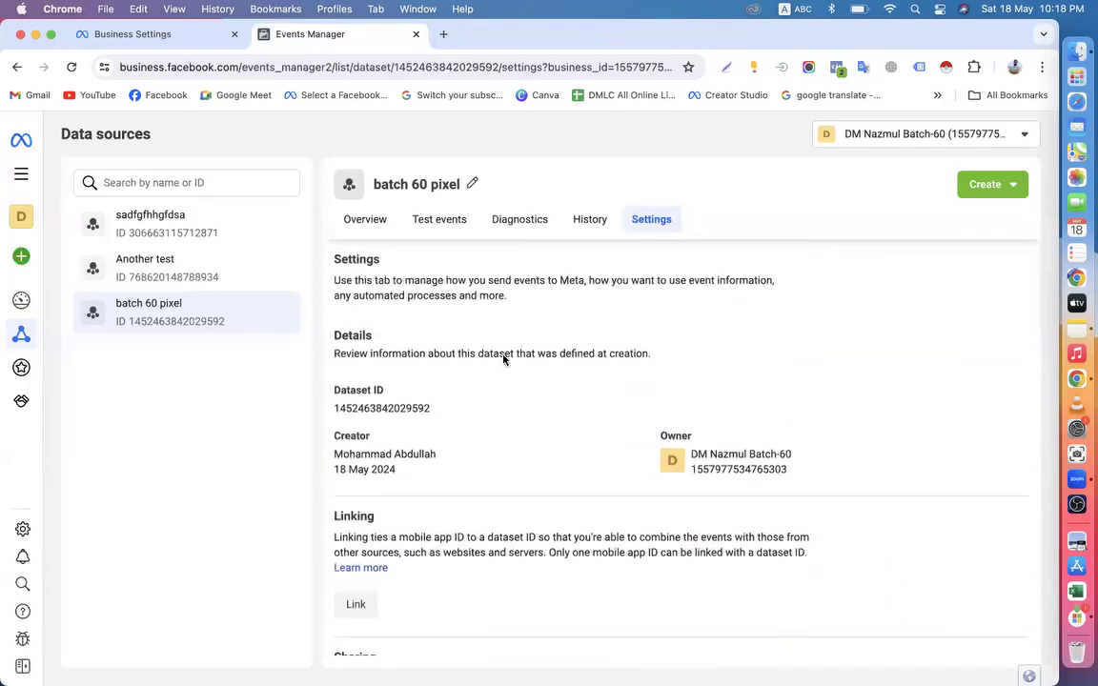
Start the Meta Pixel setup from the batch 60 pixel dataset's overview and copy the base code for manual installation
left_click(484, 218)
left_click(385, 220)
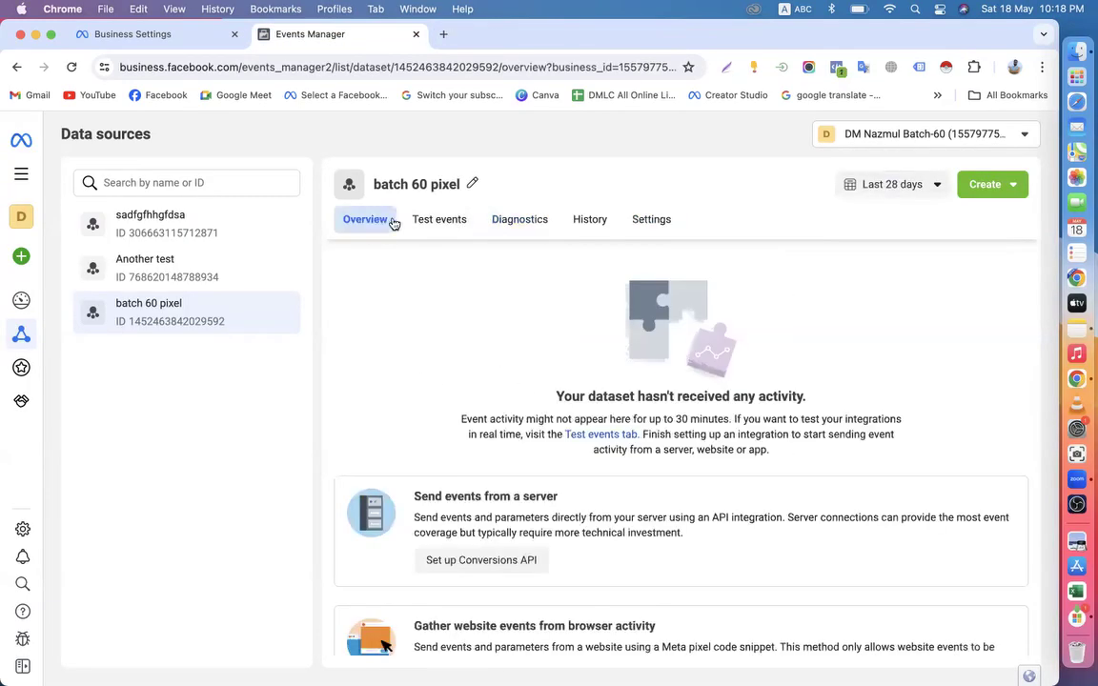
scroll(451, 359, "down", 3)
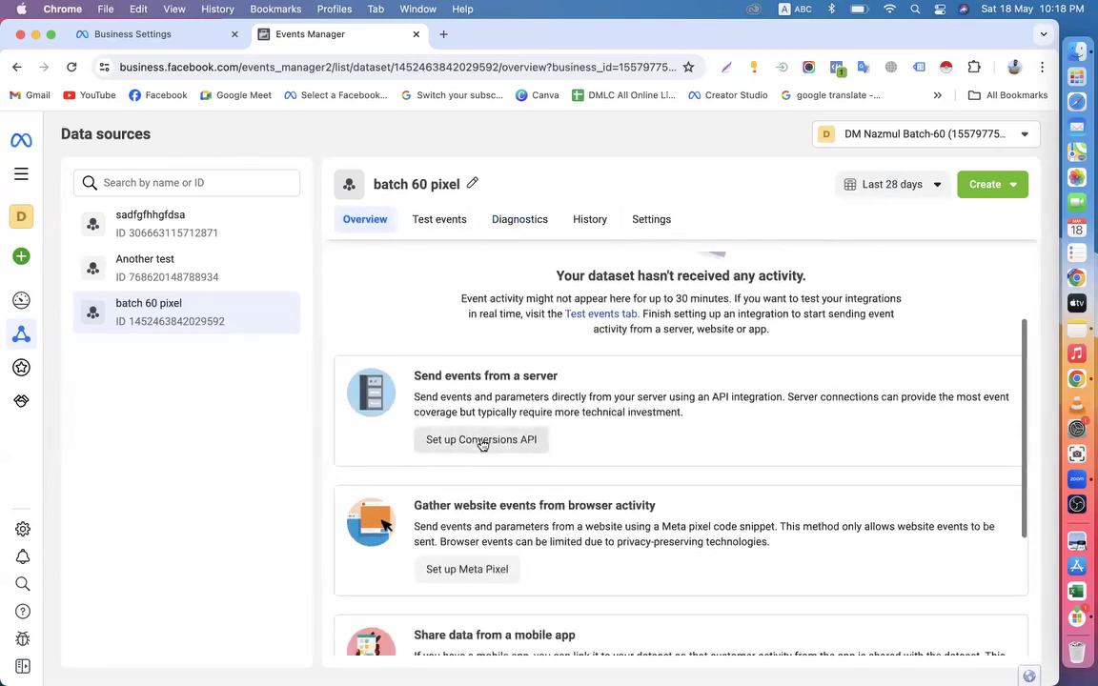
scroll(458, 505, "down", 3)
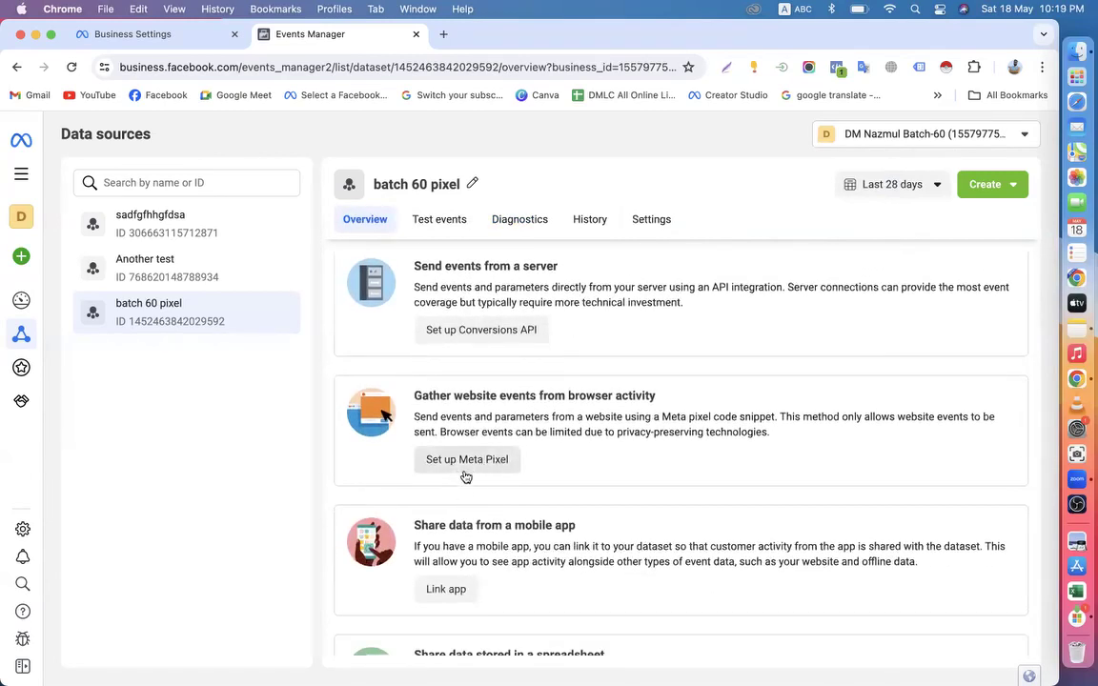
left_click(466, 464)
left_click(379, 368)
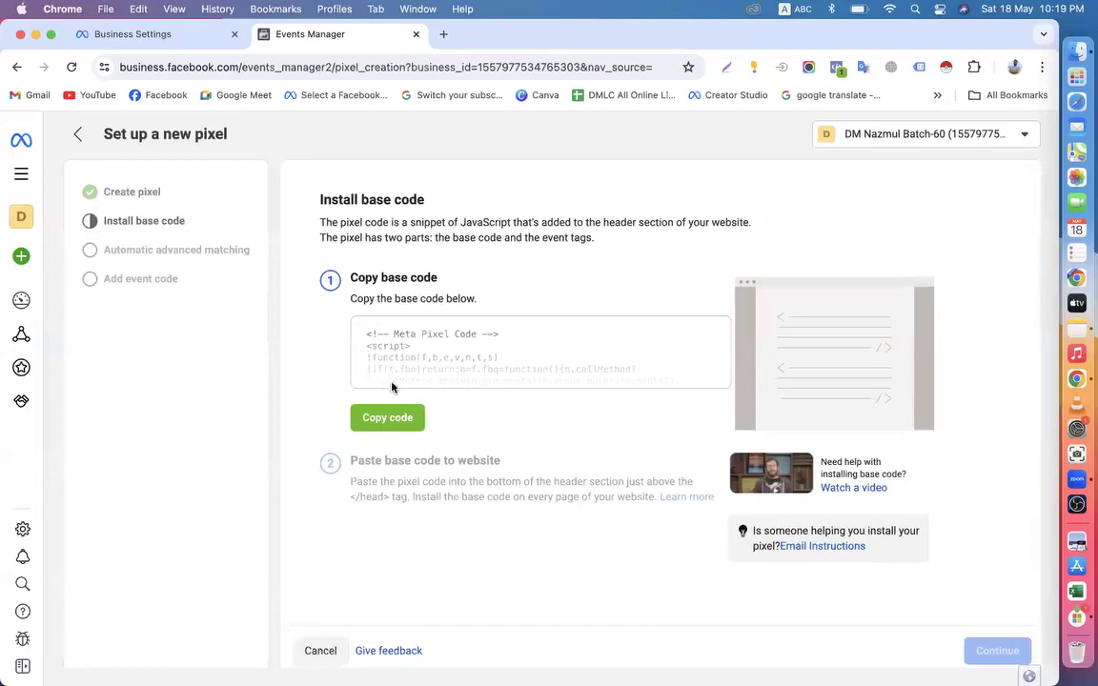
left_click(389, 419)
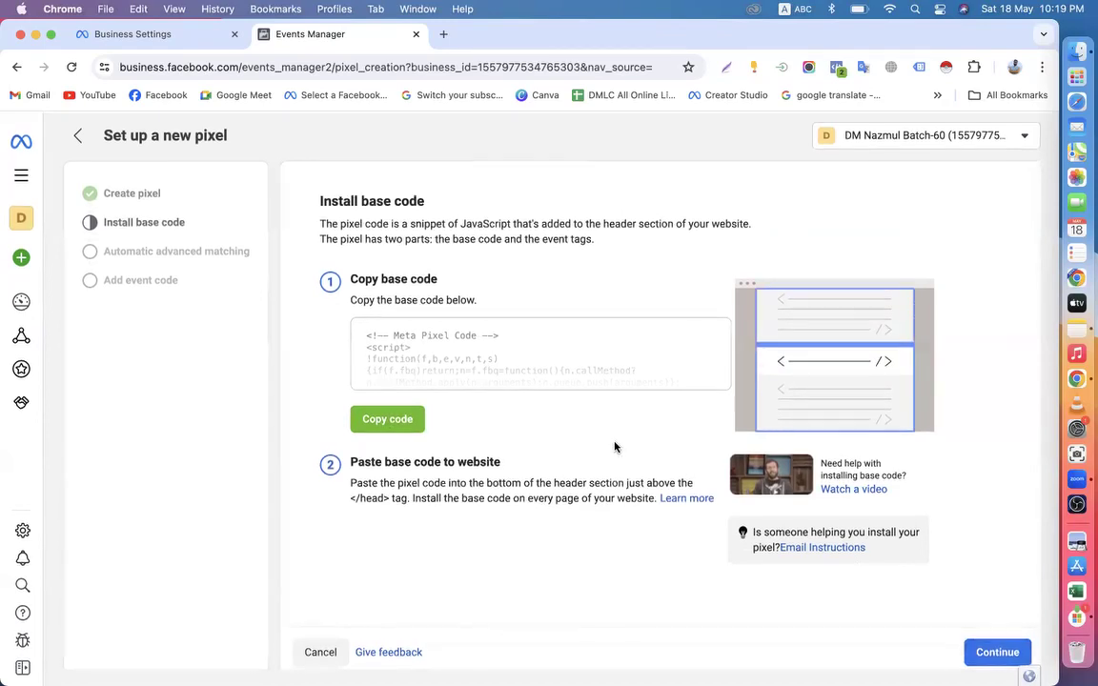
Leave the pixel setup and view the test events page of the sadfgfhhgfdsa dataset before returning to its overview
left_click(78, 136)
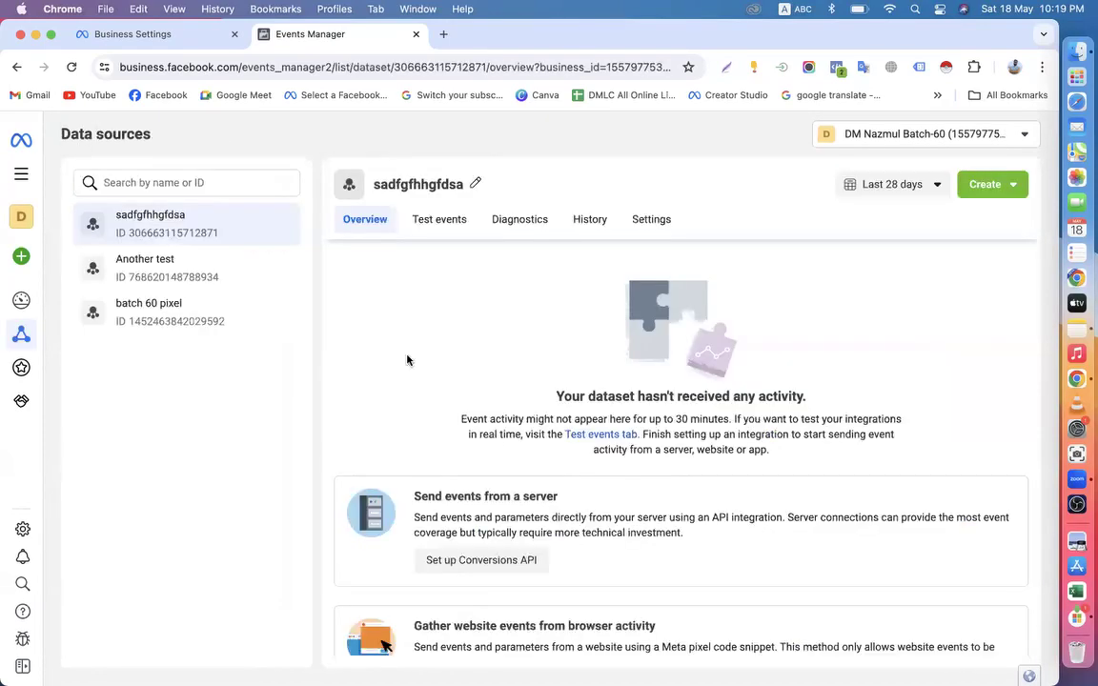
left_click(594, 435)
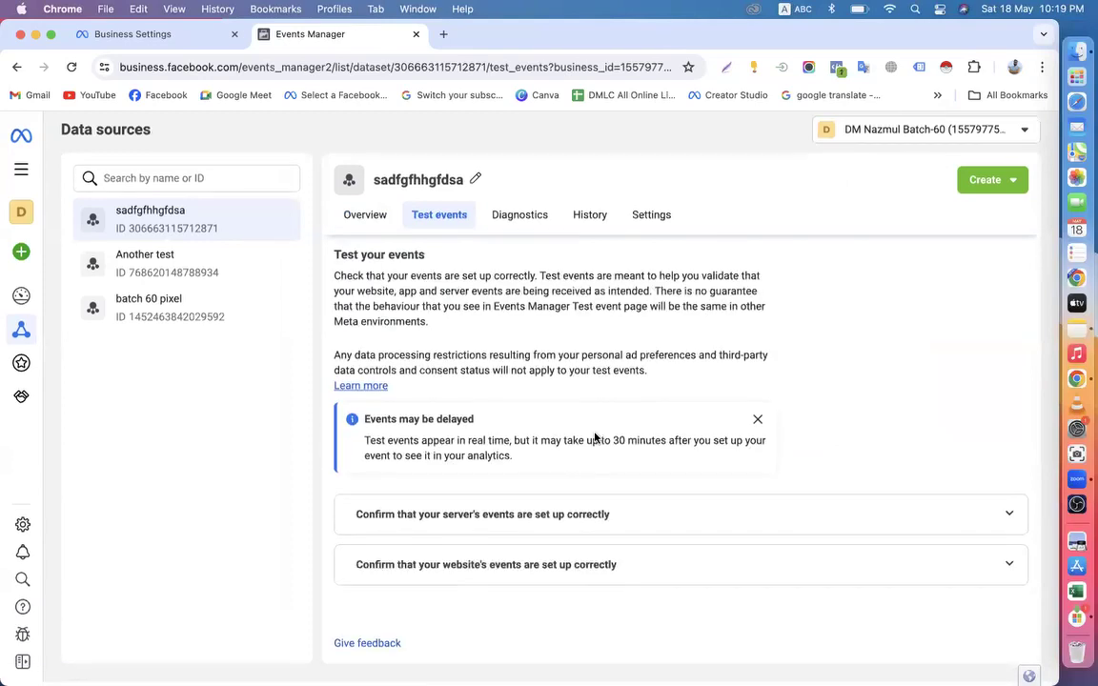
left_click(361, 221)
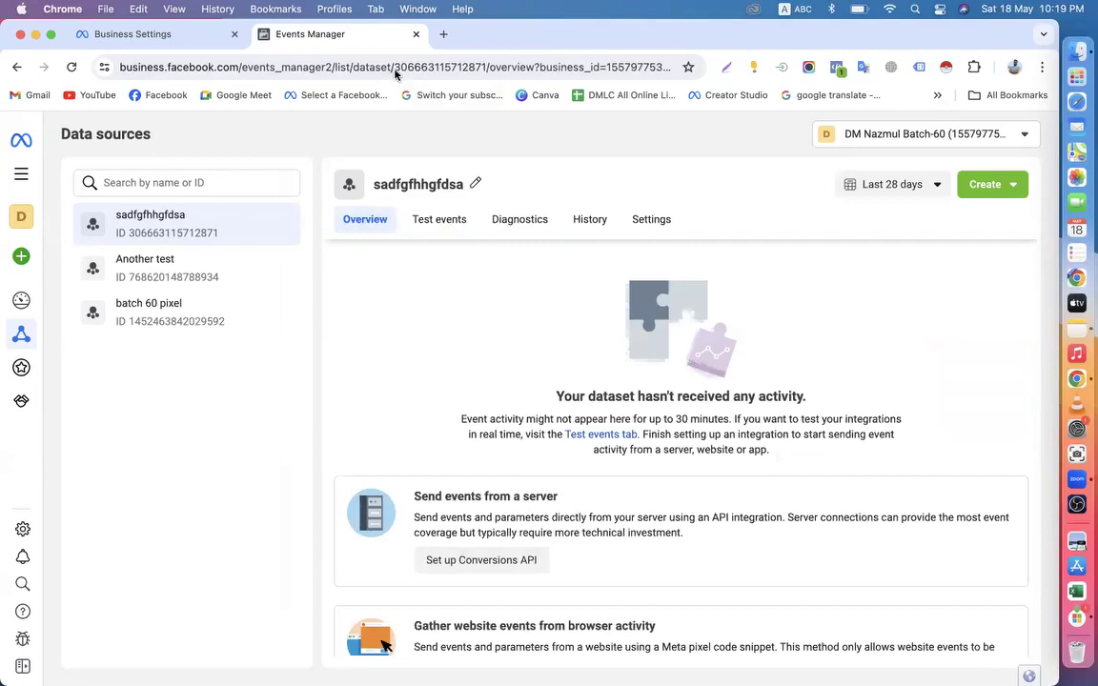
Switch to Business Settings and compare the details of the Another test, batch 60 pixel and sadfgfhhgfdsa datasets
left_click(143, 36)
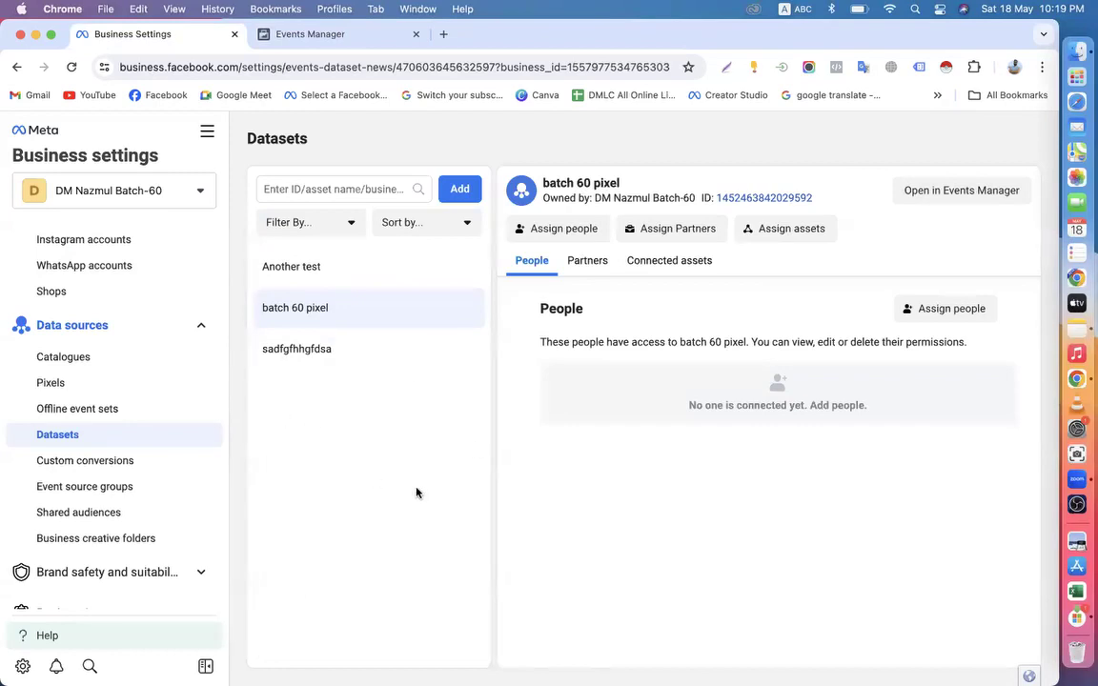
left_click(349, 355)
left_click(340, 270)
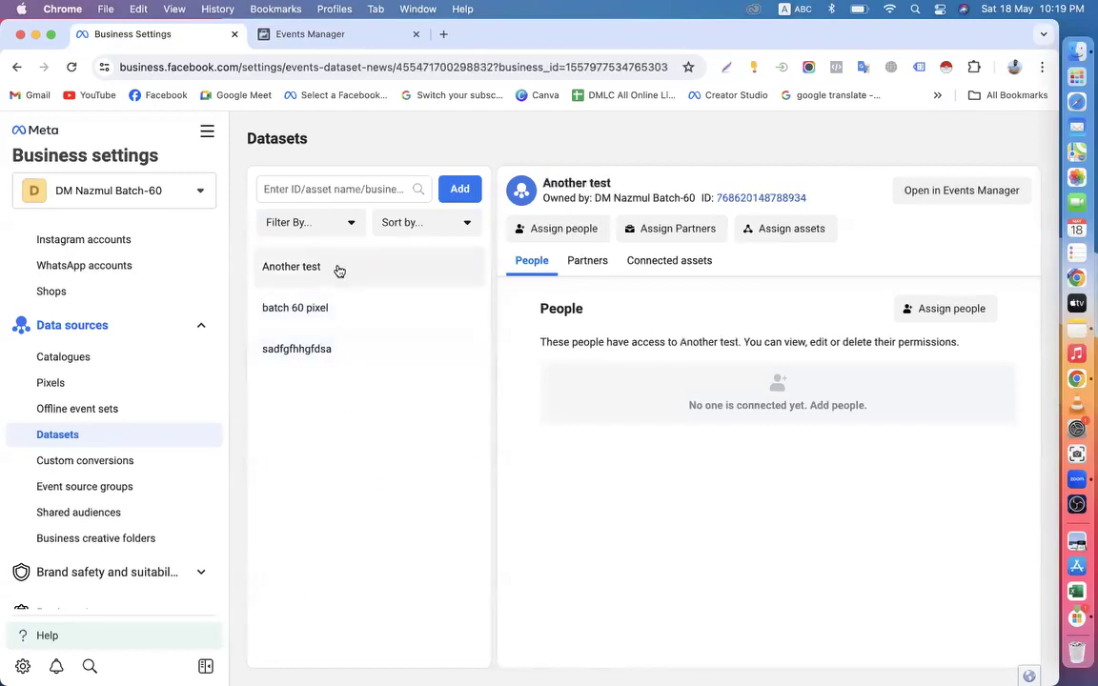
left_click(328, 319)
left_click(326, 357)
left_click(336, 319)
left_click(326, 276)
left_click(329, 317)
left_click(329, 348)
left_click(329, 306)
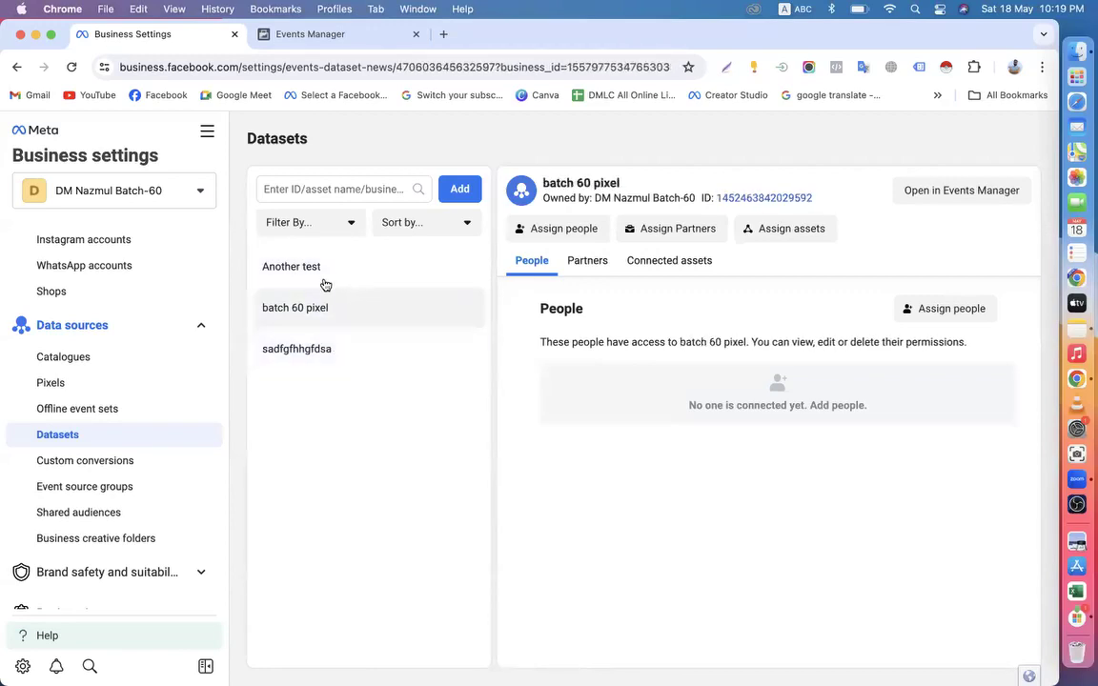
left_click(324, 272)
left_click(324, 345)
left_click(326, 315)
left_click(319, 275)
left_click(321, 303)
left_click(328, 352)
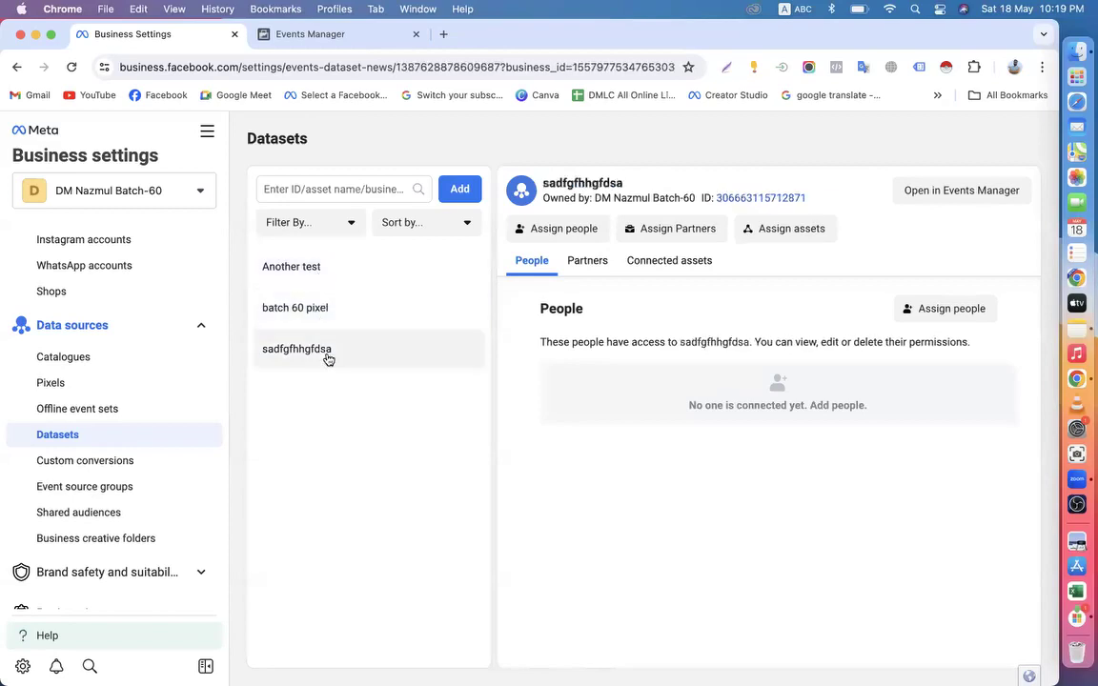
left_click(342, 309)
left_click(337, 270)
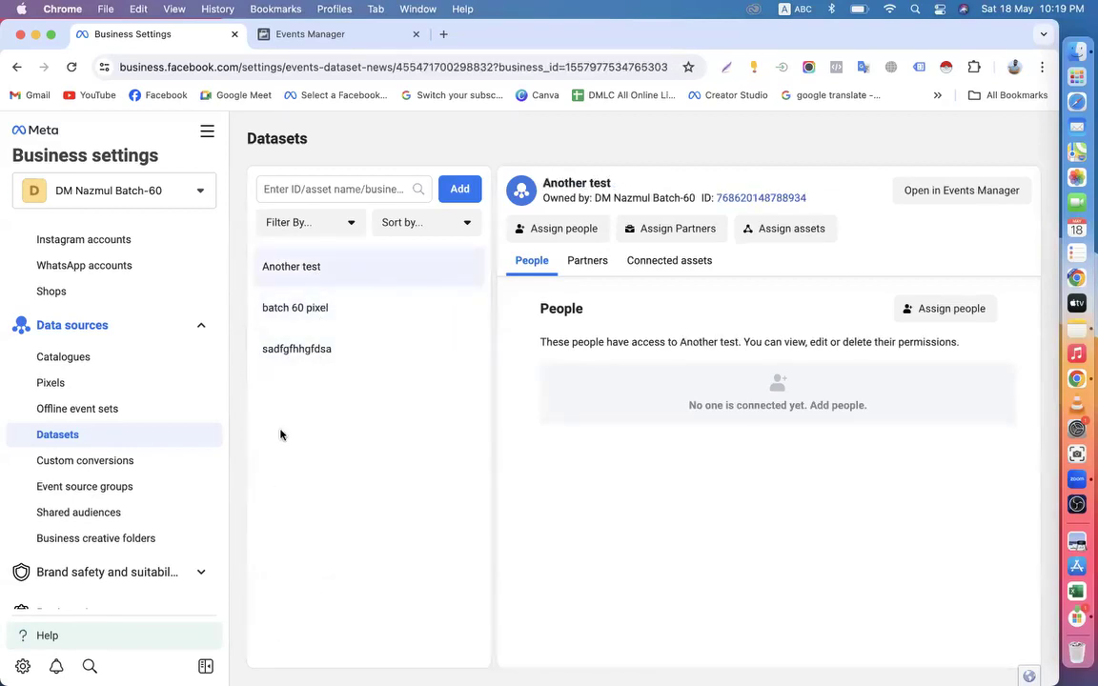
left_click(478, 346)
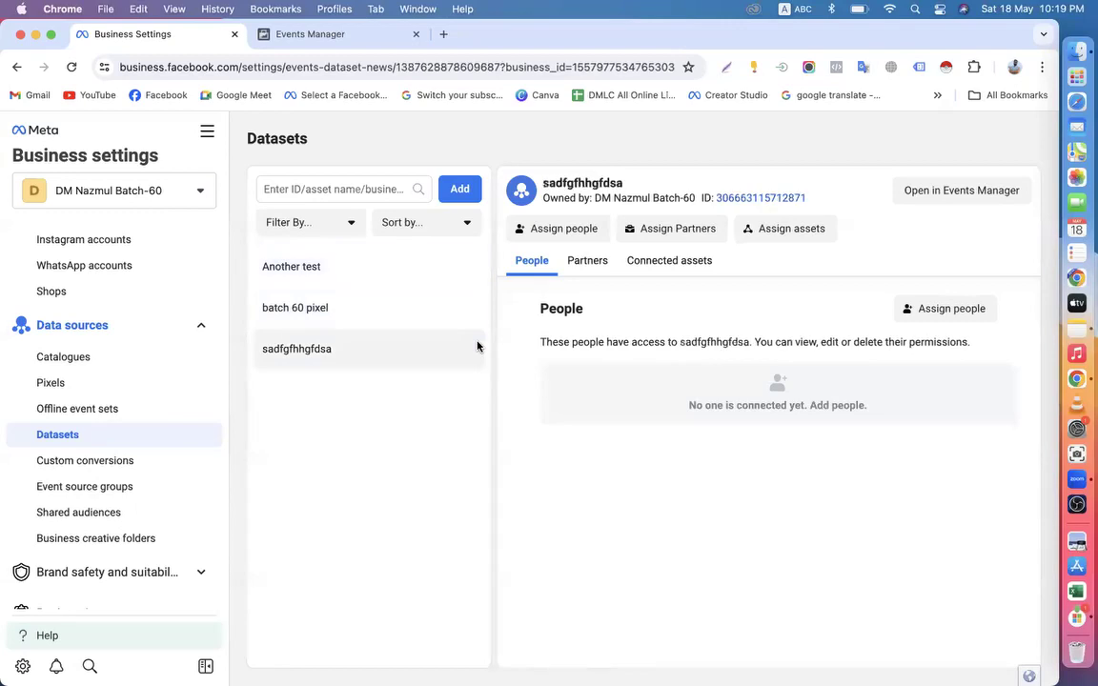
left_click(327, 319)
left_click(321, 273)
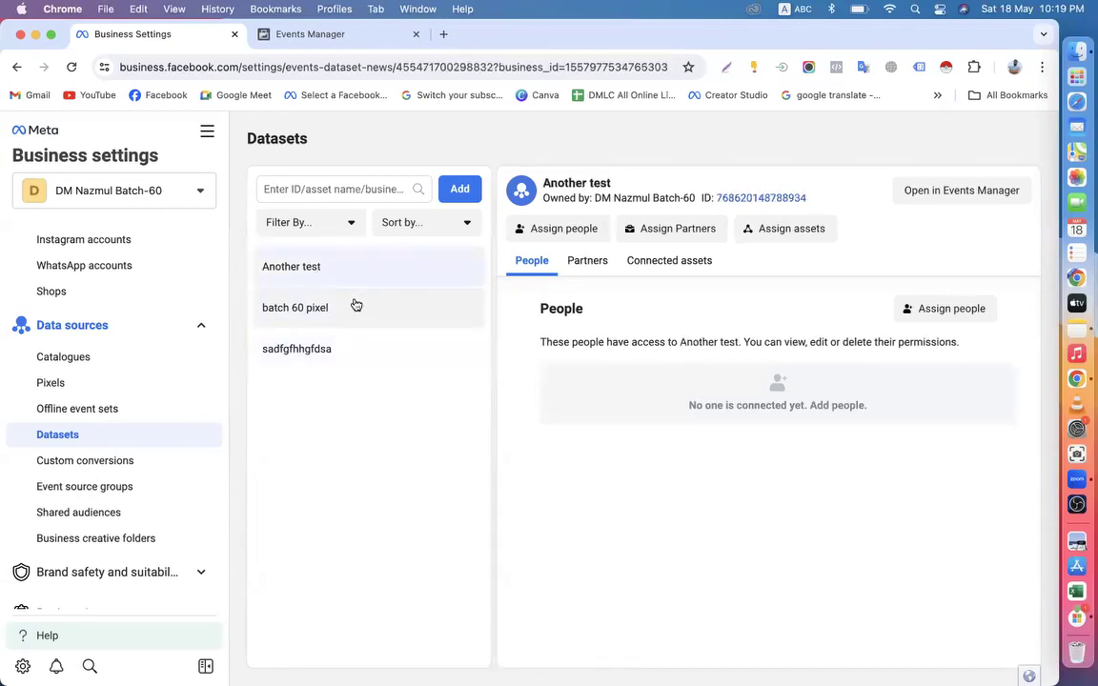
left_click(355, 305)
left_click(341, 349)
left_click(354, 317)
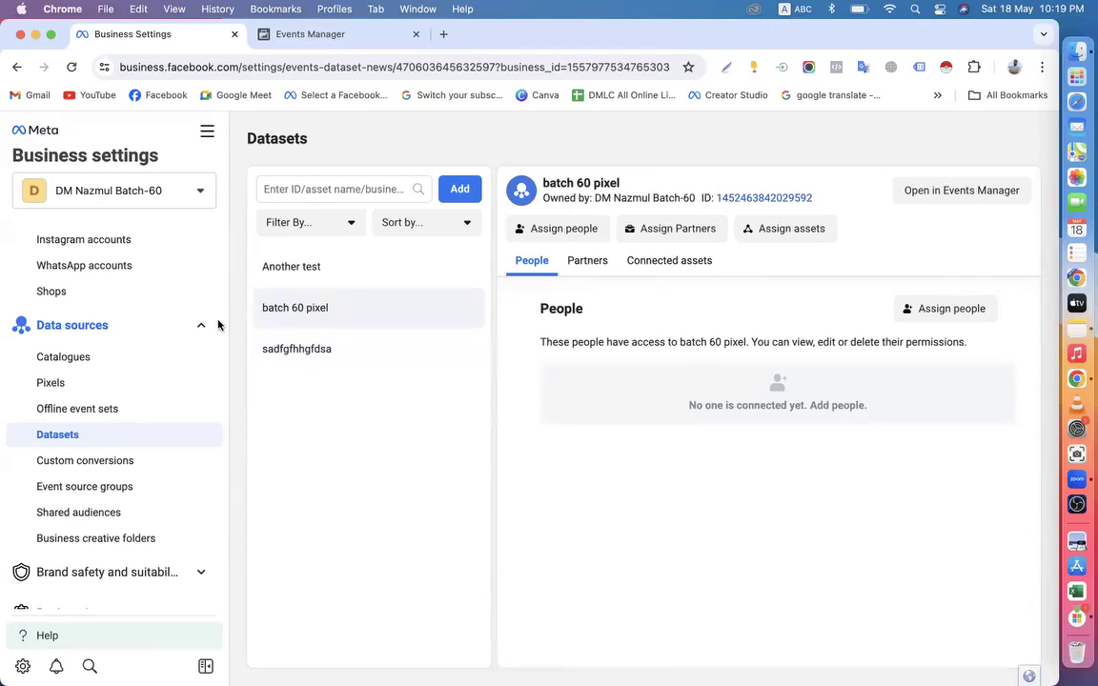
View the business's domains under brand safety and suitability
scroll(93, 463, "down", 5)
left_click(154, 374)
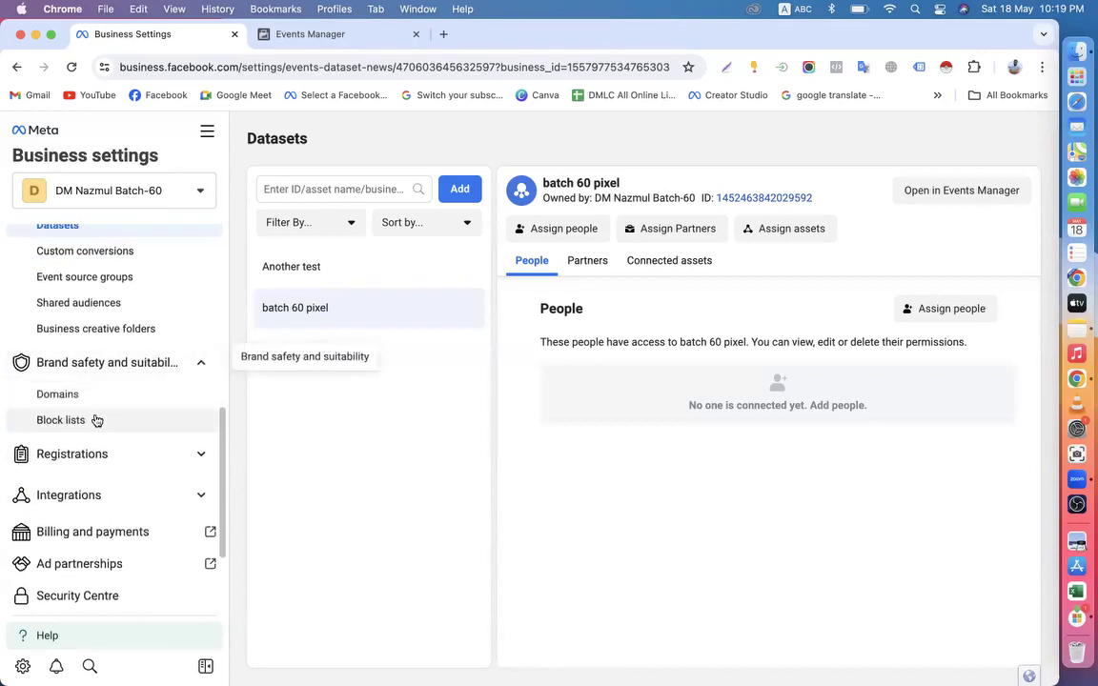
left_click(88, 395)
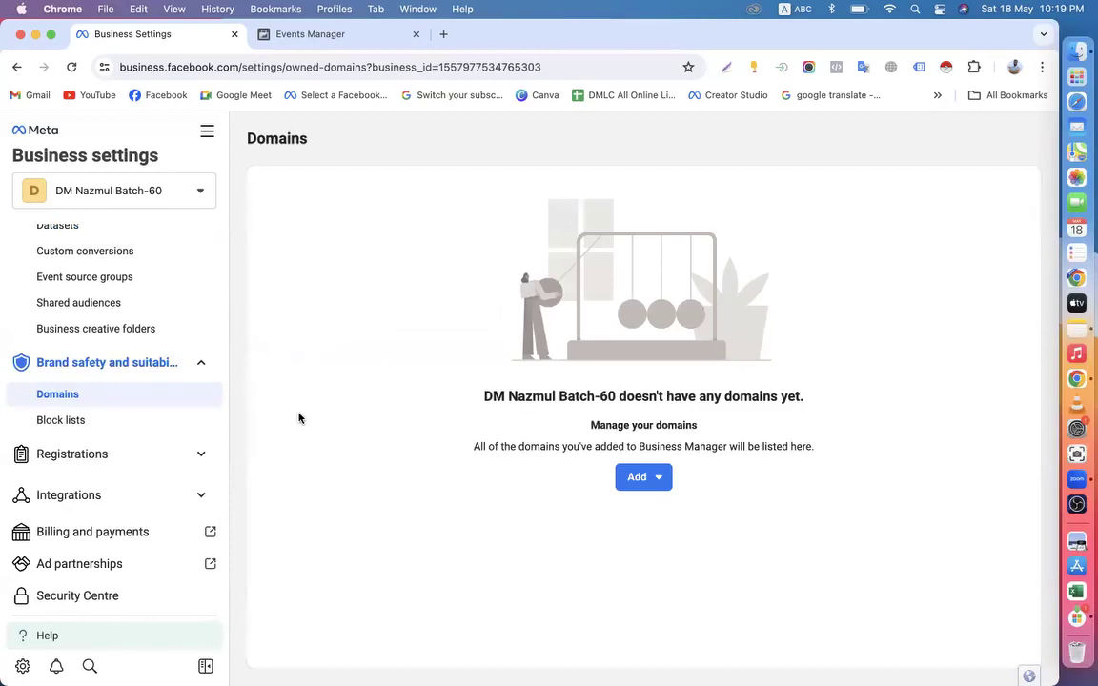
Check the Pixels and Offline event sets pages under data sources
scroll(143, 425, "up", 5)
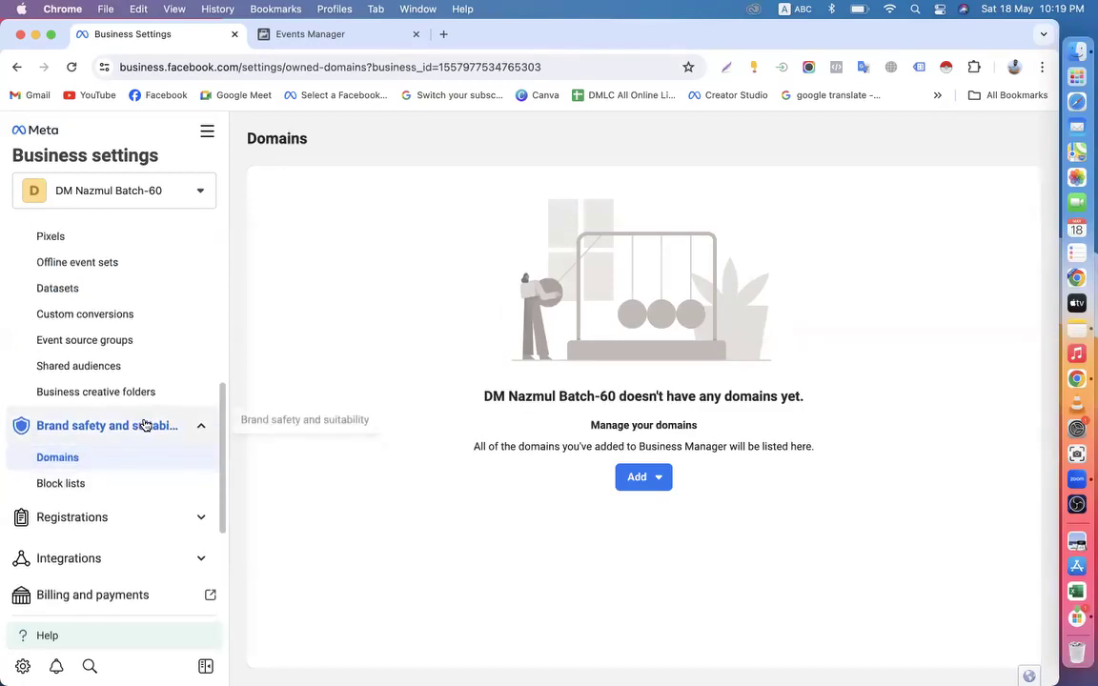
left_click(88, 381)
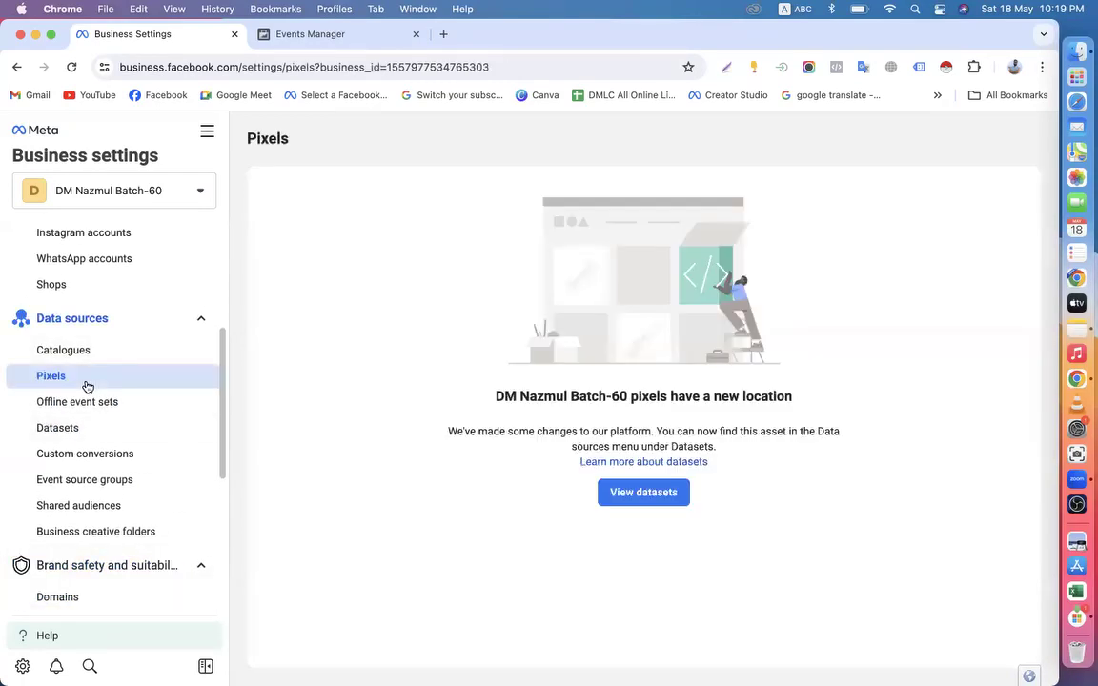
left_click(135, 410)
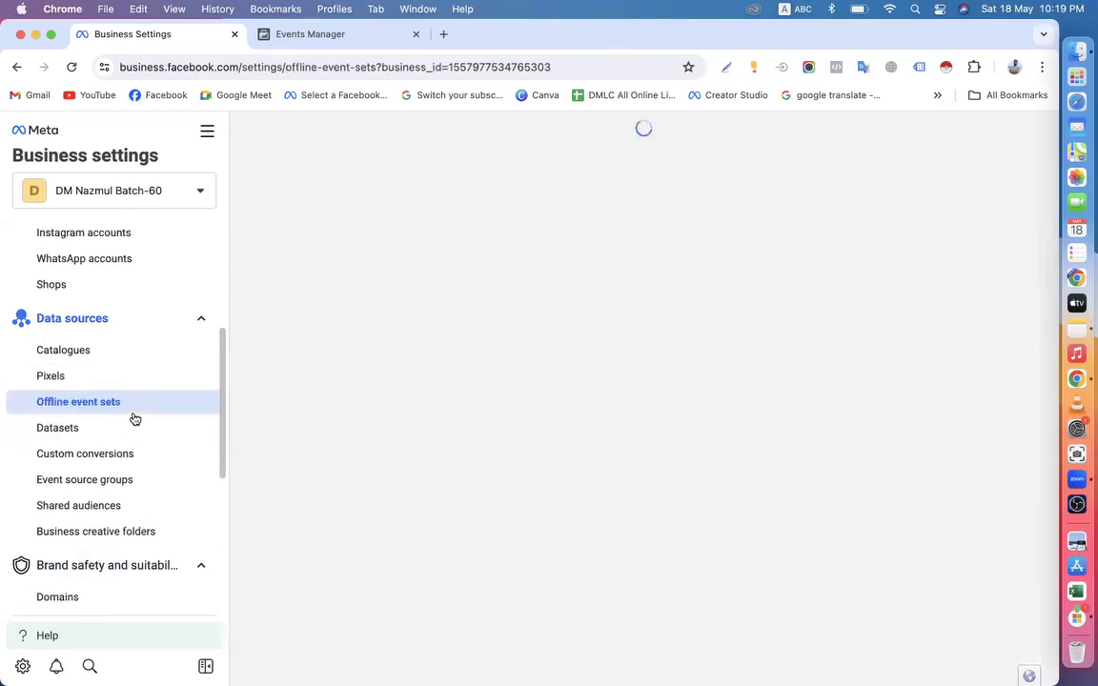
Return to the datasets list and view sadfgfhhgfdsa, batch 60 pixel and Another test, ending on Another test
left_click(111, 429)
left_click(341, 359)
left_click(327, 303)
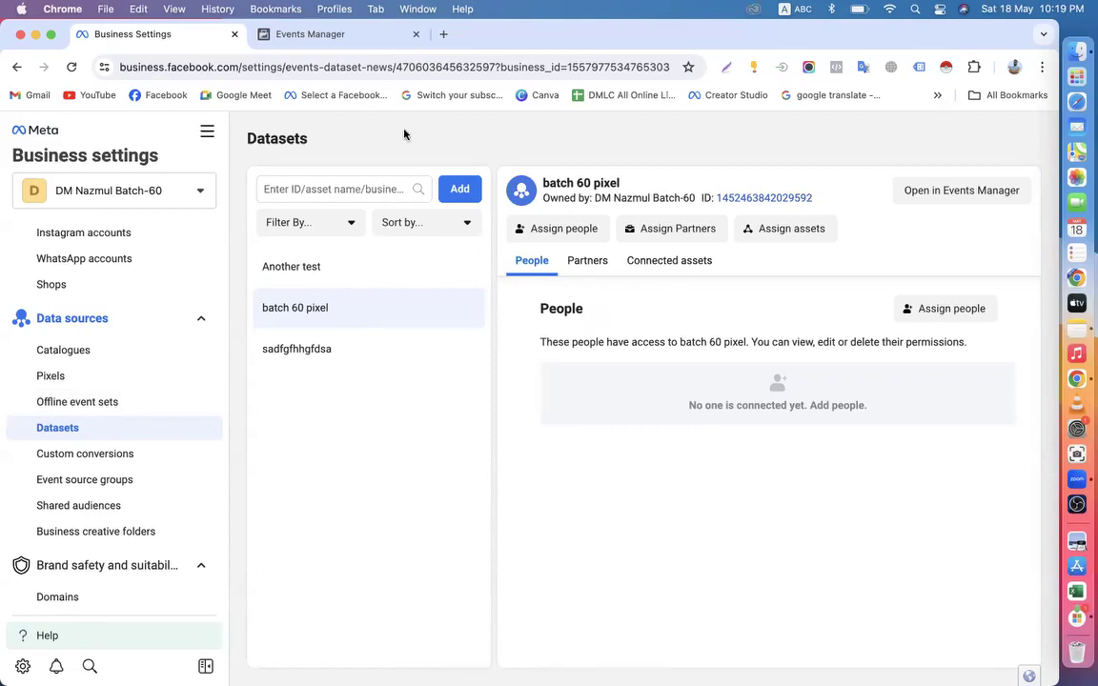
left_click(351, 361)
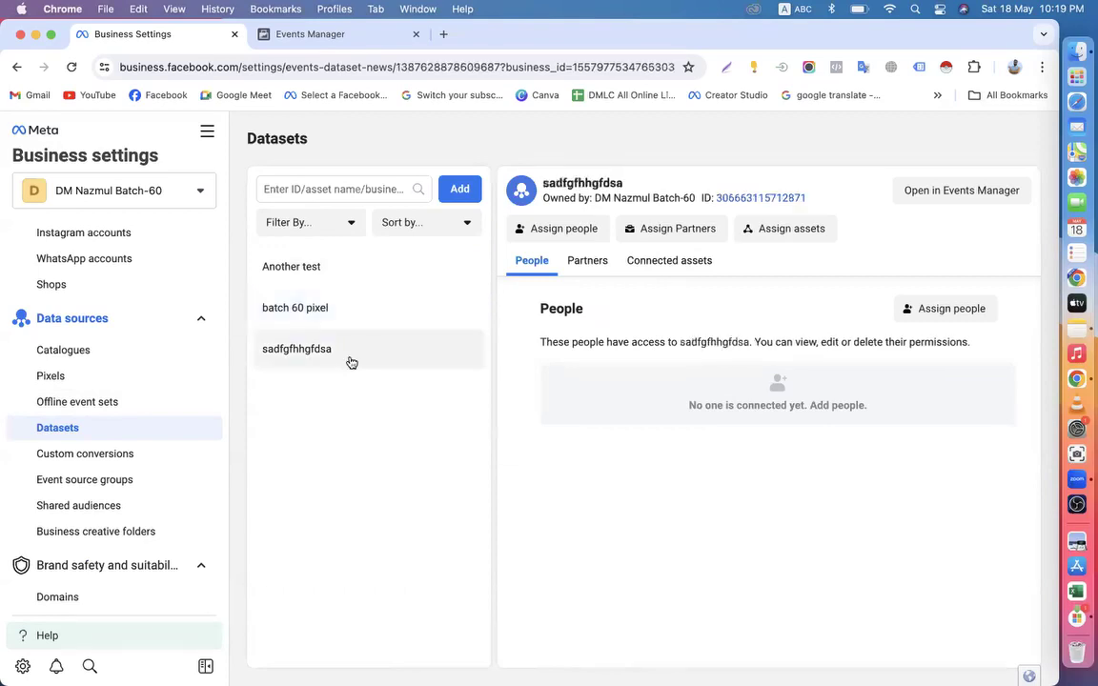
left_click(338, 318)
left_click(303, 267)
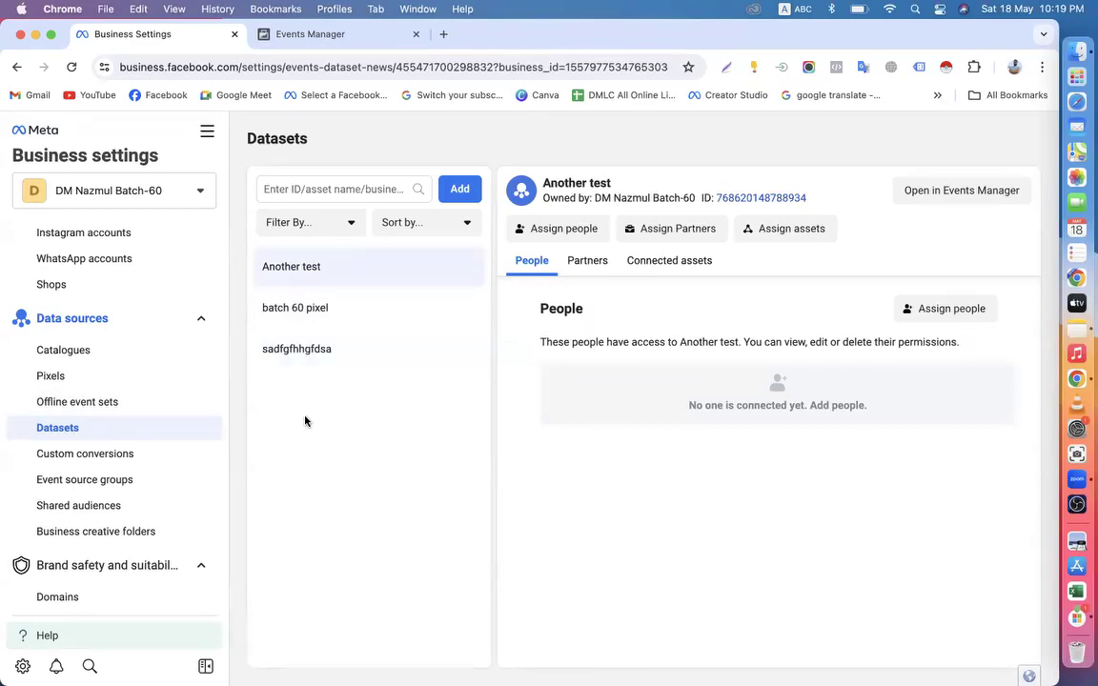
left_click(724, 9)
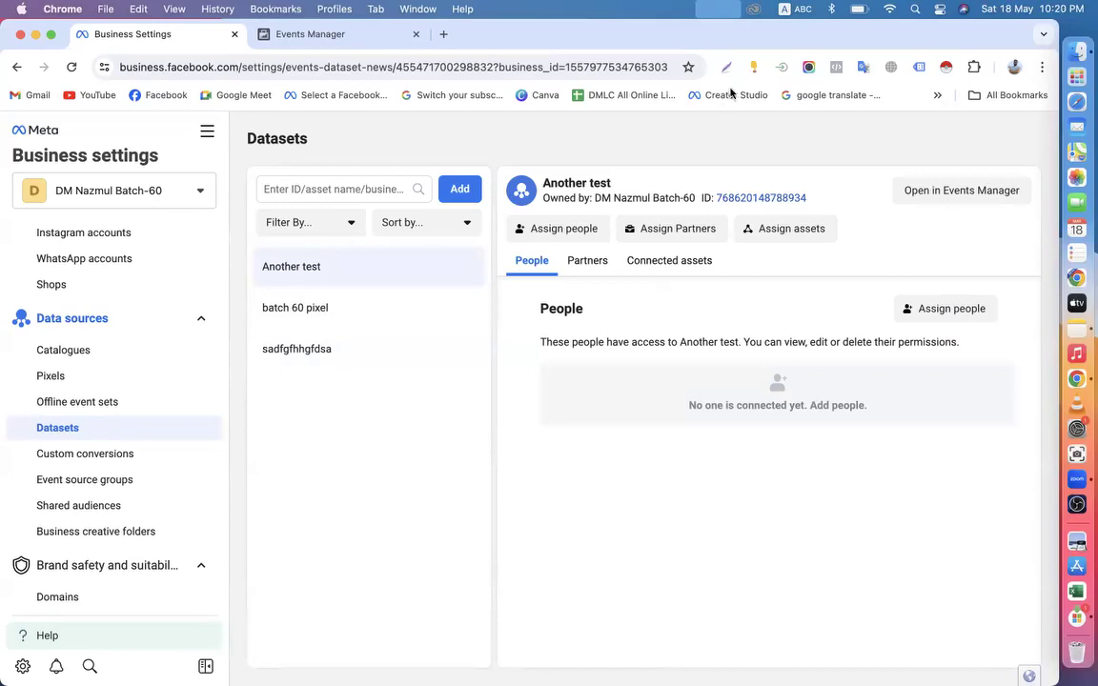
Switch to Ads Manager, closing Events Manager, and view the objectives offered for a new auction campaign
left_click(207, 132)
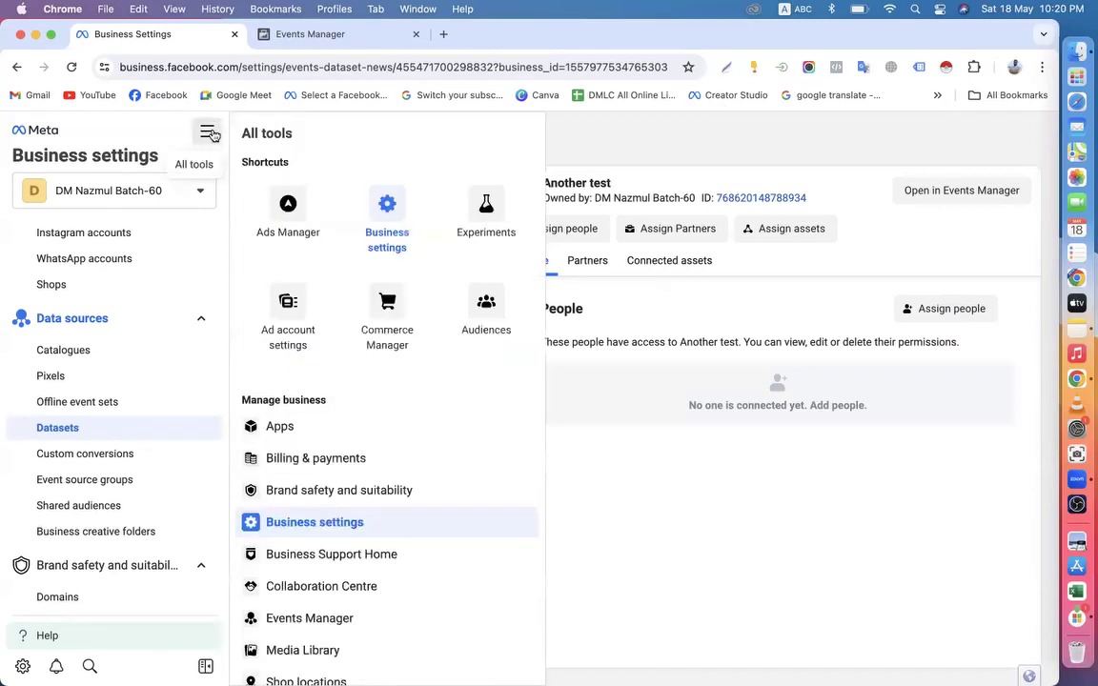
left_click(299, 203)
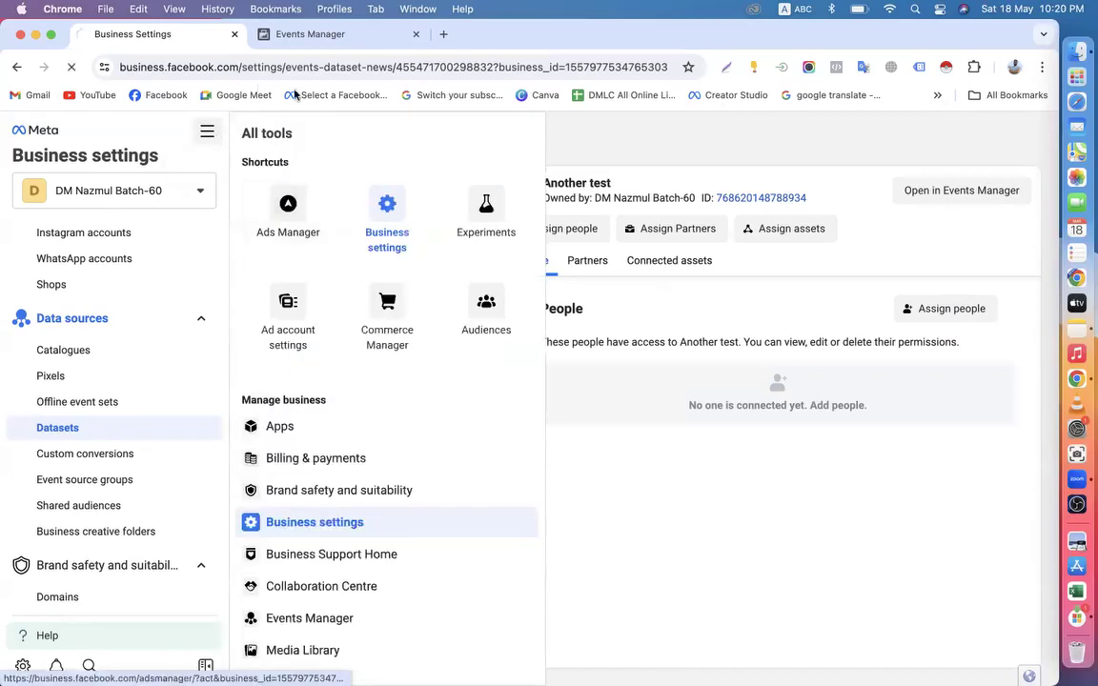
left_click(416, 35)
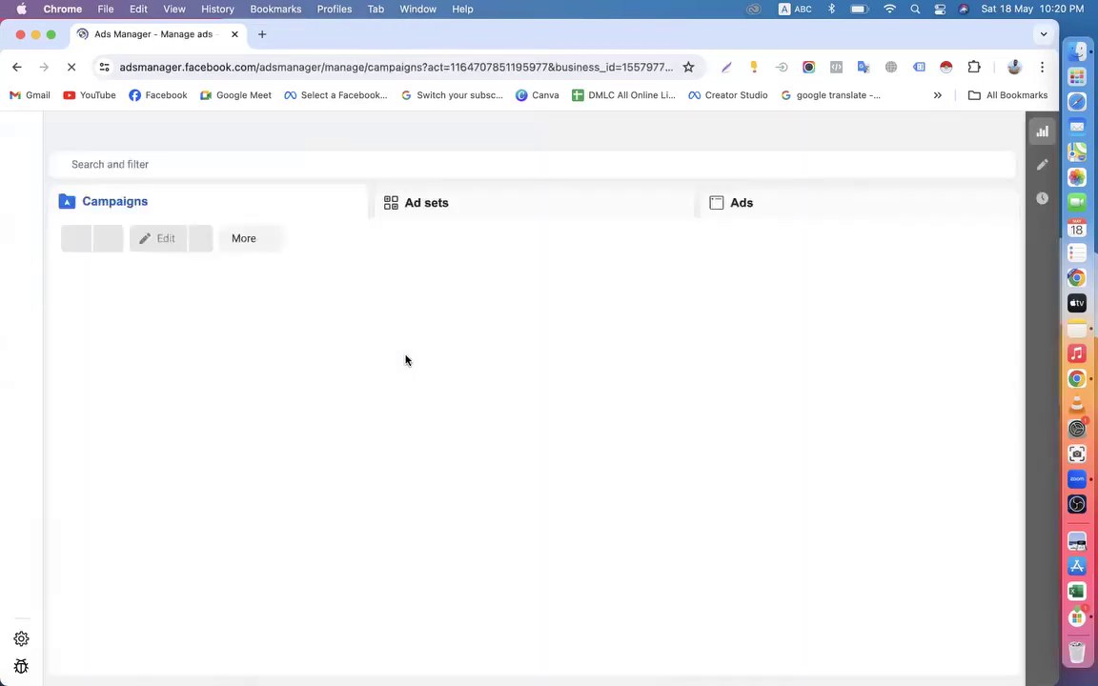
left_click(91, 338)
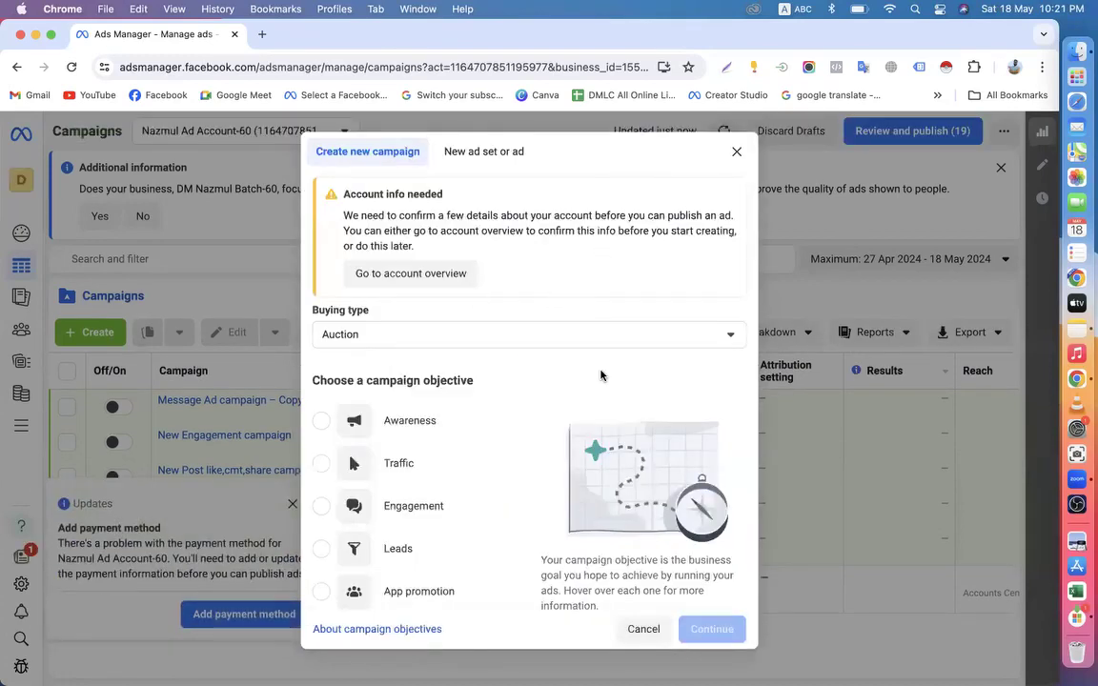
scroll(600, 375, "down", 2)
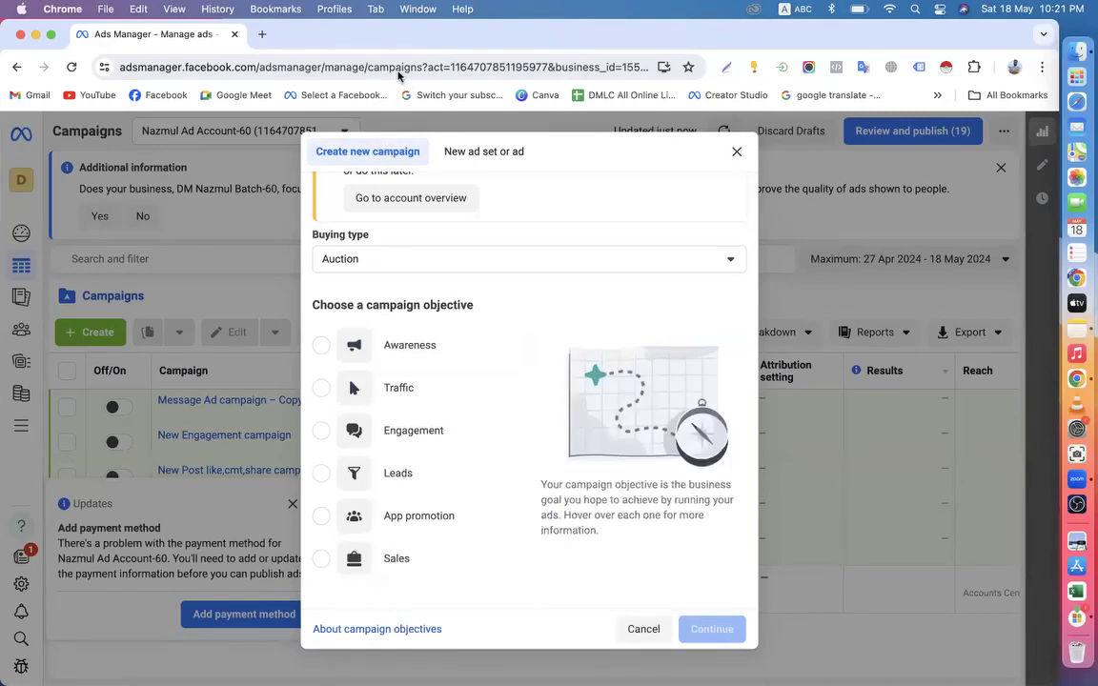
Open the website dmlivecourse.com in a new browser tab
left_click(261, 35)
type("d")
key("Return")
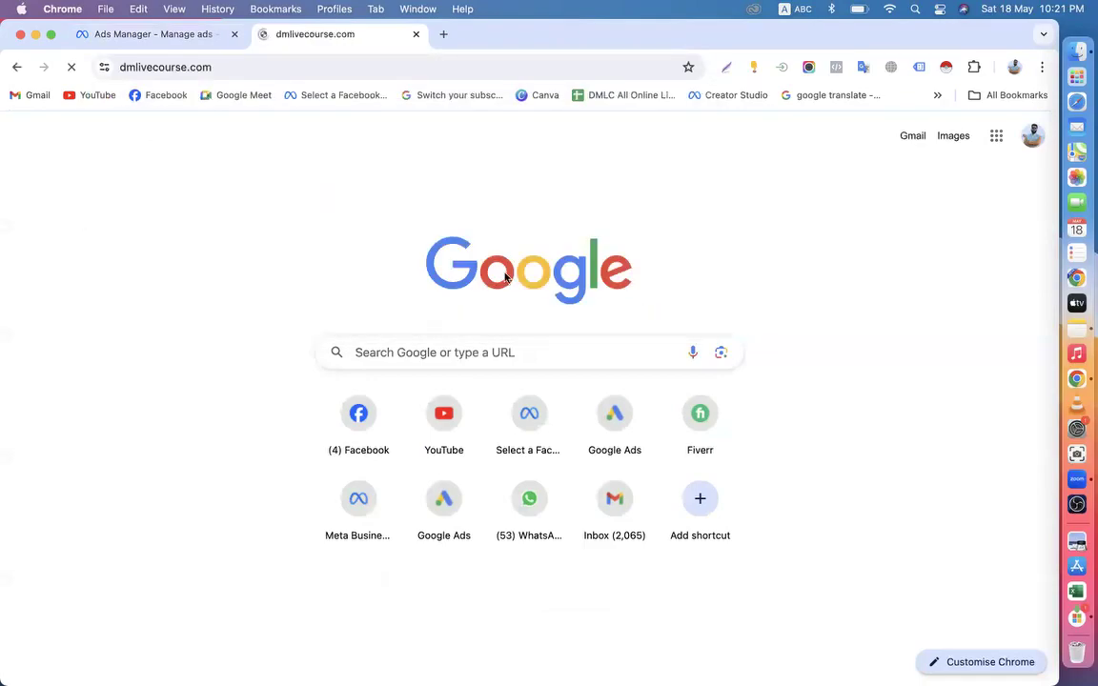
Browse the dmlivecourse.com courses, open the Digital Marketing course page in its own tab, and close the home page tab
scroll(551, 381, "down", 3)
scroll(551, 382, "down", 20)
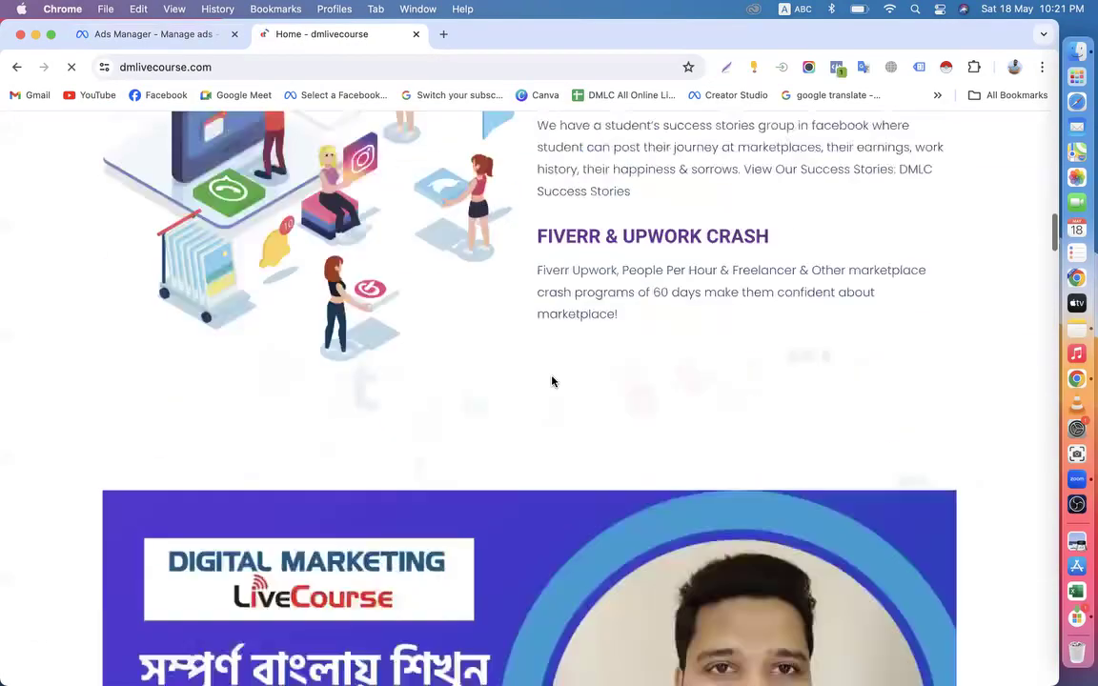
scroll(551, 382, "down", 5)
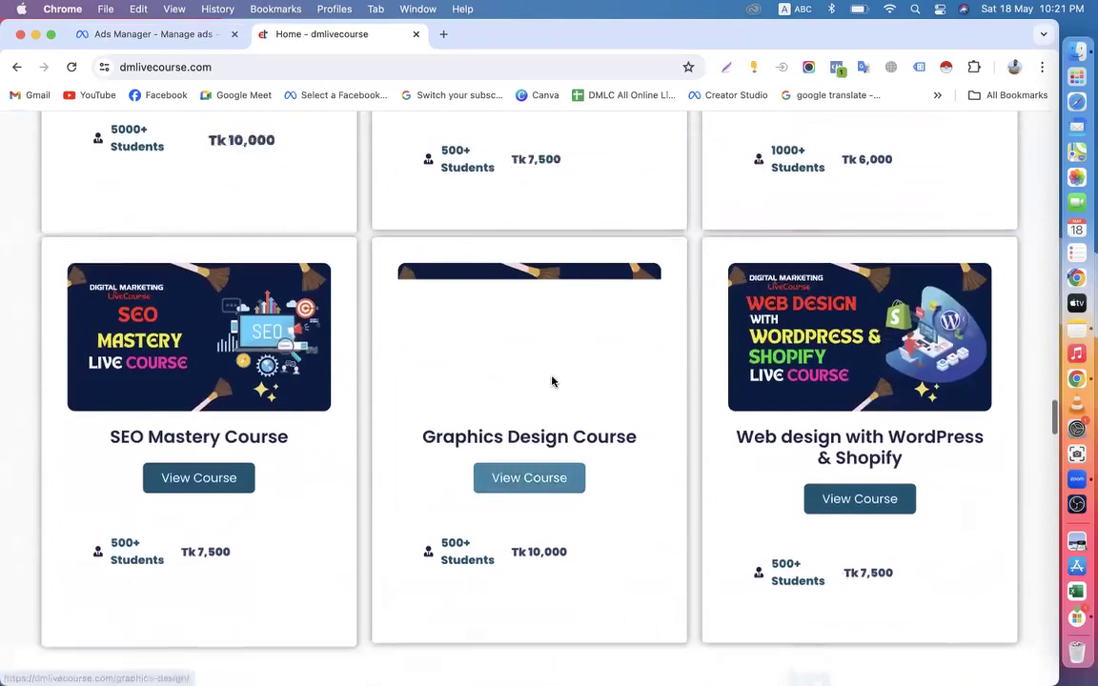
scroll(552, 380, "up", 3)
left_click(220, 325)
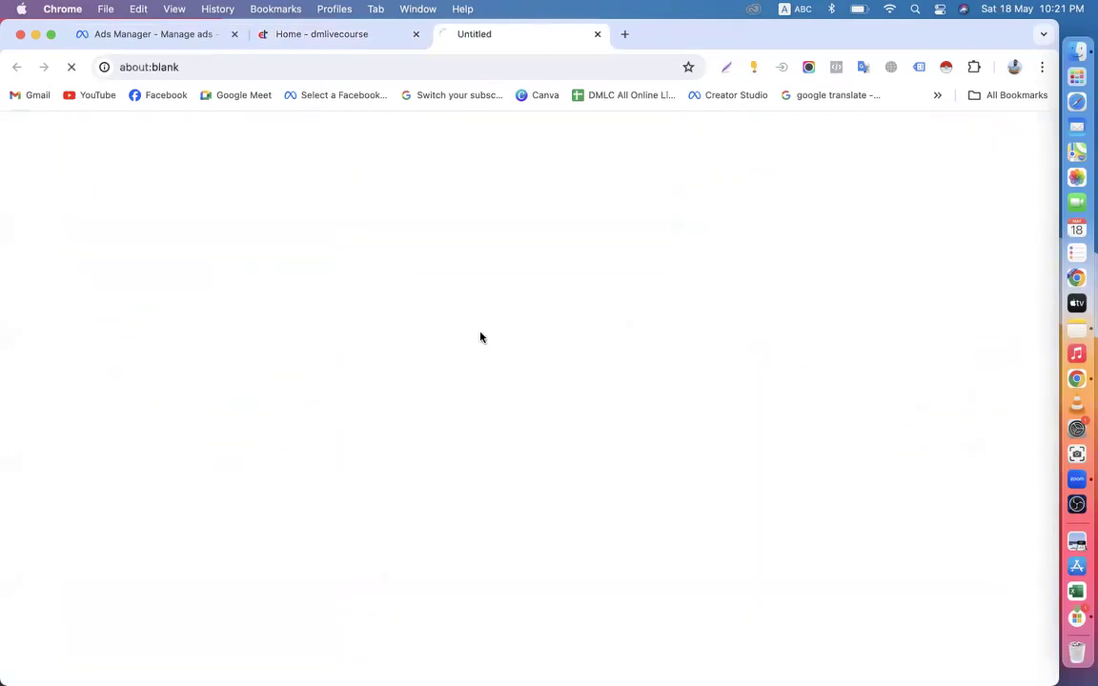
scroll(653, 485, "down", 3)
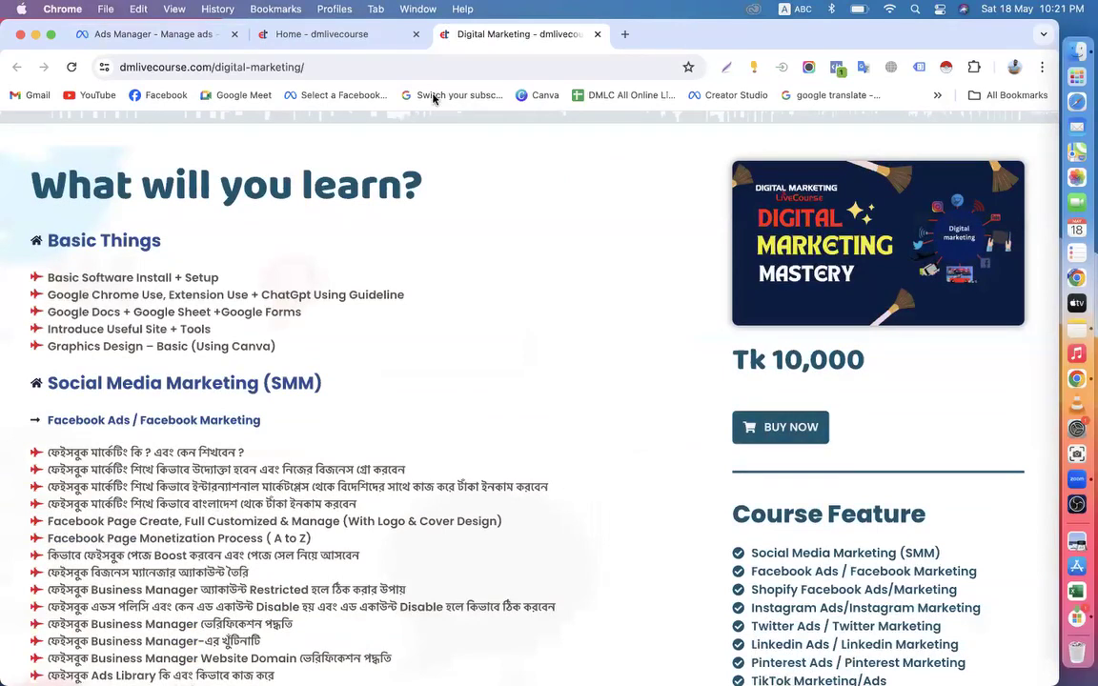
left_click(416, 34)
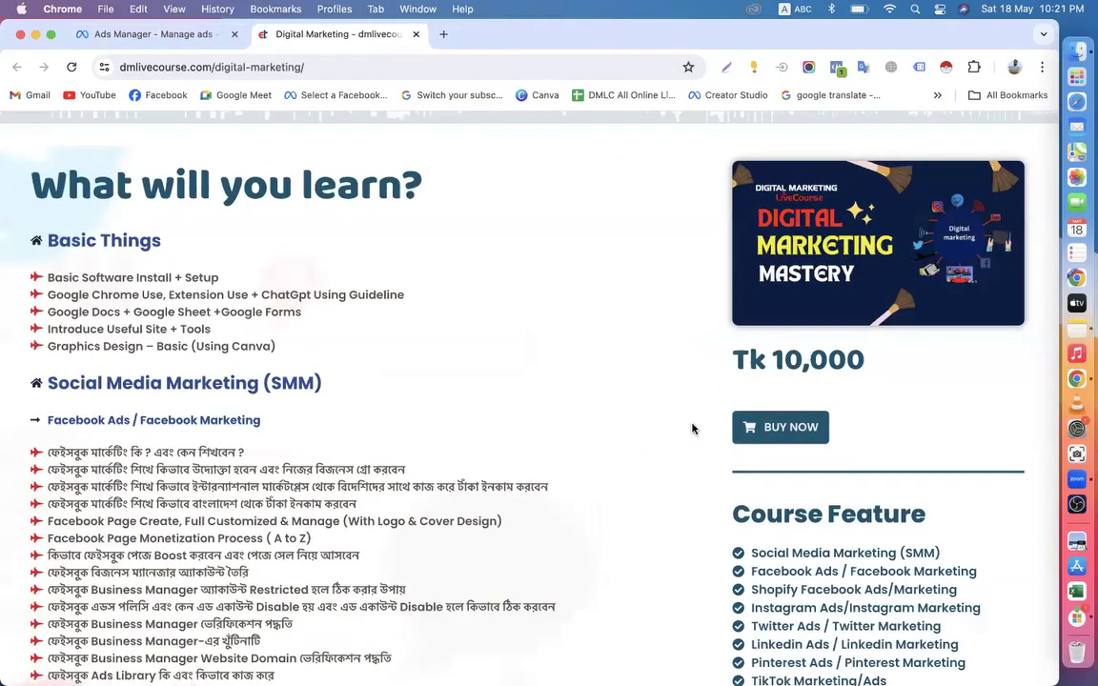
Switch to Ads Manager and create an auction campaign with the Sales objective and the manual sales campaign setup
left_click(155, 34)
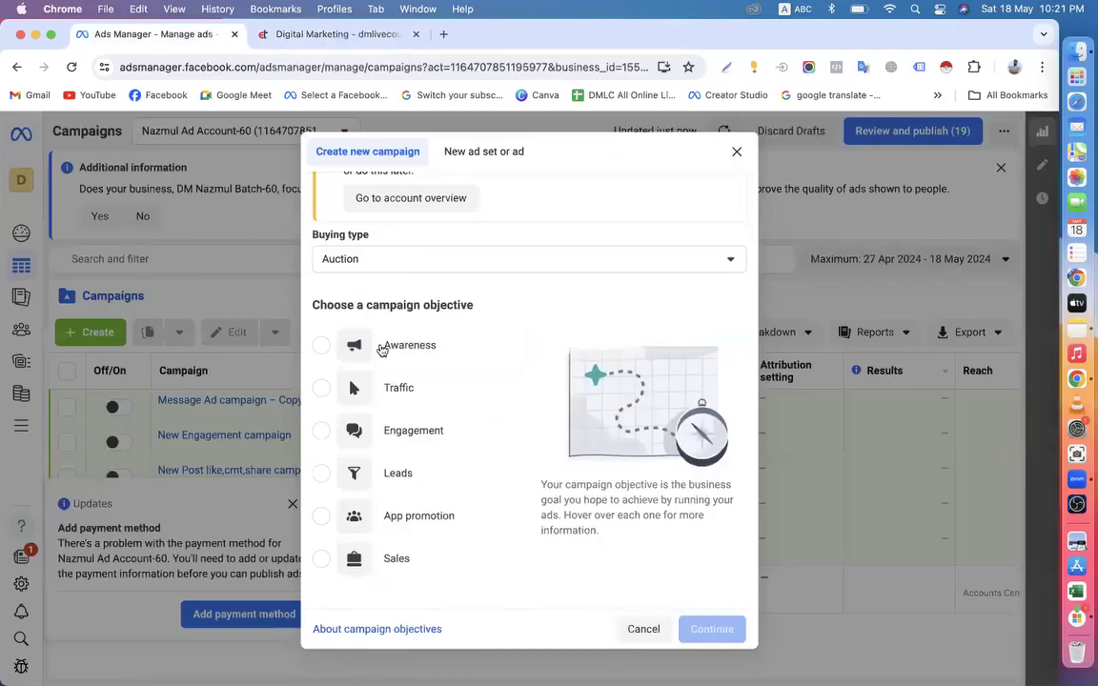
scroll(370, 513, "down", 2)
left_click(360, 492)
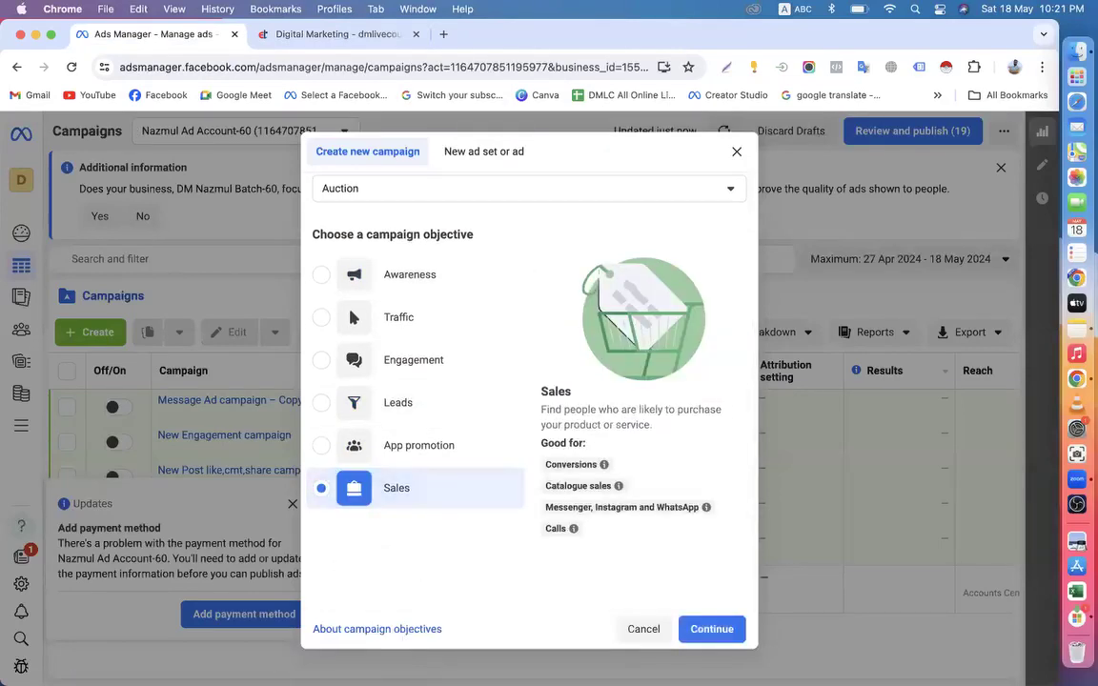
left_click(715, 631)
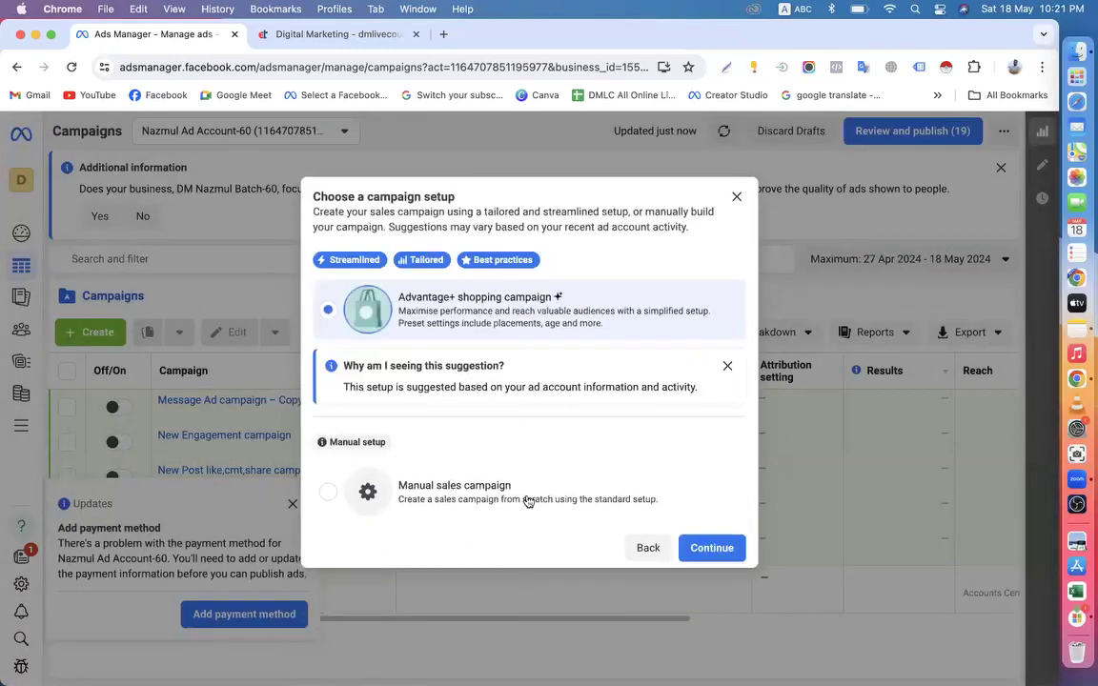
left_click(457, 489)
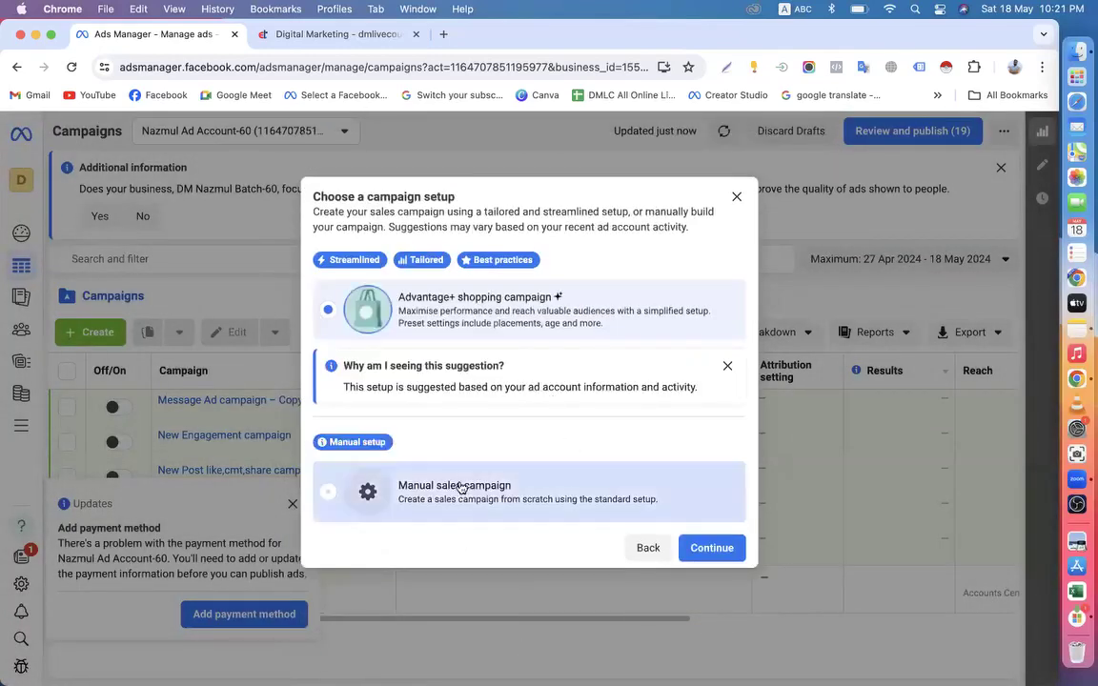
left_click(712, 548)
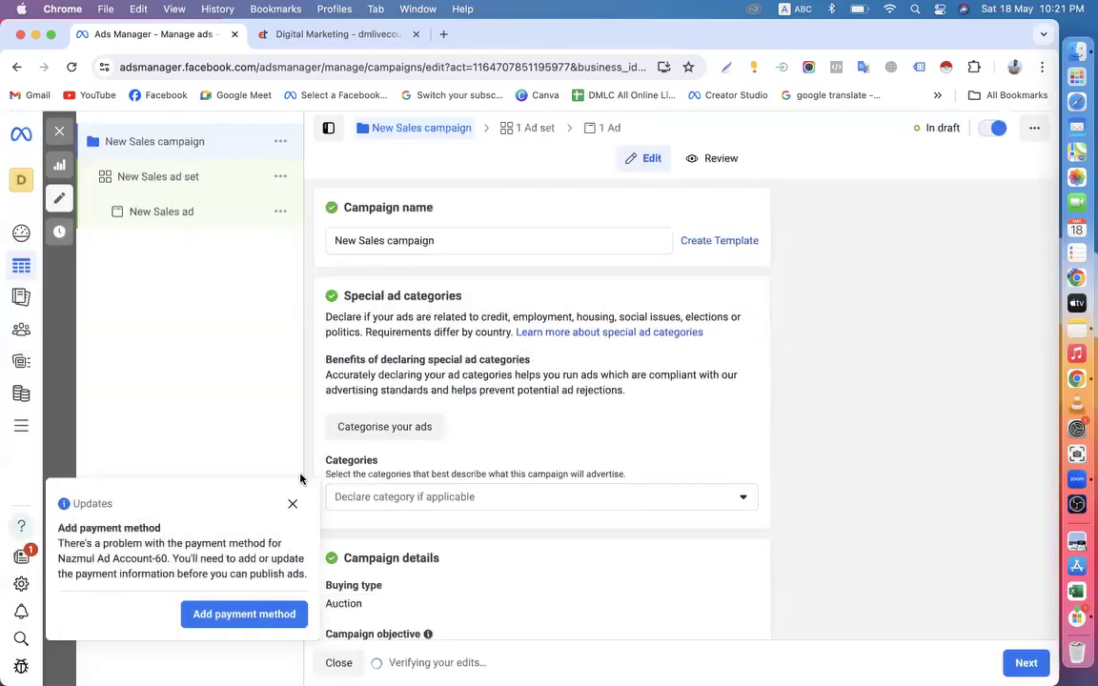
Dismiss the payment method notice and rename the campaign as Sales campaign
left_click(294, 504)
left_click(361, 240)
left_click_drag(361, 241, 327, 244)
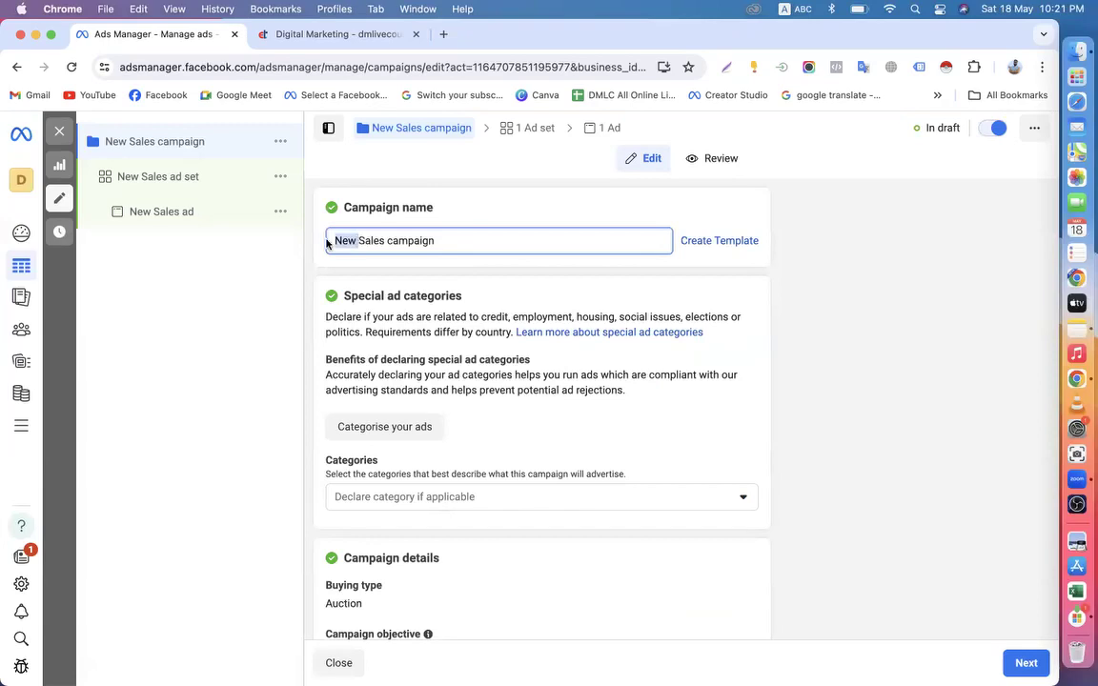
key("BackSpace")
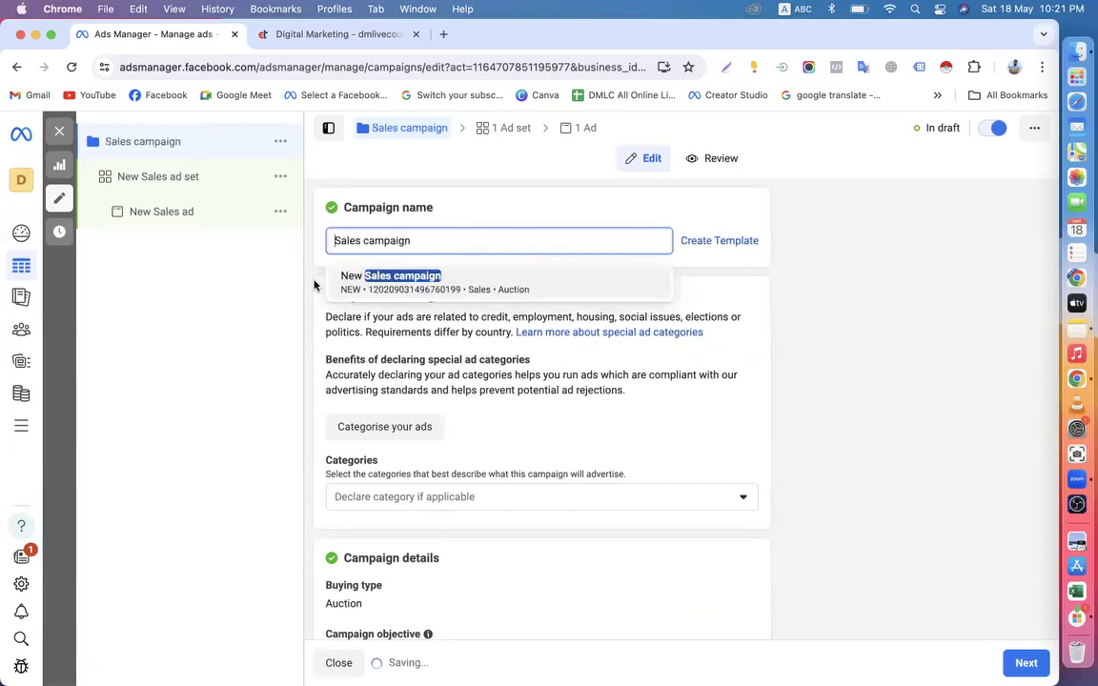
Examine the campaign's ad category, catalogue, A/B test and Advantage campaign budget settings, and proceed to the ad set
scroll(314, 285, "down", 1)
scroll(318, 501, "down", 3)
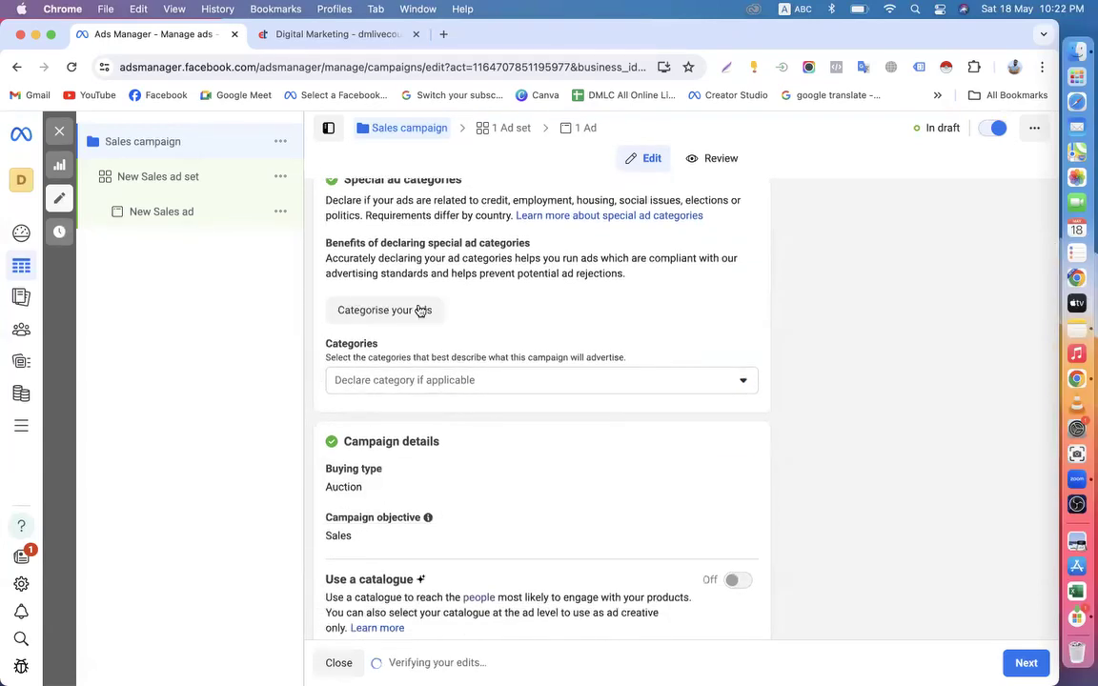
scroll(470, 395, "down", 5)
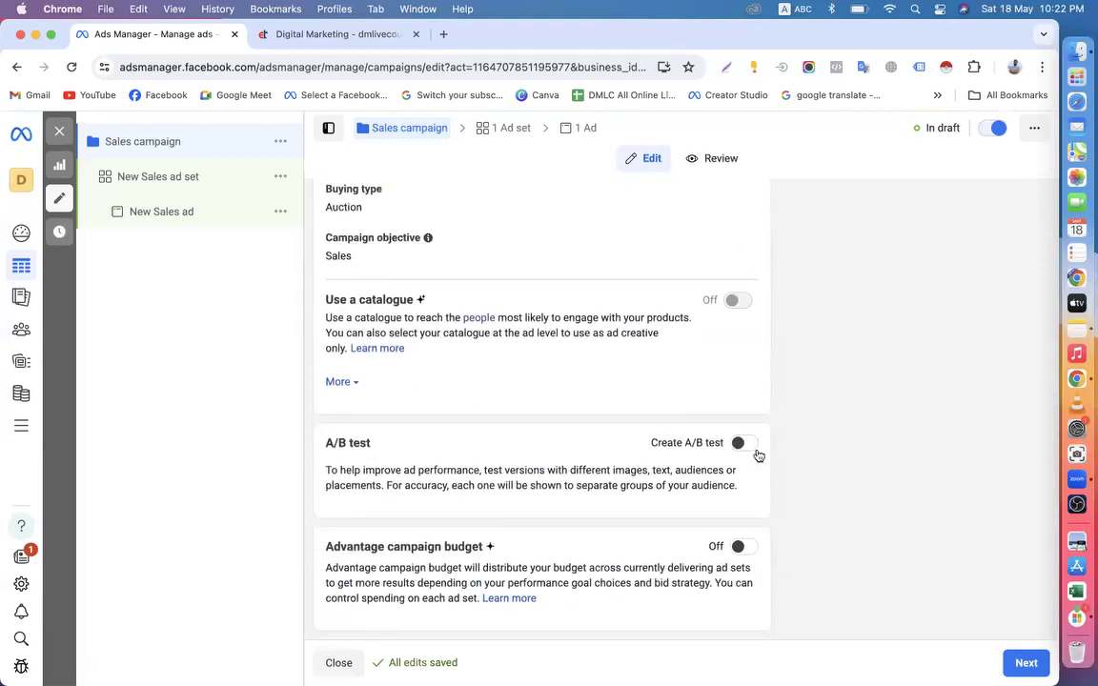
scroll(750, 497, "up", 4)
scroll(750, 497, "down", 2)
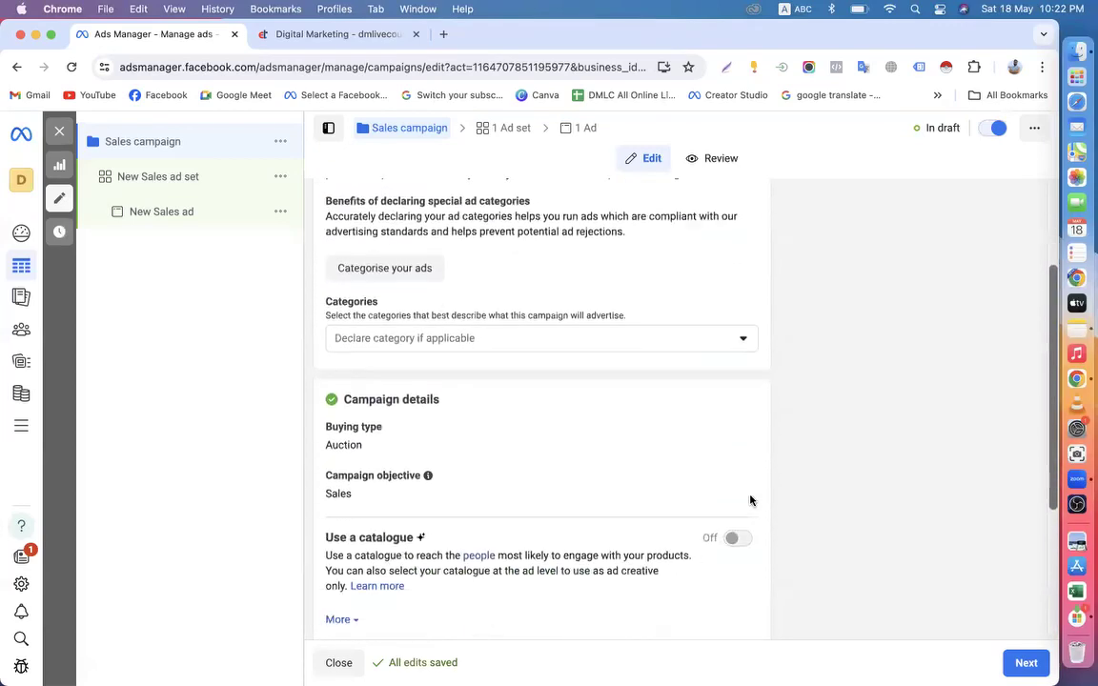
left_click_drag(321, 441, 417, 442)
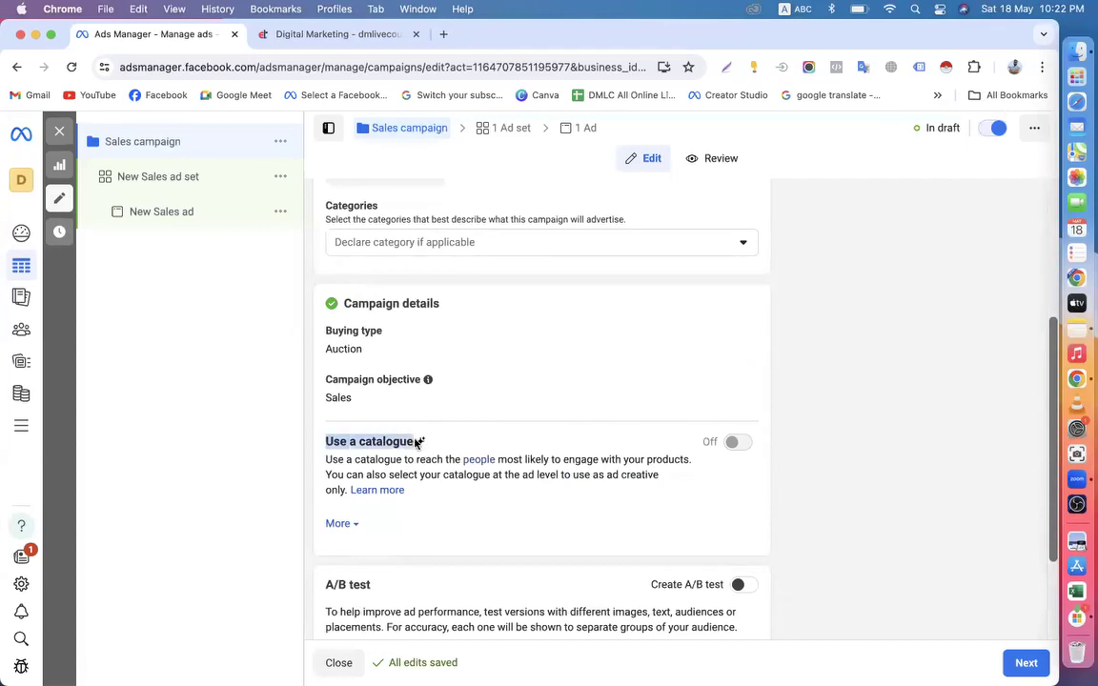
mouse_move(418, 443)
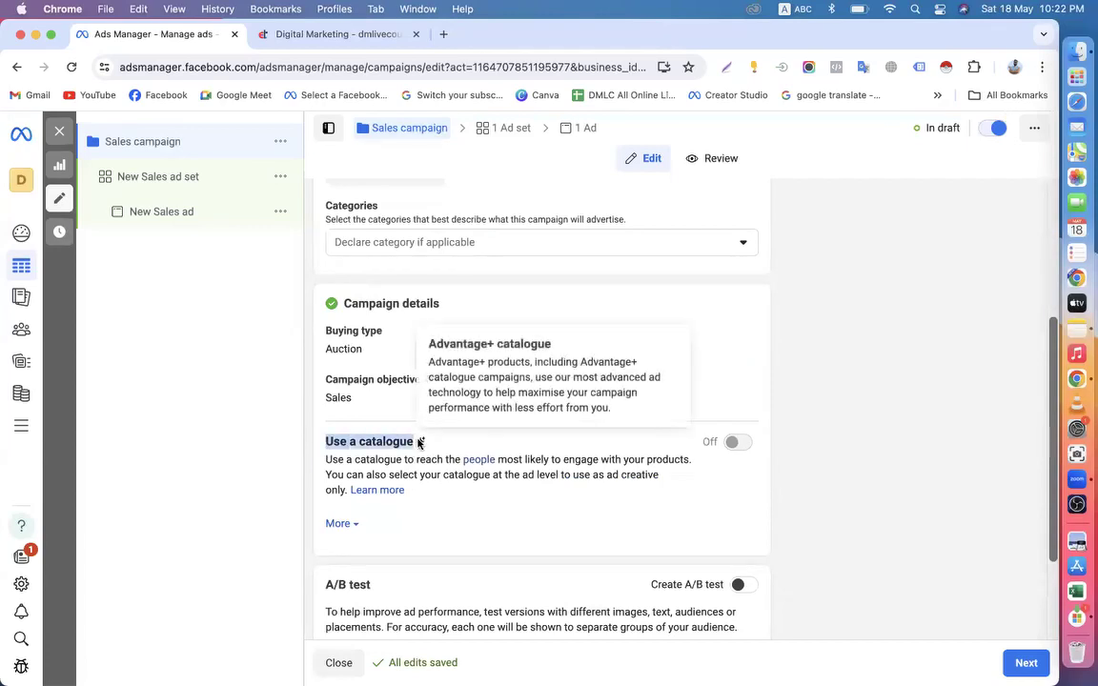
left_click(788, 359)
scroll(787, 359, "up", 3)
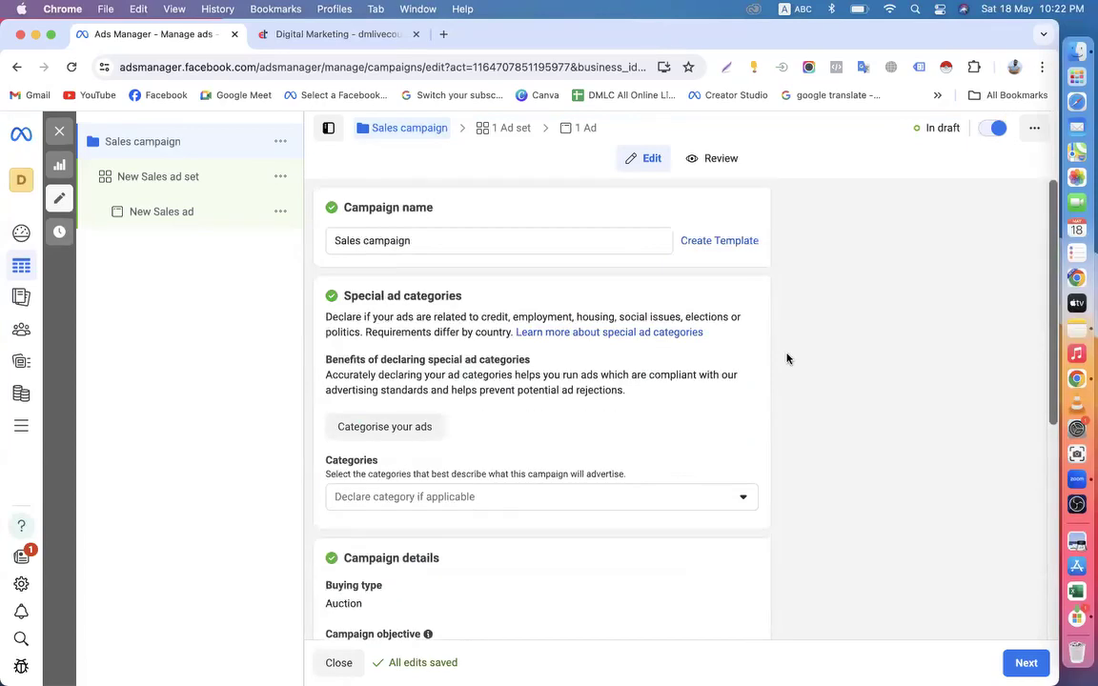
scroll(786, 358, "down", 5)
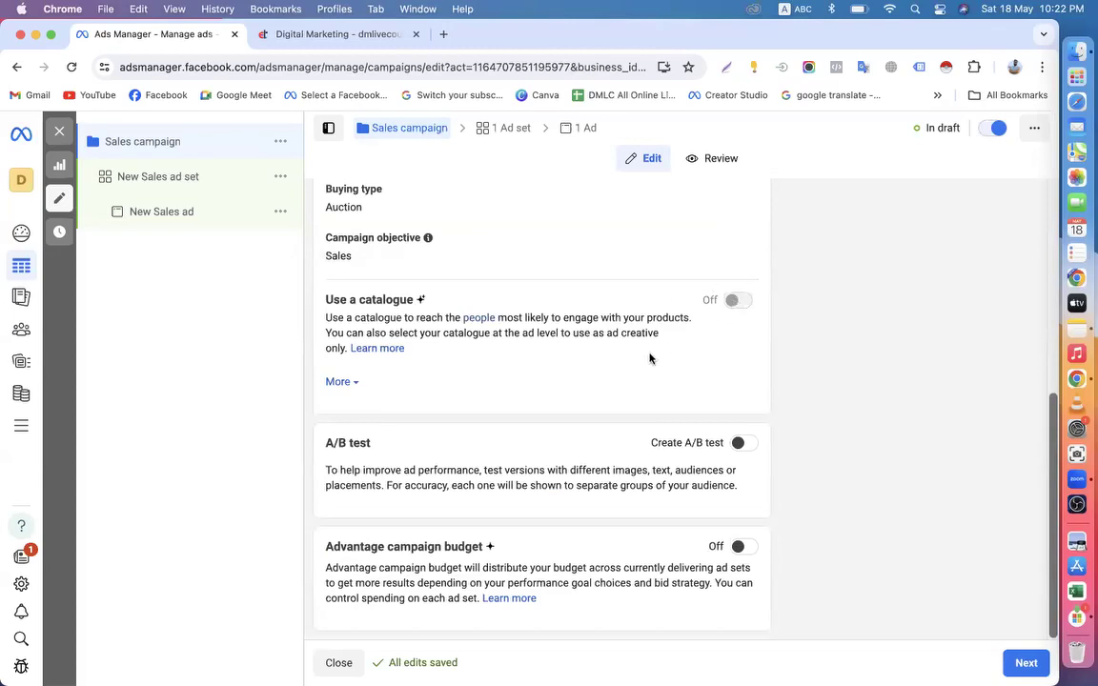
scroll(649, 358, "up", 5)
scroll(763, 410, "down", 2)
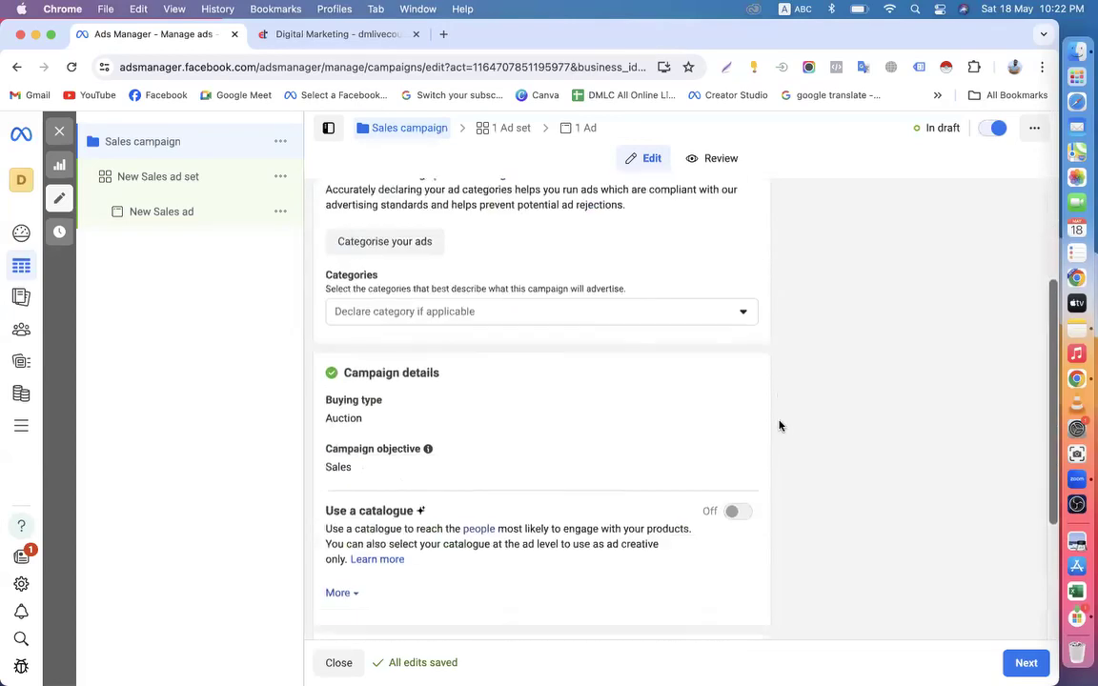
scroll(779, 425, "down", 3)
left_click(1026, 663)
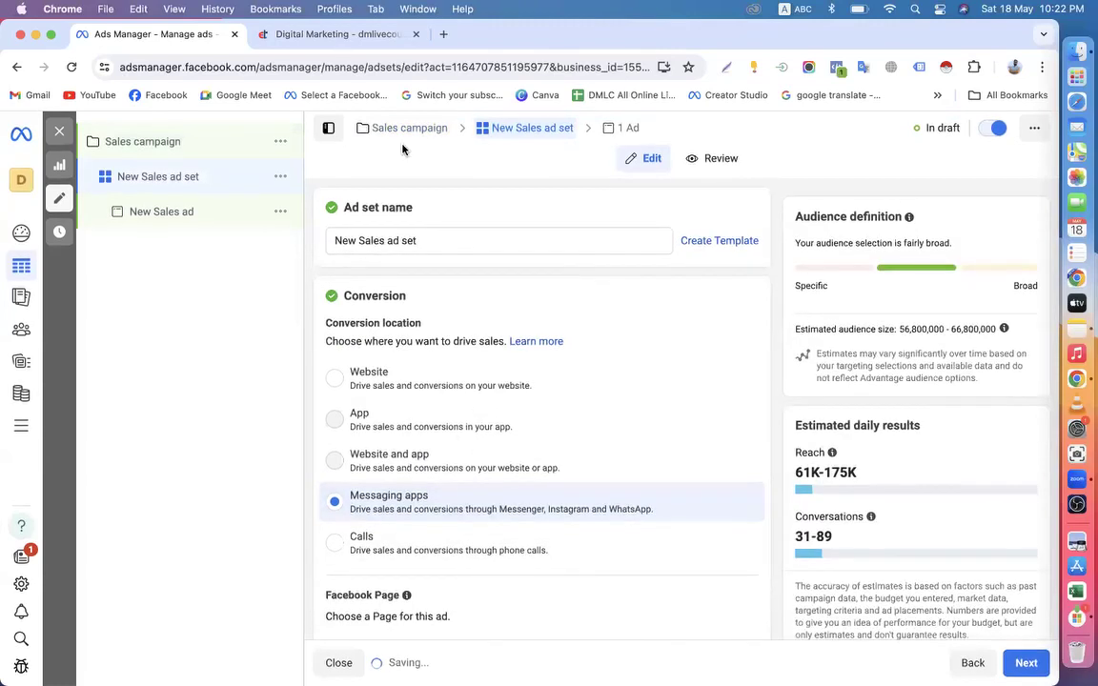
Switch to the Digital Marketing course page on dmlivecourse.com and look through its course content and purchase option
left_click(359, 39)
scroll(529, 392, "down", 2)
scroll(529, 392, "up", 2)
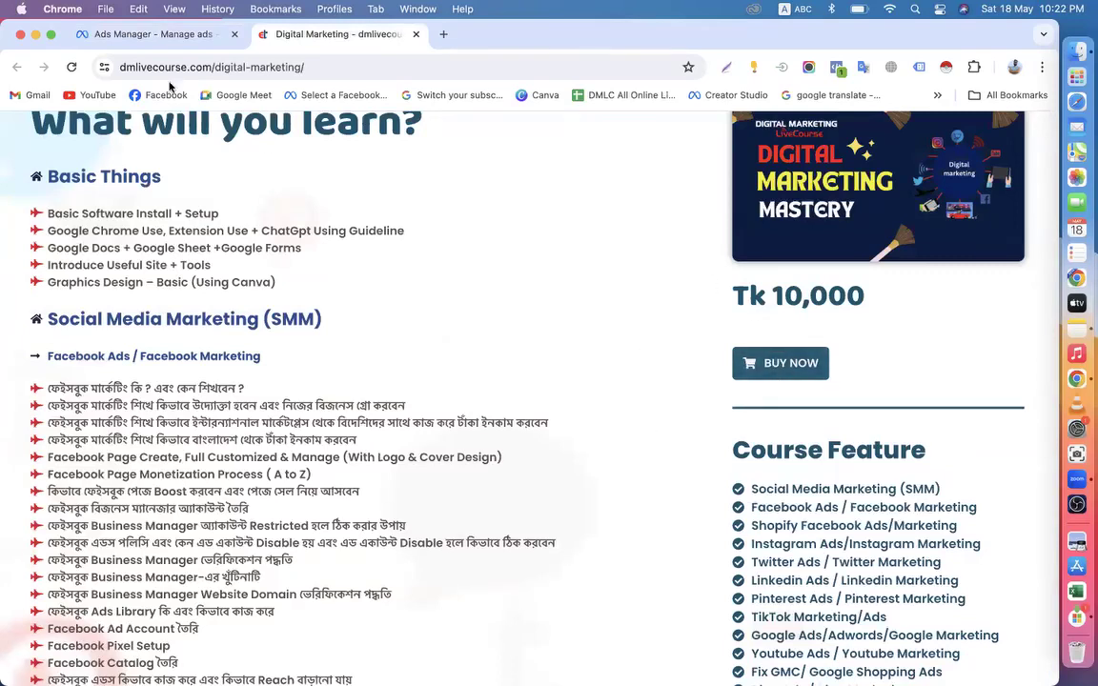
scroll(305, 276, "up", 5)
scroll(304, 277, "down", 5)
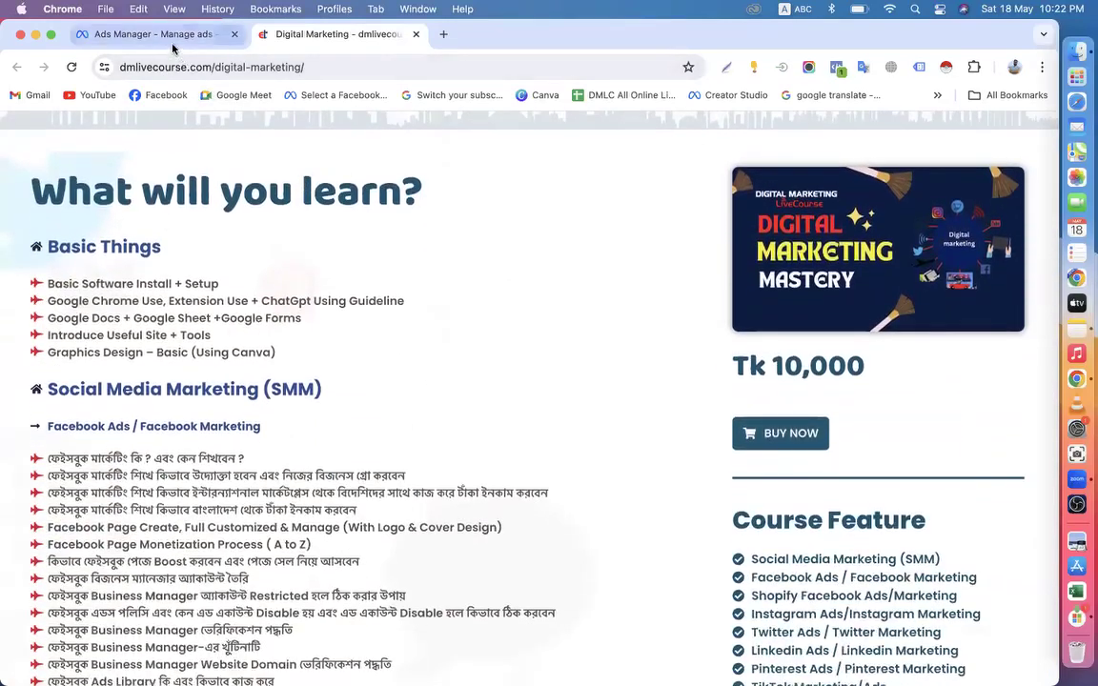
Return to Ads Manager and try the Website, Calls and Messaging apps conversion locations for the ad set, settling on Website
left_click(169, 42)
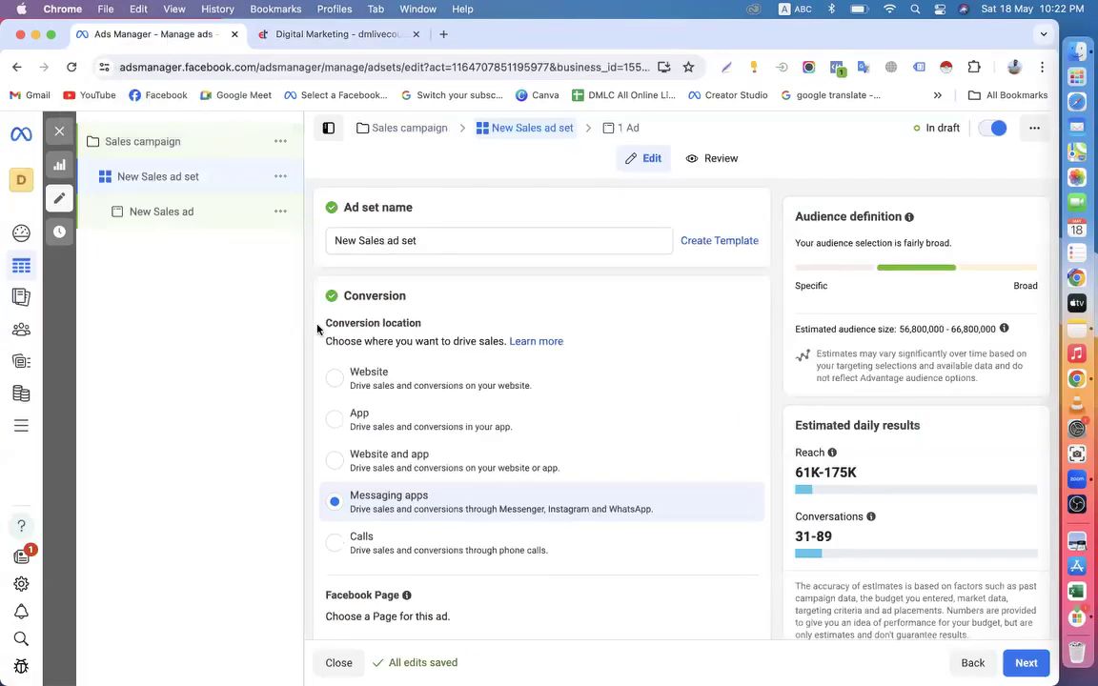
left_click(334, 387)
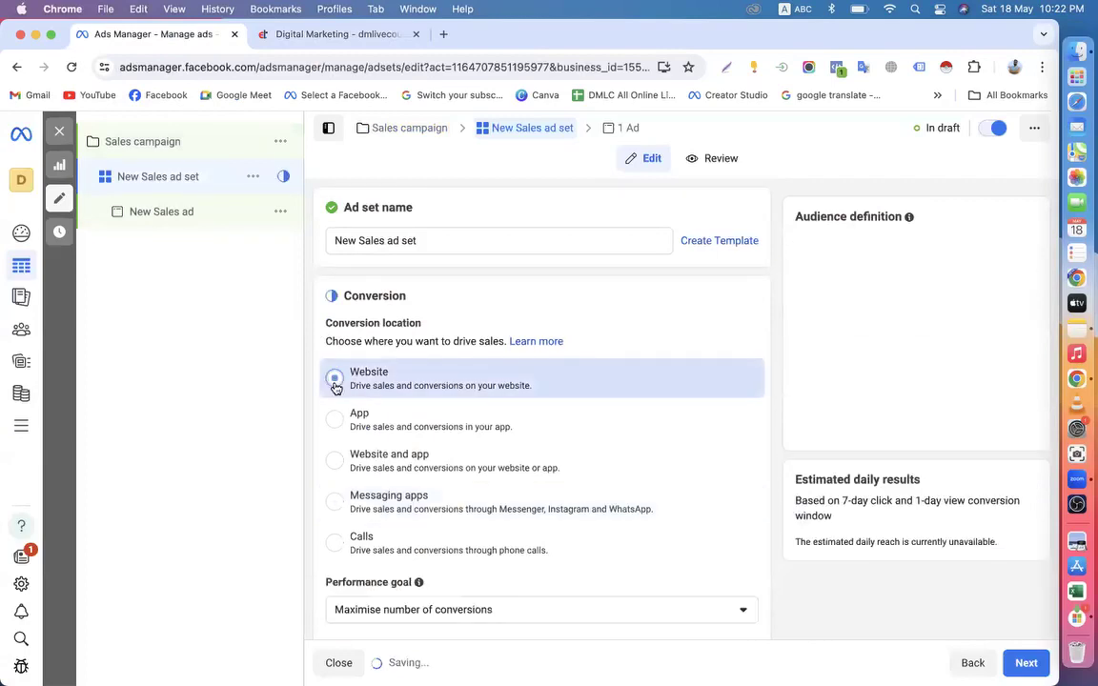
scroll(334, 386, "down", 1)
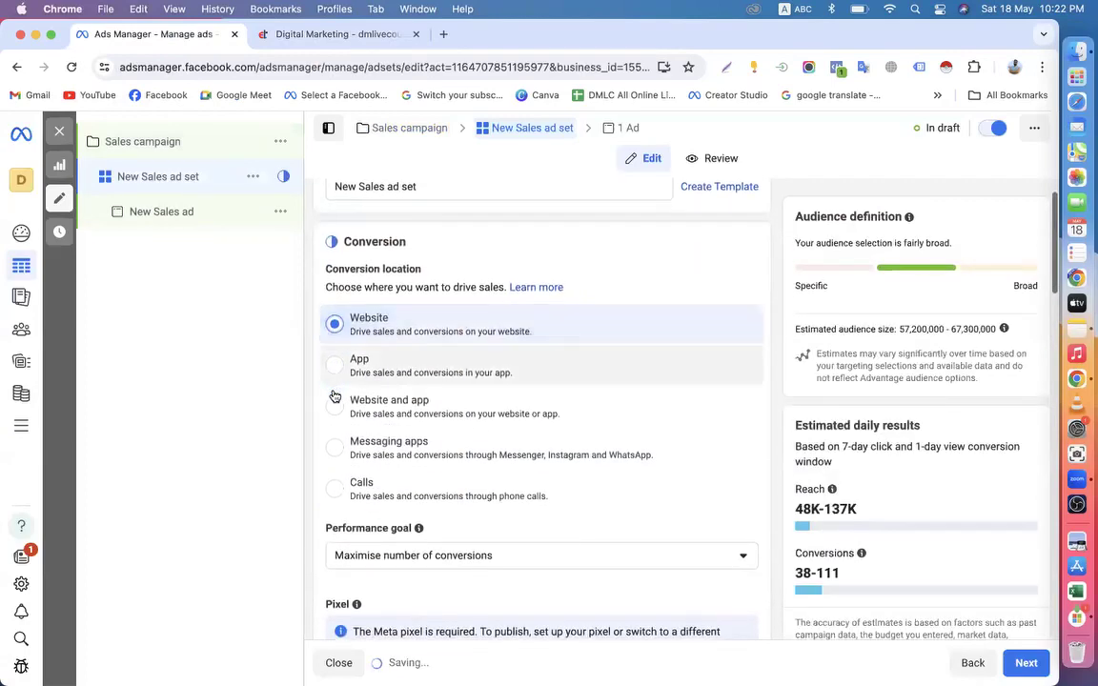
left_click(334, 489)
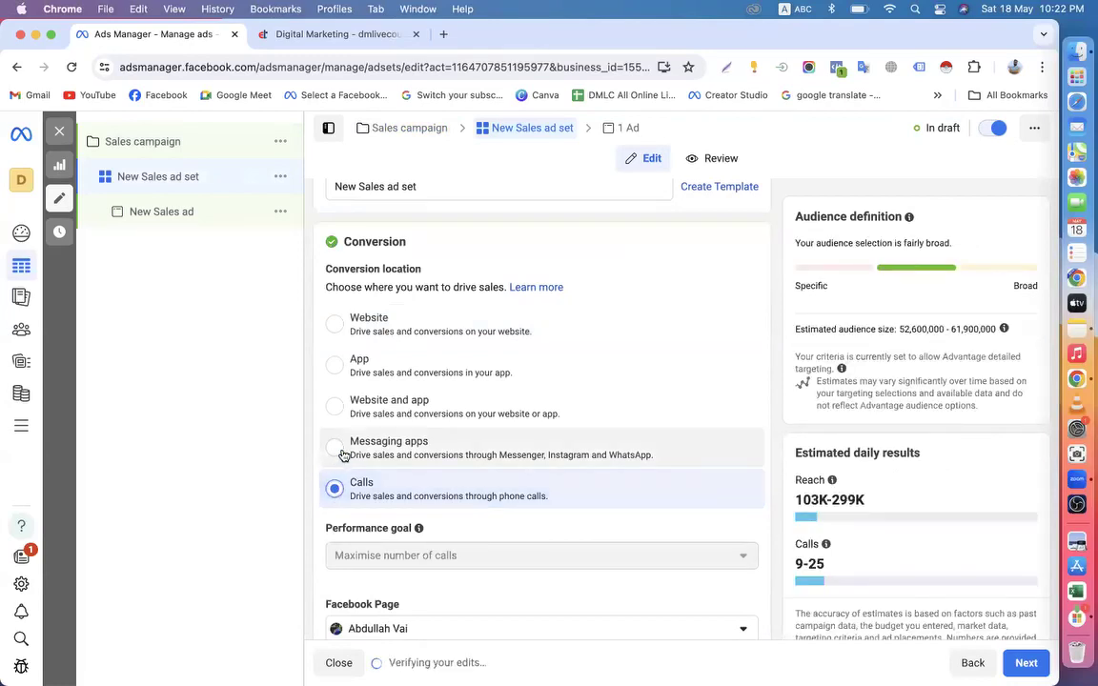
left_click(335, 448)
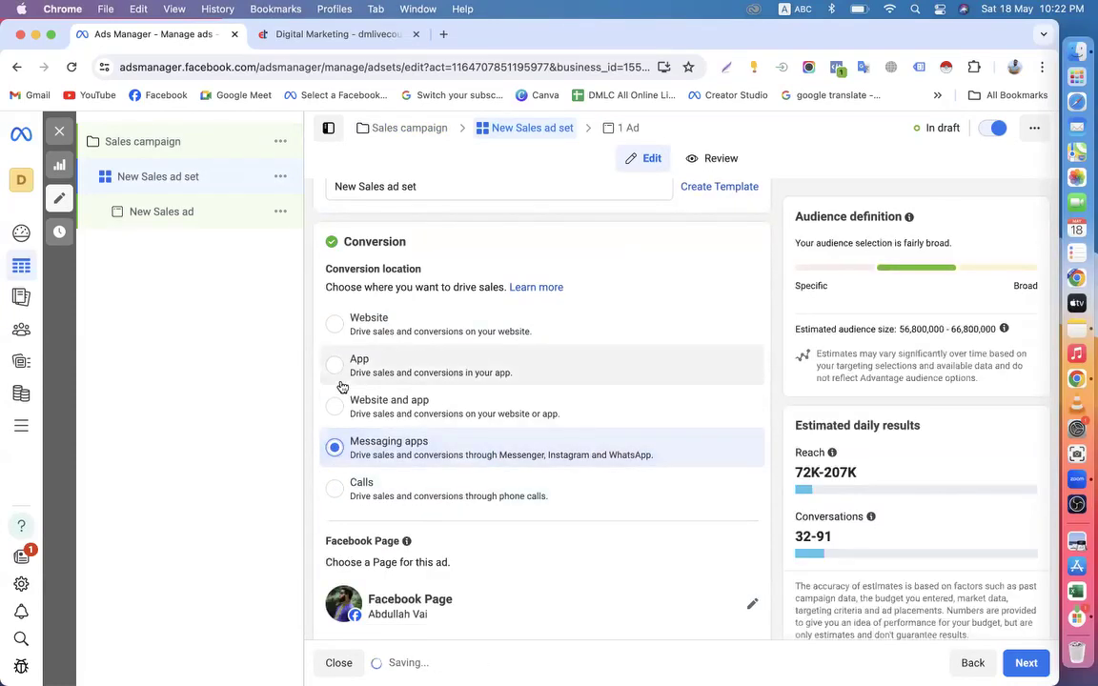
left_click(346, 330)
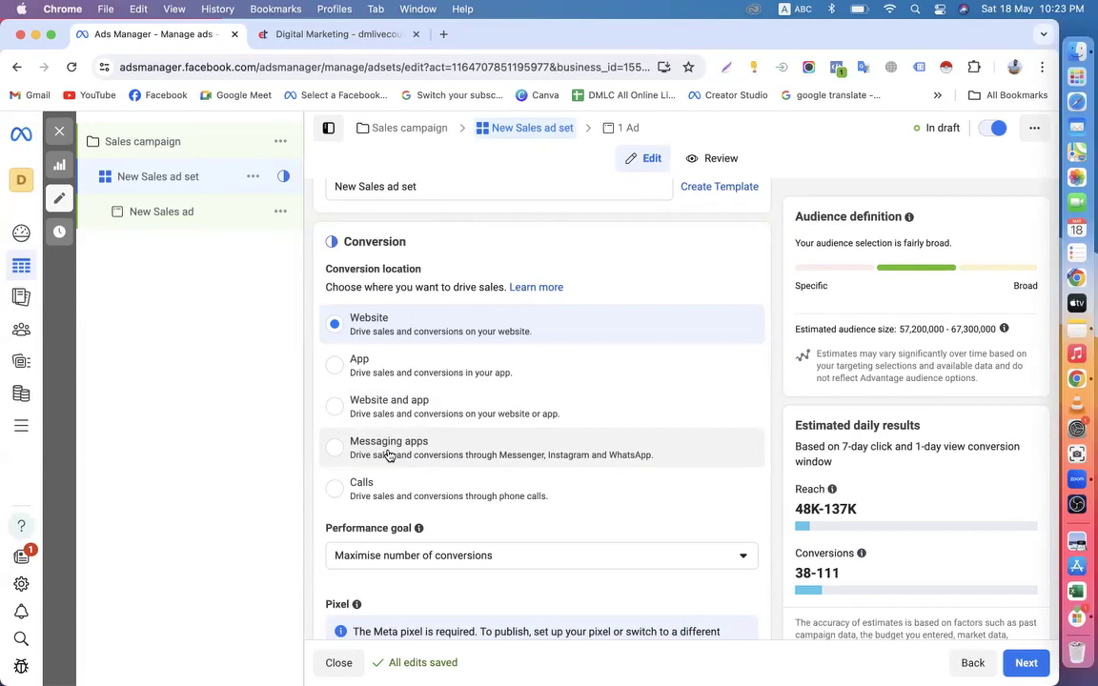
Revisit the Sales campaign and New Sales ad set settings, and view the Digital Marketing course page's purchase option
left_click(150, 141)
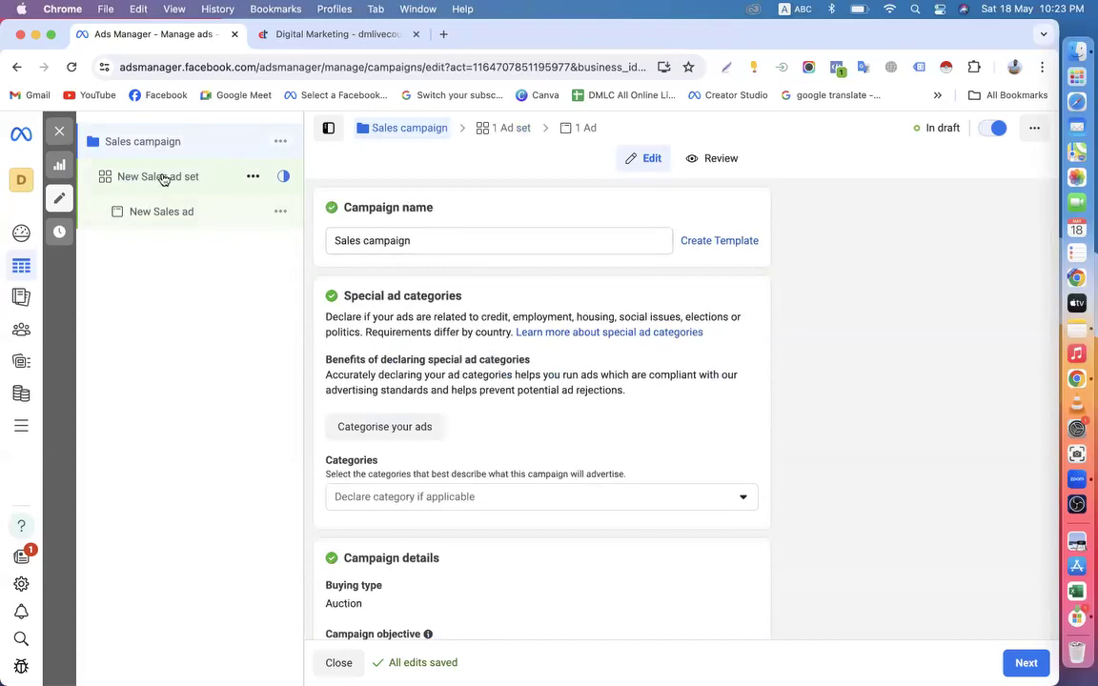
left_click(158, 176)
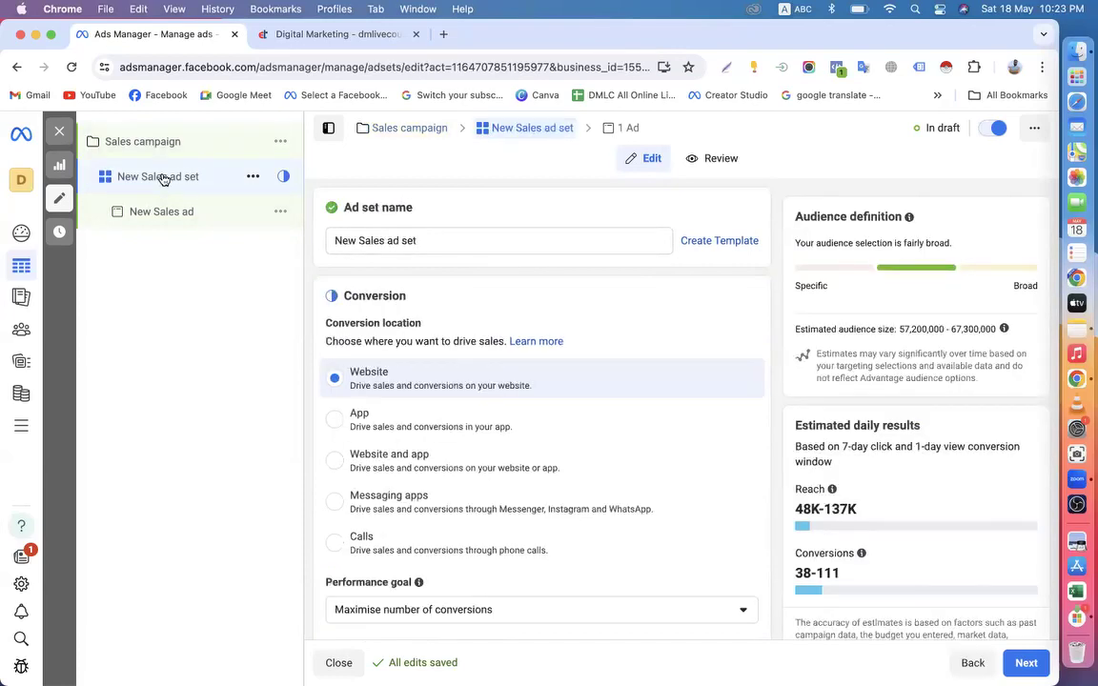
left_click(324, 35)
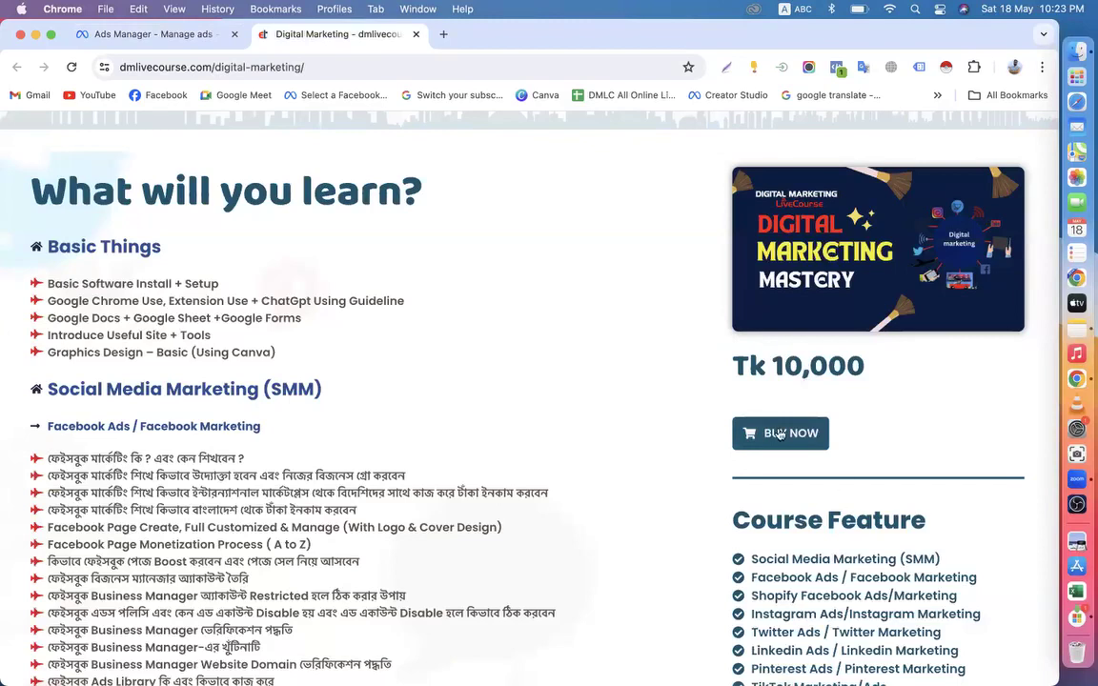
Go back to the ad set in Ads Manager and highlight the Website conversion location's description, keeping Website selected
left_click(171, 40)
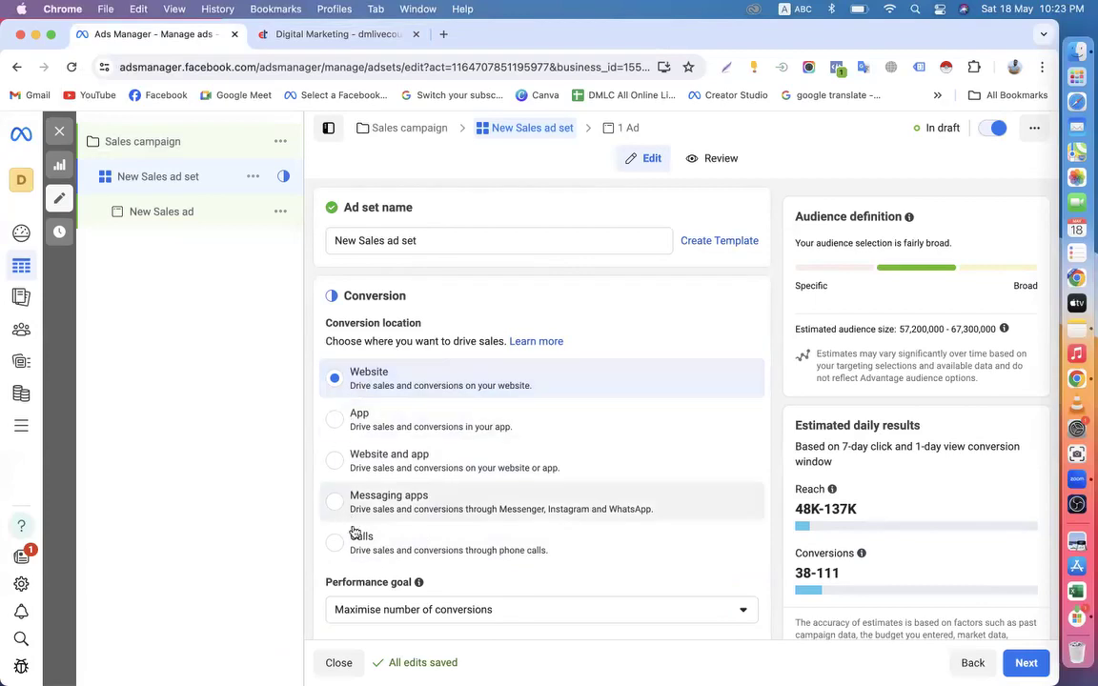
left_click(382, 376)
left_click_drag(494, 390, 524, 391)
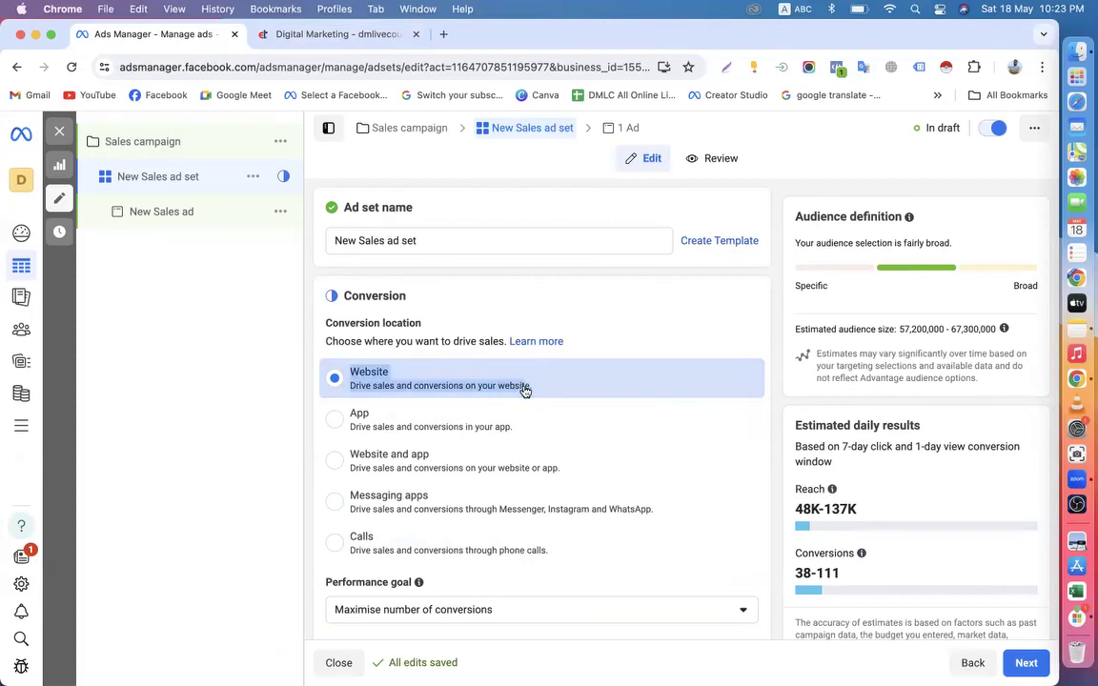
left_click(349, 378)
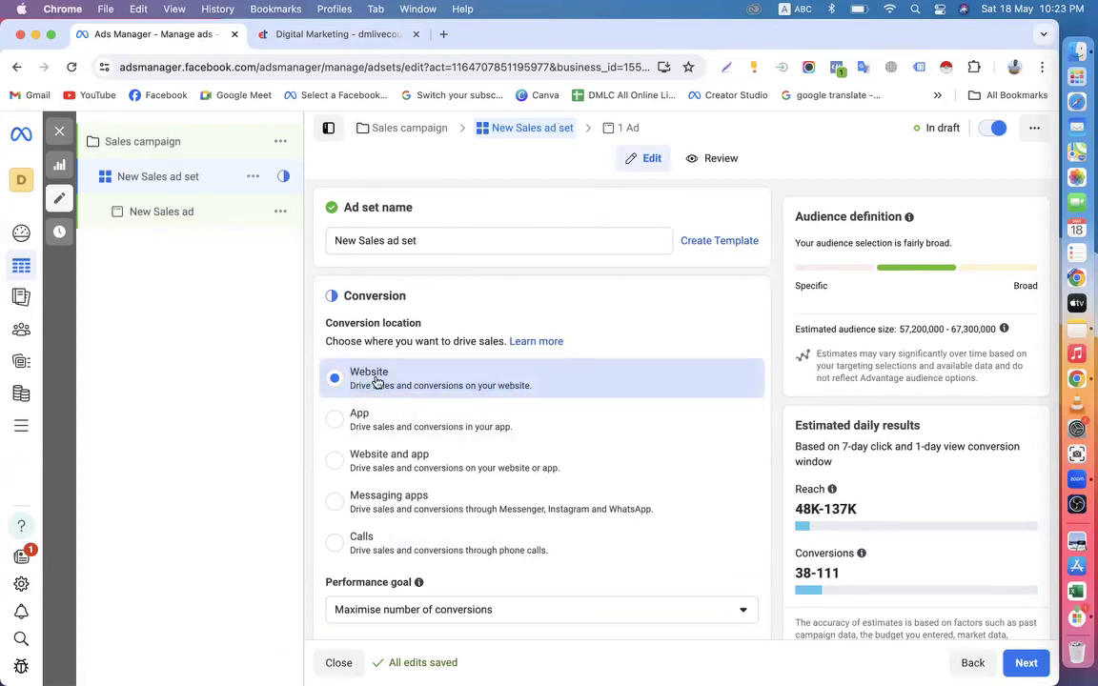
View the ad set's performance goal options, keeping Maximise number of conversions, and highlight the notice that the Meta pixel is required
scroll(376, 386, "down", 3)
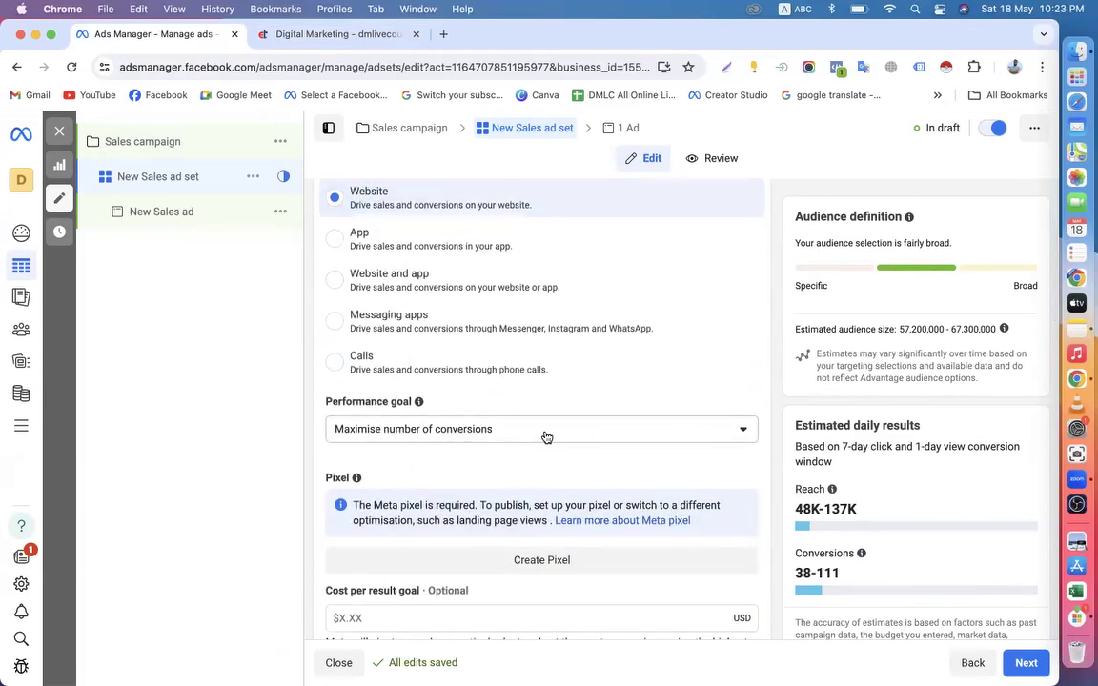
left_click(450, 431)
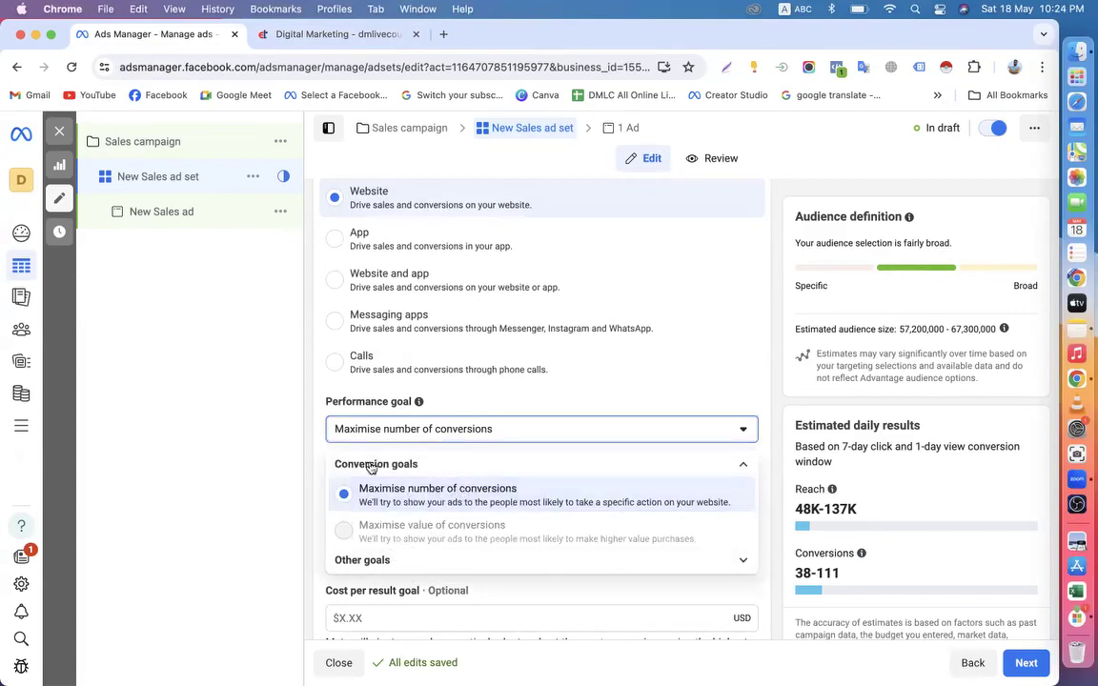
left_click(321, 445)
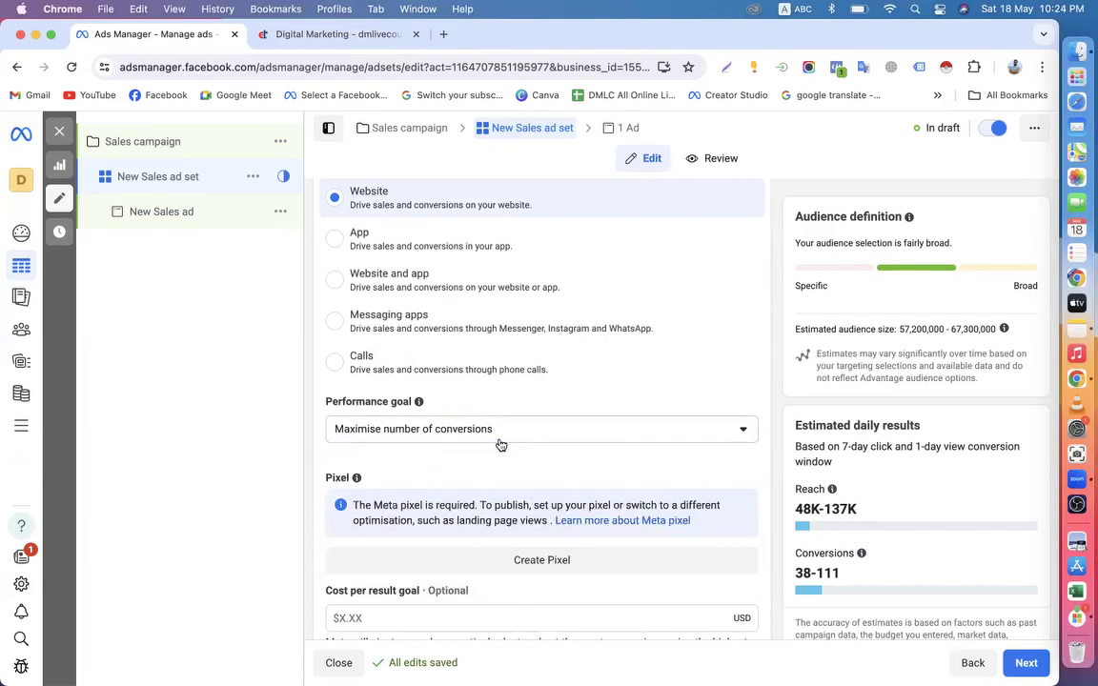
scroll(501, 446, "down", 2)
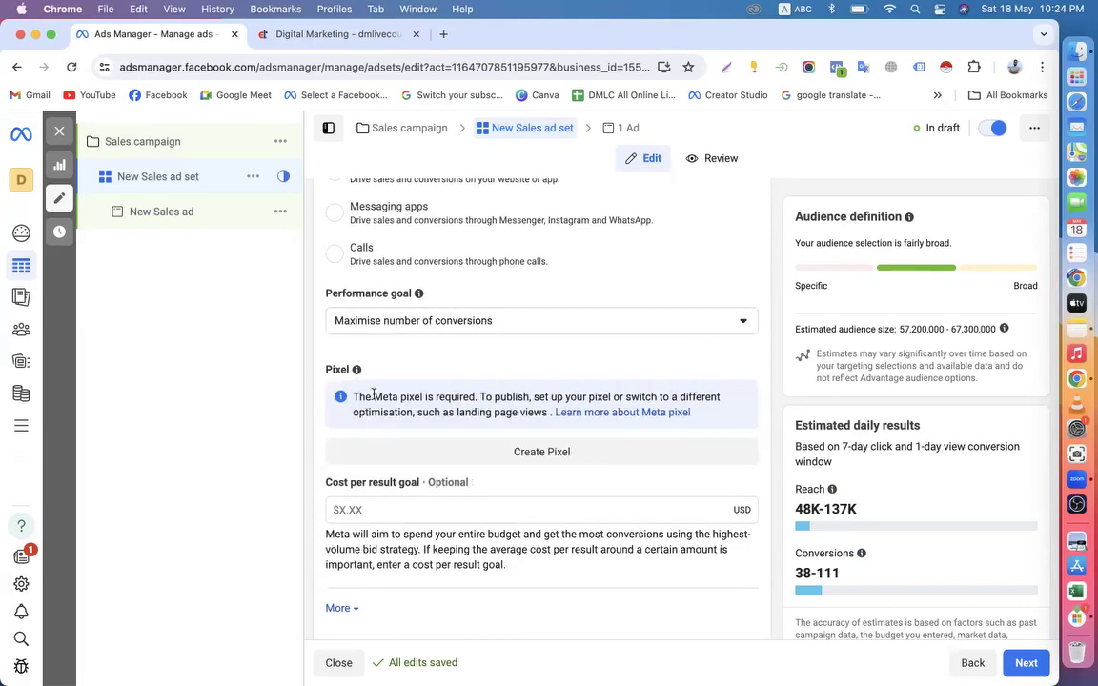
left_click_drag(375, 394, 483, 394)
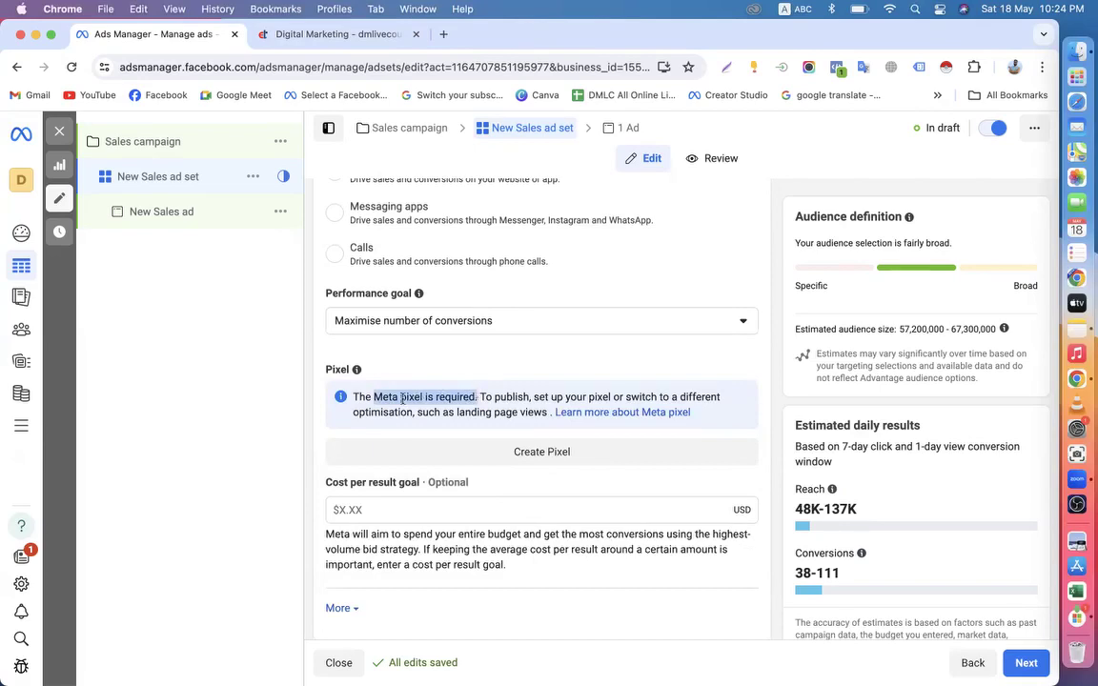
Open Business settings in a new browser tab and show the Datasets list under Data sources
right_click(20, 589)
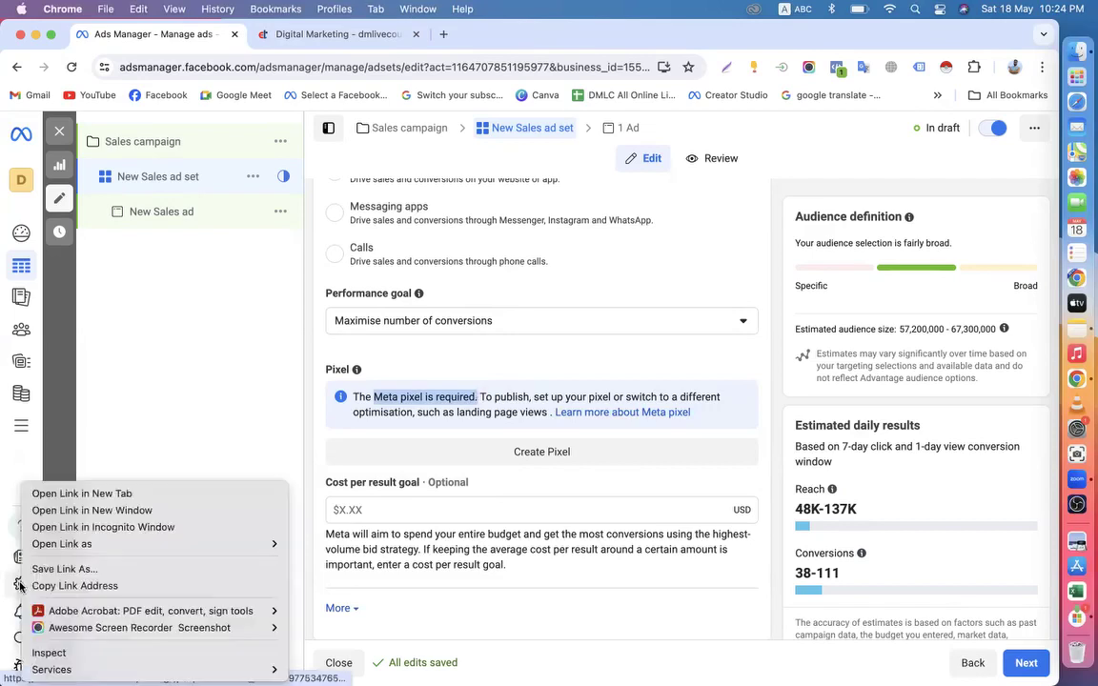
left_click(82, 494)
left_click(292, 36)
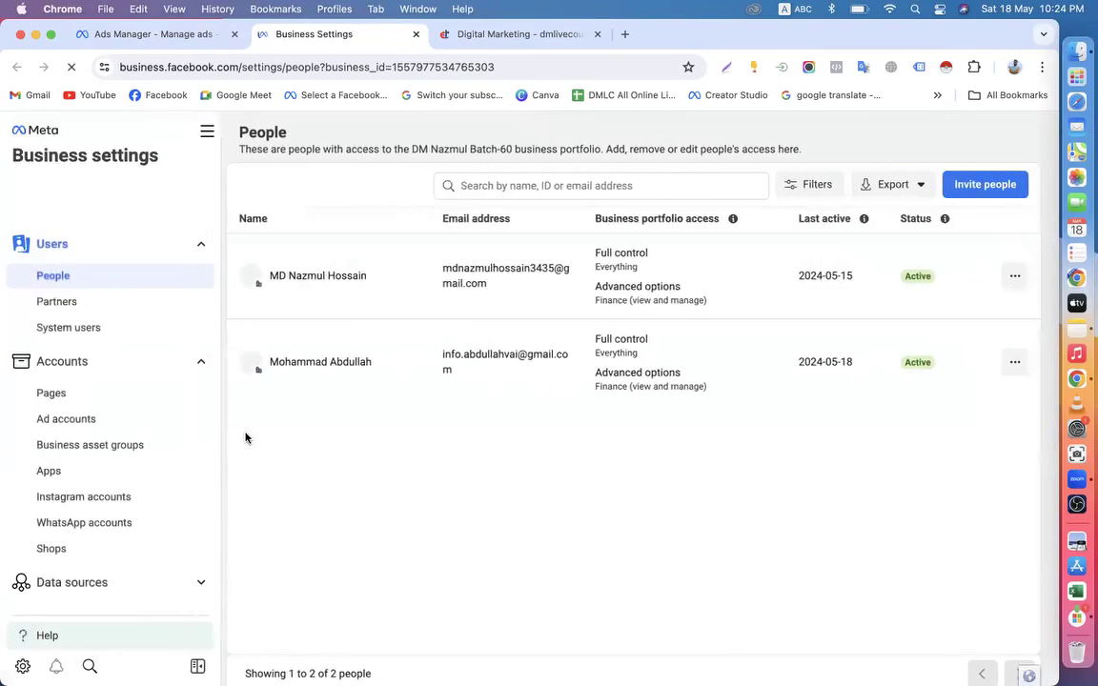
scroll(245, 438, "down", 1)
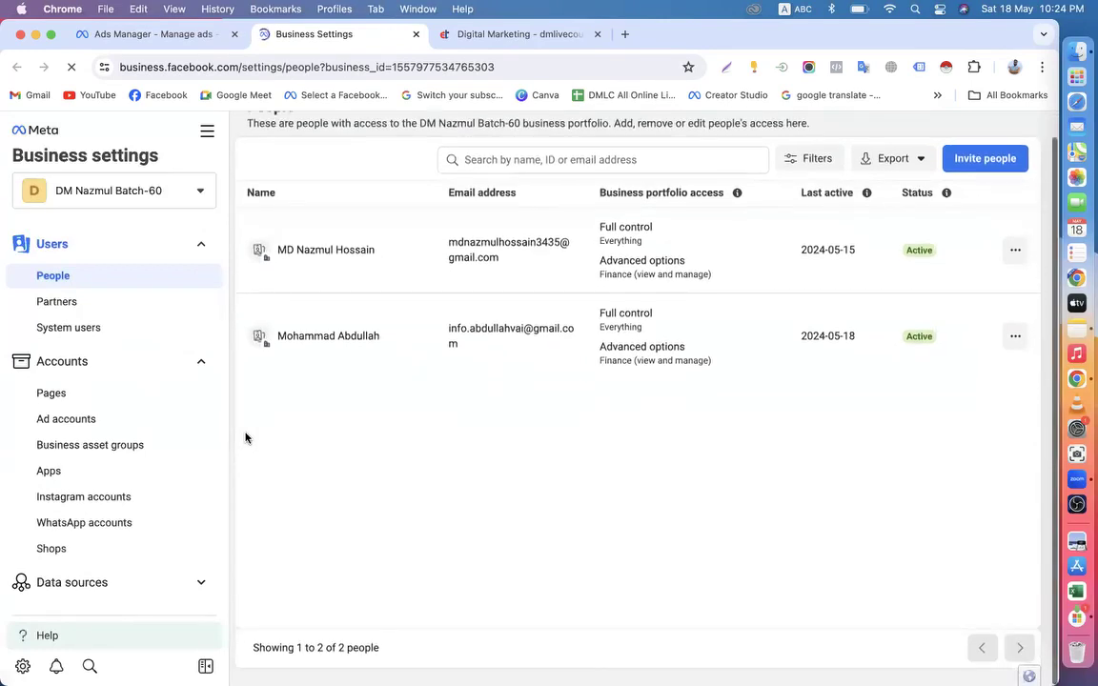
scroll(124, 458, "down", 3)
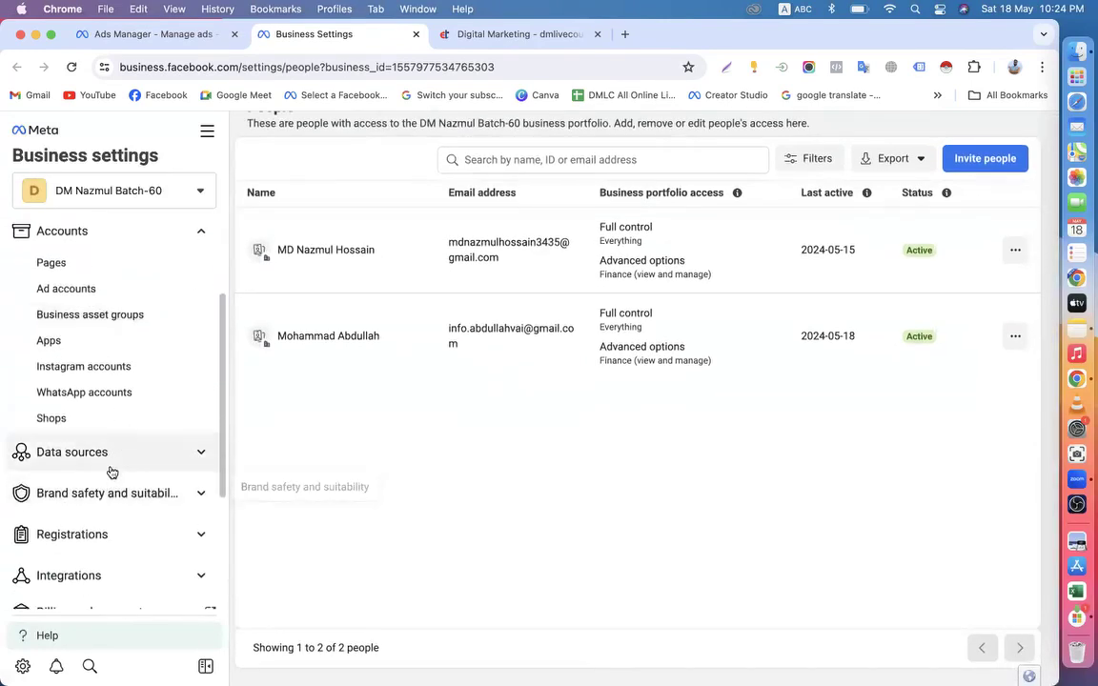
left_click(110, 461)
left_click(73, 562)
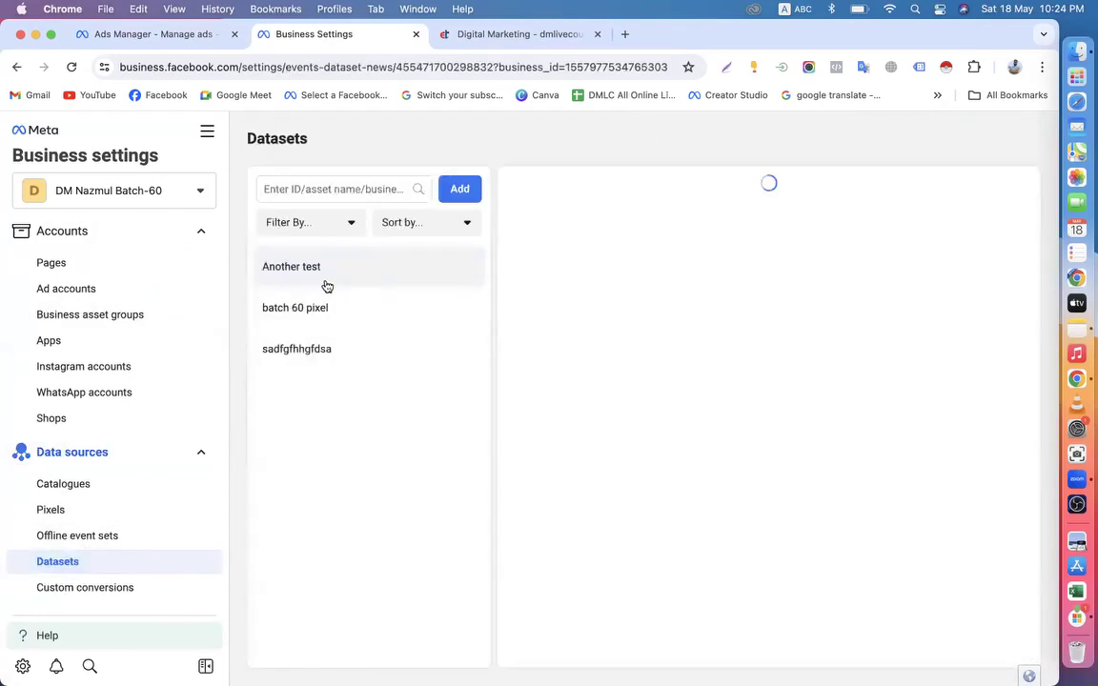
View the details of the existing datasets, including sadfgfhhgfdsa, Another test and batch 60 pixel
left_click(316, 361)
left_click(321, 277)
left_click(316, 324)
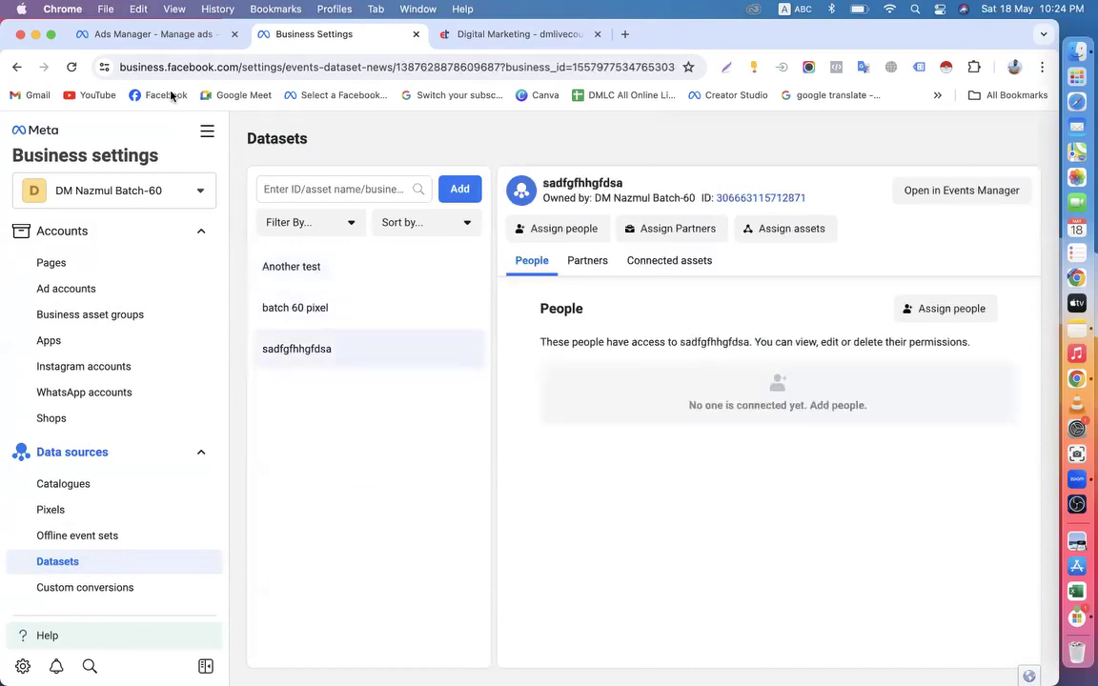
Return to the ad set and highlight the required Meta pixel notice, checking it against the Datasets list in Business settings
left_click(114, 35)
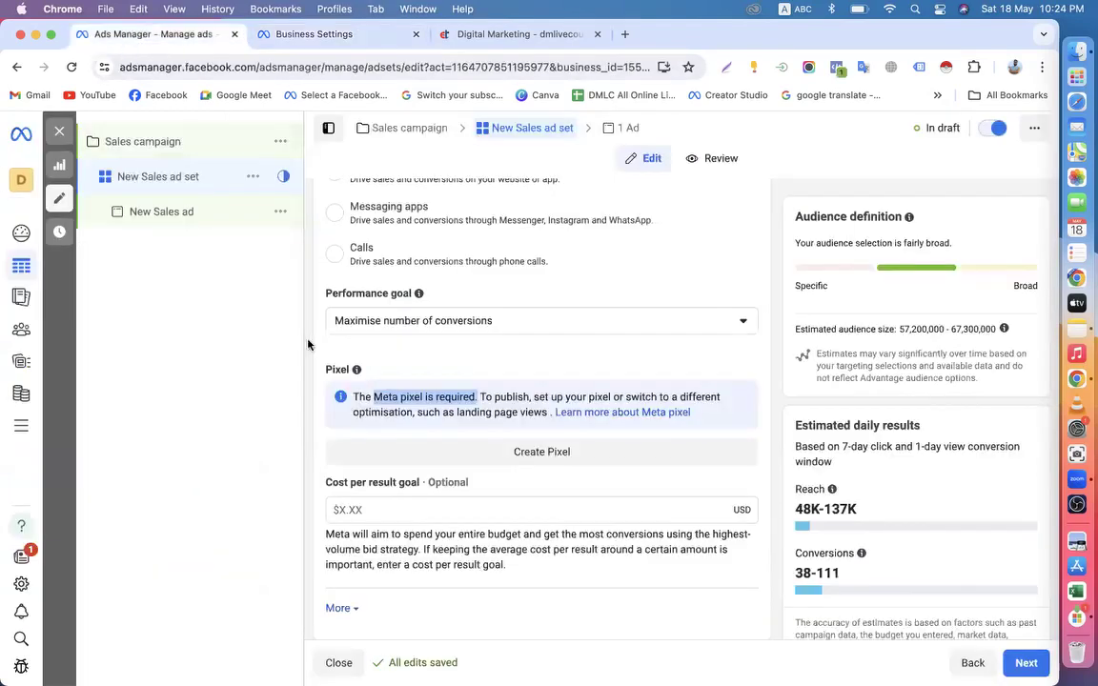
left_click(361, 391)
left_click_drag(355, 394, 478, 399)
left_click(360, 35)
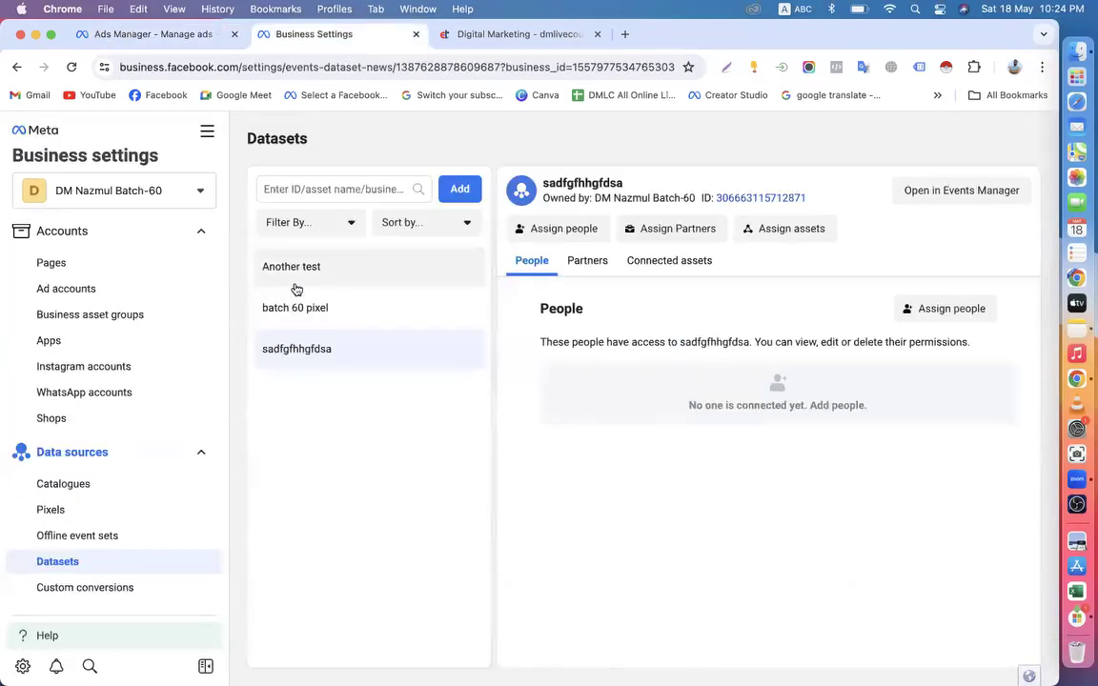
left_click(164, 34)
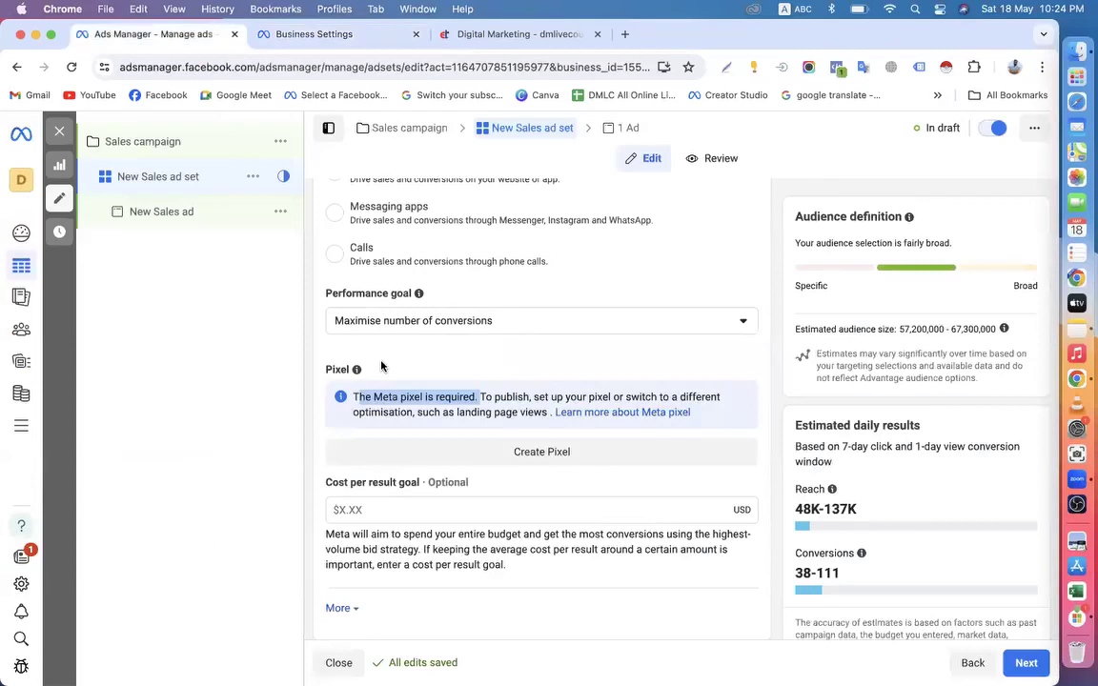
left_click(435, 386)
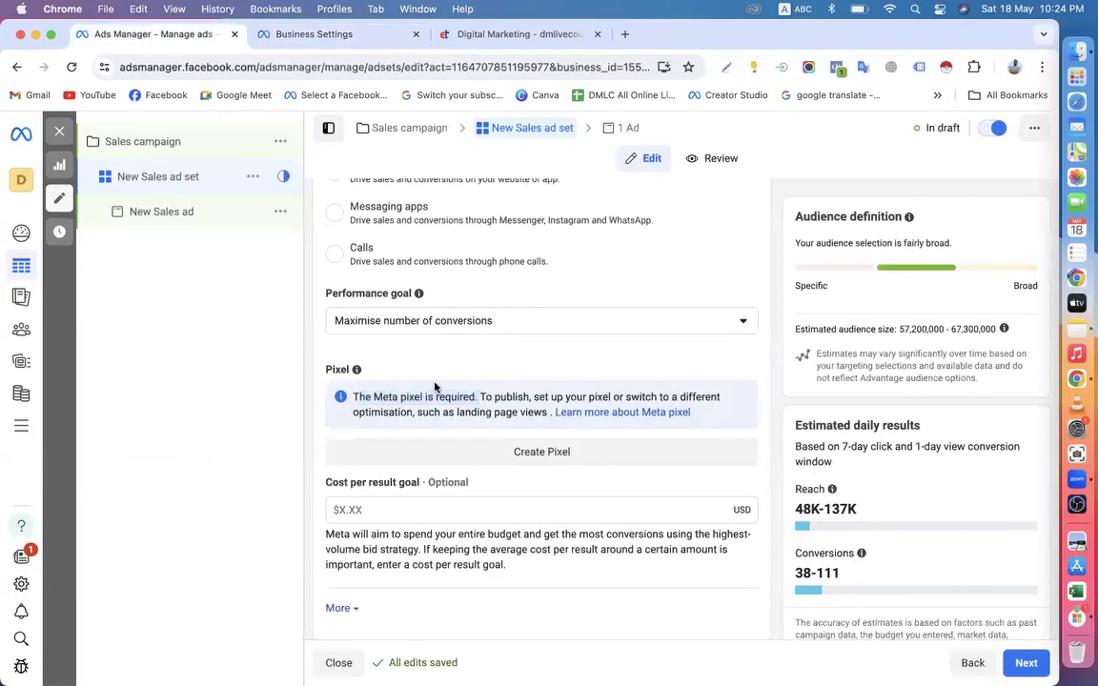
Close the Sales campaign editor without publishing the draft items and deselect the campaign in the Campaigns list
left_click(164, 145)
left_click(59, 131)
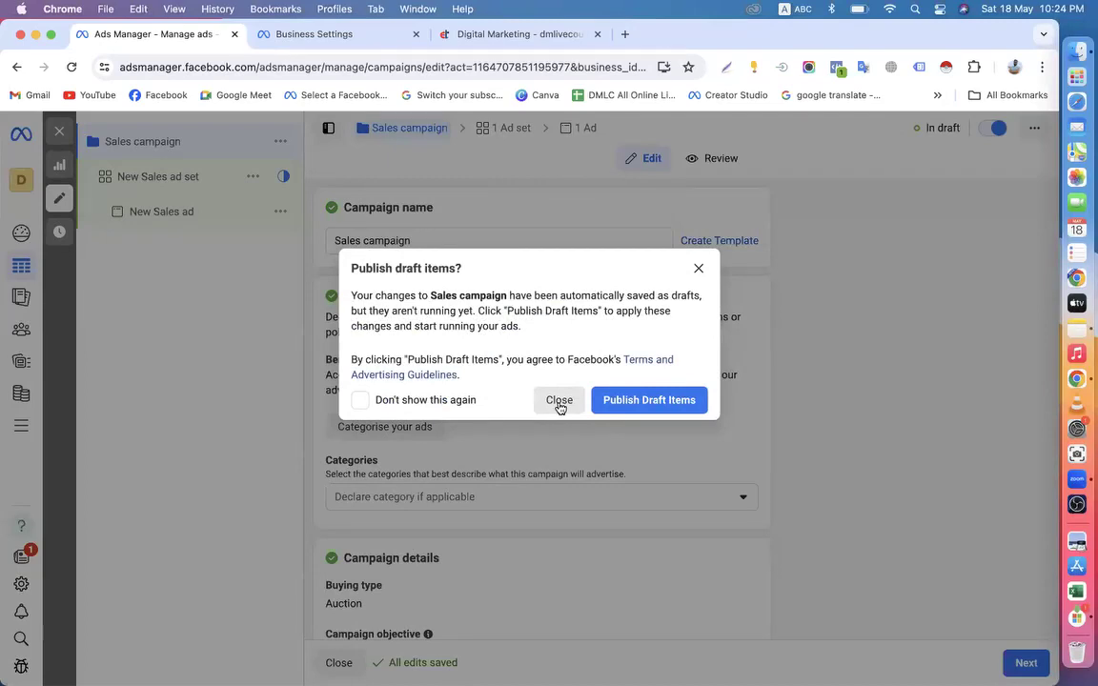
left_click(560, 405)
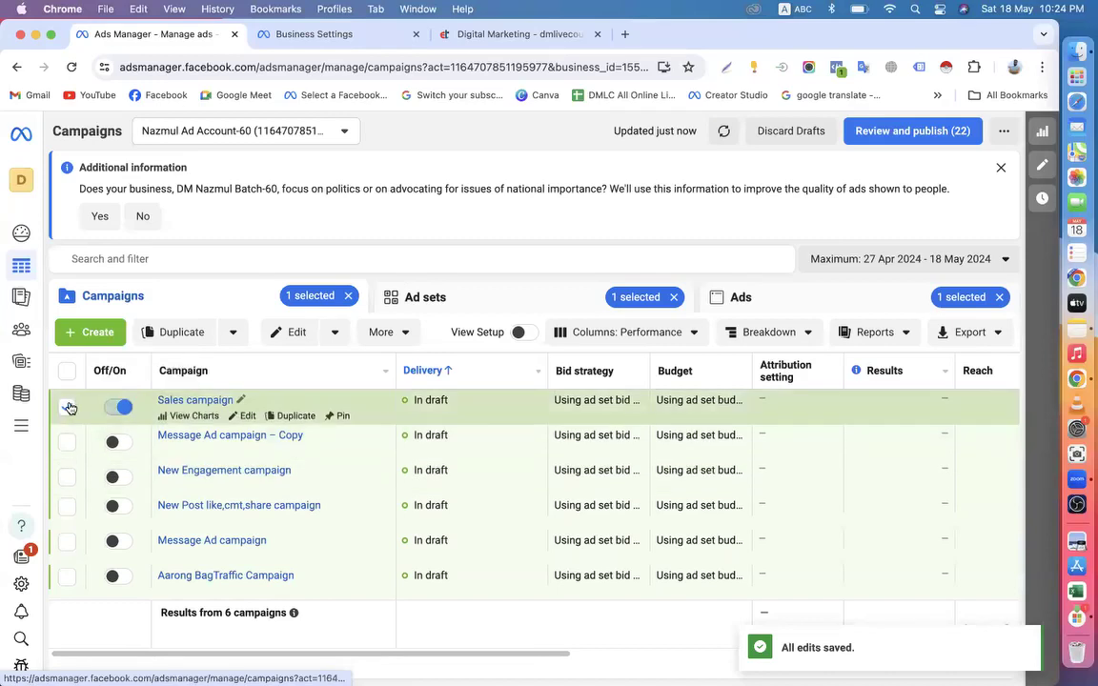
left_click(67, 407)
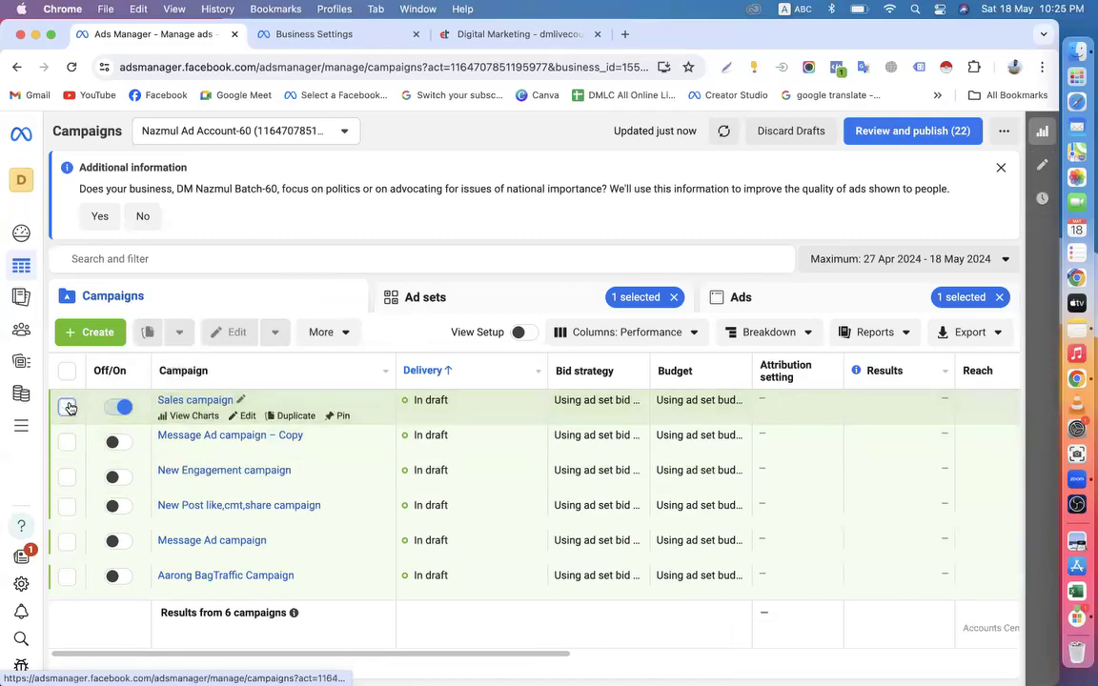
Compare the Campaigns list with Business settings and look through the batch 60 pixel, Another test and sadfgfhhgfdsa datasets
left_click(288, 35)
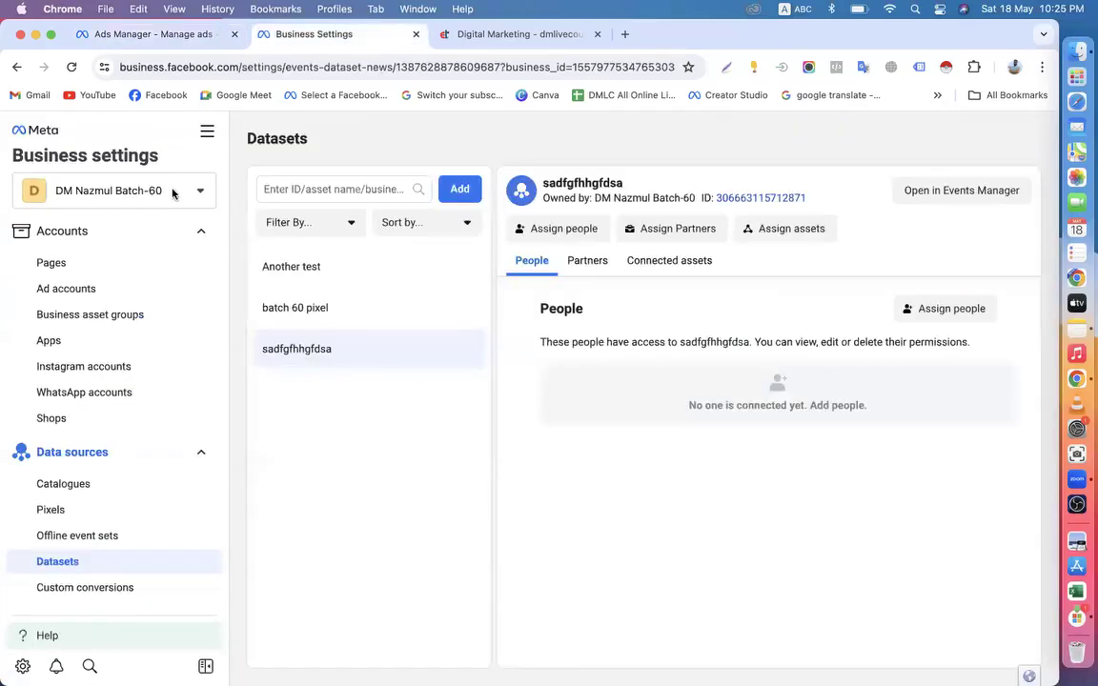
left_click(143, 34)
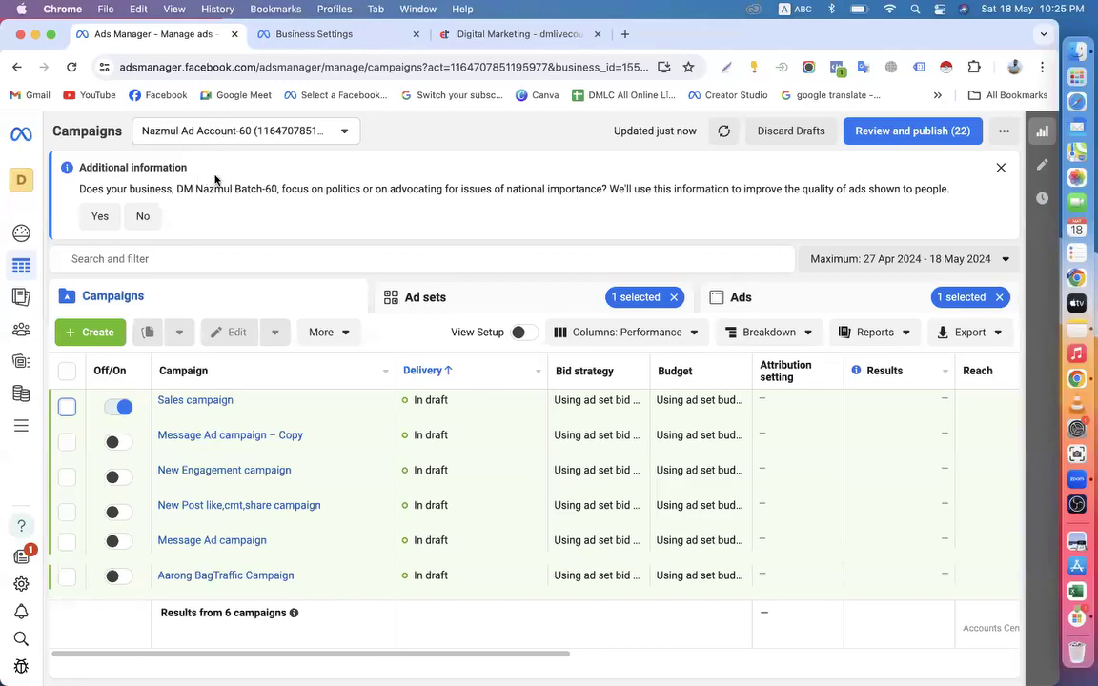
left_click(277, 34)
scroll(111, 399, "down", 3)
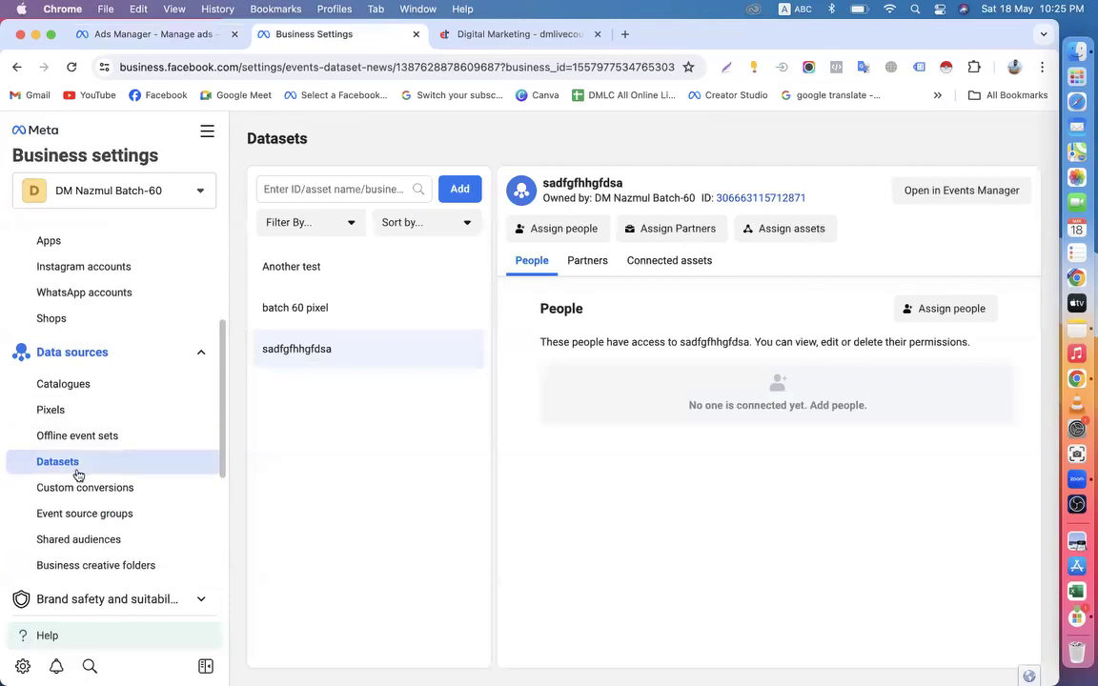
left_click(305, 327)
left_click(308, 275)
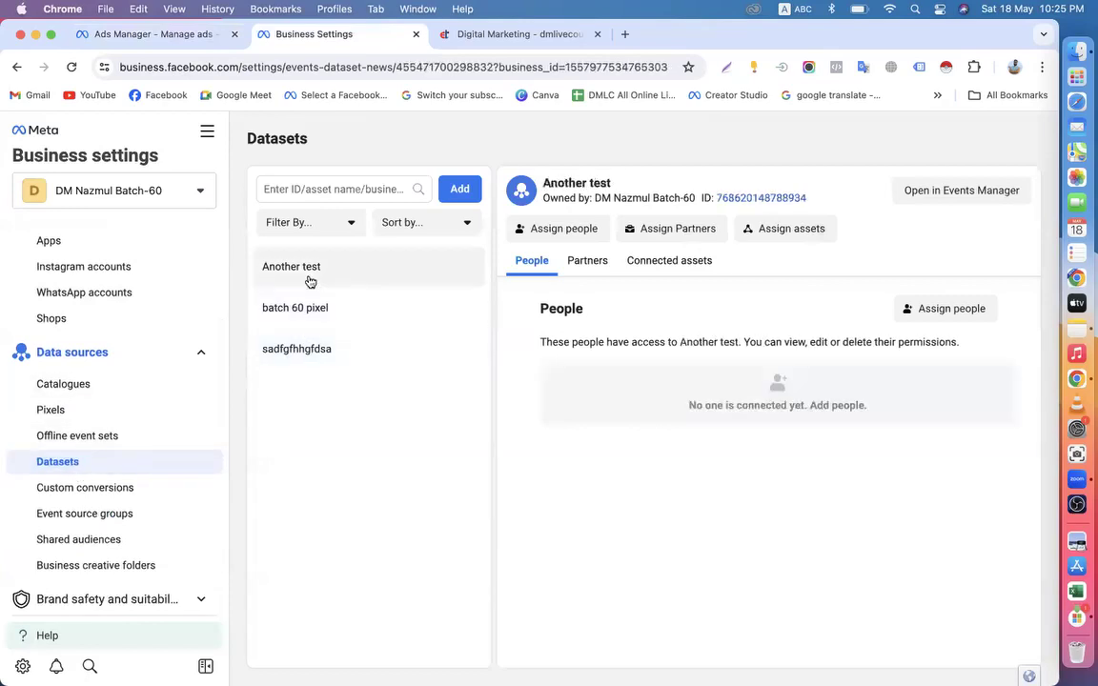
left_click(320, 345)
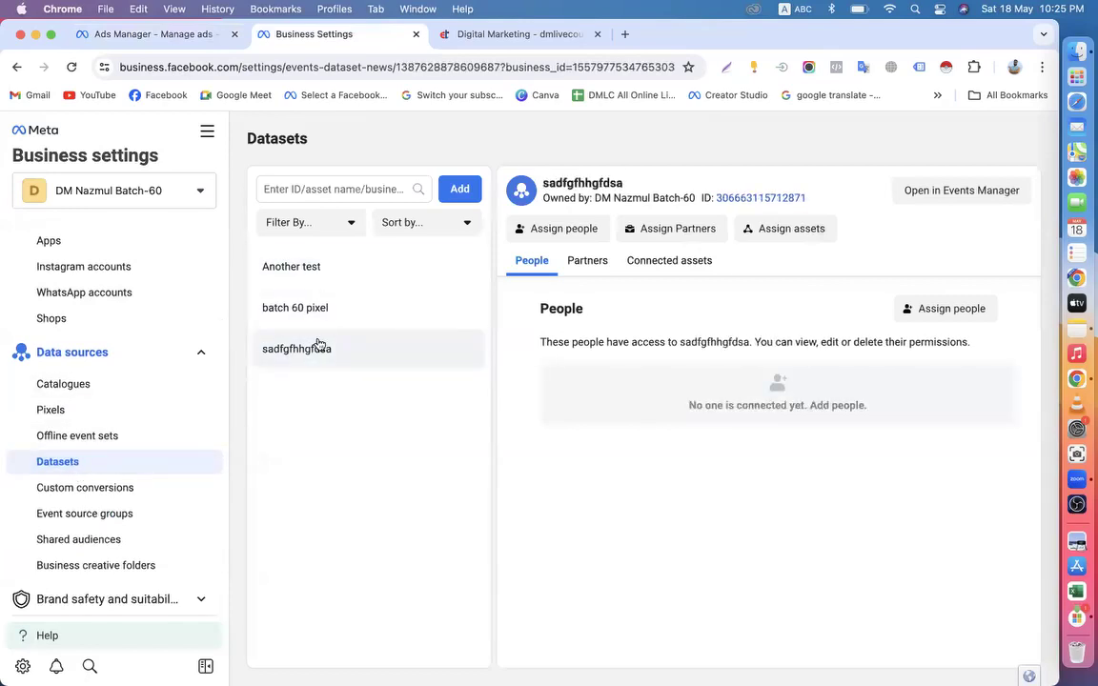
Show the business portfolio's ad accounts in Business settings and highlight the listed ad account's name
scroll(212, 405, "up", 5)
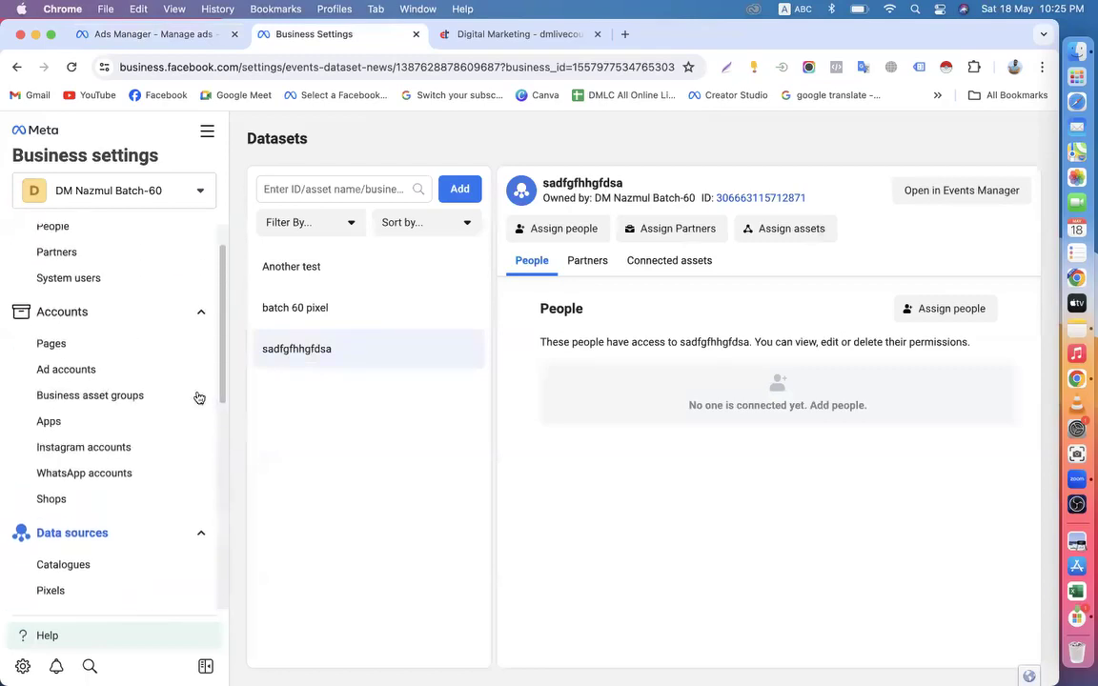
left_click(101, 372)
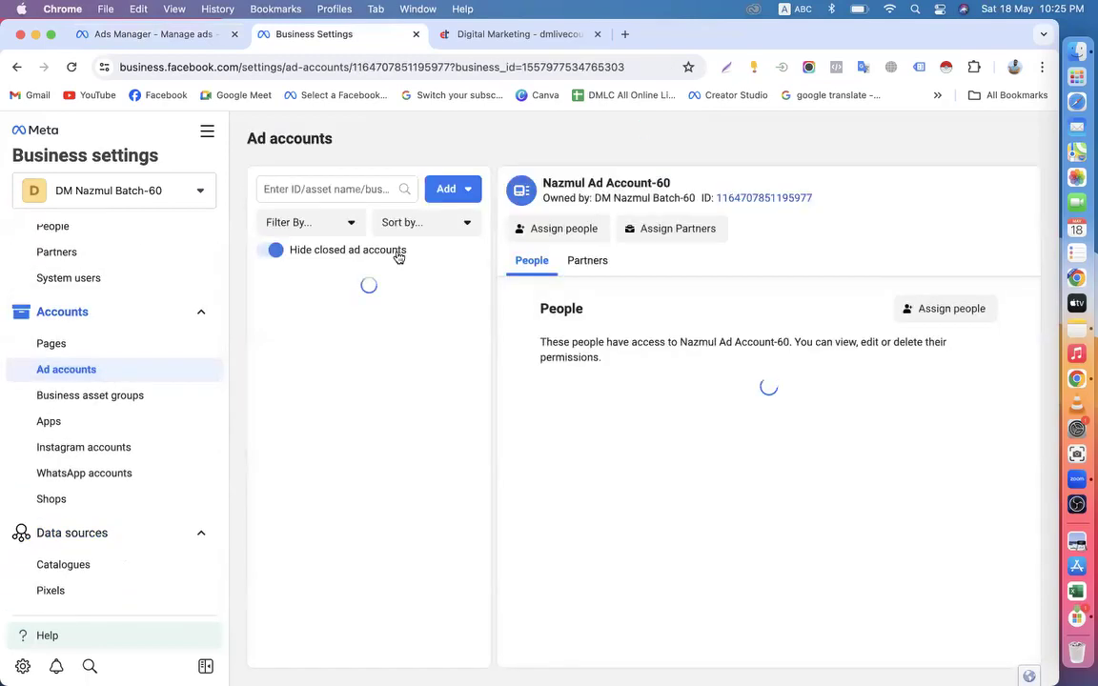
left_click_drag(262, 289, 369, 287)
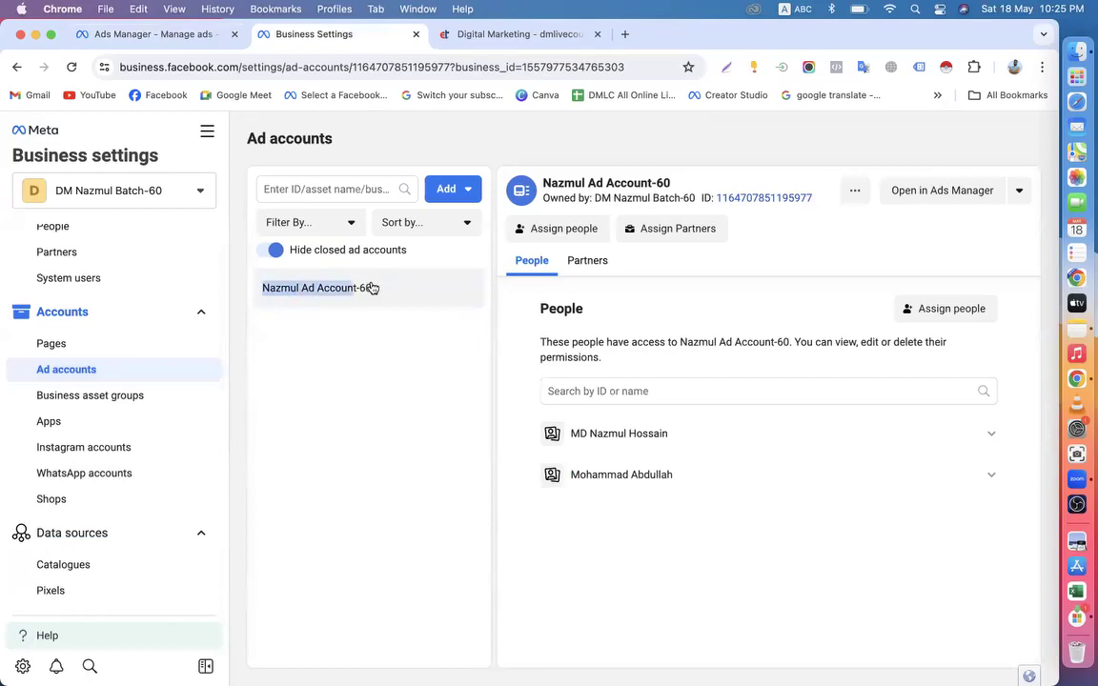
triple_click(390, 288)
left_click(390, 291)
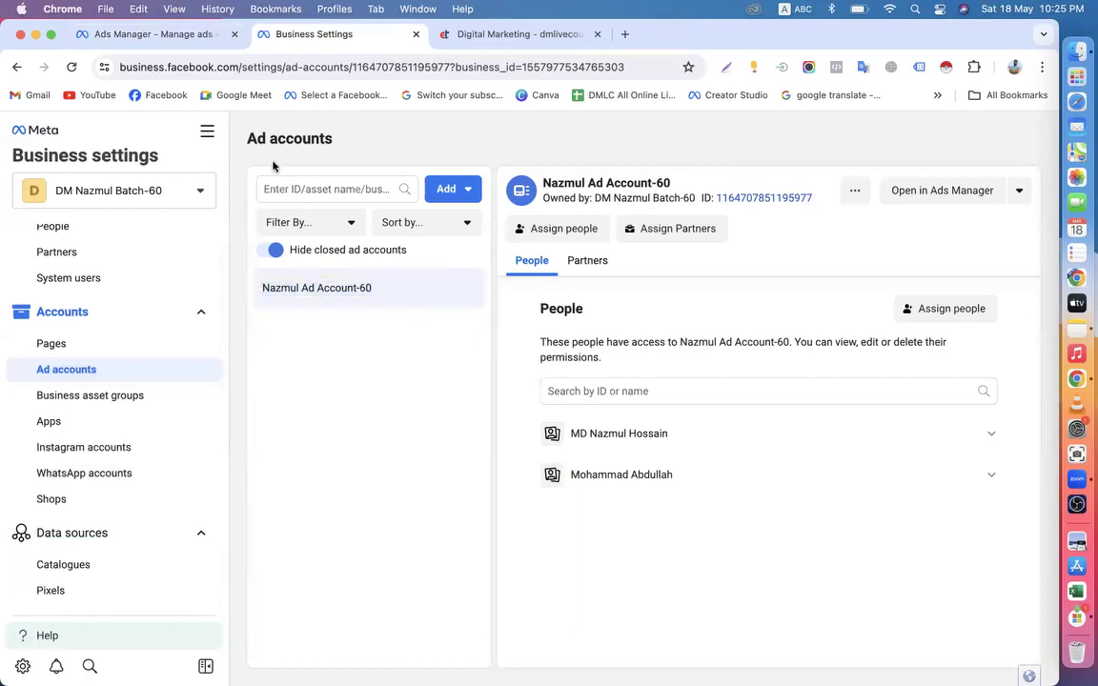
Go back to Ads Manager and check which ad account is selected for the campaigns
left_click(176, 38)
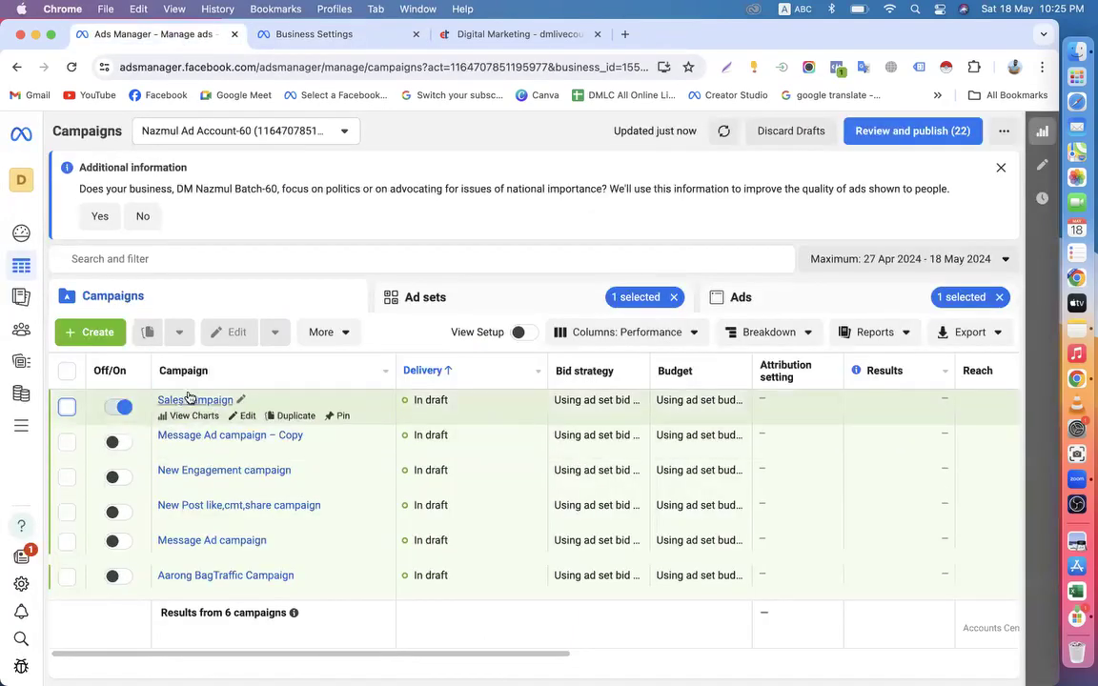
left_click(270, 133)
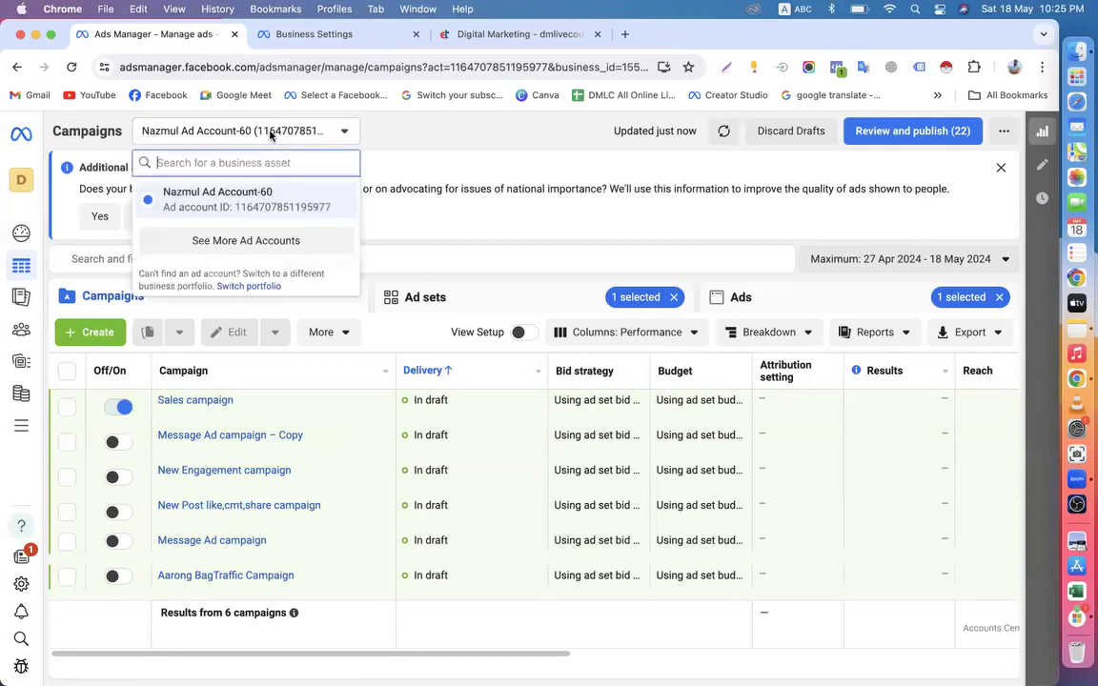
left_click(433, 159)
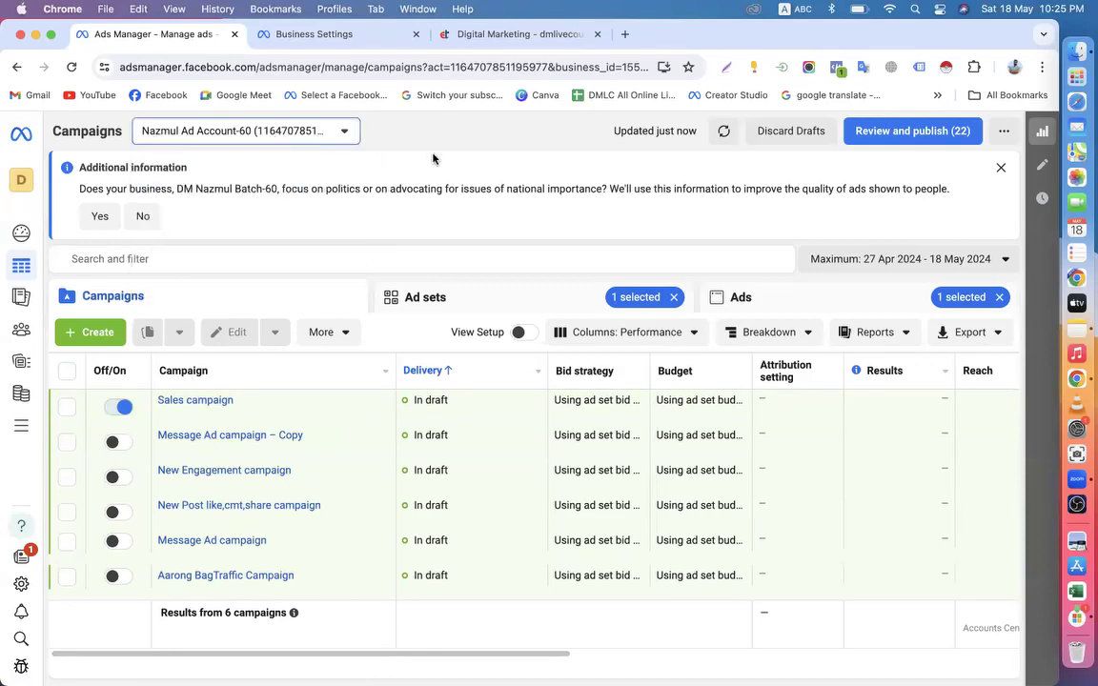
Reopen the Sales campaign's New Sales ad set for editing and highlight the Pixel section's required Meta pixel notice
left_click(245, 416)
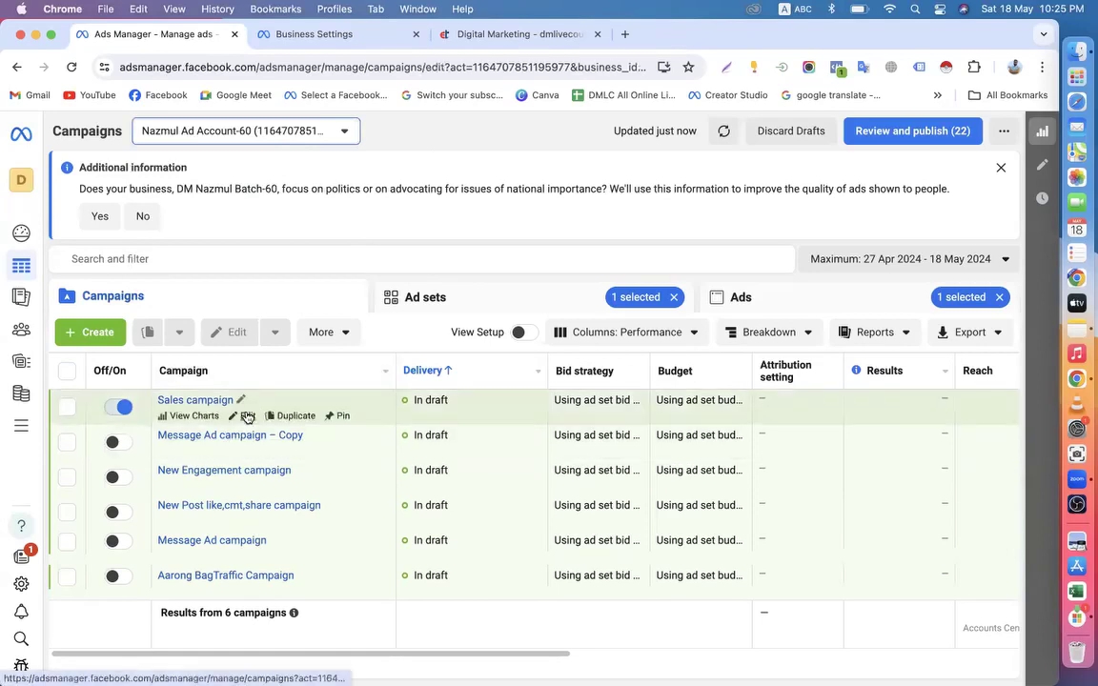
left_click(151, 179)
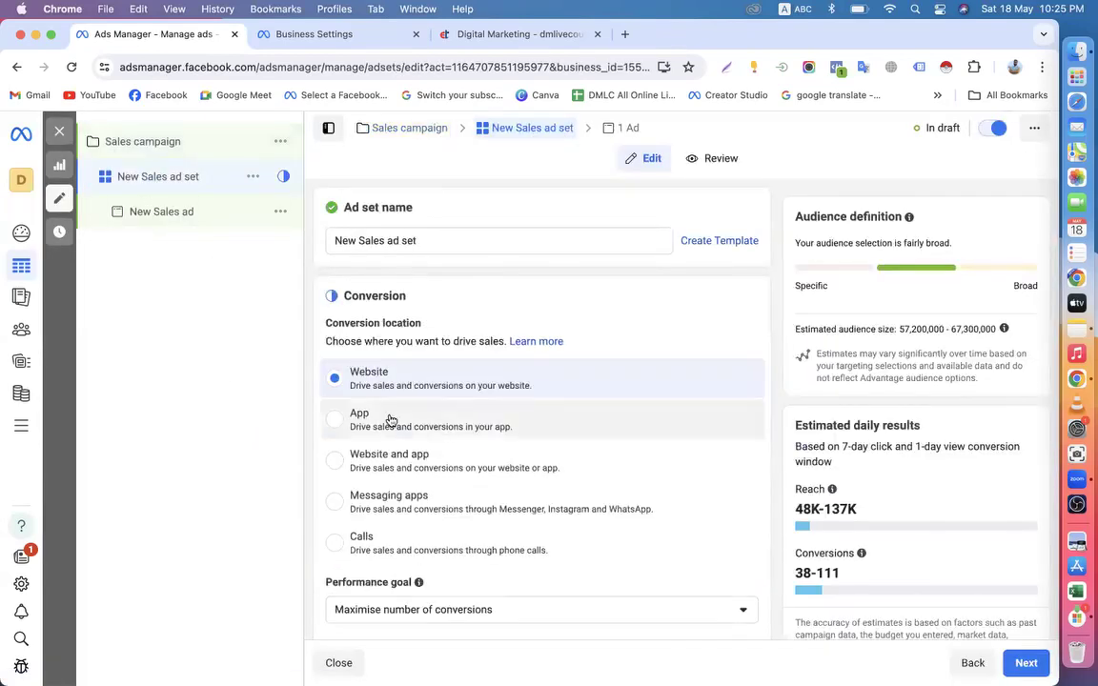
scroll(390, 420, "down", 5)
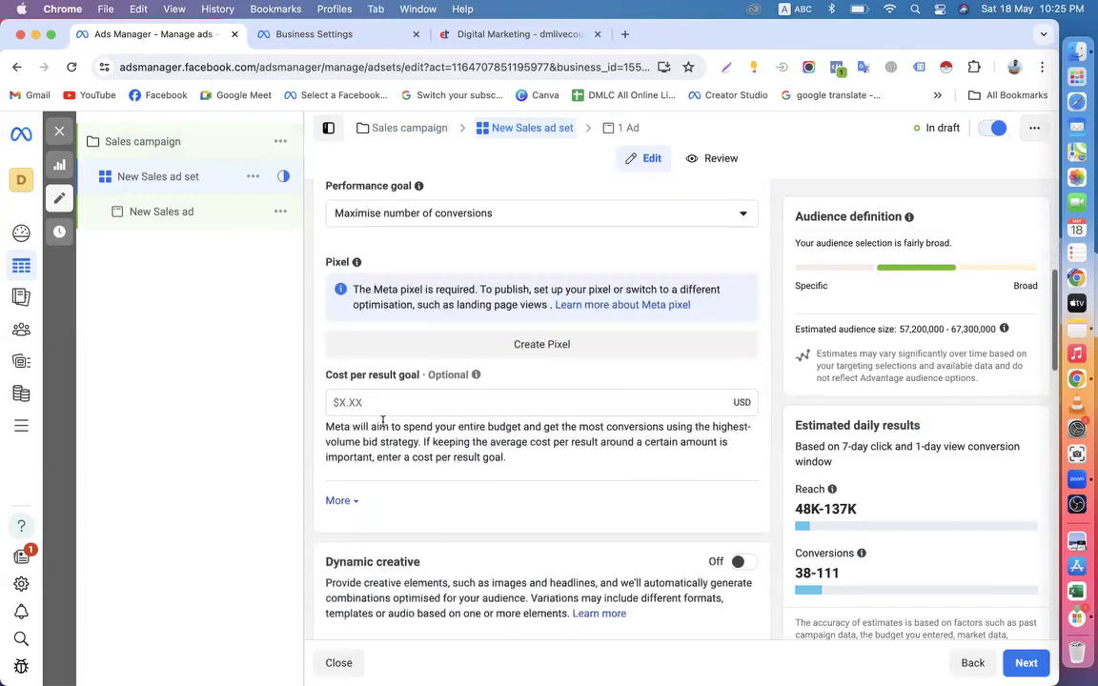
left_click_drag(351, 295, 533, 301)
scroll(533, 302, "up", 2)
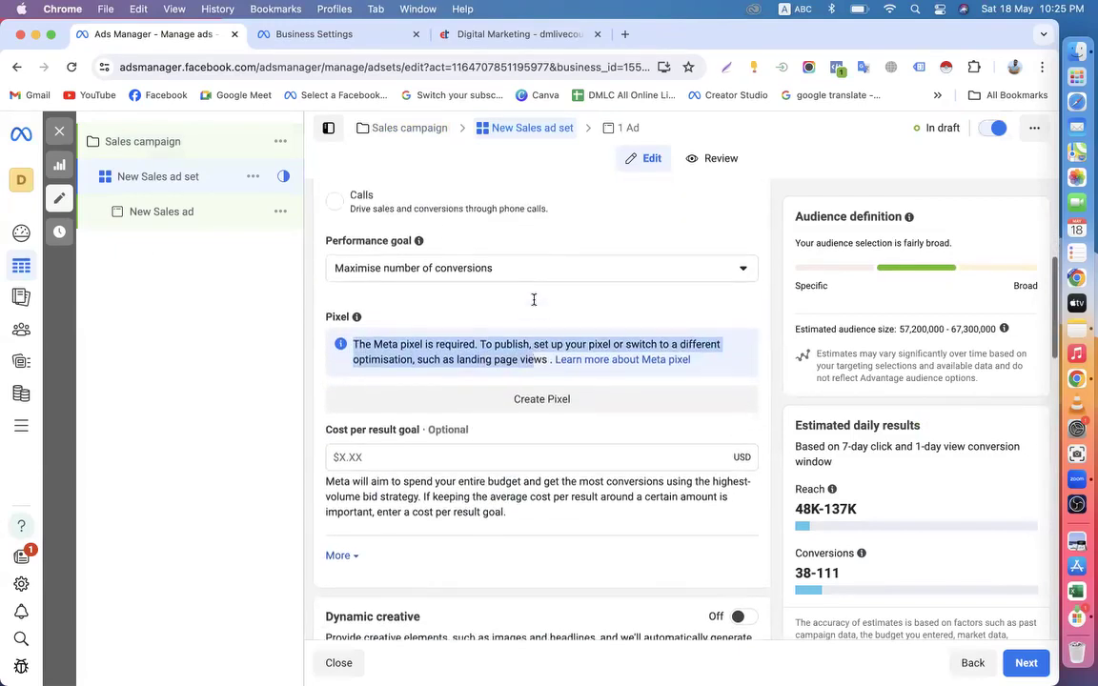
left_click(431, 332)
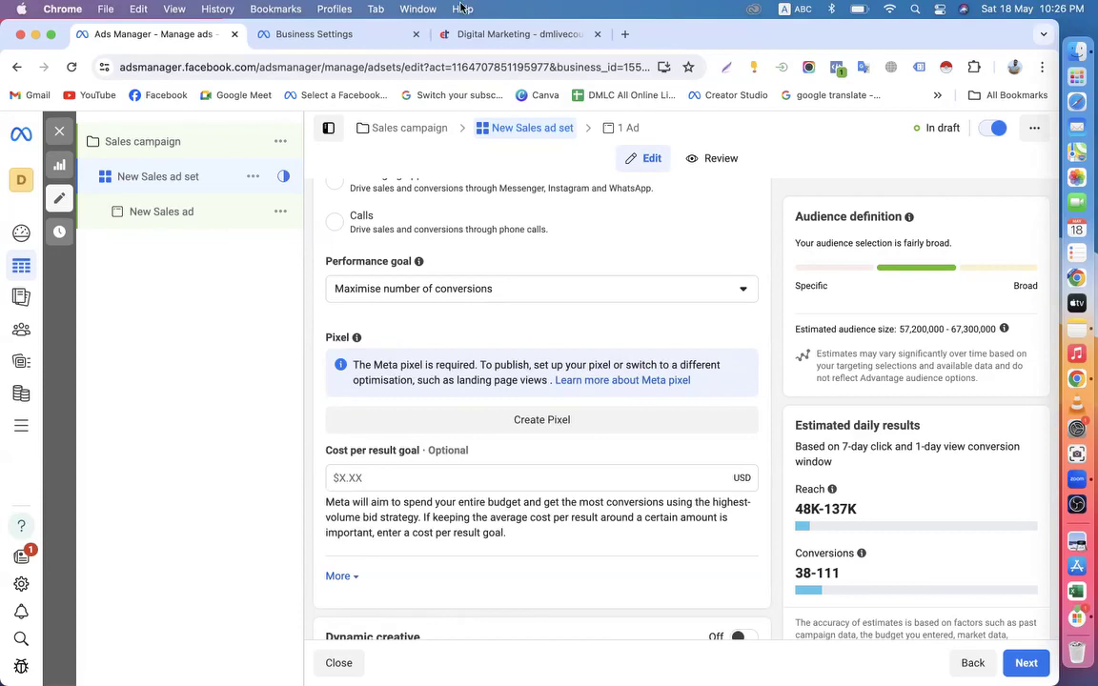
Show the Digital Marketing course page and open the business portfolio's Datasets list in Business settings for comparison
left_click(431, 31)
scroll(549, 372, "down", 1)
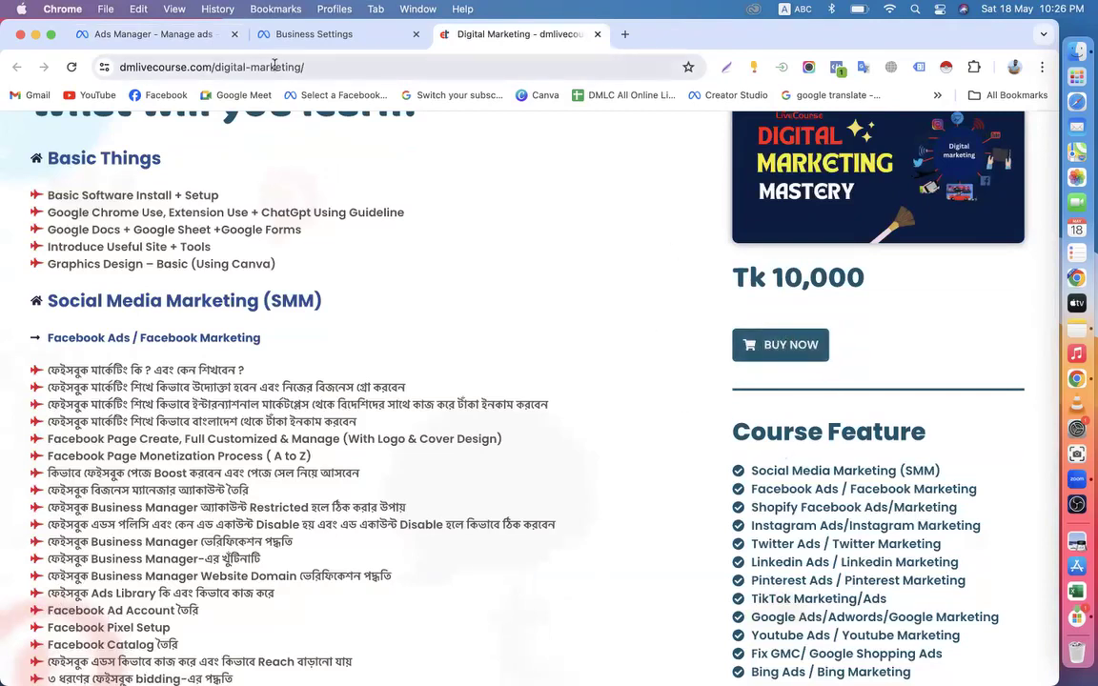
left_click(294, 35)
scroll(123, 460, "down", 2)
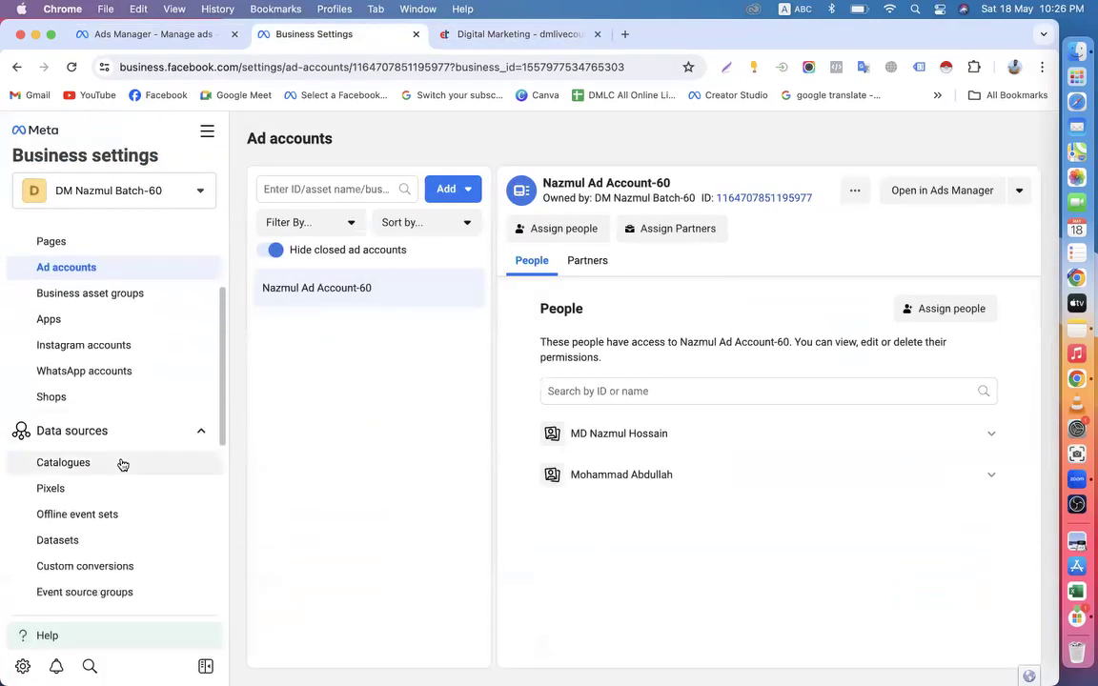
left_click(93, 540)
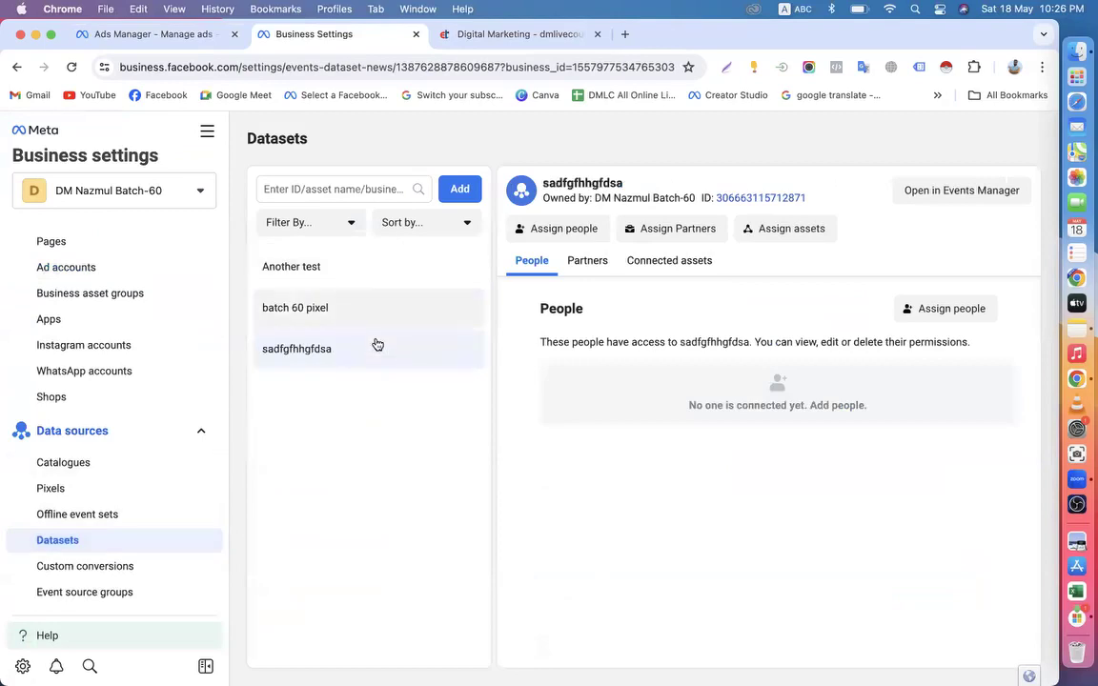
left_click(487, 34)
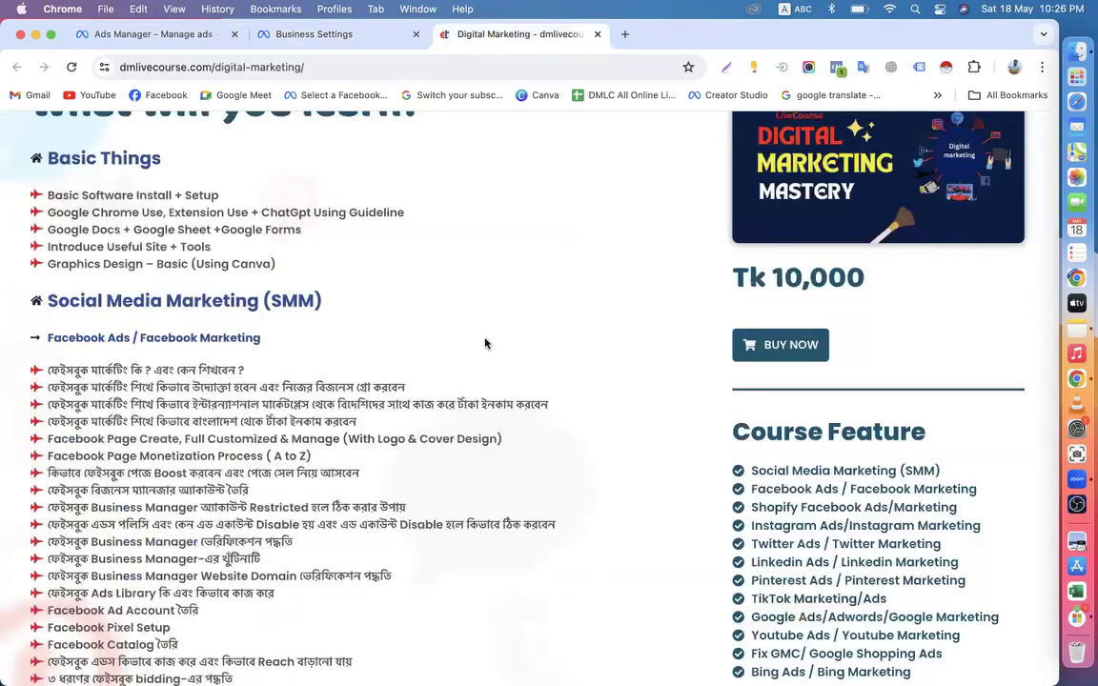
left_click(301, 33)
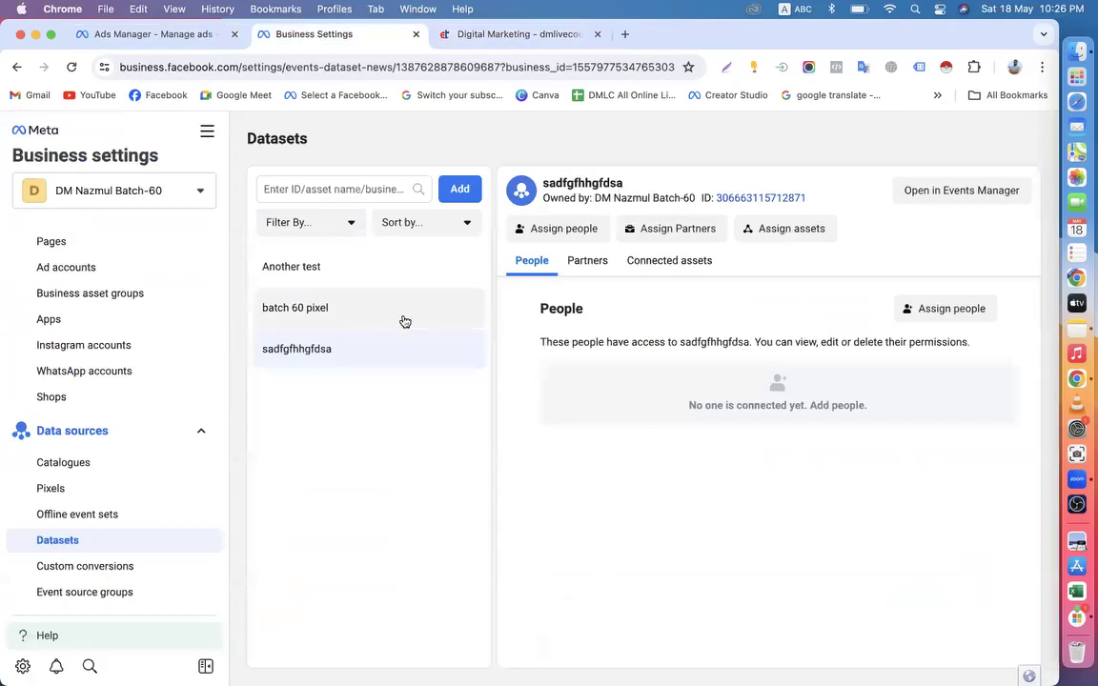
Return to the New Sales ad set in Ads Manager and highlight the required Meta pixel sentence in its Pixel section
left_click(167, 35)
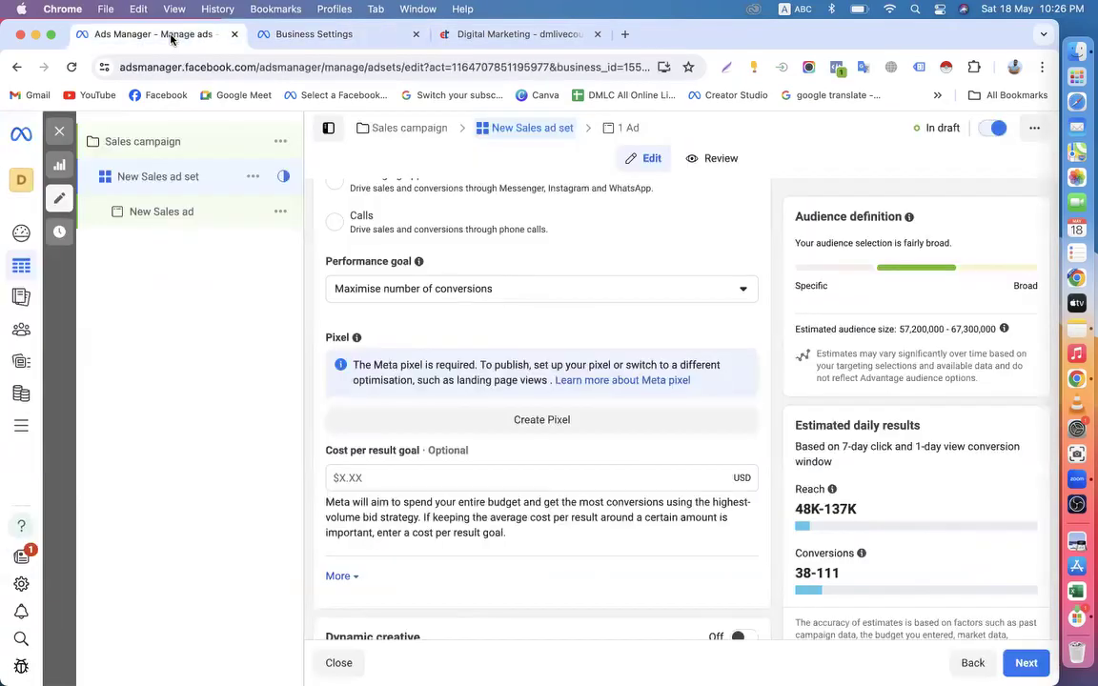
scroll(438, 372, "up", 5)
scroll(386, 395, "down", 5)
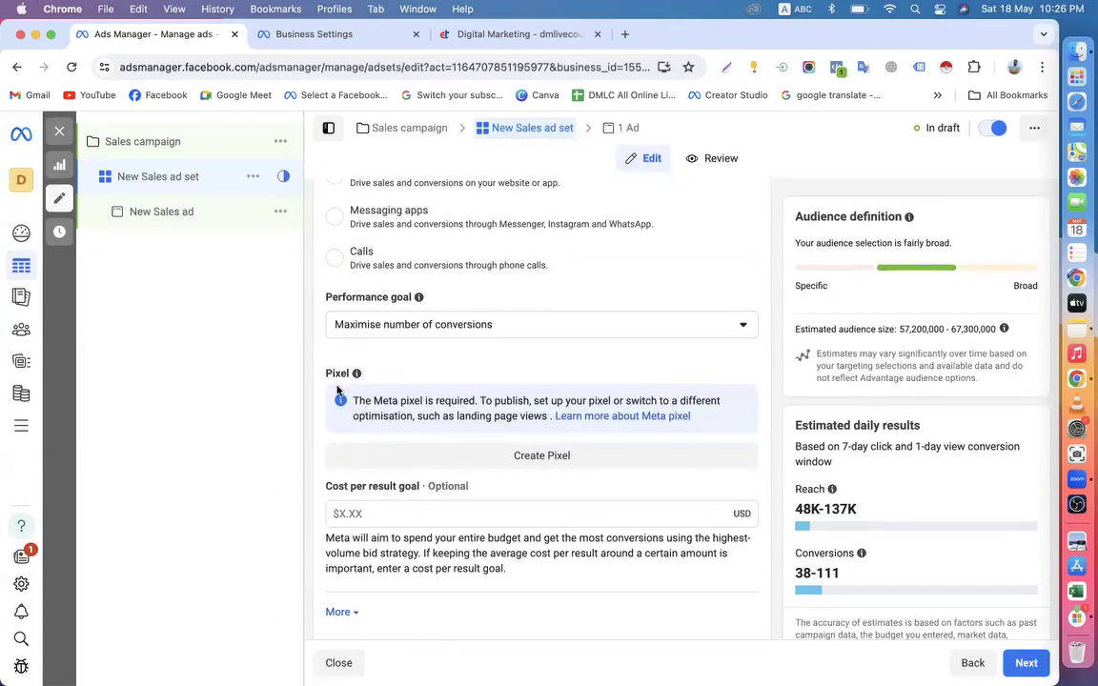
left_click_drag(323, 374, 478, 401)
left_click(357, 399)
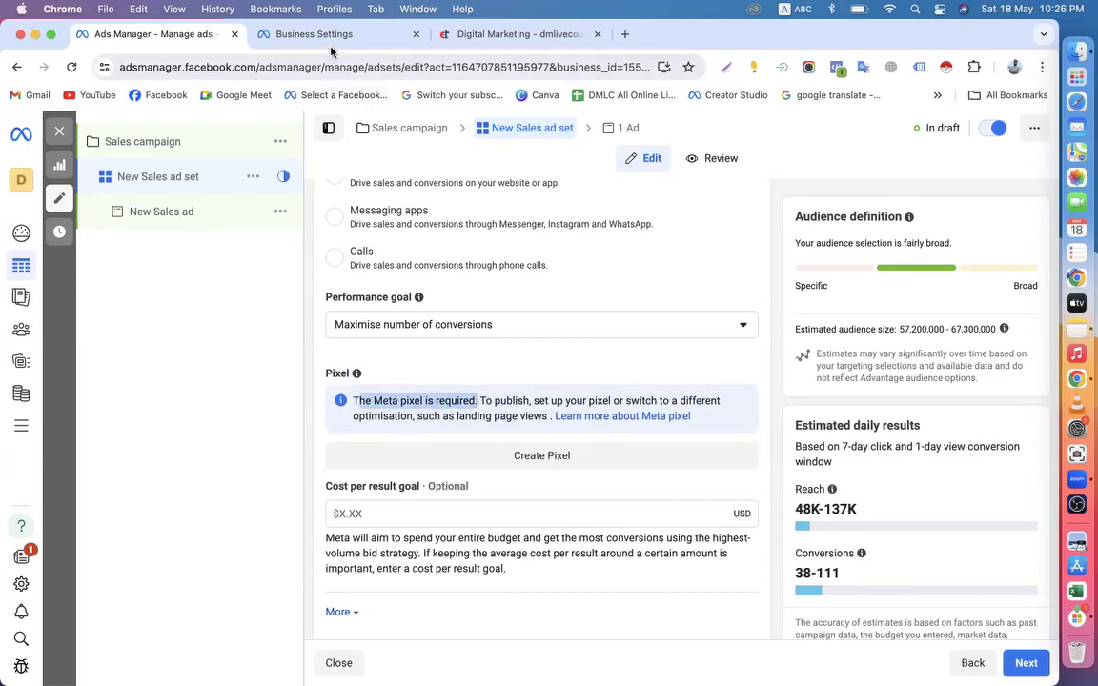
Show the batch 60 pixel dataset in Business settings and compare it with the ad set's Pixel section
left_click(304, 38)
scroll(147, 534, "down", 2)
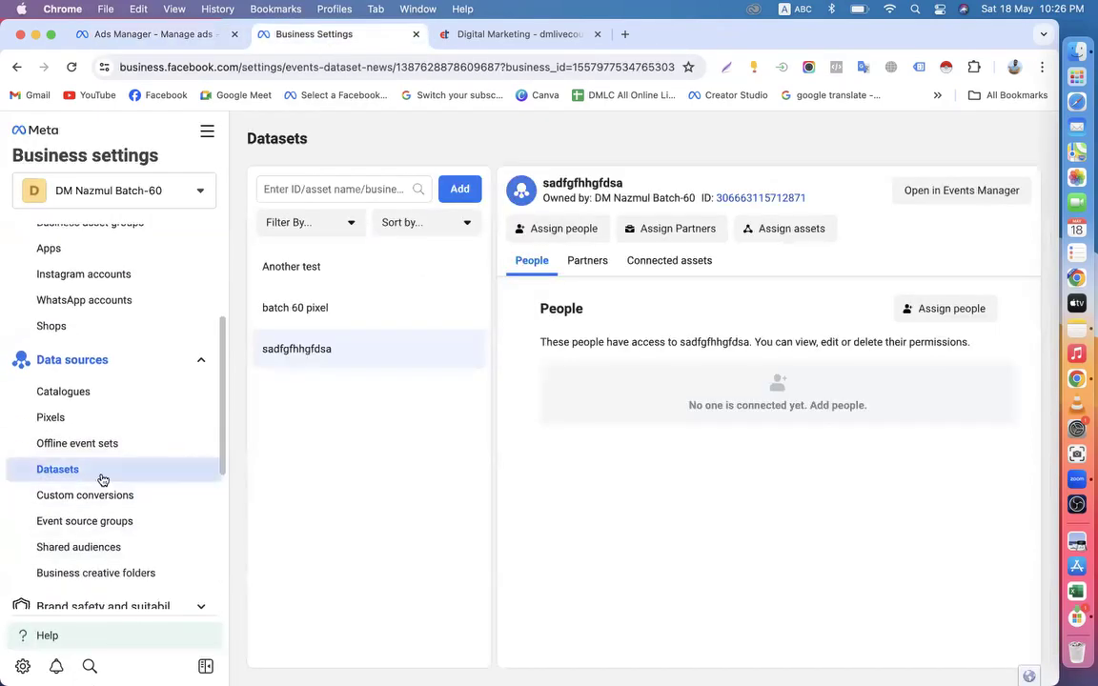
left_click(321, 309)
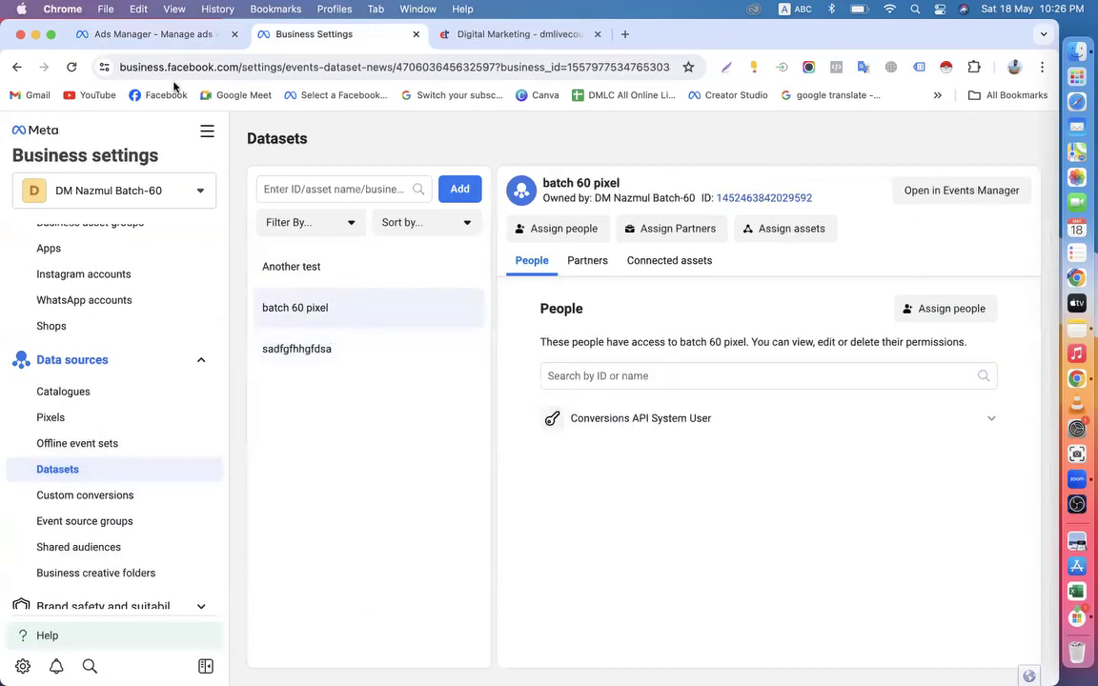
left_click(175, 35)
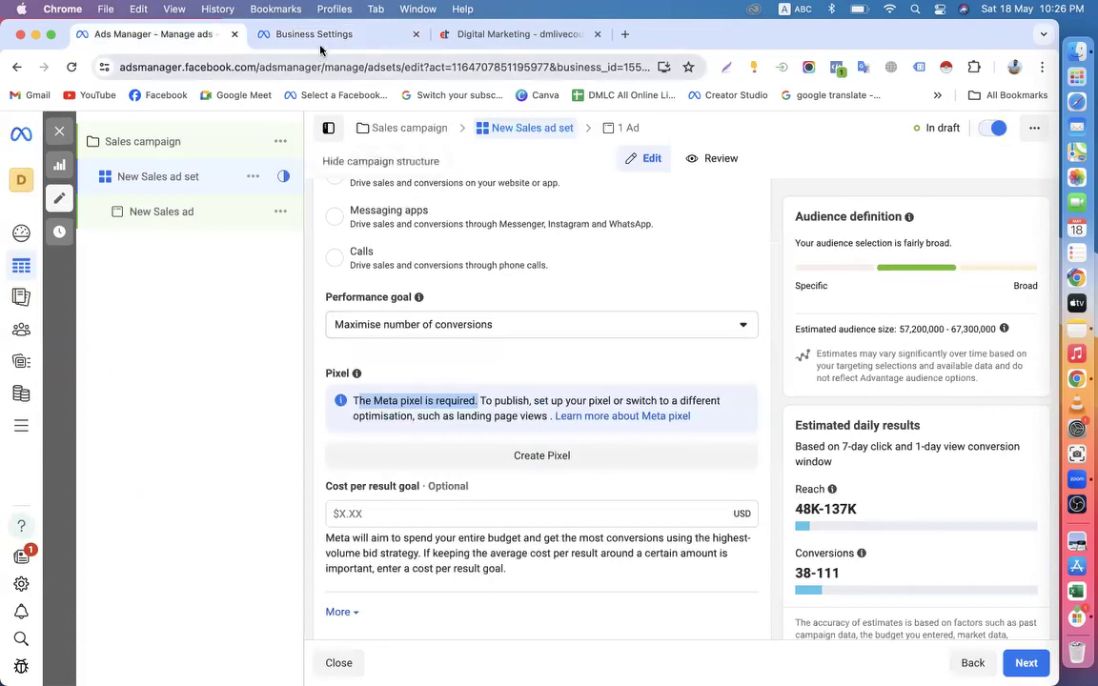
left_click(291, 36)
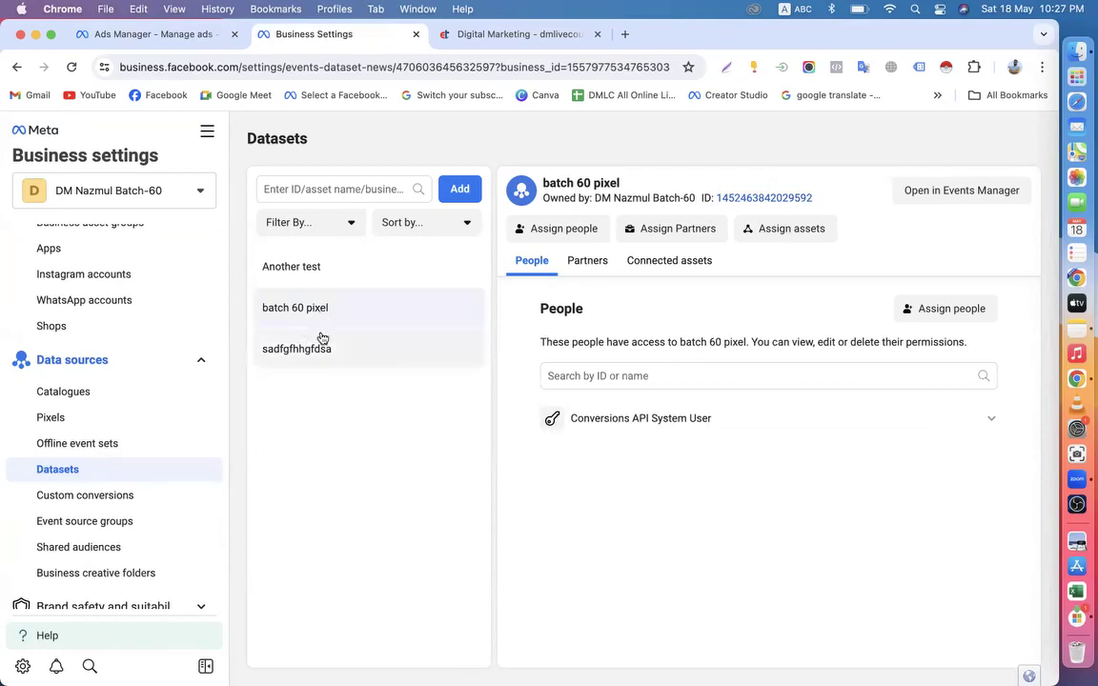
Highlight the batch 60 pixel dataset's name and the ad set's Pixel heading and notice, and dismiss the translation pop-up
double_click(322, 318)
left_click(323, 324)
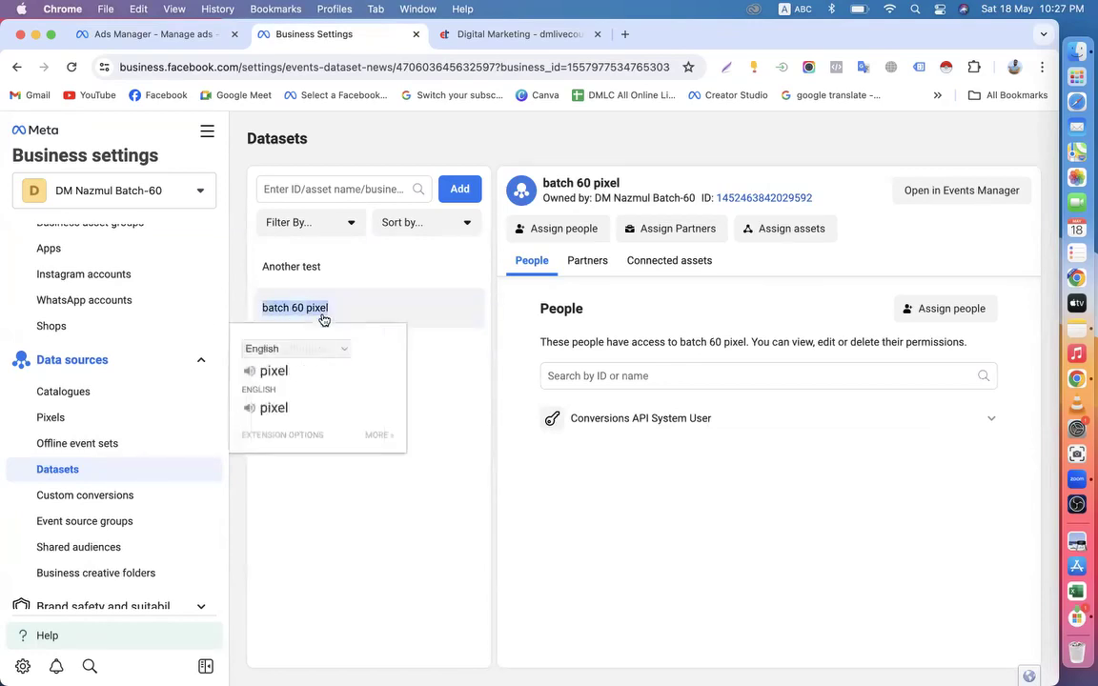
left_click(173, 35)
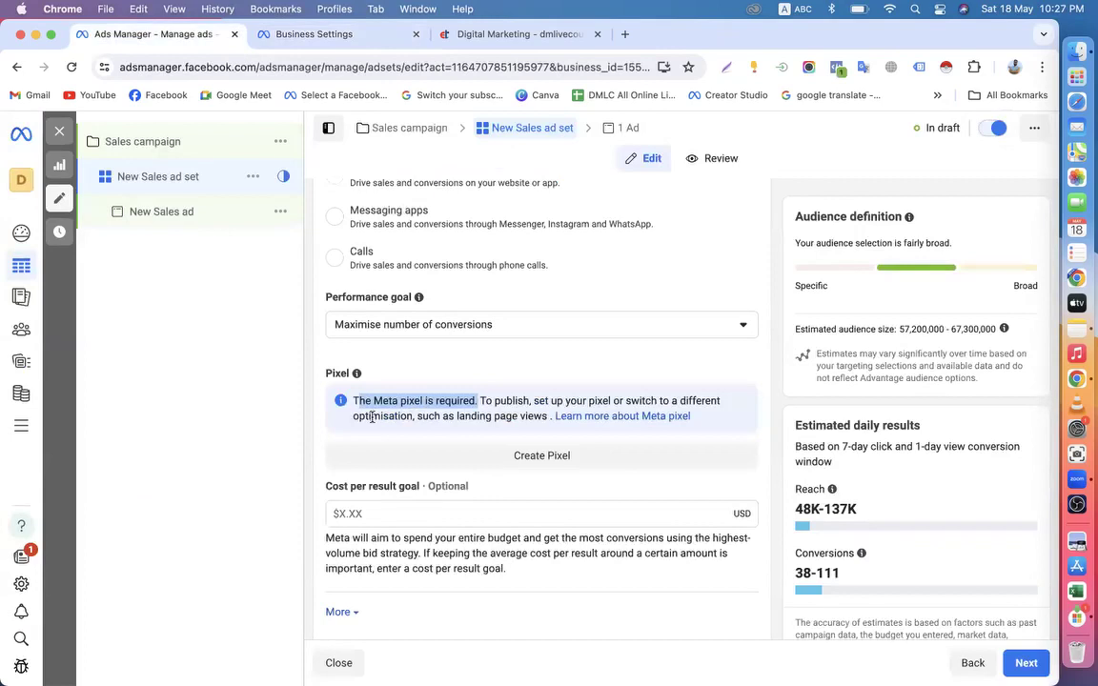
left_click_drag(325, 373, 601, 417)
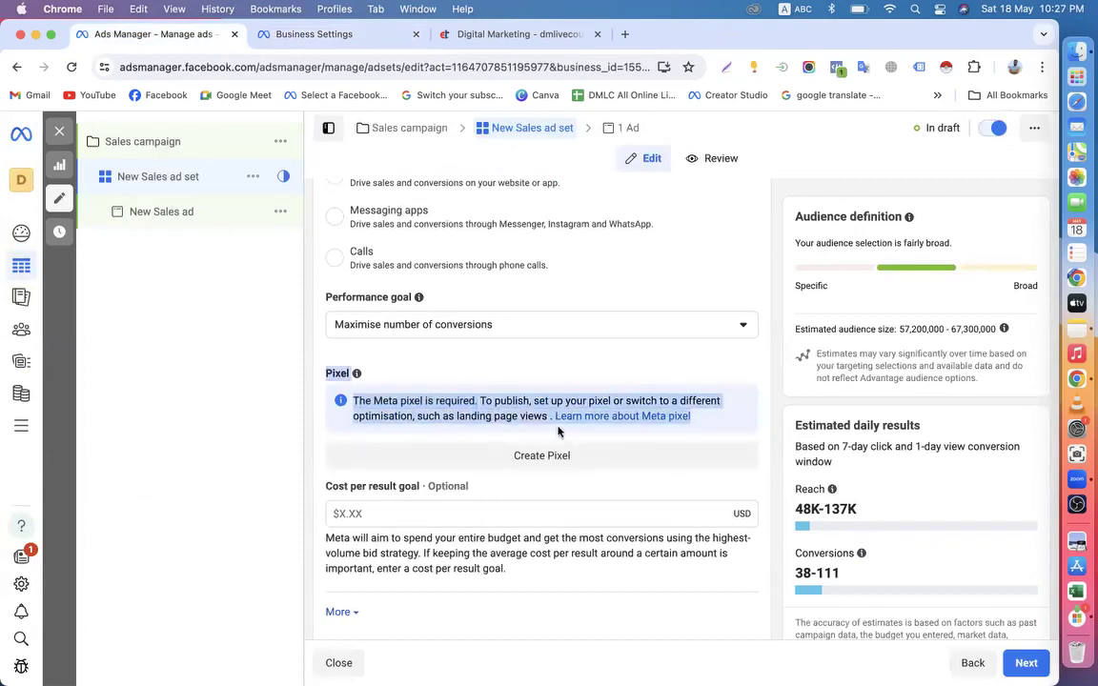
left_click(295, 35)
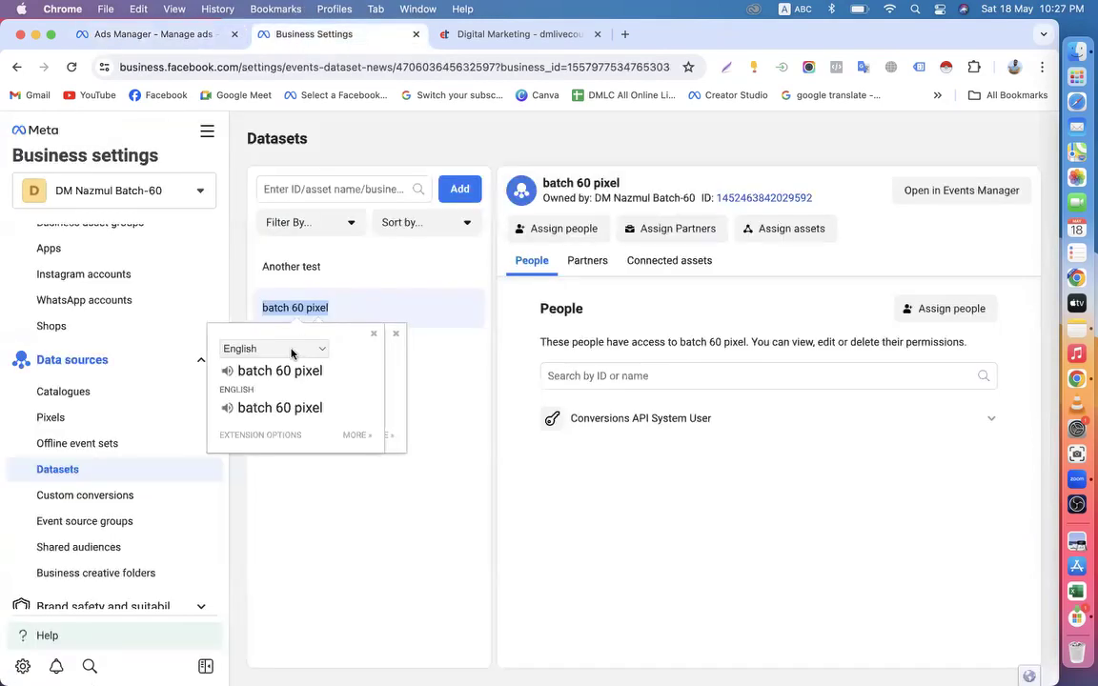
left_click(396, 334)
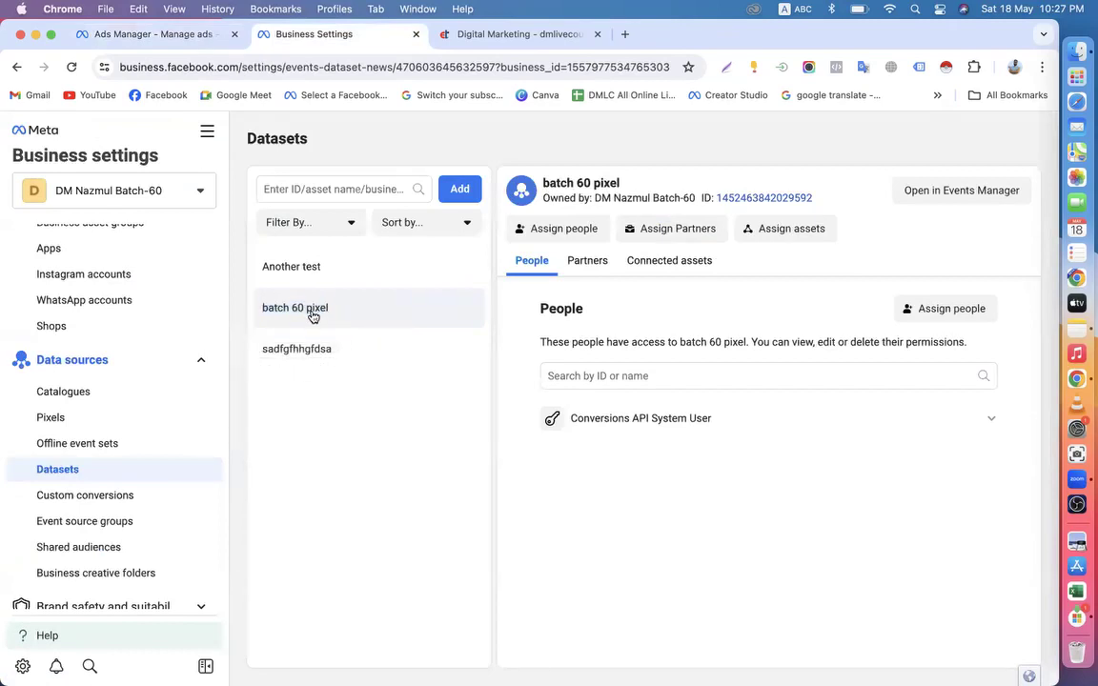
left_click(565, 230)
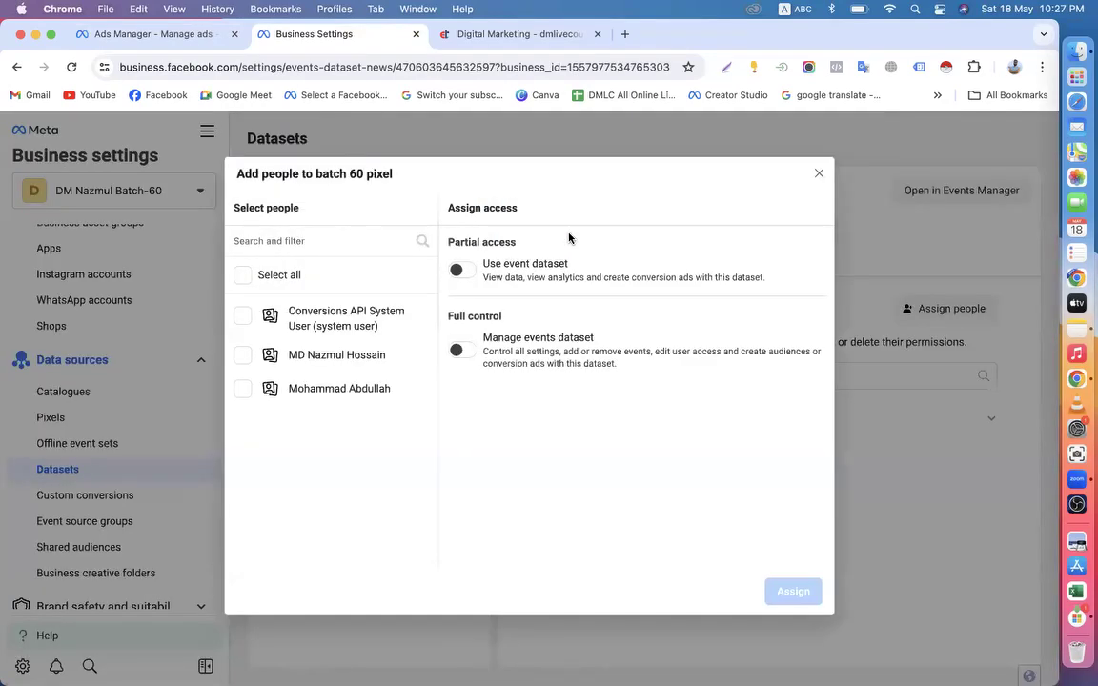
left_click(242, 389)
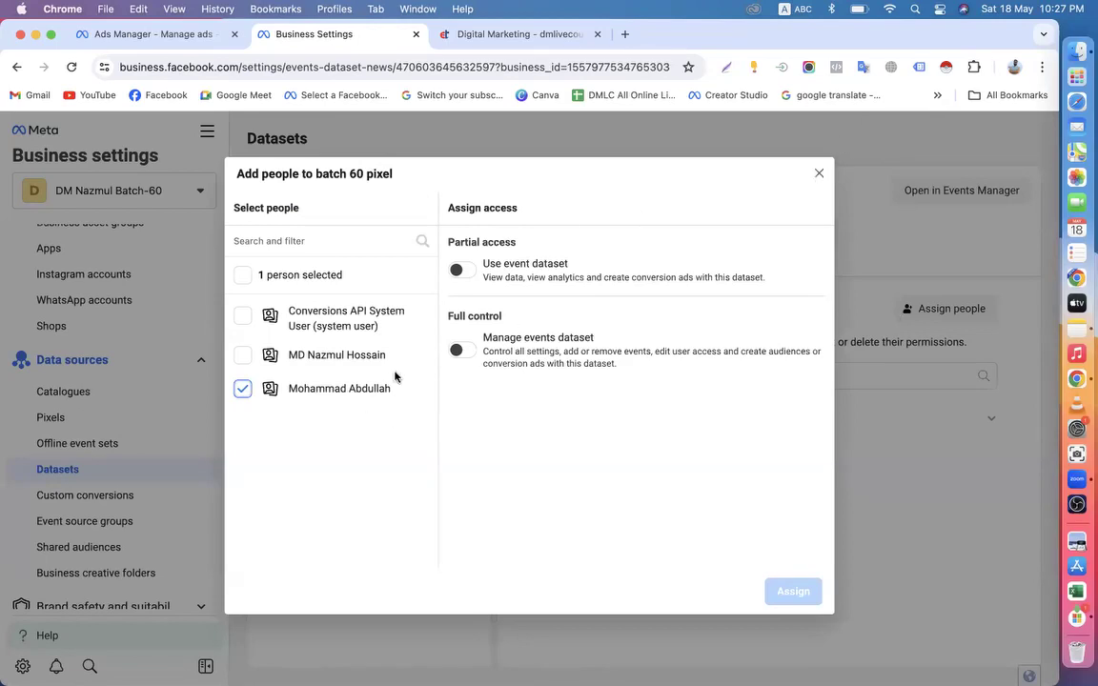
left_click(821, 174)
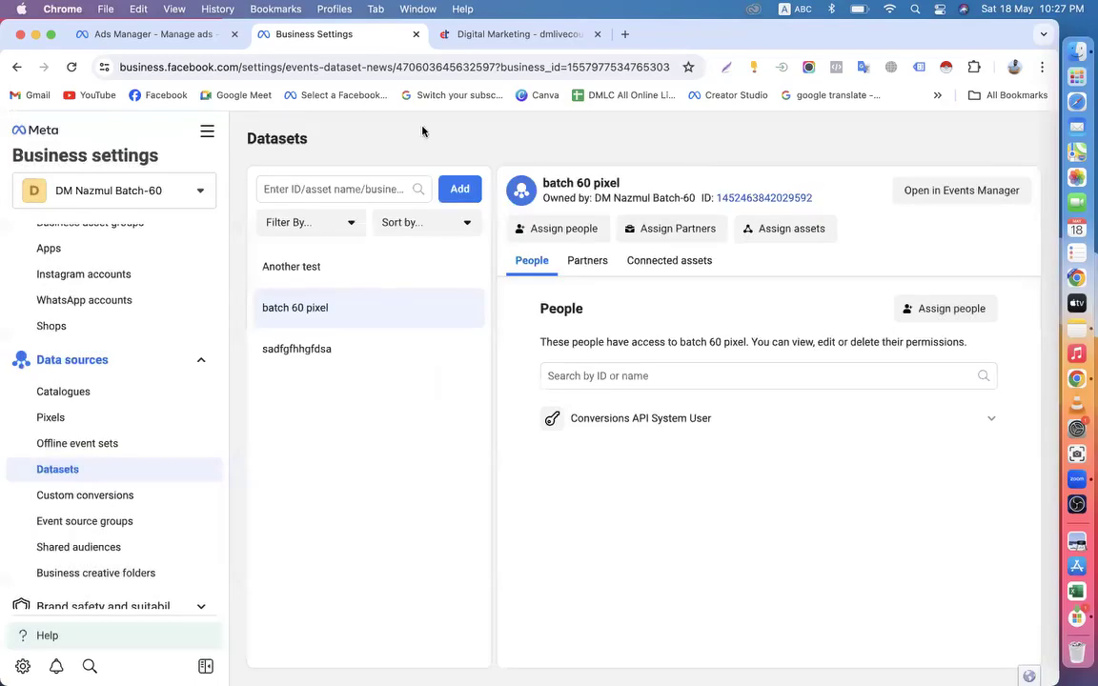
Review the people with access to the business portfolio and return to the batch 60 pixel dataset
scroll(43, 327, "up", 5)
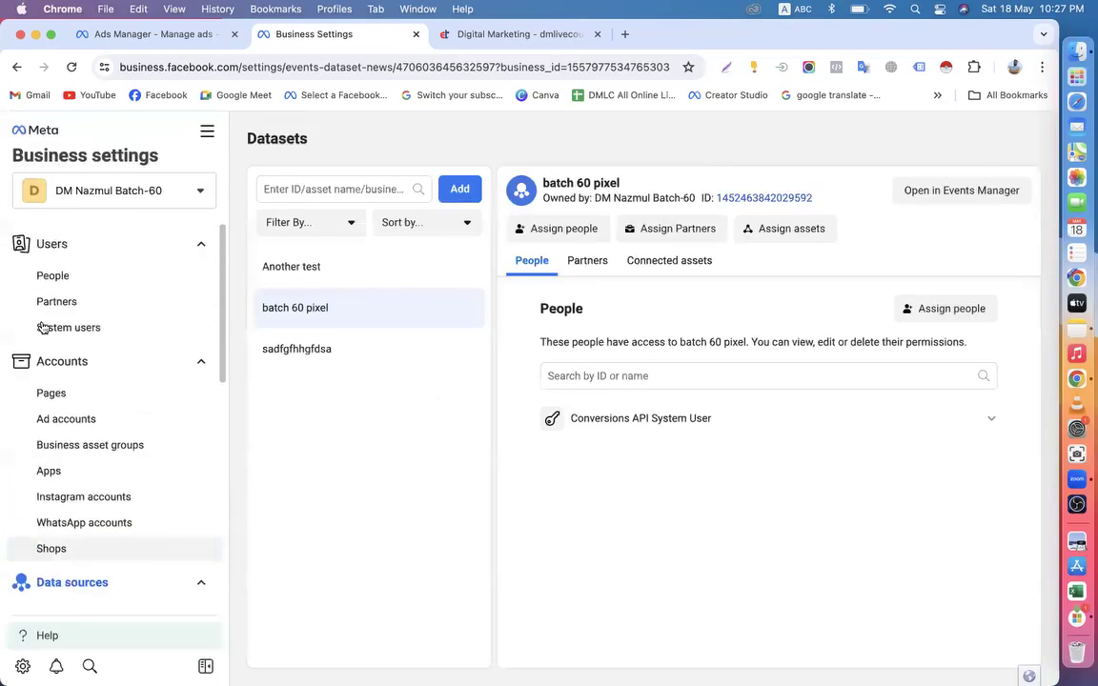
left_click(66, 275)
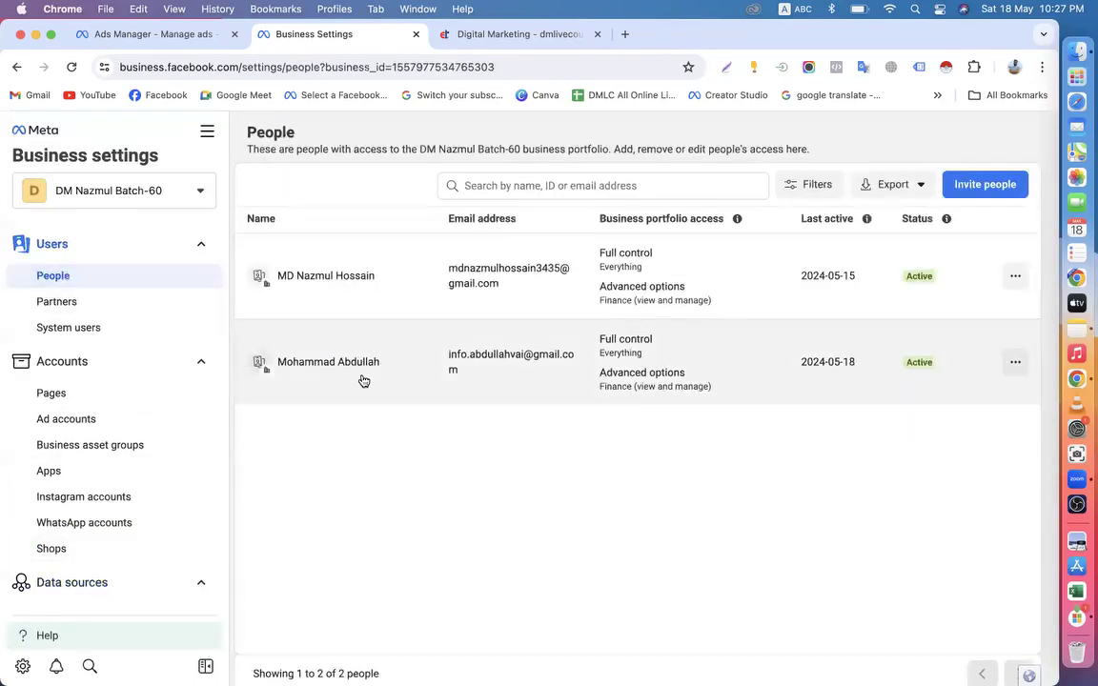
scroll(76, 438, "down", 5)
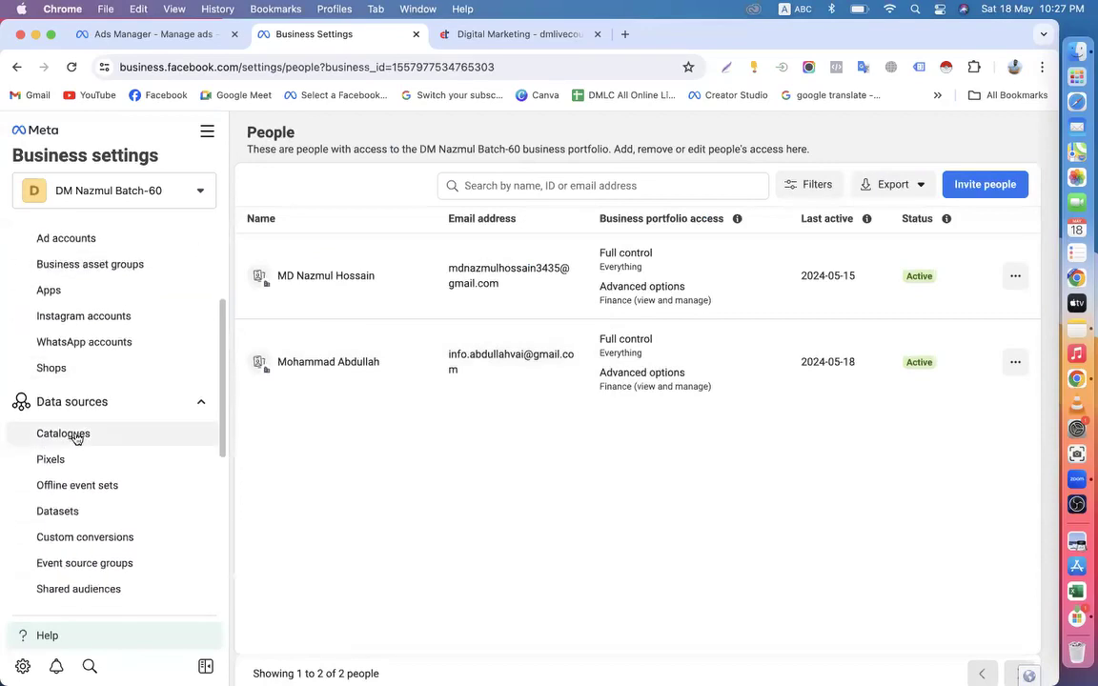
left_click(81, 512)
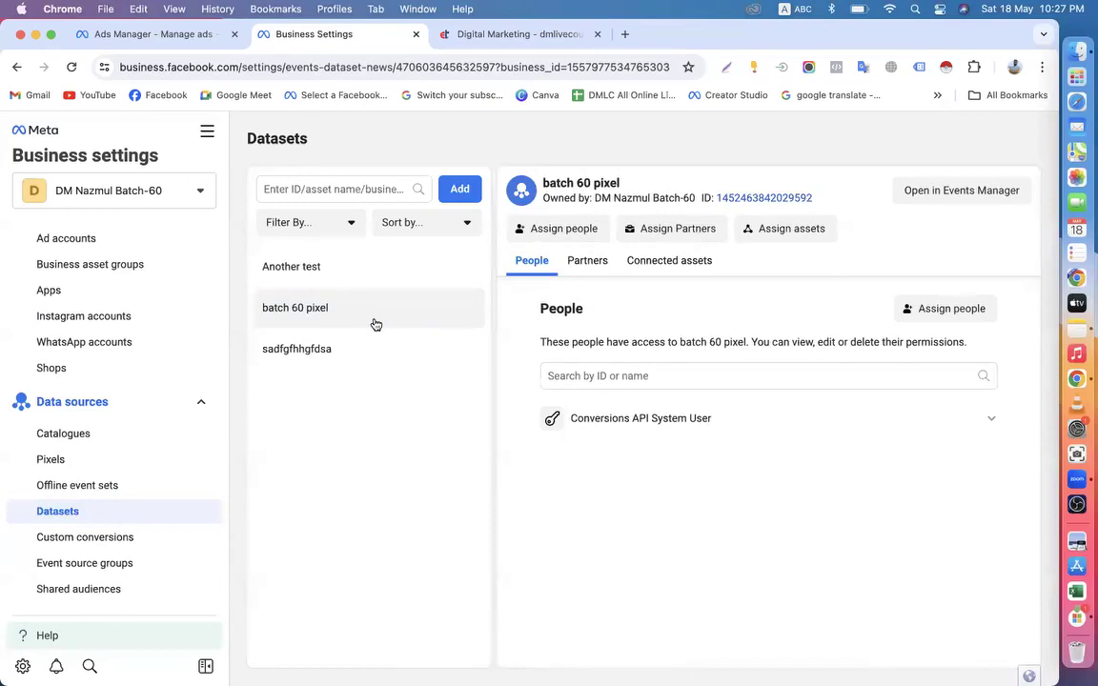
Assign the last listed person to the batch 60 pixel dataset with full control to manage the events dataset
left_click(532, 231)
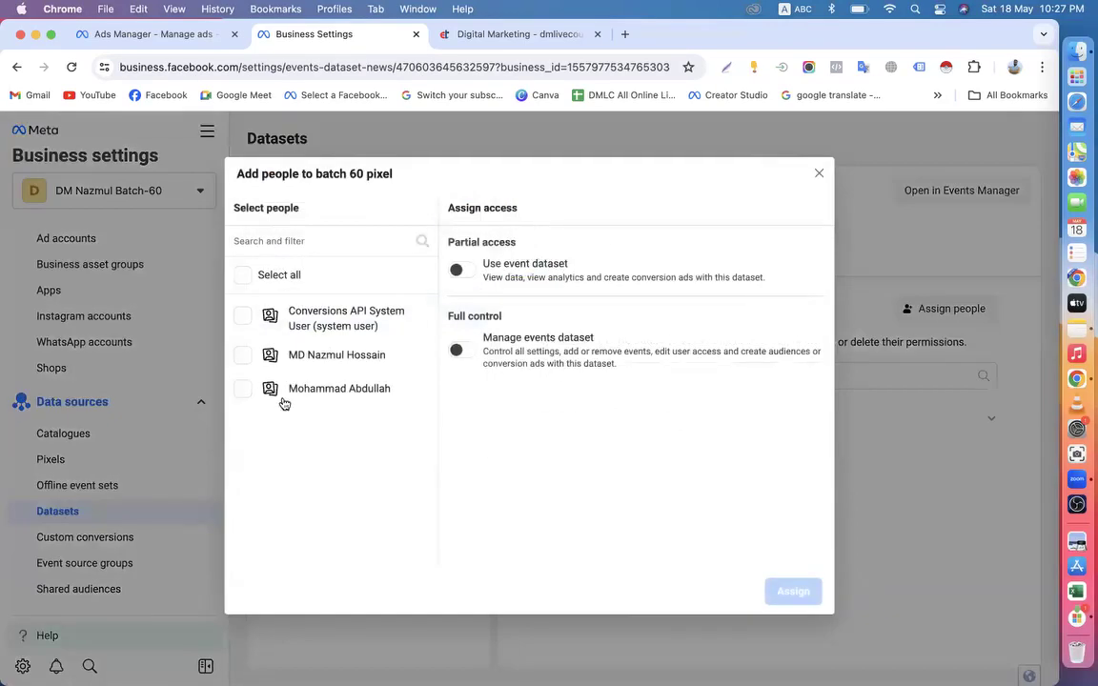
left_click(243, 390)
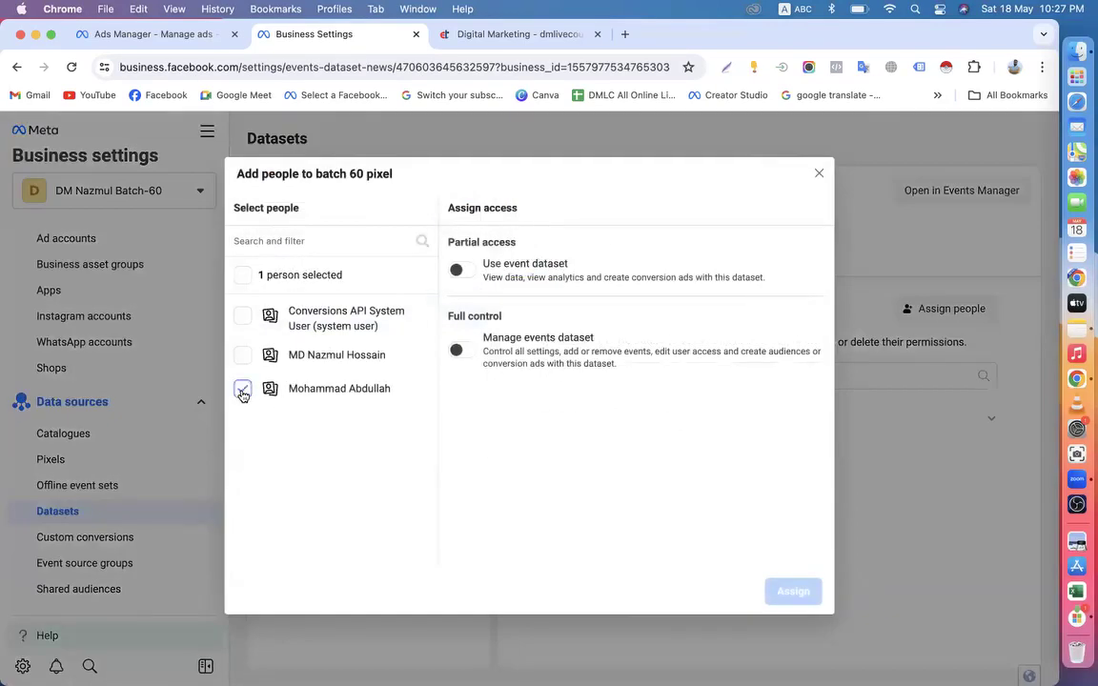
left_click(462, 353)
left_click(781, 593)
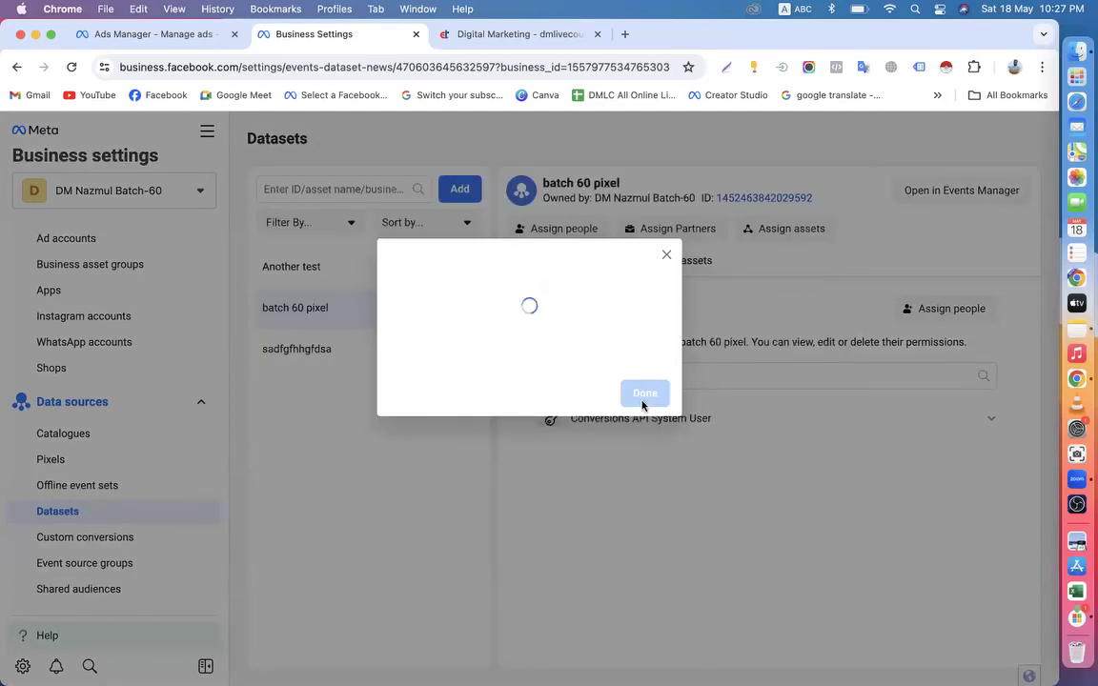
left_click(644, 368)
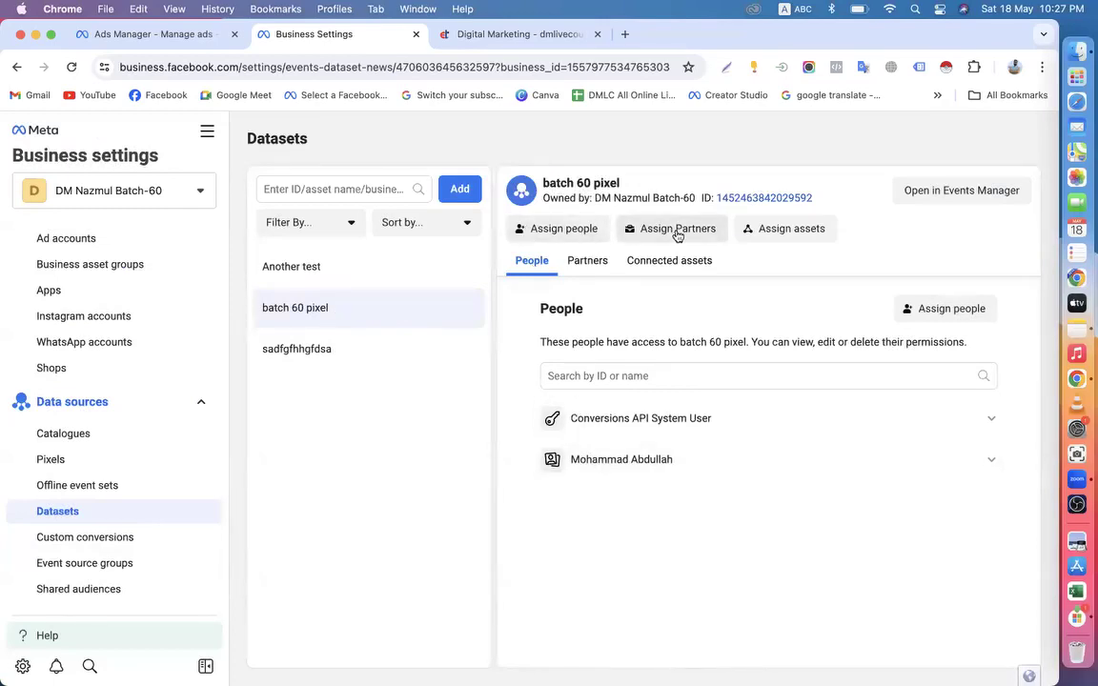
Assign the portfolio's listed ad account to the batch 60 pixel dataset as a connected asset
left_click(806, 229)
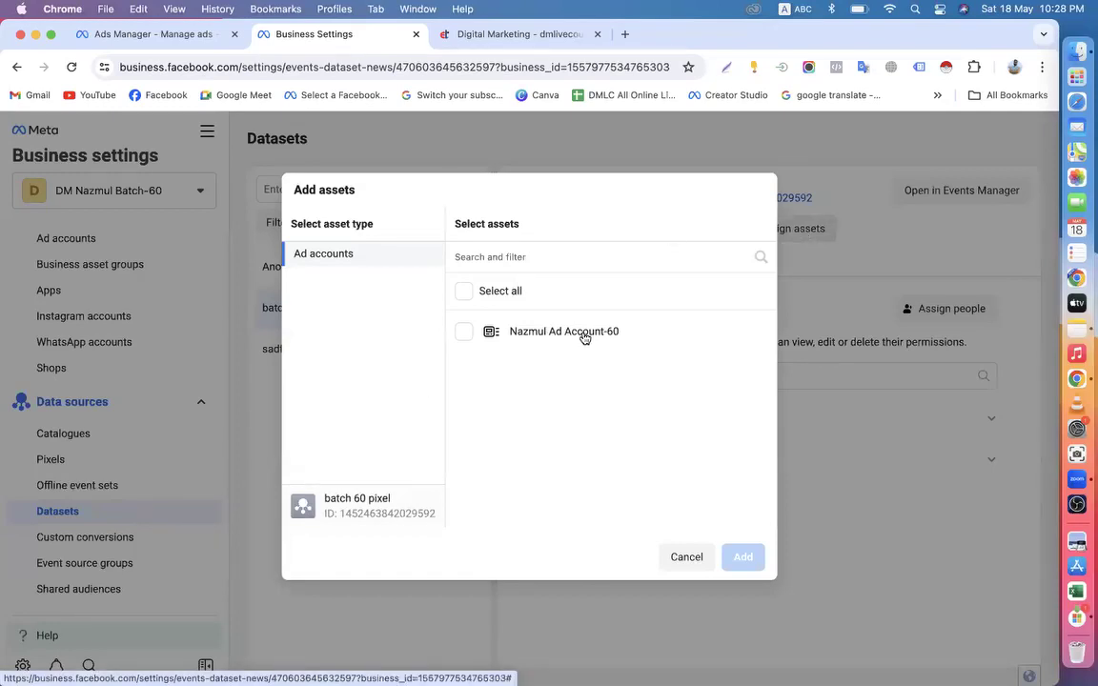
left_click(464, 333)
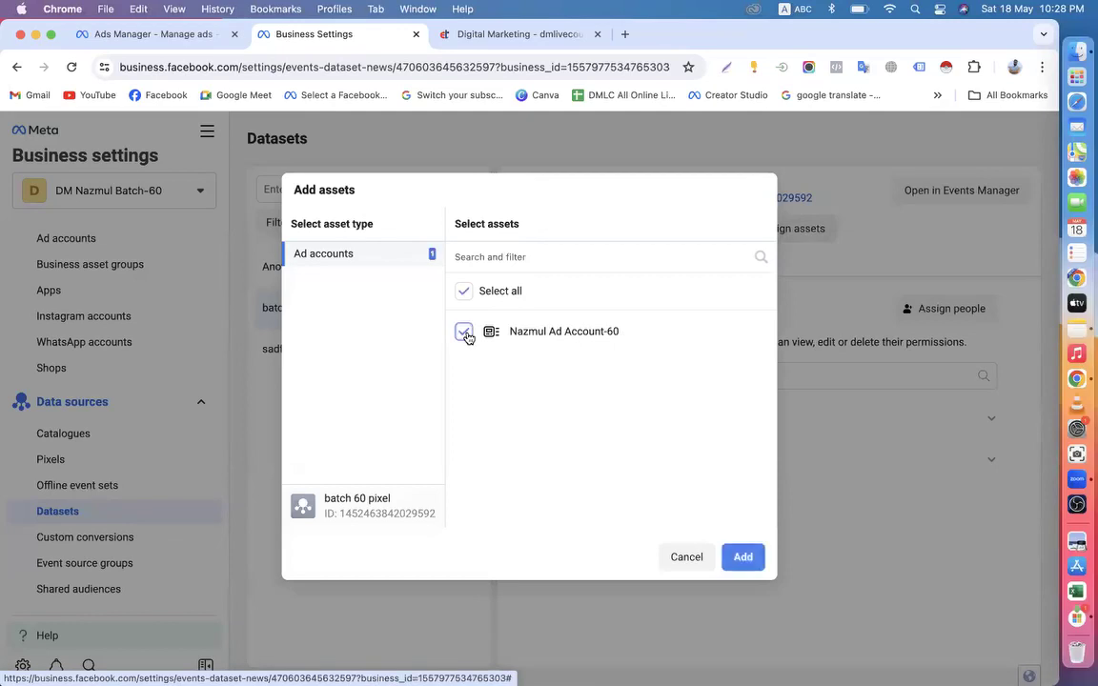
left_click(745, 556)
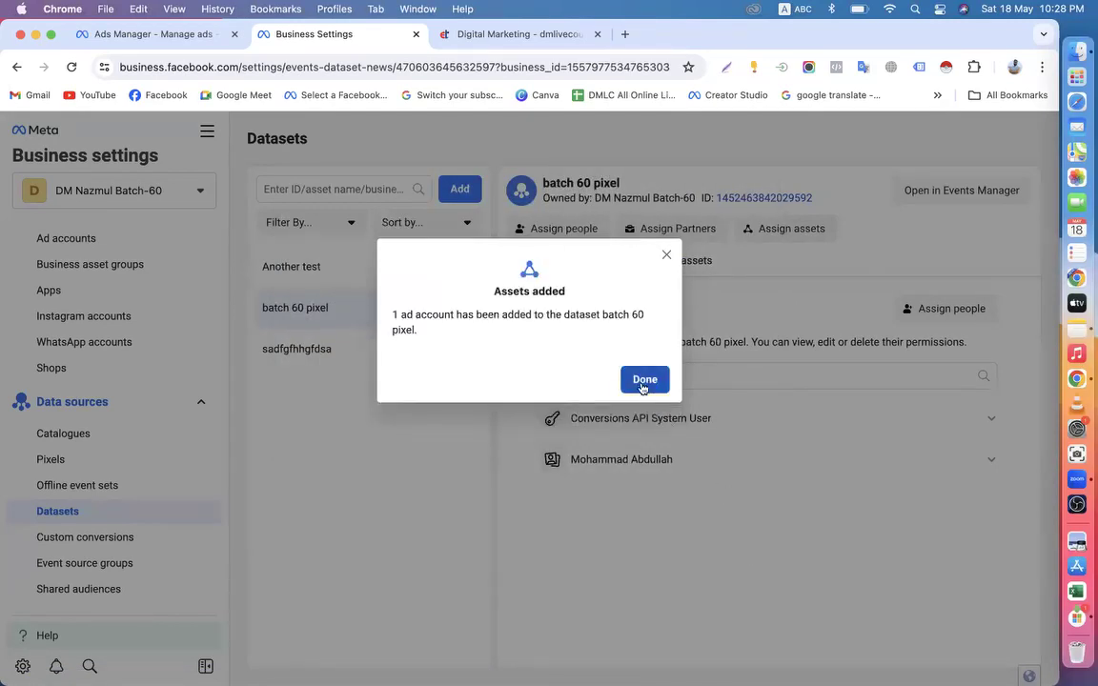
left_click(641, 379)
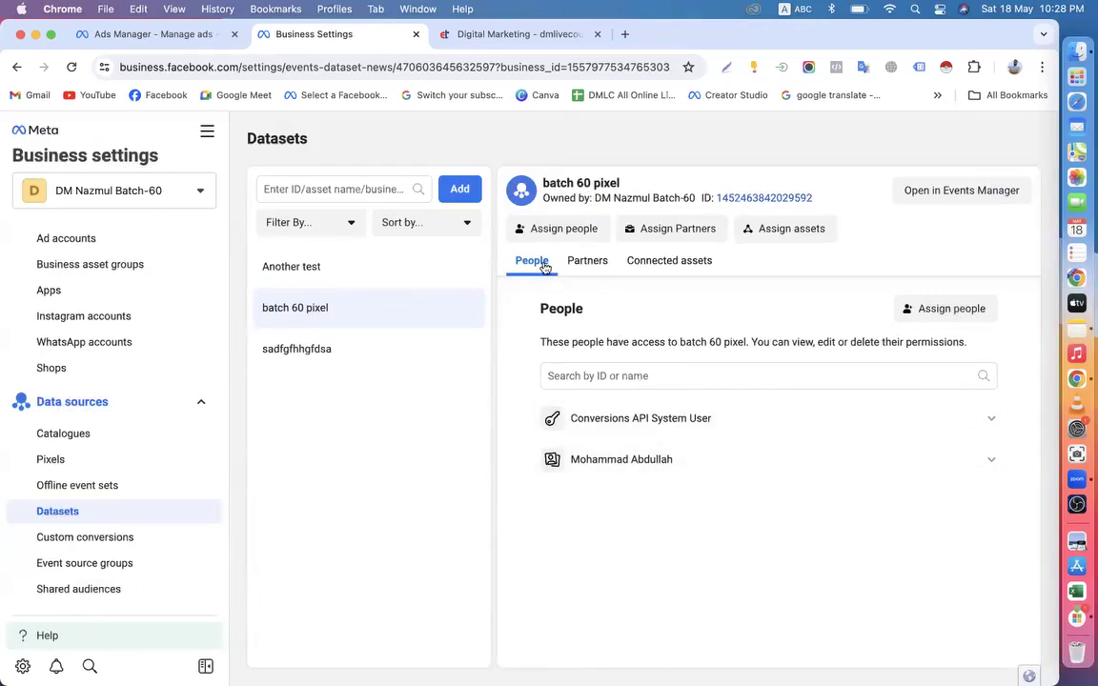
Check the batch 60 pixel dataset's connected assets and people, and return to the New Sales ad set in Ads Manager
left_click(663, 261)
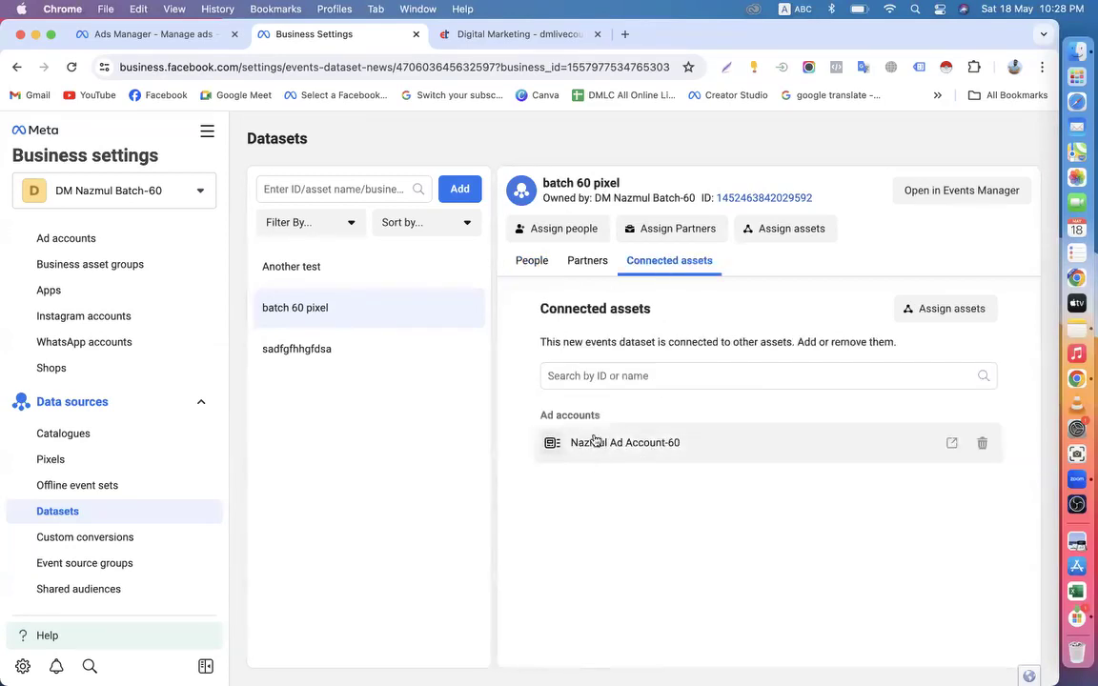
left_click(529, 265)
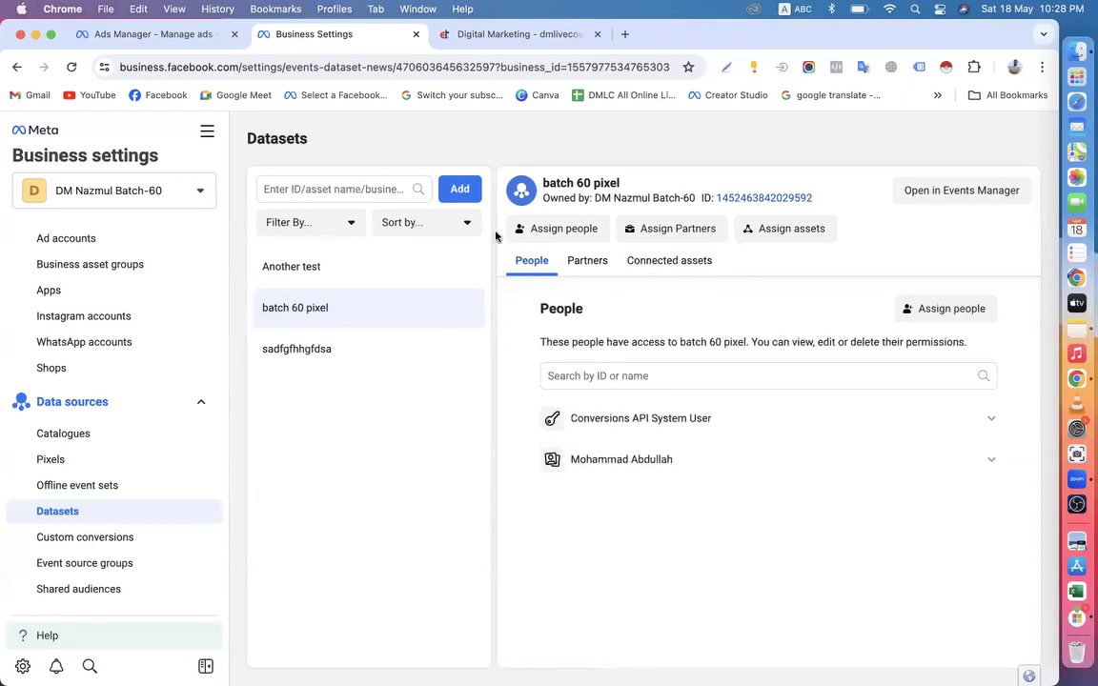
left_click(159, 38)
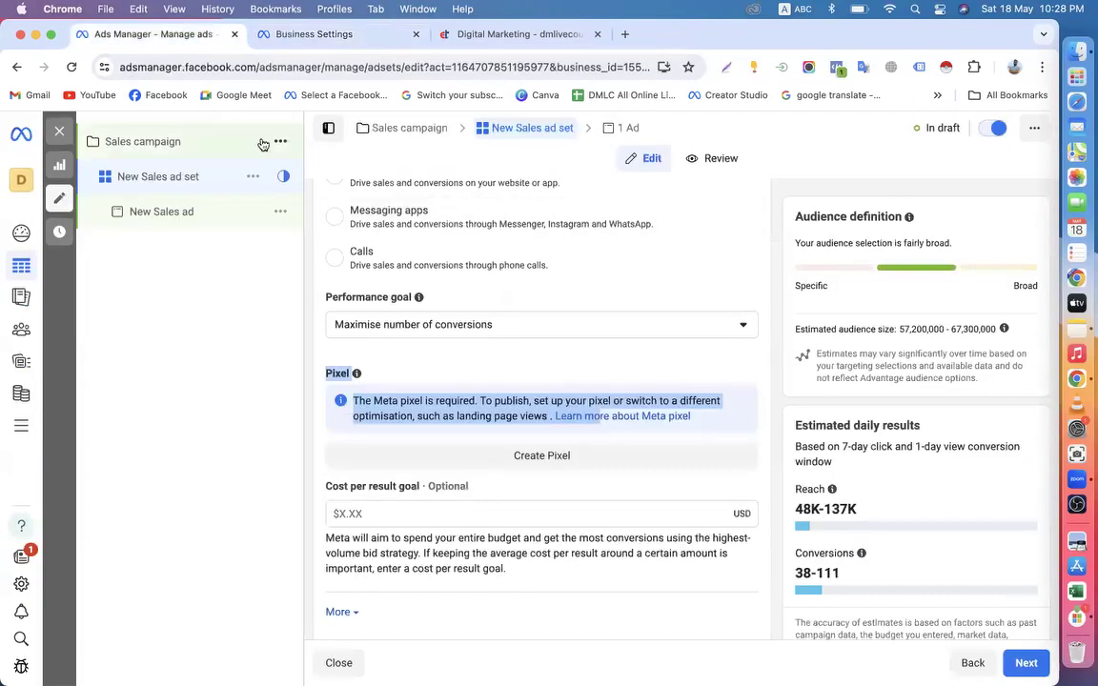
Close the Sales campaign editor, deselect the campaign in the campaign list and reload the page
left_click(142, 140)
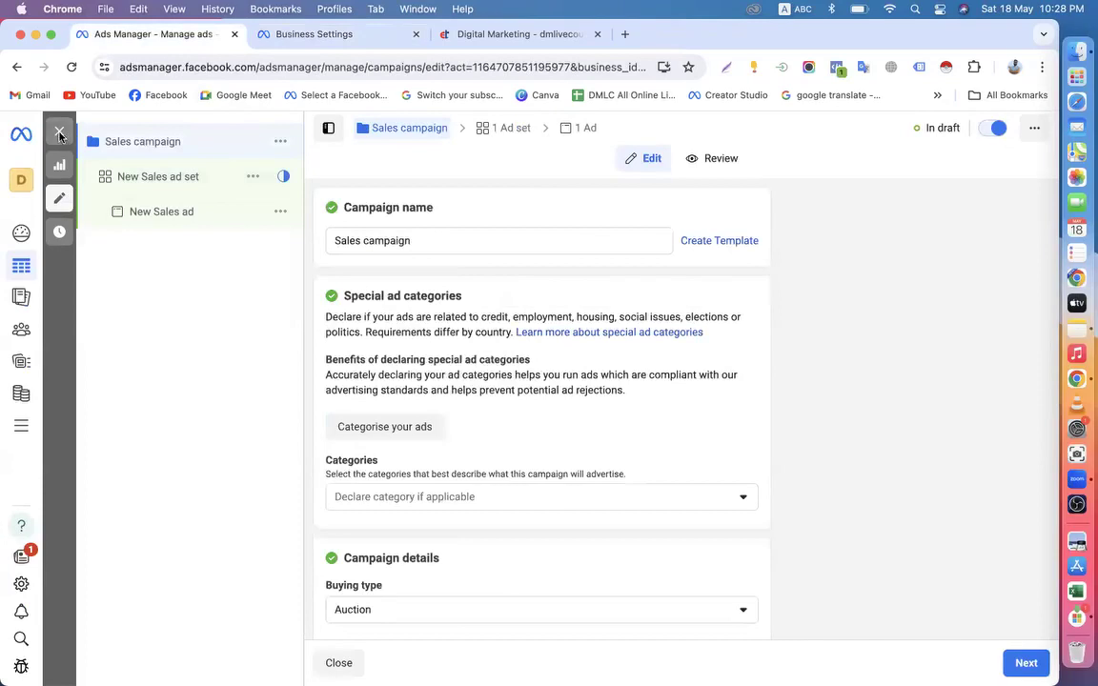
left_click(59, 130)
left_click(549, 400)
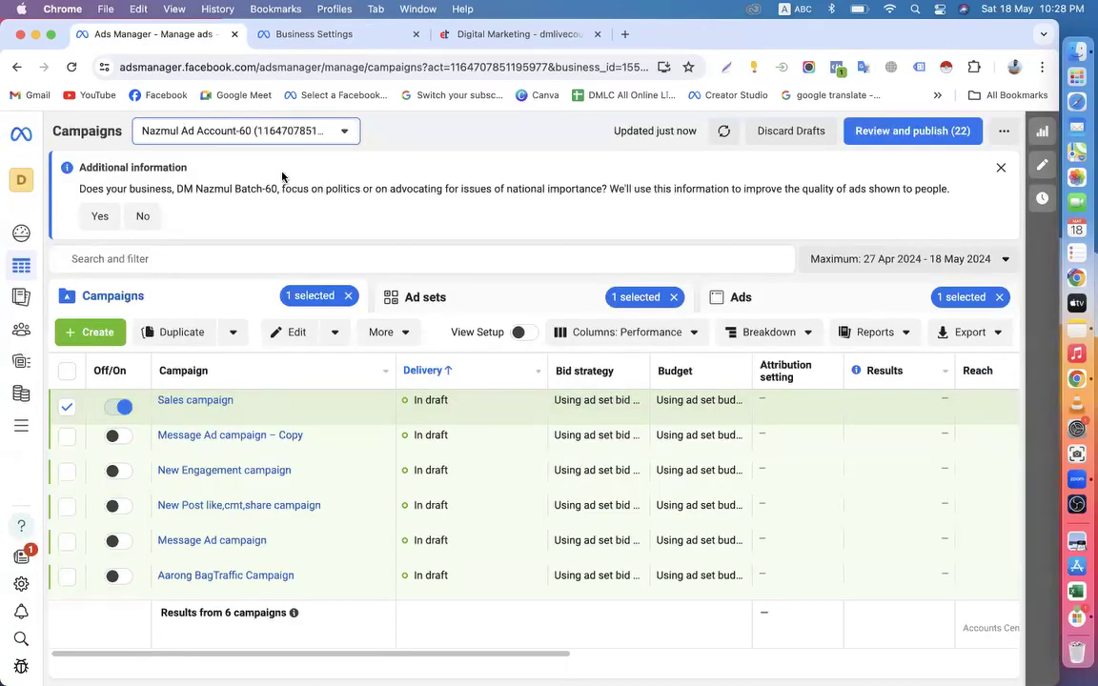
left_click(64, 408)
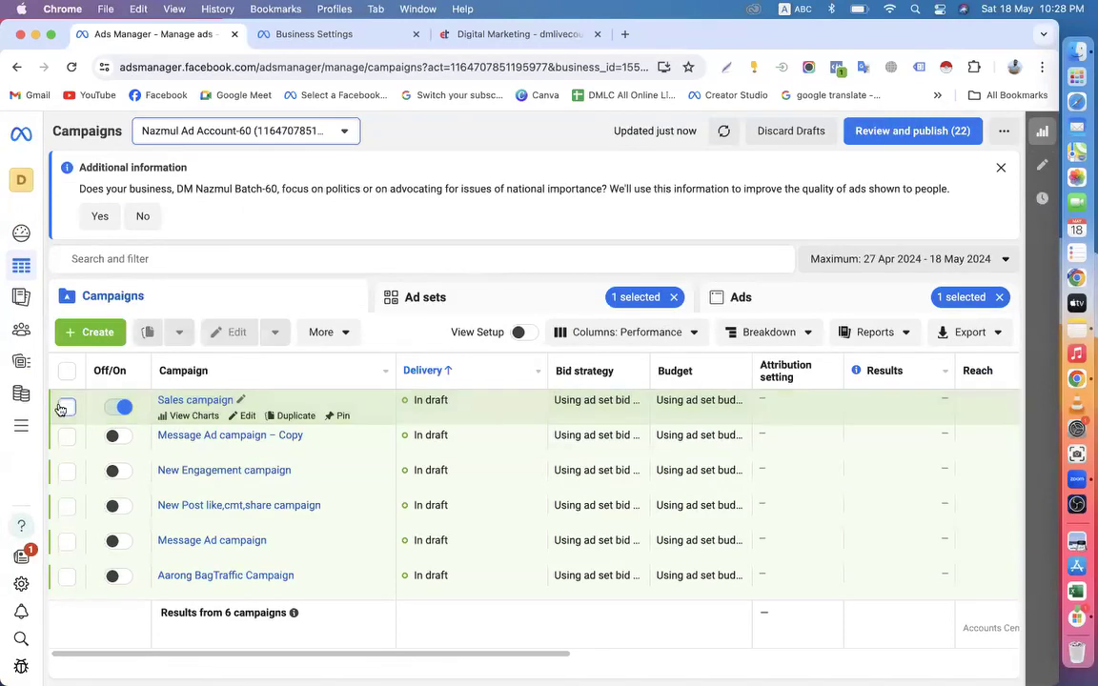
left_click(73, 68)
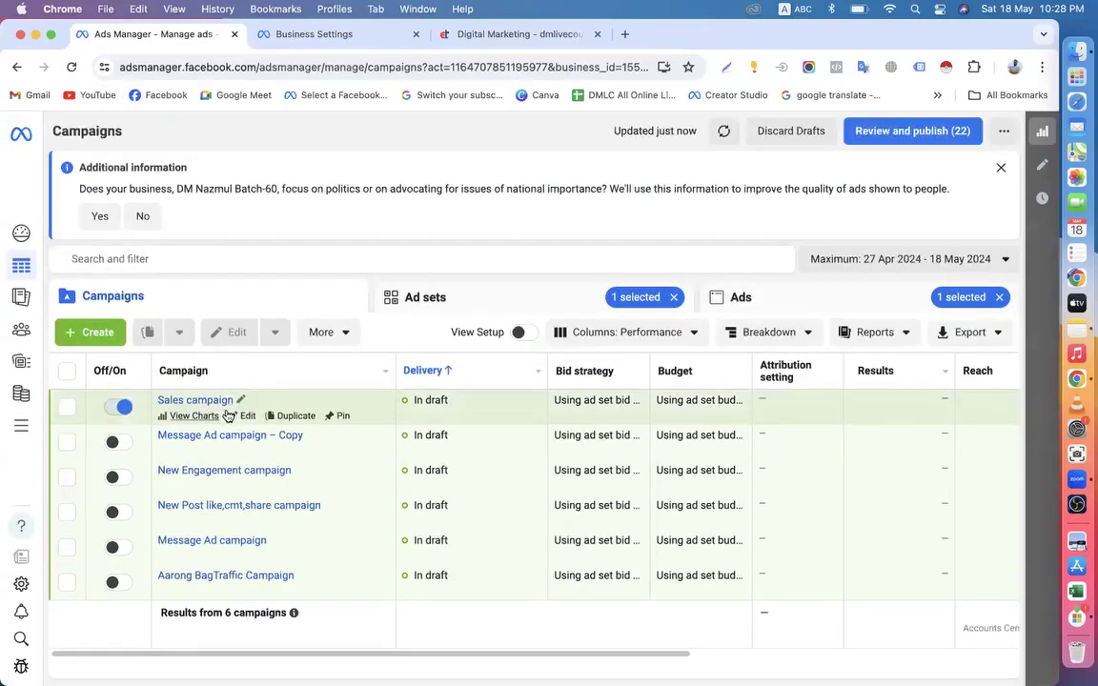
Reopen the Sales campaign's New Sales ad set for editing and choose batch 60 pixel as its pixel
left_click(246, 418)
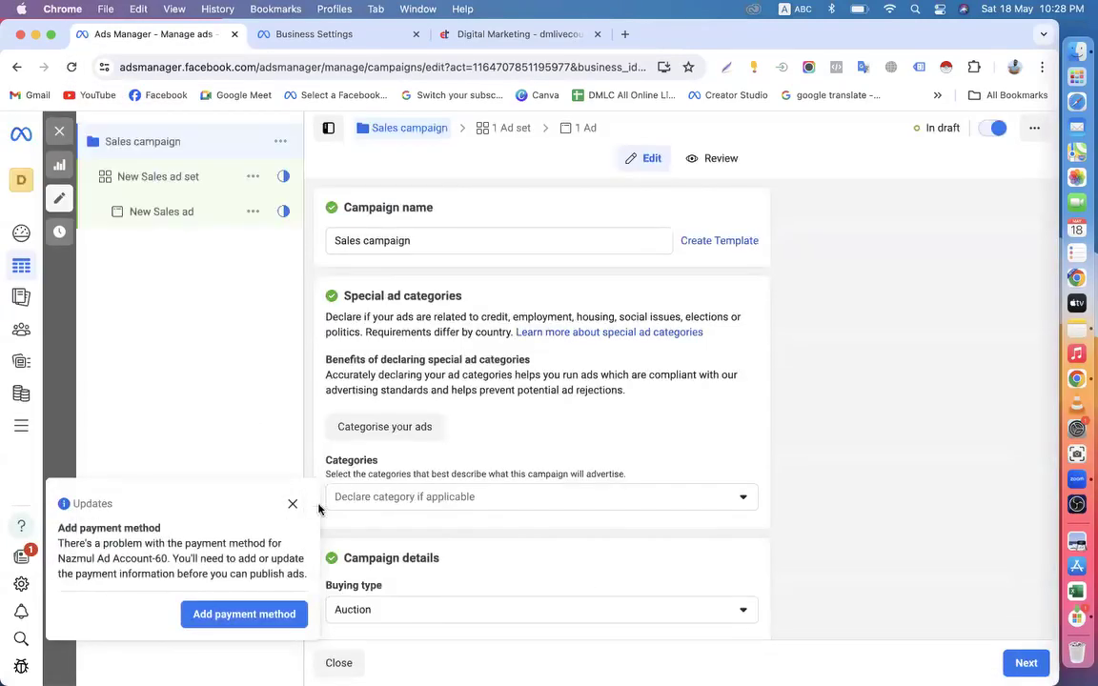
left_click(296, 505)
left_click(164, 179)
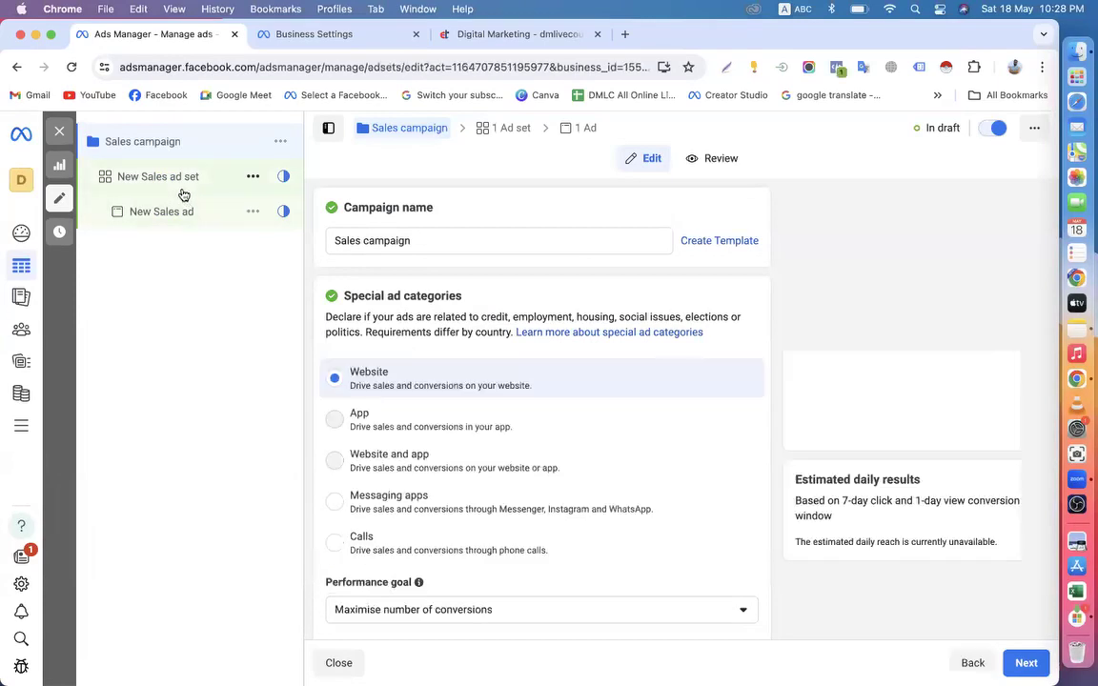
scroll(408, 392, "down", 2)
scroll(408, 399, "down", 2)
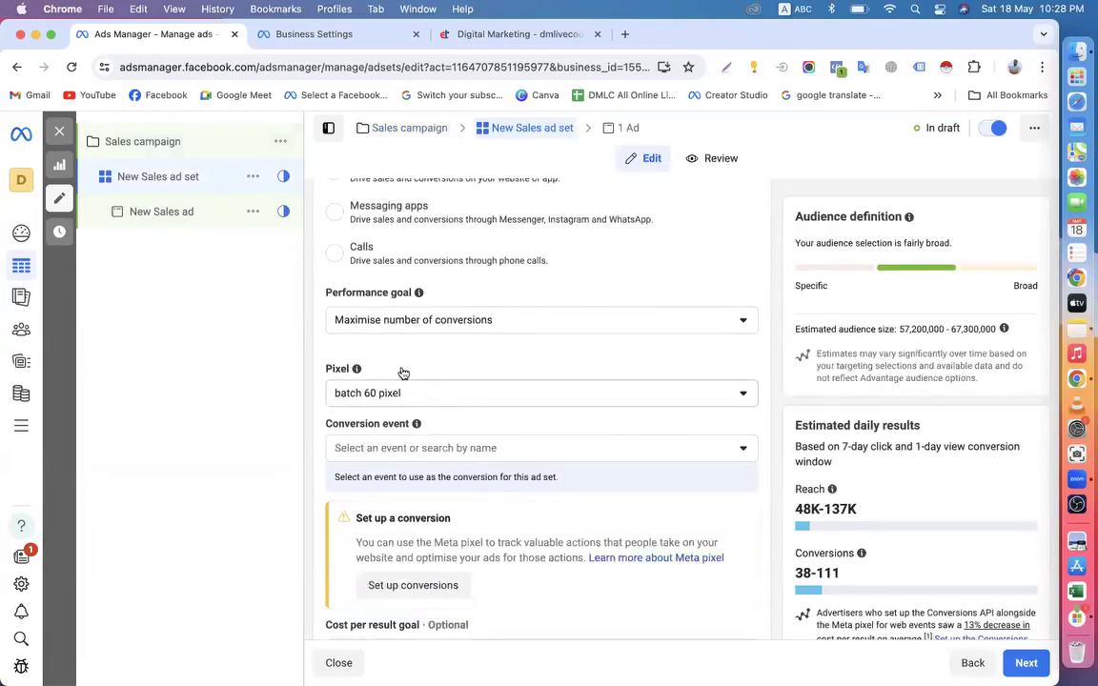
scroll(401, 372, "down", 1)
left_click(400, 305)
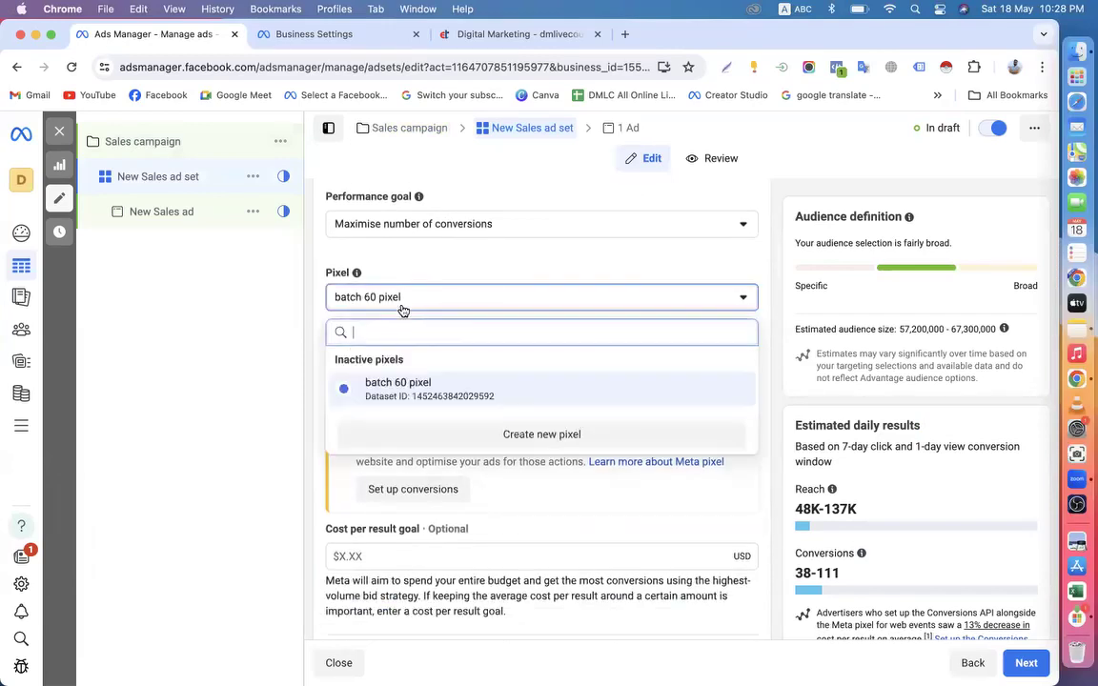
left_click(400, 393)
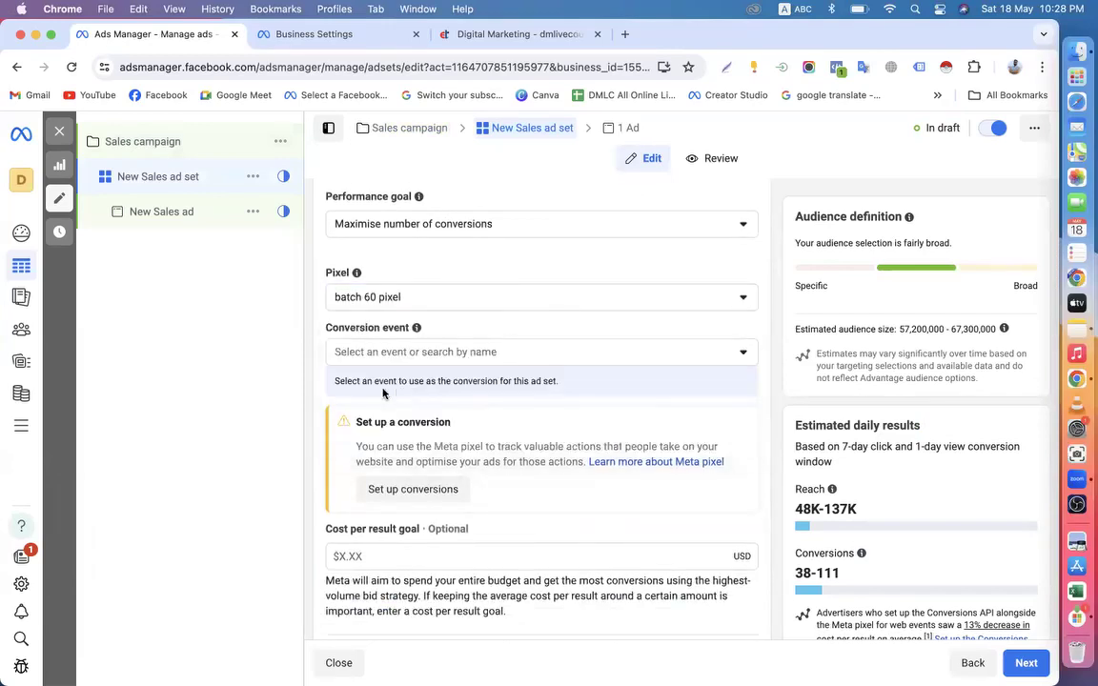
left_click(407, 301)
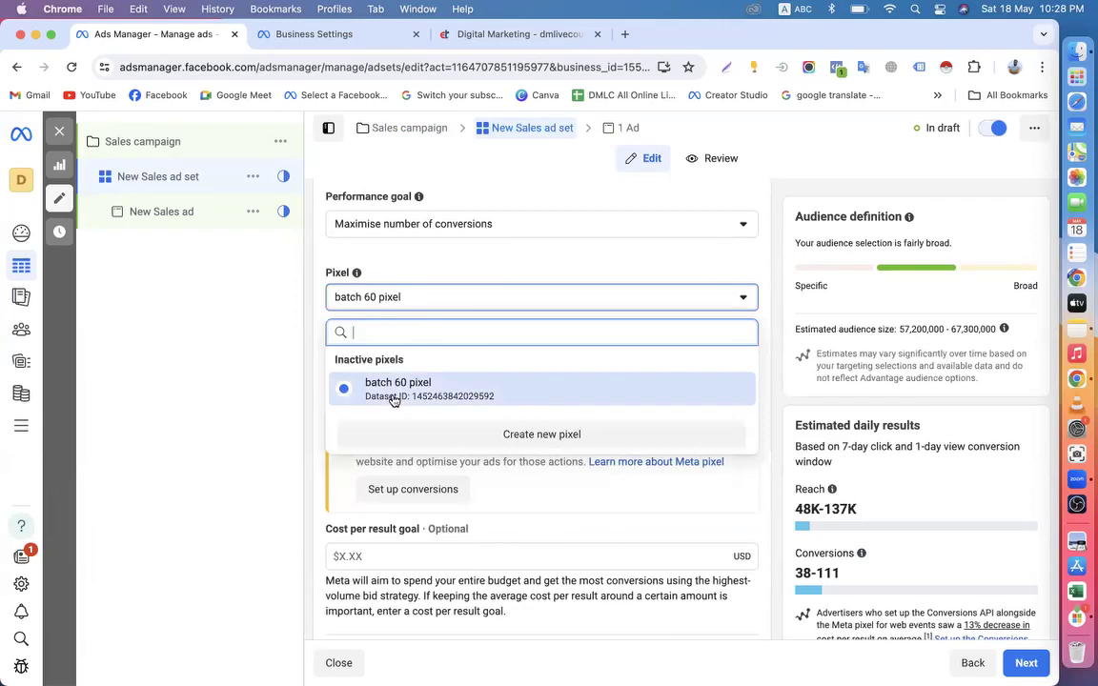
Compare the connected assets and people of the batch 60 pixel, Another test and sadfgfhhgfdsa datasets in Business Settings, and return to the ad set's pixel choices
left_click(319, 36)
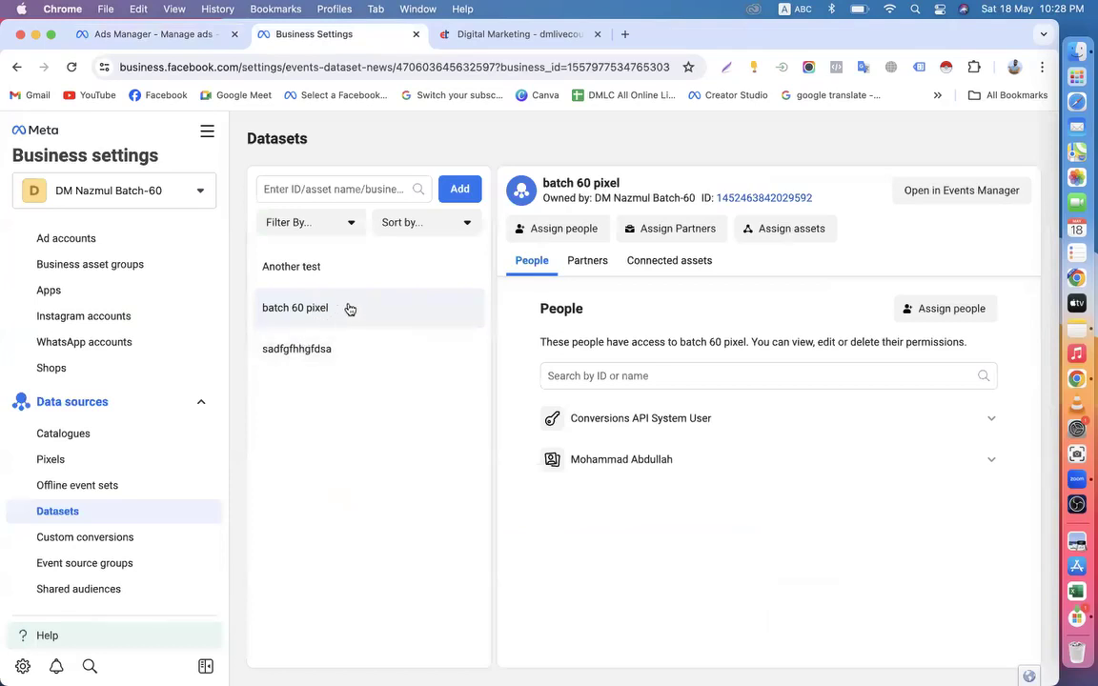
left_click(692, 260)
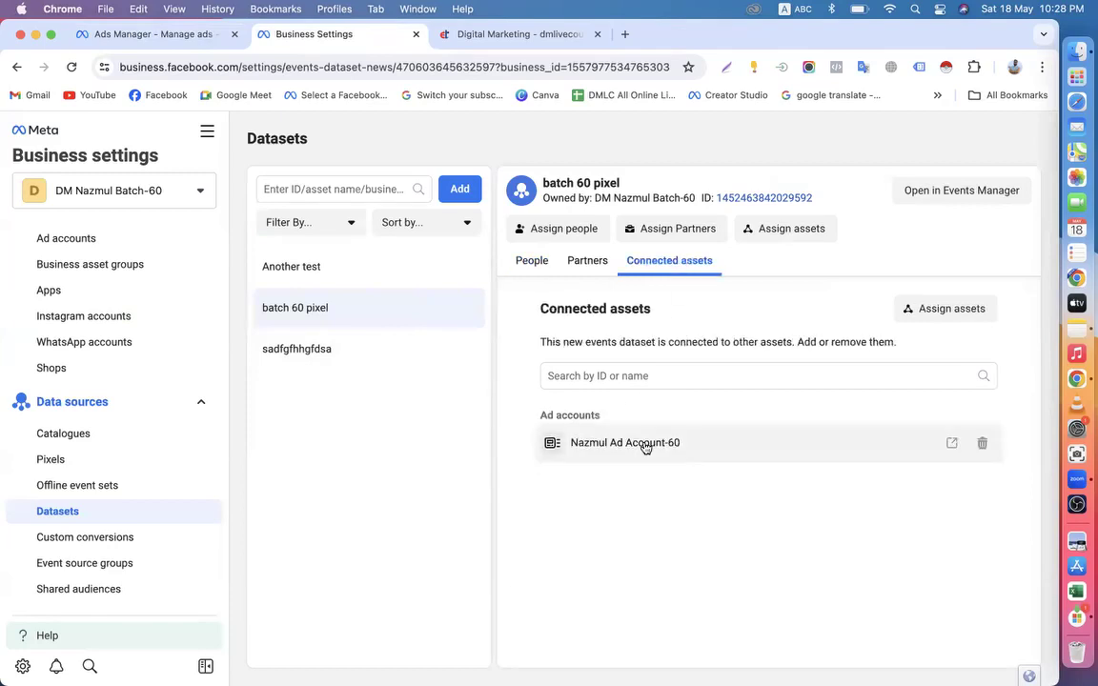
left_click(315, 282)
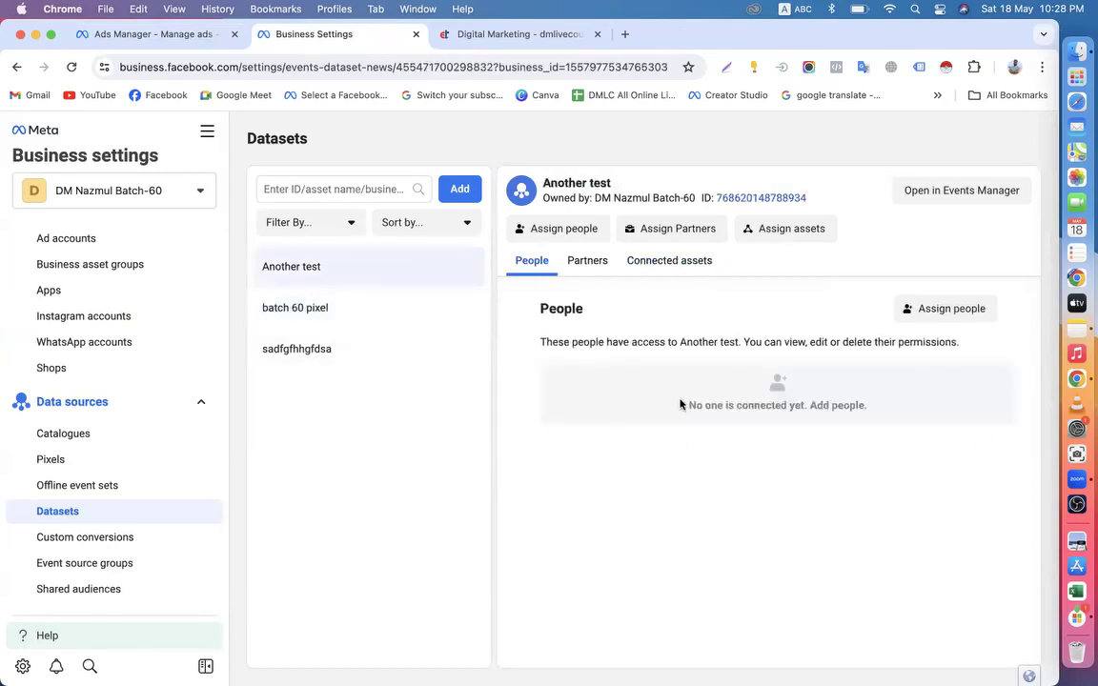
left_click(658, 263)
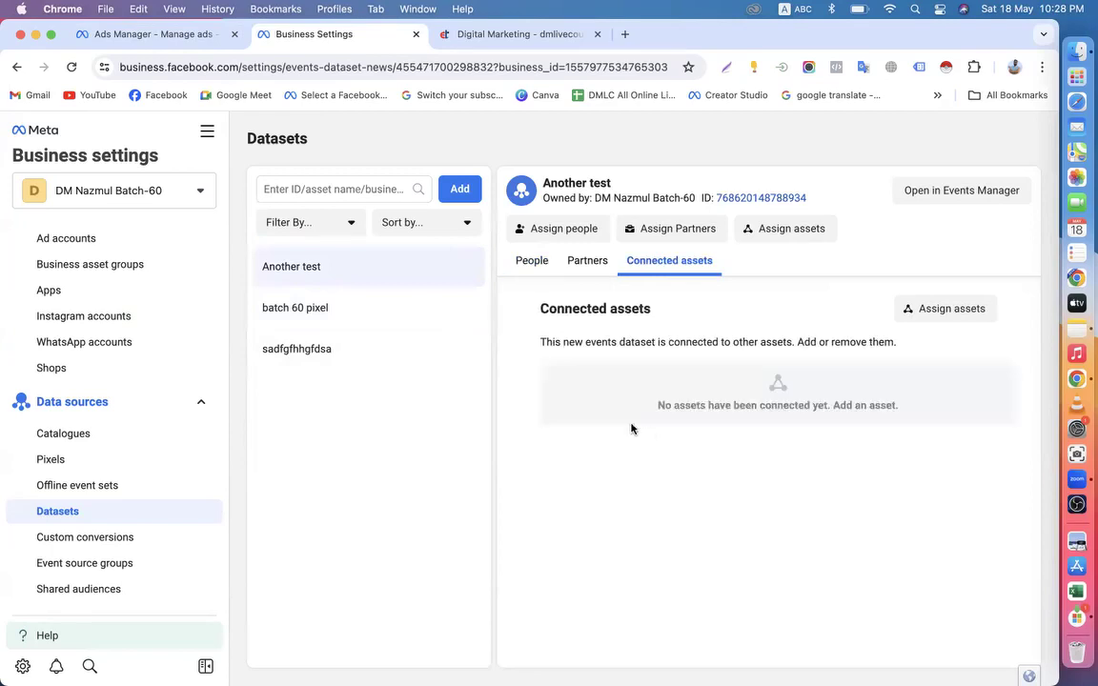
left_click(532, 262)
left_click(304, 351)
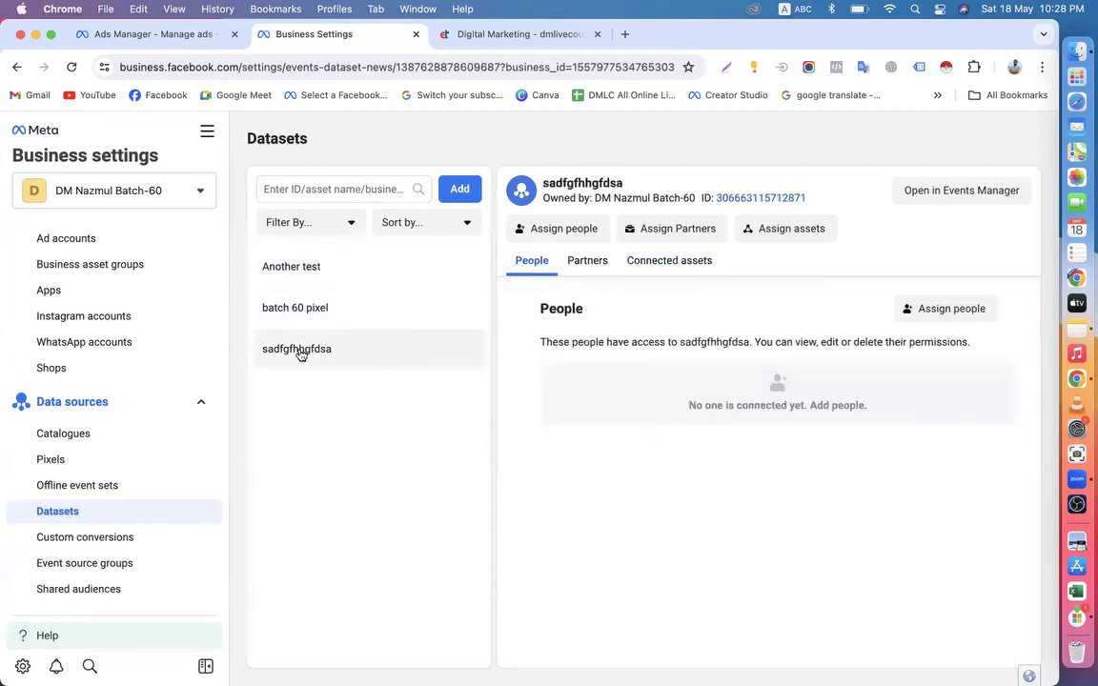
left_click(673, 271)
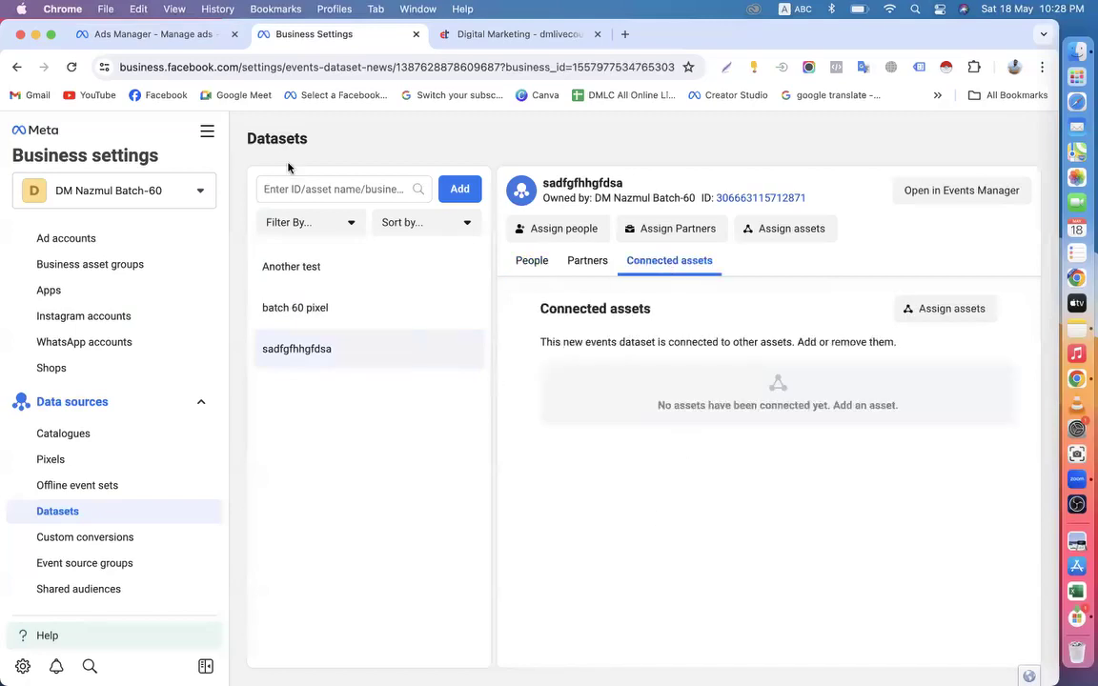
left_click(153, 33)
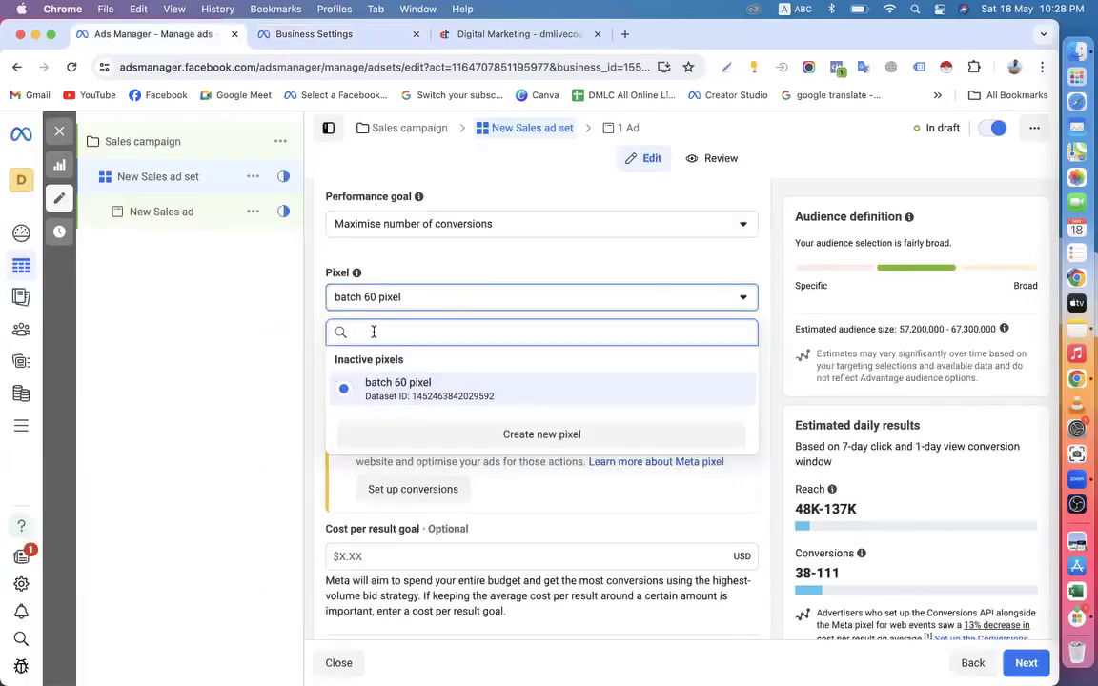
Assign the last listed person to the Another test dataset in Business Settings with full control to manage the events dataset
left_click(324, 35)
left_click(307, 268)
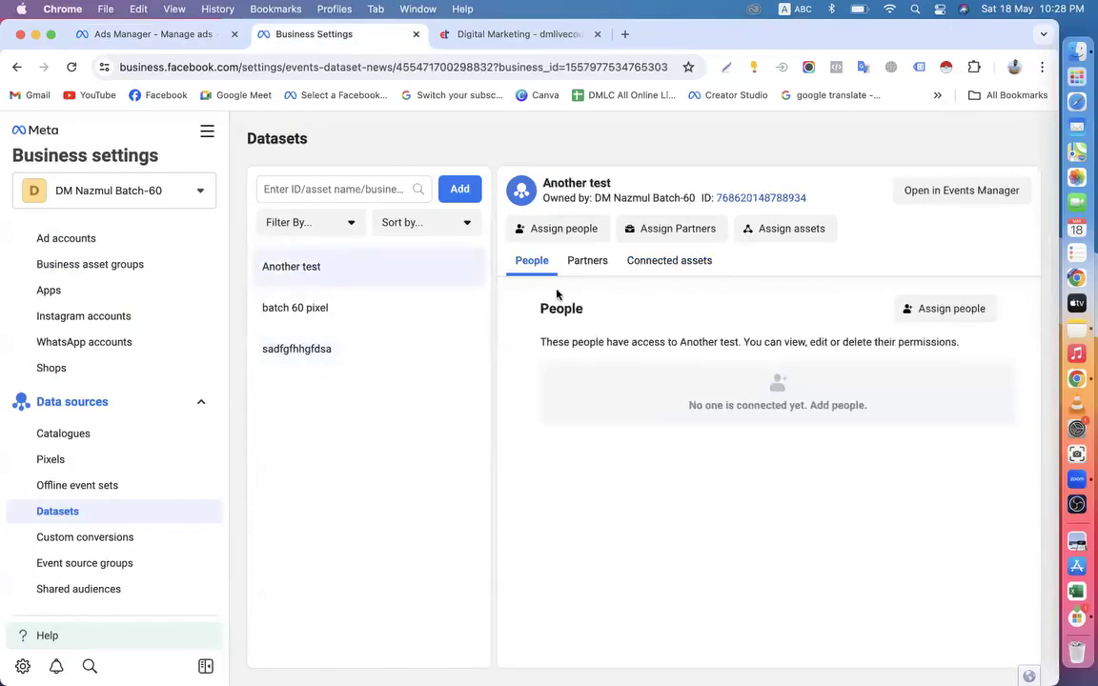
left_click(558, 232)
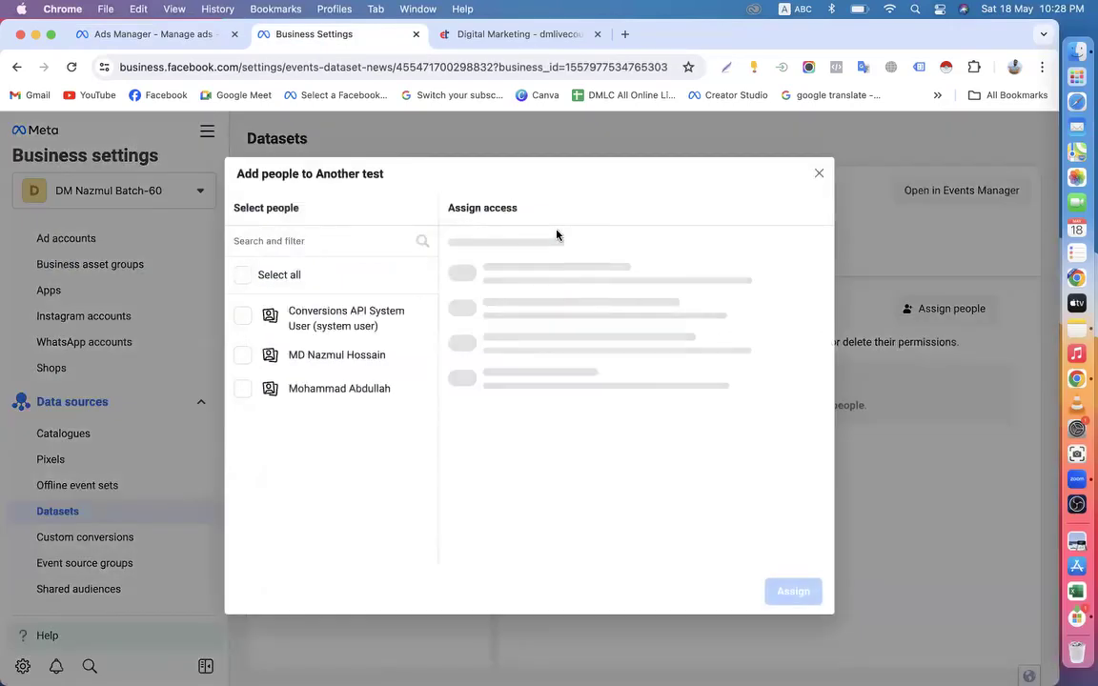
left_click(306, 399)
left_click(463, 350)
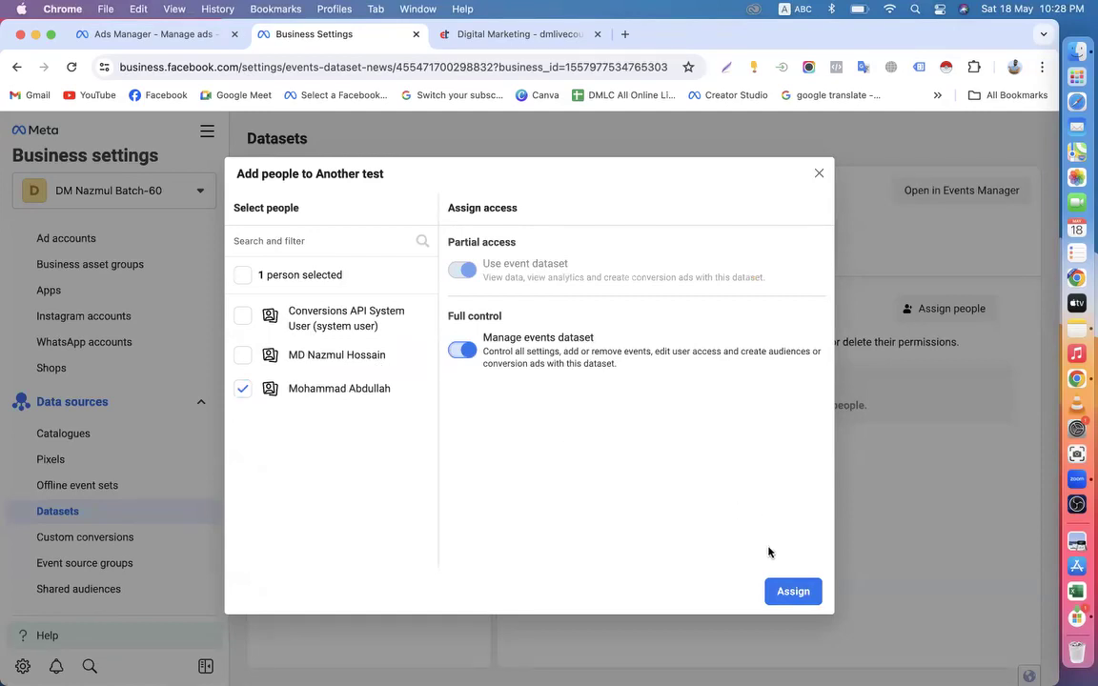
left_click(806, 592)
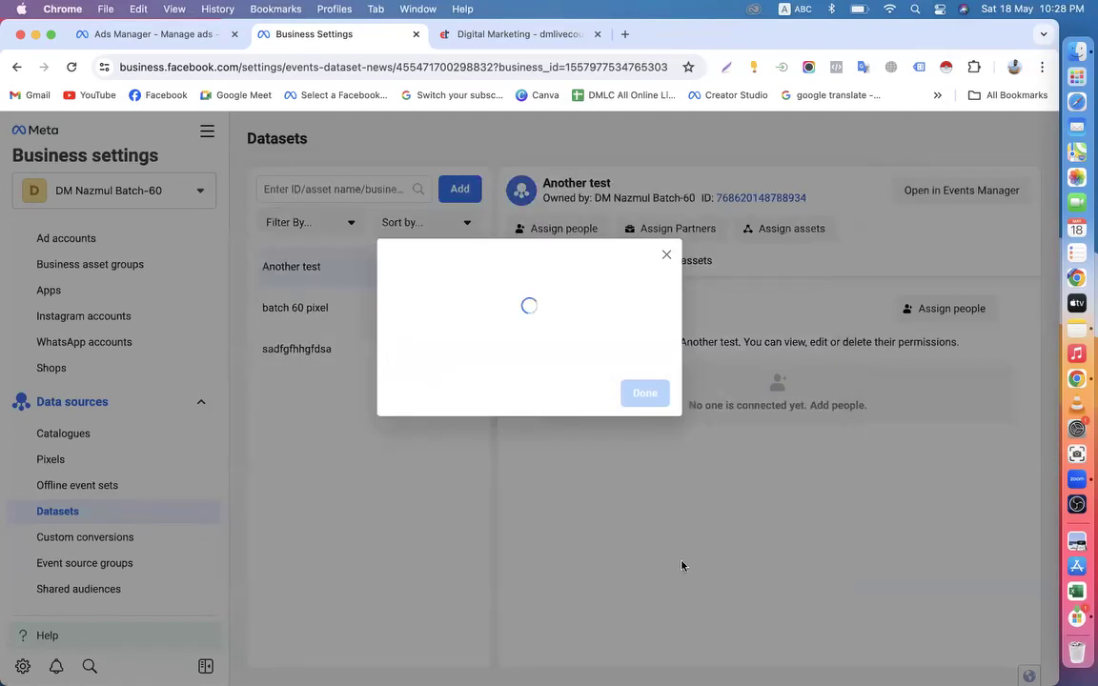
left_click(642, 369)
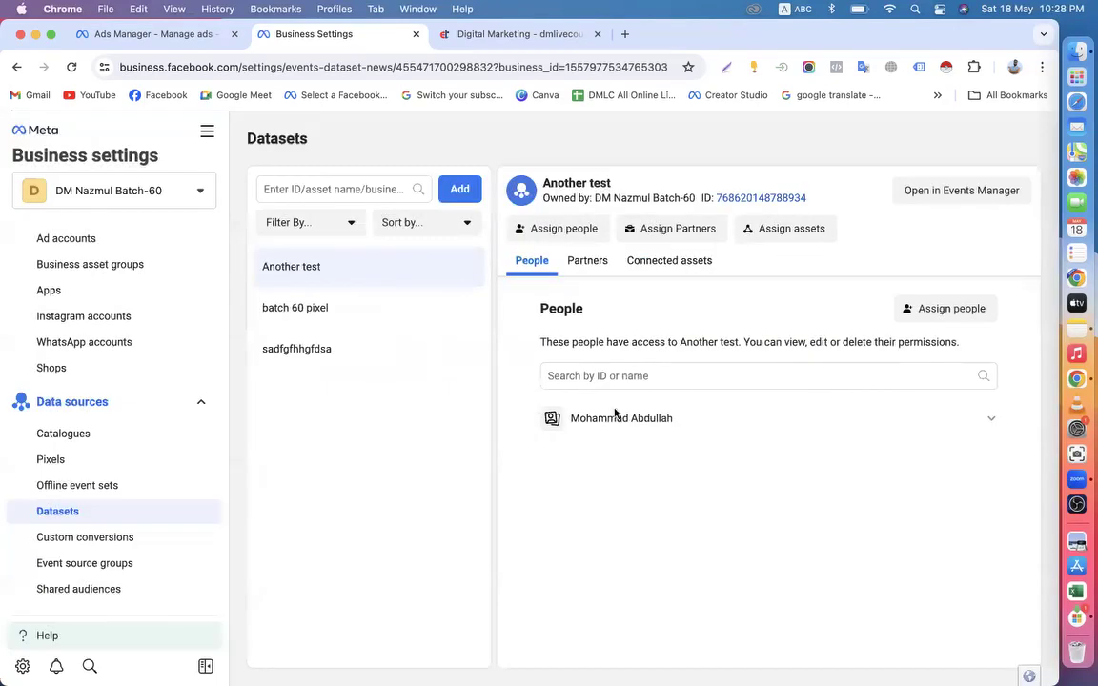
Assign the portfolio's listed ad account to the Another test dataset as a connected asset
left_click(789, 230)
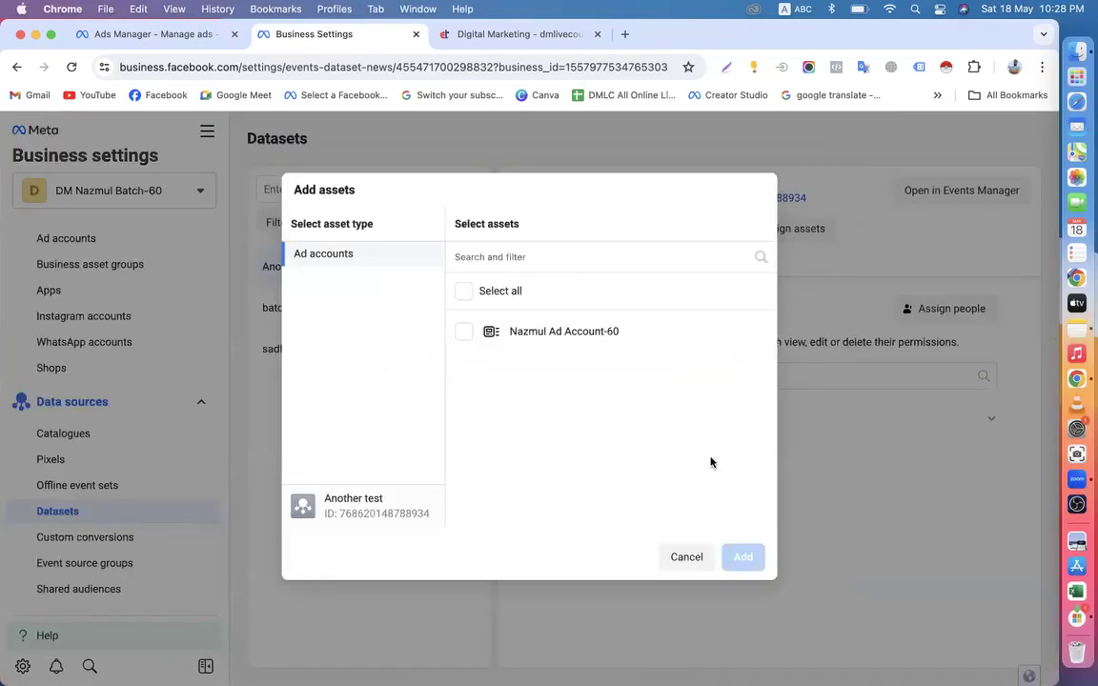
left_click(685, 556)
left_click(781, 238)
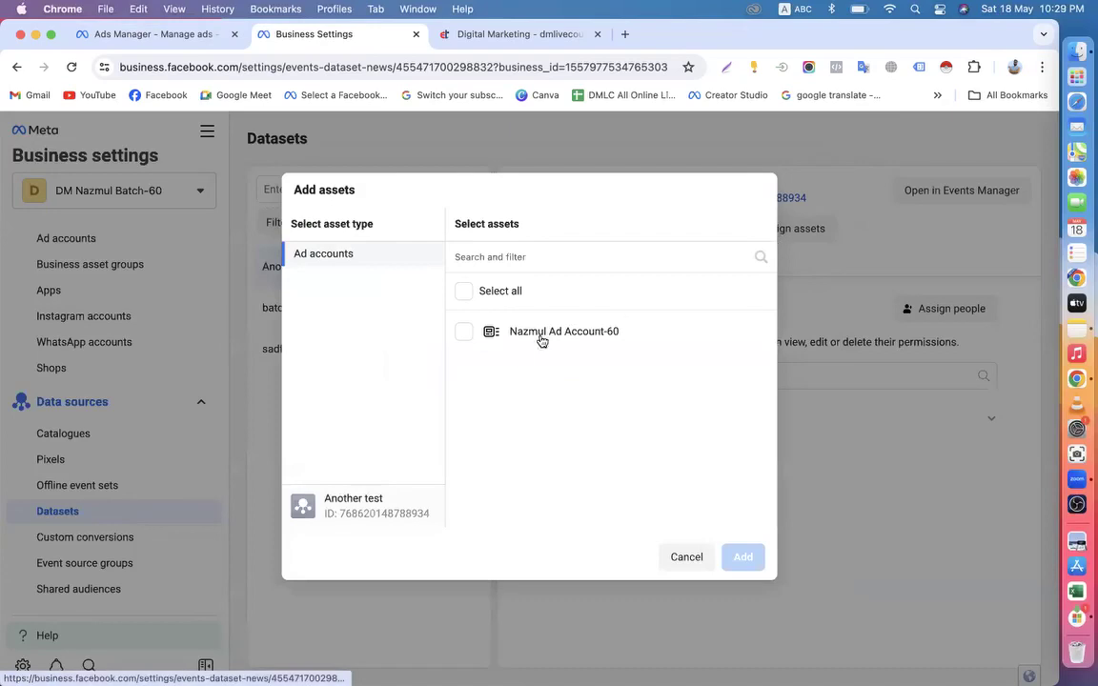
left_click(488, 338)
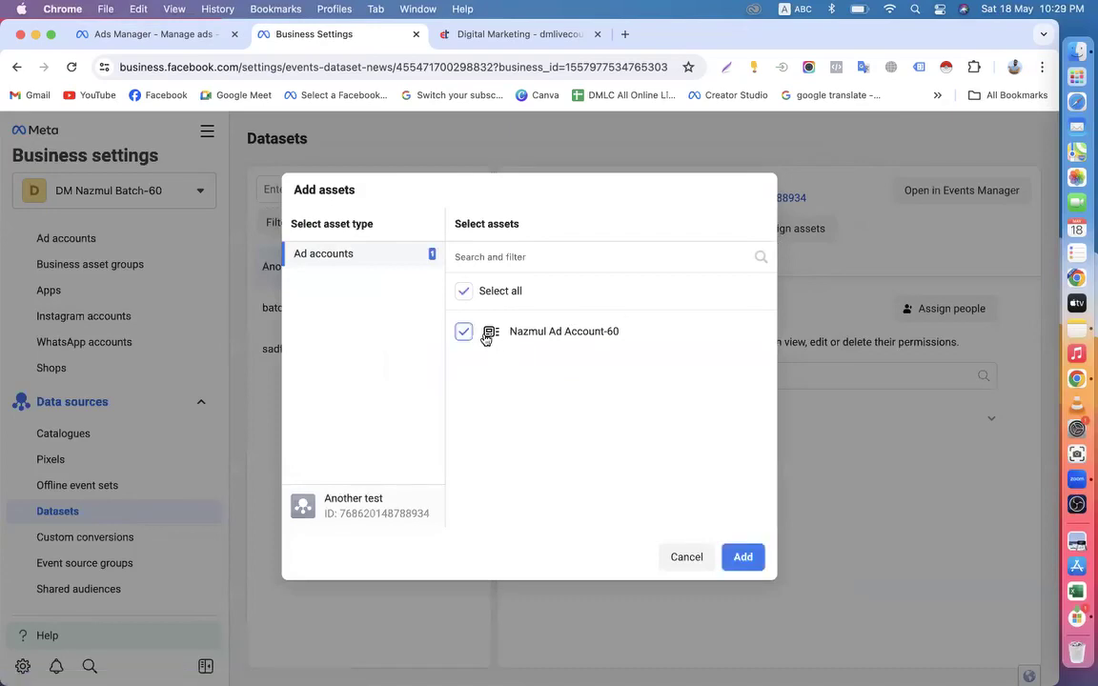
left_click(755, 557)
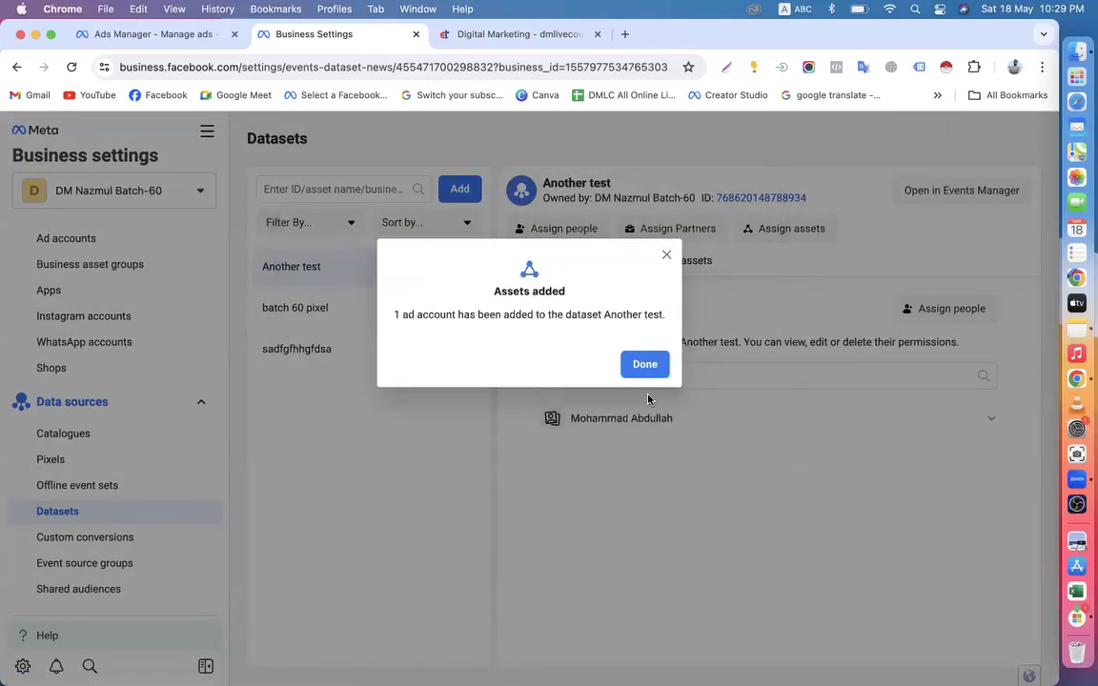
left_click(642, 363)
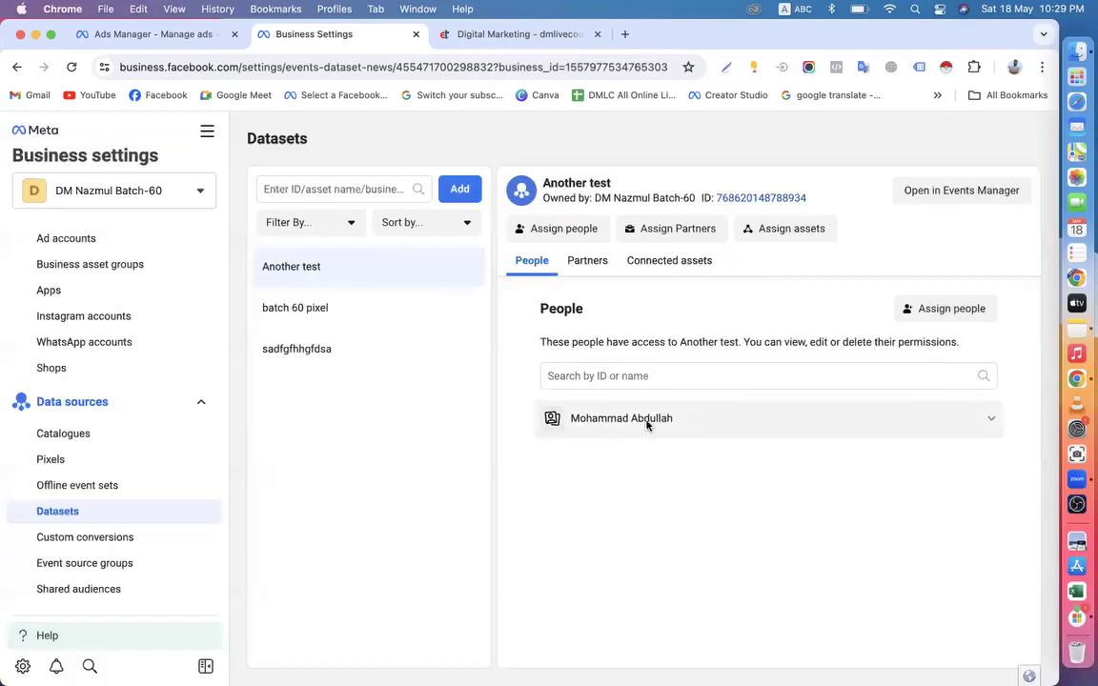
Recheck the people on the batch 60 pixel and Another test datasets, and review the pixels available in the New Sales ad set in Ads Manager
left_click(317, 313)
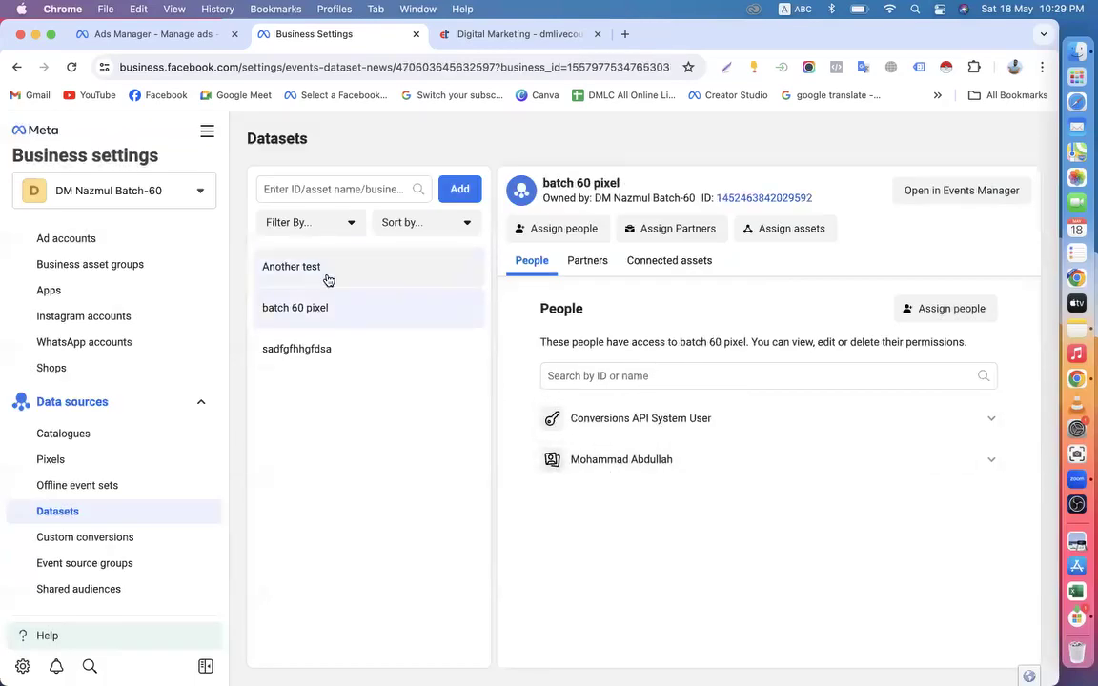
left_click(318, 273)
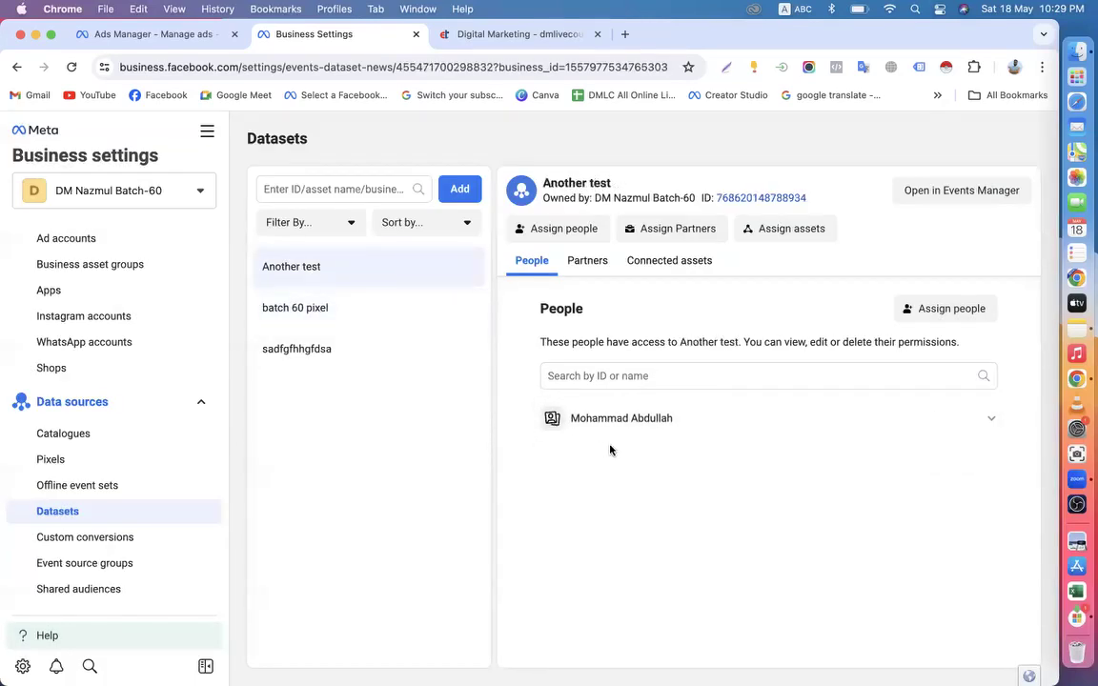
left_click(176, 33)
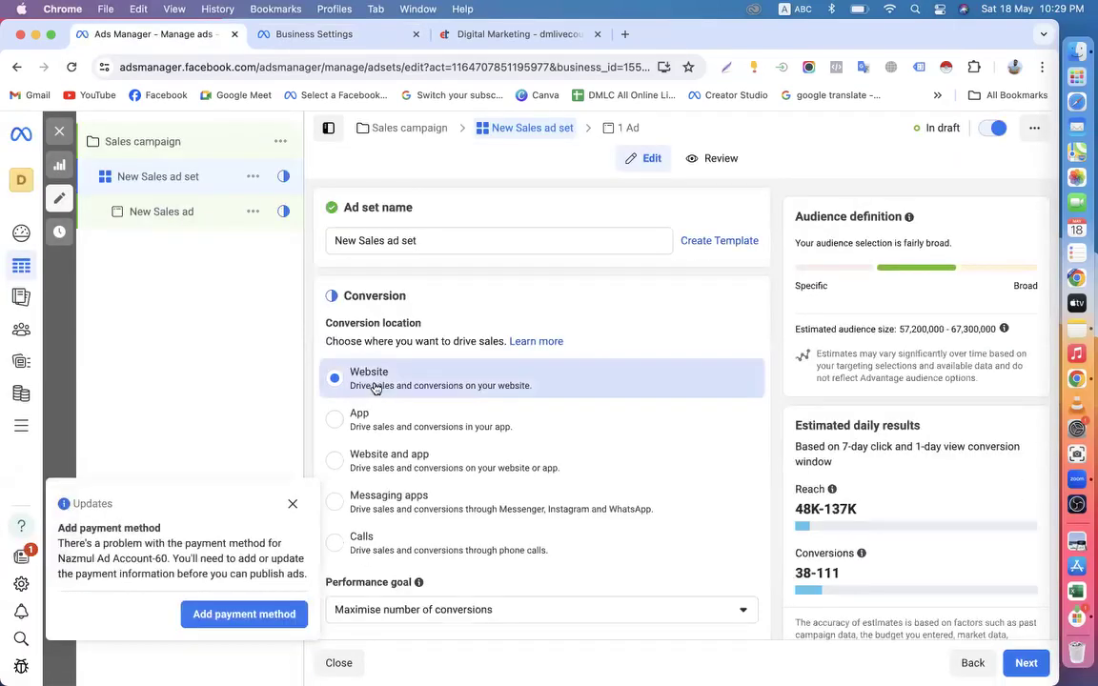
left_click(293, 504)
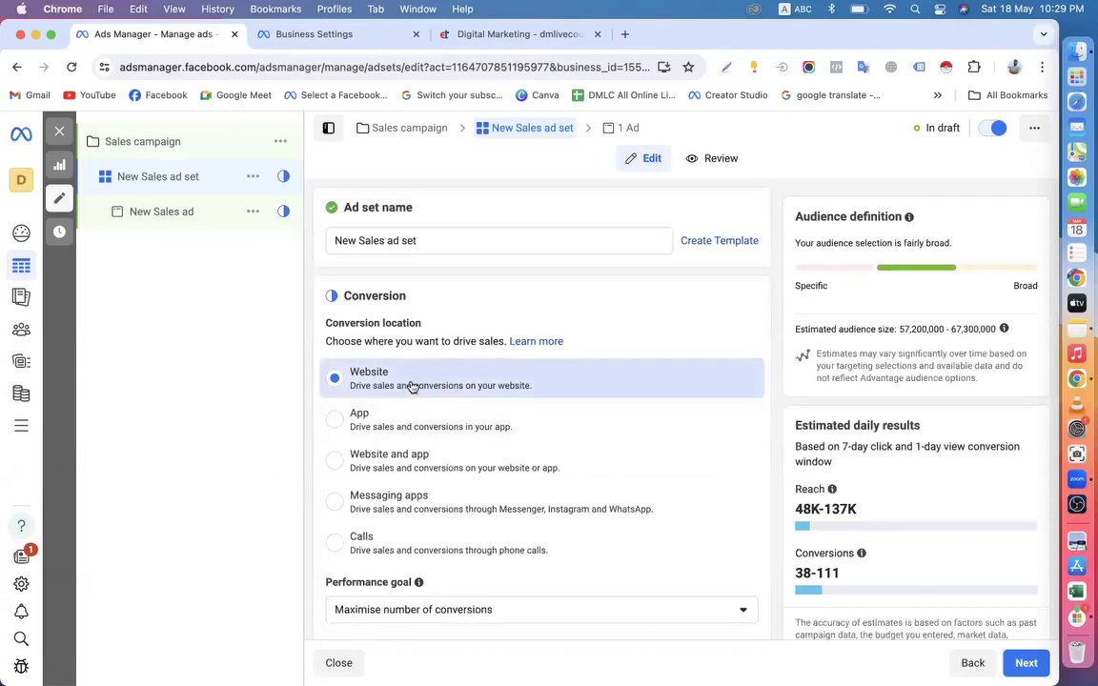
left_click_drag(325, 323, 425, 323)
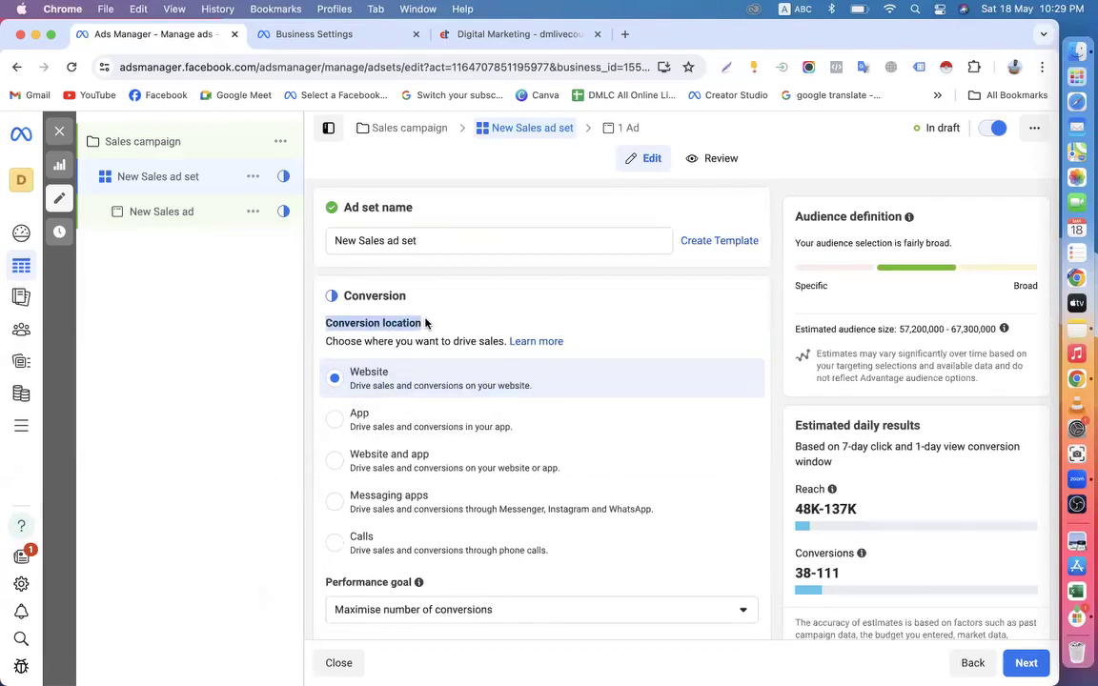
left_click(498, 34)
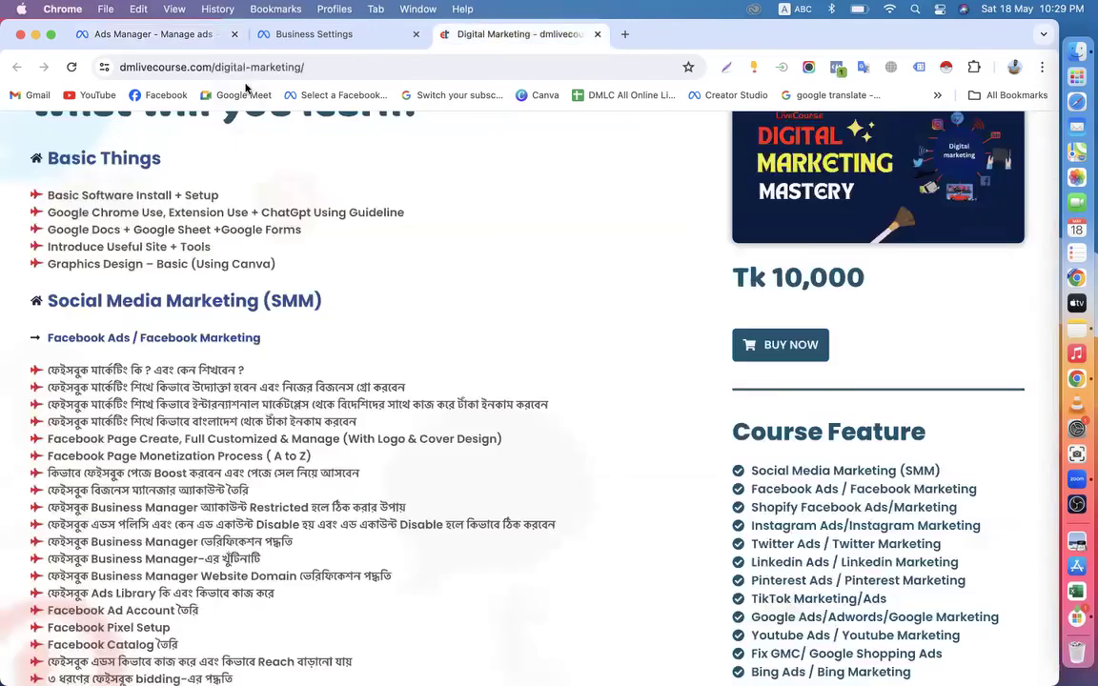
left_click(176, 37)
scroll(430, 437, "down", 3)
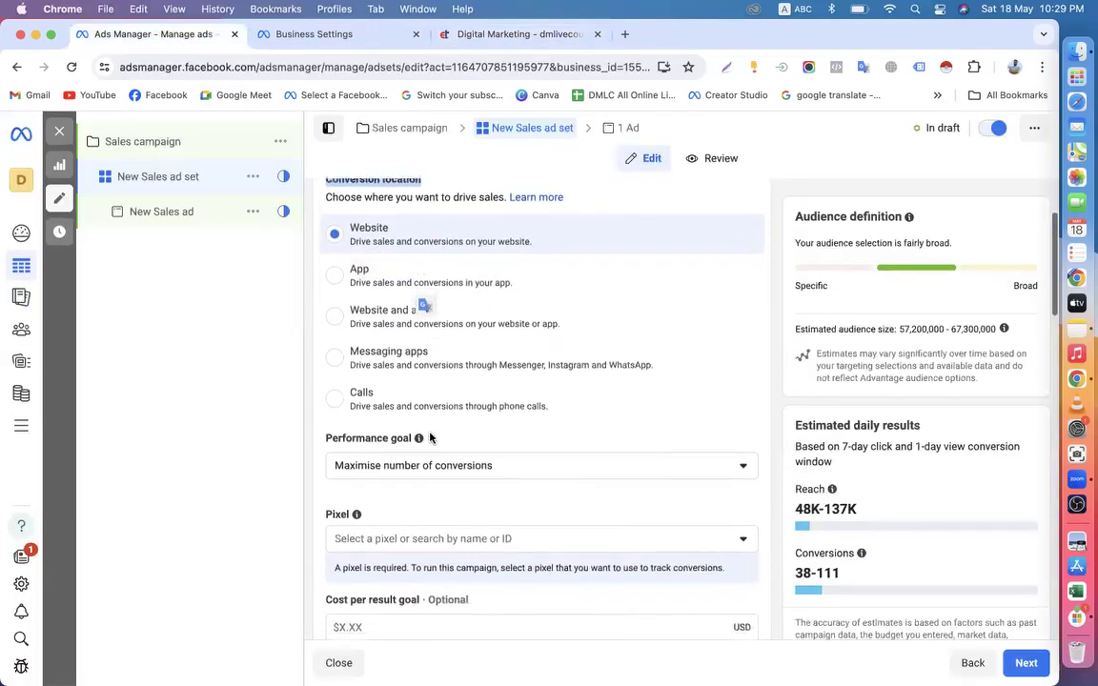
scroll(430, 438, "down", 2)
left_click(379, 431)
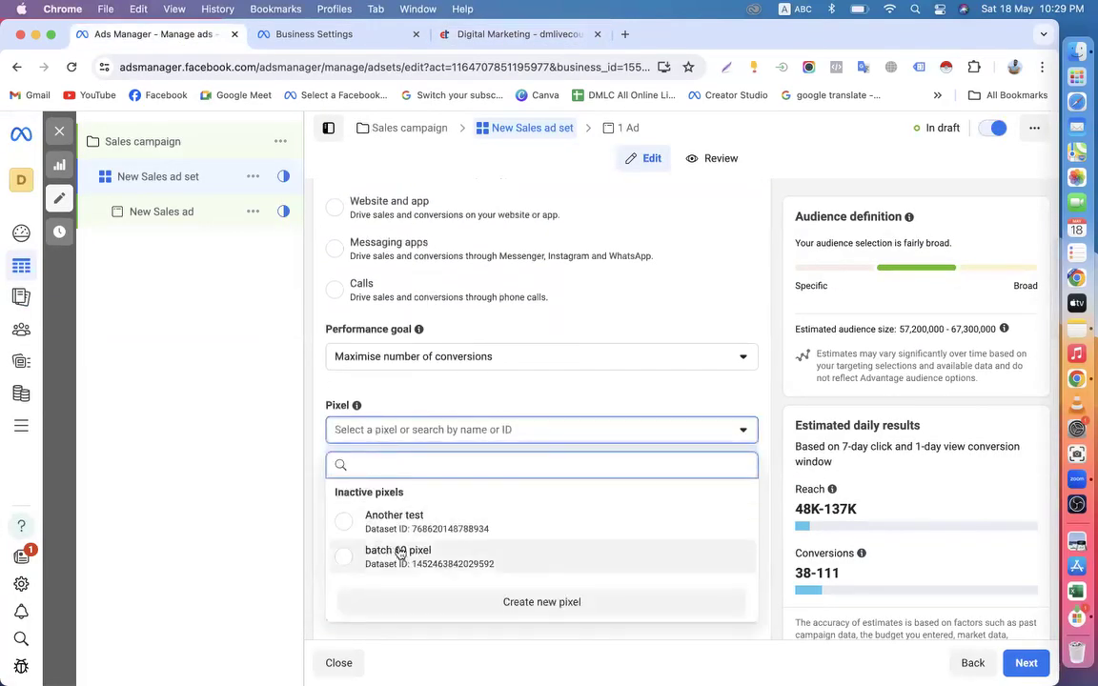
Compare the people assigned to the Another test, batch 60 pixel and sadfgfhhgfdsa datasets in Business Settings
scroll(334, 437, "down", 3)
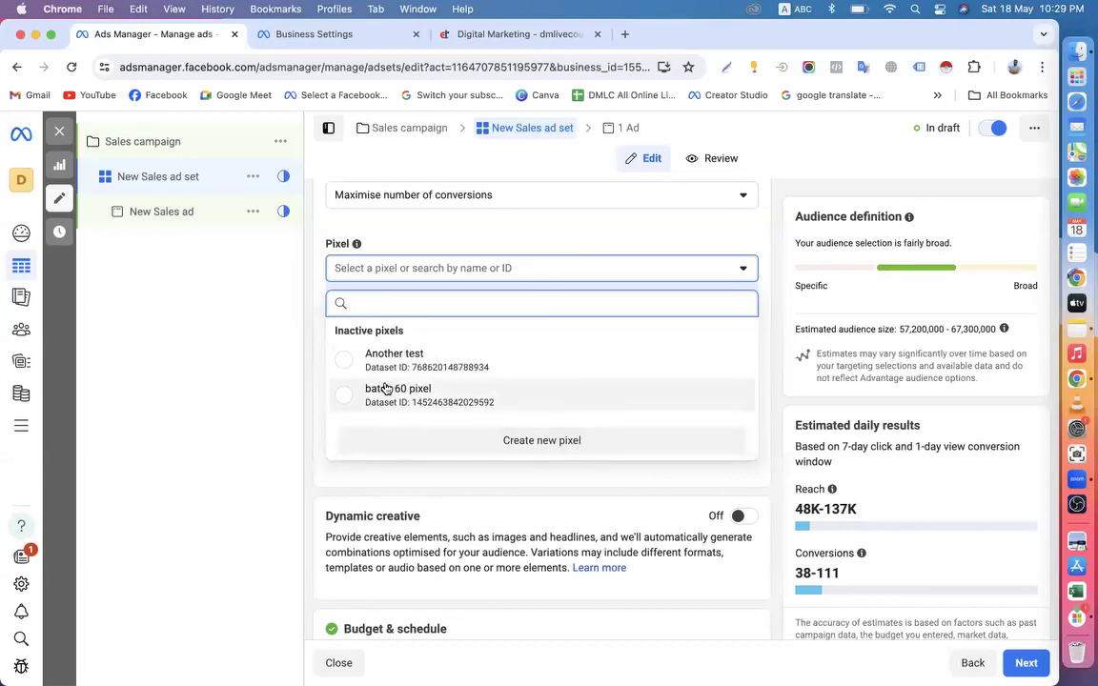
left_click(344, 42)
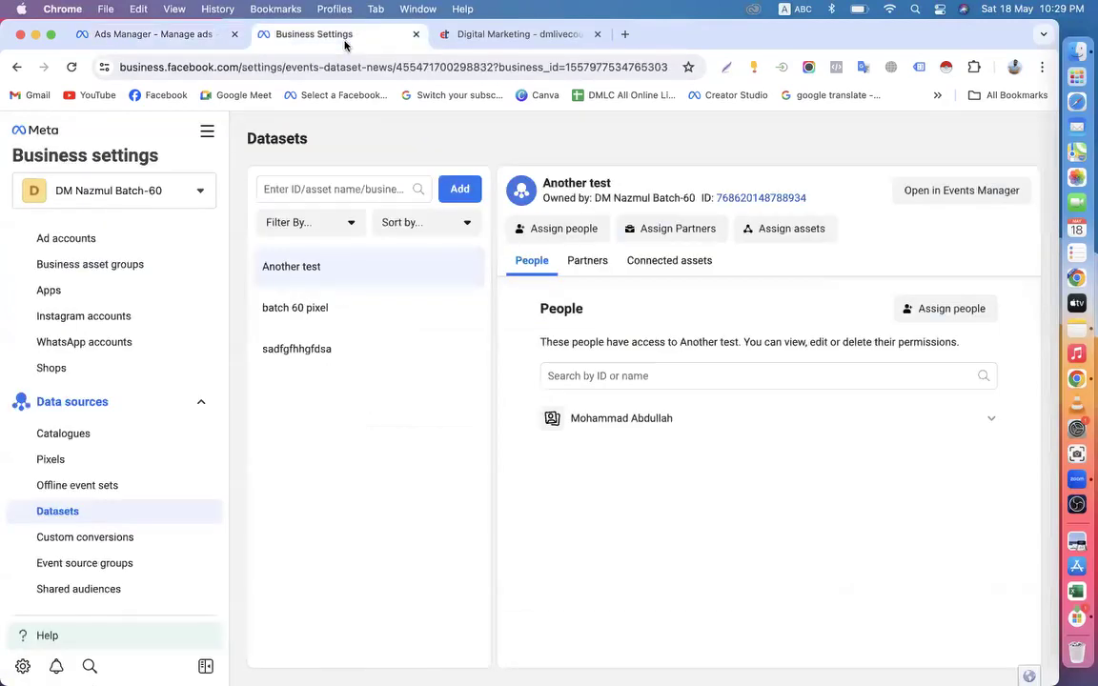
left_click(305, 326)
left_click(301, 355)
left_click(314, 300)
left_click(324, 257)
left_click(318, 315)
left_click(318, 353)
left_click(322, 310)
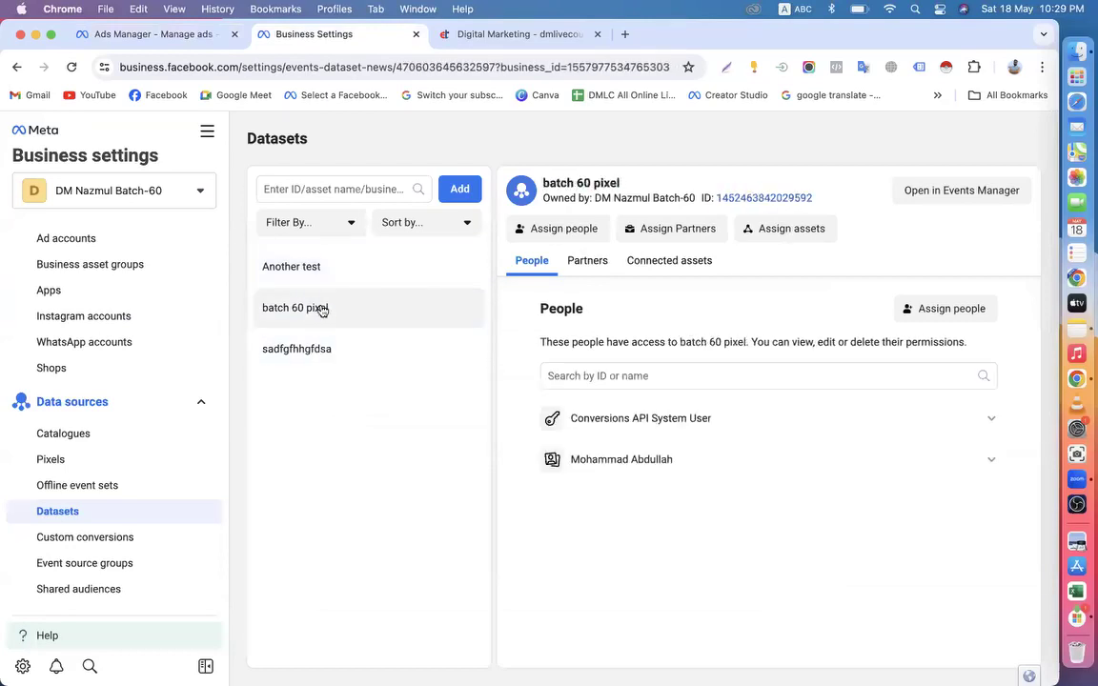
left_click(314, 264)
left_click(314, 310)
left_click(321, 353)
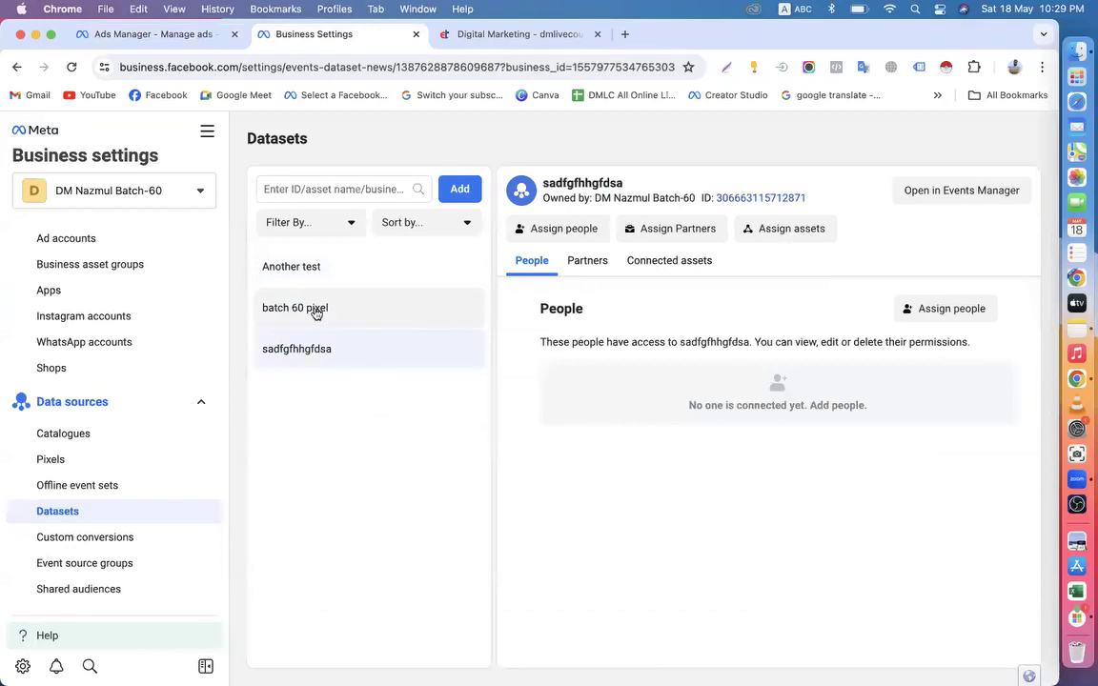
left_click(318, 310)
Open dmlcit.com in a new browser tab and look over its home page
left_click(475, 38)
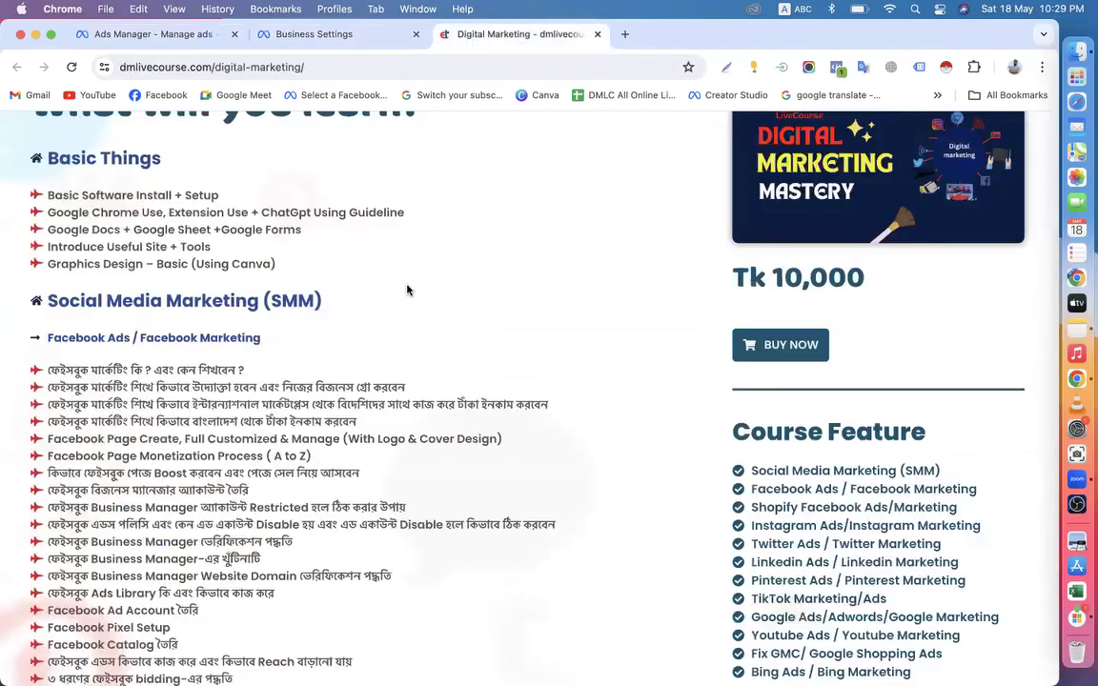
left_click(624, 33)
type("dm")
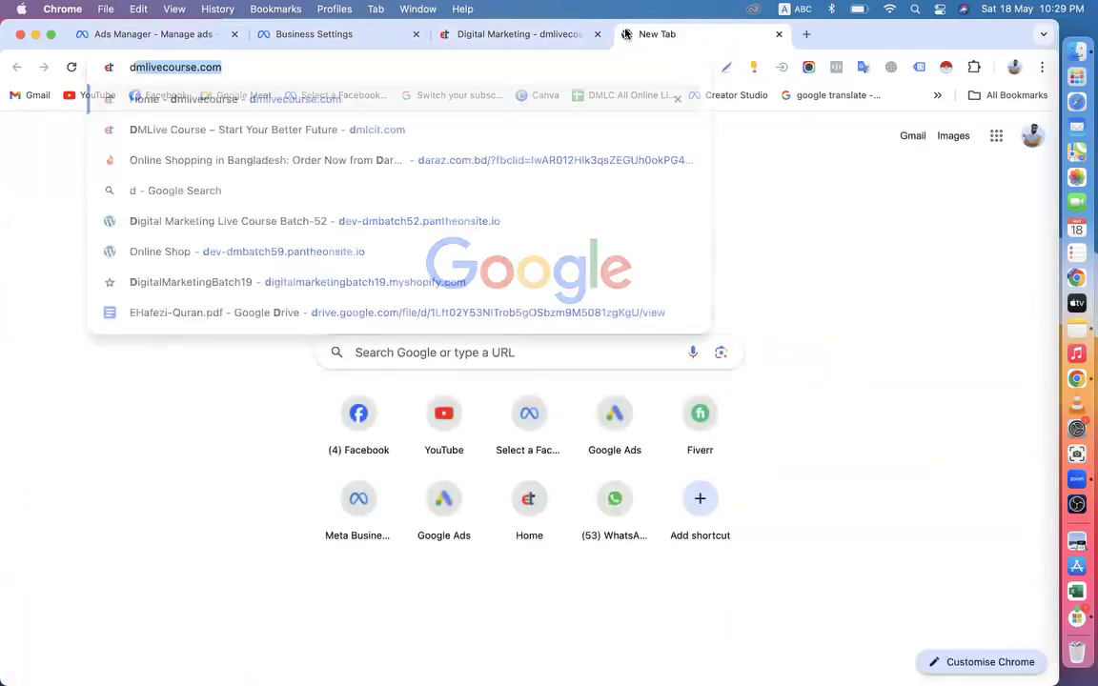
type("lc")
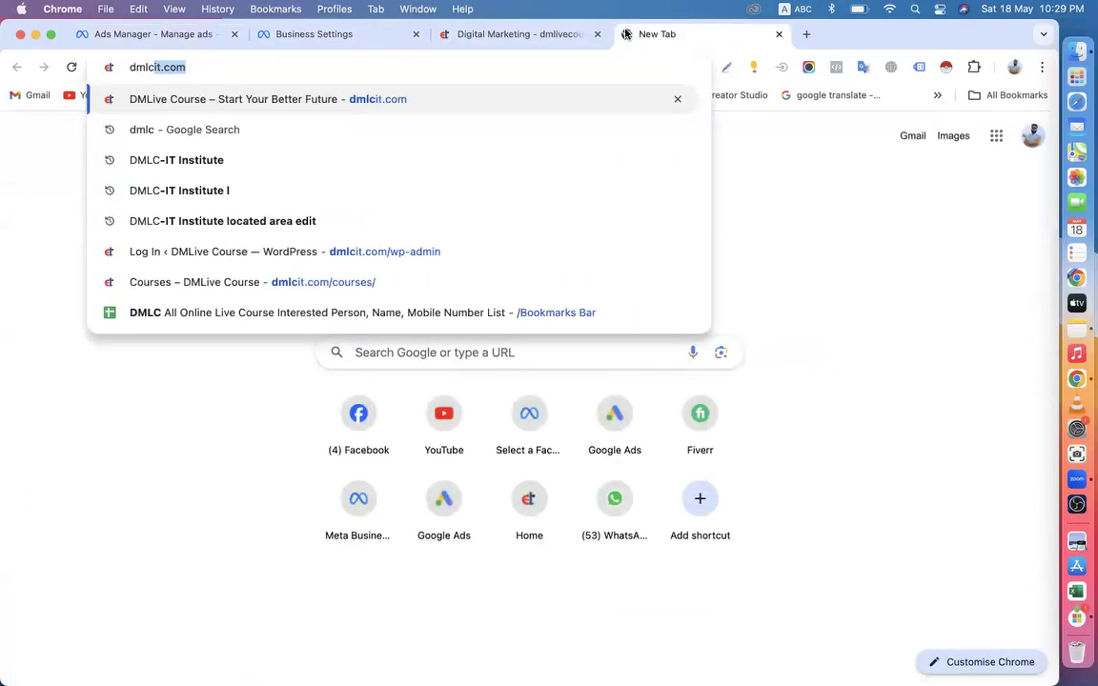
key("Return")
scroll(572, 398, "down", 7)
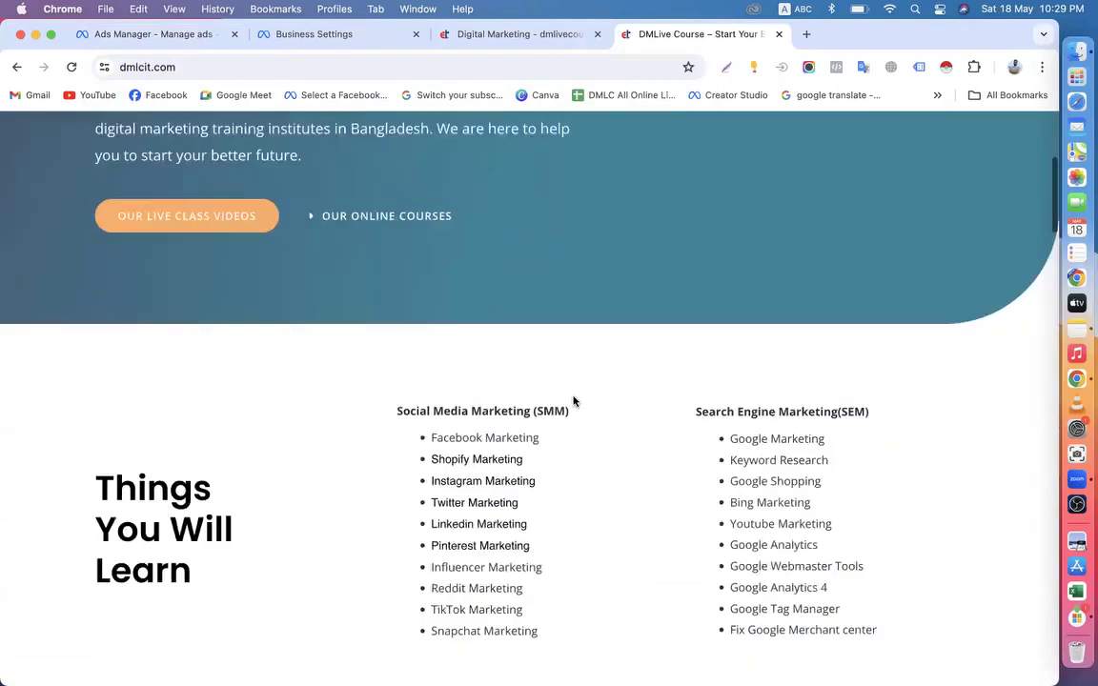
scroll(544, 381, "up", 6)
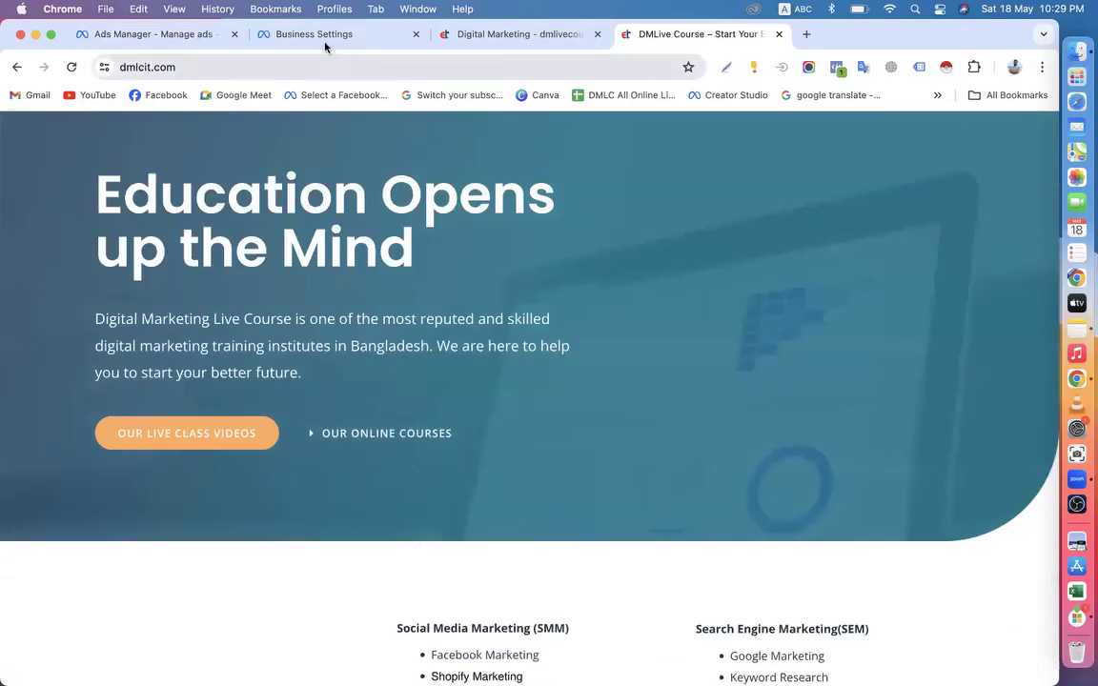
Review the Another test dataset in Business Settings alongside the course outline on the dmlivecourse.com digital marketing page
left_click(300, 36)
left_click(313, 263)
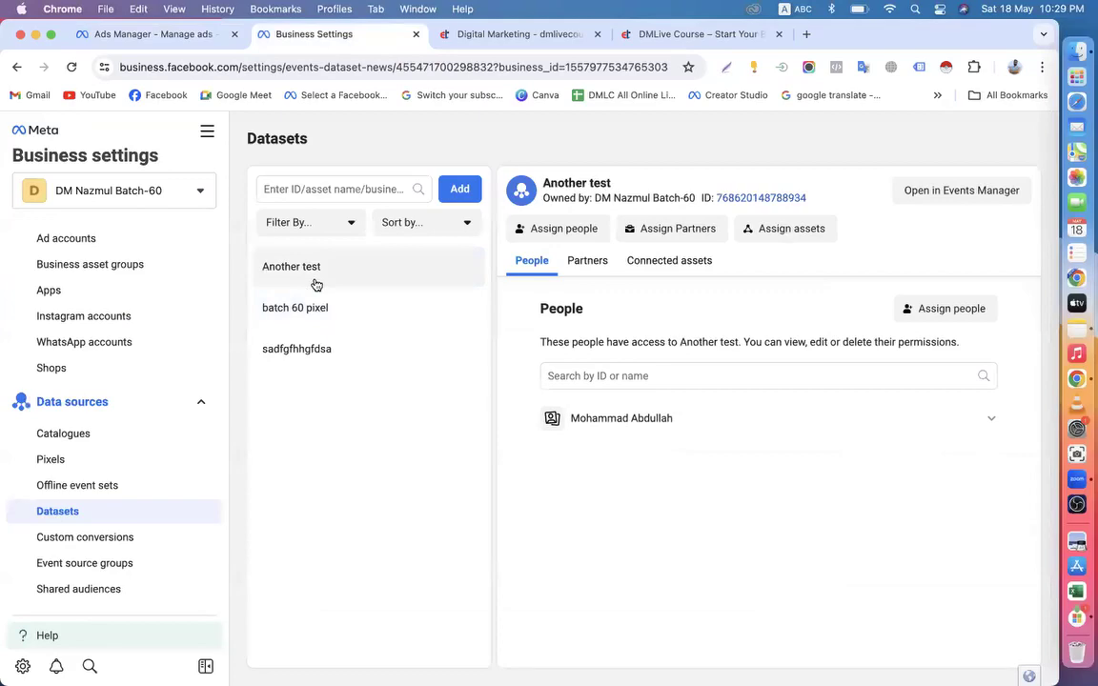
left_click(521, 33)
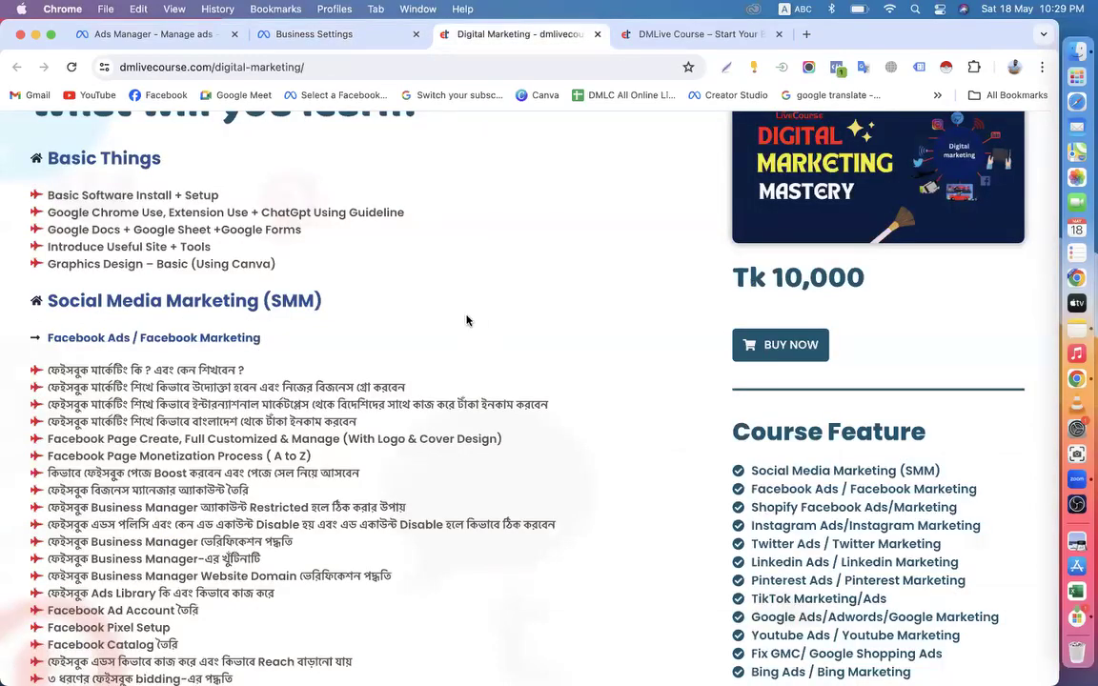
scroll(466, 321, "down", 5)
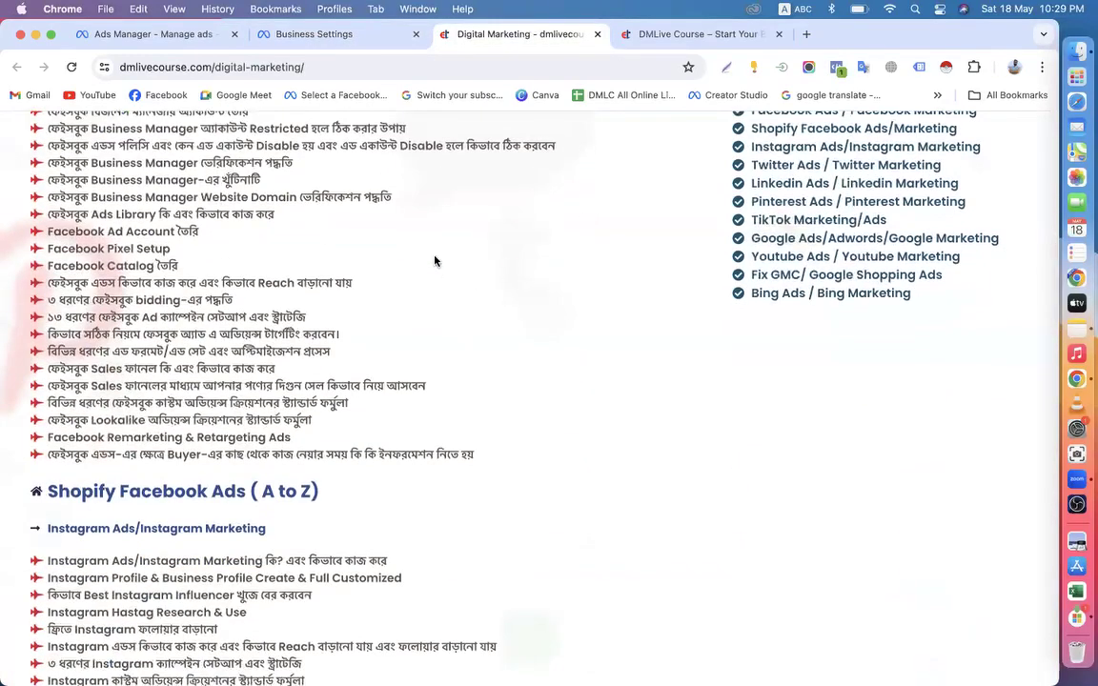
left_click(337, 38)
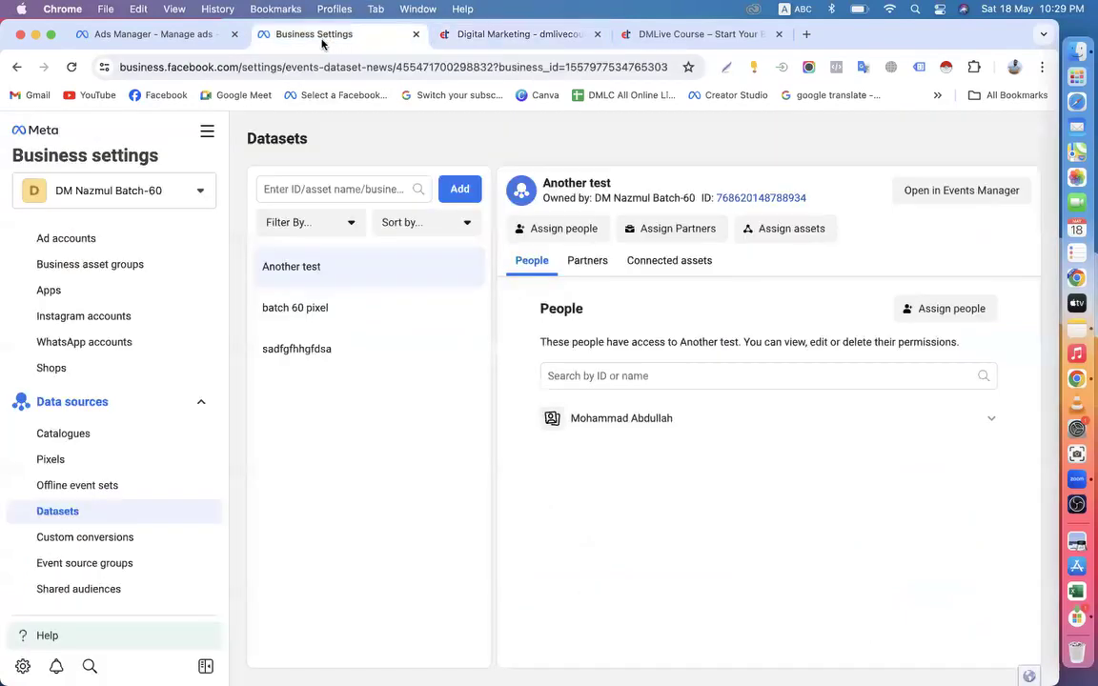
left_click(486, 34)
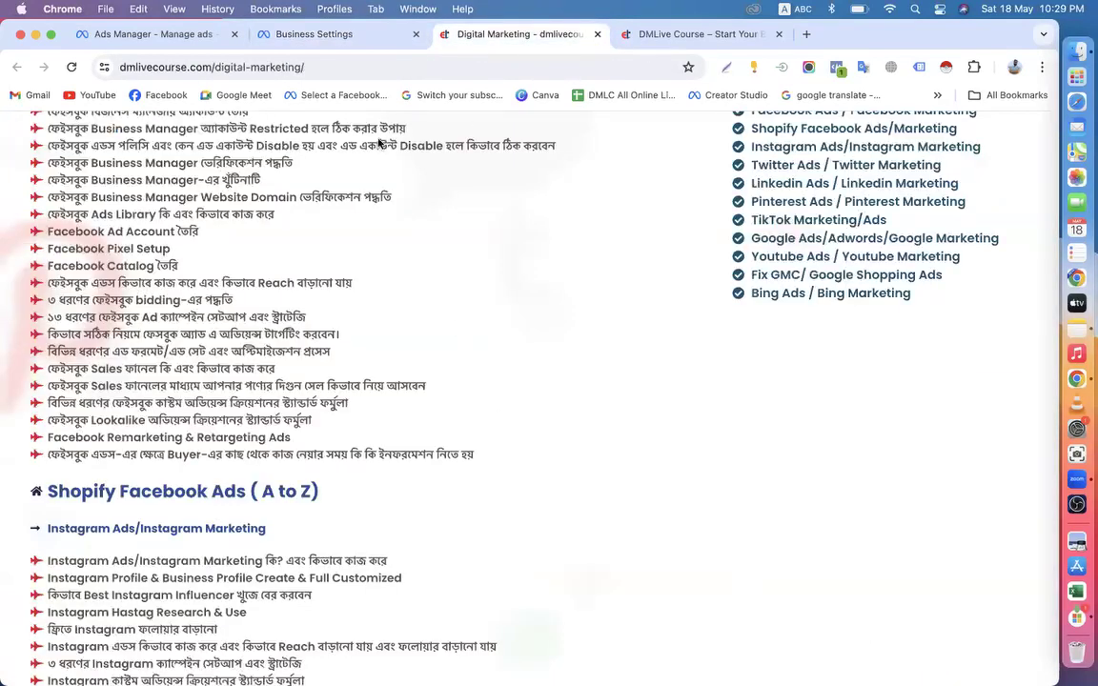
Check the batch 60 pixel dataset in Business Settings and select batch 60 pixel for the New Sales ad set in Ads Manager
left_click(336, 35)
left_click(312, 323)
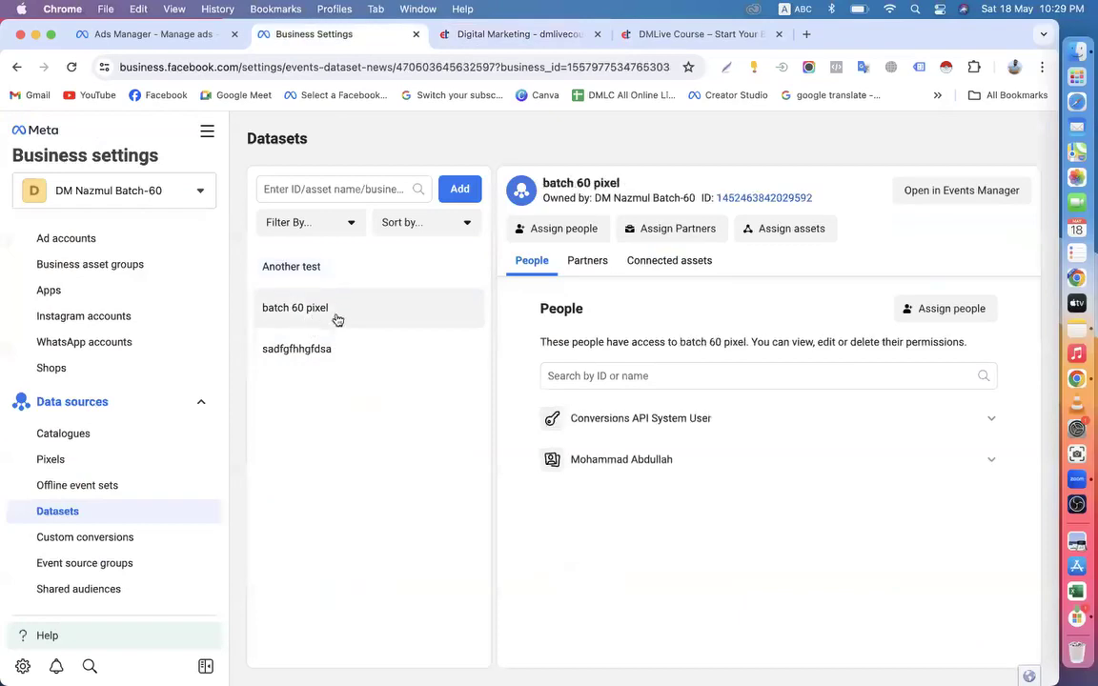
left_click(153, 36)
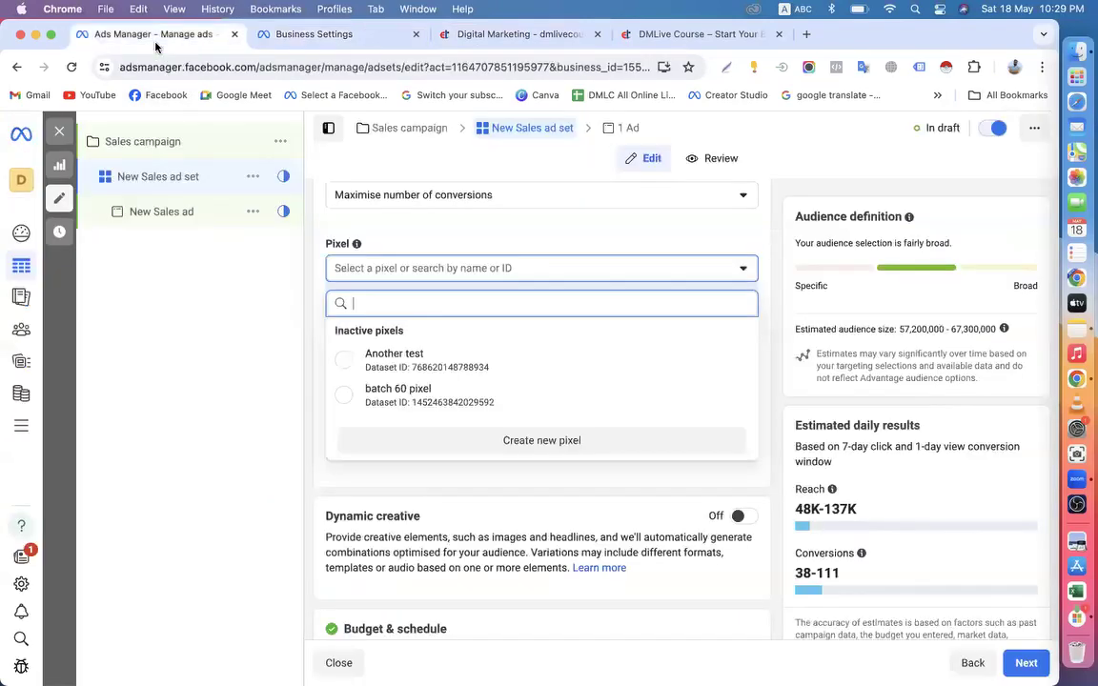
left_click(397, 392)
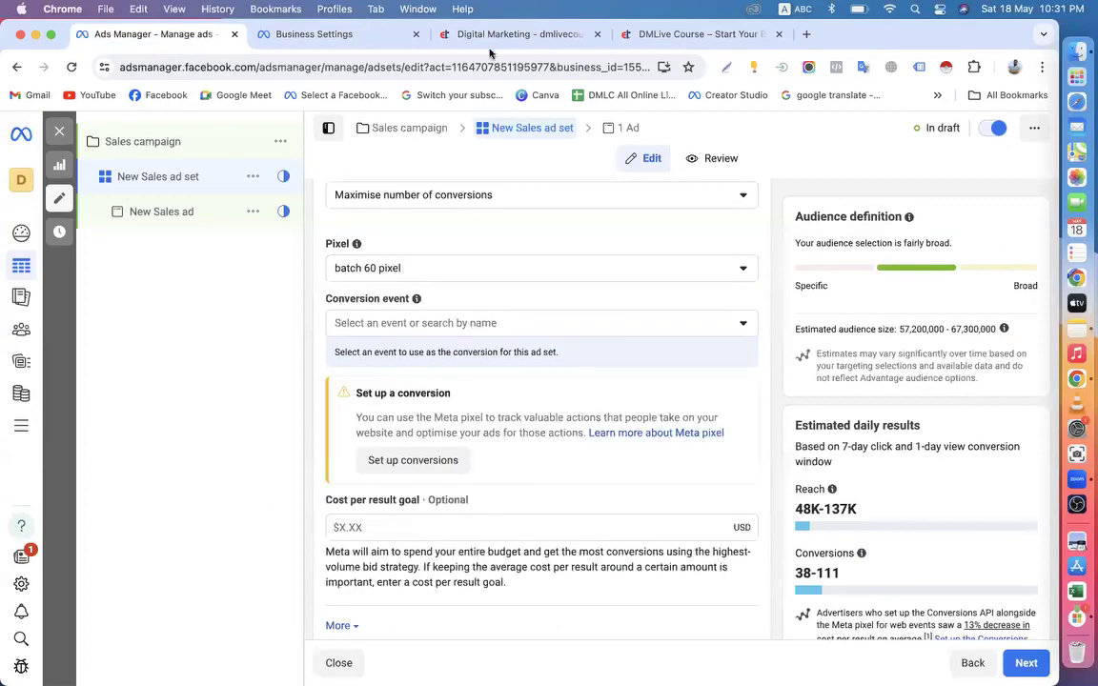
Revisit the dmlivecourse.com and dmlcit.com pages and the batch 60 pixel dataset, and close the dmlcit.com page
left_click(490, 34)
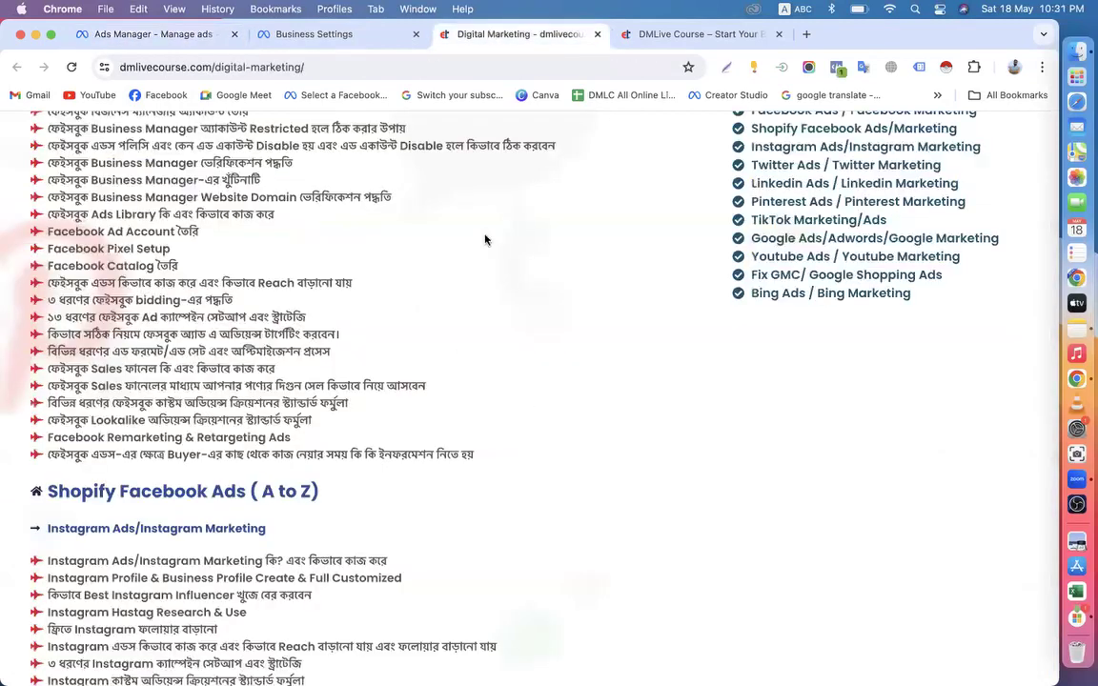
left_click(679, 34)
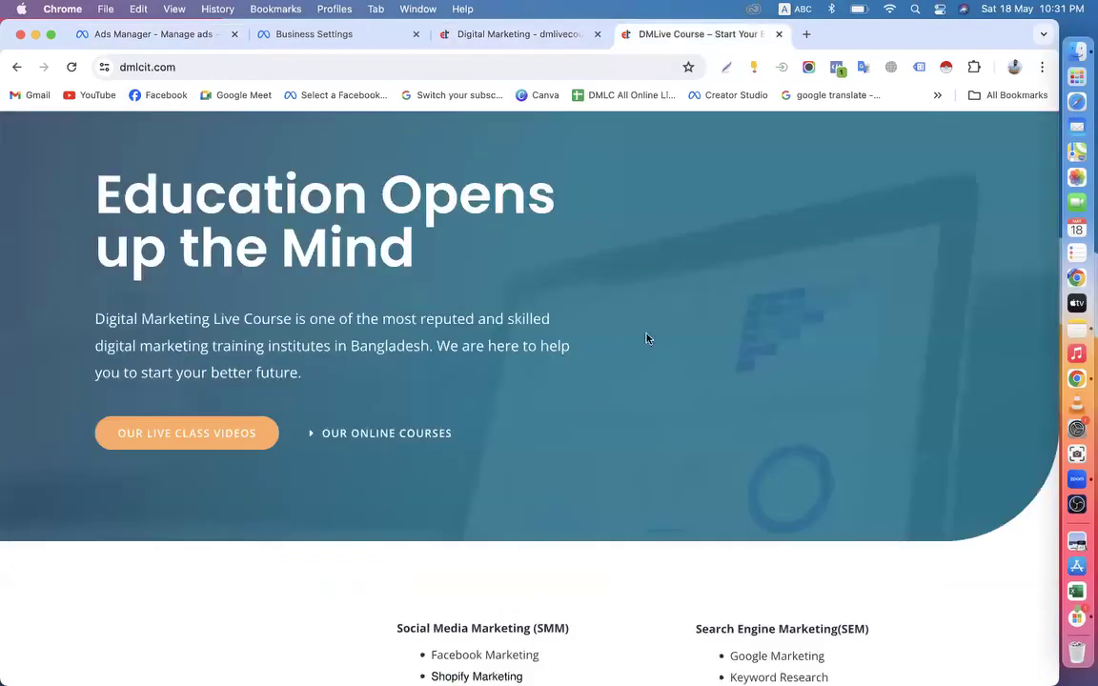
left_click(342, 34)
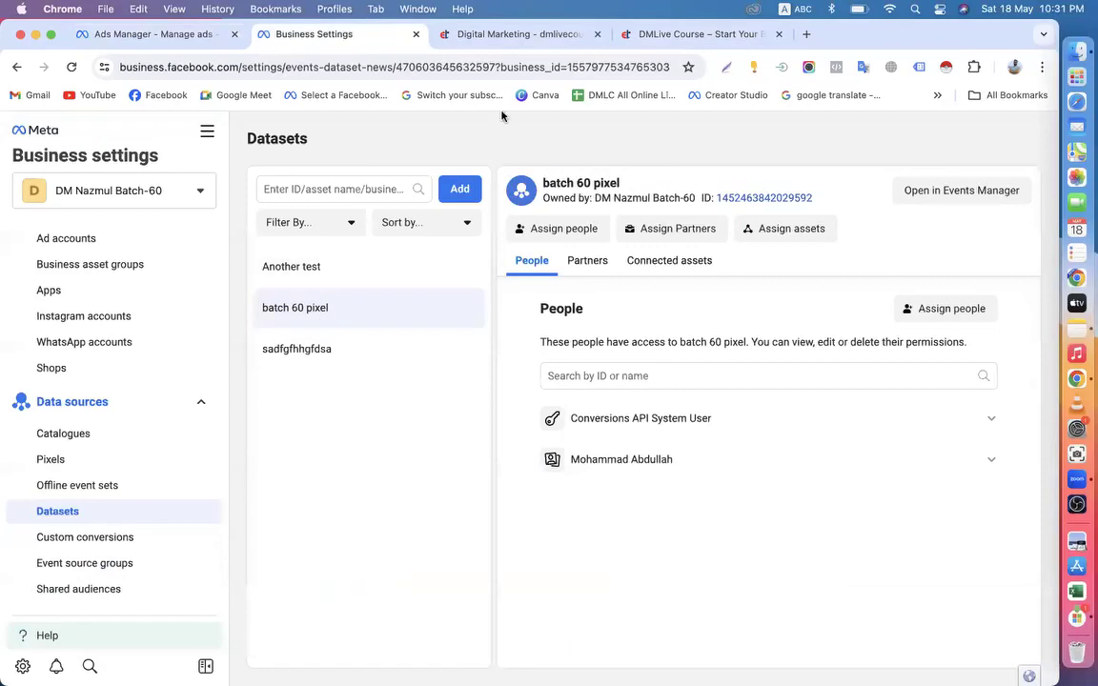
left_click(780, 35)
Set the New Sales ad set's conversion event to Purchase in Ads Manager and dismiss the engaged-view attribution recommendation
left_click(171, 43)
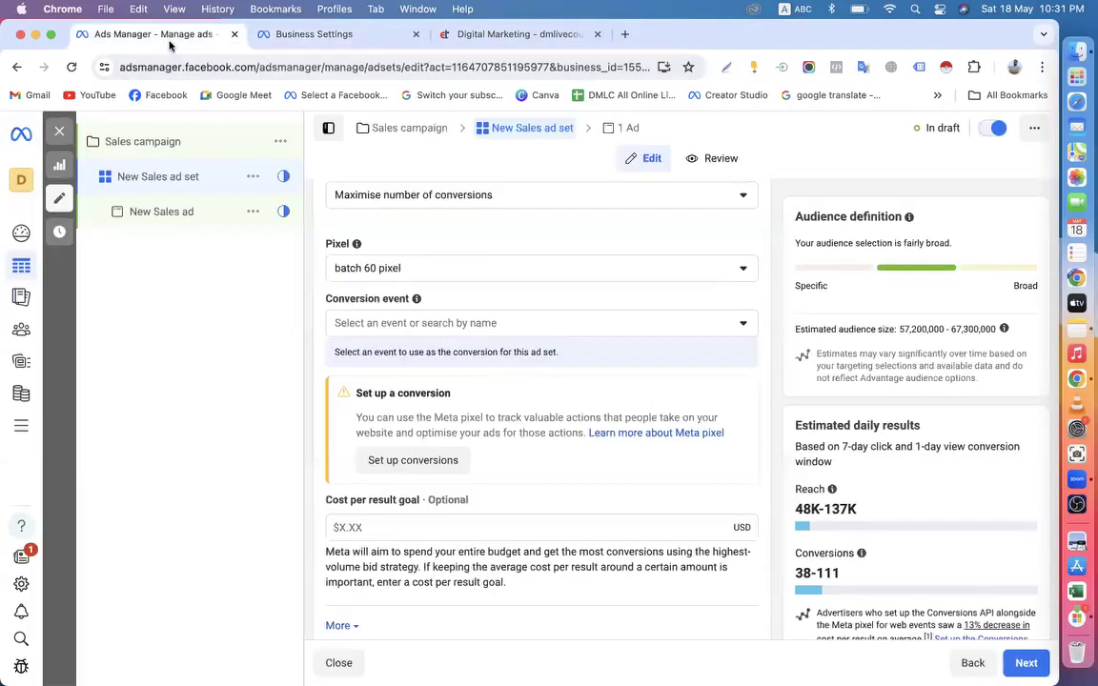
scroll(472, 424, "down", 2)
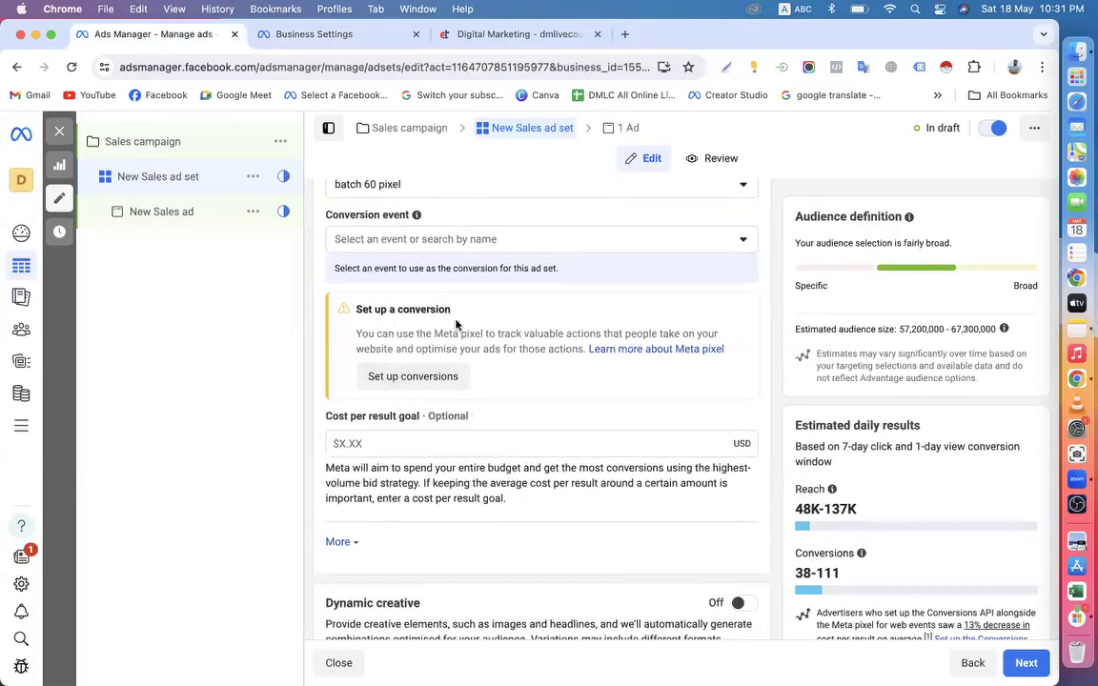
left_click(499, 243)
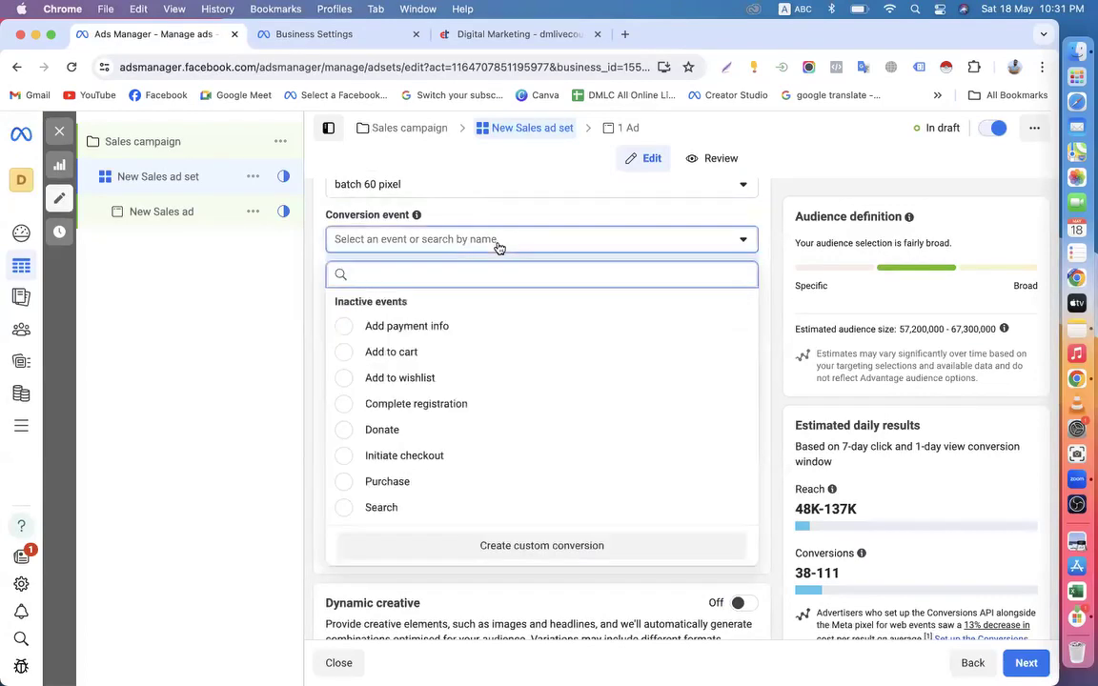
scroll(421, 443, "down", 3)
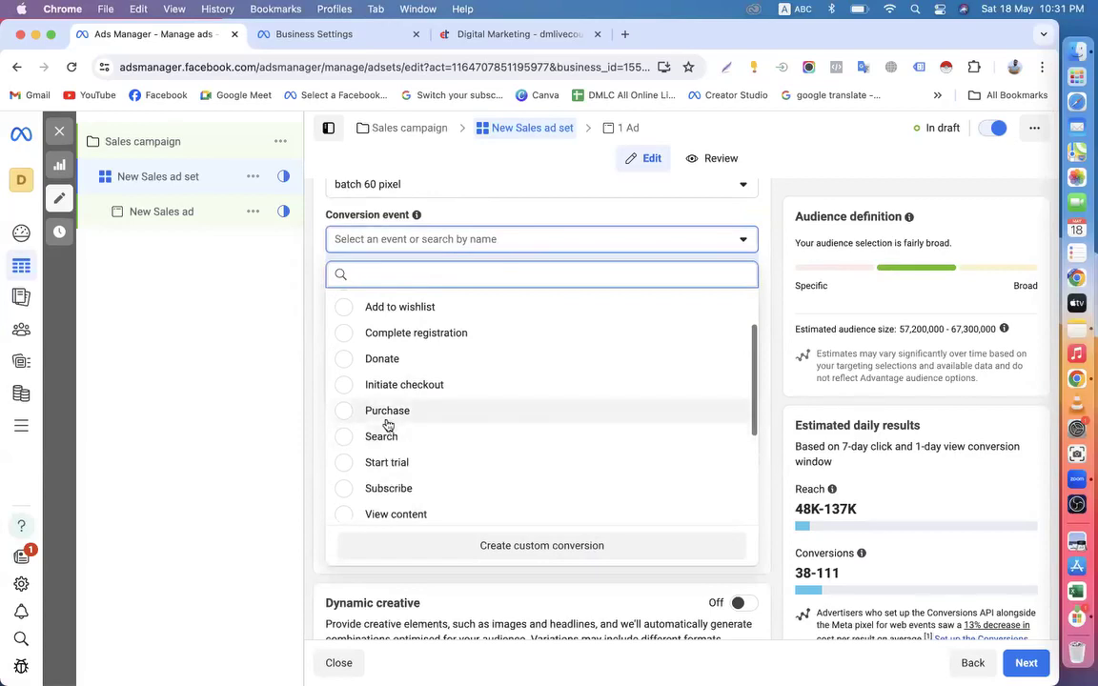
left_click(384, 420)
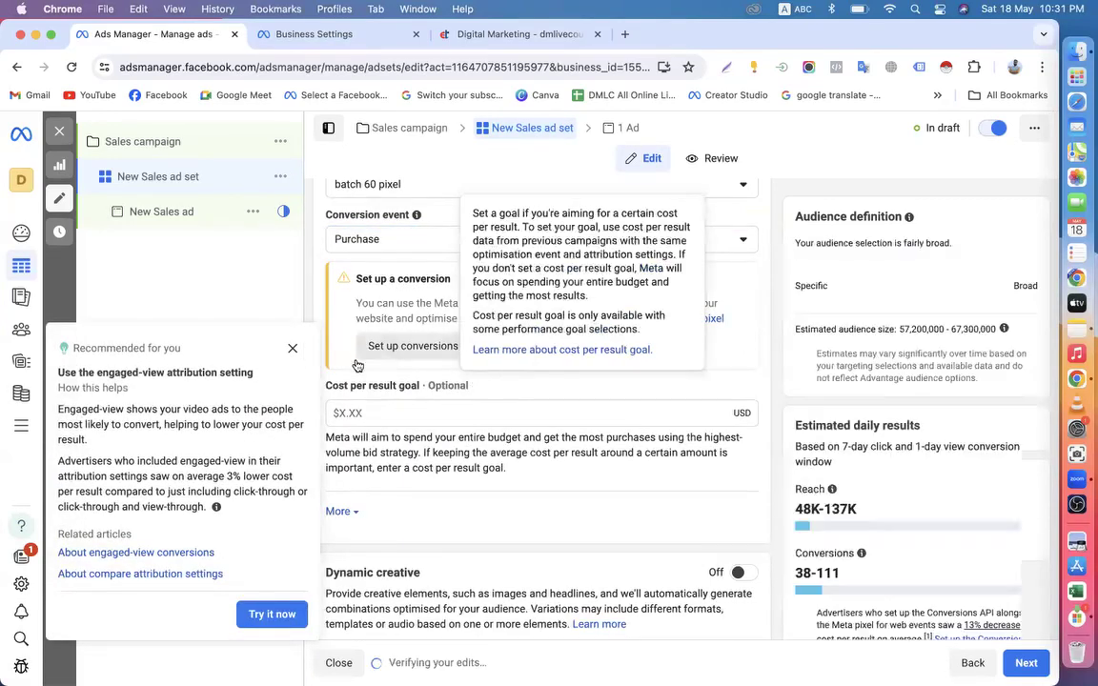
left_click(295, 347)
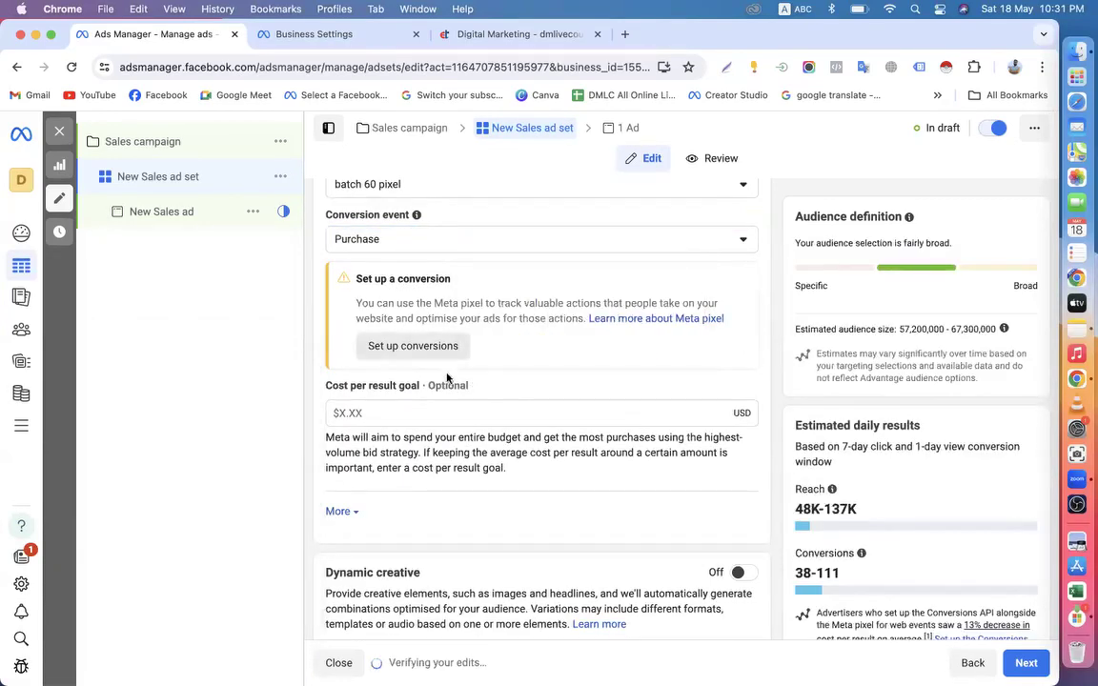
Review the ad set's cost per result goal explanation, Website conversion location, performance goal, pixel and conversion event settings
mouse_move(476, 383)
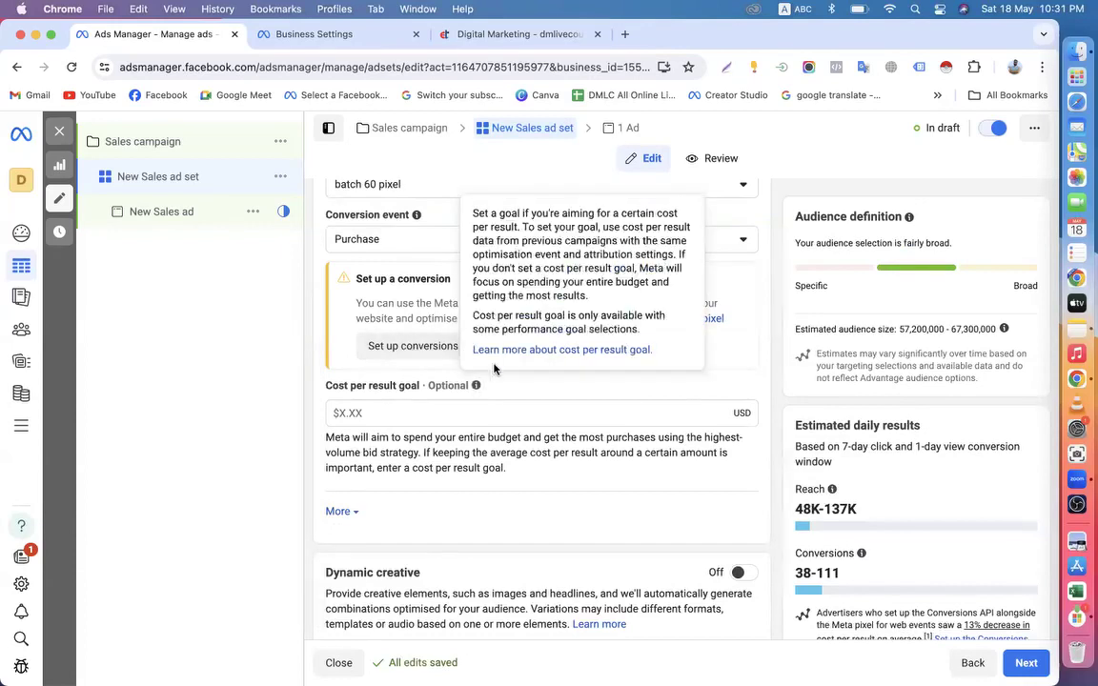
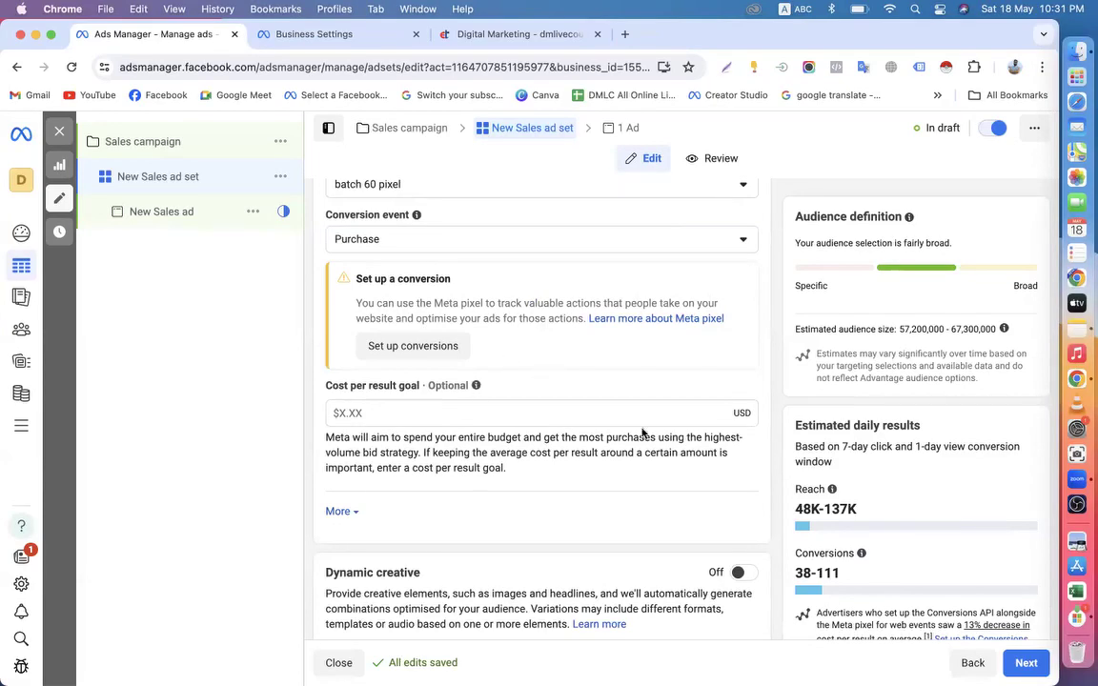
scroll(590, 422, "up", 1)
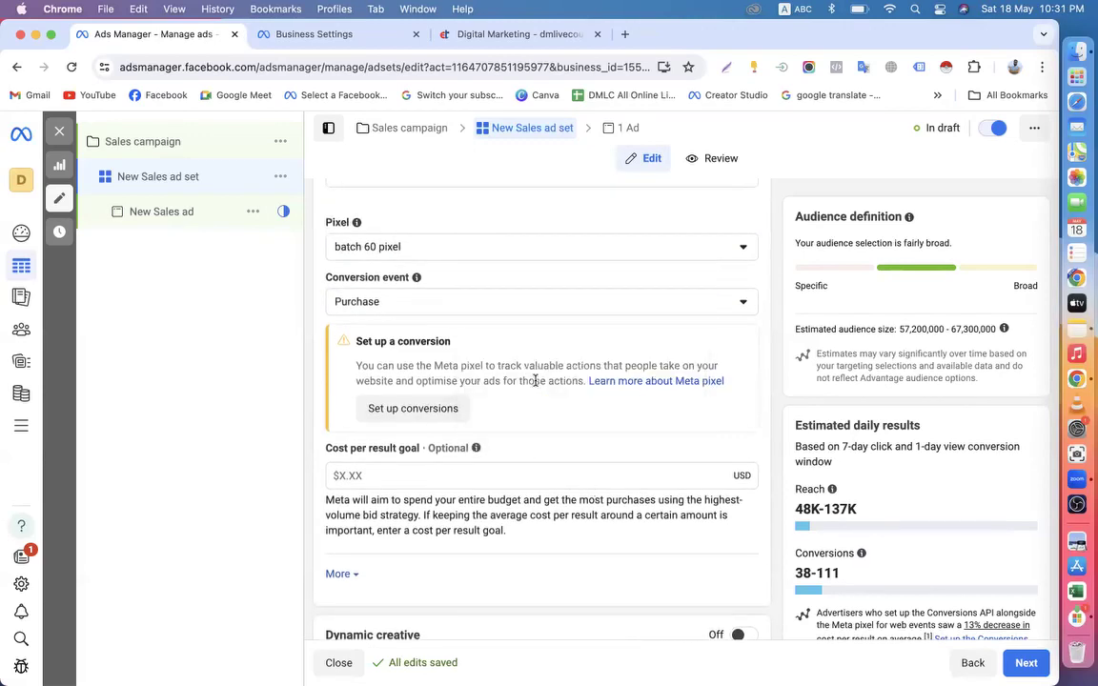
scroll(527, 437, "up", 10)
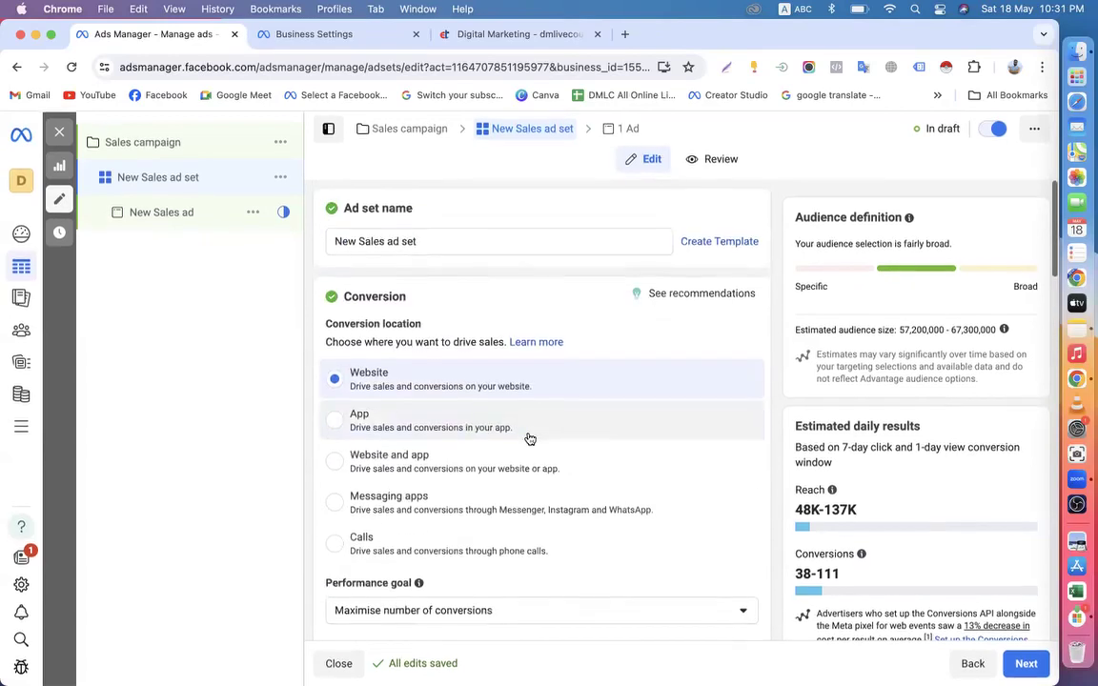
scroll(430, 296, "down", 2)
left_click(434, 36)
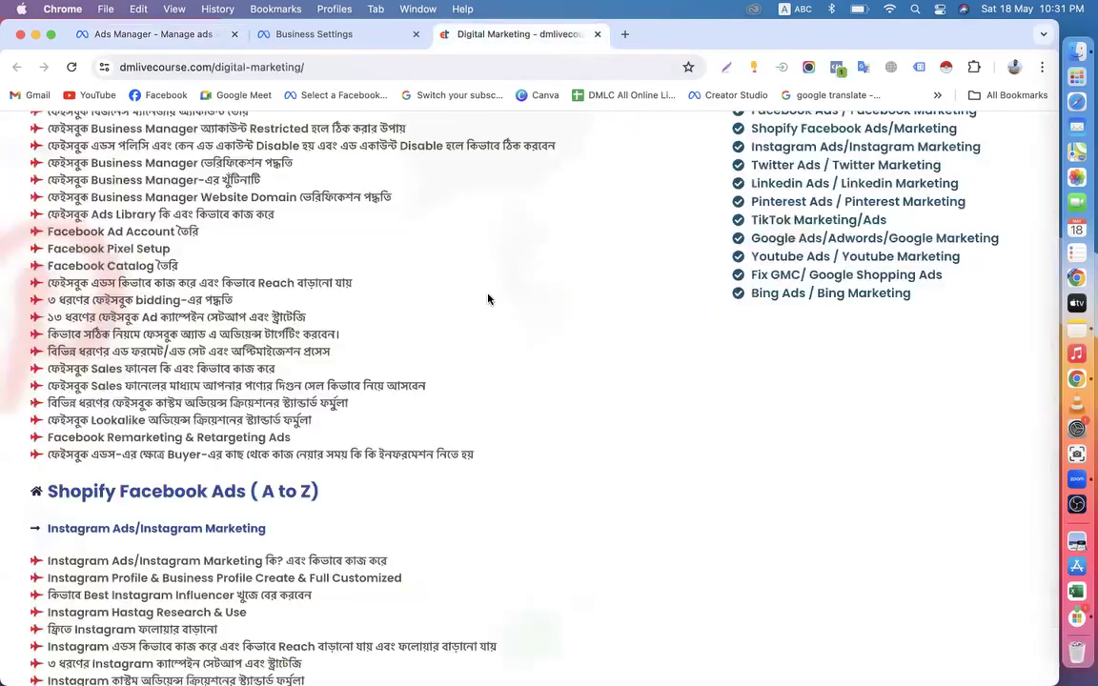
left_click(205, 33)
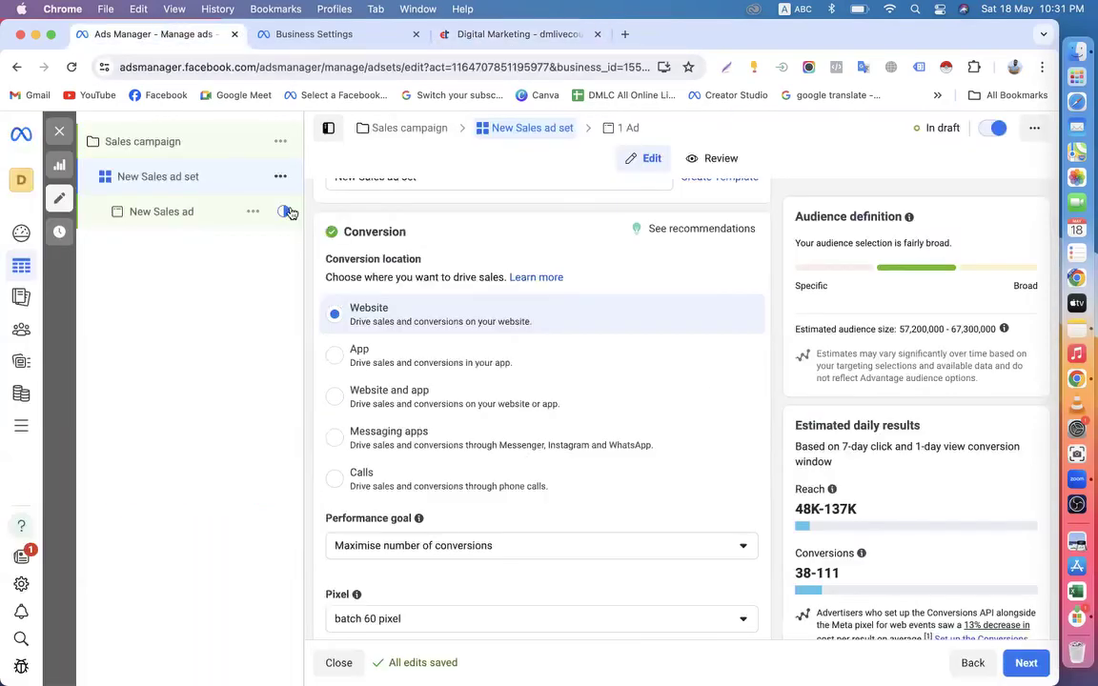
triple_click(395, 326)
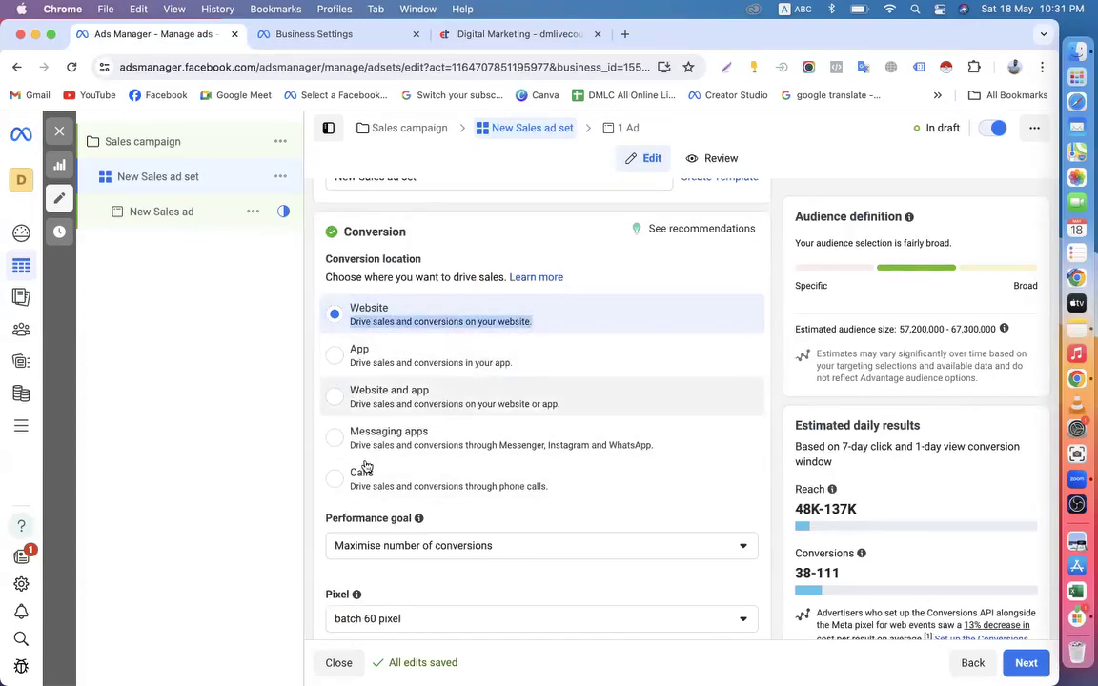
left_click(385, 320)
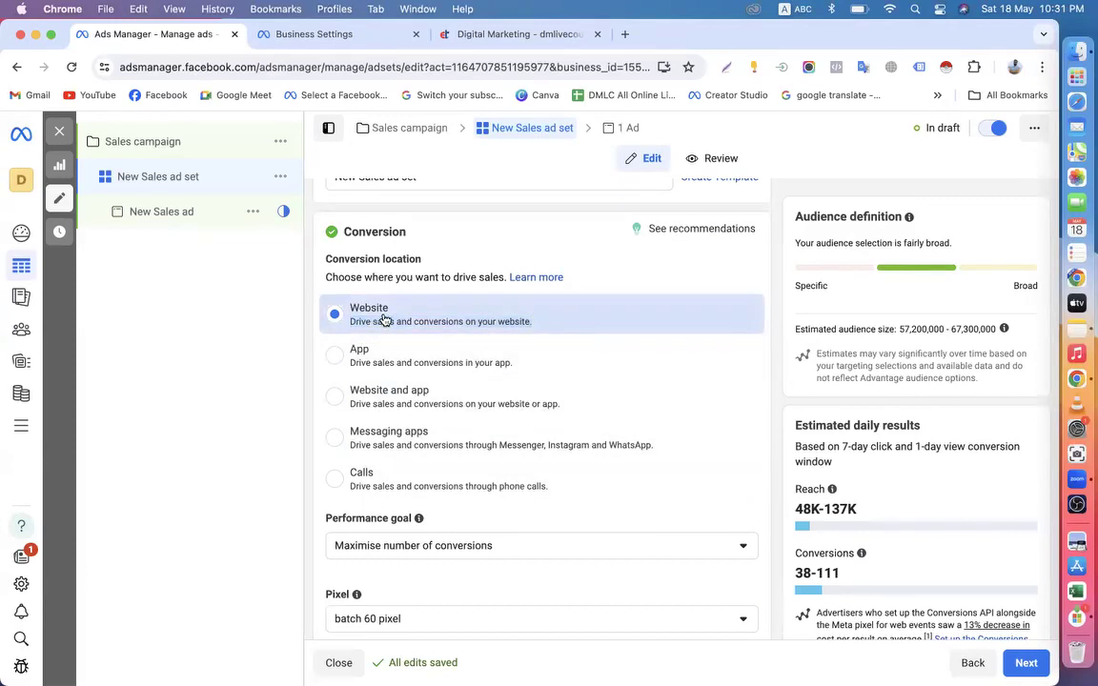
scroll(384, 321, "down", 3)
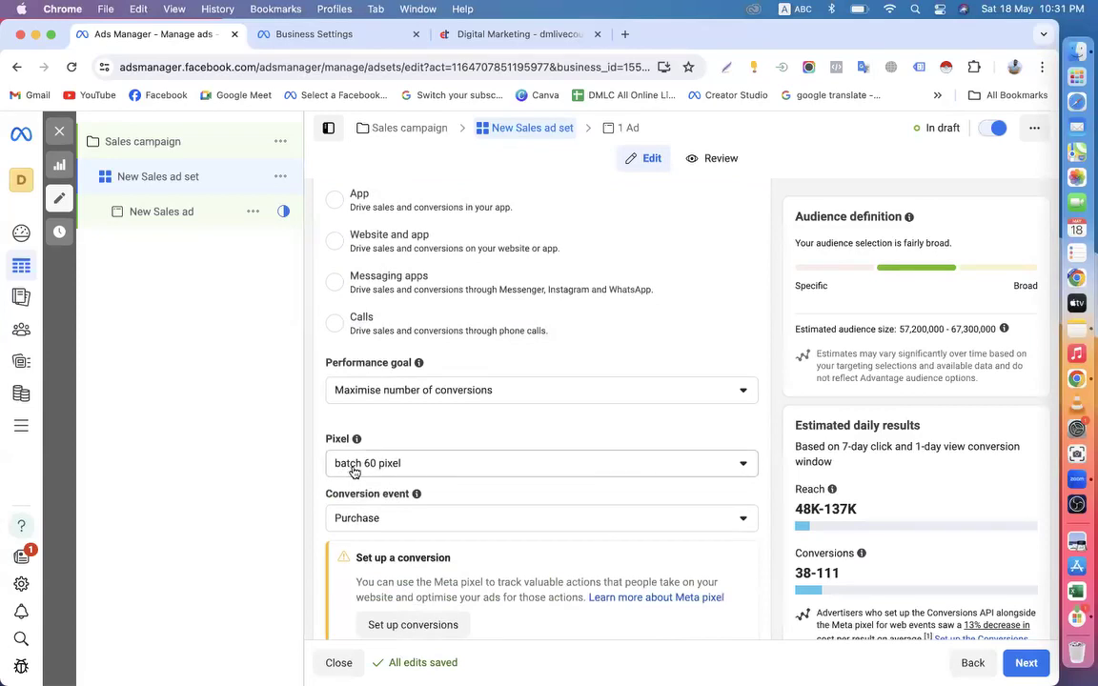
Review the conversion event choices for the New Sales ad set and keep Purchase as the selected event
scroll(354, 472, "down", 2)
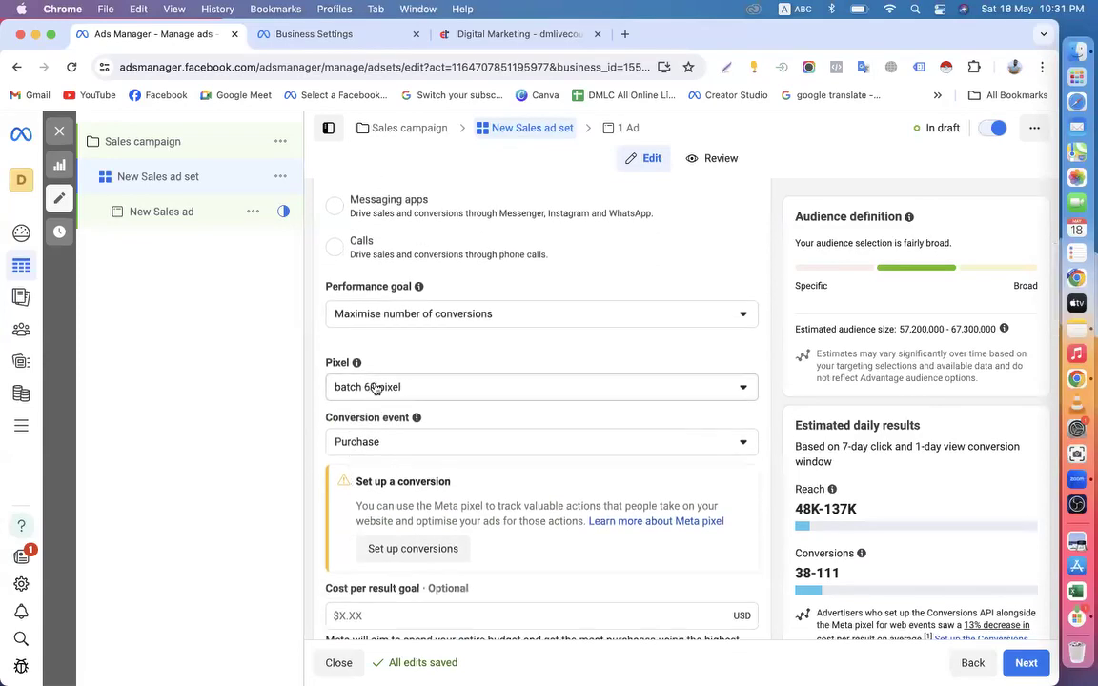
left_click(352, 451)
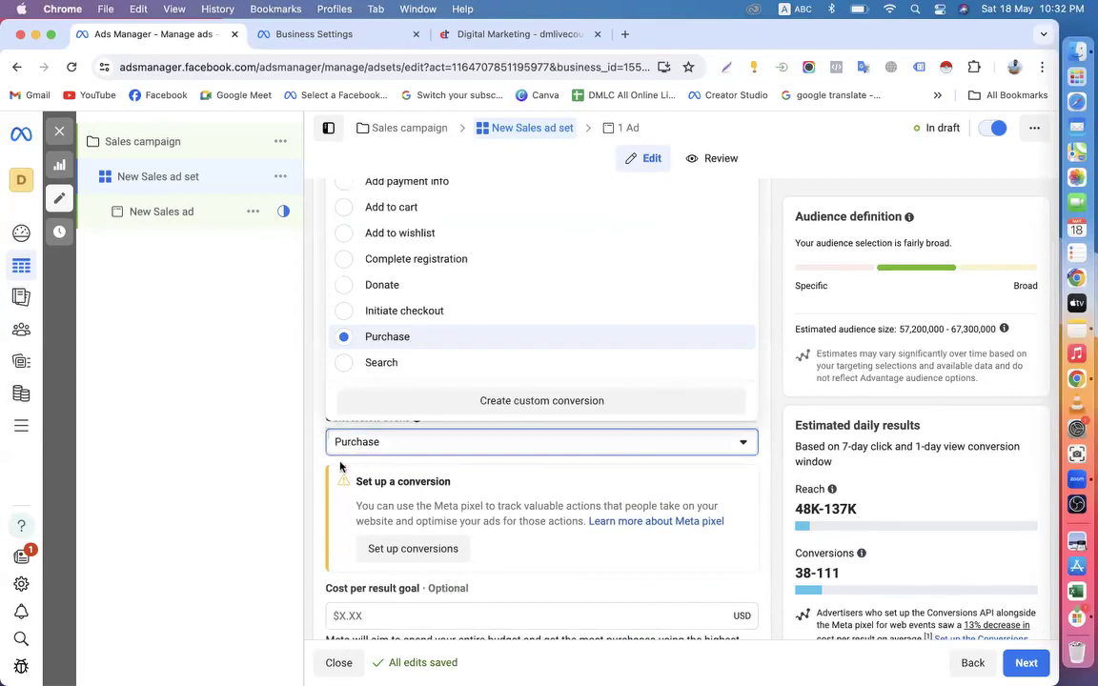
left_click(376, 349)
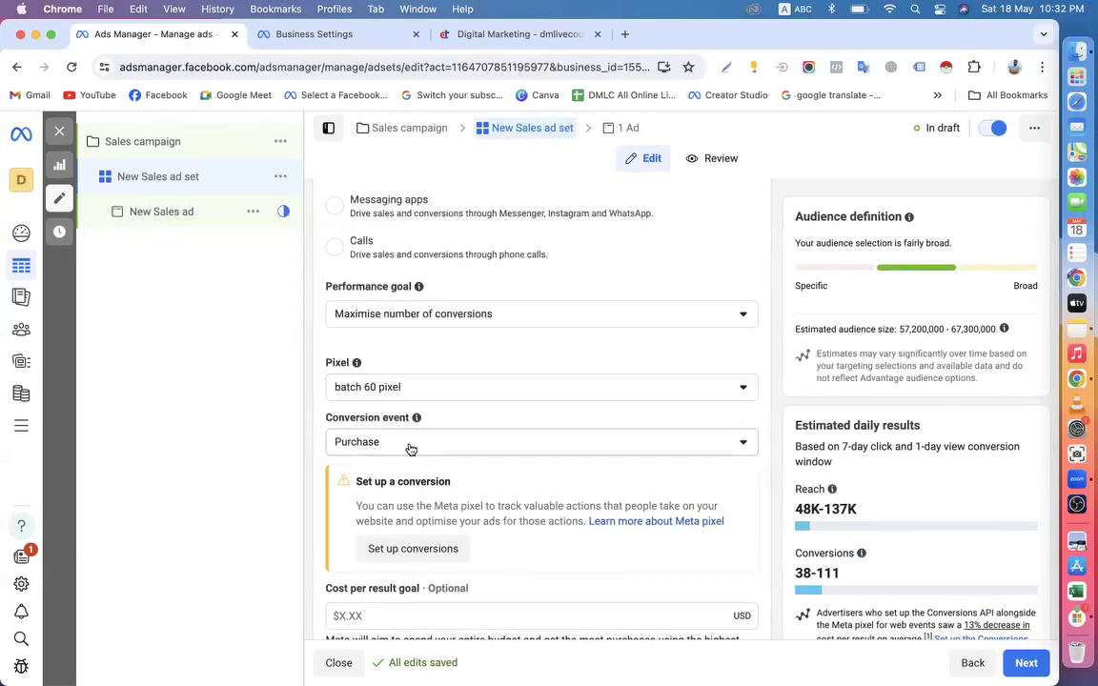
Review the ad set's cost per result goal, dynamic creative, daily budget, schedule and budget scheduling settings
scroll(411, 450, "down", 5)
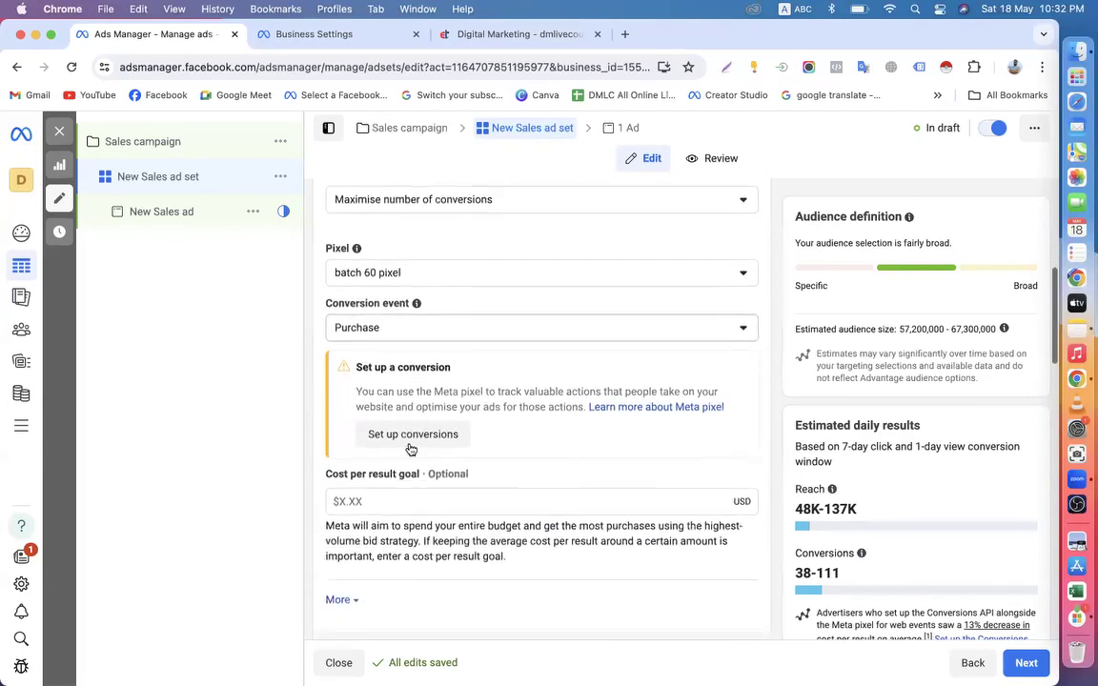
scroll(405, 456, "down", 3)
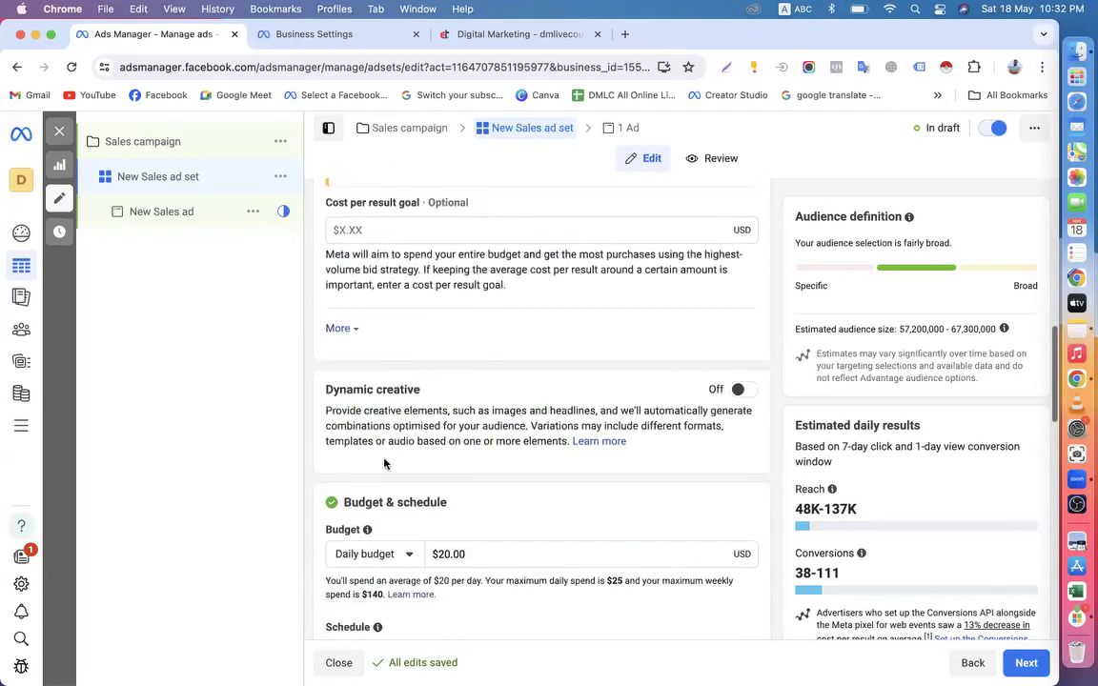
scroll(423, 453, "down", 2)
left_click_drag(326, 291, 443, 297)
scroll(420, 298, "down", 3)
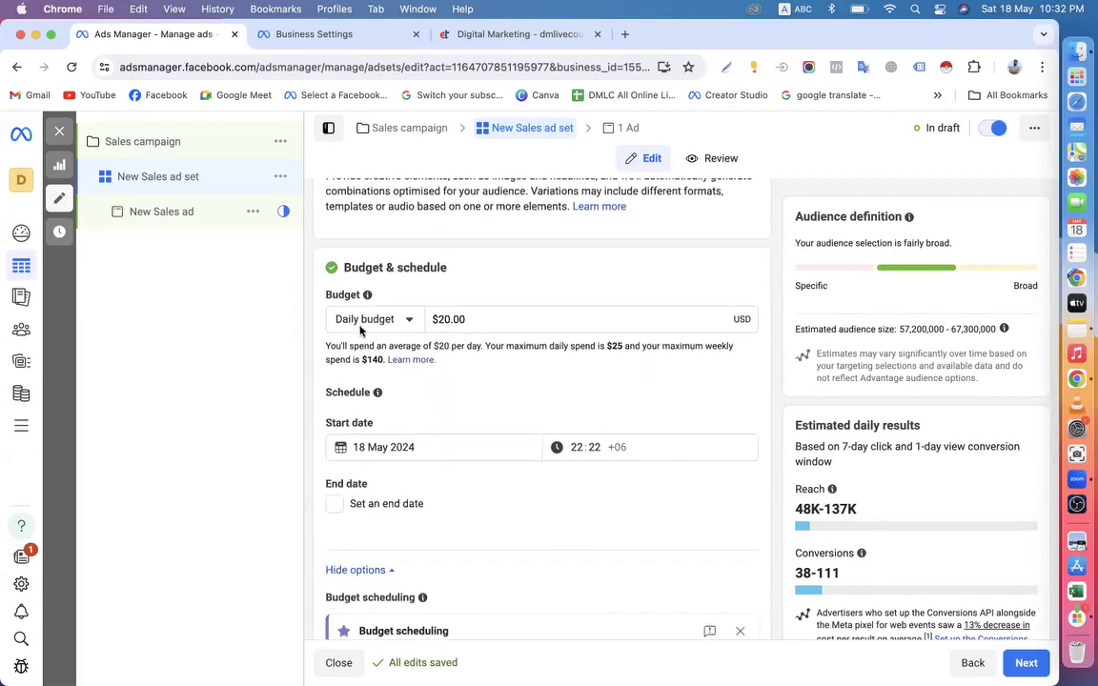
scroll(468, 318, "down", 2)
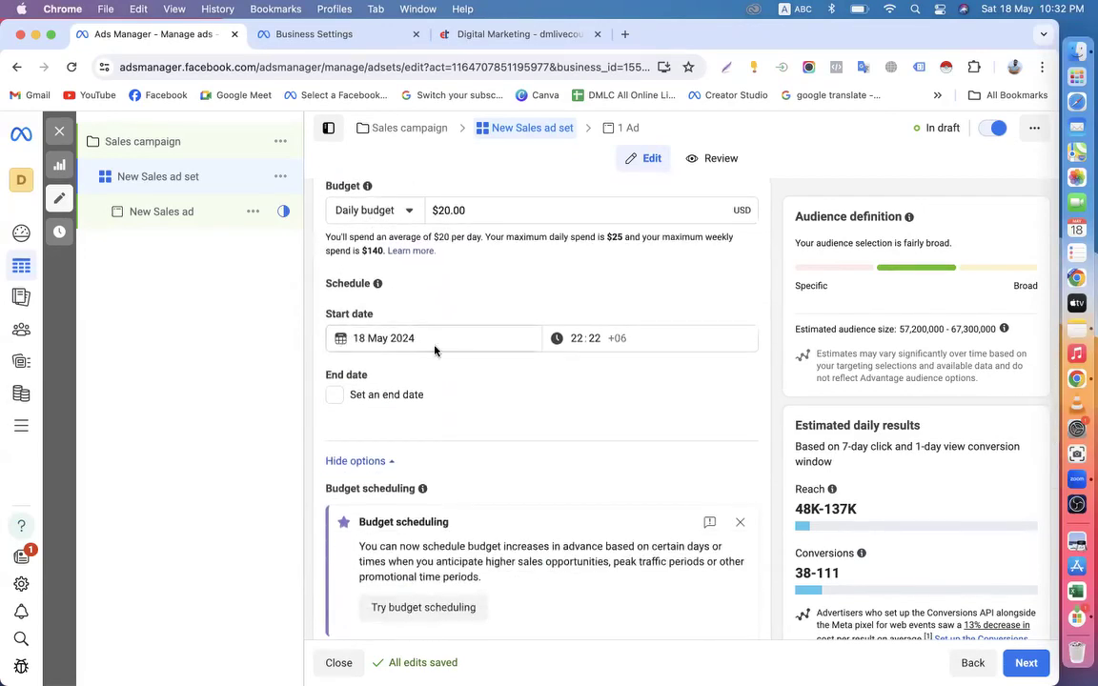
scroll(448, 353, "down", 1)
scroll(463, 366, "down", 2)
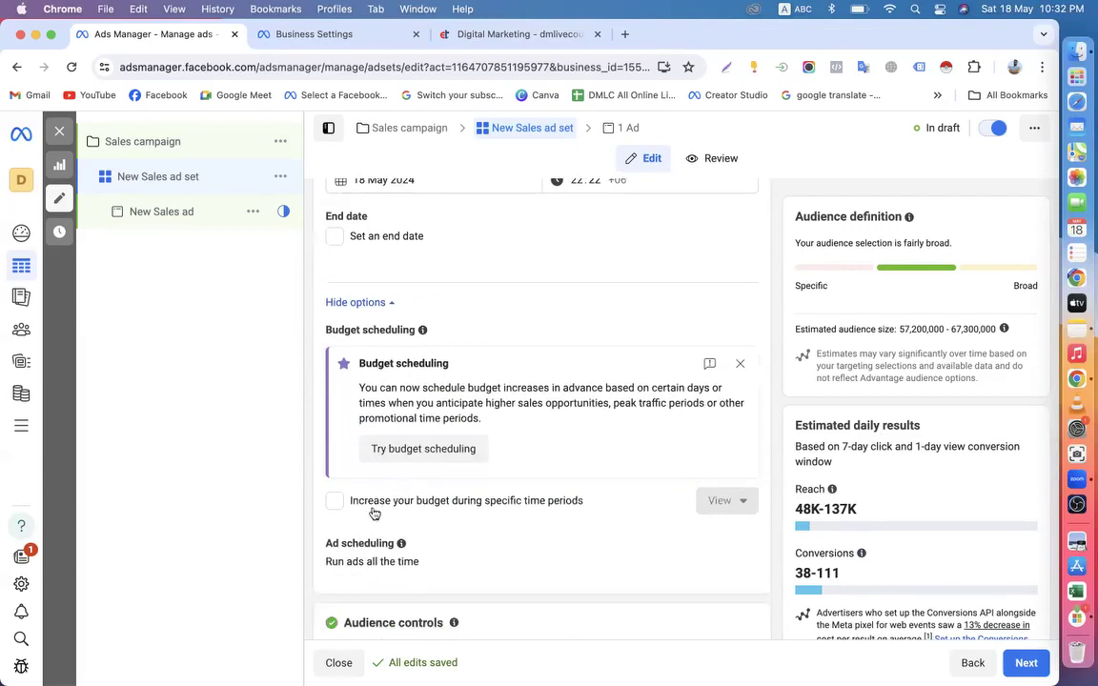
Switch the New Sales ad set from Advantage+ audience to the original audience options and confirm using the original audience
scroll(414, 444, "down", 2)
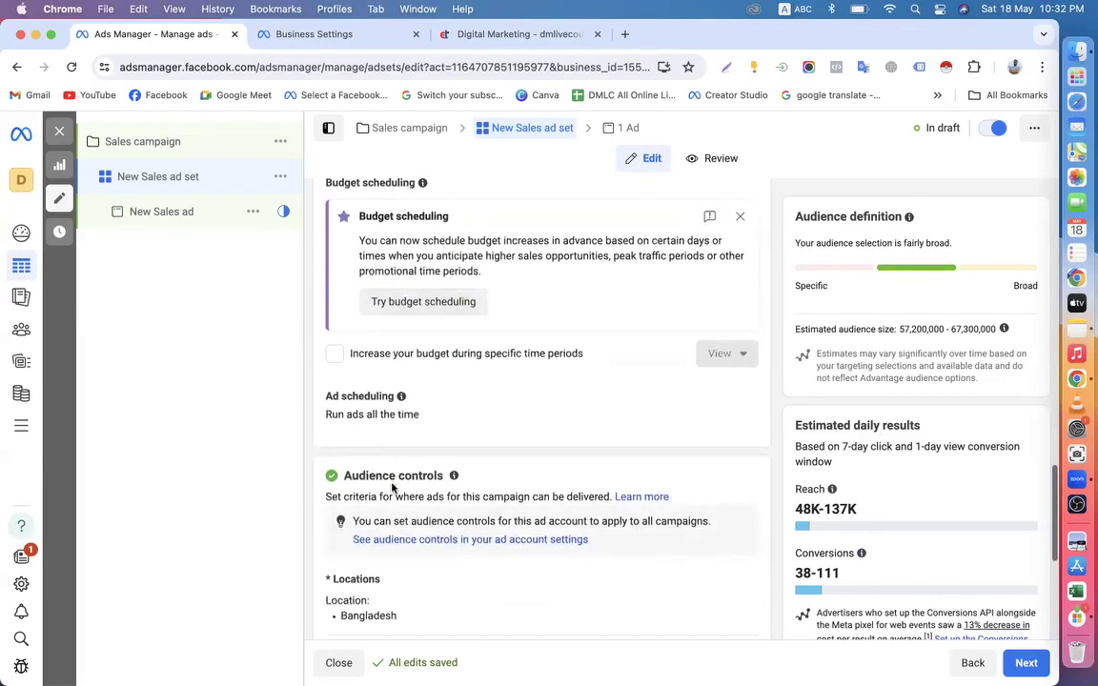
scroll(400, 493, "down", 1)
scroll(400, 482, "down", 5)
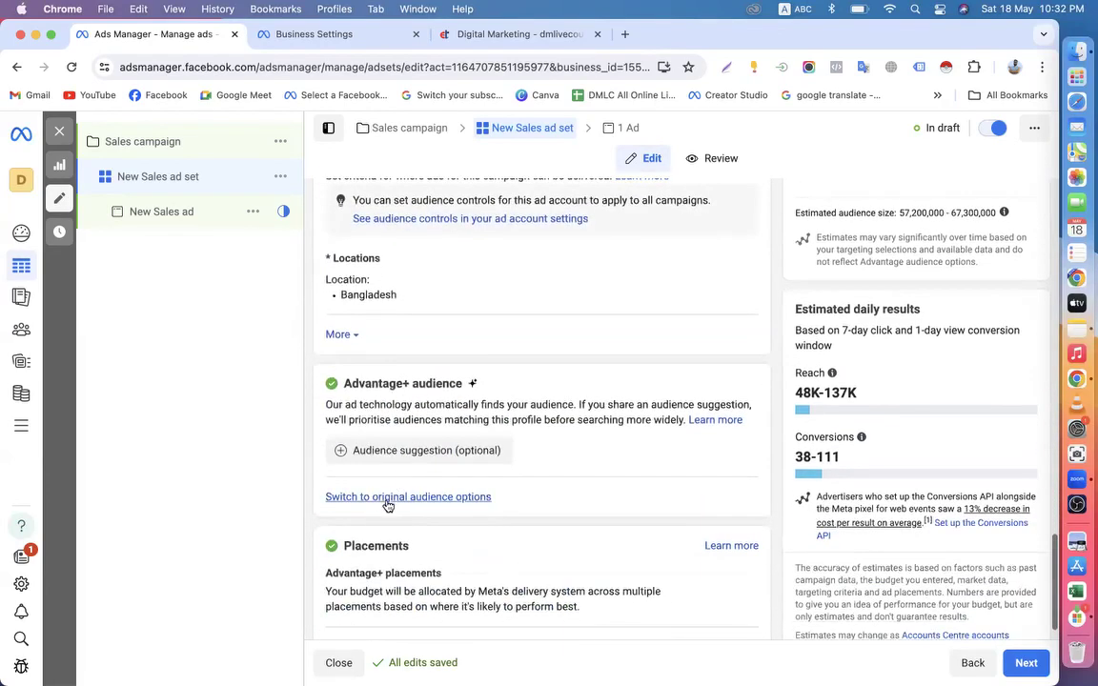
left_click(397, 500)
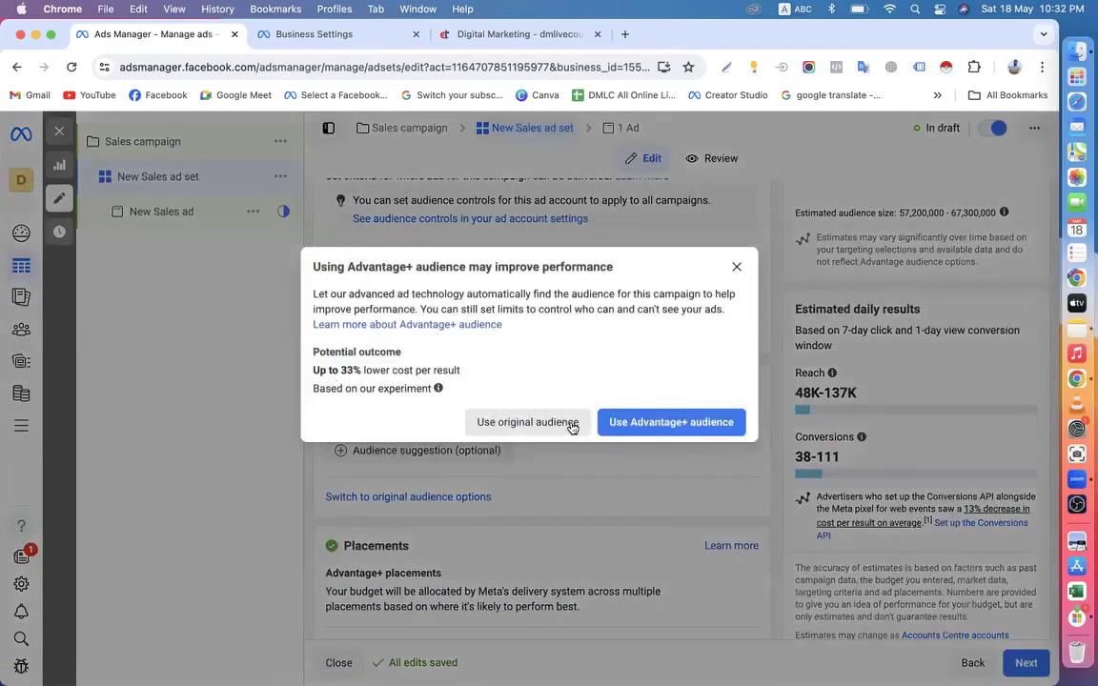
left_click(529, 423)
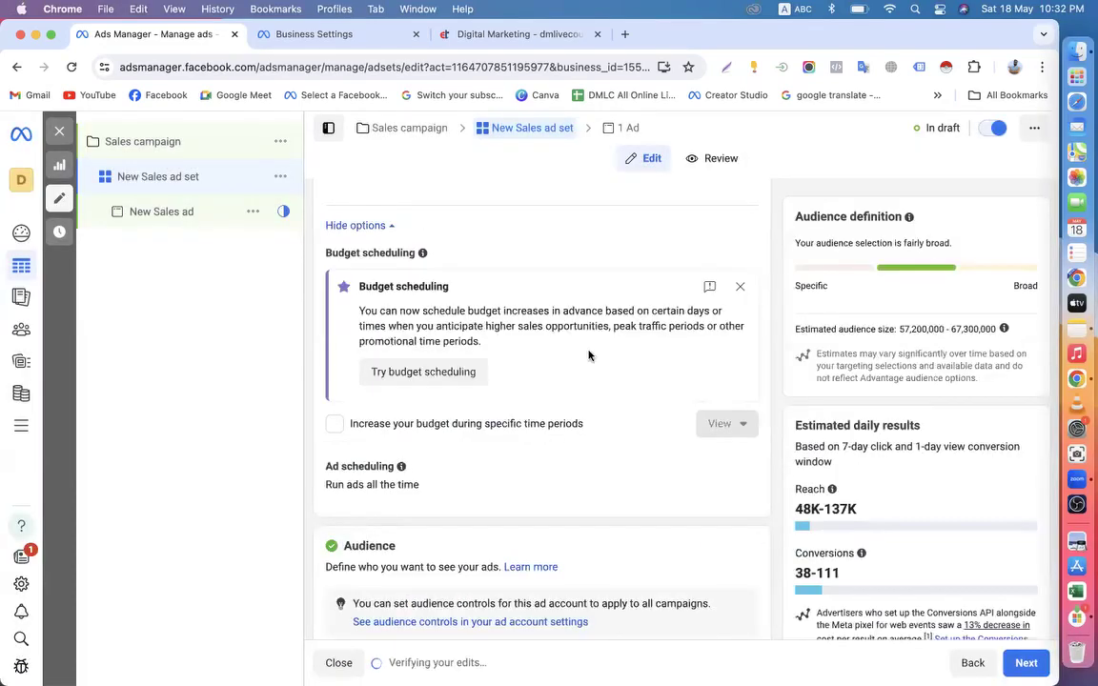
Dismiss the budget scheduling tip and review the ad set's budget, schedule, audience and detailed targeting settings
left_click(741, 286)
scroll(519, 424, "down", 3)
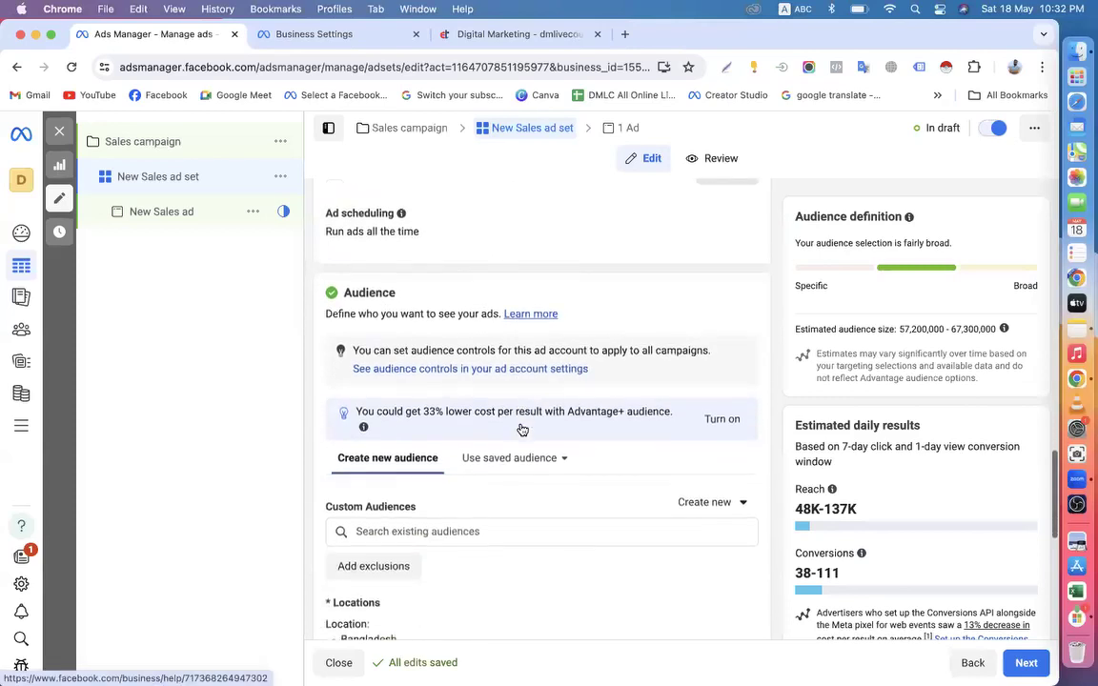
scroll(520, 429, "up", 5)
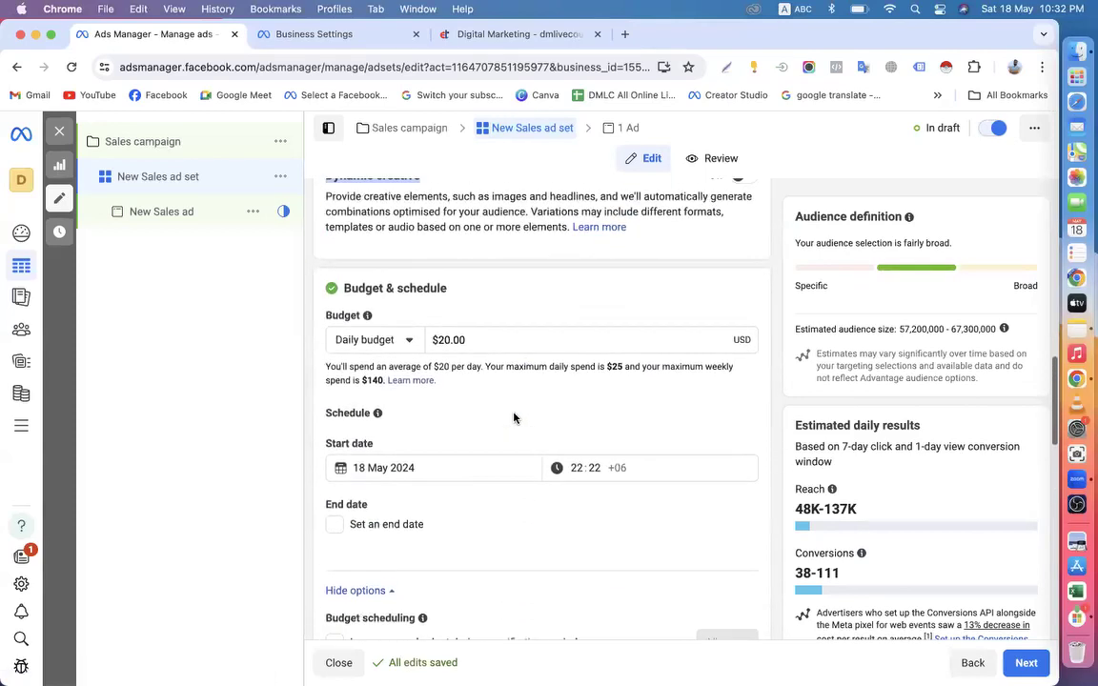
scroll(478, 345, "down", 2)
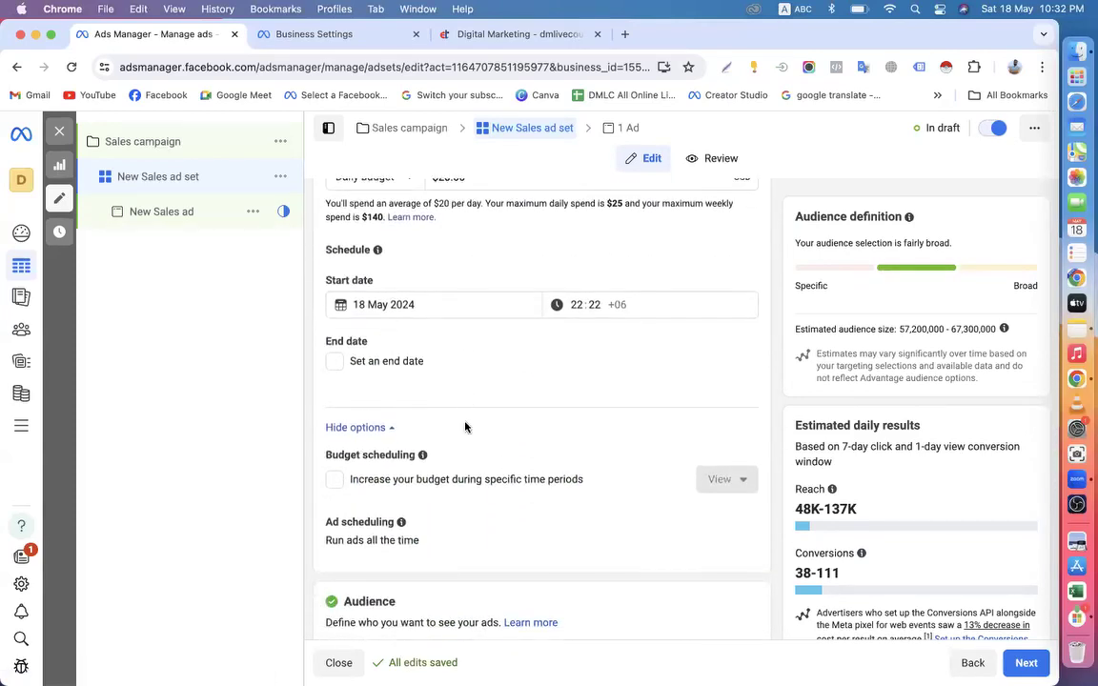
scroll(465, 426, "down", 2)
scroll(466, 427, "down", 1)
scroll(490, 405, "down", 3)
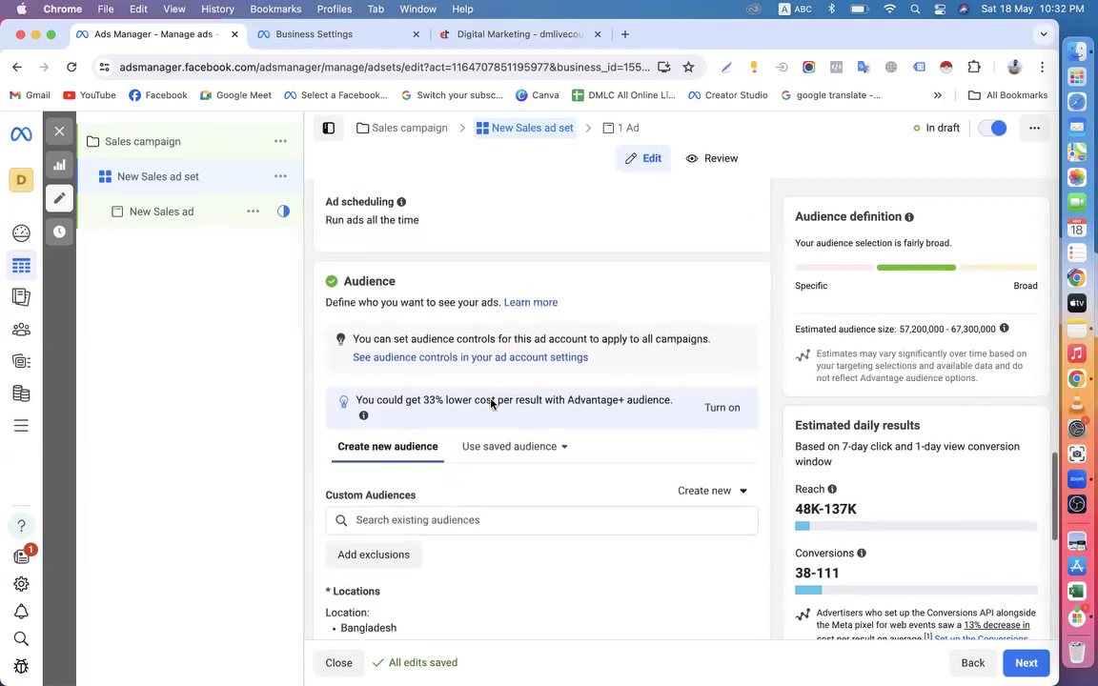
scroll(491, 399, "down", 2)
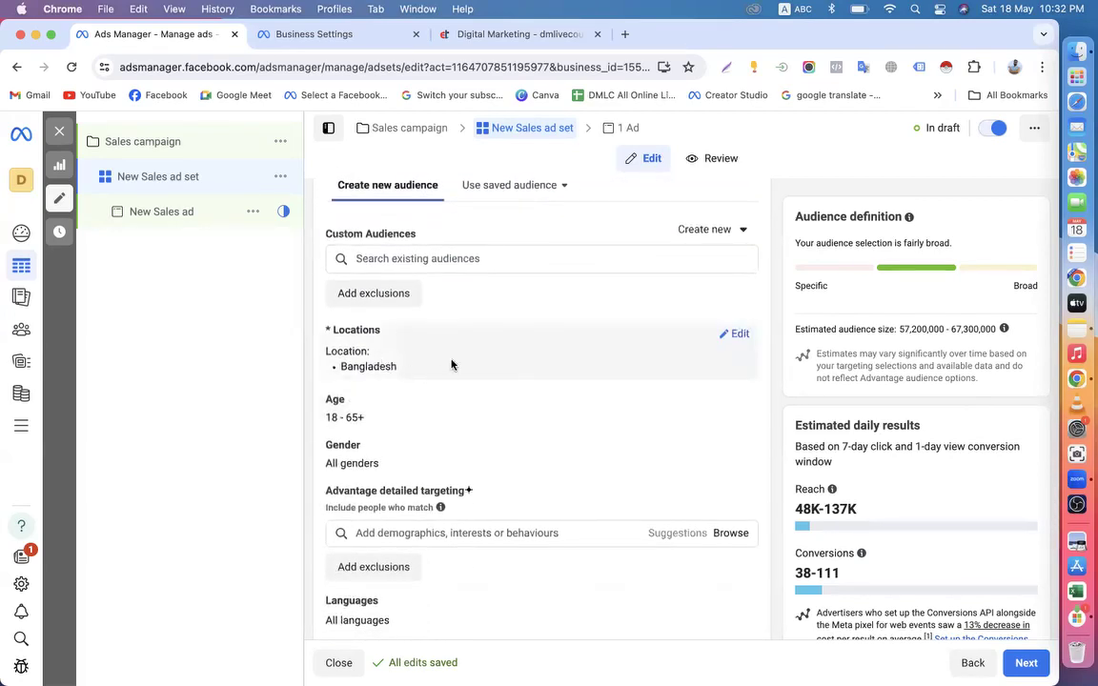
scroll(537, 447, "down", 1)
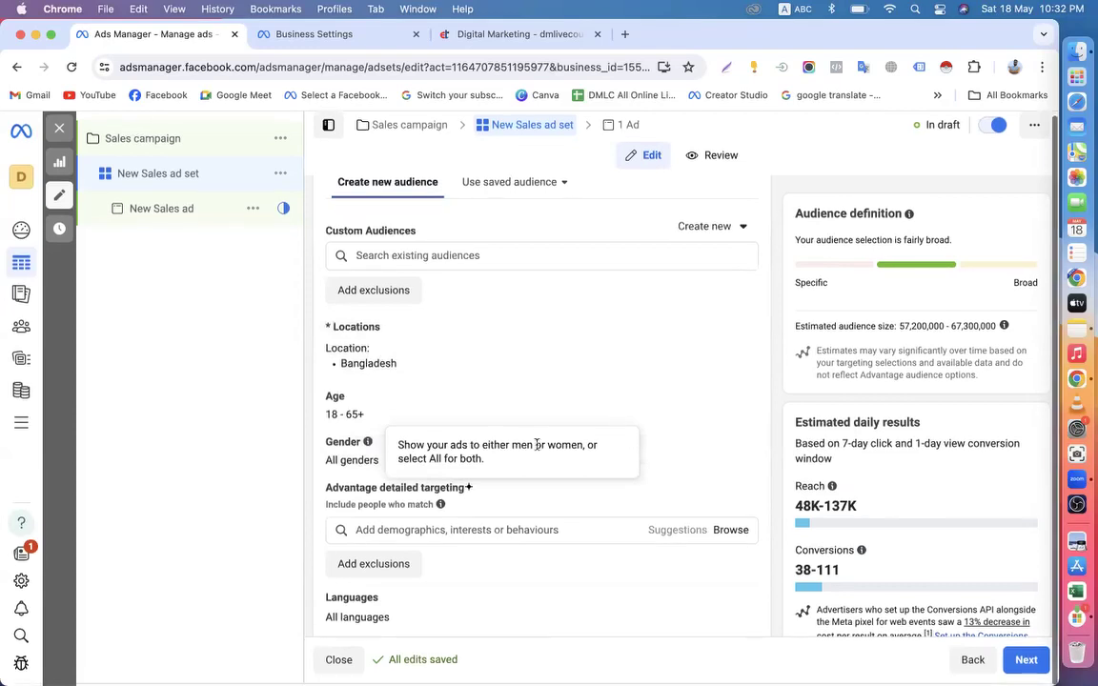
left_click(453, 530)
scroll(408, 473, "down", 3)
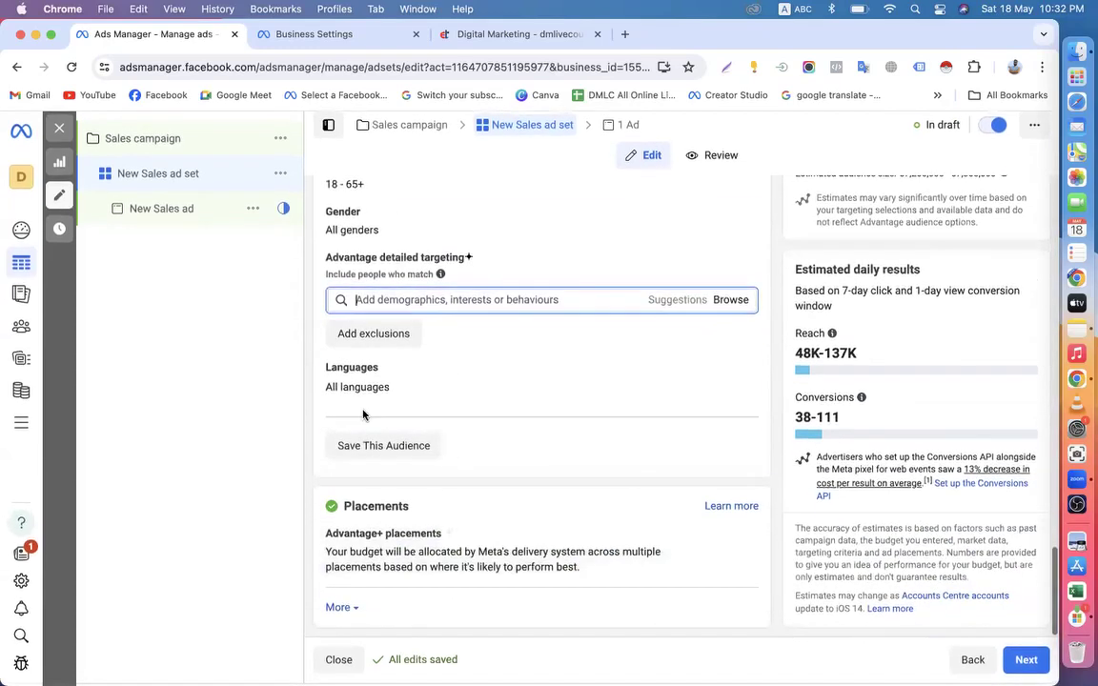
Switch the ad set to manual placements and exclude the Instagram platform
left_click(736, 538)
scroll(500, 528, "down", 1)
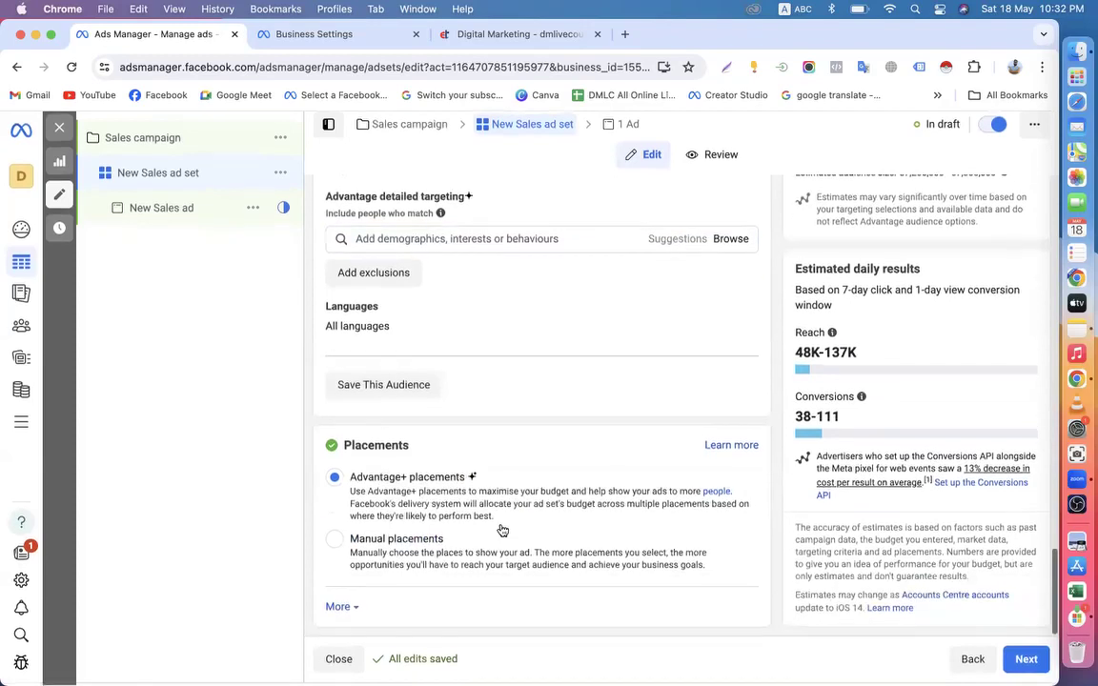
left_click(335, 540)
scroll(448, 523, "down", 3)
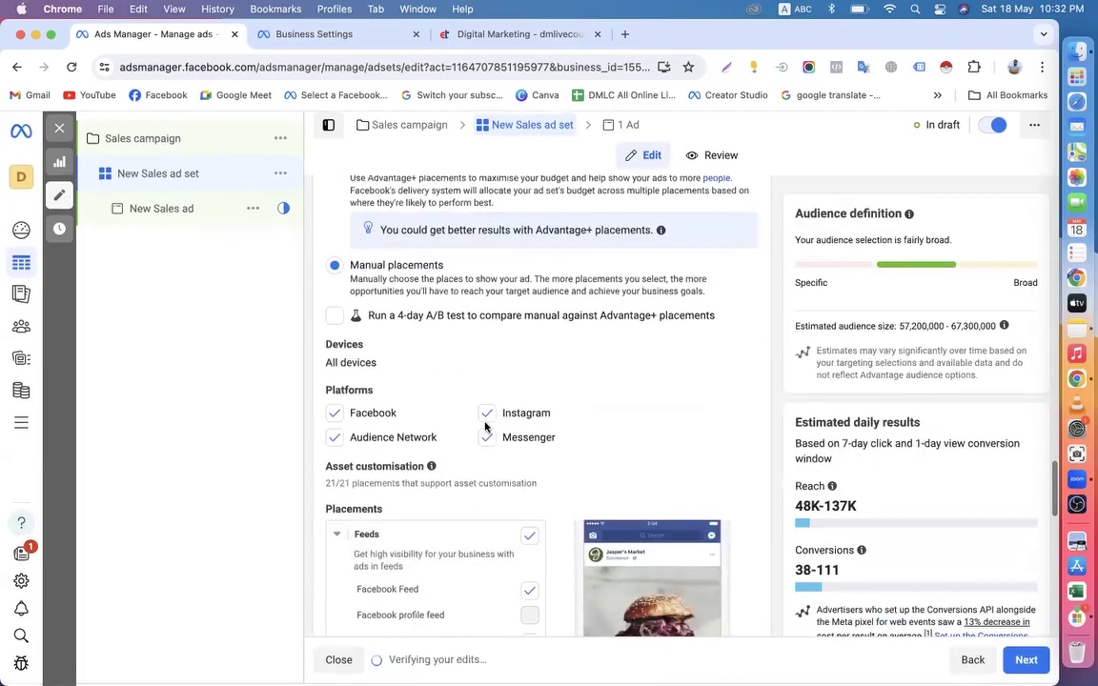
left_click(488, 413)
scroll(347, 259, "down", 2)
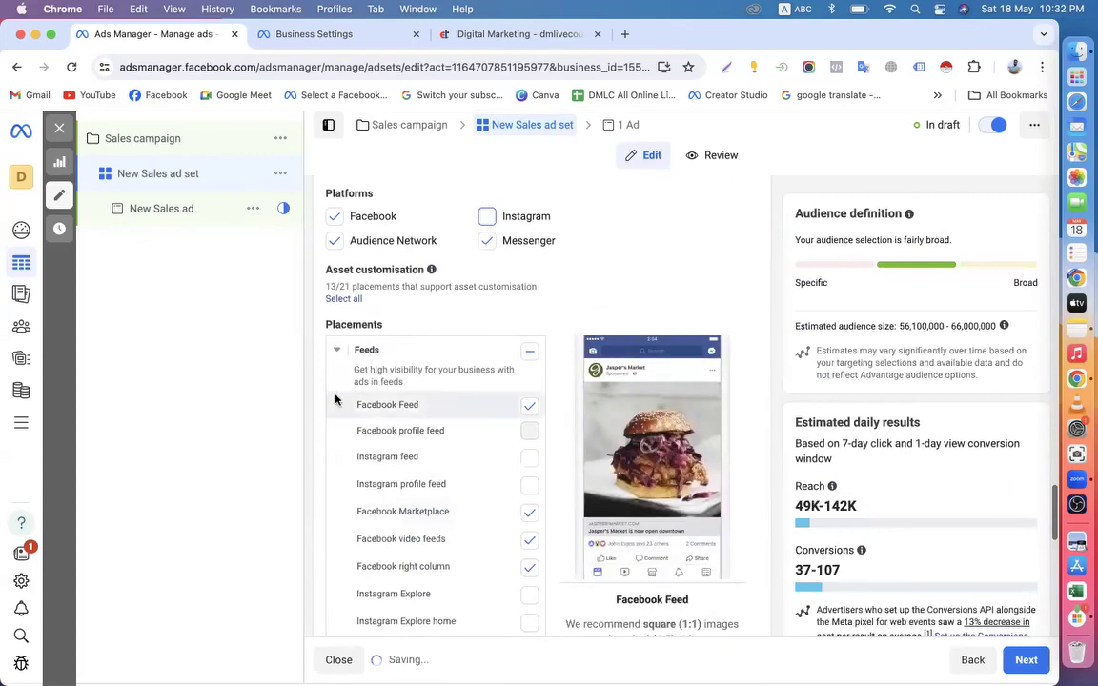
Examine the individual placements under feeds, stories and reels, in-stream ads, search results, messages, and apps and sites
left_click(335, 352)
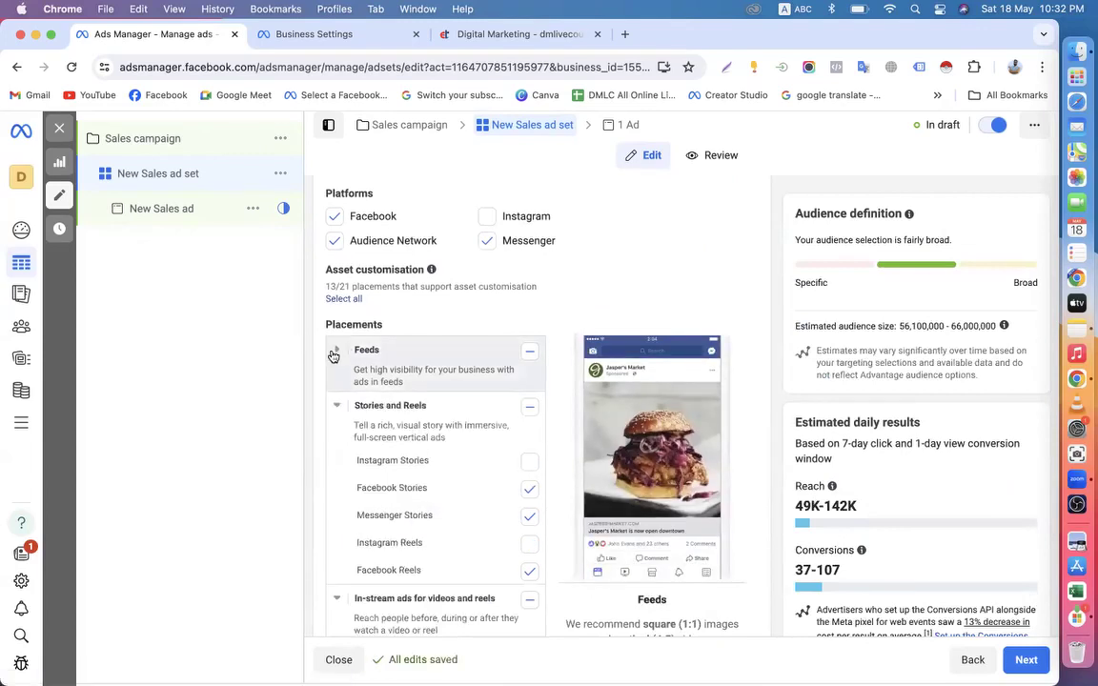
left_click(341, 352)
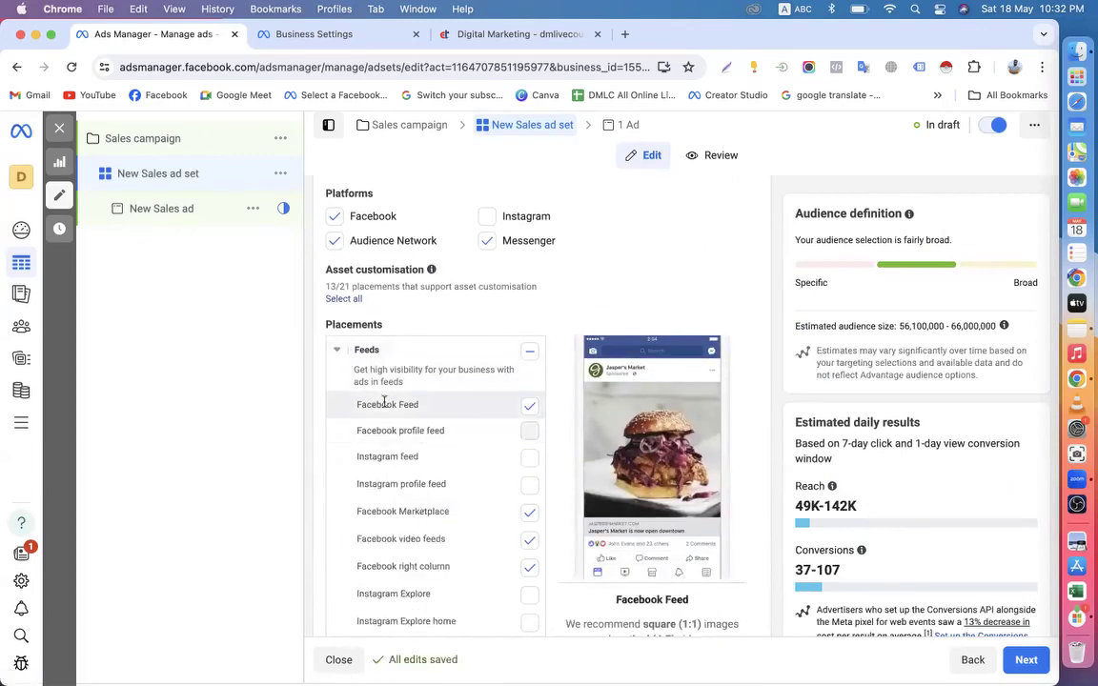
scroll(445, 504, "down", 6)
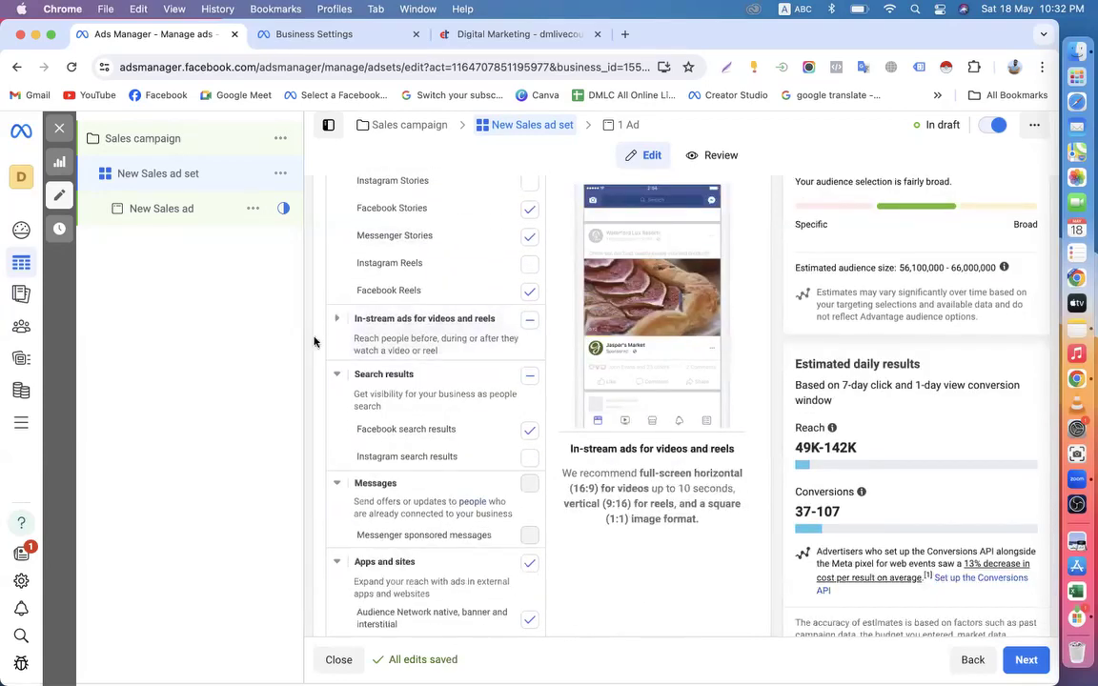
scroll(410, 477, "down", 2)
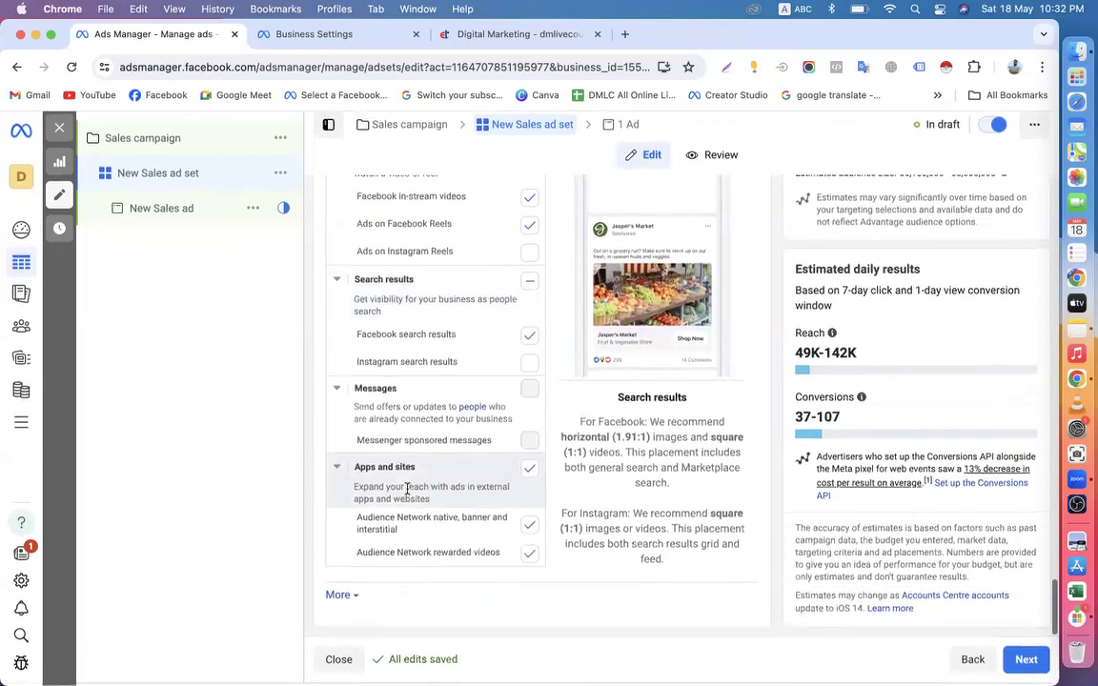
scroll(410, 490, "up", 8)
scroll(407, 489, "up", 3)
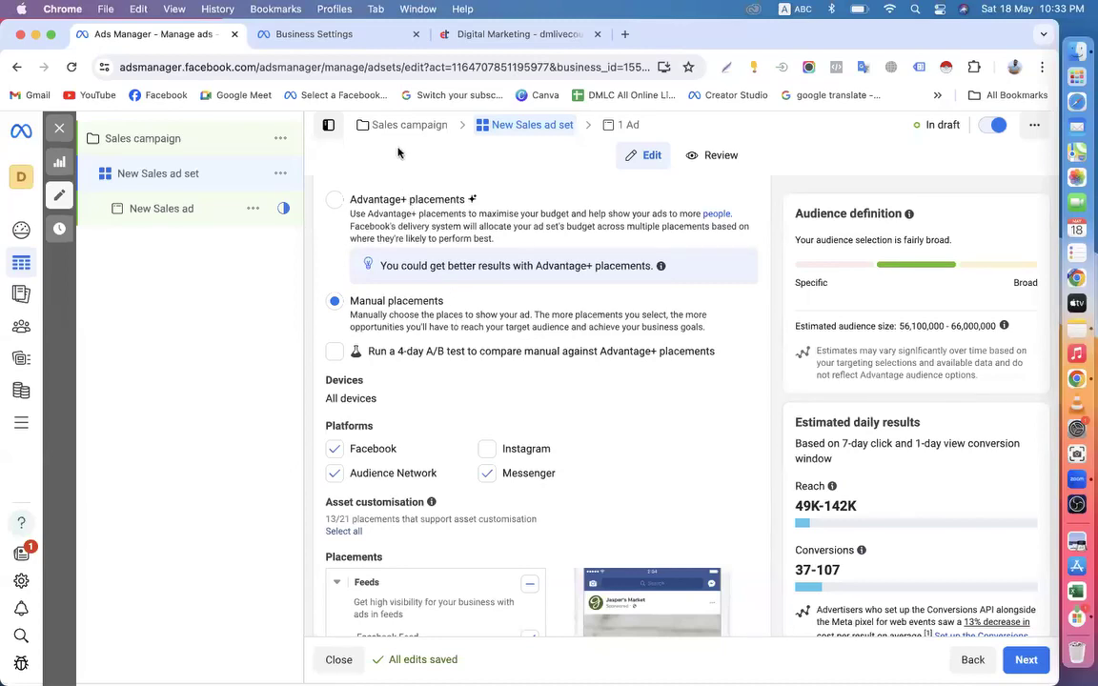
scroll(397, 448, "down", 10)
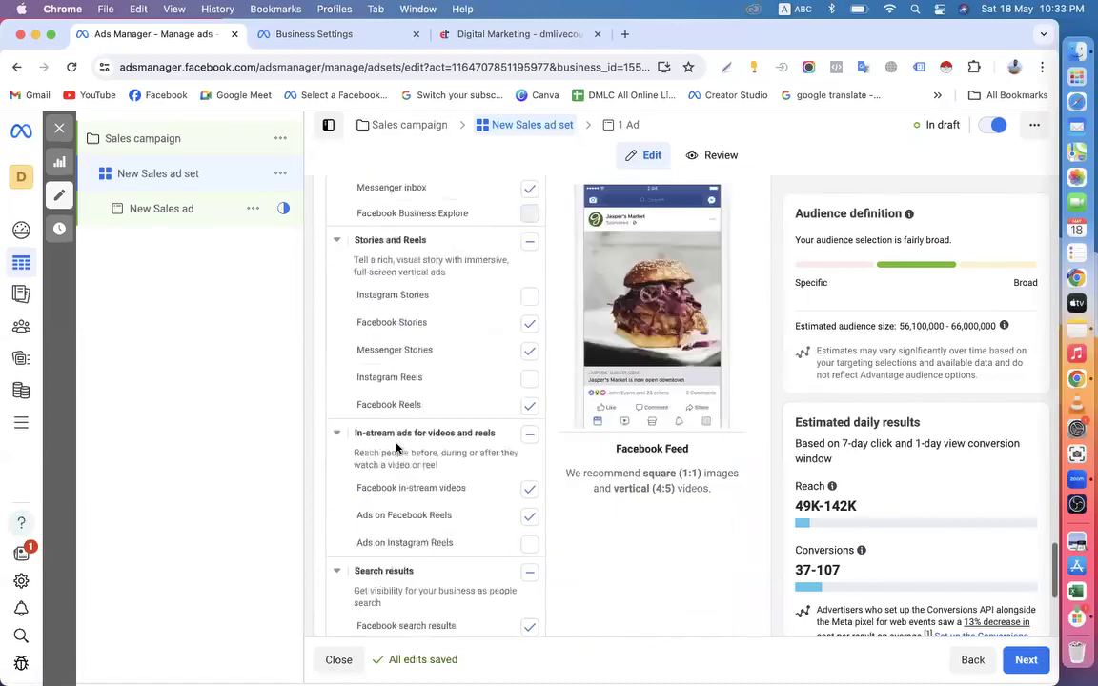
scroll(495, 441, "up", 15)
scroll(494, 438, "down", 5)
scroll(494, 438, "down", 5)
Review the ad set's conversion location, performance goal, pixel and conversion event settings
scroll(494, 438, "up", 20)
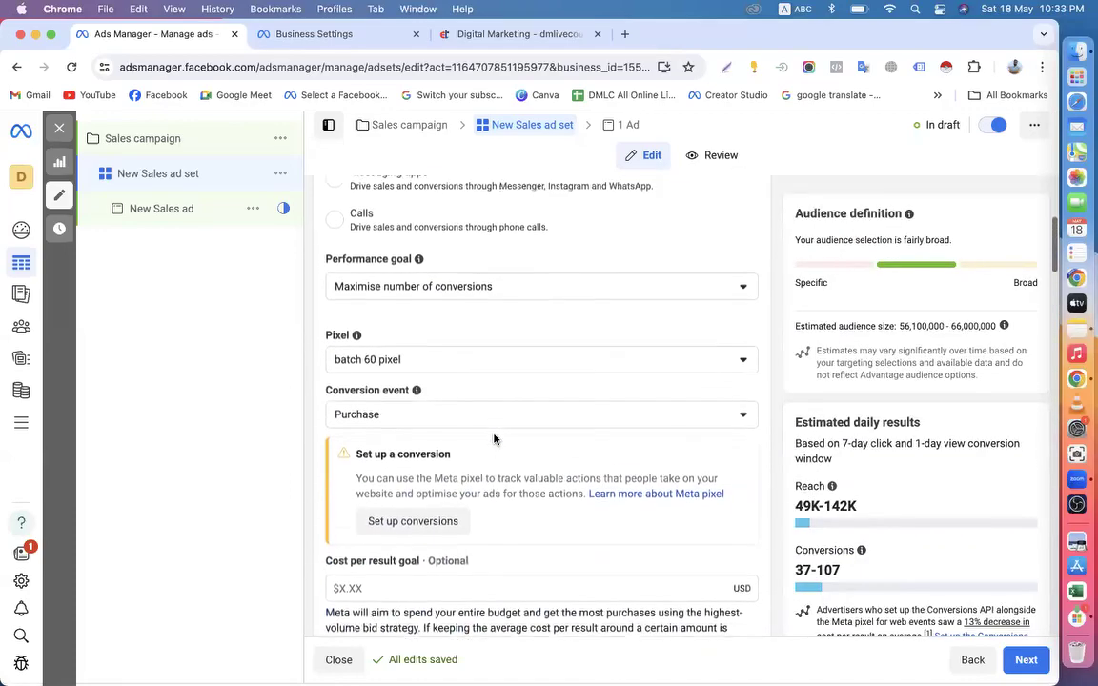
scroll(494, 438, "up", 3)
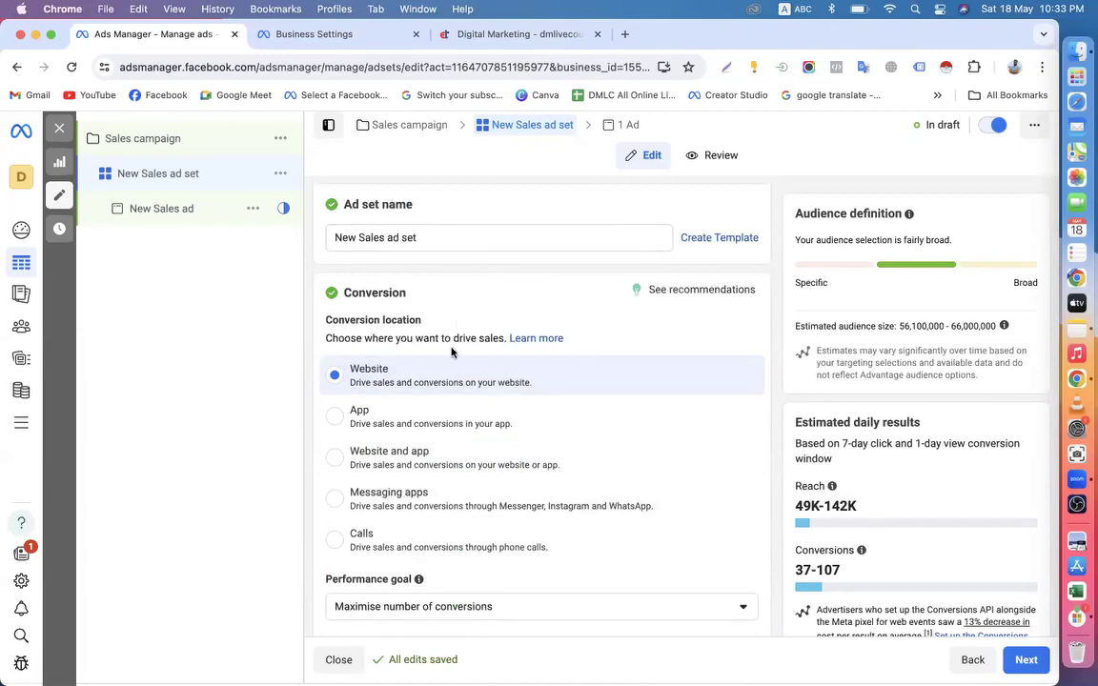
scroll(483, 374, "down", 7)
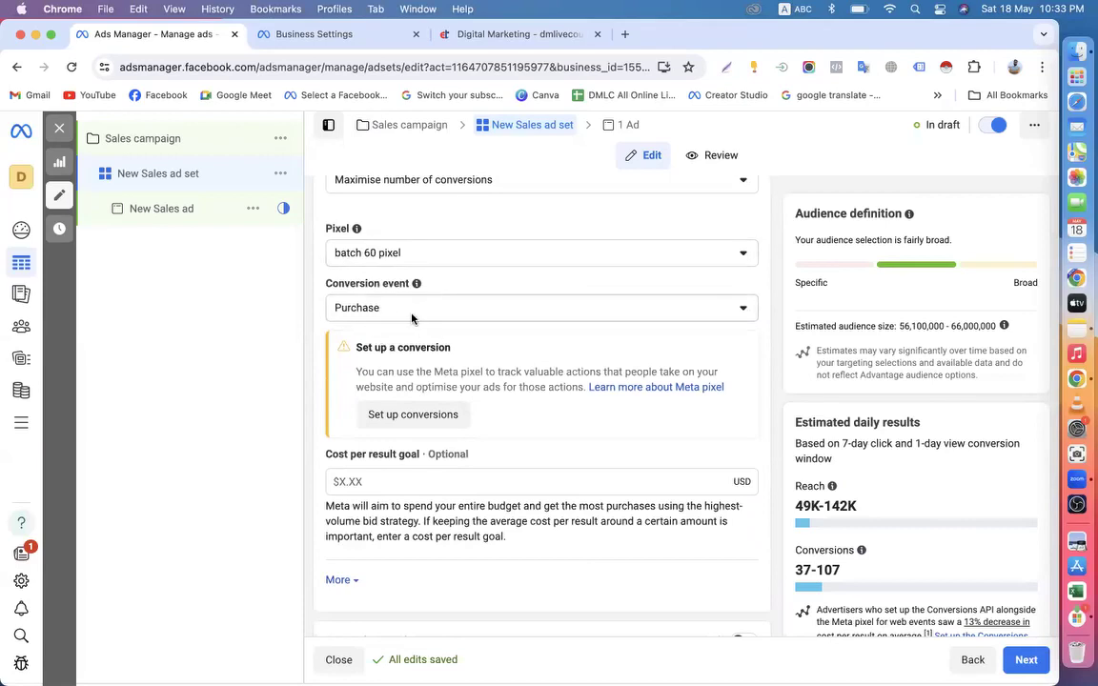
scroll(412, 321, "up", 7)
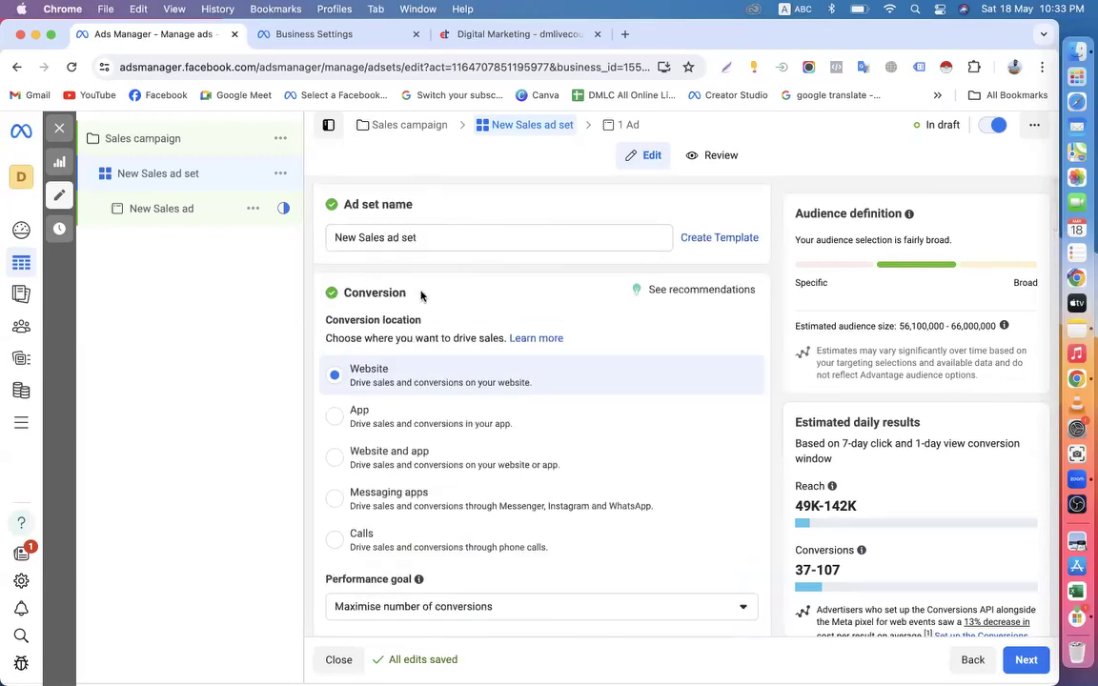
scroll(591, 292, "down", 10)
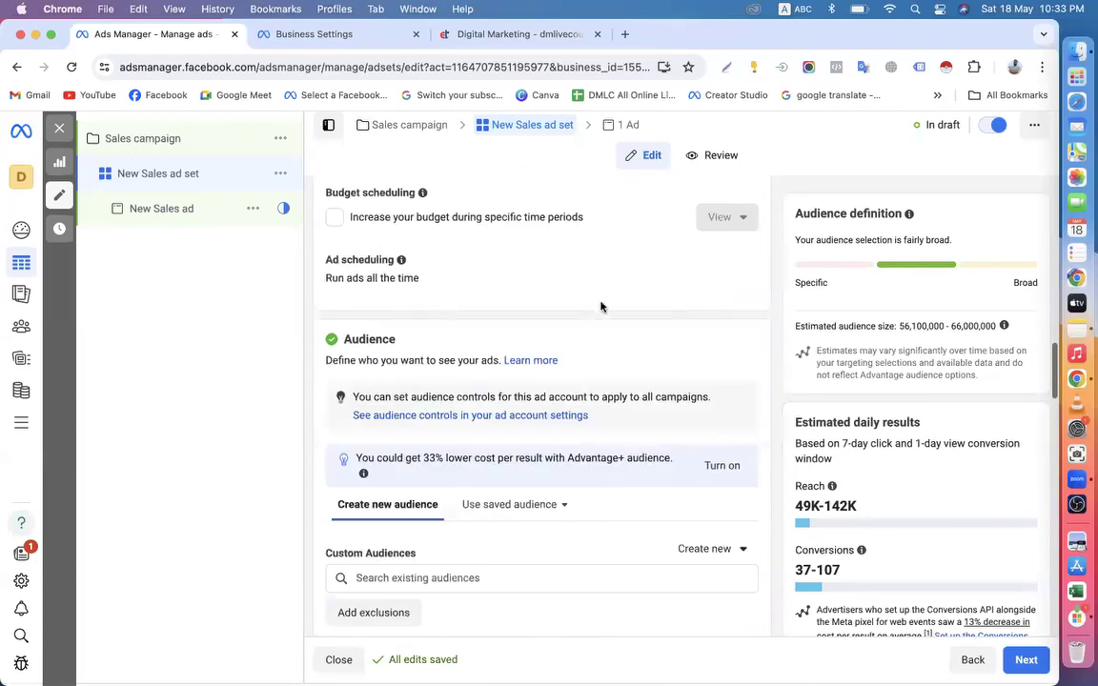
Proceed to the ad level and set the ad's Facebook Page to Digital Marketing Live Course
left_click(1026, 660)
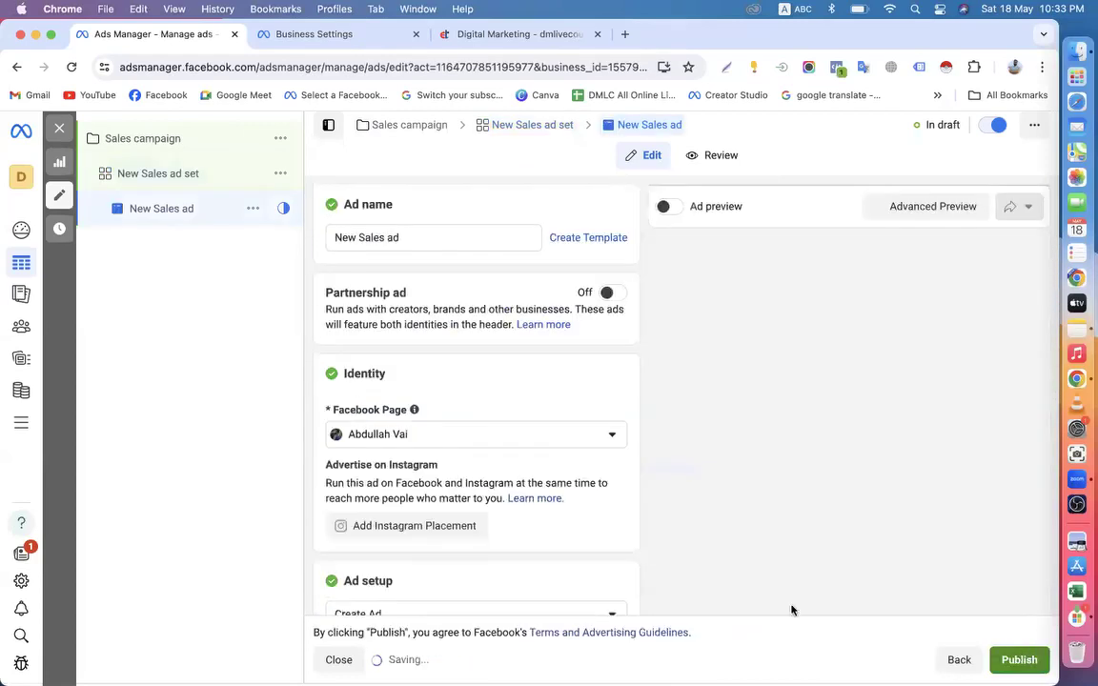
scroll(481, 462, "down", 2)
left_click(442, 334)
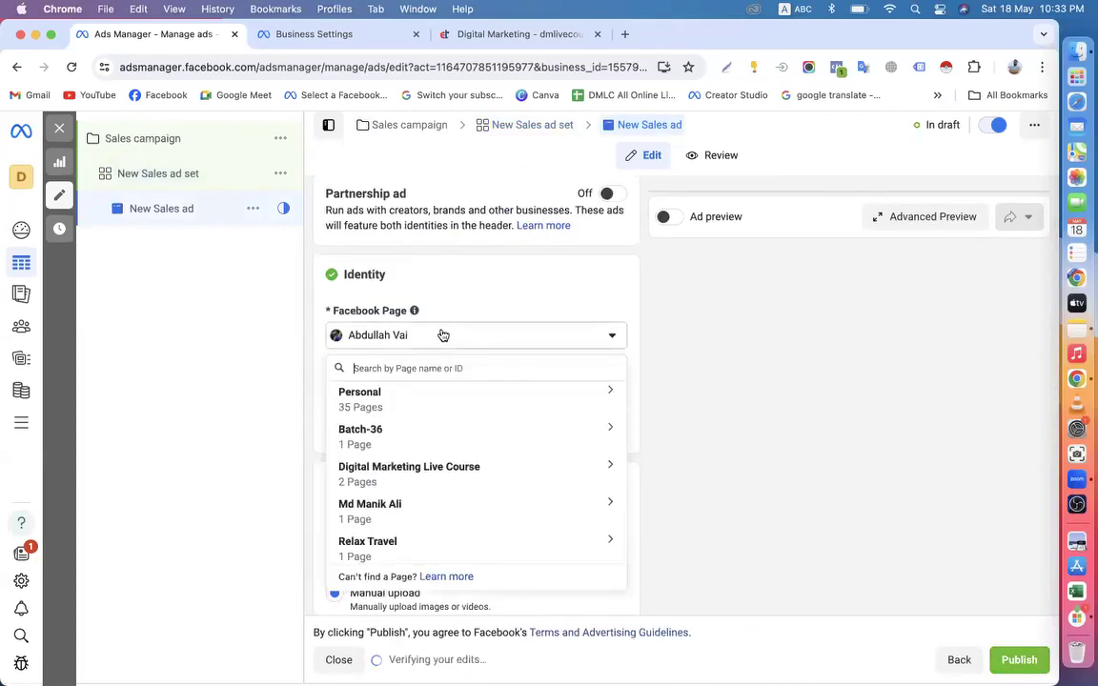
type("di")
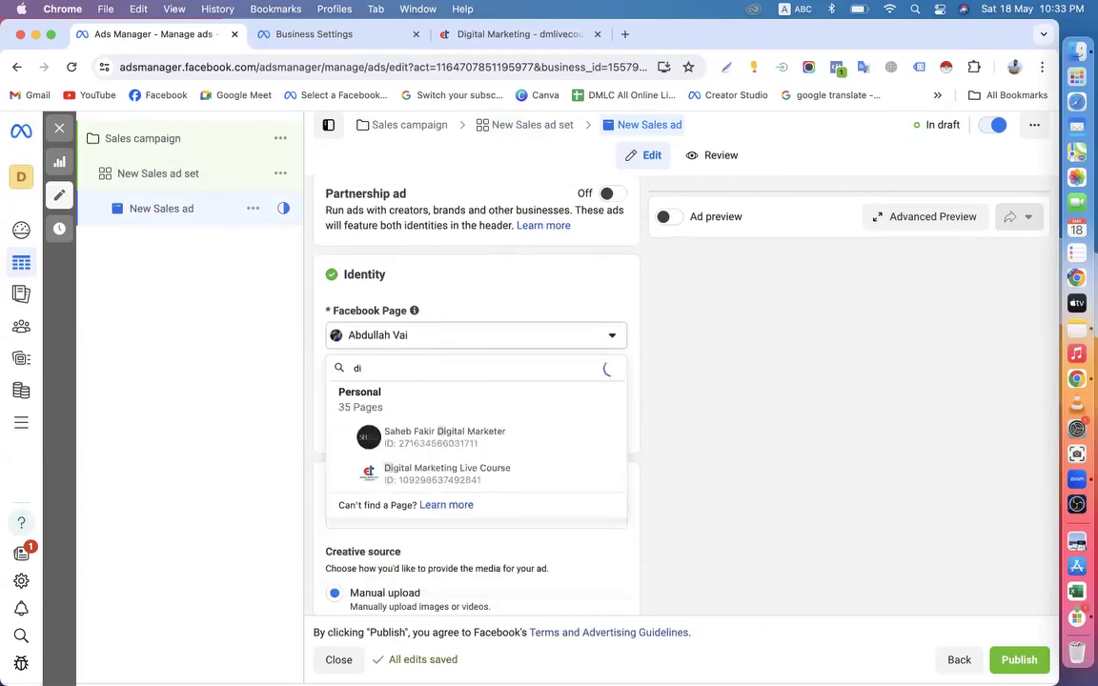
left_click(405, 466)
Keep Create Ad as the ad setup and review the creative source and format options
scroll(404, 461, "down", 5)
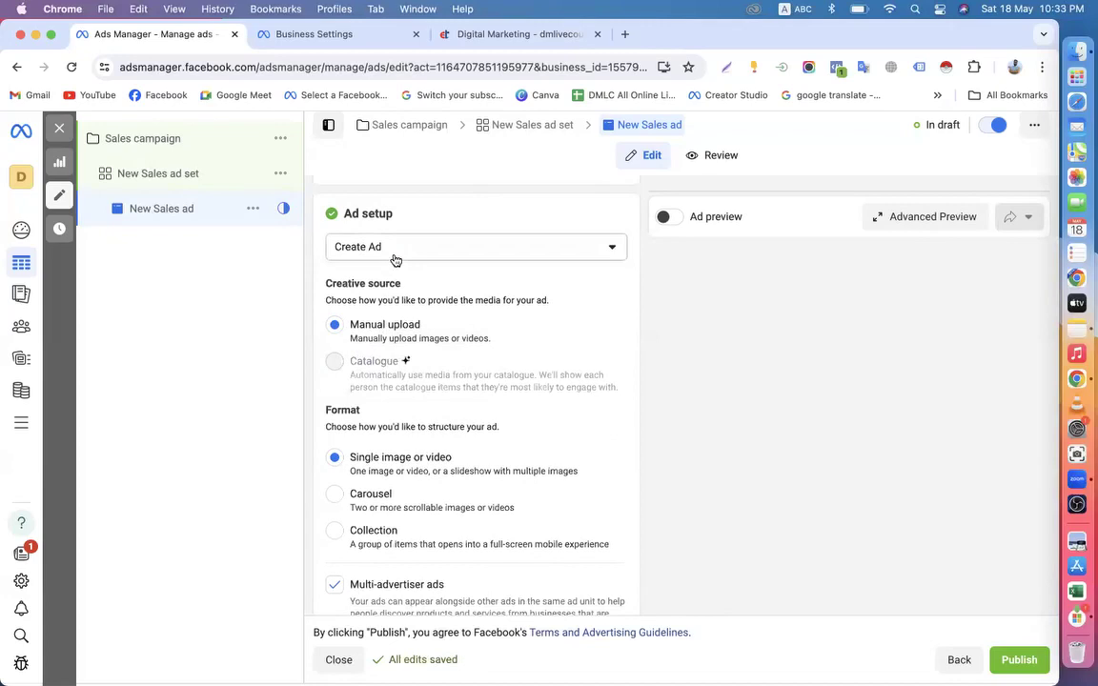
left_click(395, 252)
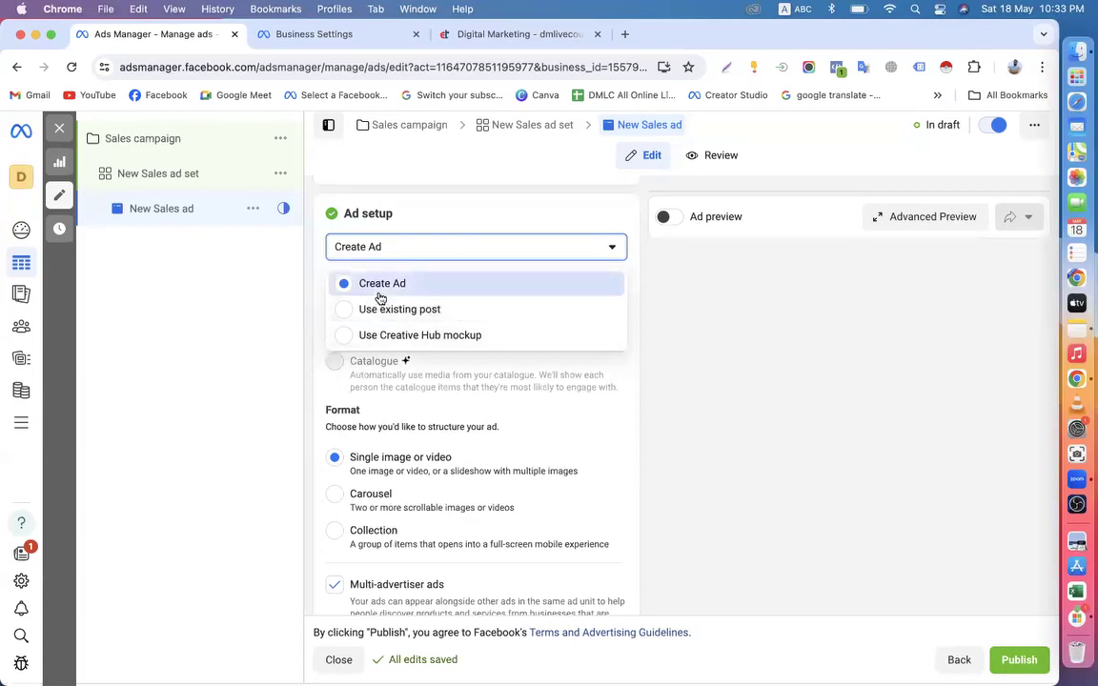
left_click(380, 284)
mouse_move(400, 350)
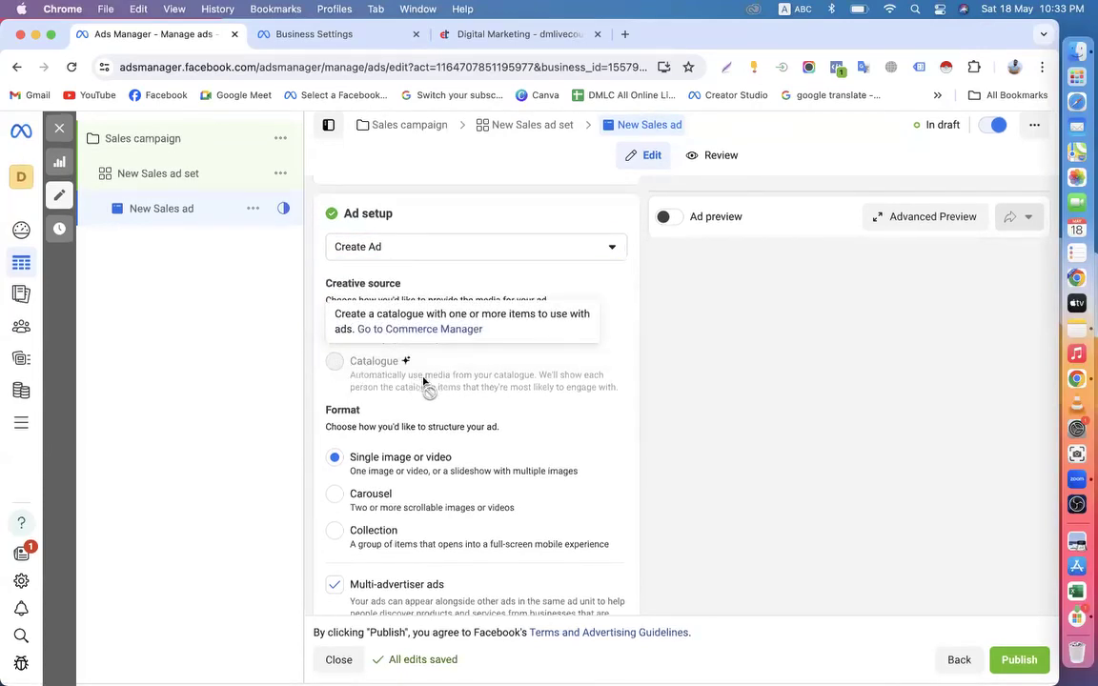
scroll(425, 381, "down", 3)
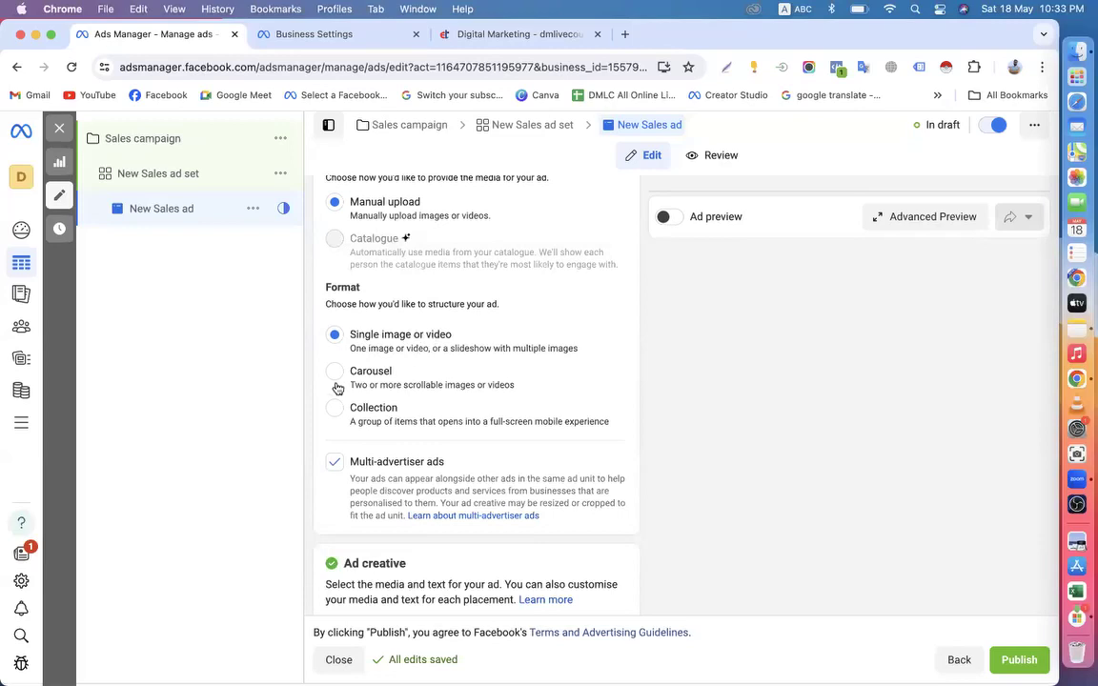
Examine the ad creative's media options and its primary text, headline and description fields
scroll(416, 382, "down", 5)
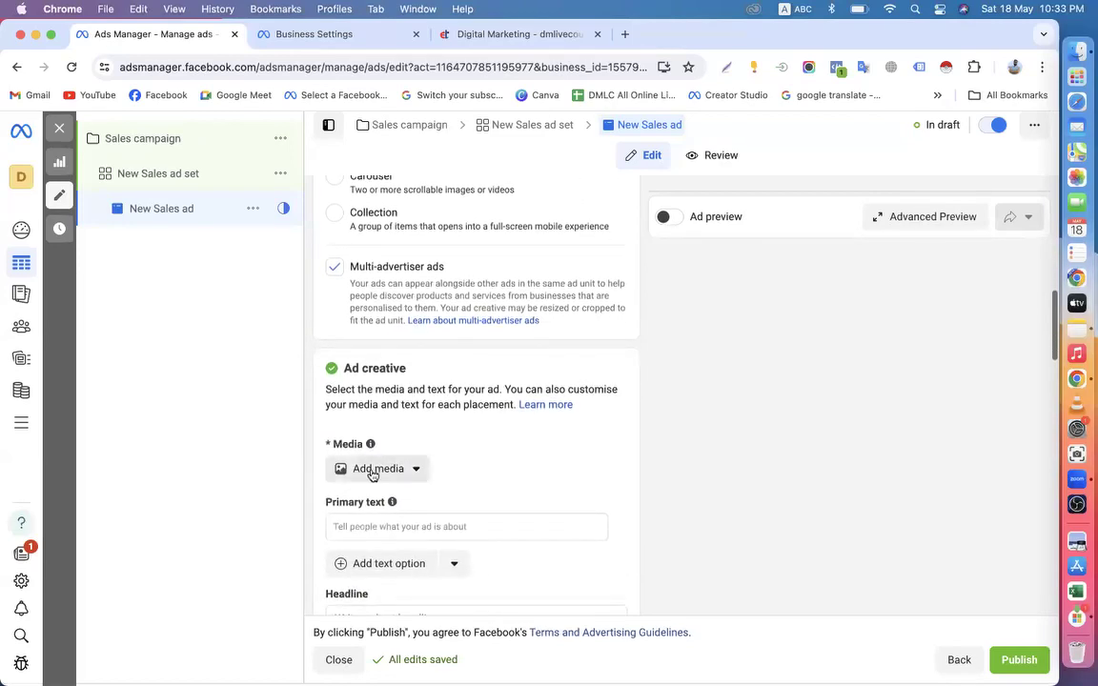
left_click(398, 477)
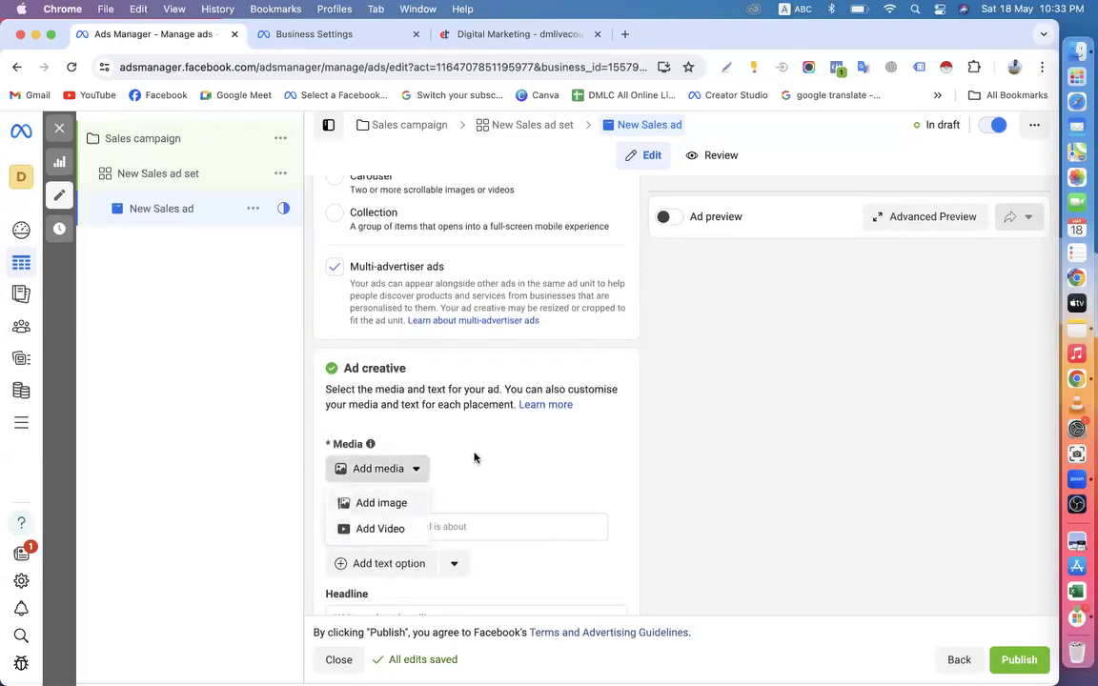
scroll(474, 459, "down", 5)
left_click(393, 414)
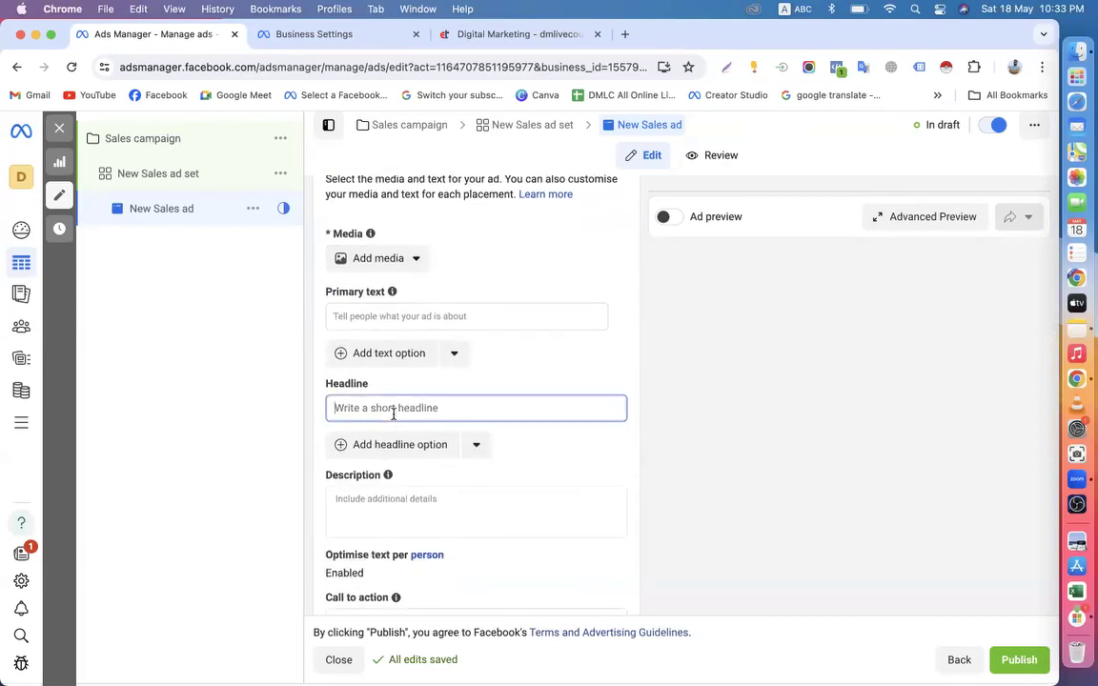
left_click(385, 318)
scroll(379, 326, "down", 4)
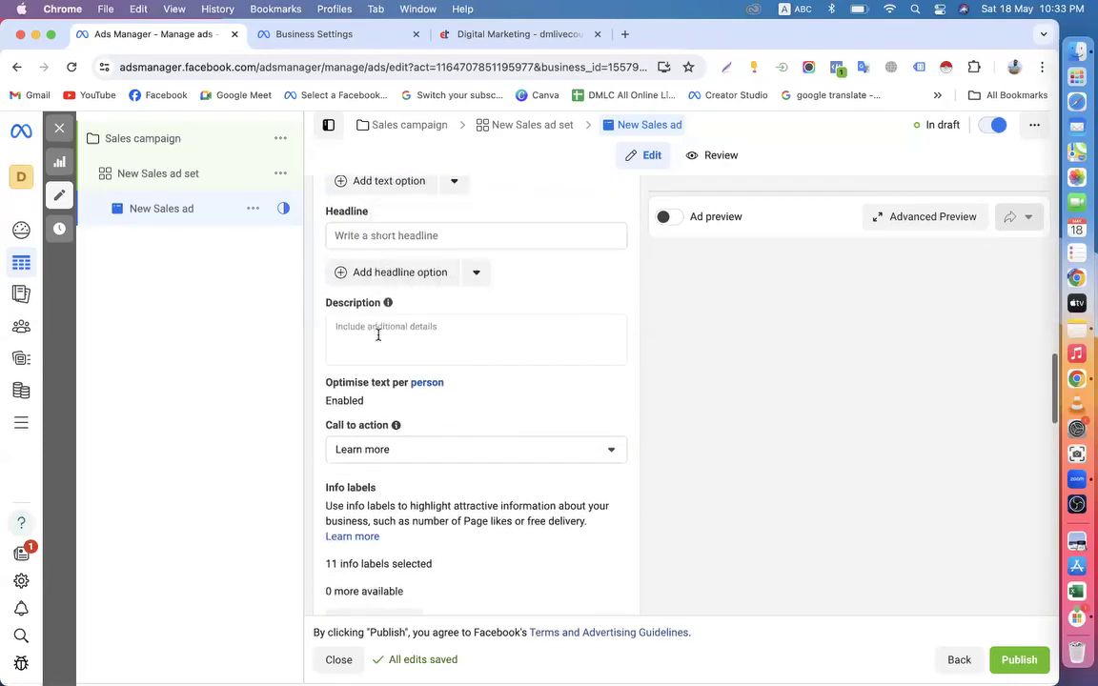
left_click(378, 334)
scroll(378, 486, "down", 2)
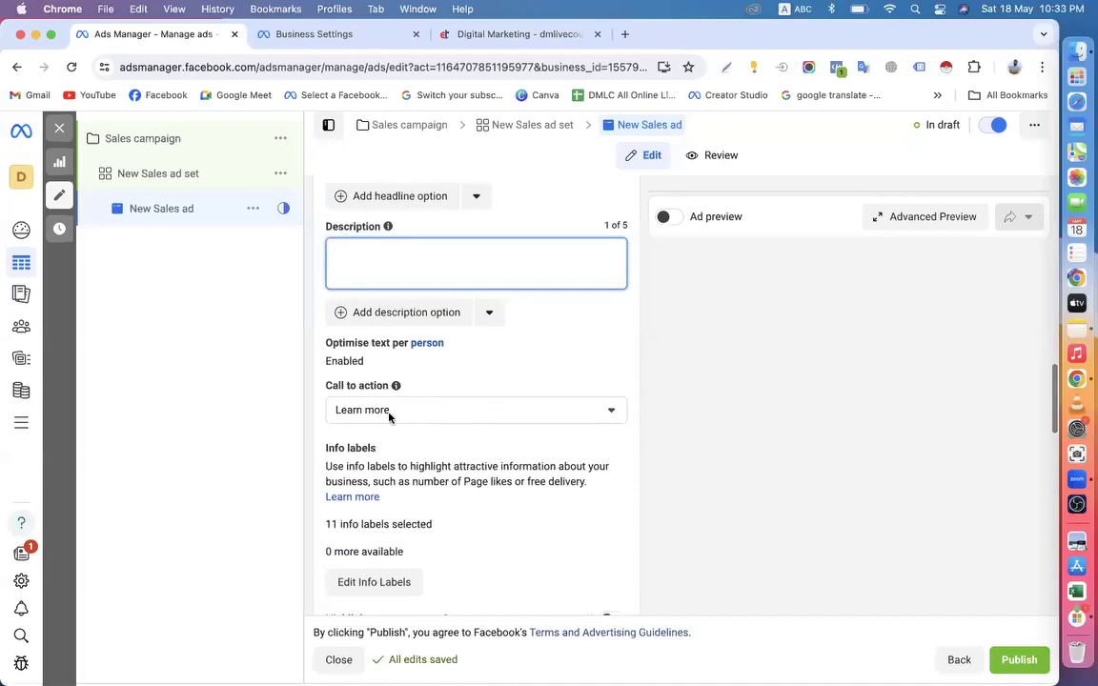
Set the ad's call to action to Shop now
left_click(387, 412)
scroll(400, 515, "down", 1)
scroll(404, 534, "down", 3)
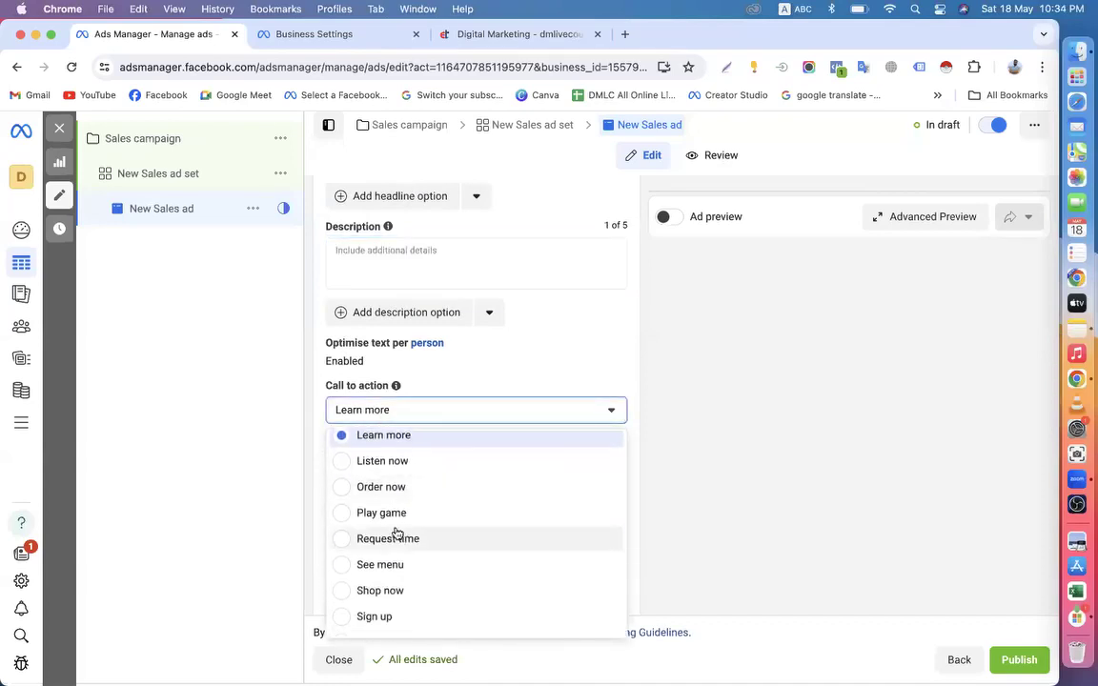
left_click(391, 488)
left_click(353, 409)
scroll(387, 534, "down", 3)
left_click(372, 544)
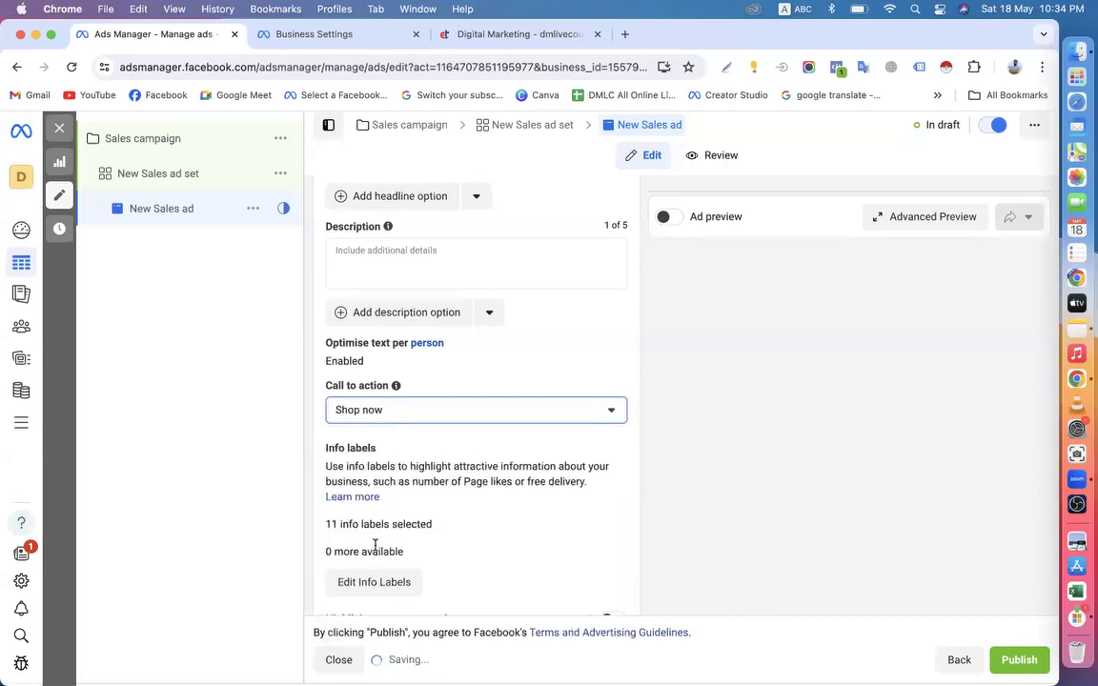
Look through the call to action options and change the ad's call to action to Order now
left_click(373, 412)
scroll(397, 553, "down", 2)
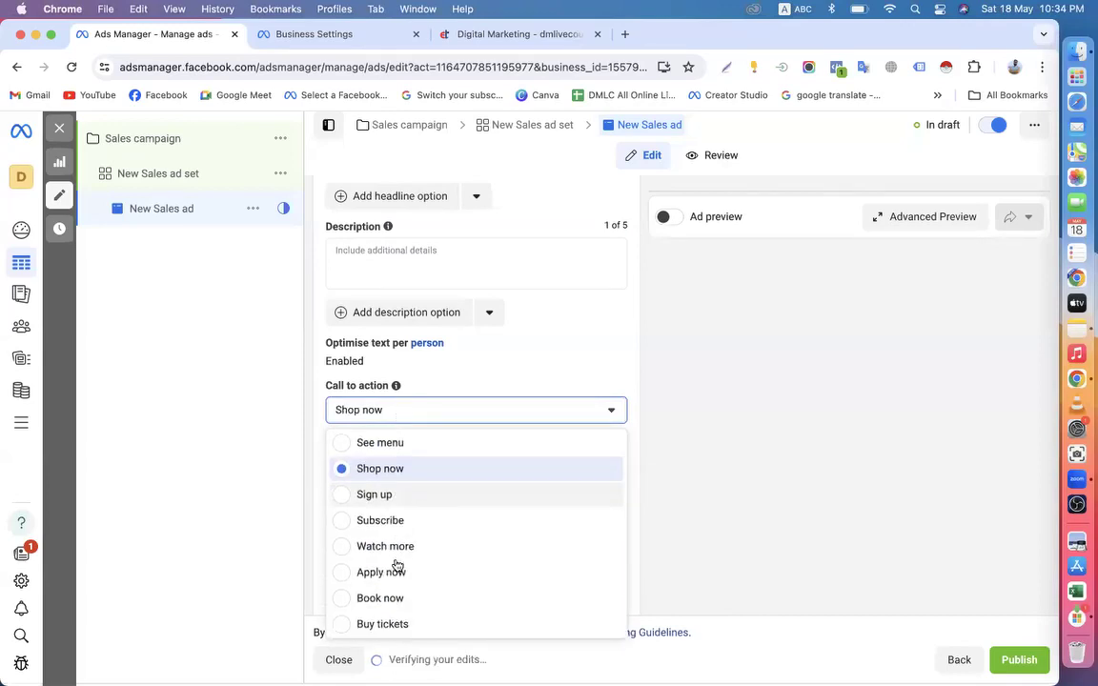
scroll(397, 566, "up", 7)
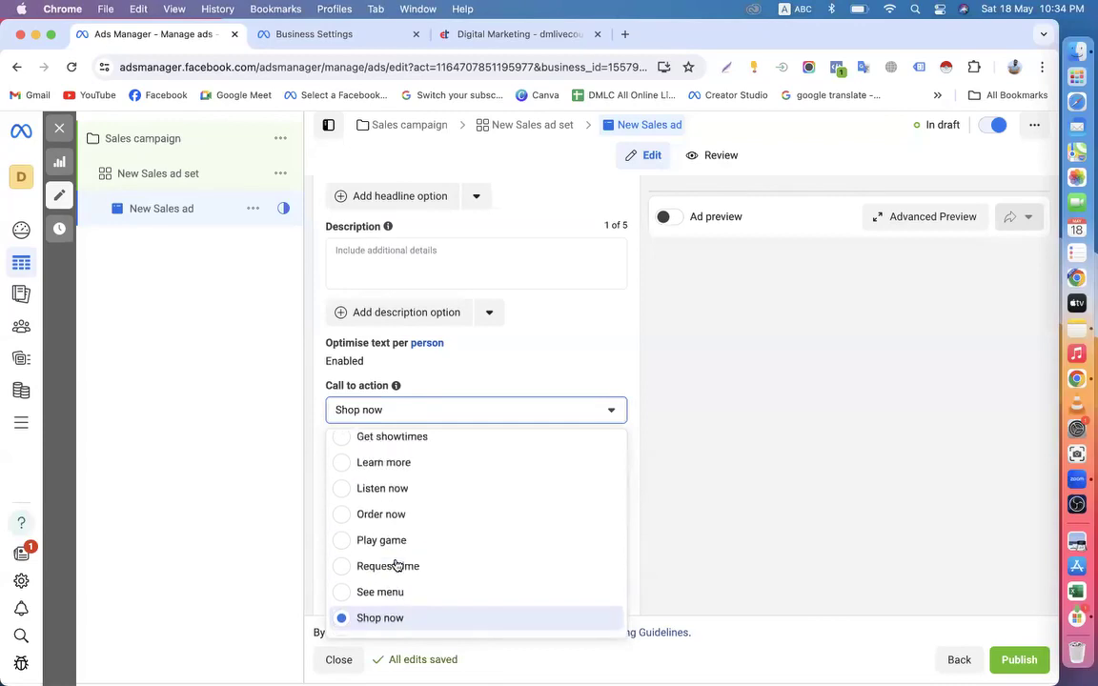
scroll(396, 566, "down", 7)
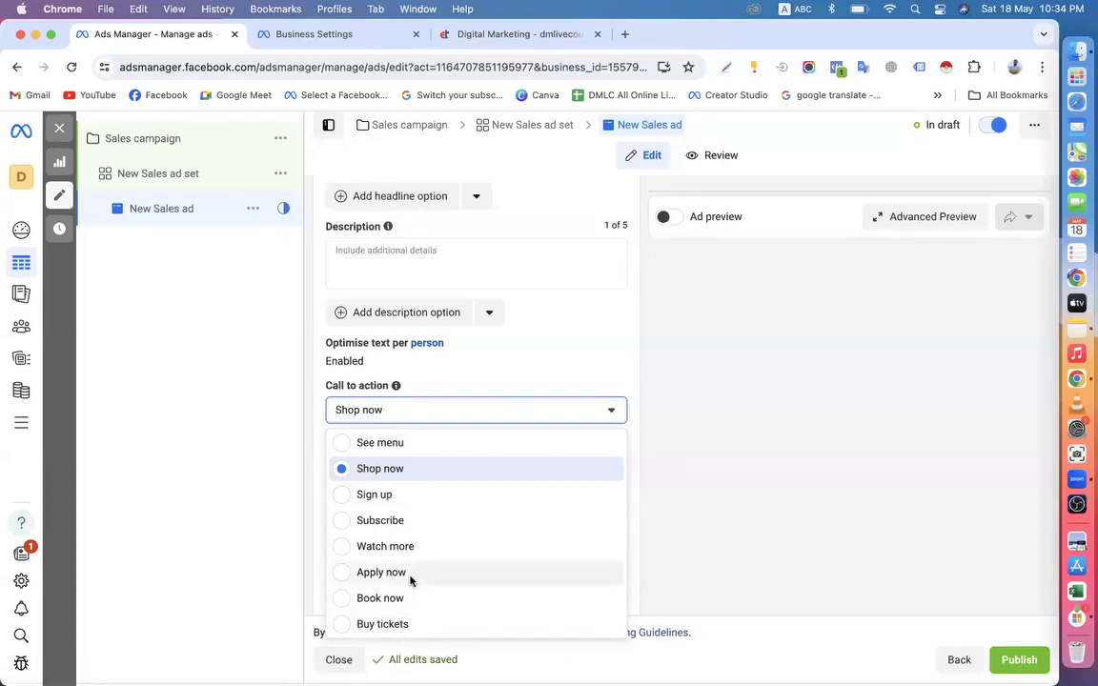
scroll(410, 579, "up", 3)
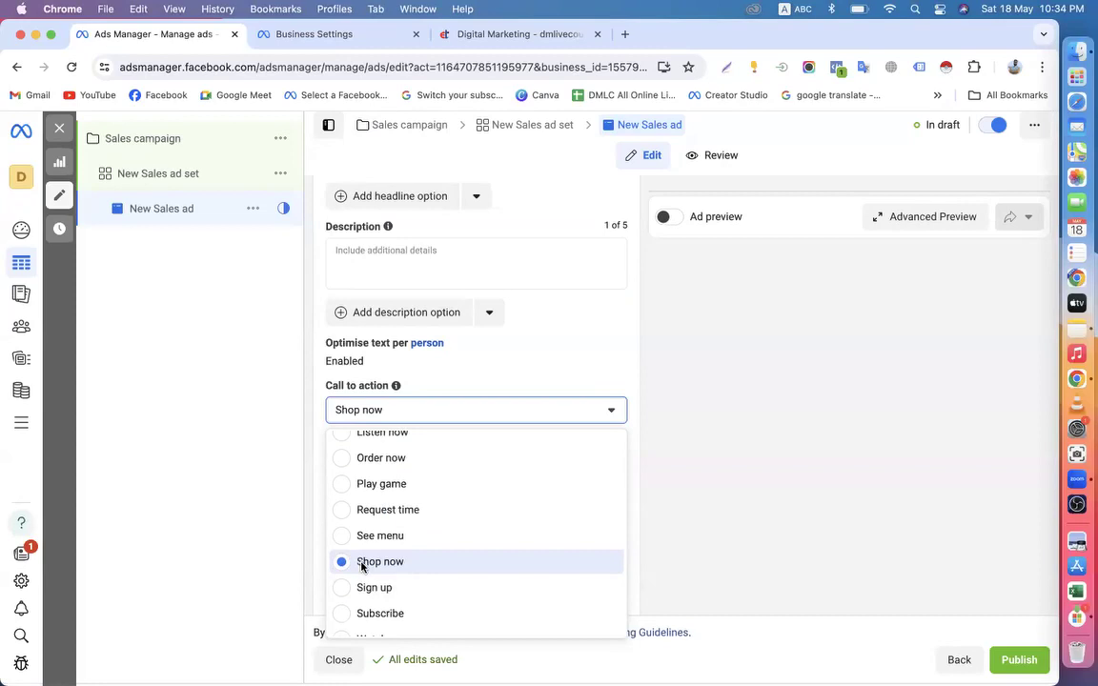
scroll(364, 566, "up", 1)
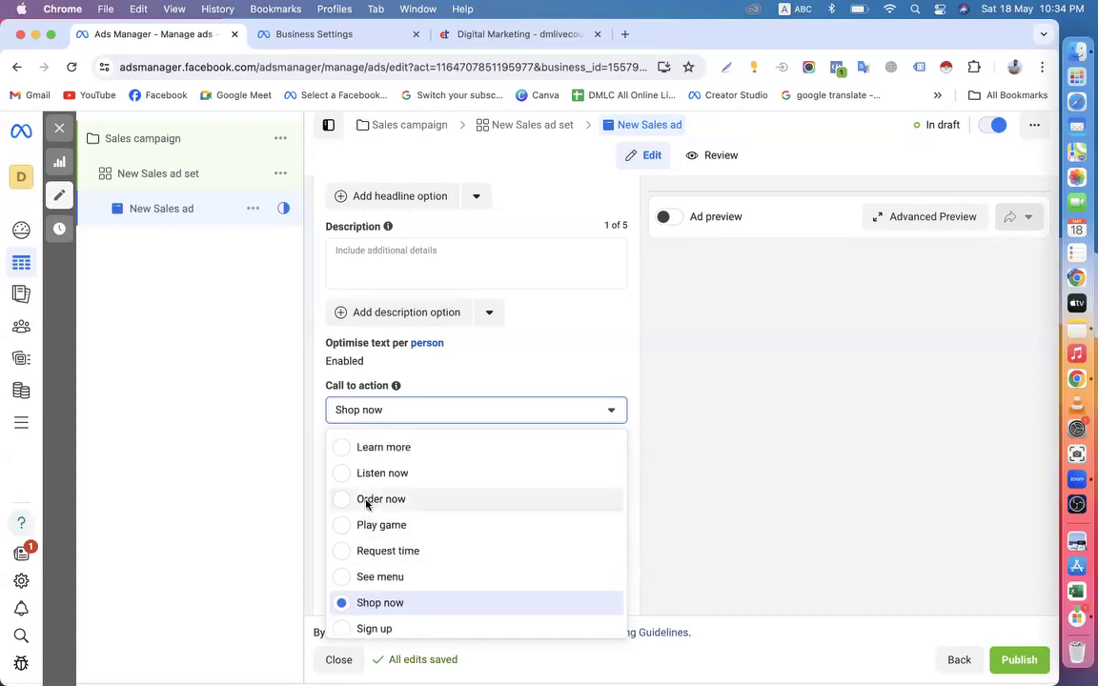
left_click(348, 502)
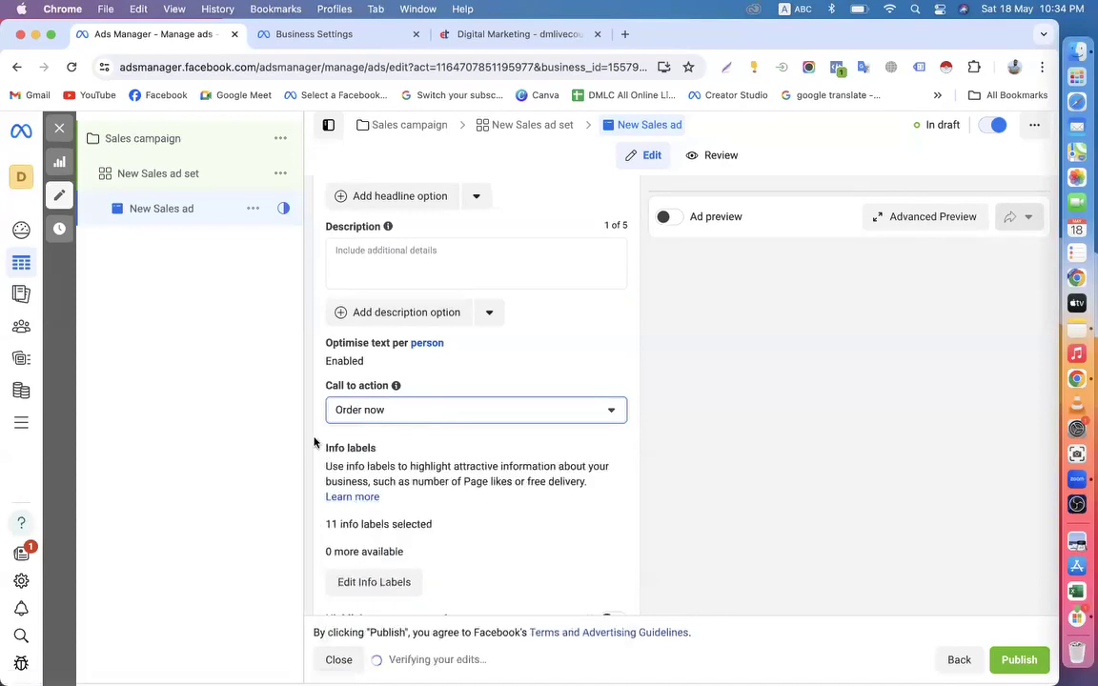
Set the ad's call to action back to Shop now
left_click(344, 409)
scroll(358, 586, "down", 3)
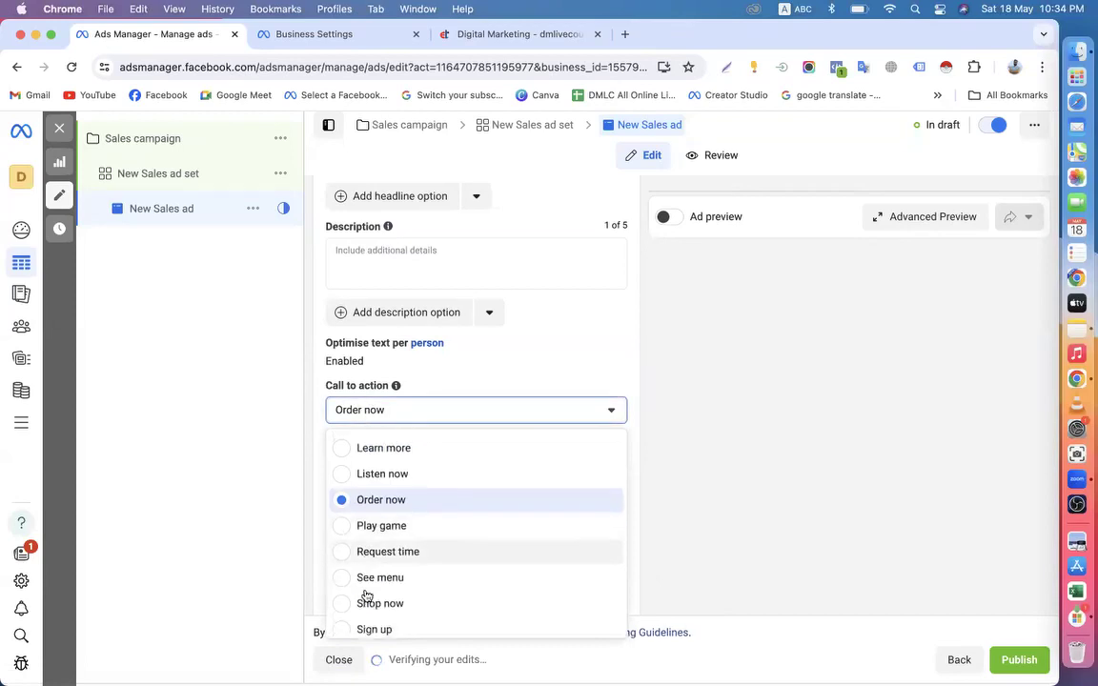
left_click(369, 553)
Set the destination's website URL to dmlivecourse.com/digital-marketing/, copying the address from the open course page
scroll(368, 548, "down", 5)
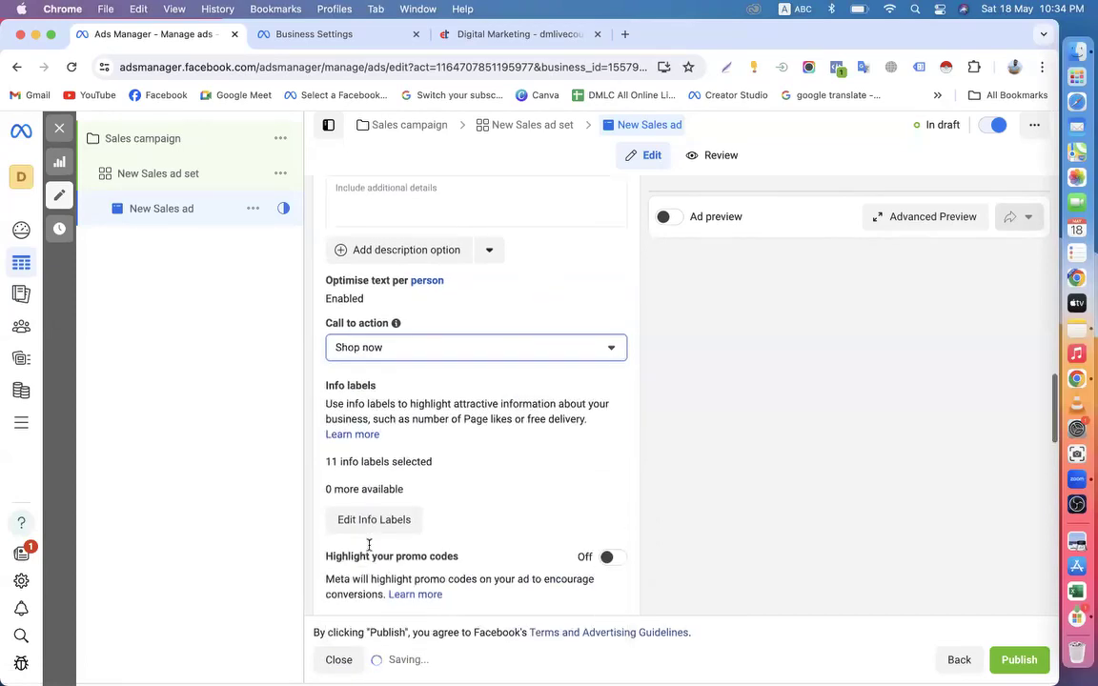
scroll(457, 465, "down", 4)
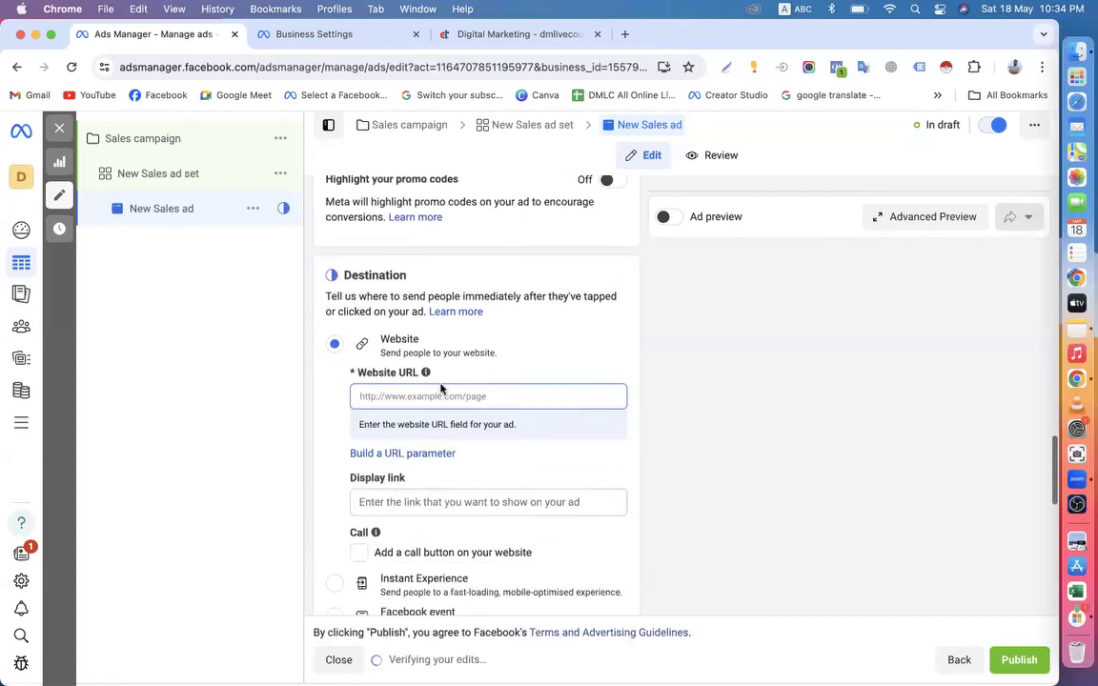
left_click(435, 393)
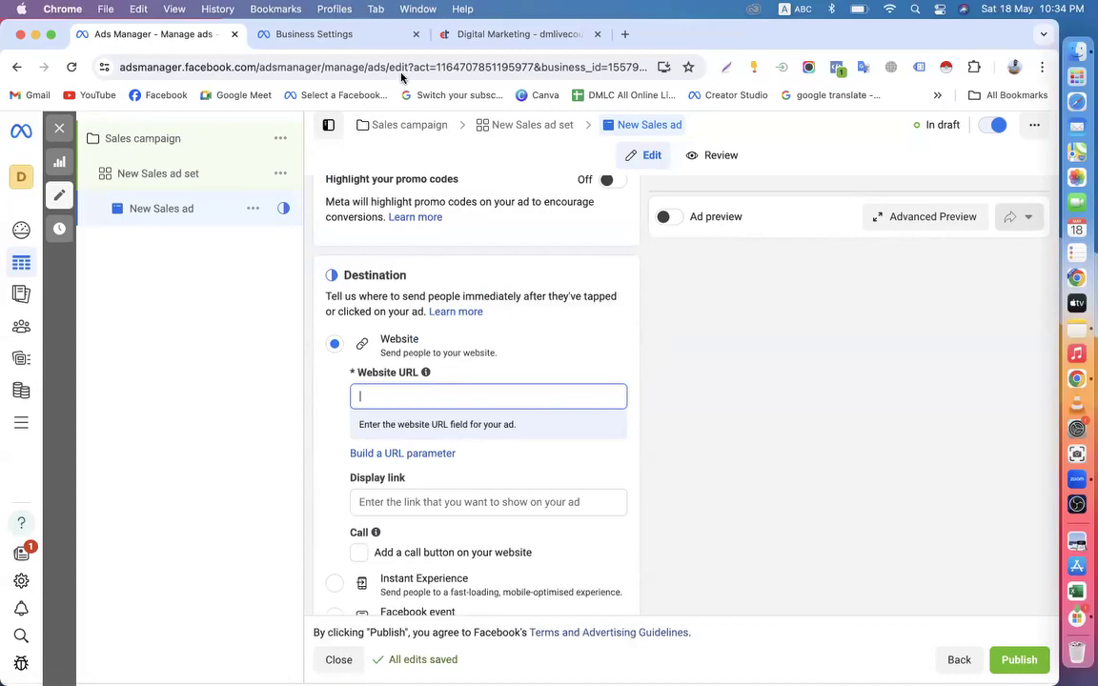
left_click(490, 36)
left_click(367, 67)
key("super+c")
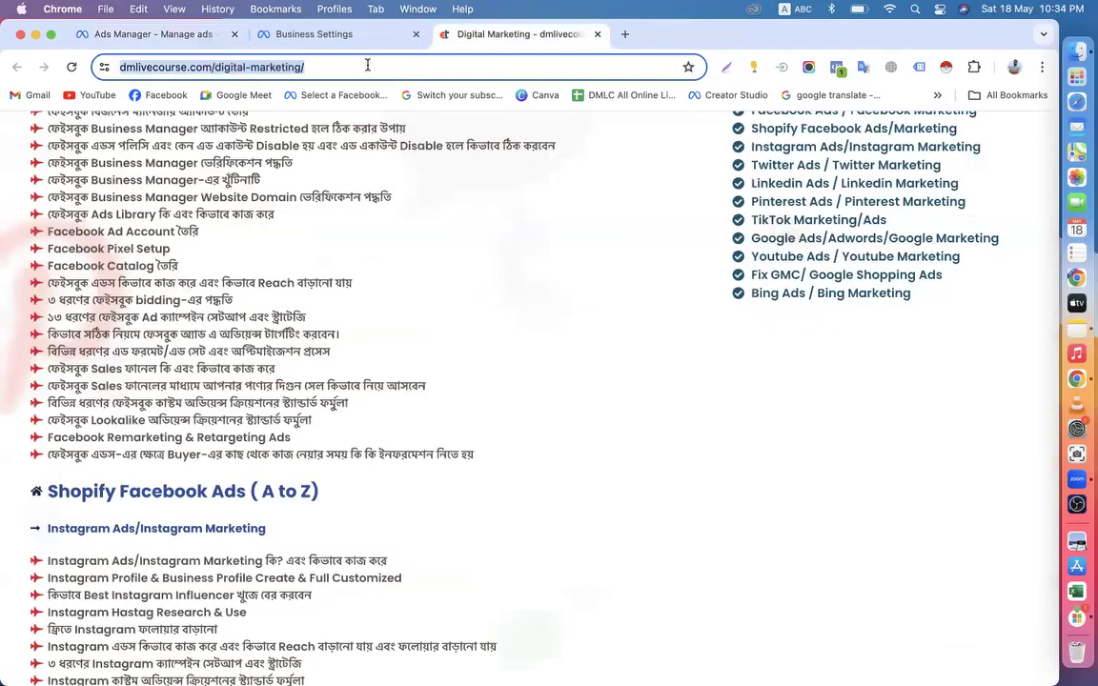
left_click(170, 36)
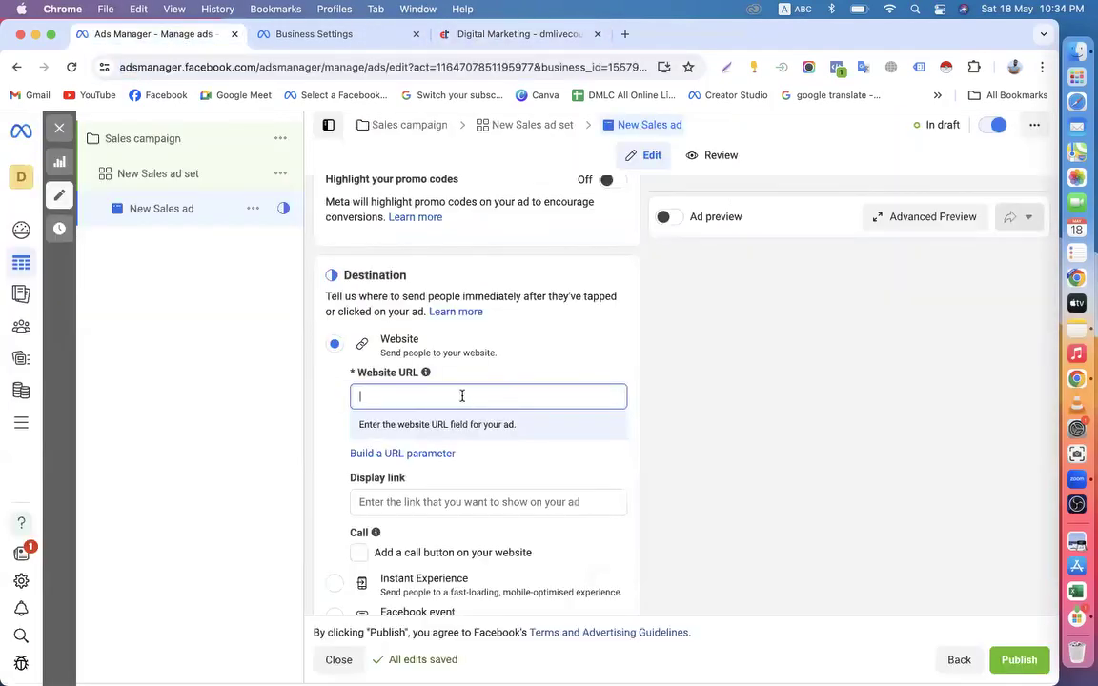
key("super+v")
Add the green SSC Student Scholarship image from the Page's images as the ad's media, accepting the suggested crops and optimisations
scroll(462, 398, "up", 15)
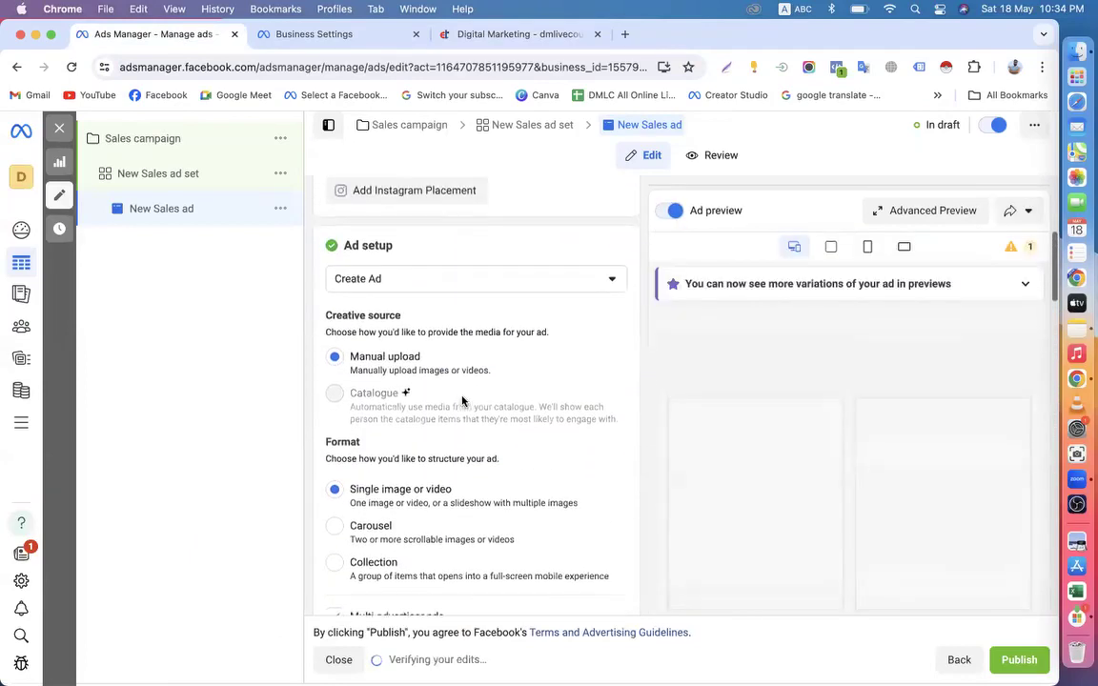
scroll(461, 360, "down", 5)
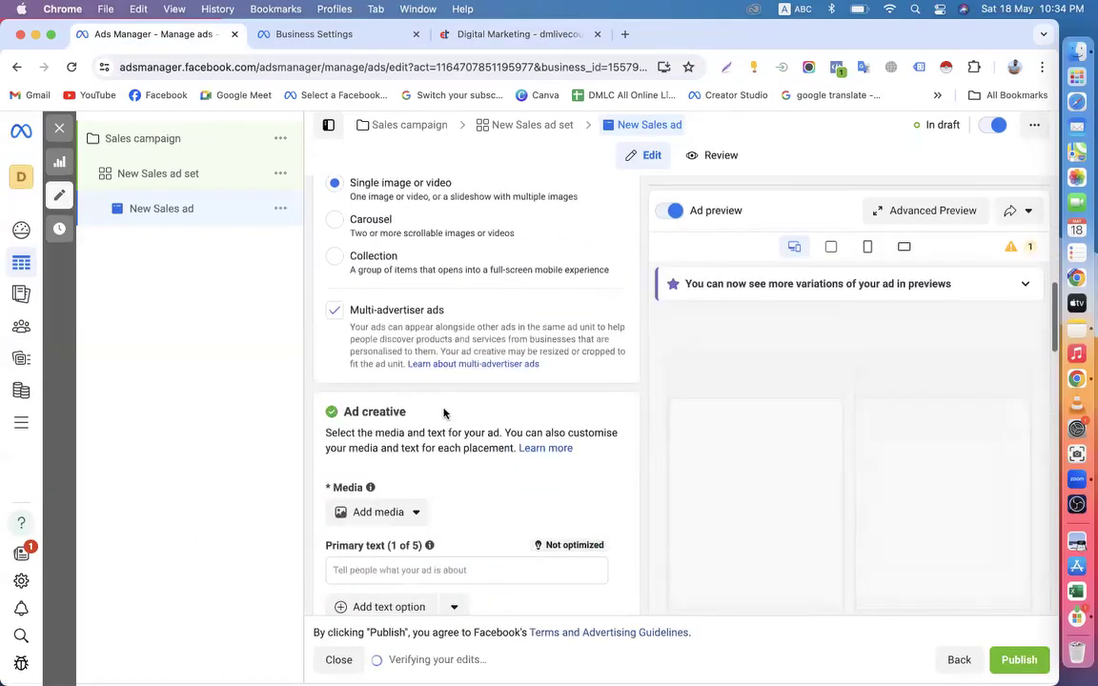
scroll(443, 412, "up", 3)
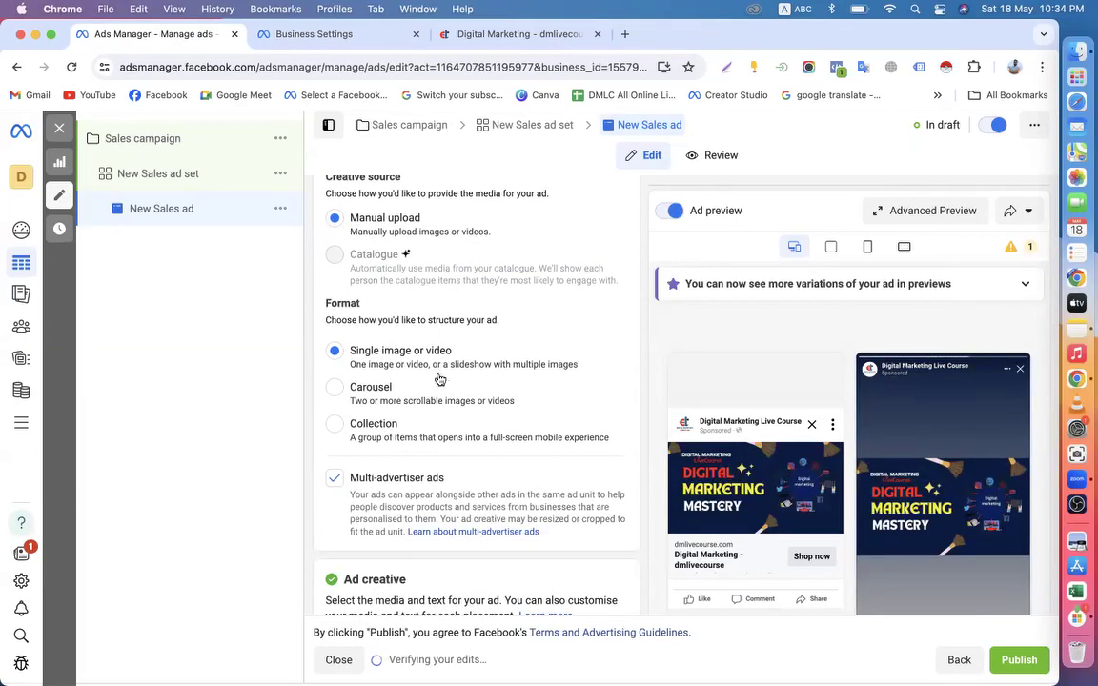
scroll(438, 379, "down", 8)
left_click(387, 260)
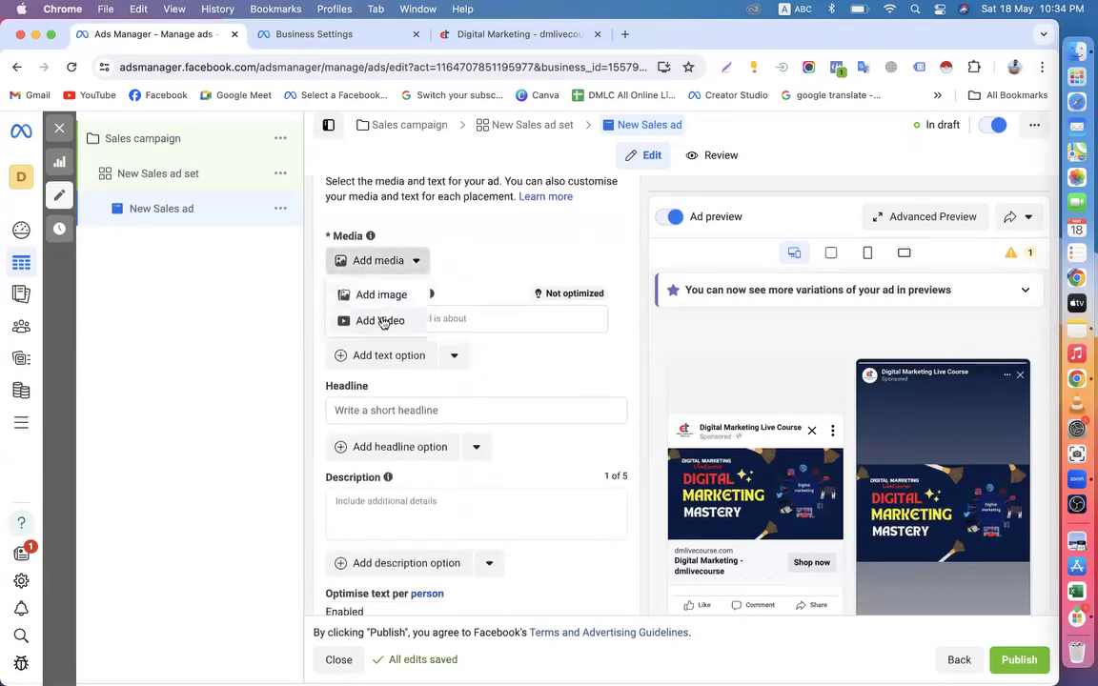
left_click(383, 297)
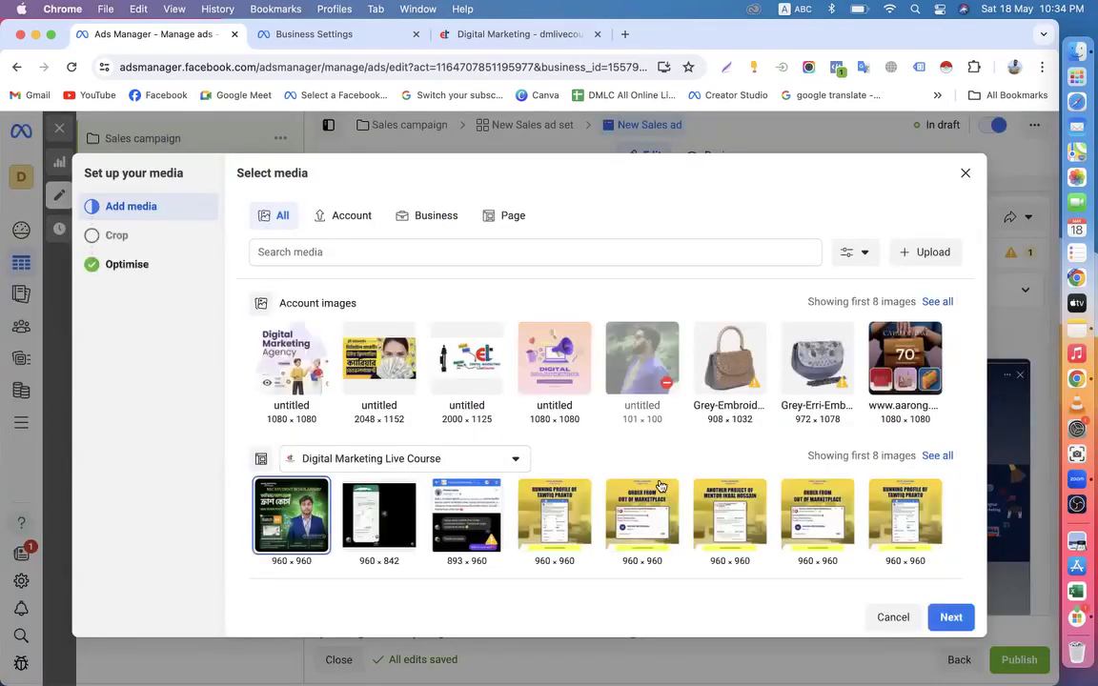
left_click(952, 618)
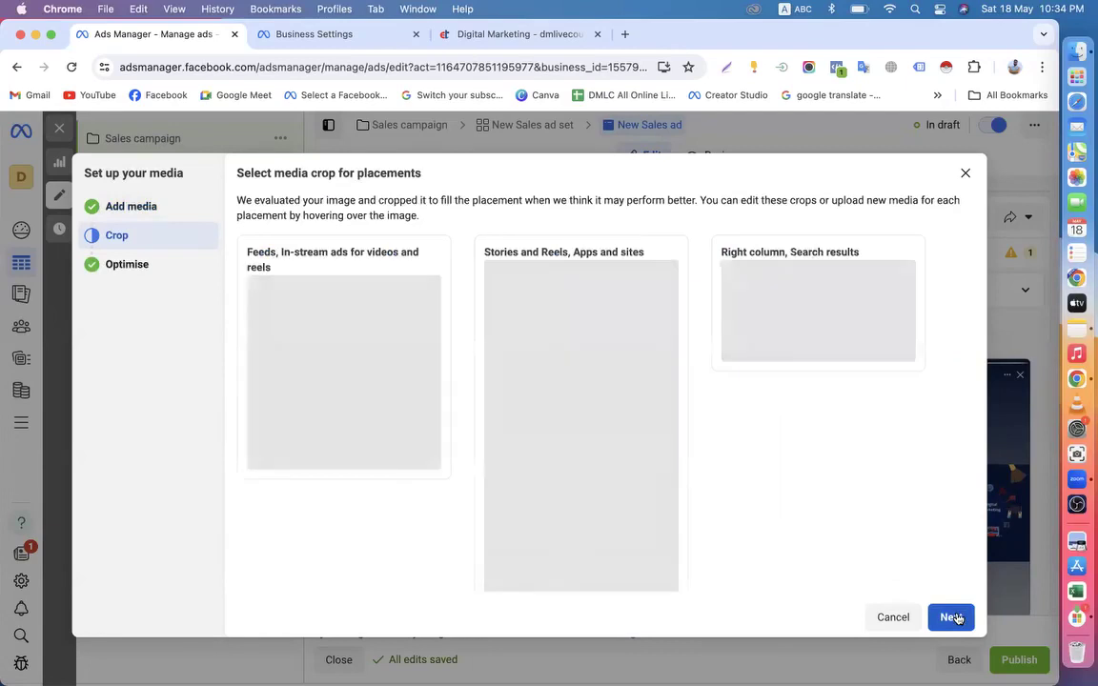
left_click(959, 617)
left_click(959, 617)
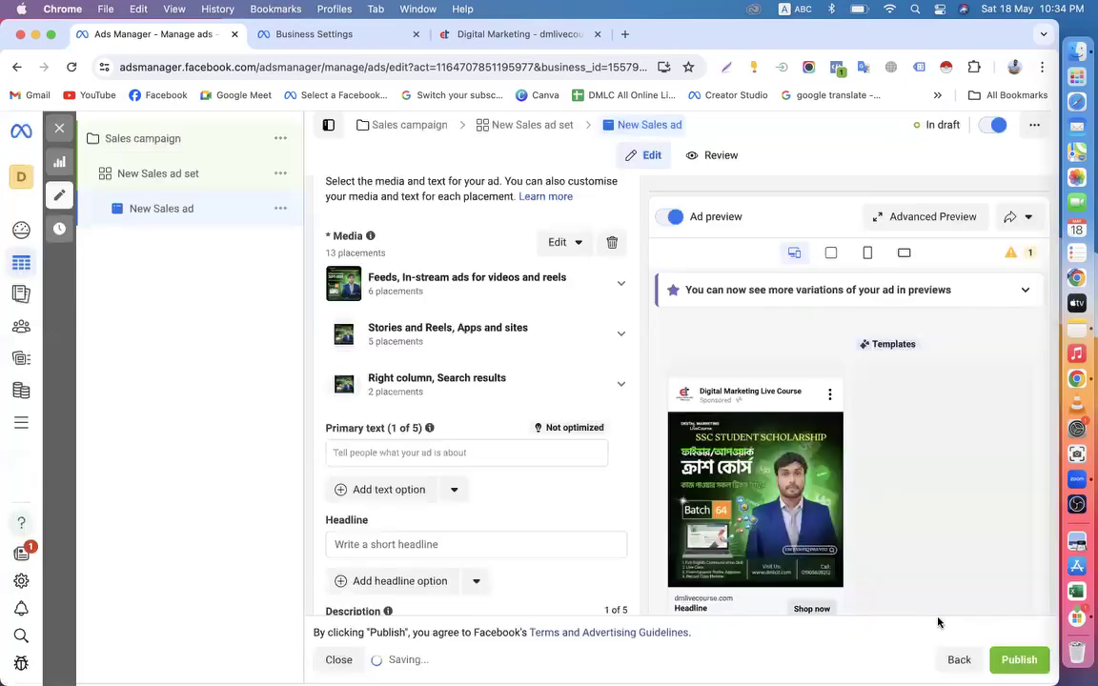
Set the ad's primary text to "25% OFF"
scroll(544, 527, "down", 3)
left_click(395, 298)
type("25")
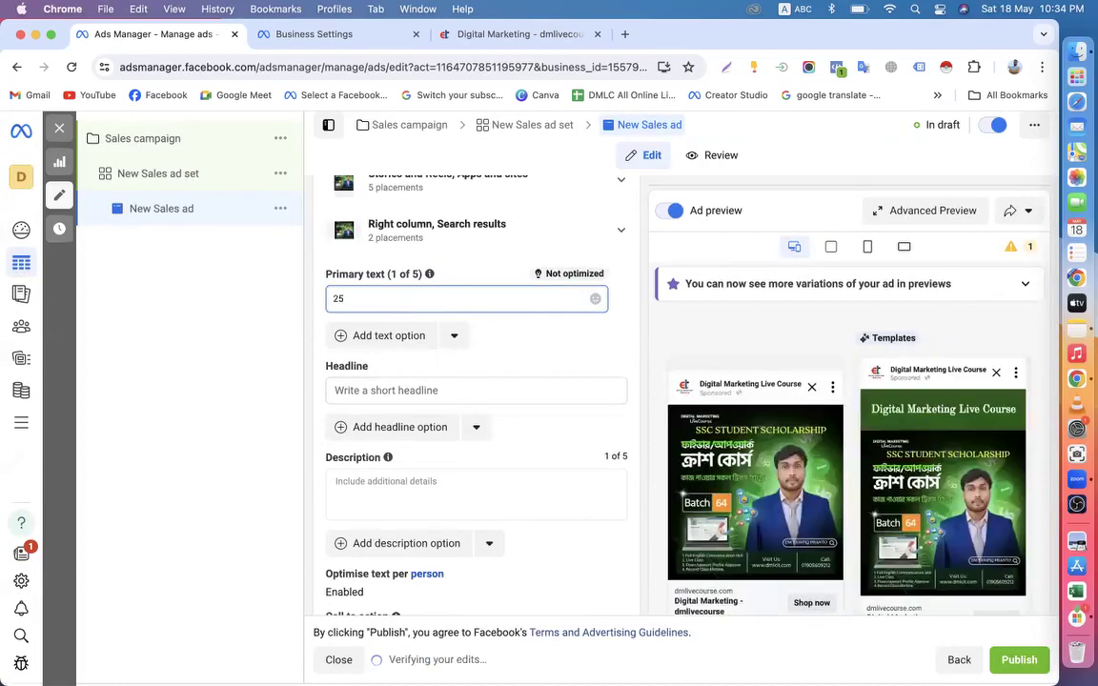
type("% OFF")
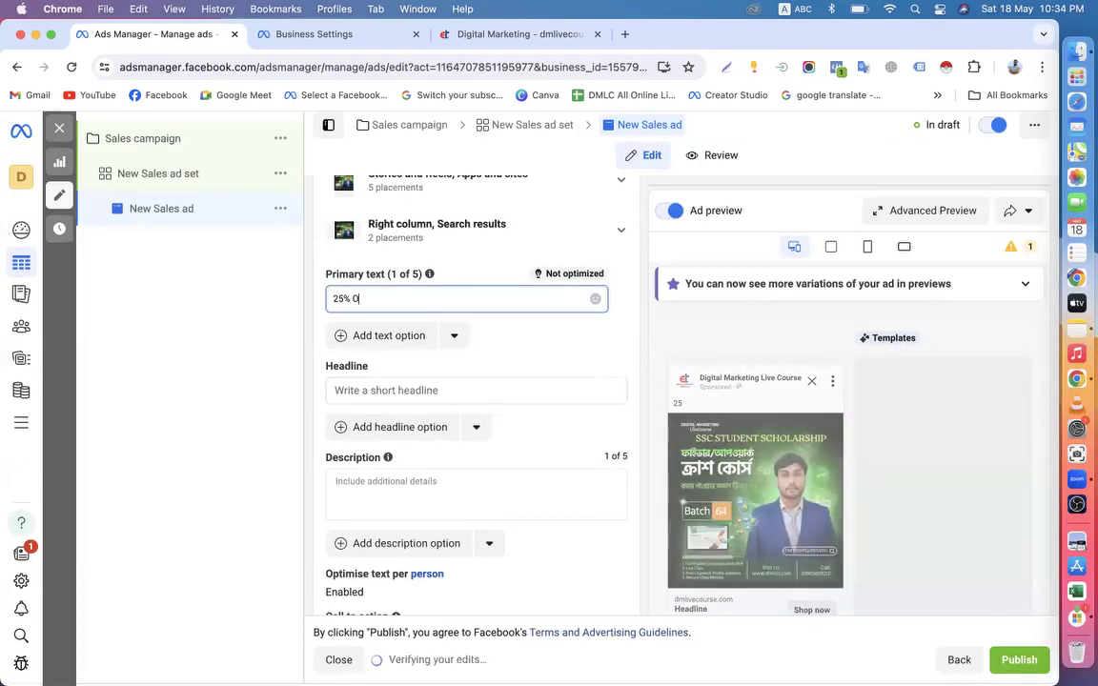
Set the ad's headline to "Lifitime Aceess" and its description to "Live Support"
left_click(387, 391)
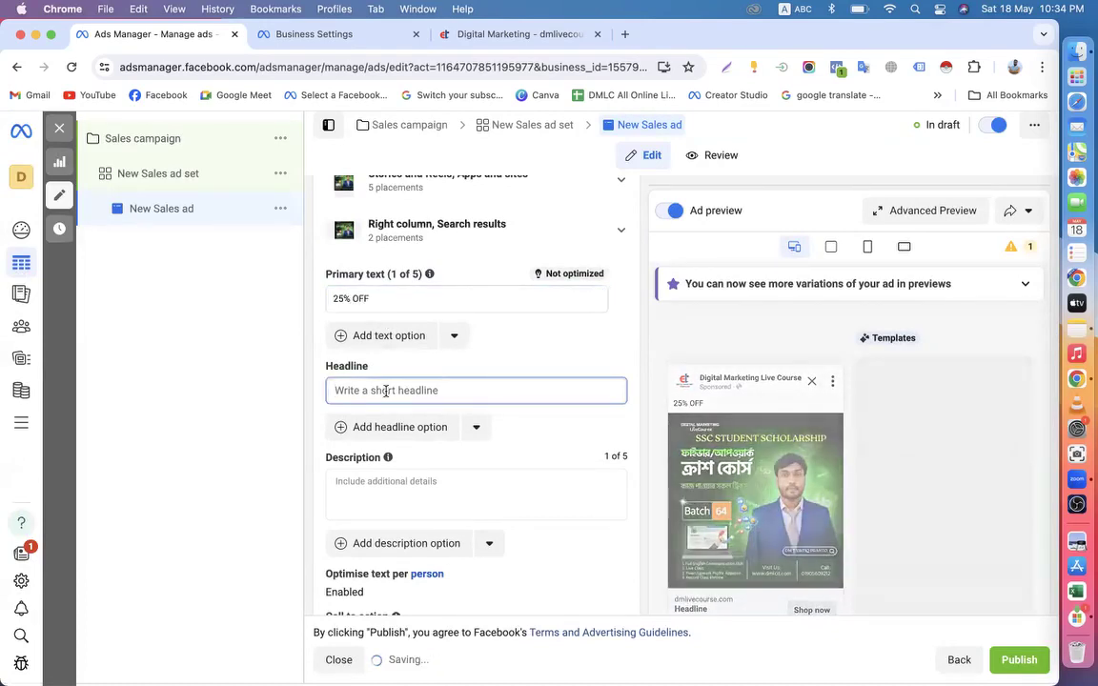
type("Fr")
key("BackSpace")
key("BackSpace")
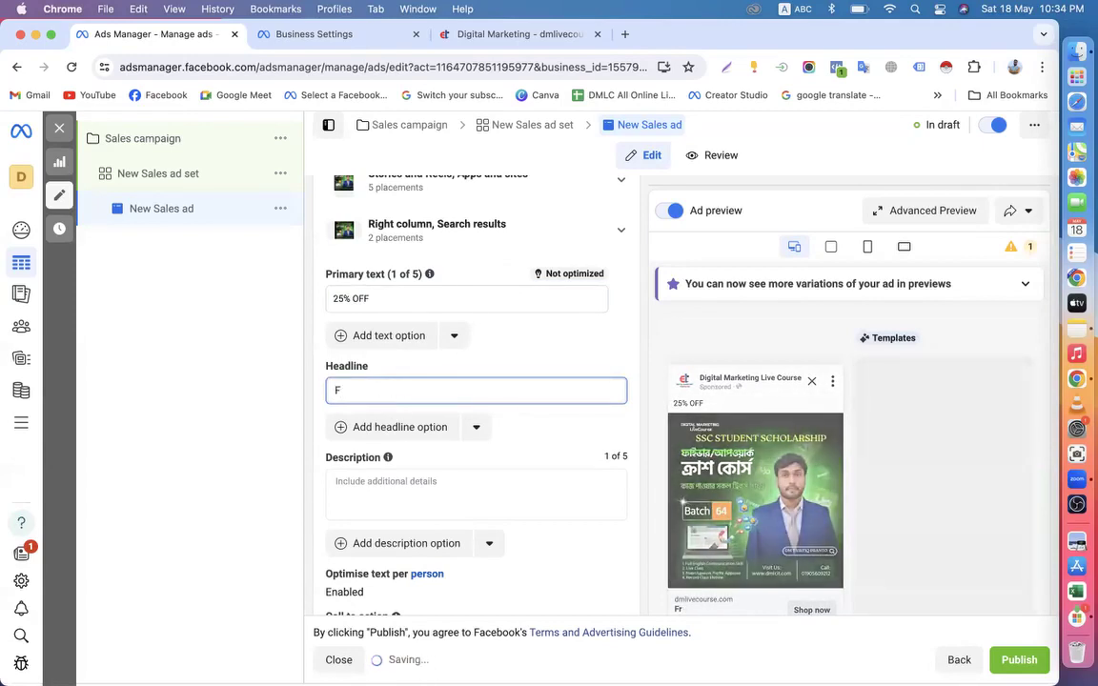
type("Lifitime Access")
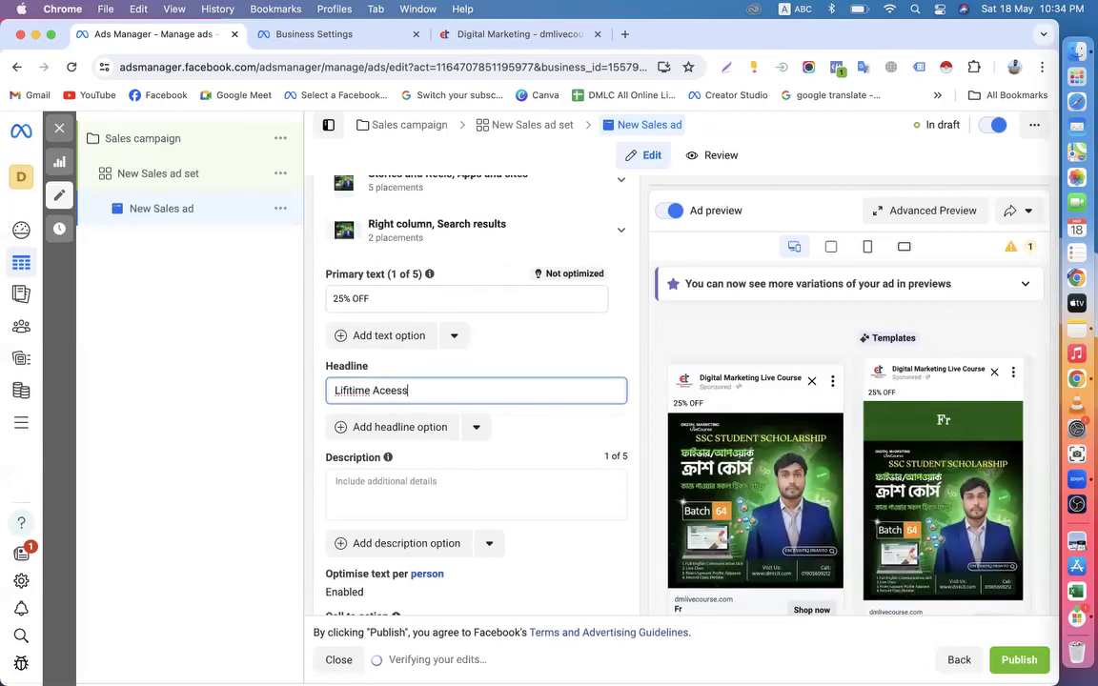
scroll(419, 317, "down", 3)
left_click(379, 312)
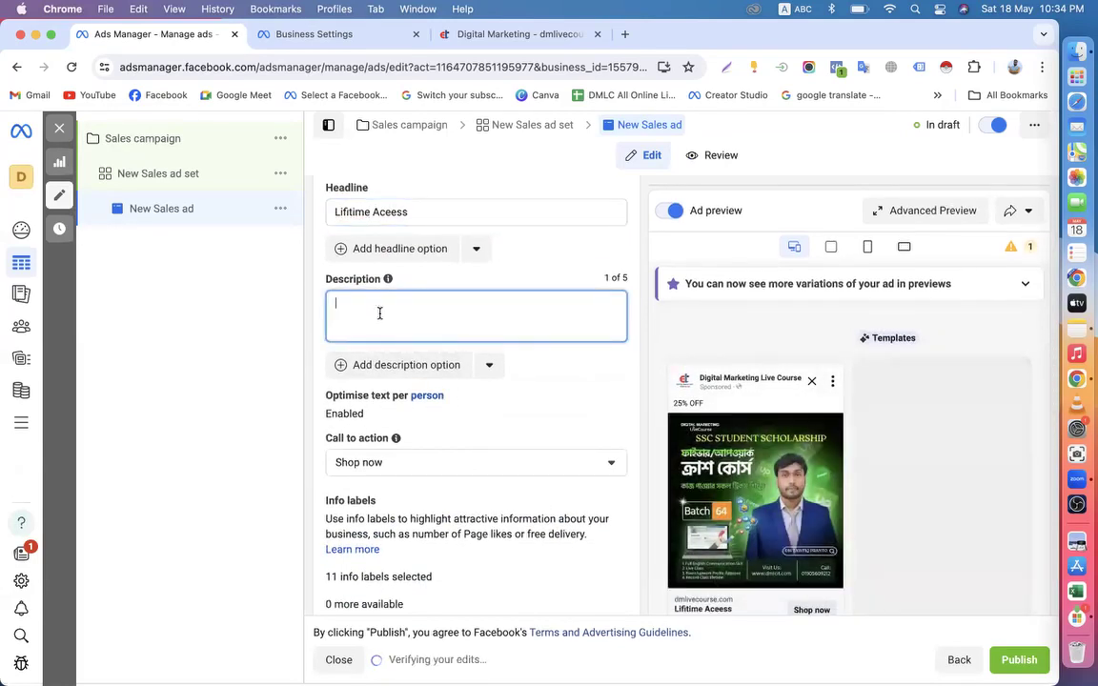
type("Live Support")
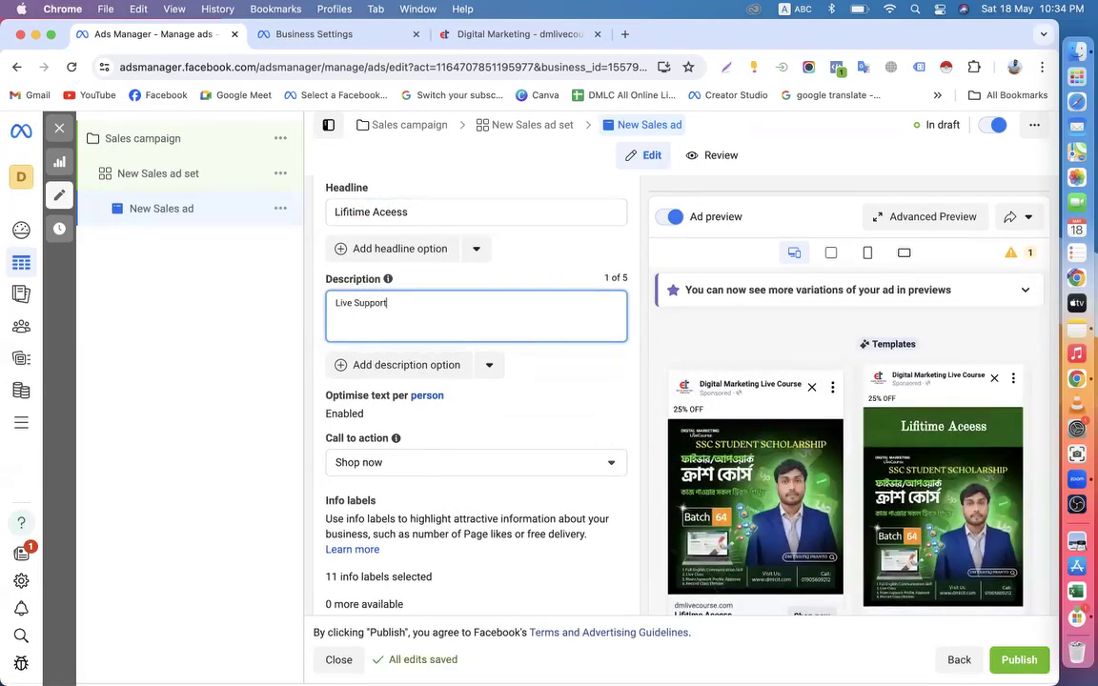
Review the ad's remaining creative settings and check the destination URL against the Digital Marketing course page
scroll(381, 305, "down", 3)
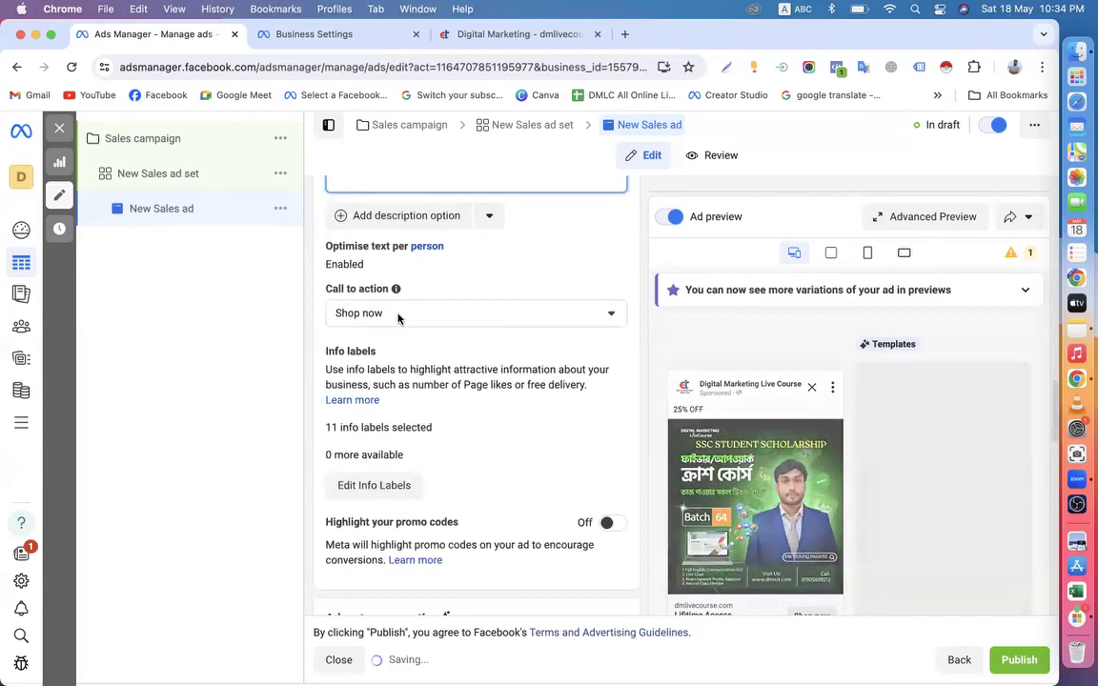
scroll(475, 392, "down", 3)
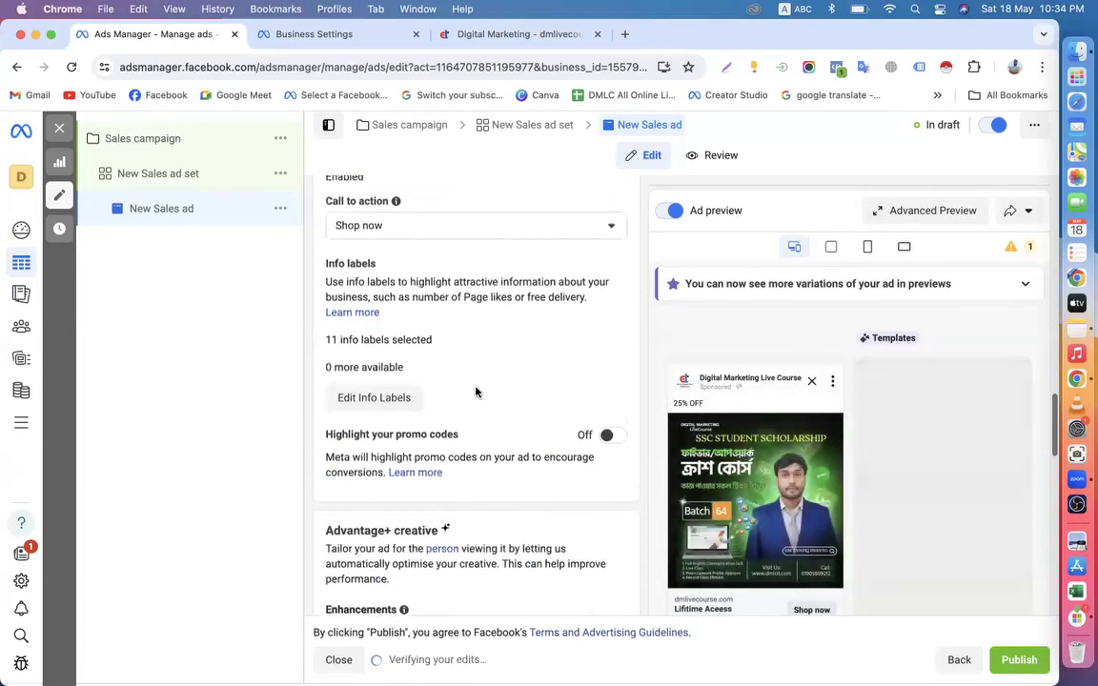
scroll(551, 462, "down", 5)
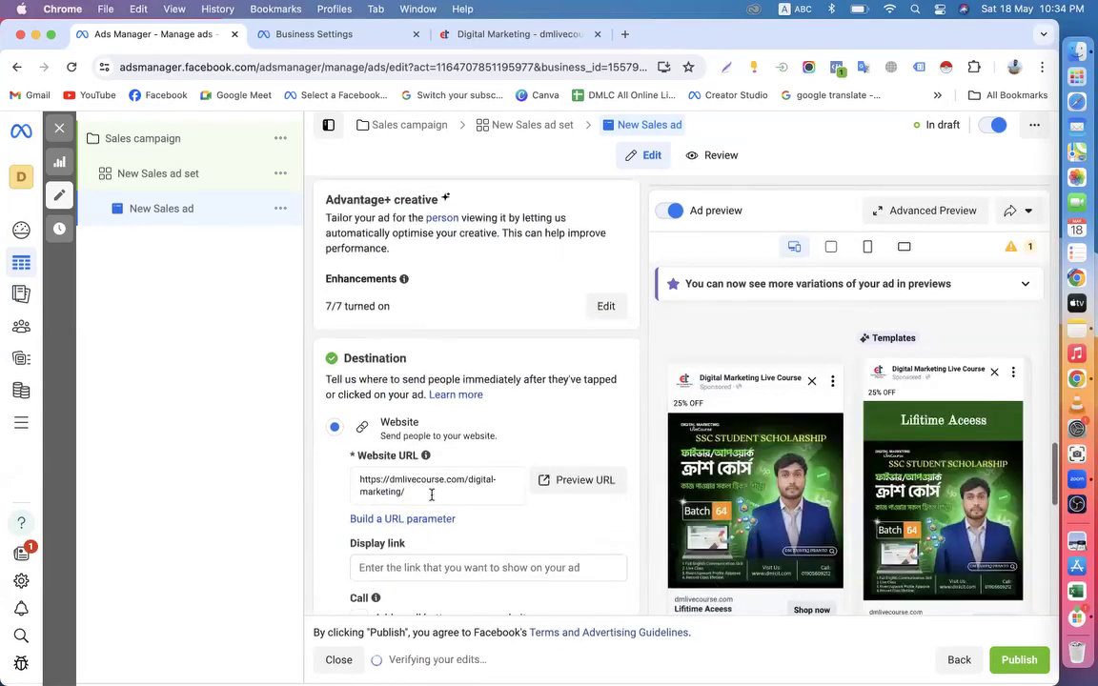
left_click_drag(415, 491, 335, 484)
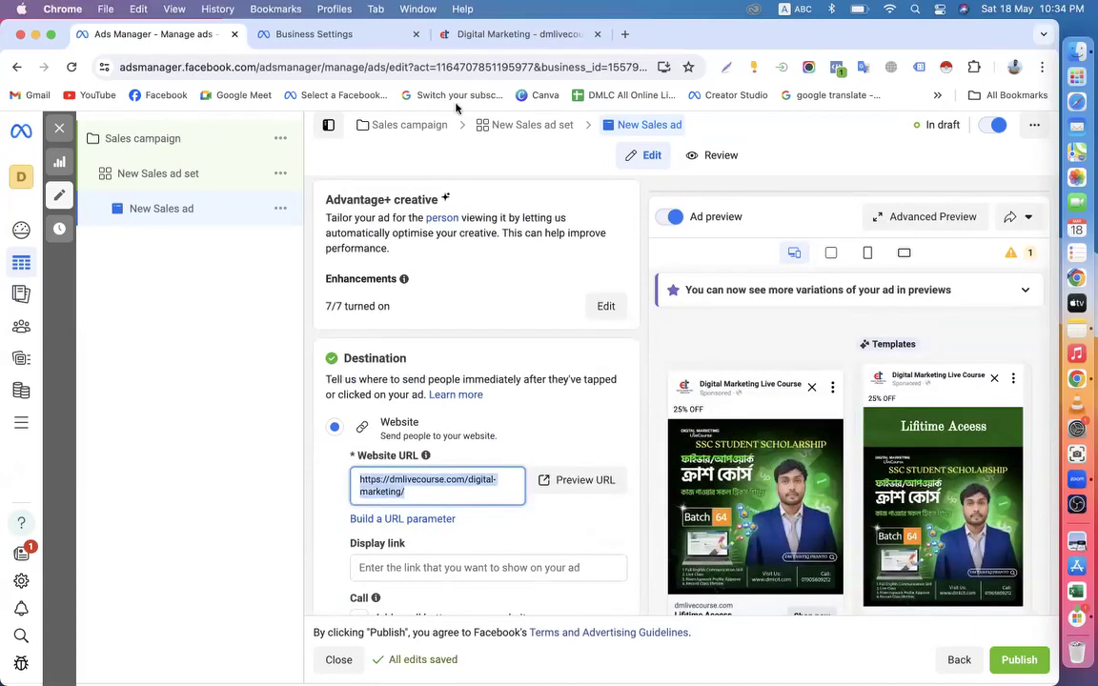
left_click(496, 35)
scroll(665, 327, "up", 15)
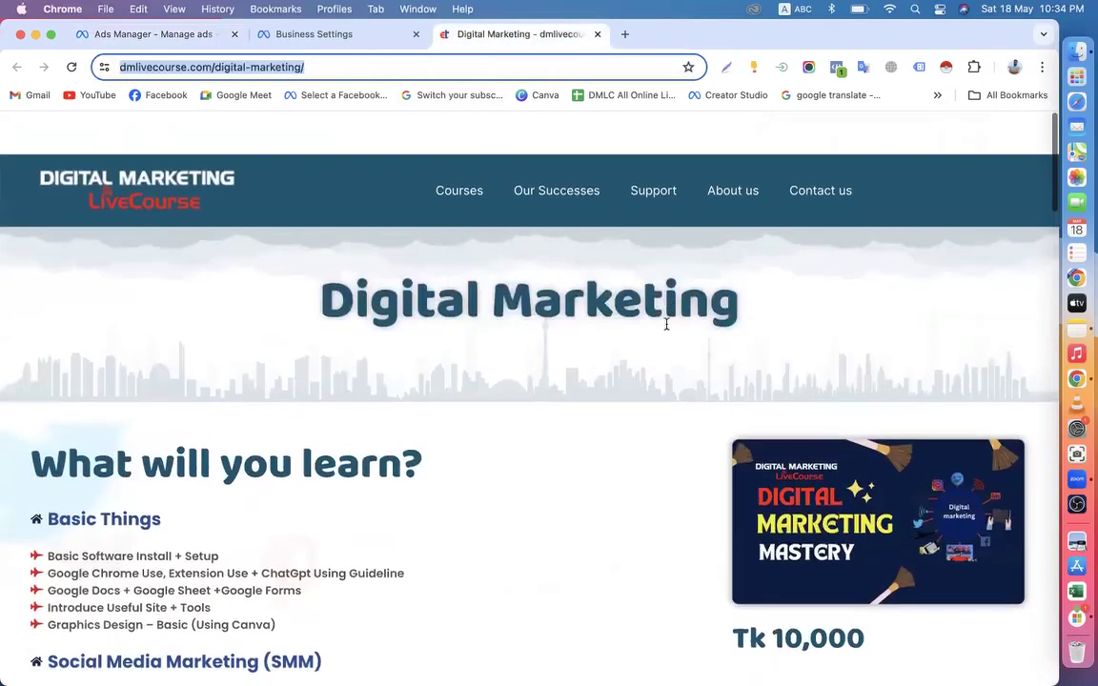
left_click(147, 34)
Dismiss the inactive Meta pixel warning in the ad's Tracking section and review the remaining tracking options
scroll(549, 392, "down", 3)
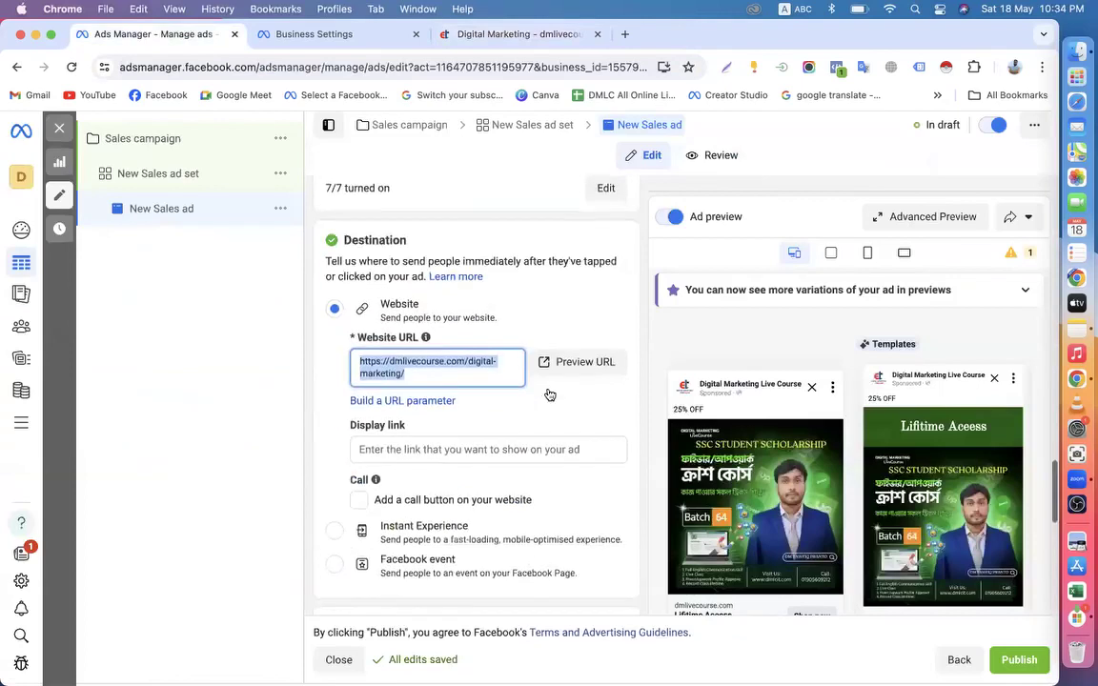
scroll(420, 451, "down", 2)
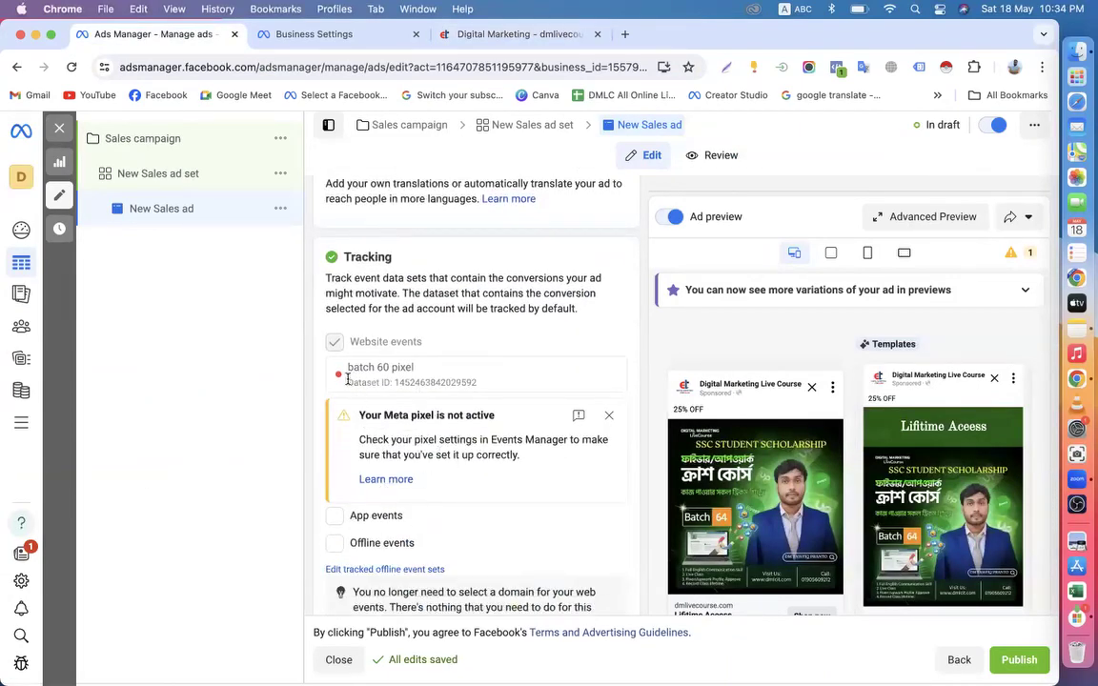
left_click(609, 415)
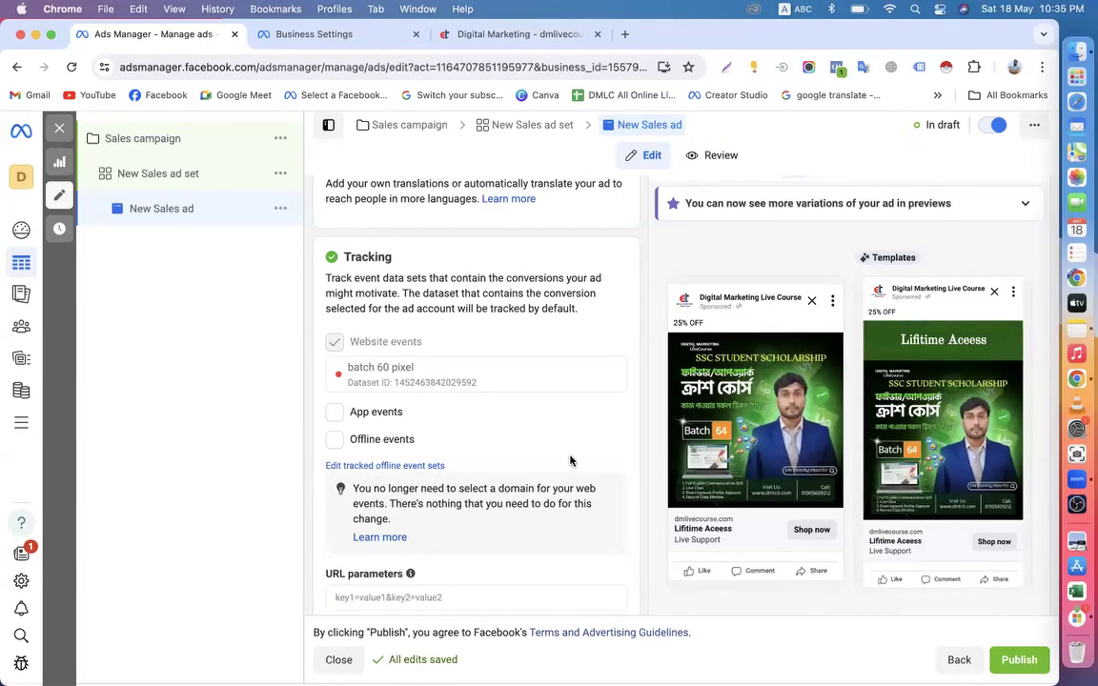
scroll(572, 458, "down", 1)
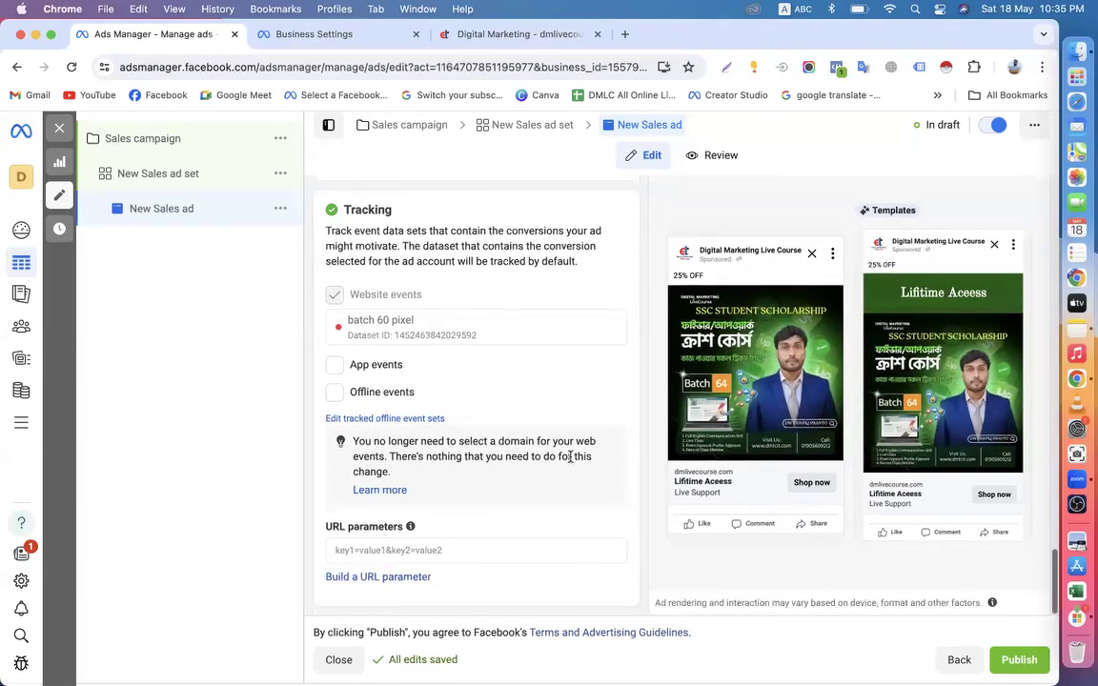
Review the ad's tracking options, the campaign details and the ad set's pixel and conversion event settings
scroll(495, 448, "up", 2)
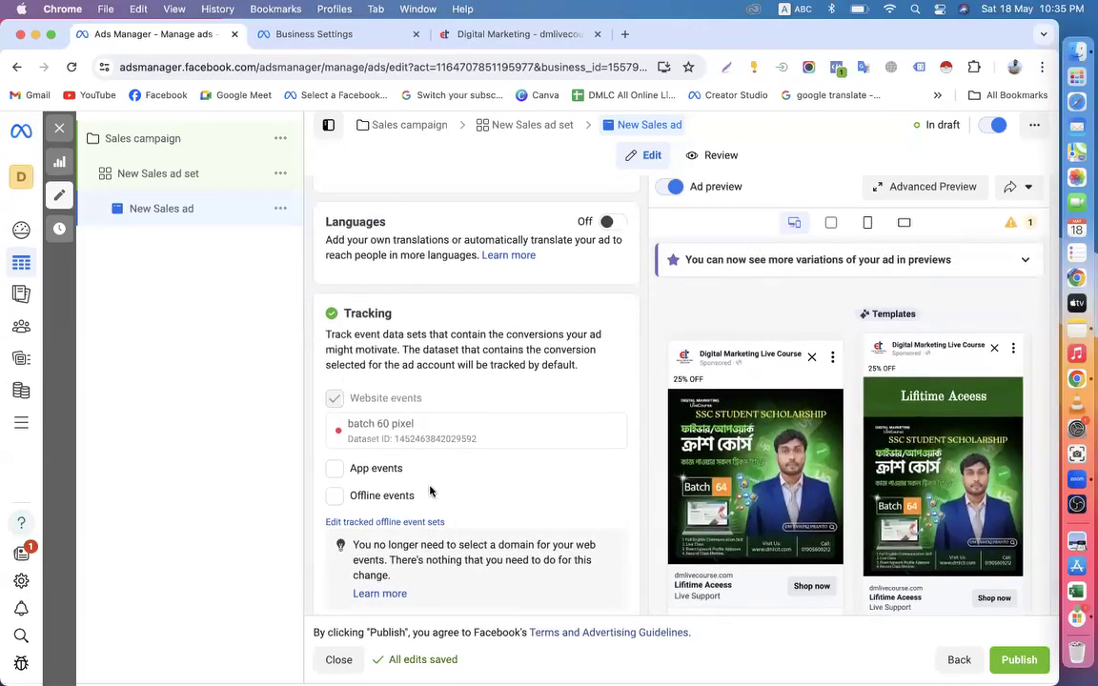
scroll(408, 440, "down", 2)
scroll(429, 288, "up", 2)
scroll(448, 344, "down", 2)
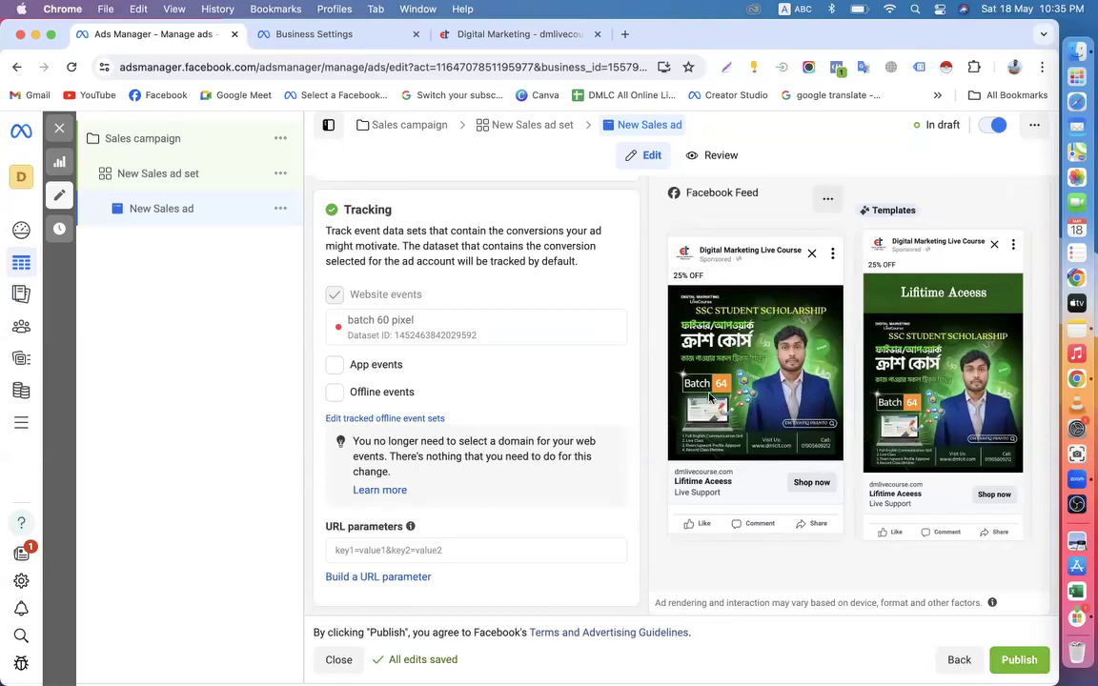
left_click(147, 143)
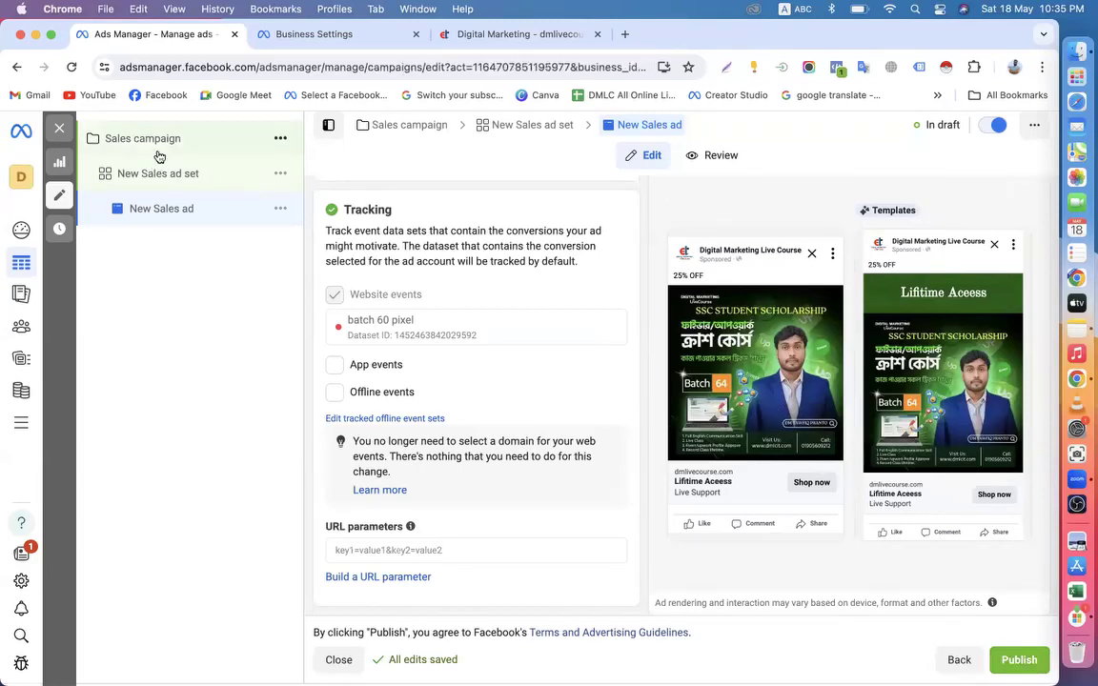
scroll(419, 343, "down", 6)
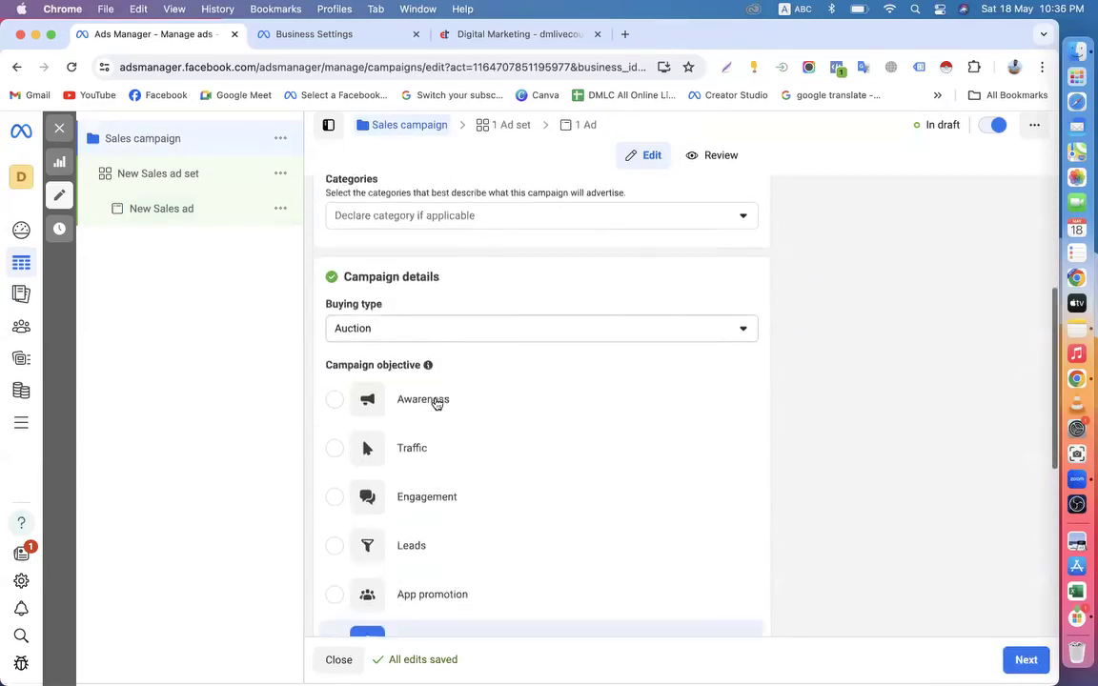
left_click(157, 173)
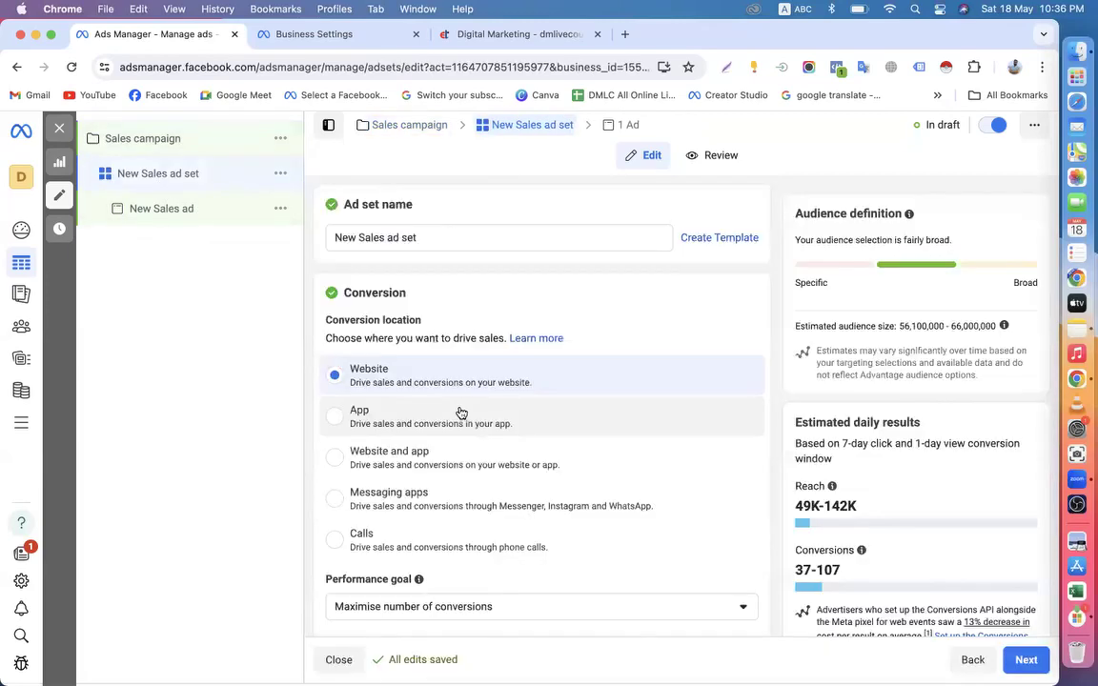
scroll(460, 410, "down", 5)
scroll(448, 371, "down", 2)
scroll(568, 356, "up", 3)
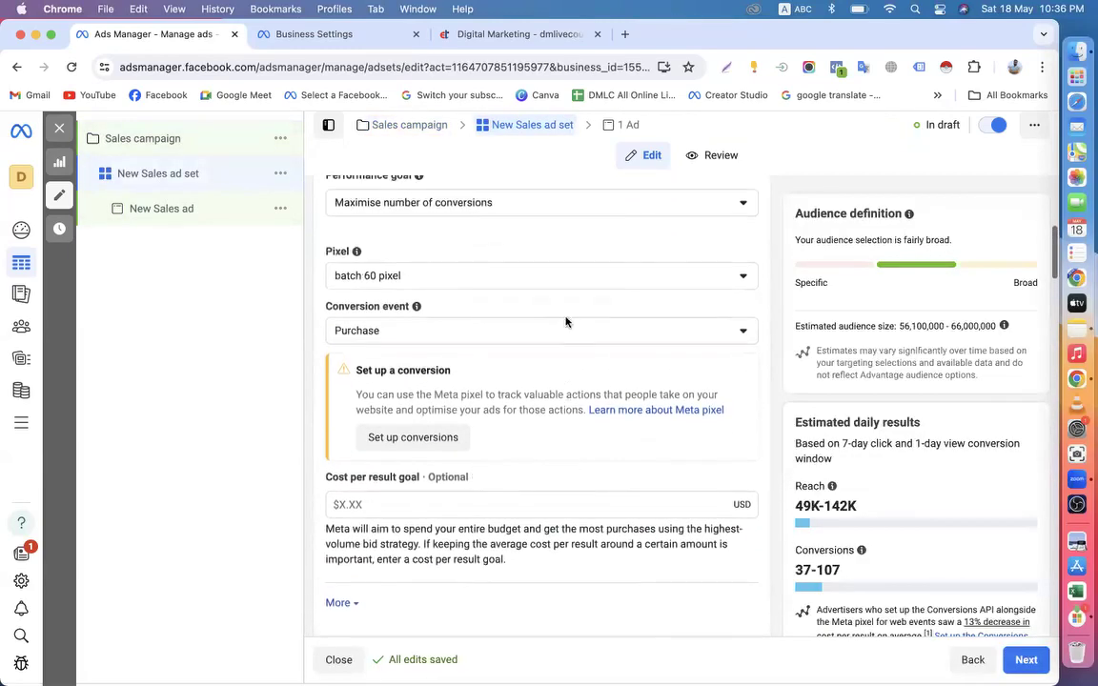
left_click(138, 138)
Check the assets connected to the batch 60 pixel dataset in Business Settings
left_click(317, 35)
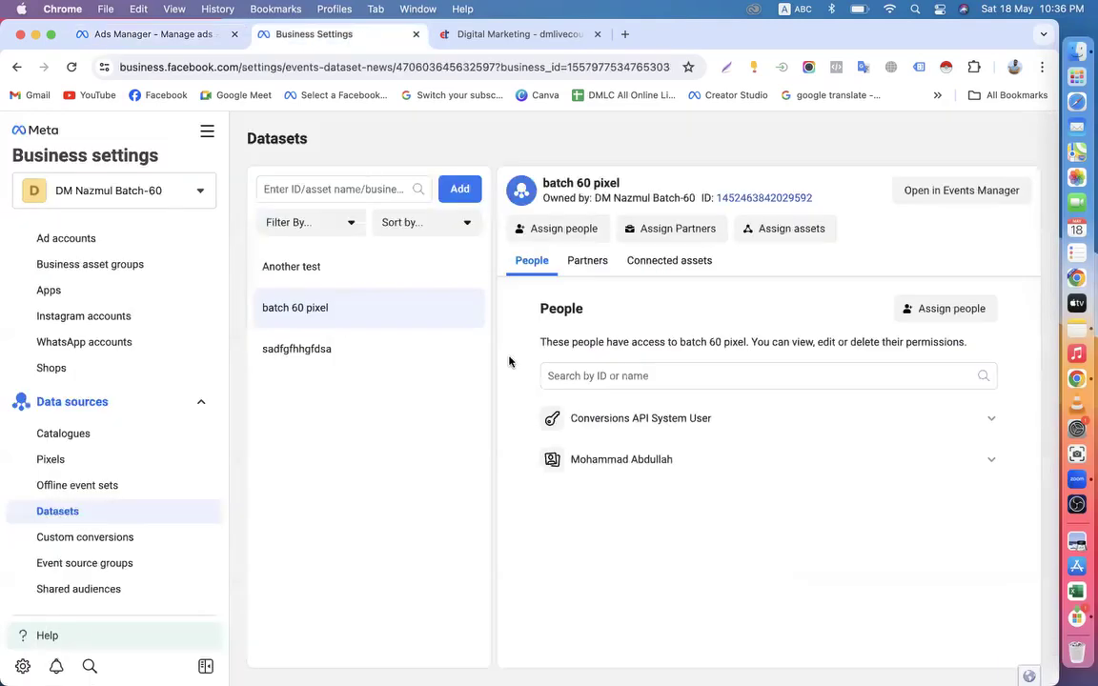
left_click(669, 260)
left_click_drag(549, 453, 693, 452)
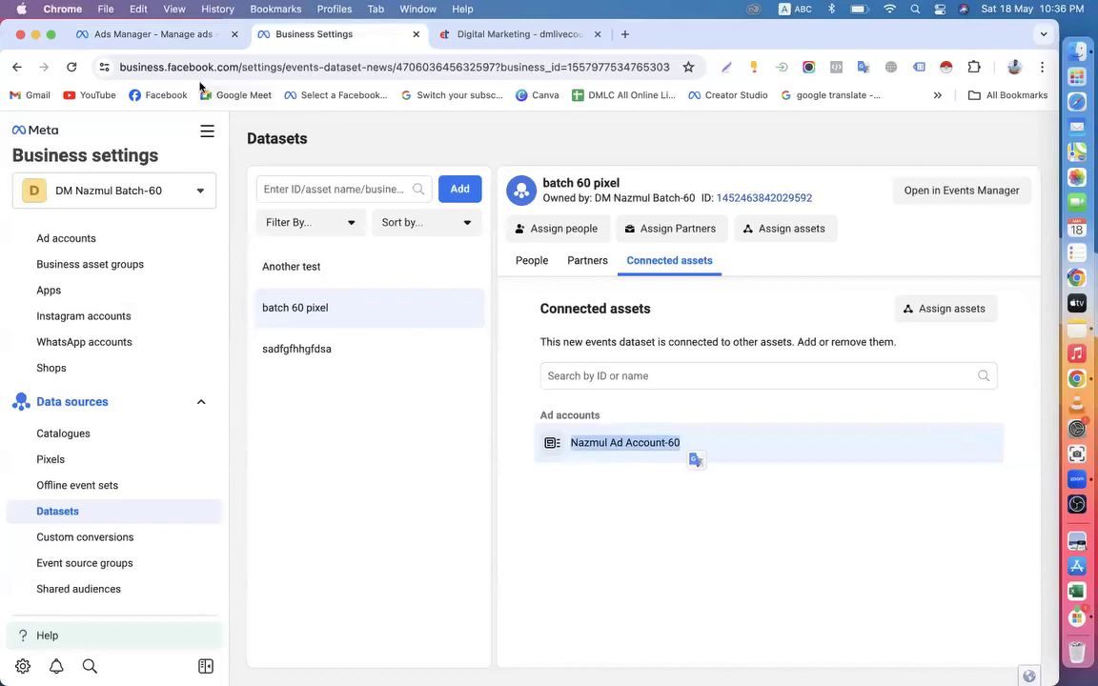
Return to Ads Manager and close the Sales campaign editor without publishing the draft items
left_click(147, 35)
left_click(60, 127)
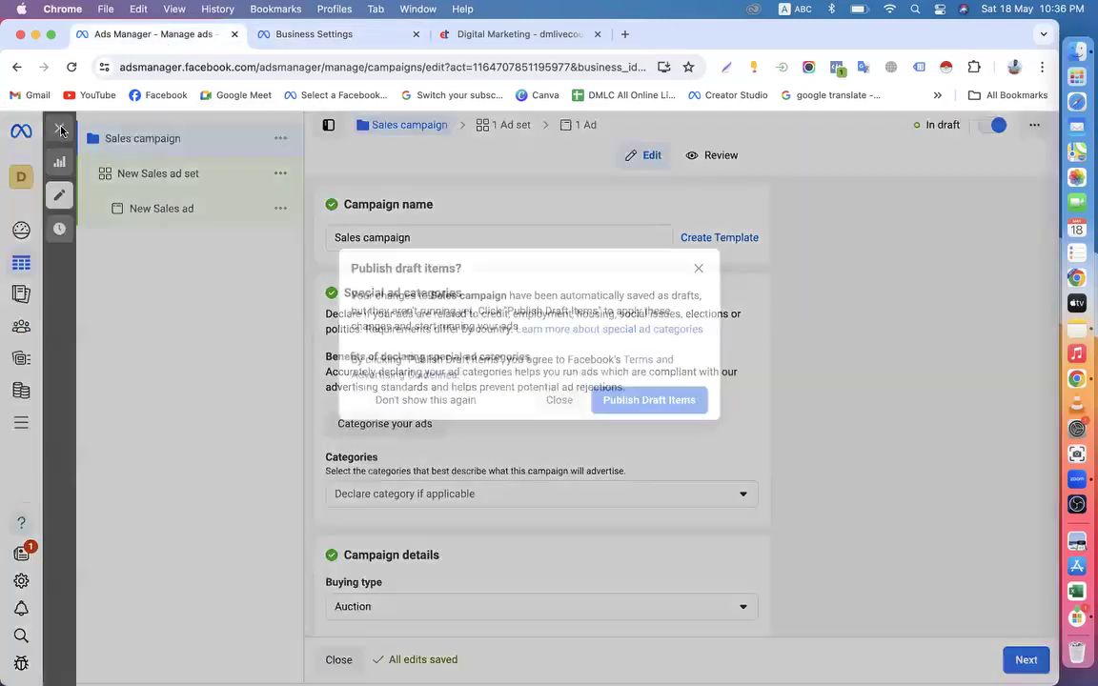
left_click(557, 400)
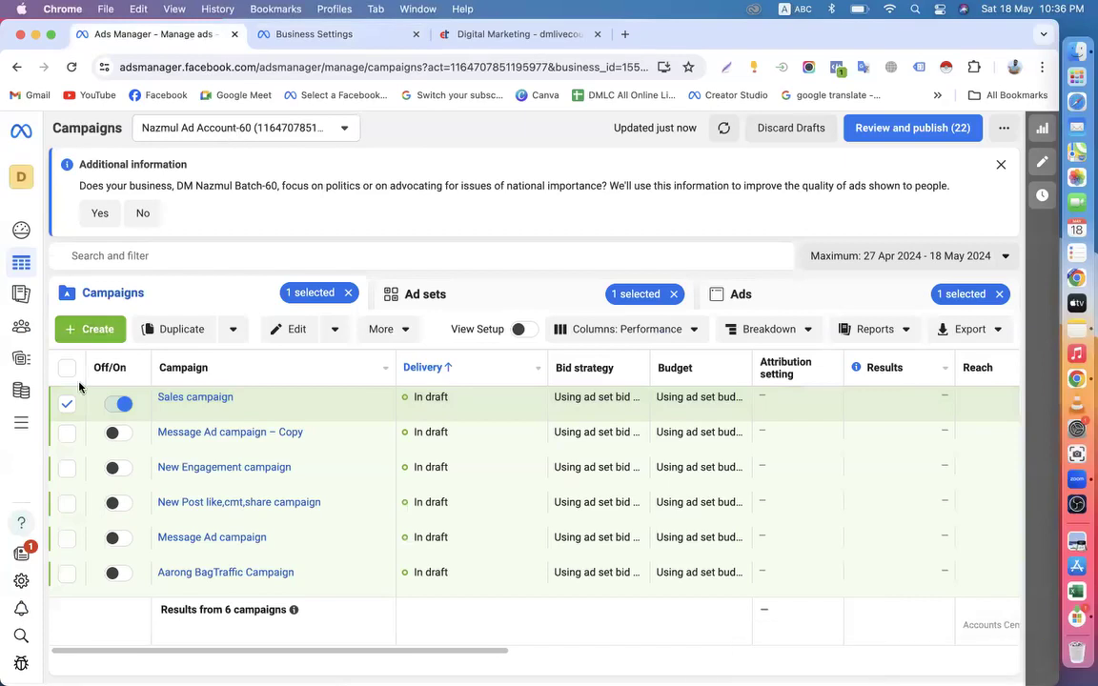
Clear the campaign, ad set and ad selections and dismiss the Additional information notice about political advertising
left_click(67, 403)
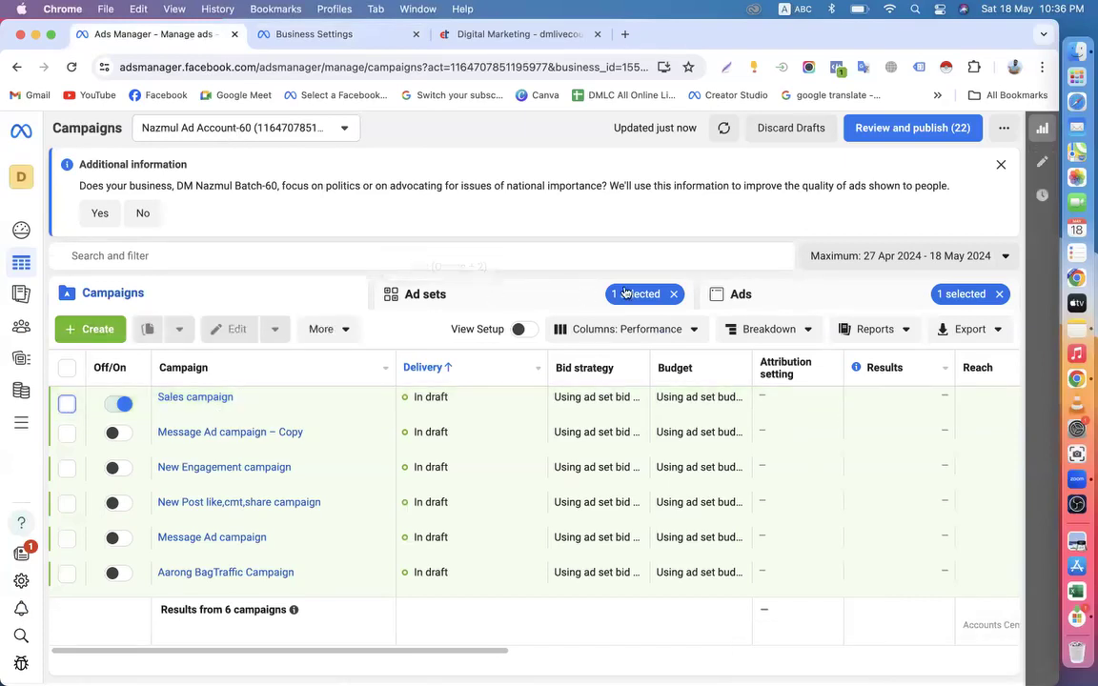
left_click(674, 296)
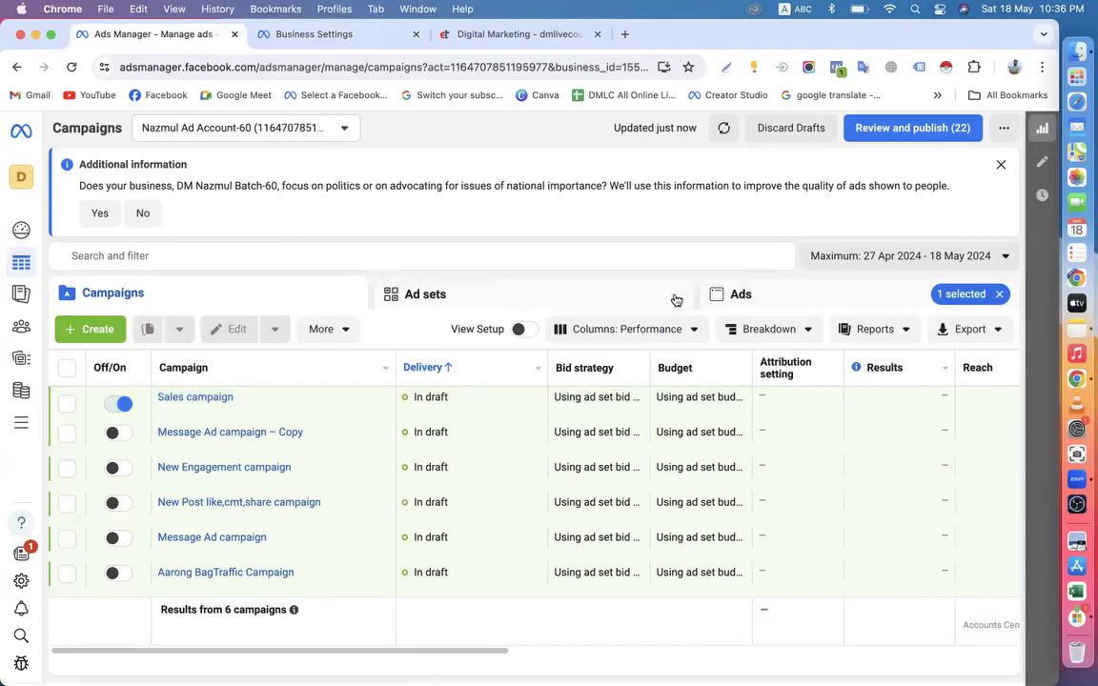
left_click(999, 295)
left_click(1001, 164)
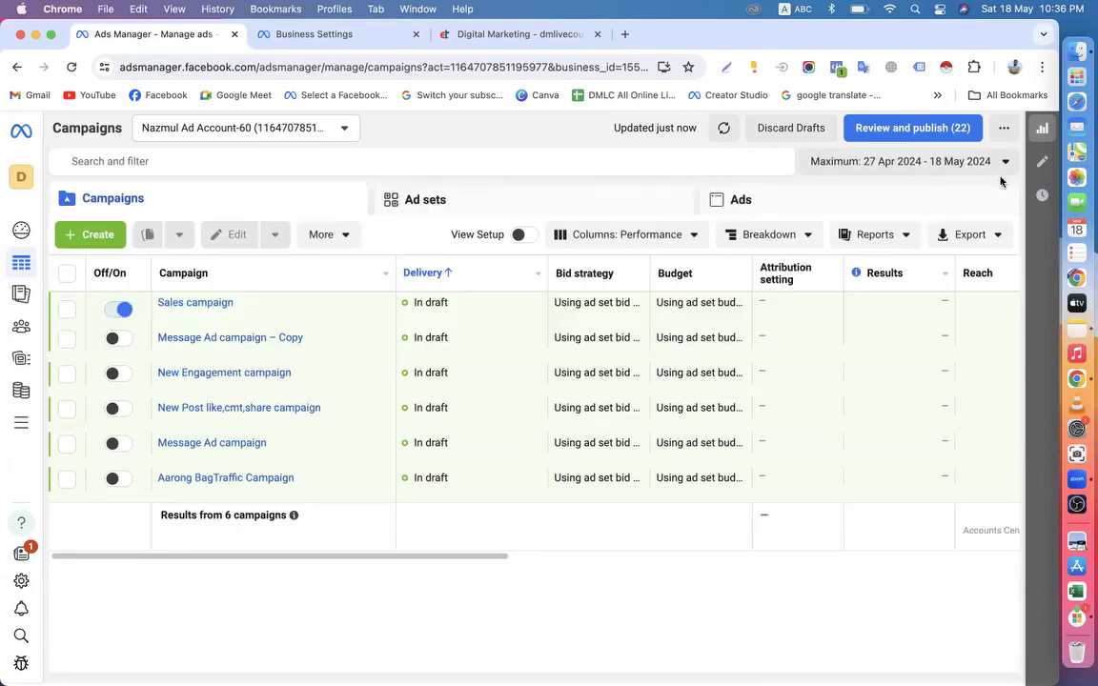
Reopen the Sales campaign for editing and review New Sales ad set's conversion settings, dismissing the engaged-view attribution recommendation
left_click(301, 34)
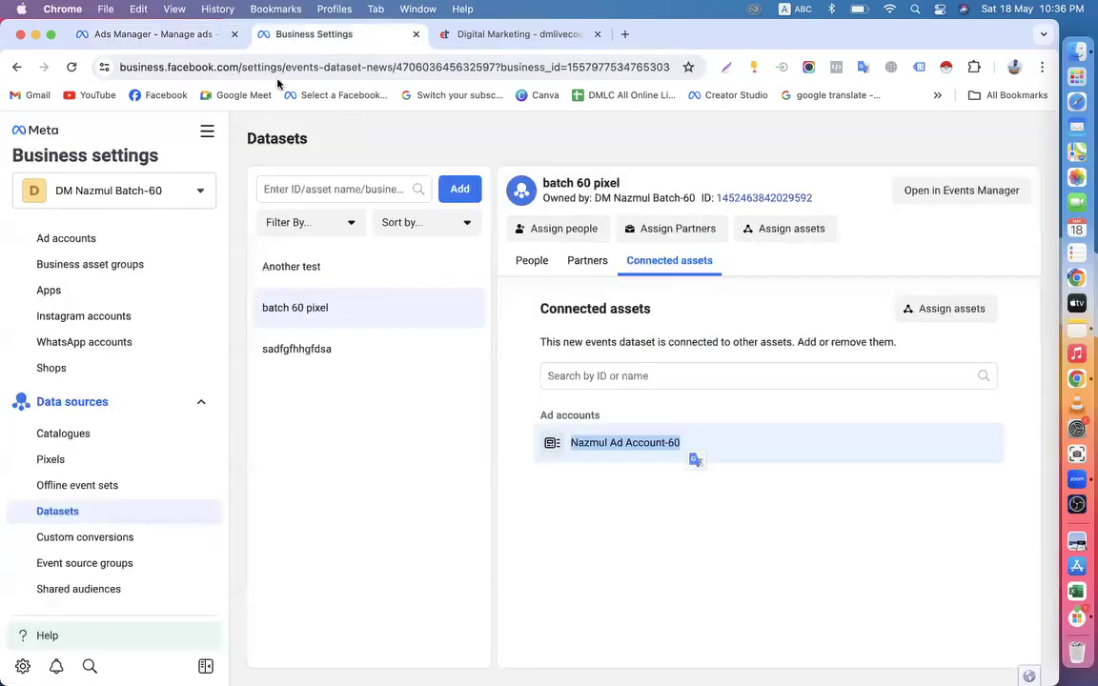
left_click(186, 35)
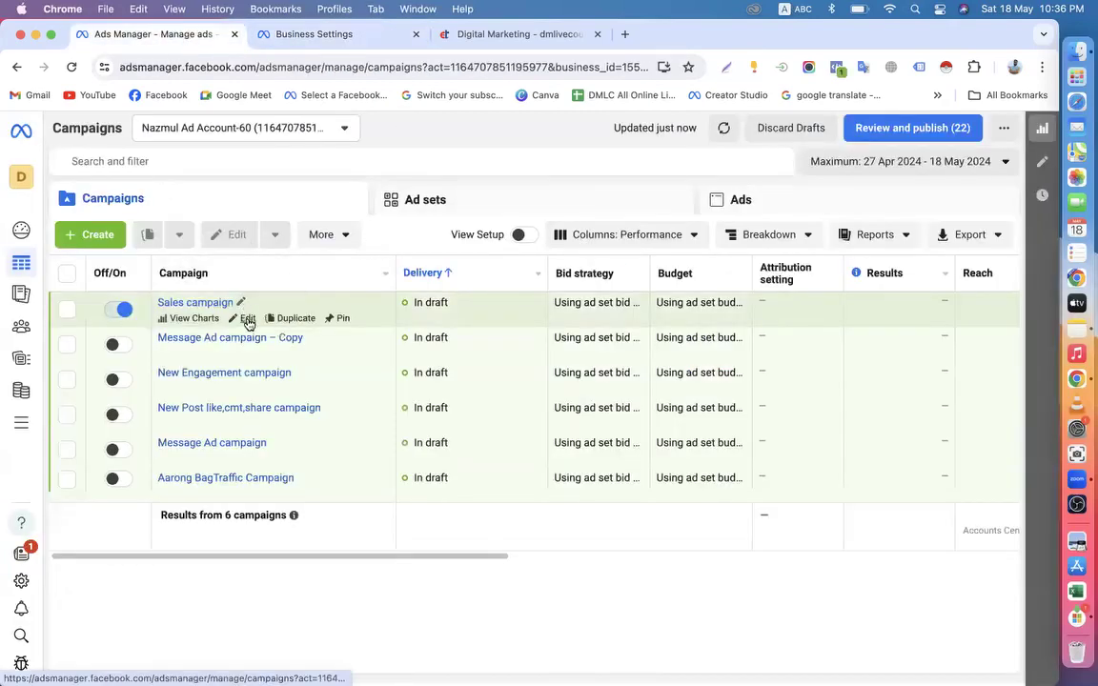
left_click(245, 318)
left_click(157, 174)
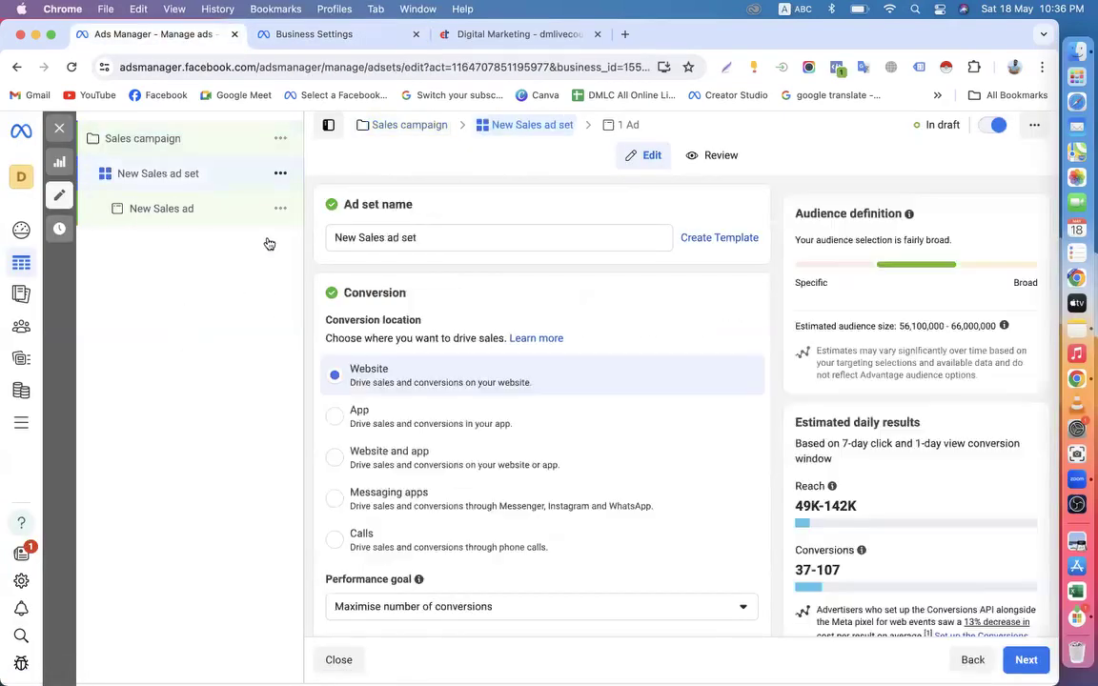
scroll(488, 357, "down", 5)
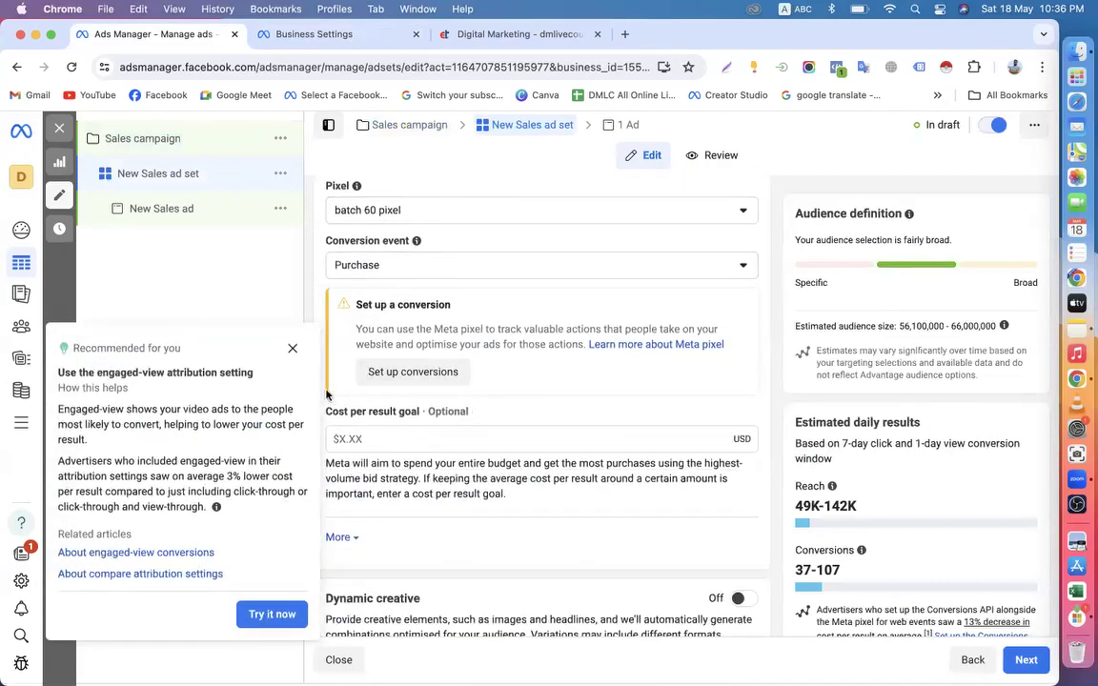
left_click(292, 348)
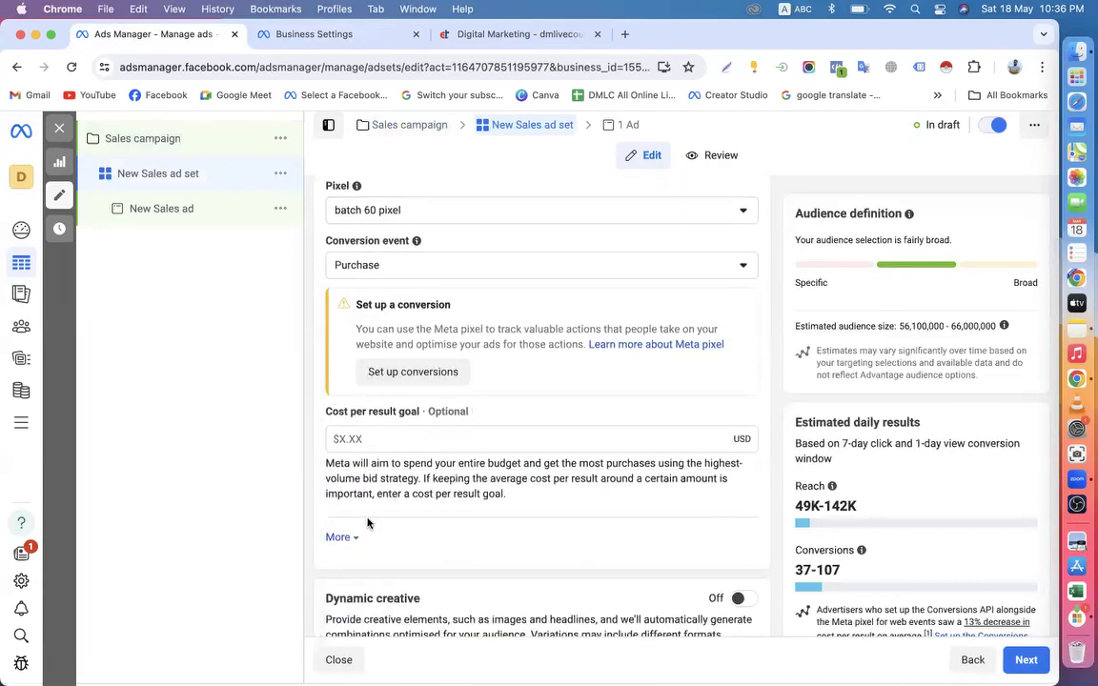
scroll(367, 522, "up", 3)
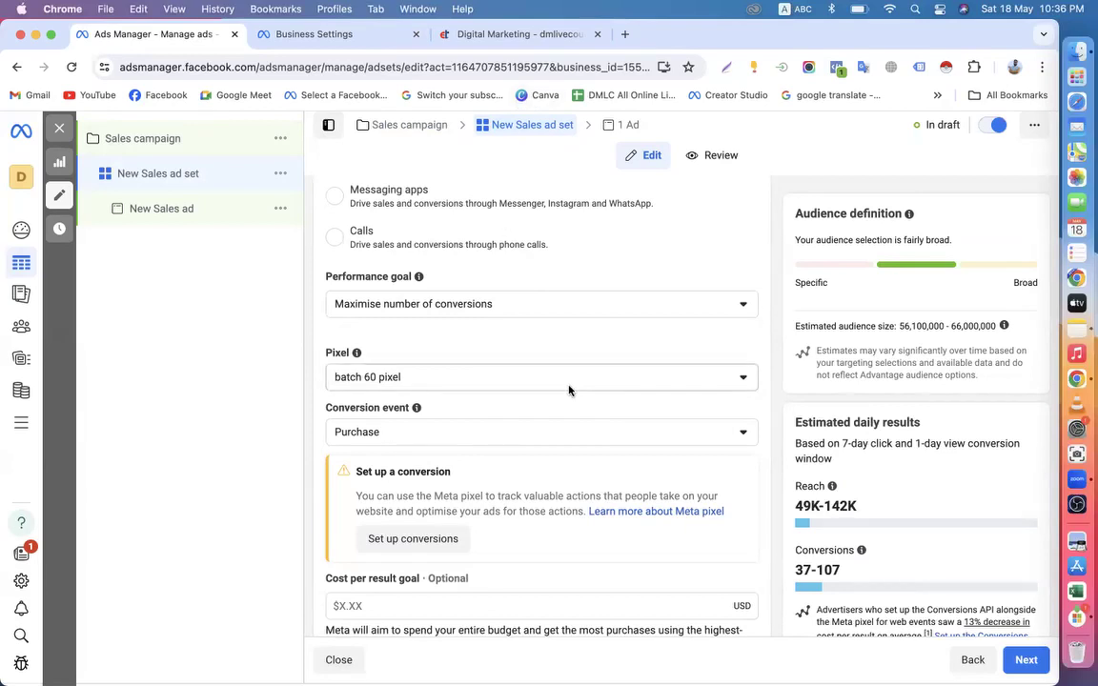
scroll(570, 390, "up", 5)
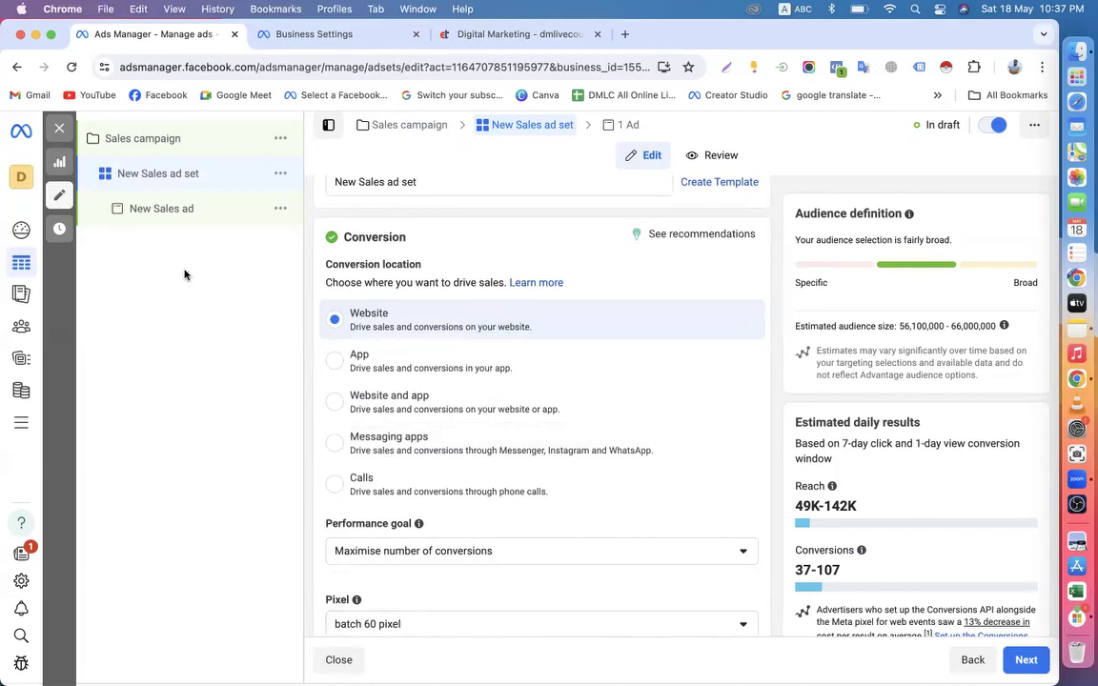
Compare the Digital Marketing course page with the ad set's website conversion location, pixel, conversion event and Set up a conversion notice
left_click(481, 35)
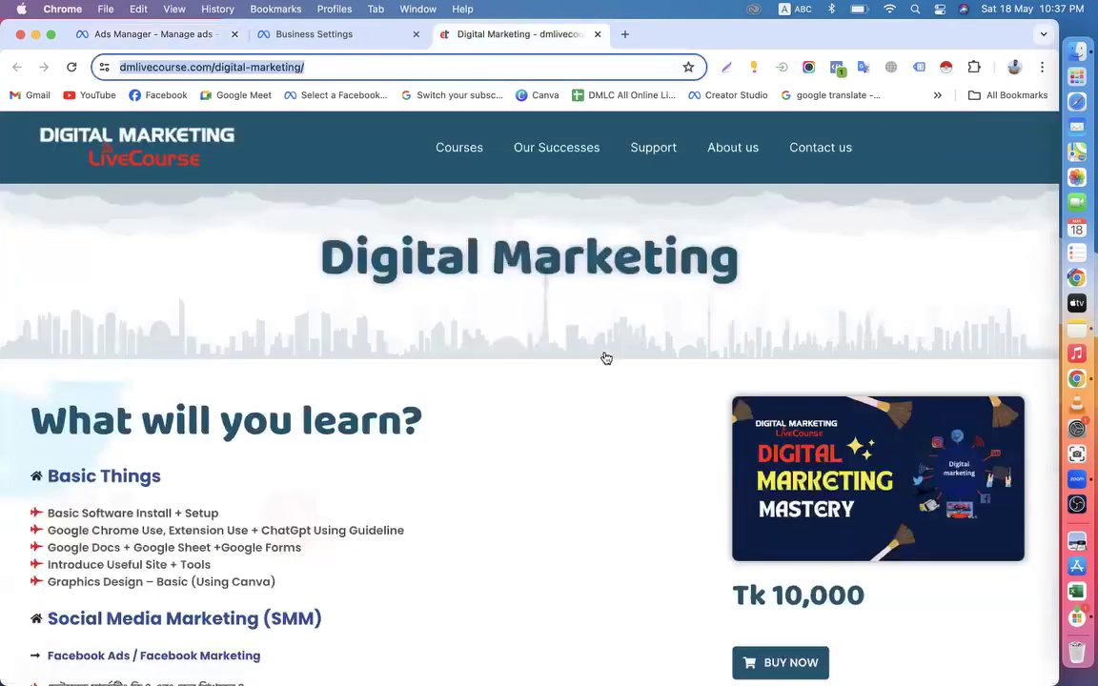
left_click(152, 34)
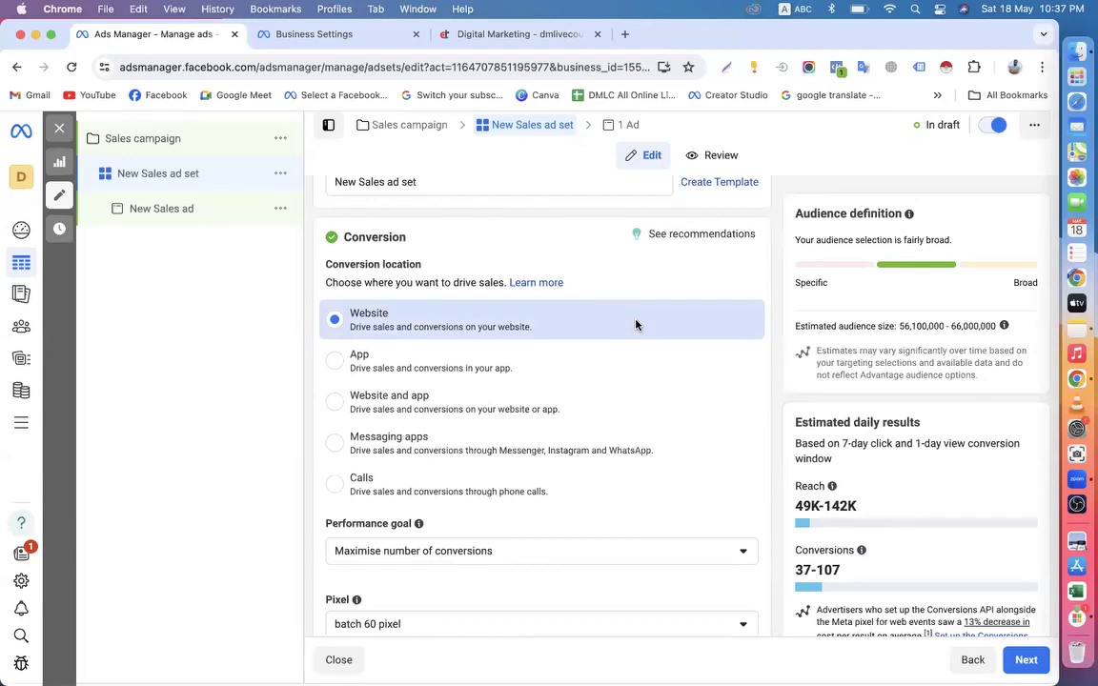
scroll(636, 325, "down", 5)
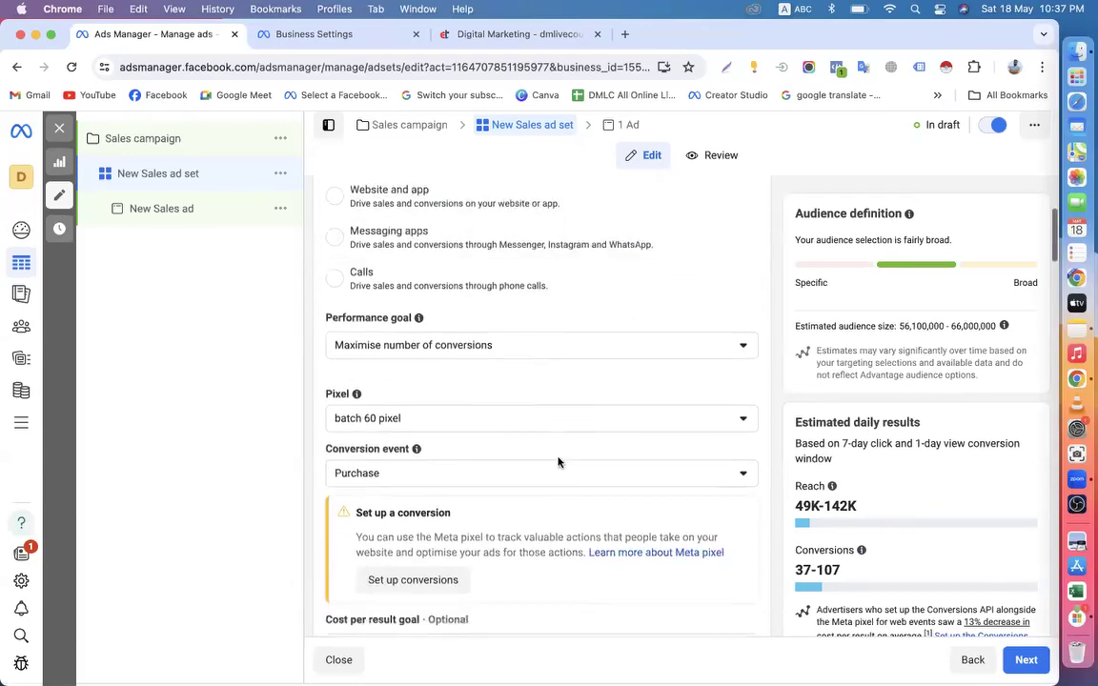
left_click_drag(473, 439, 350, 435)
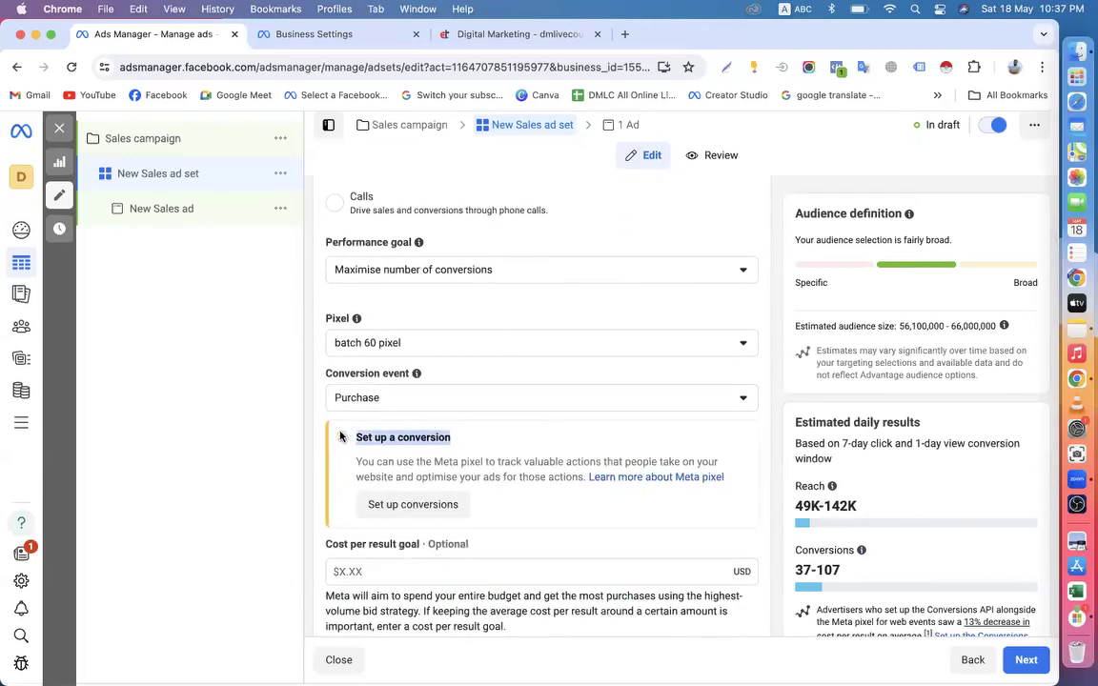
left_click(778, 458)
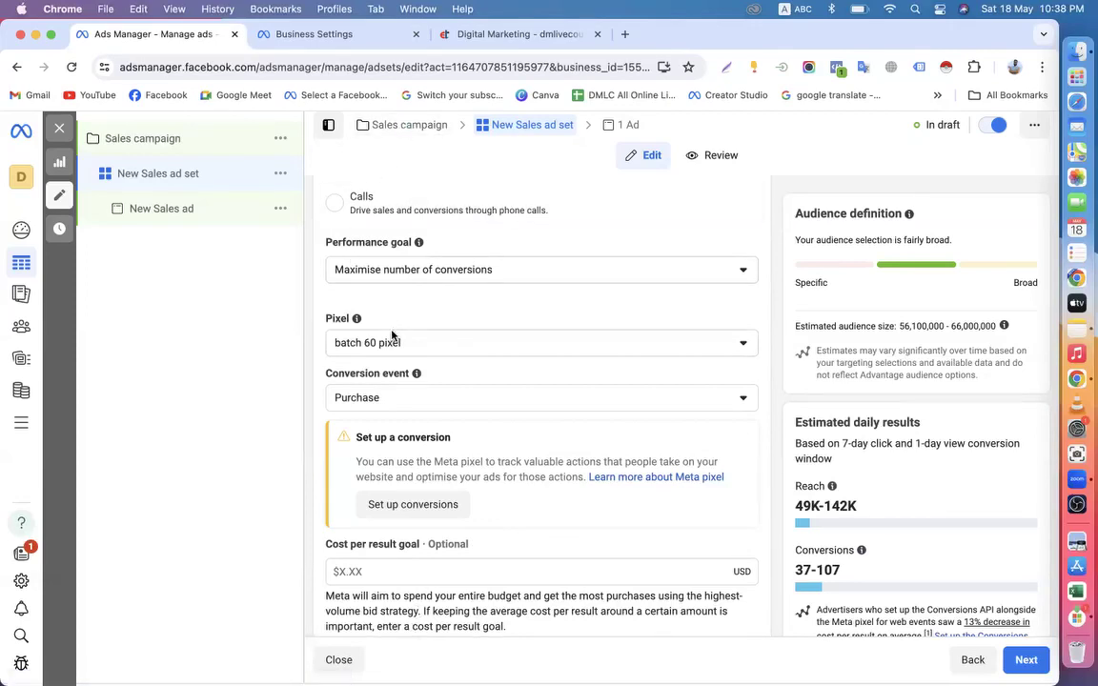
scroll(391, 335, "down", 2)
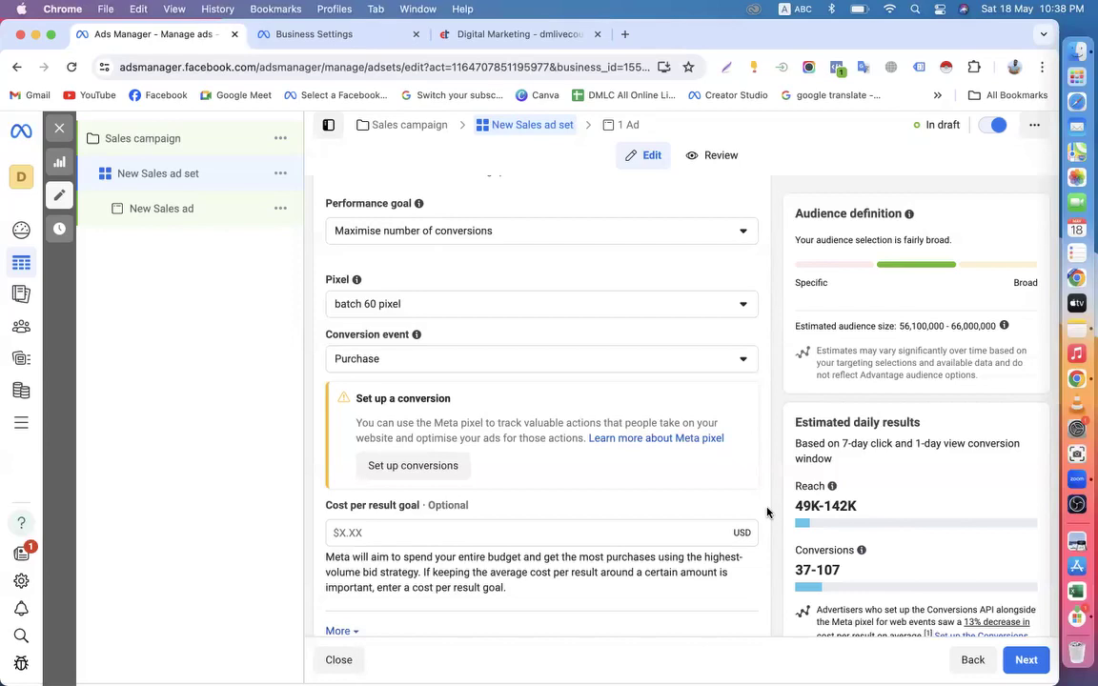
Look over the Digital Marketing course page and the batch 60 pixel dataset in Business Settings, returning to the ad set
left_click(465, 36)
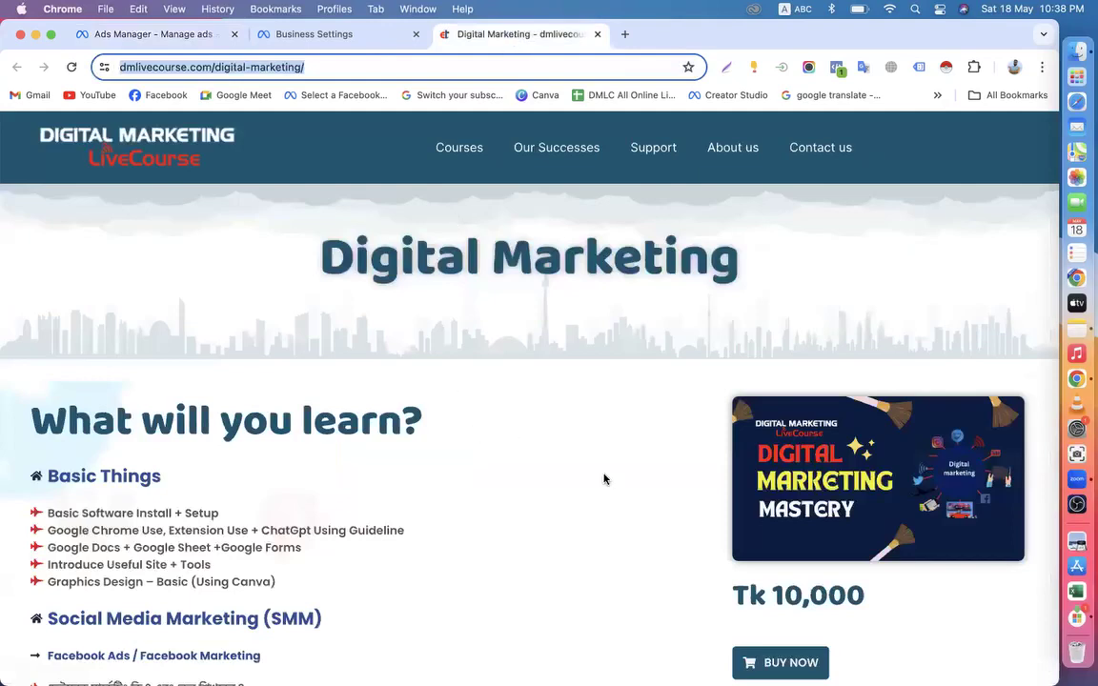
scroll(604, 479, "down", 5)
left_click(283, 38)
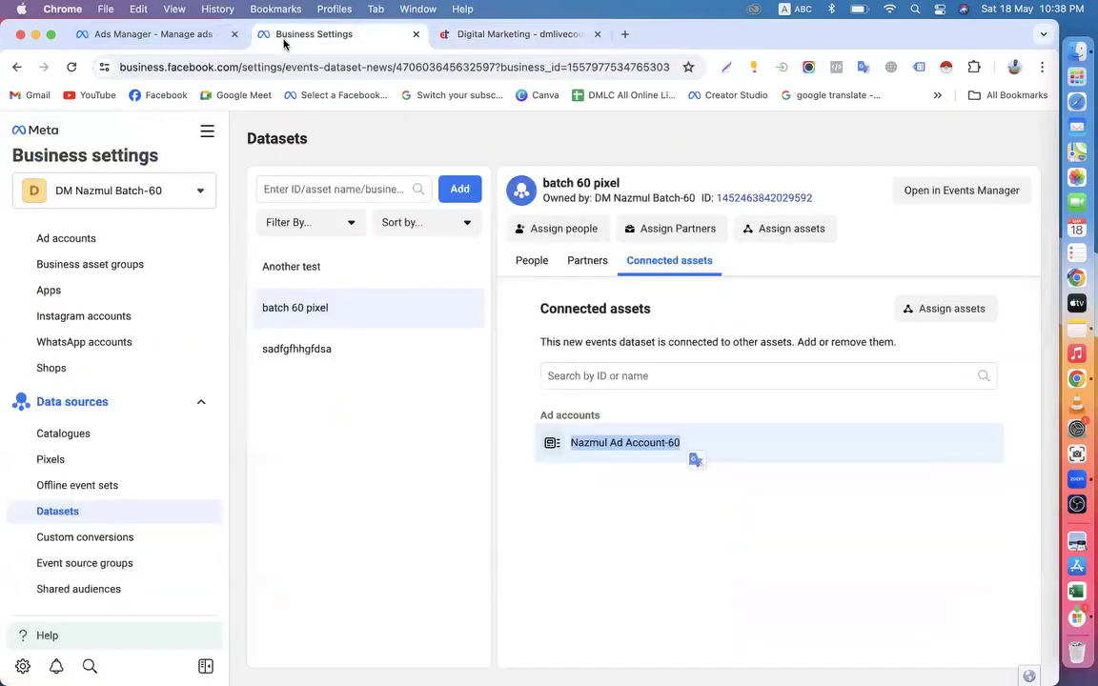
left_click(313, 308)
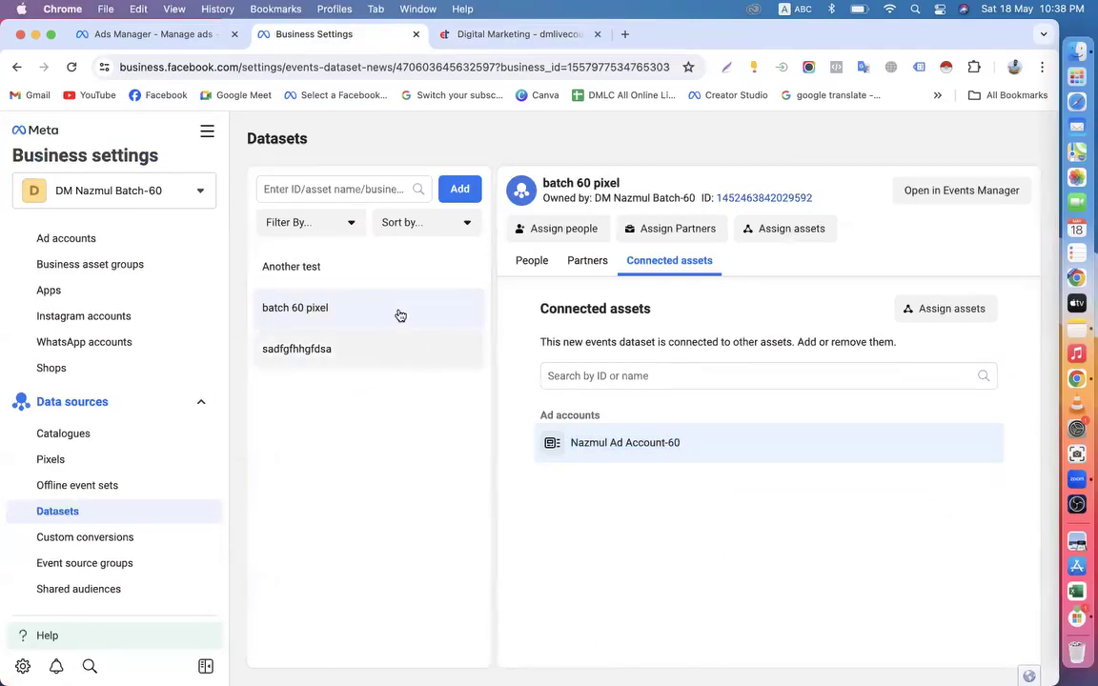
left_click(153, 38)
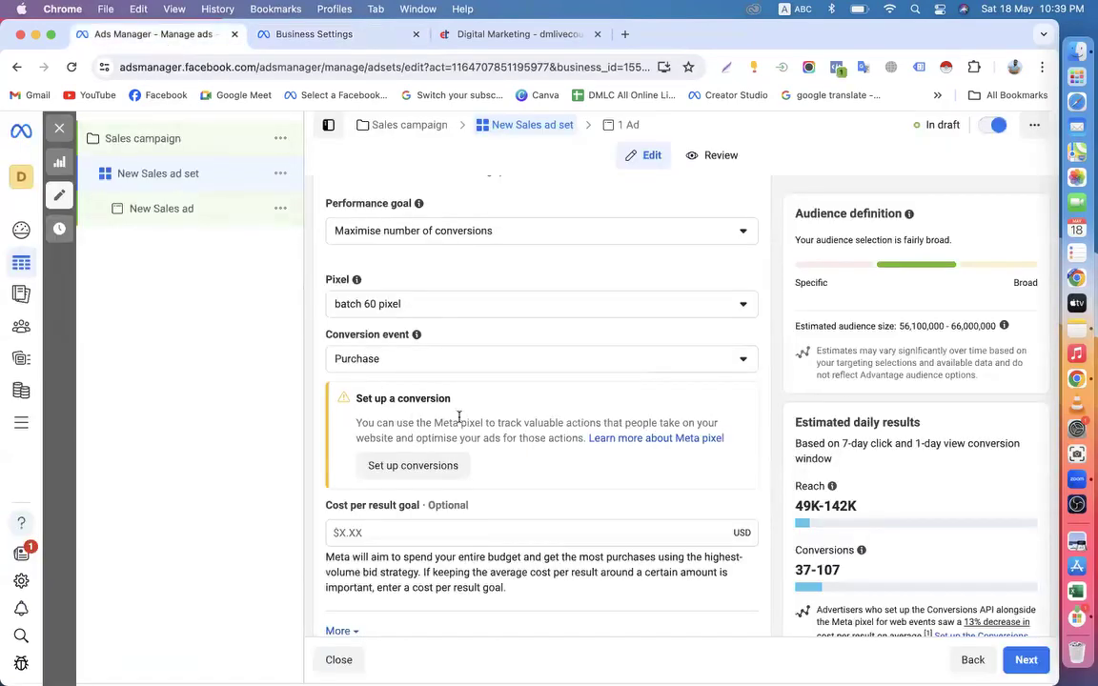
Review the ad set's audience and detailed targeting options against the Digital Marketing course page
scroll(507, 472, "down", 3)
scroll(507, 472, "down", 10)
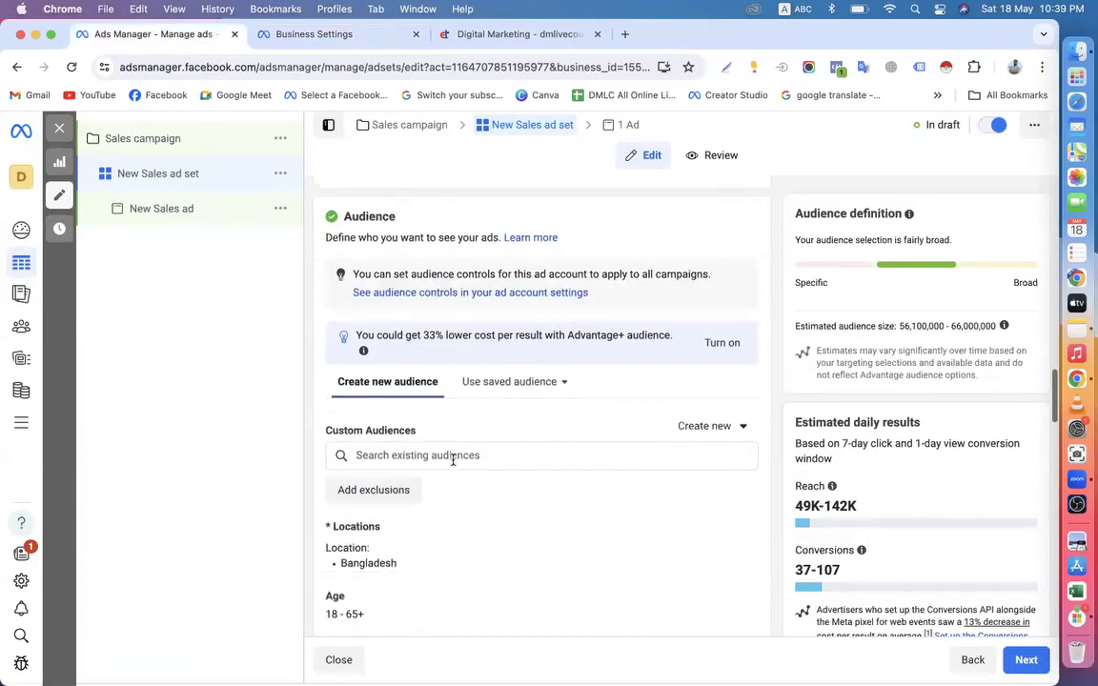
left_click(411, 378)
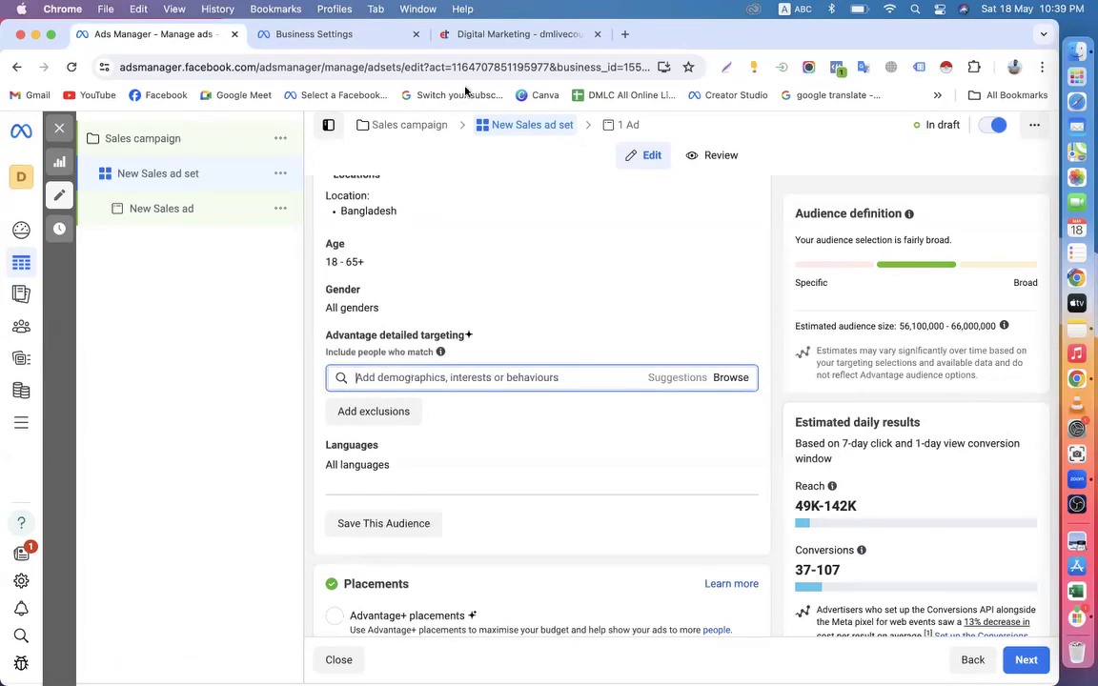
left_click(491, 35)
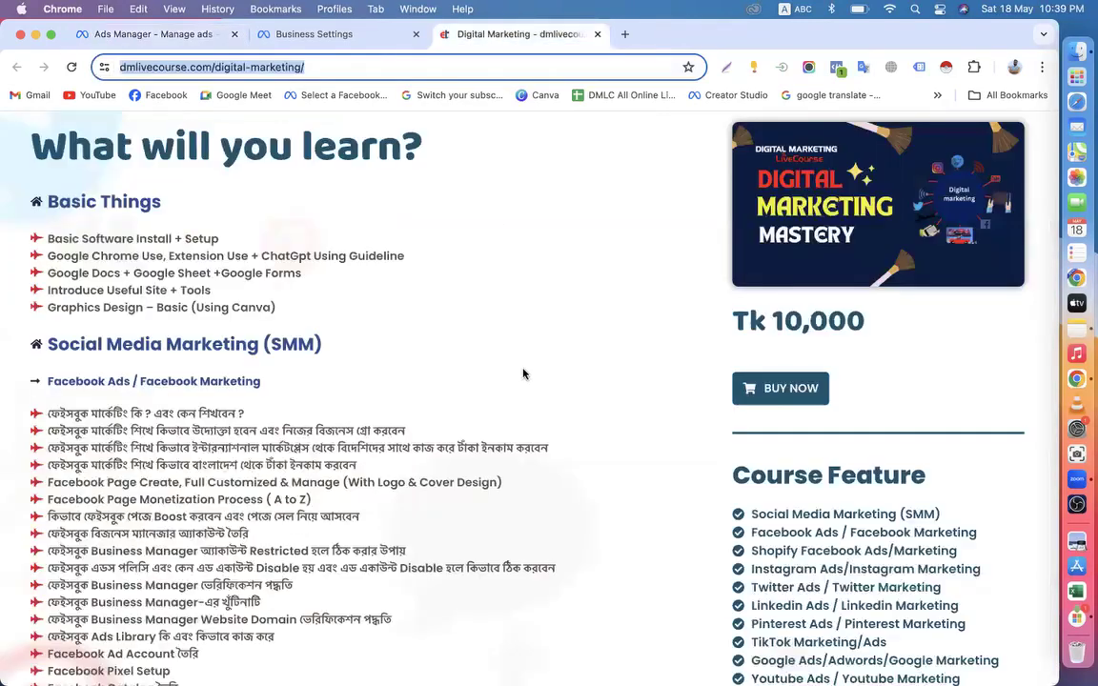
left_click(153, 34)
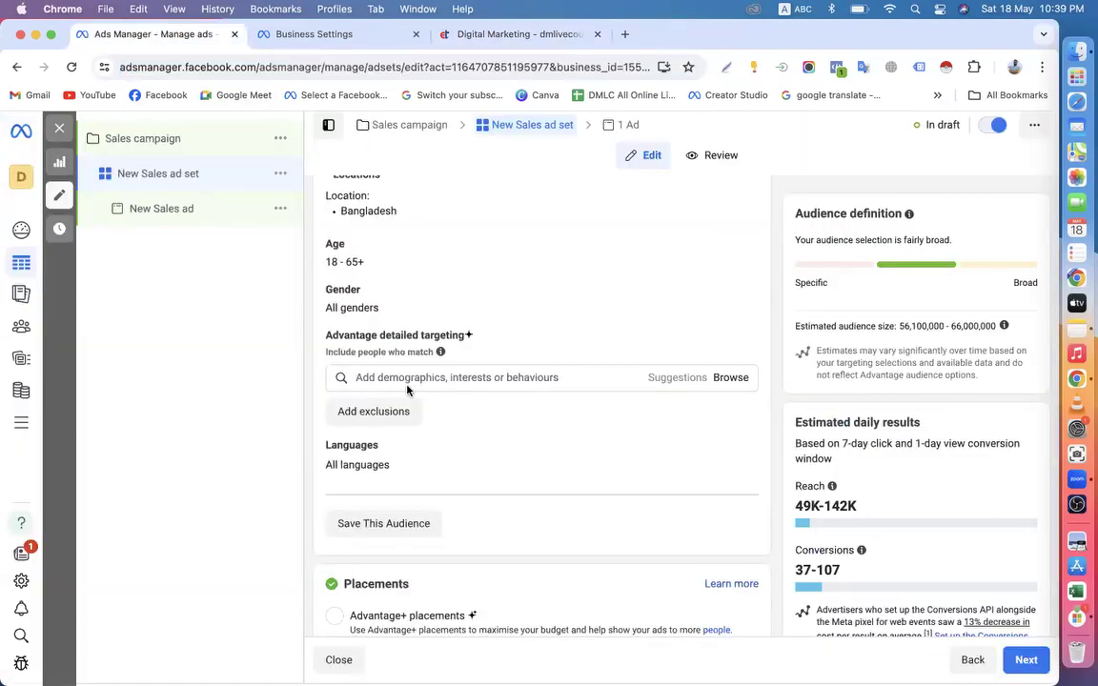
left_click(458, 36)
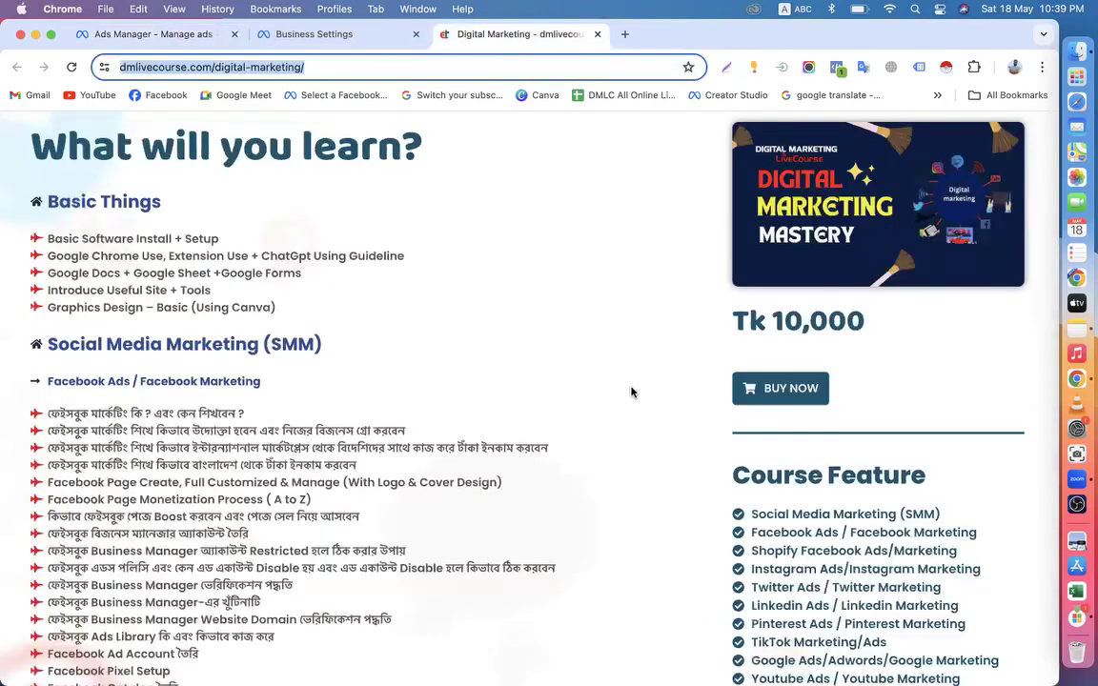
Inspect the batch 60 pixel dataset in Business Settings and Events Manager, returning to the New Sales ad set's detailed targeting
left_click(349, 44)
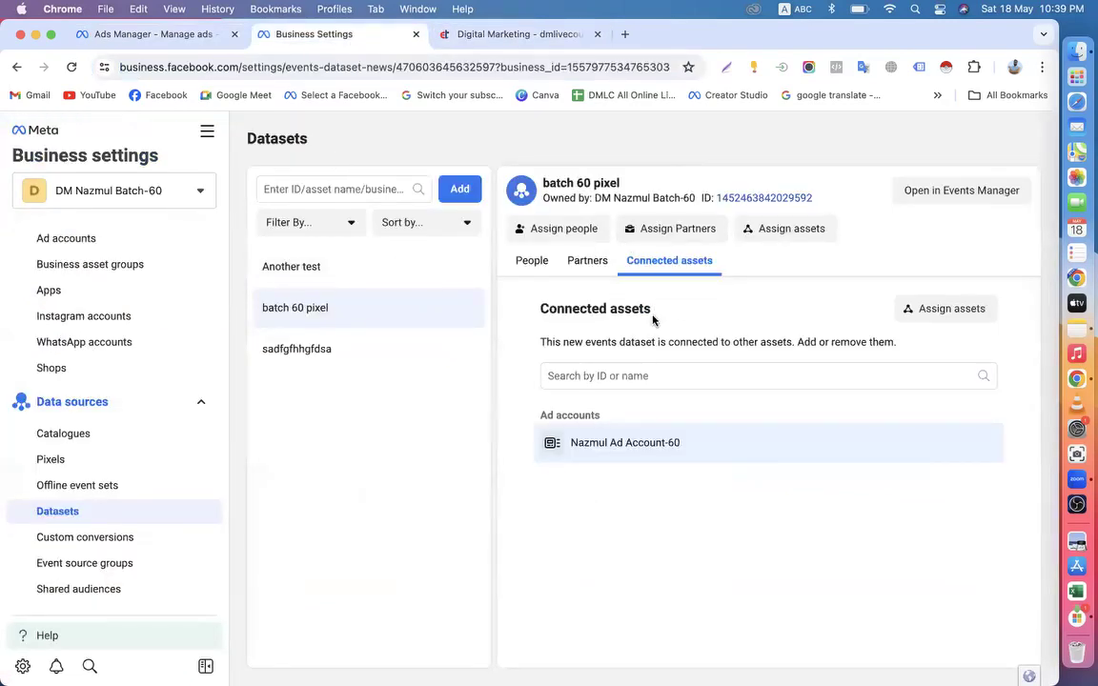
left_click(947, 200)
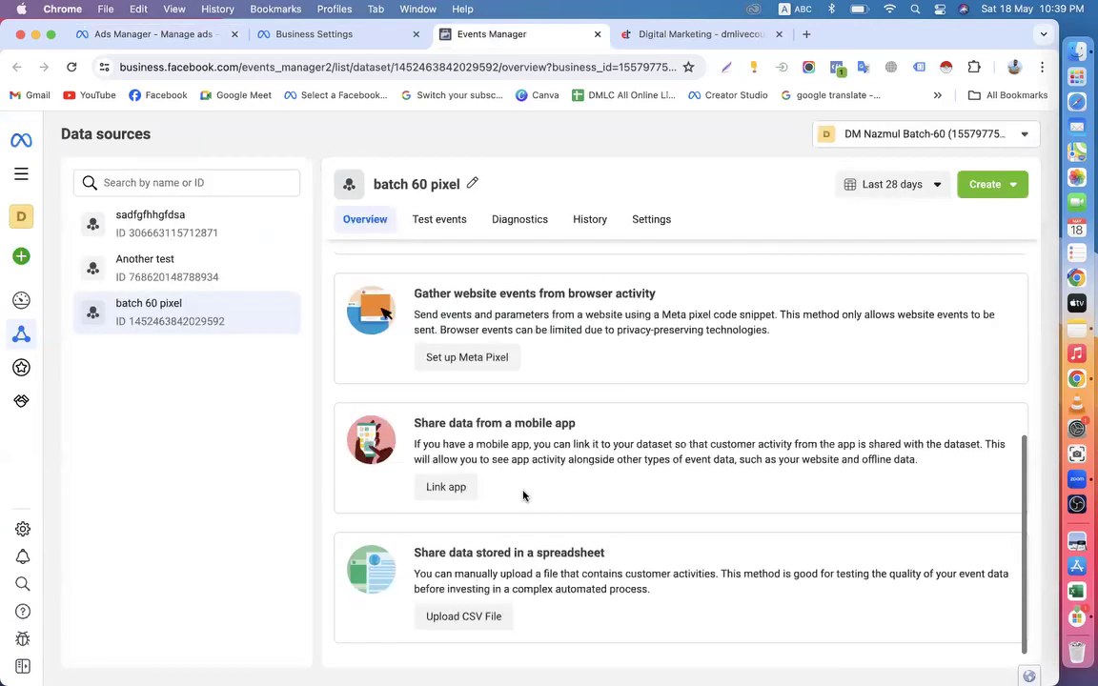
left_click(160, 37)
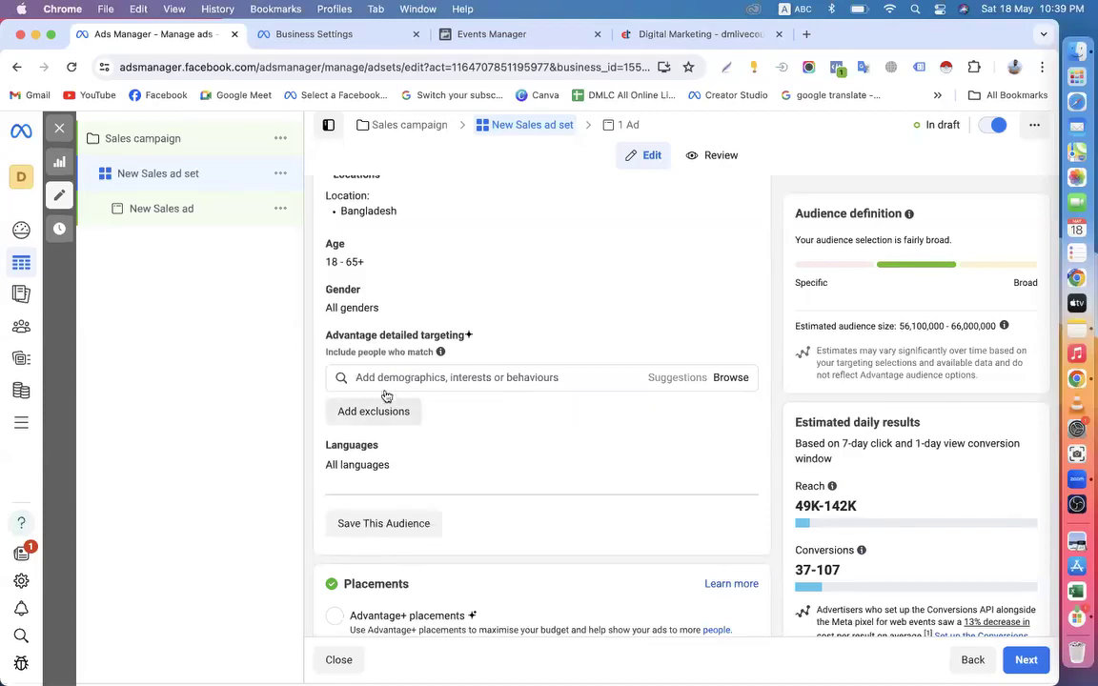
left_click(598, 34)
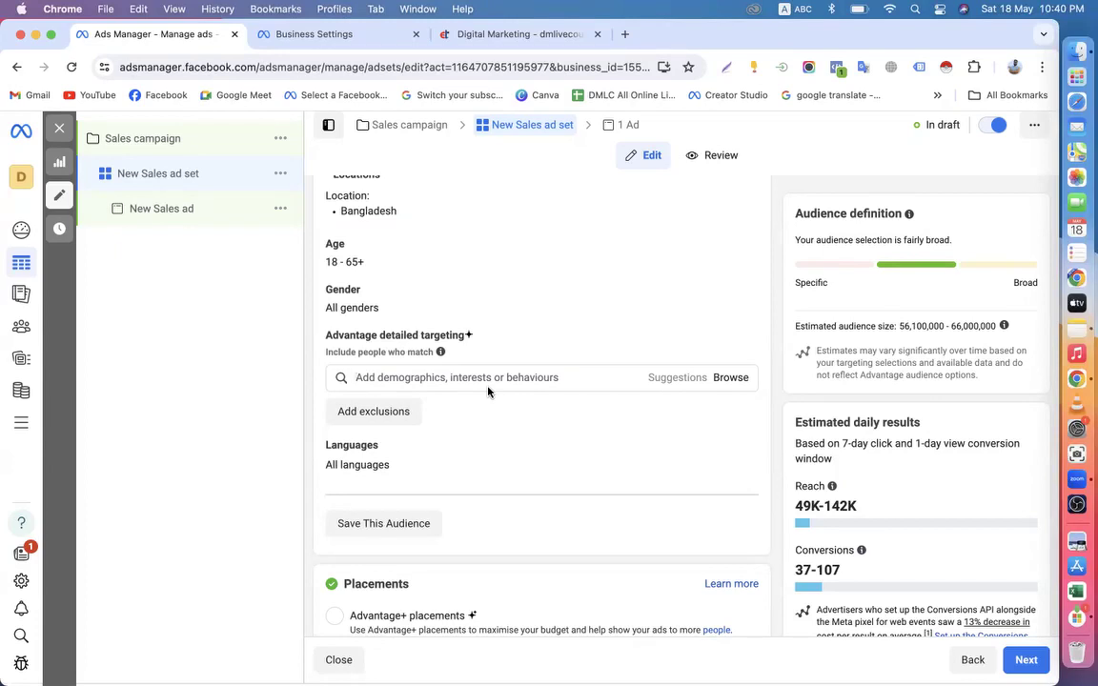
left_click(350, 38)
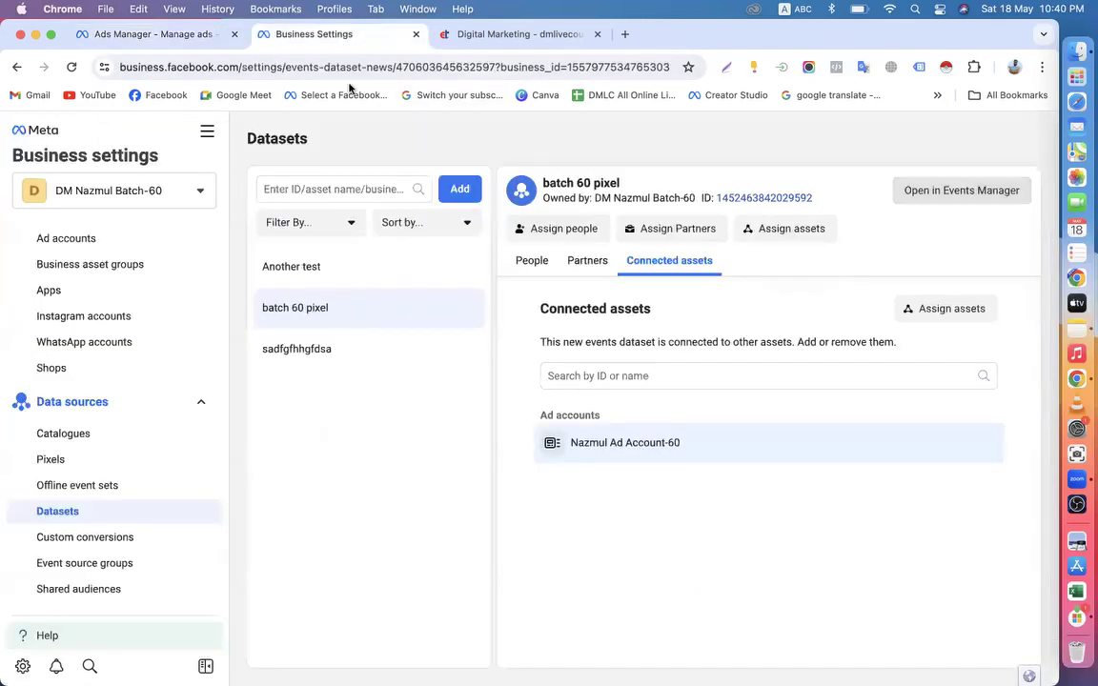
left_click(190, 32)
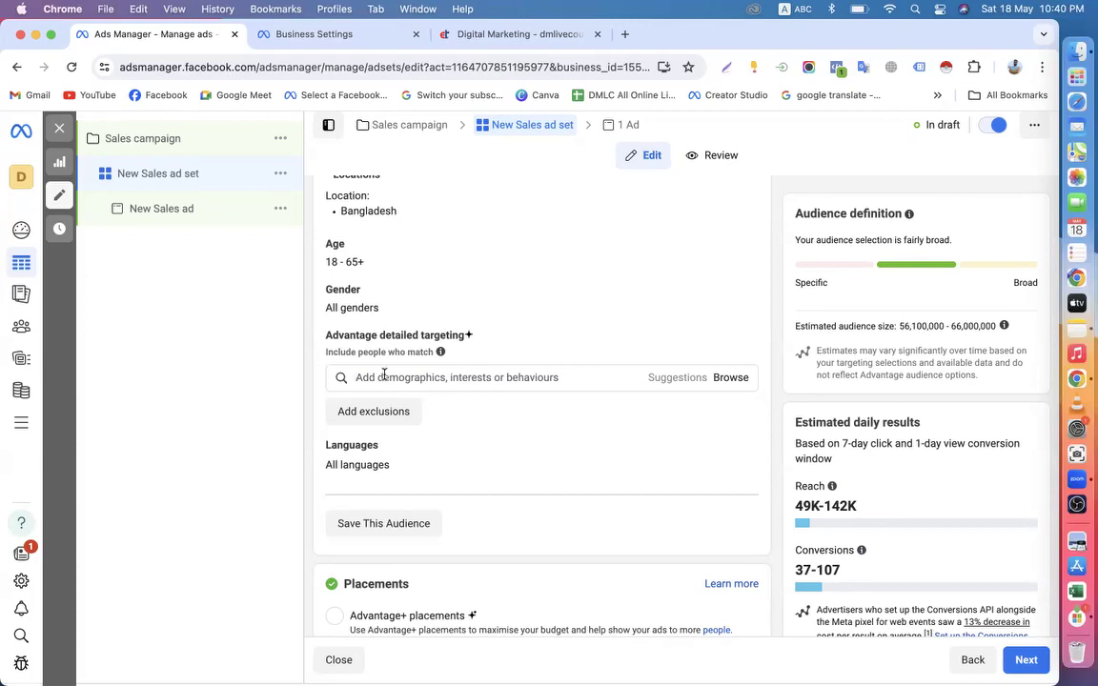
left_click(365, 378)
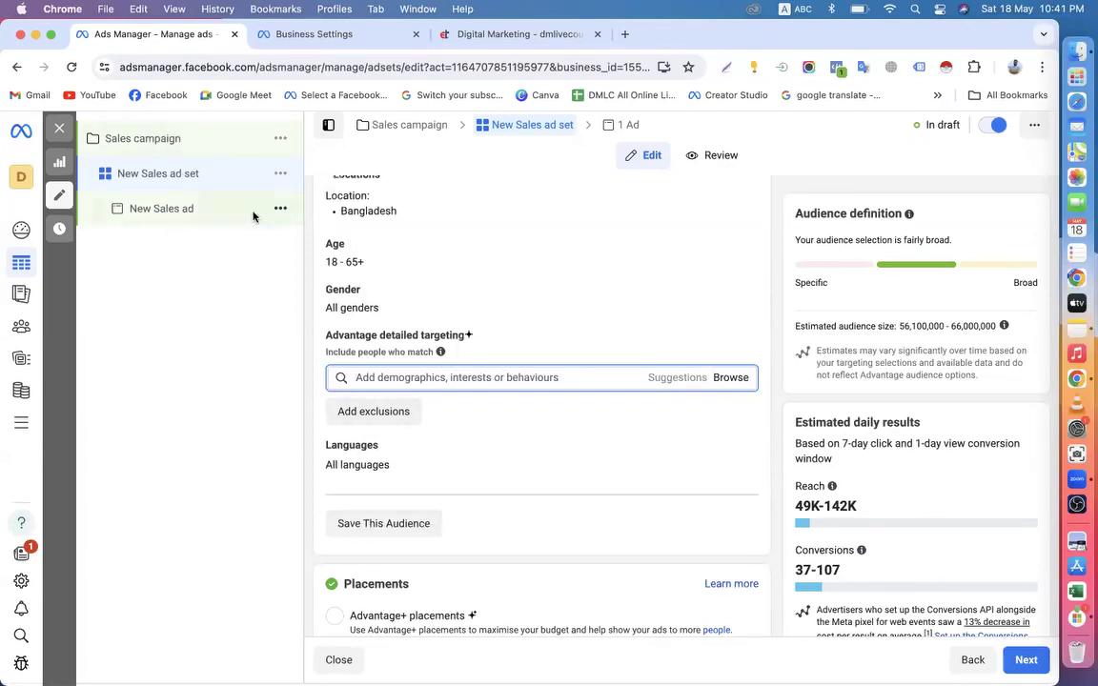
Leave the Sales campaign editor without publishing its drafts and clear the campaign and ad set selections
left_click(155, 154)
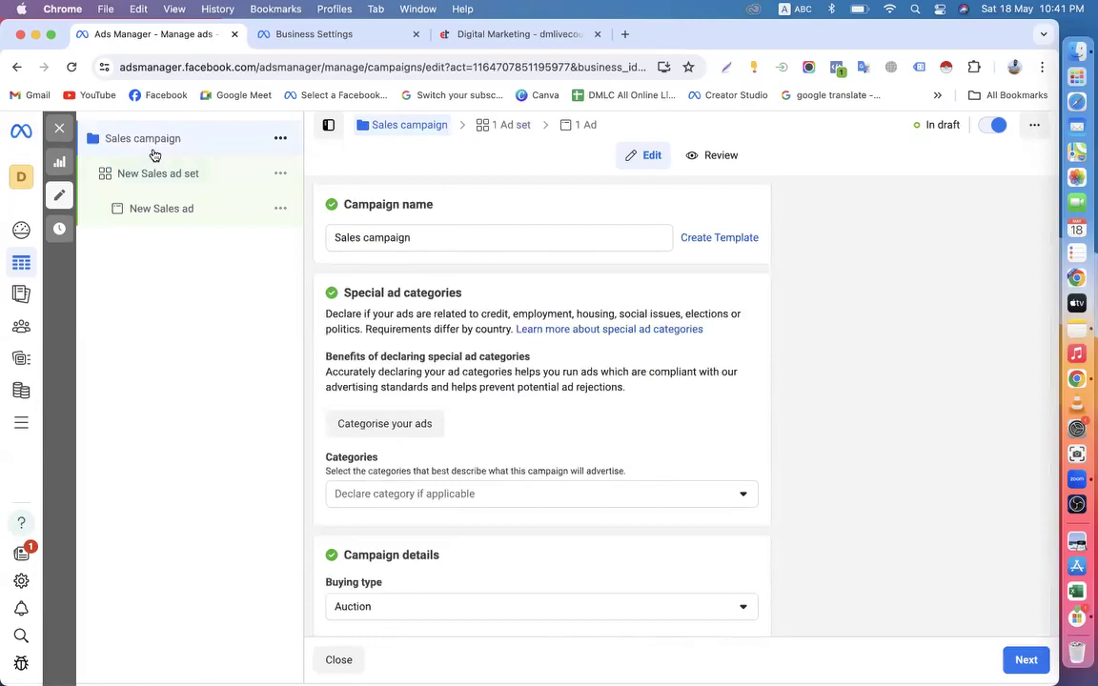
left_click(59, 128)
left_click(552, 399)
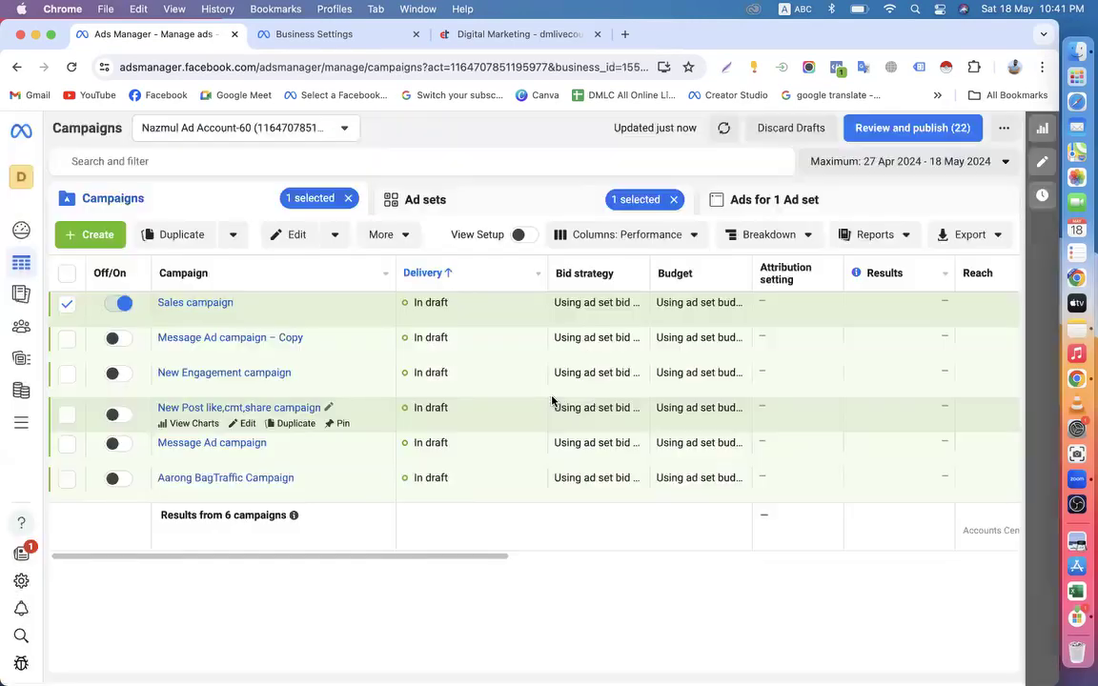
left_click(348, 198)
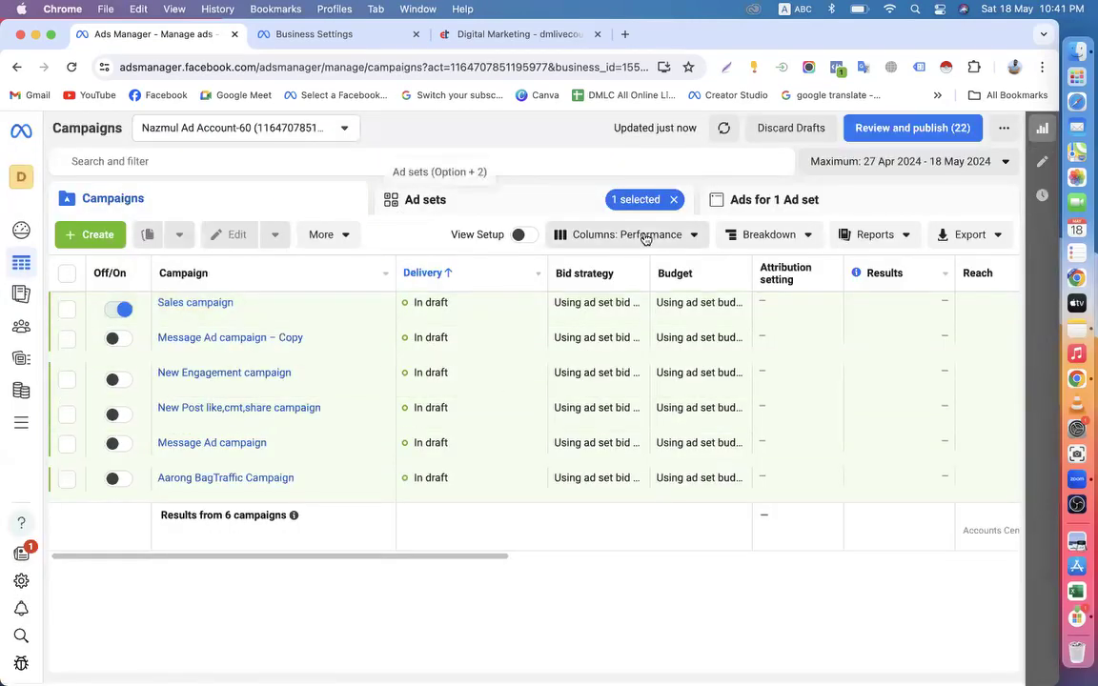
left_click(674, 199)
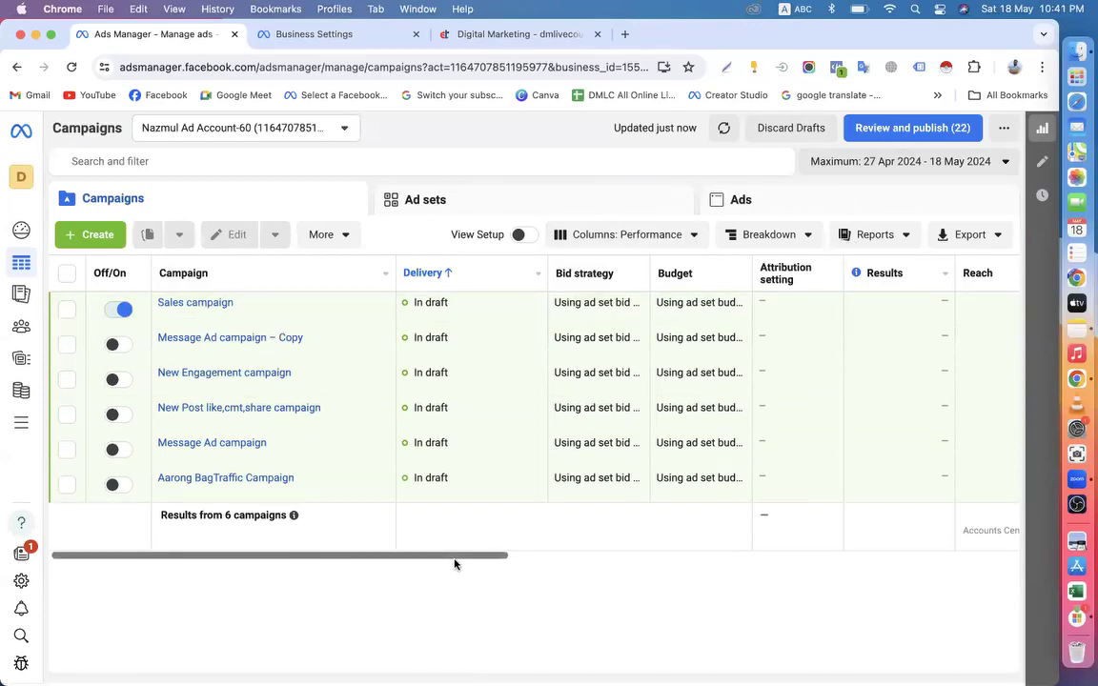
Reopen the Sales campaign and review New Sales ad set's audience and placements, dismissing the engaged-view attribution recommendation
left_click(248, 321)
left_click(142, 177)
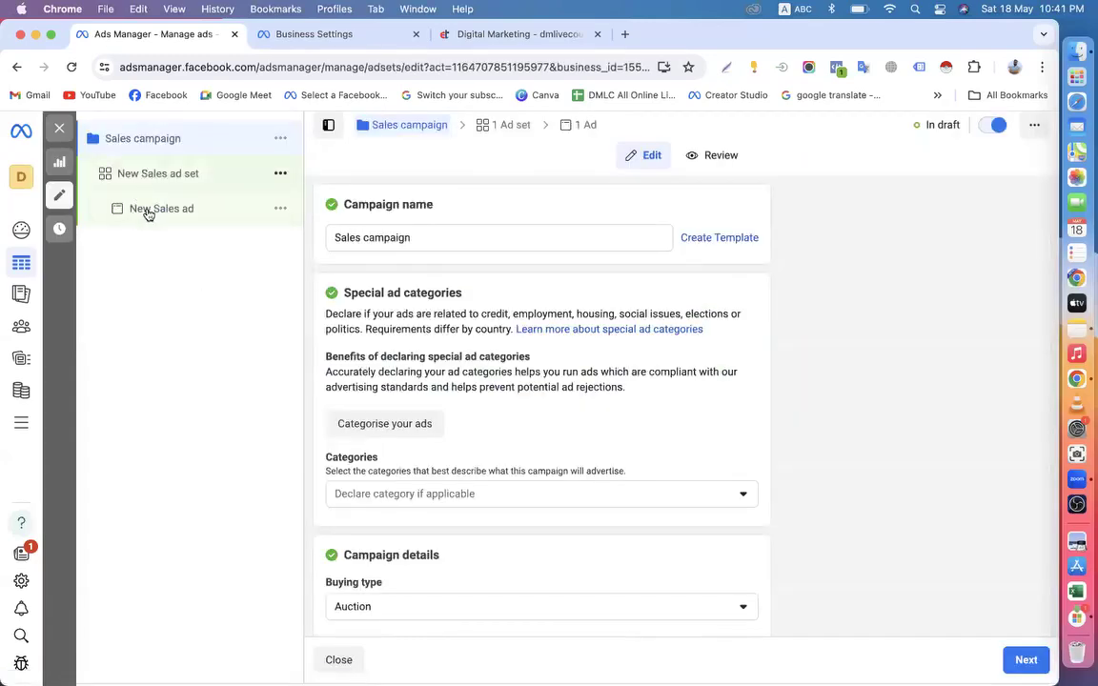
scroll(505, 437, "down", 10)
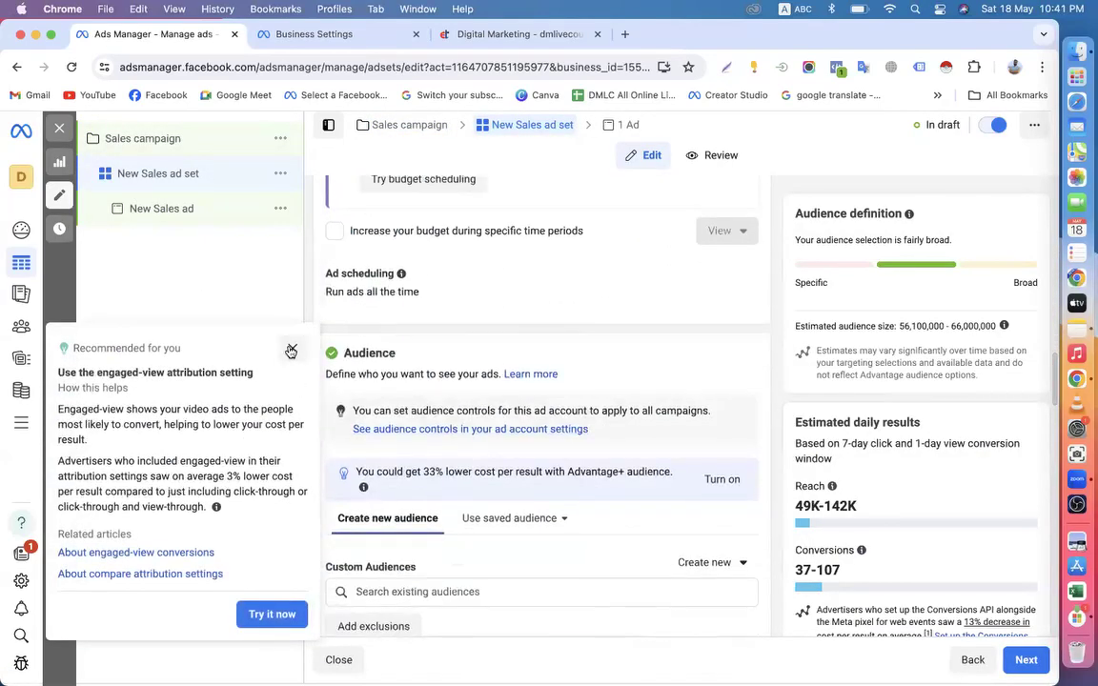
left_click(292, 349)
scroll(387, 460, "down", 10)
scroll(399, 382, "up", 3)
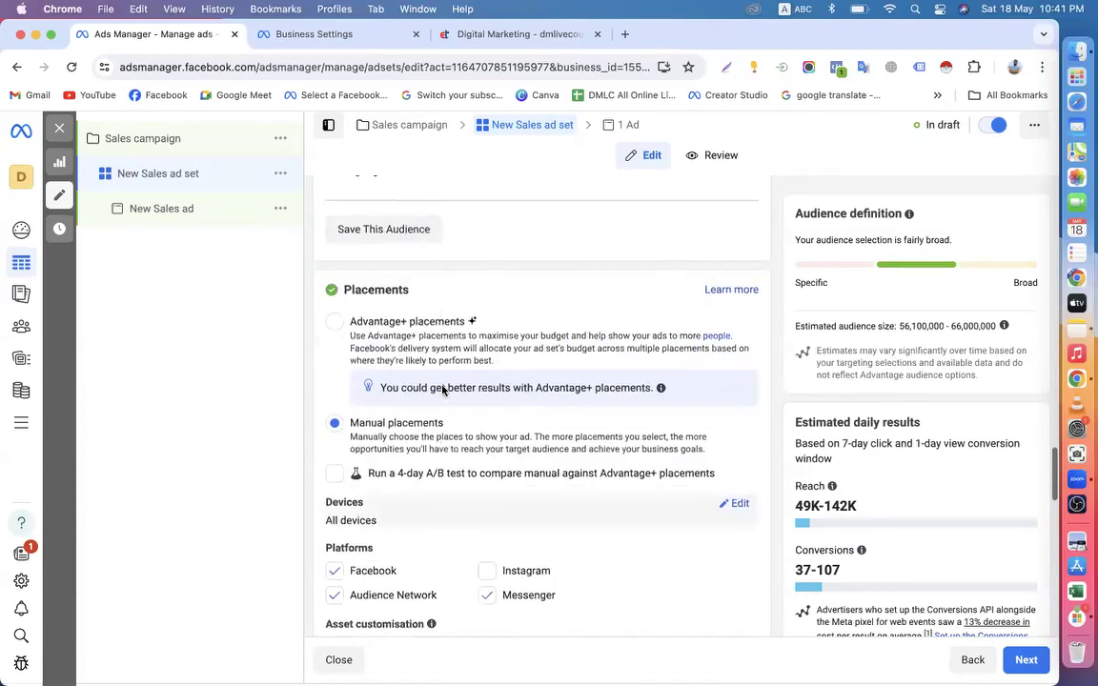
scroll(446, 312, "up", 2)
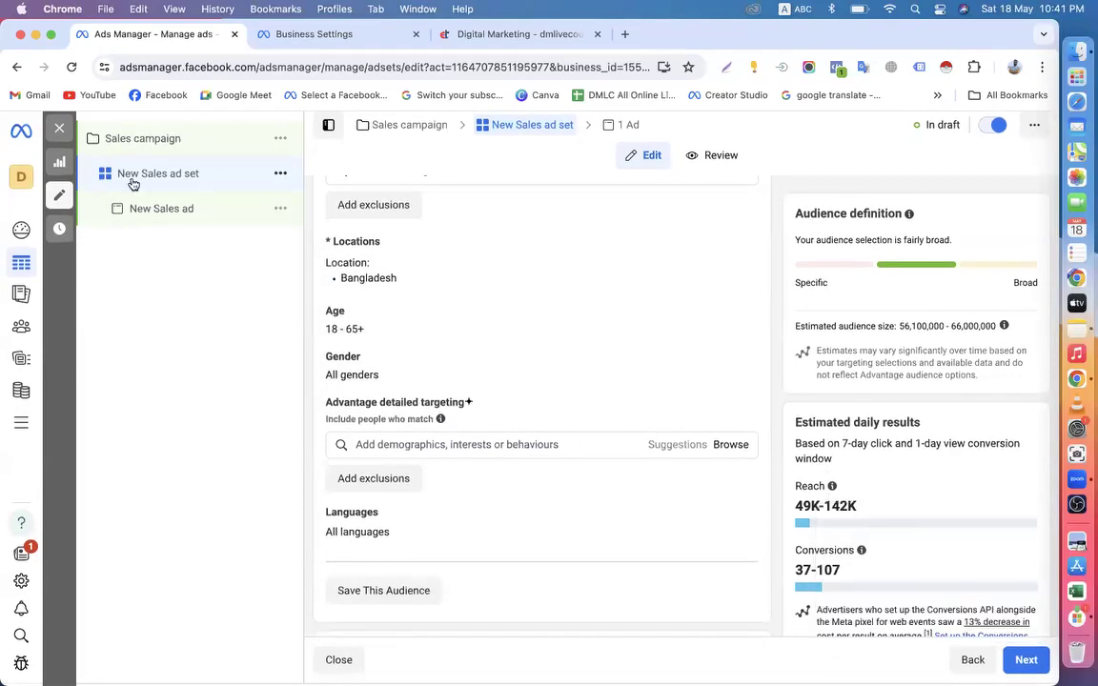
Close the Sales campaign editor, leaving its draft items unpublished
left_click(107, 138)
left_click(57, 131)
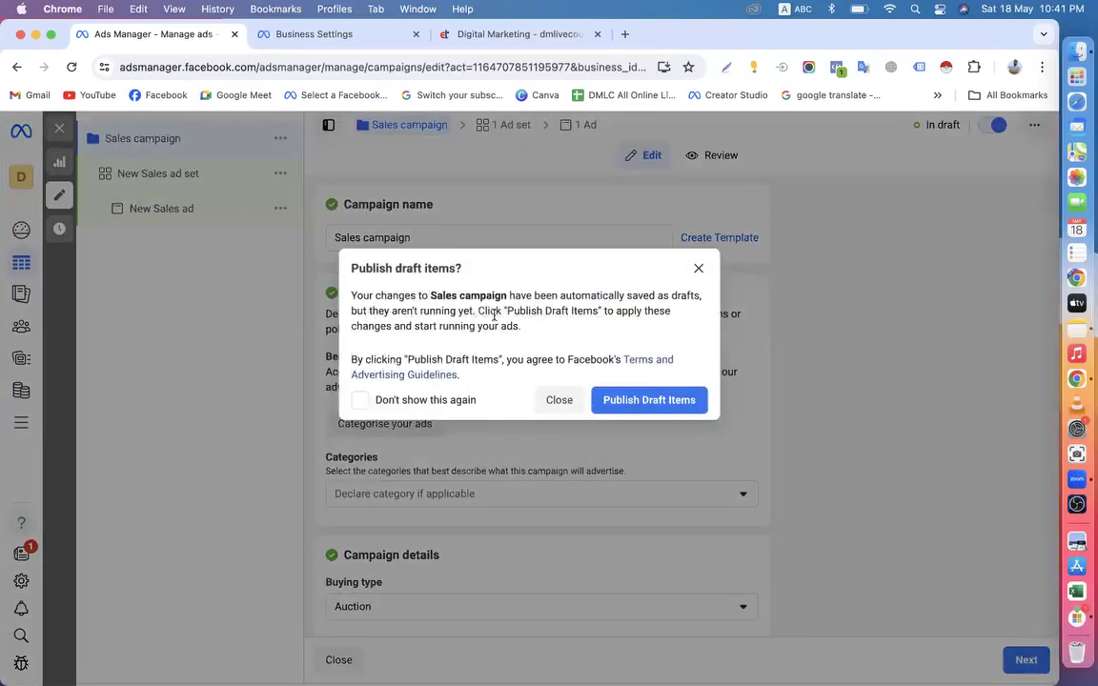
left_click(569, 400)
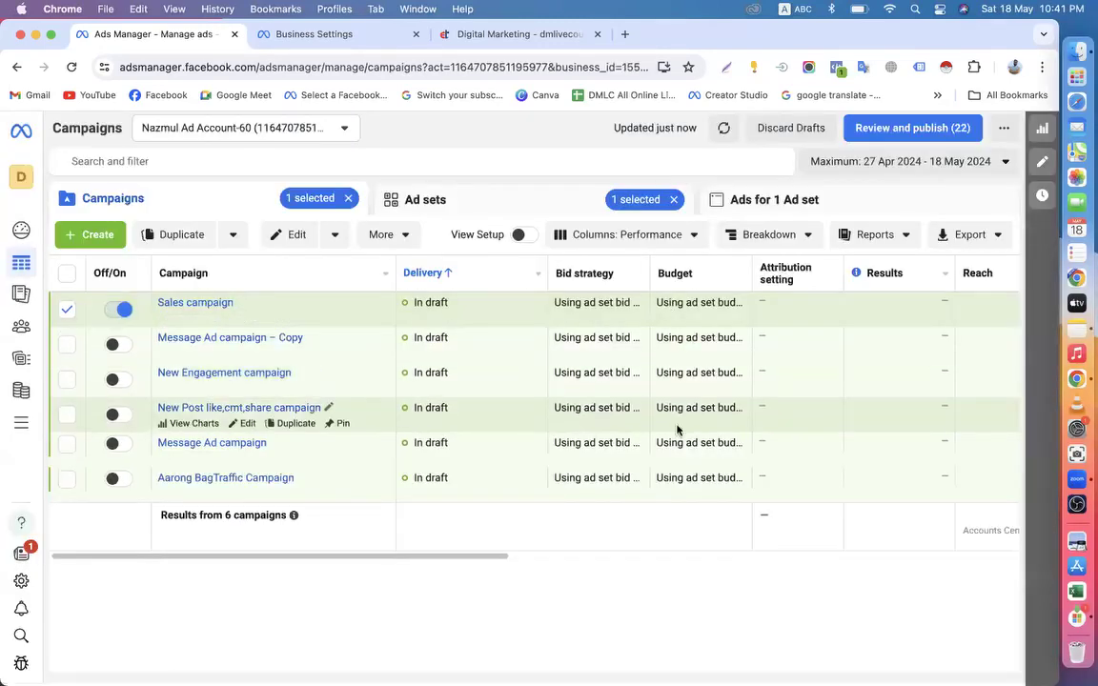
scroll(490, 557, "right", 5)
scroll(725, 522, "left", 5)
scroll(224, 531, "right", 5)
scroll(397, 596, "left", 5)
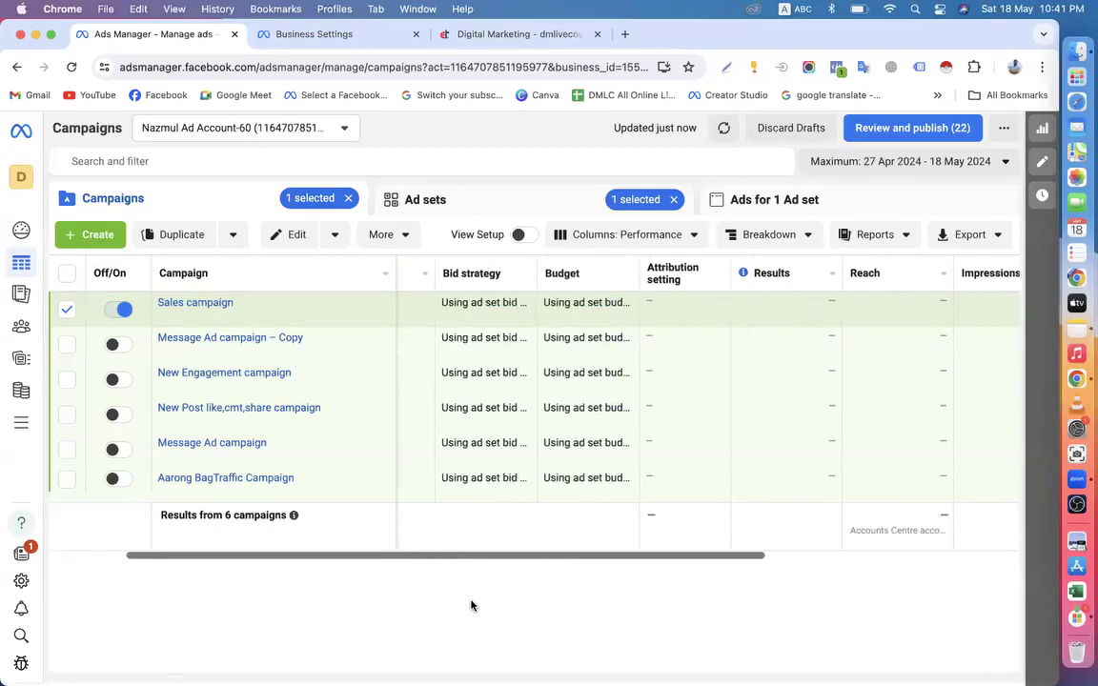
scroll(140, 578, "right", 5)
scroll(412, 567, "left", 5)
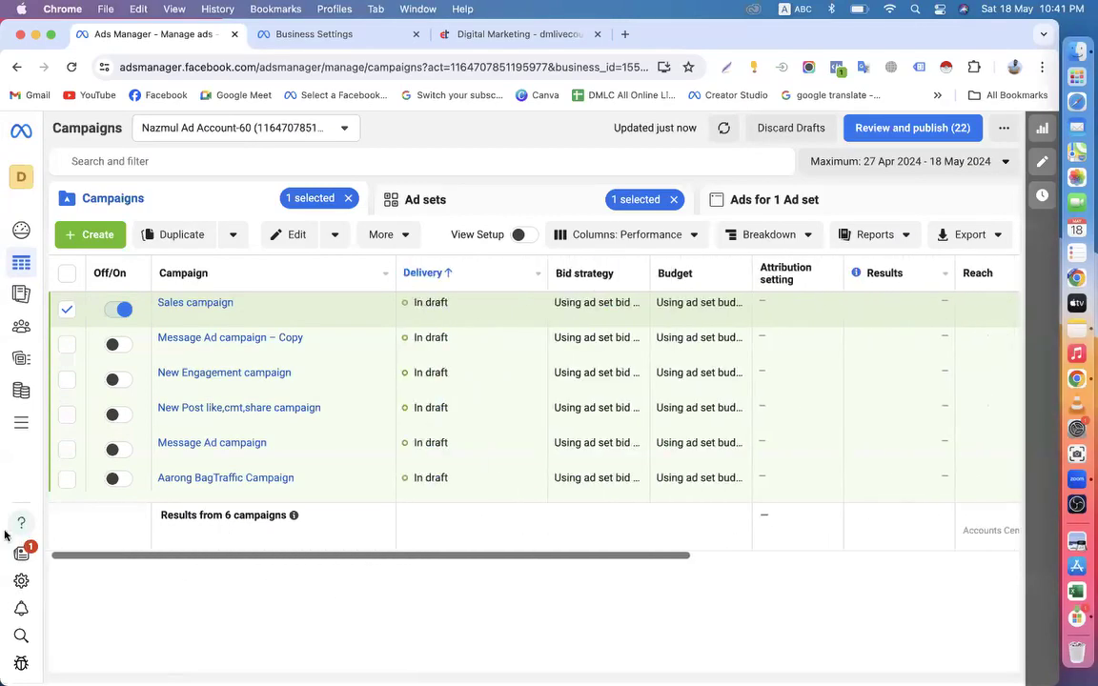
scroll(48, 525, "right", 5)
scroll(28, 543, "left", 5)
scroll(132, 557, "right", 5)
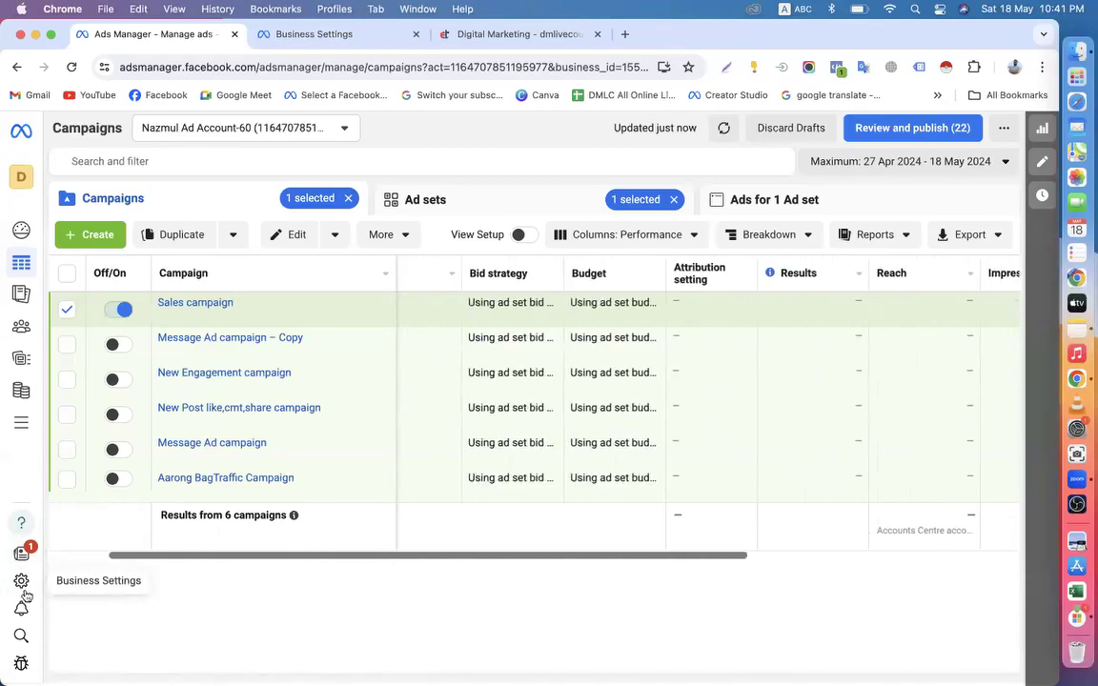
scroll(133, 556, "left", 5)
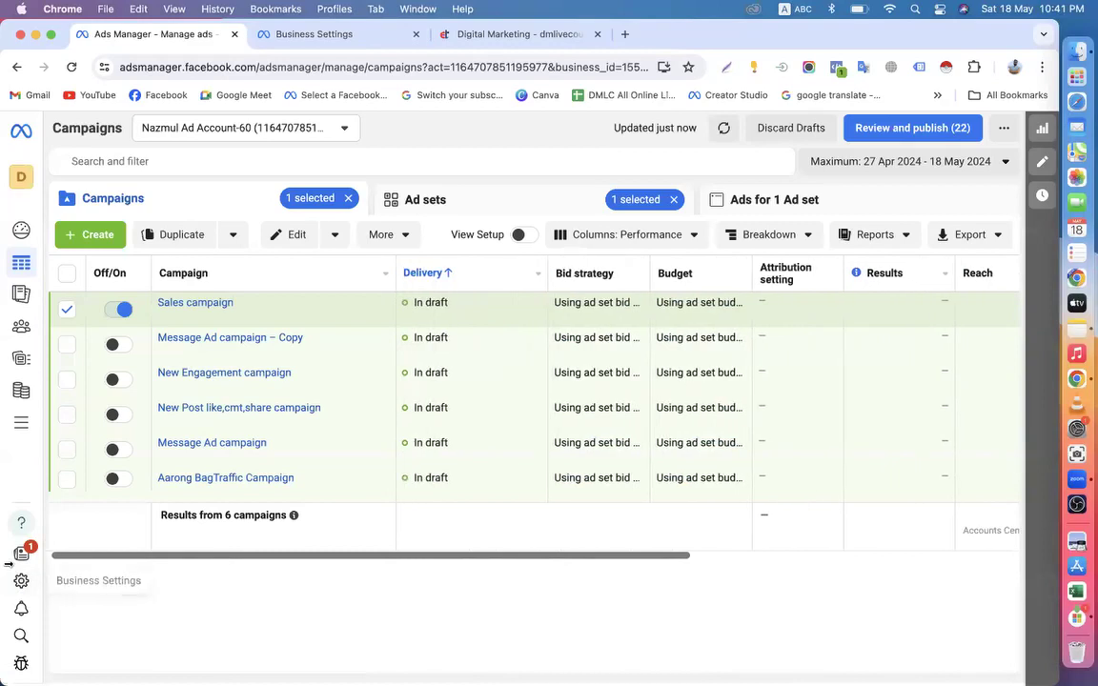
Look at the Digital Marketing course page and the batch 60 pixel dataset, and deselect Sales campaign in the campaign list
left_click(461, 38)
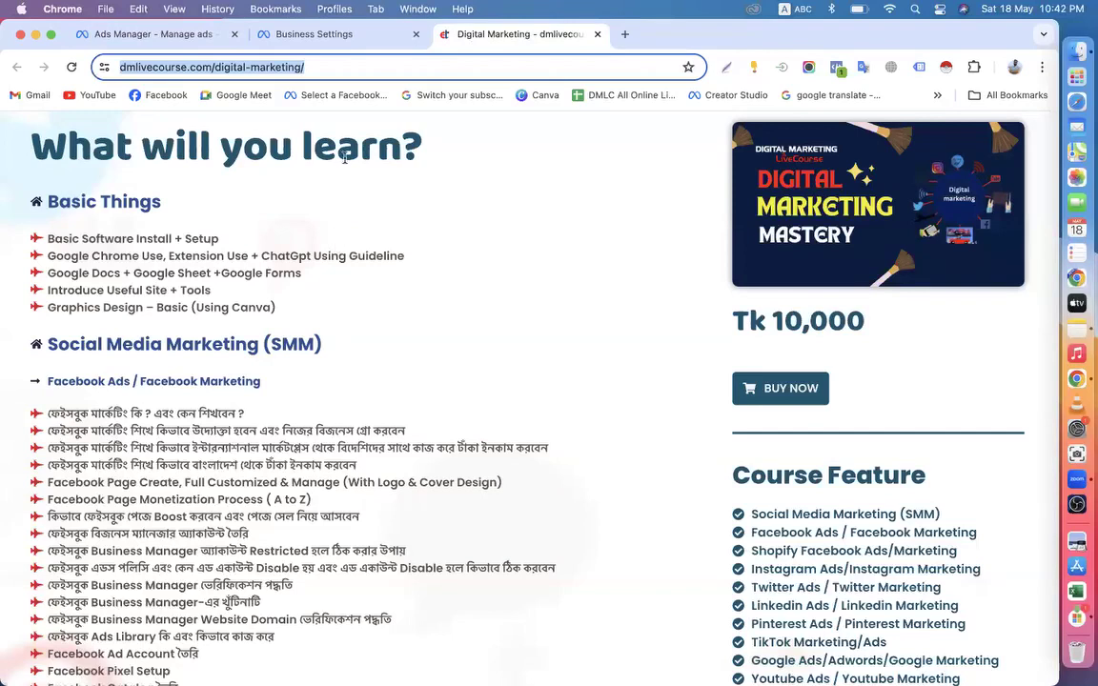
left_click(295, 36)
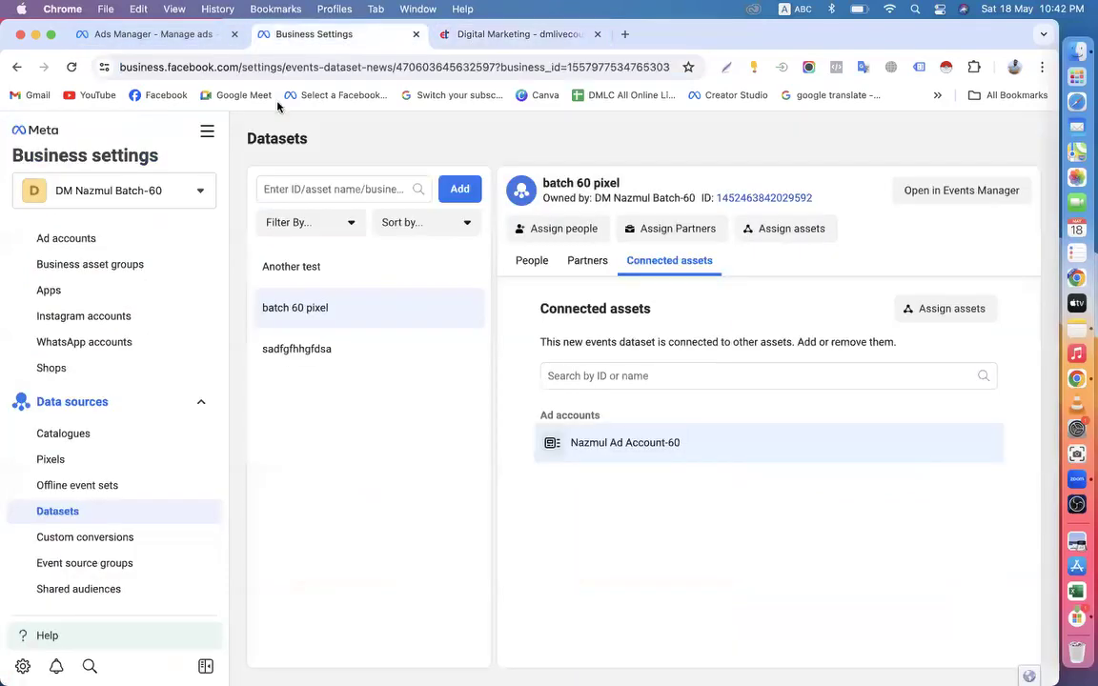
left_click(140, 35)
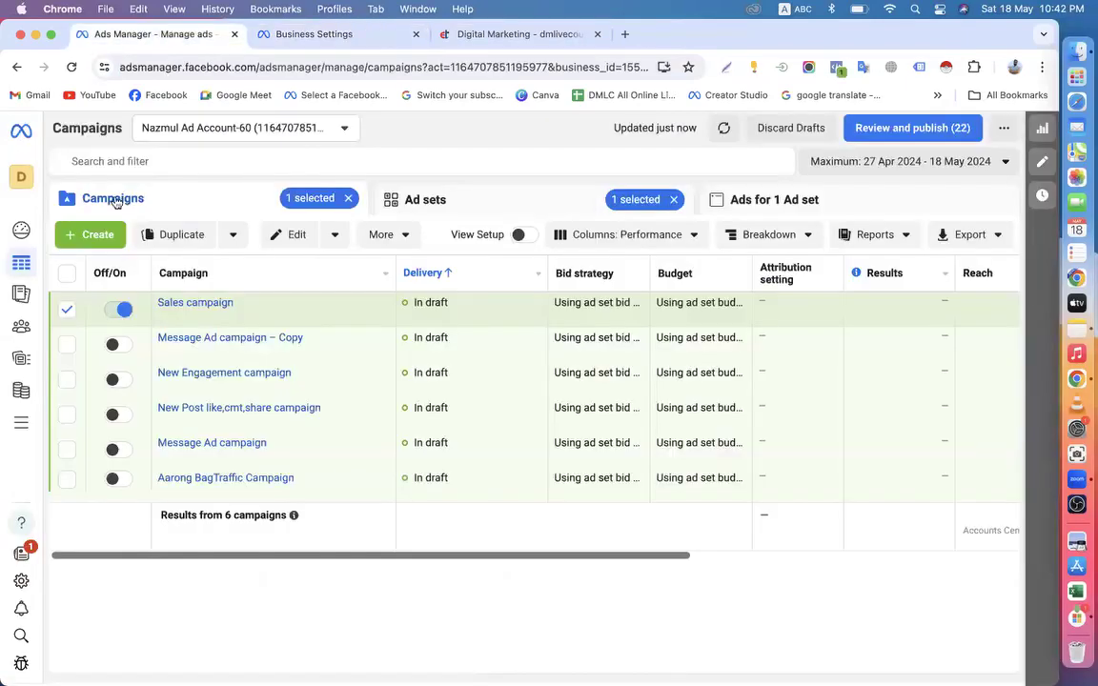
left_click(68, 310)
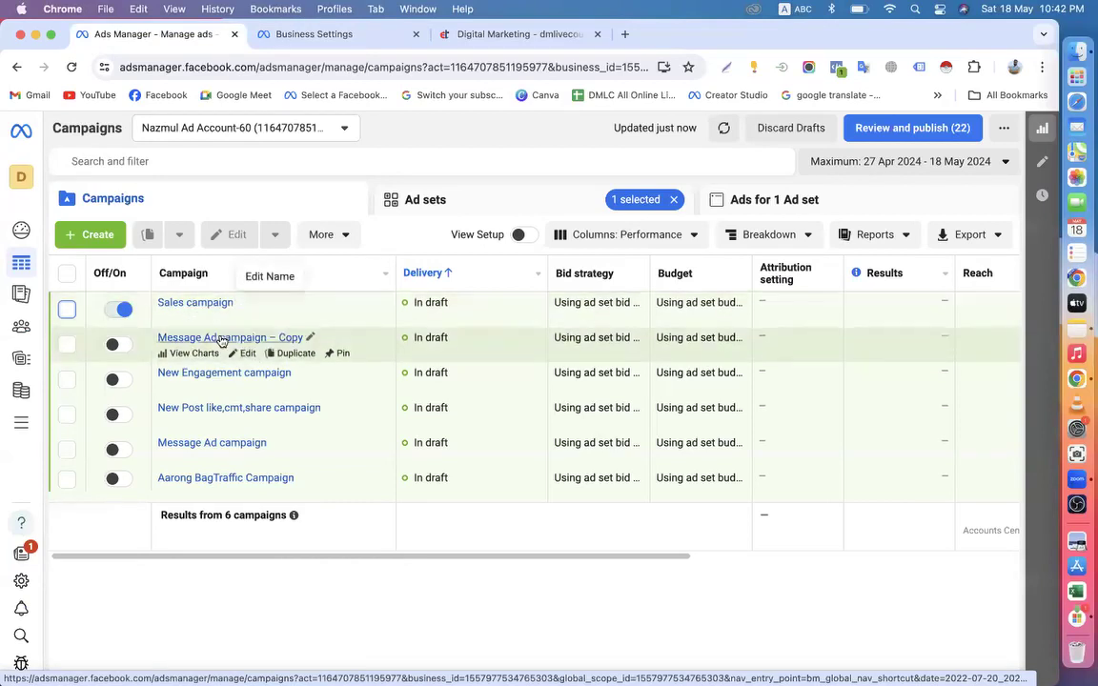
Read through the Digital Marketing course page, from its curriculum and price to the marketplace section
left_click(468, 38)
scroll(504, 348, "down", 20)
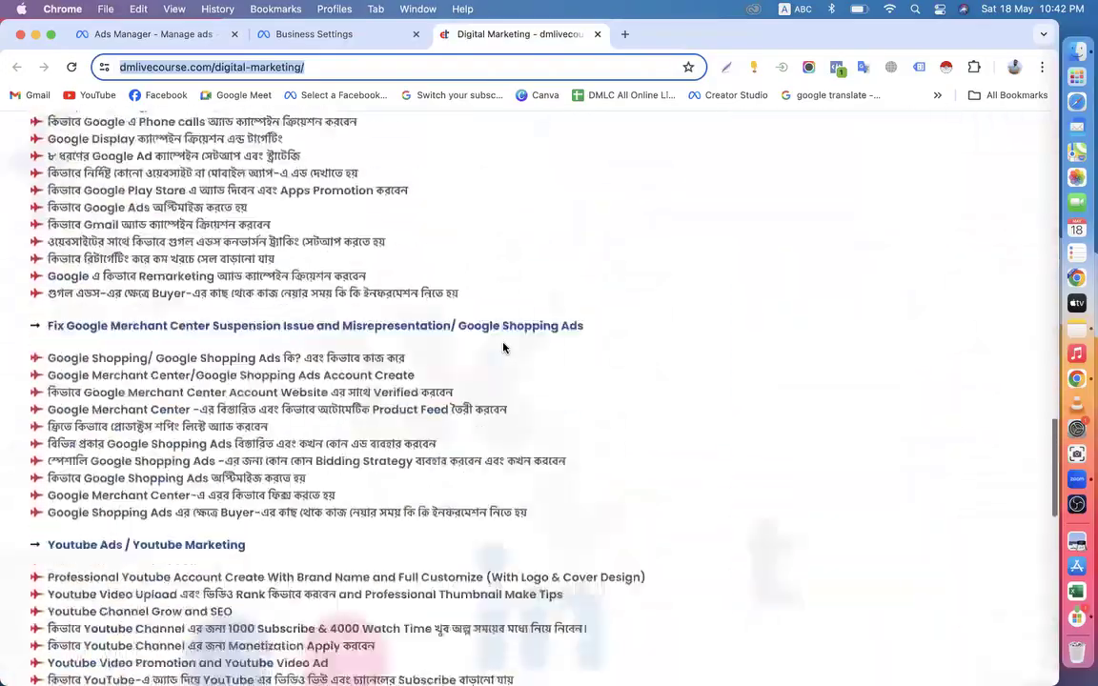
scroll(503, 345, "up", 20)
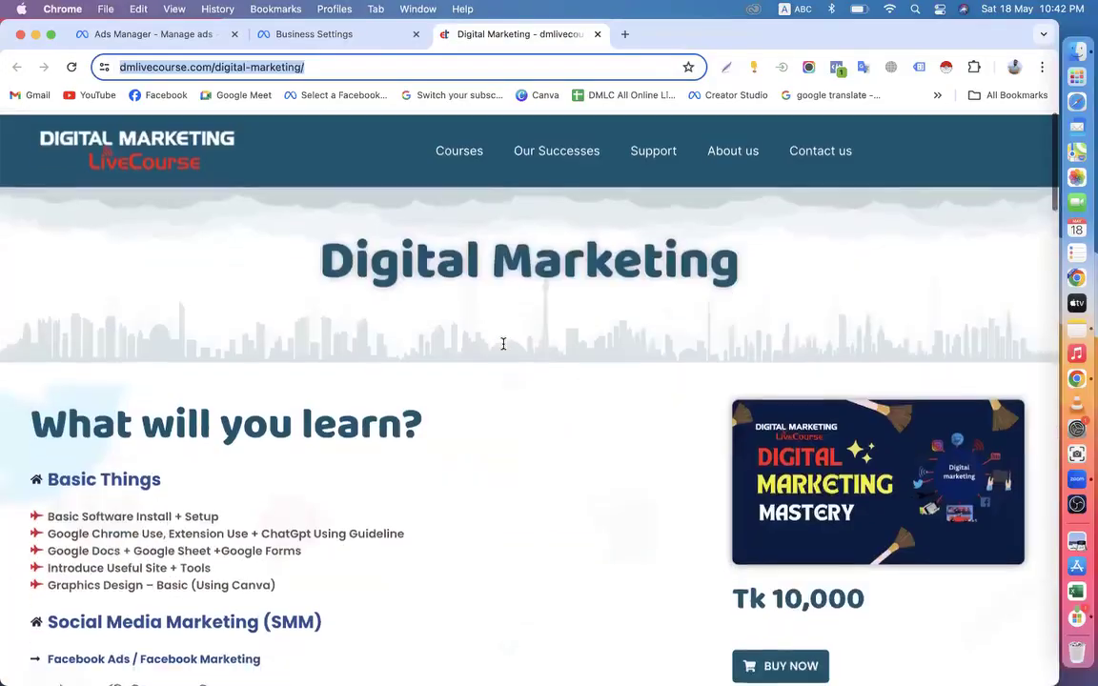
scroll(504, 348, "down", 6)
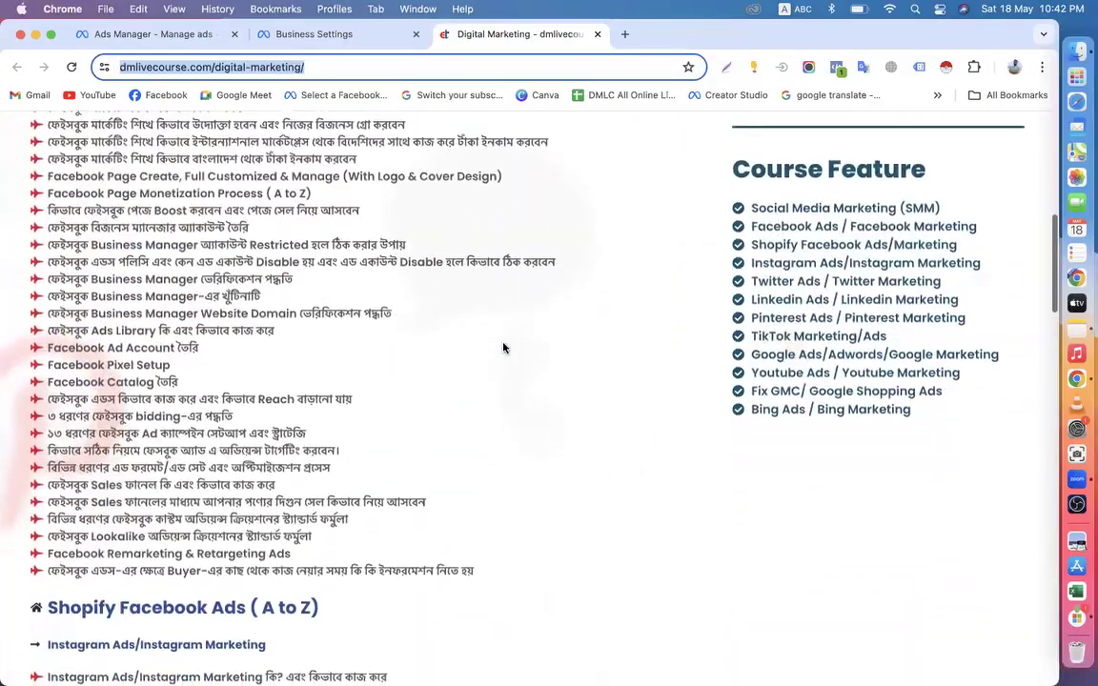
scroll(503, 348, "up", 6)
scroll(503, 348, "down", 20)
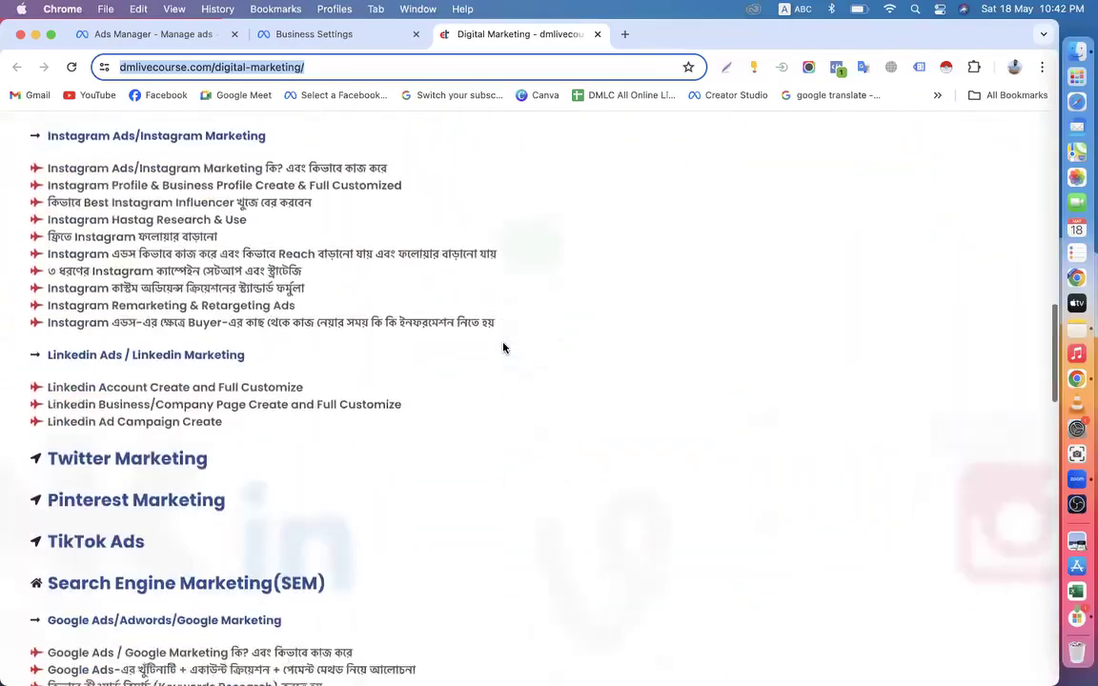
scroll(504, 348, "up", 20)
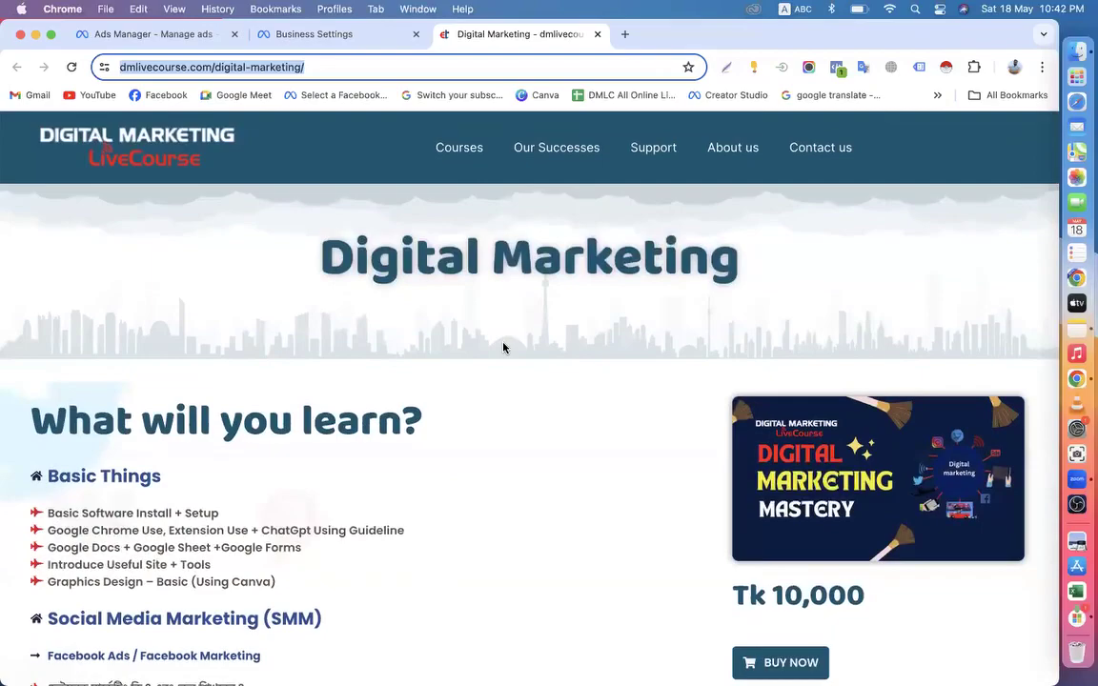
scroll(503, 348, "down", 20)
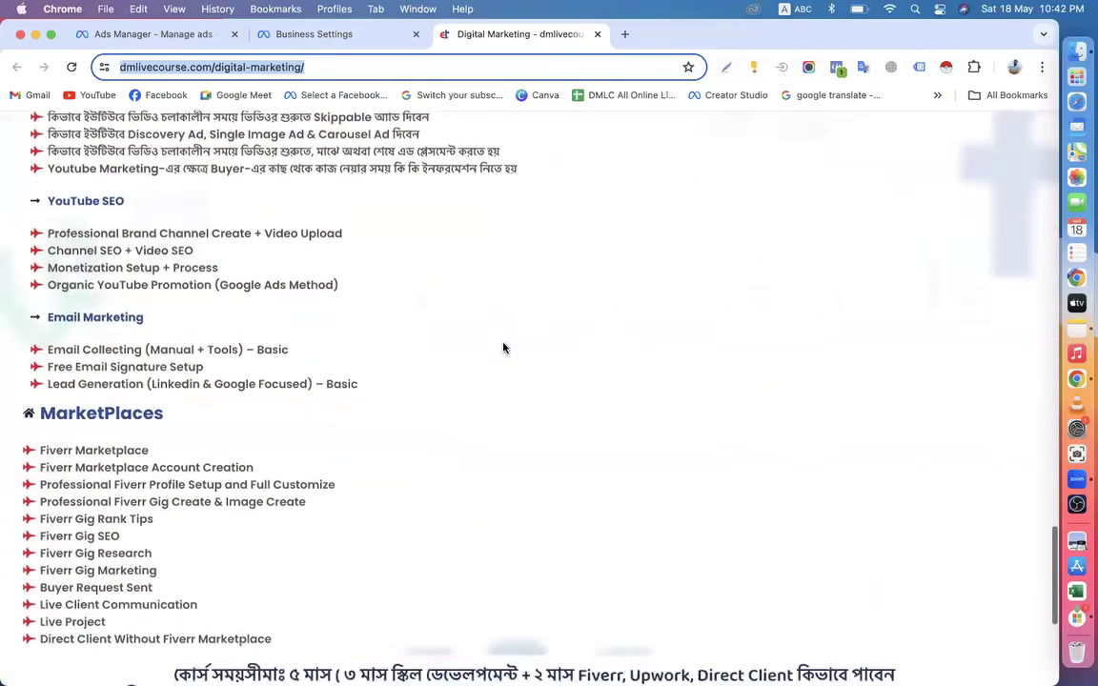
scroll(503, 348, "up", 15)
scroll(503, 348, "up", 5)
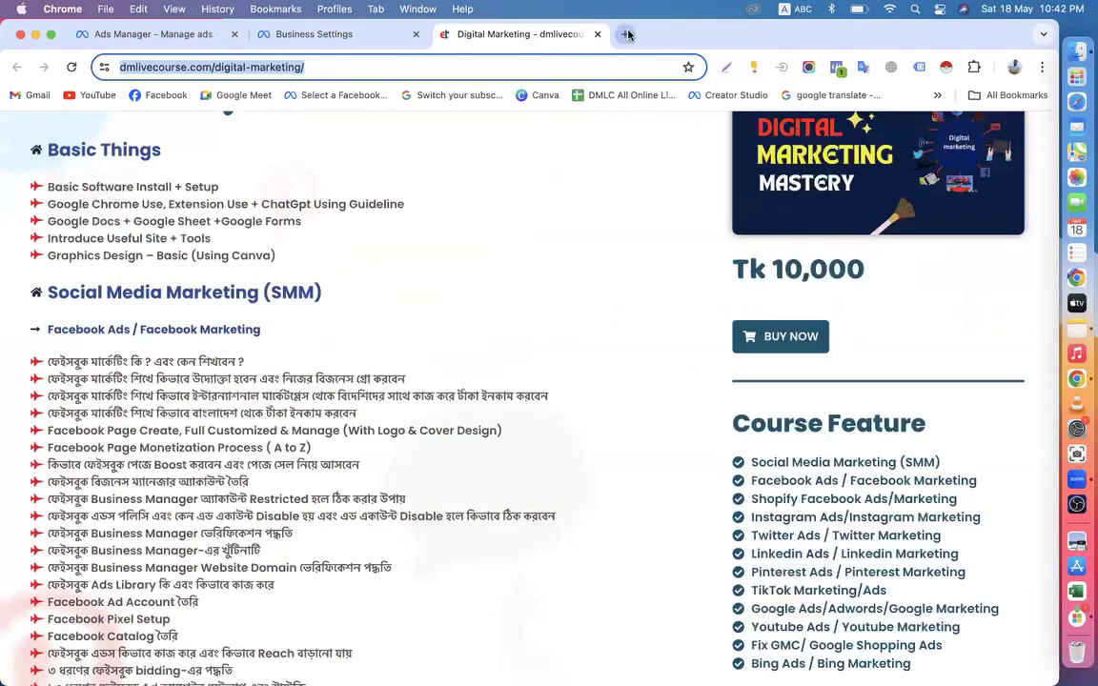
Return from the course page to the campaign list and open the Sales campaign for editing
left_click(163, 37)
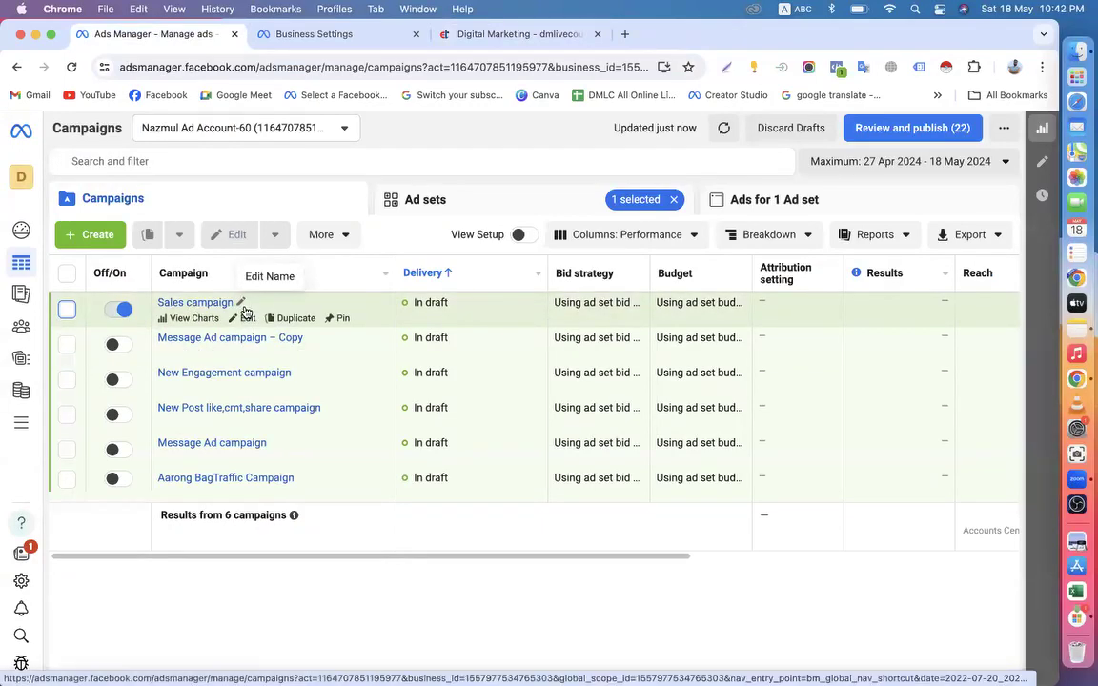
left_click(490, 38)
left_click(118, 33)
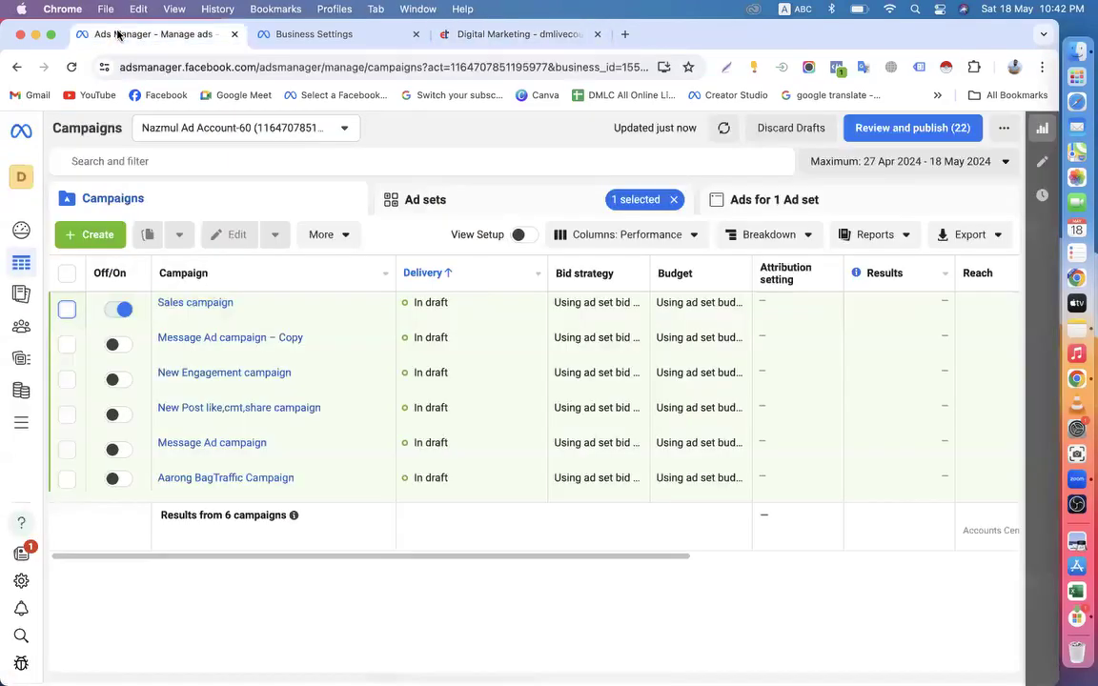
left_click(248, 323)
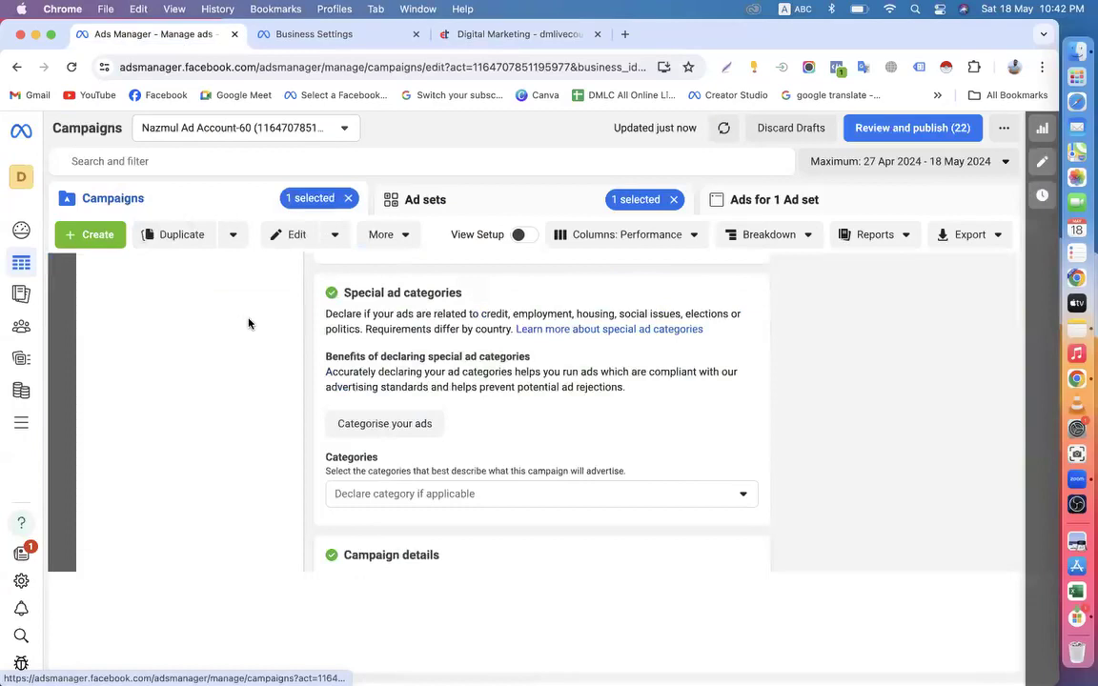
Look over the Sales campaign's settings, from its name to the Advantage campaign budget, and open its ad set
scroll(471, 370, "down", 2)
scroll(471, 370, "down", 5)
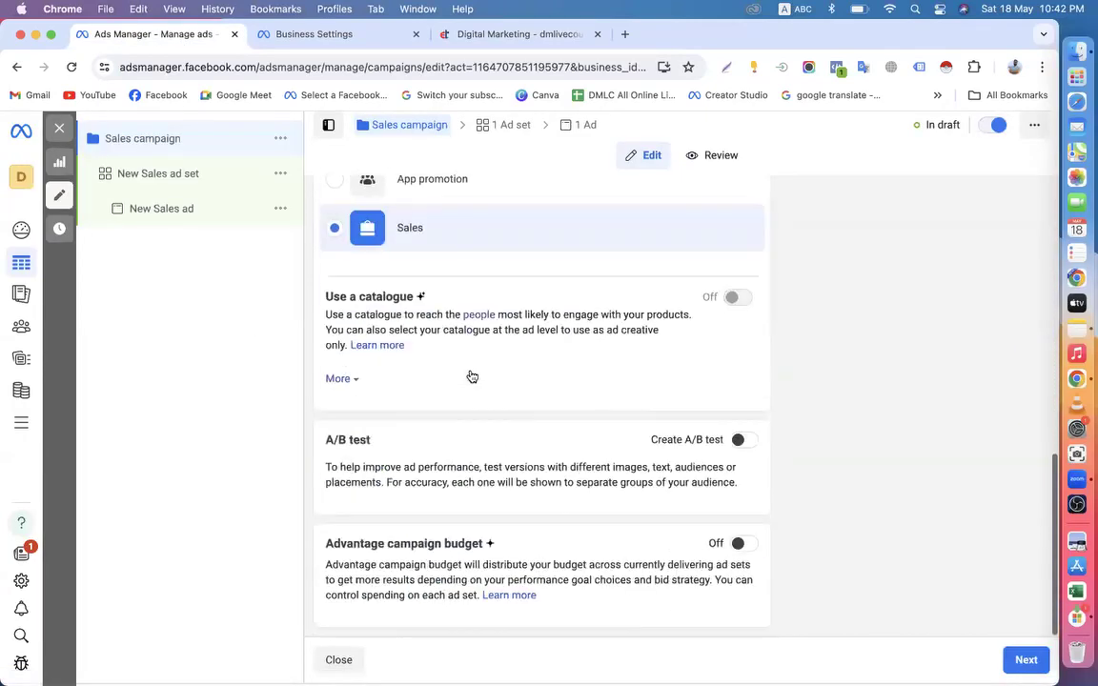
scroll(471, 372, "up", 7)
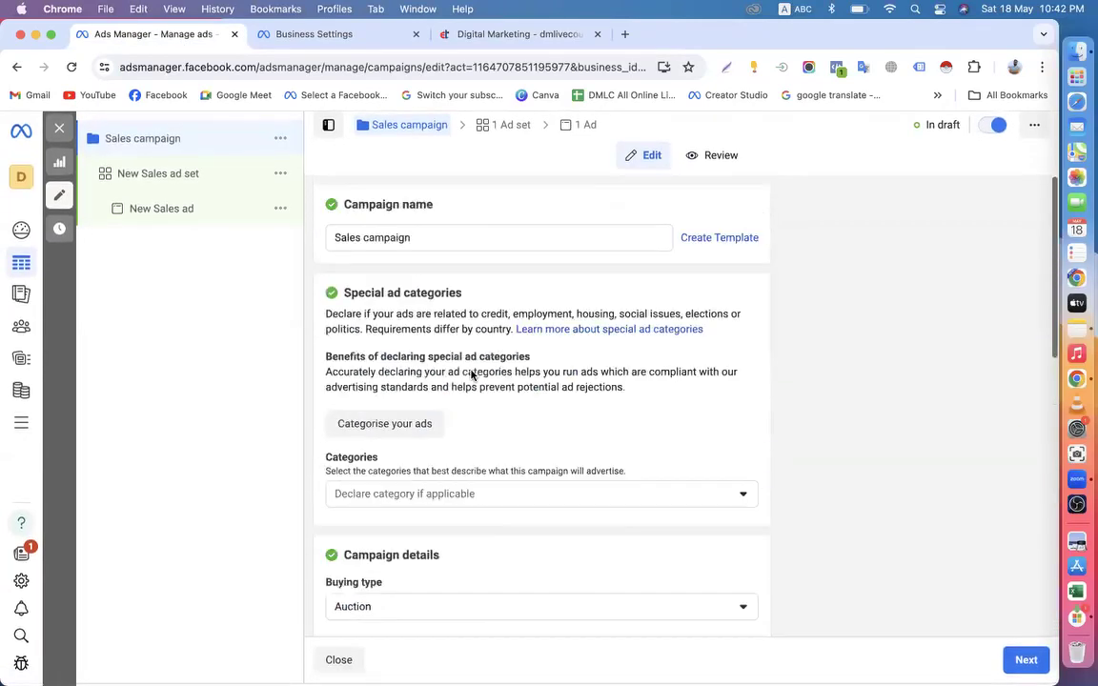
left_click(150, 177)
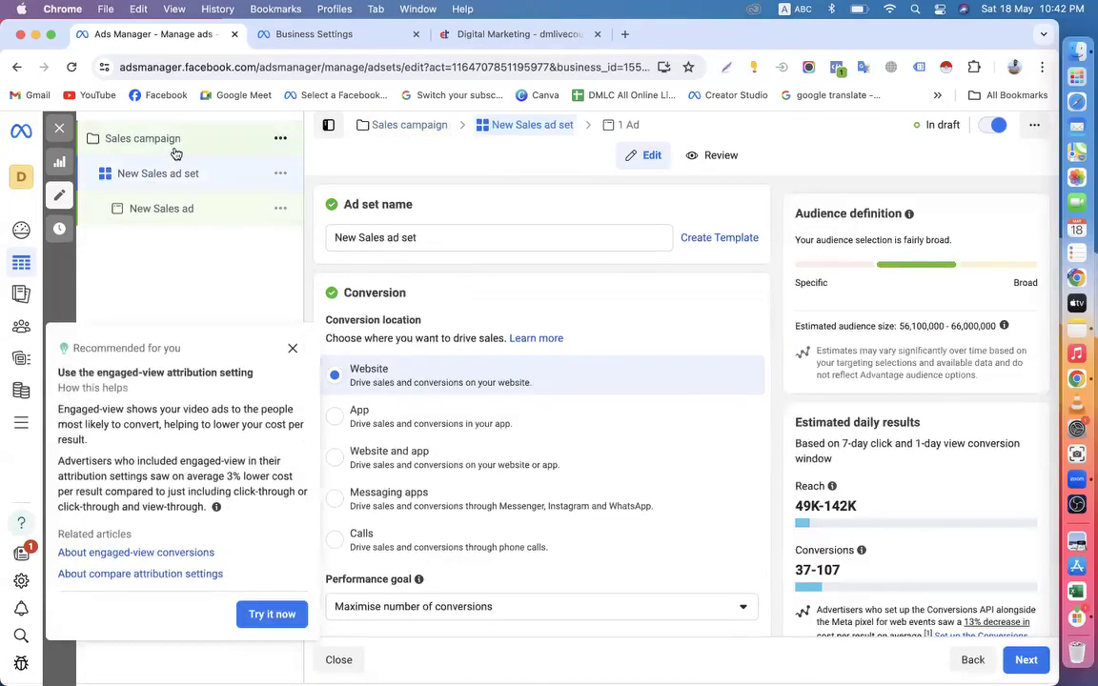
Close the Sales campaign editor without publishing the draft items, and deselect Sales campaign in the campaign list
left_click(176, 154)
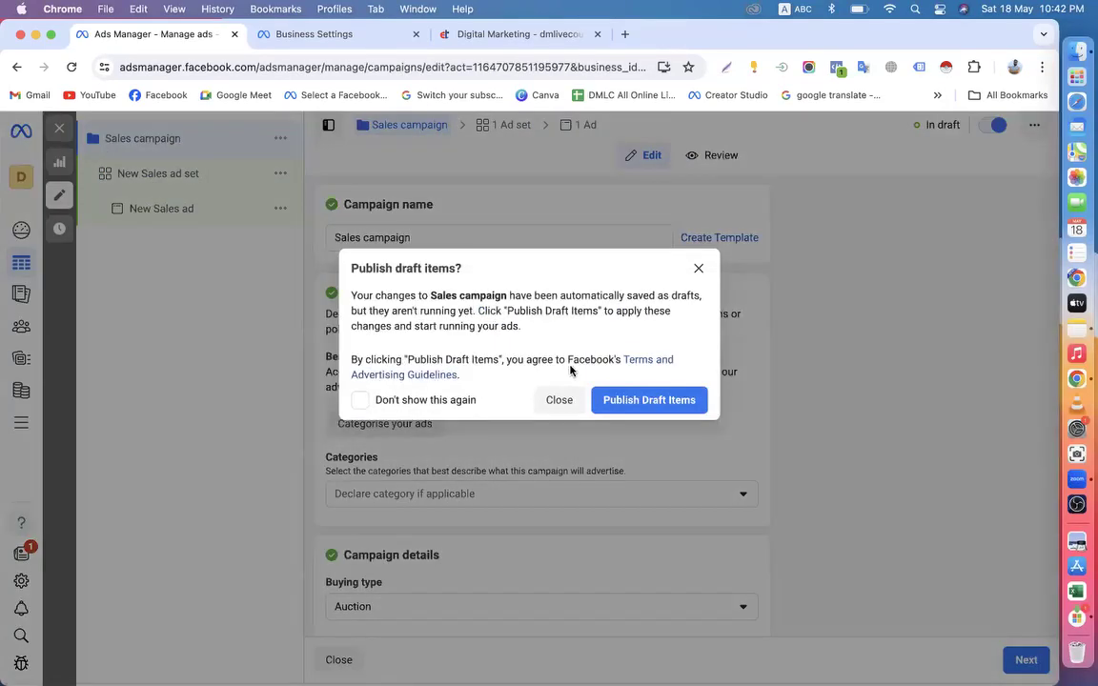
left_click(558, 400)
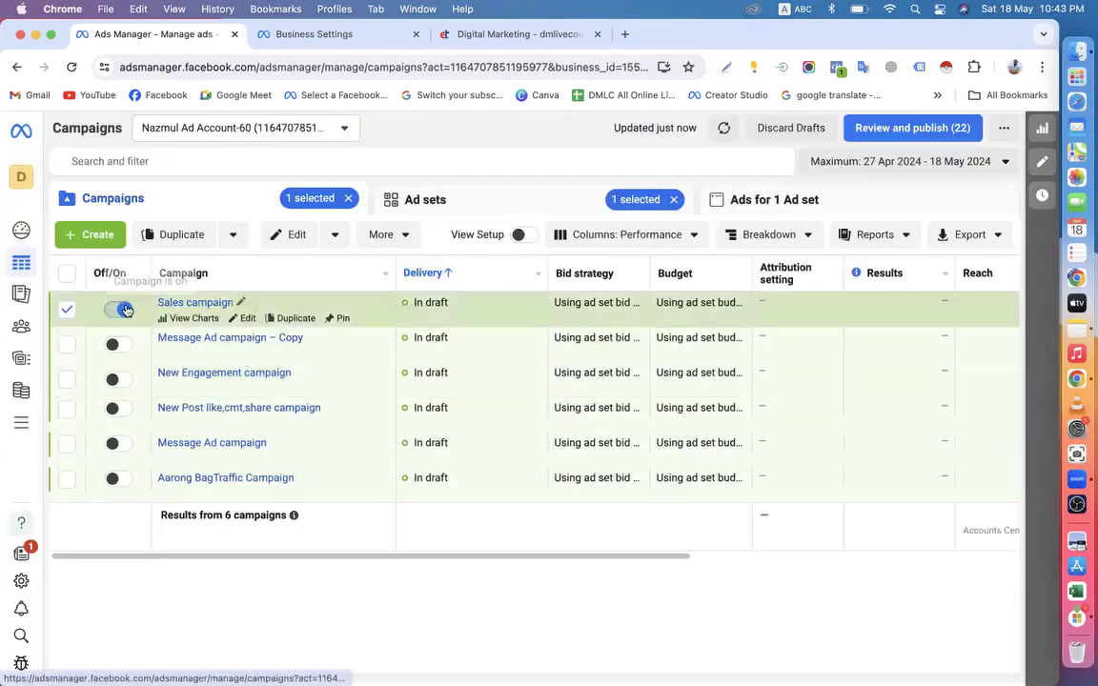
left_click(68, 310)
Create a new campaign with the App promotion objective and the manual app promotion campaign setup
left_click(92, 241)
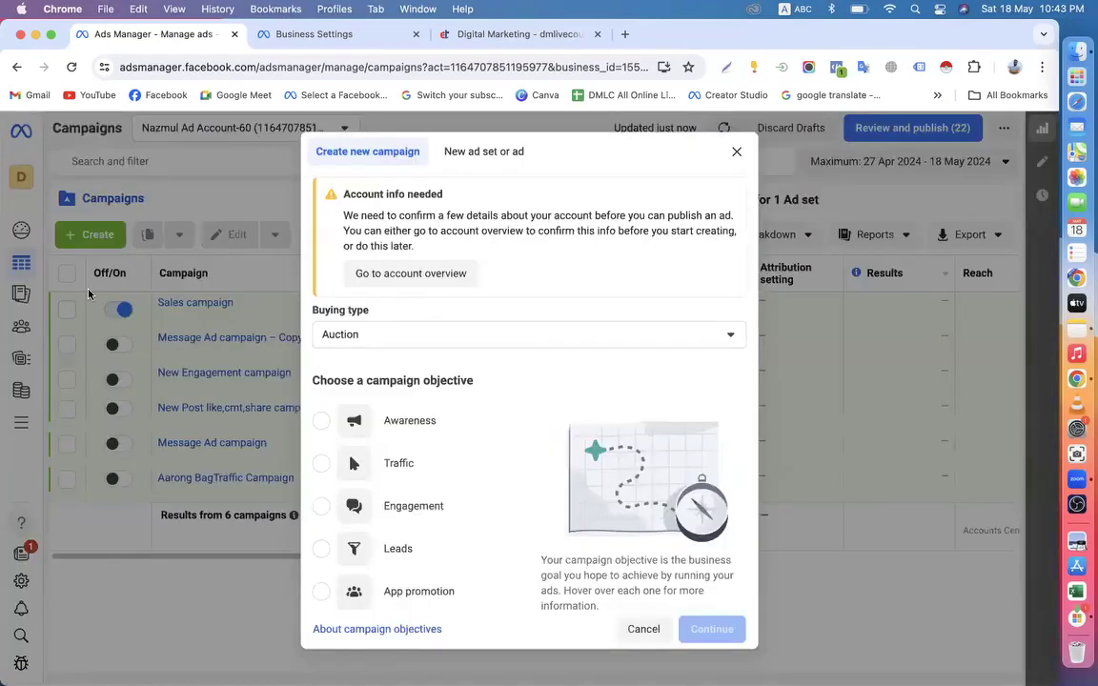
scroll(425, 349, "down", 3)
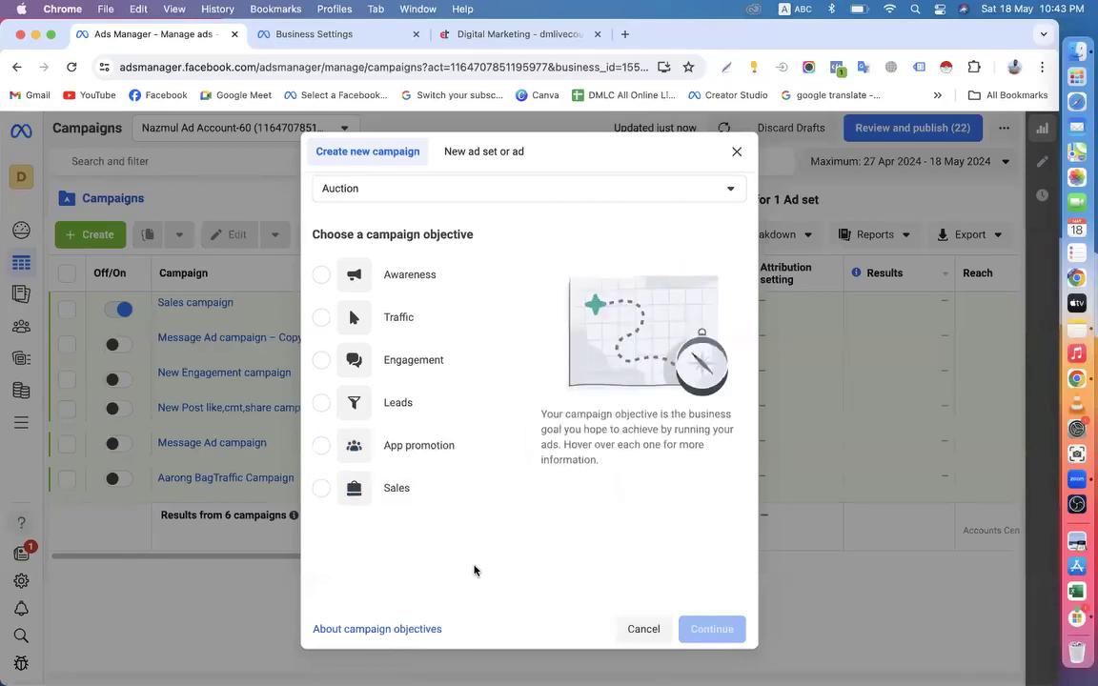
left_click(397, 455)
left_click(712, 627)
left_click(467, 502)
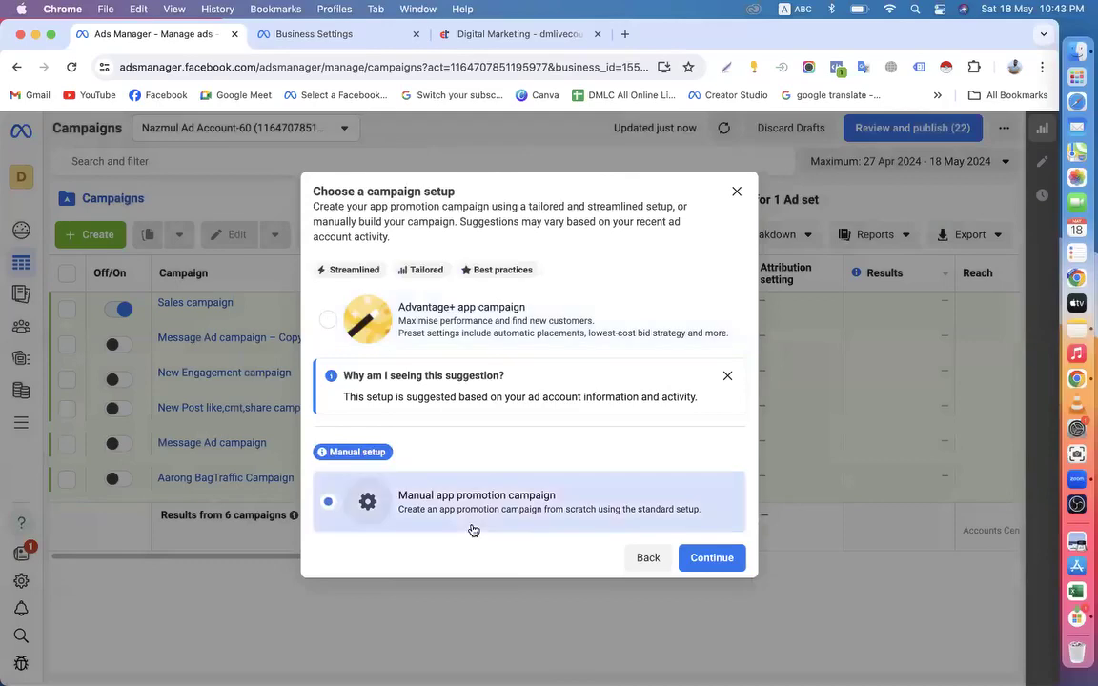
left_click(715, 560)
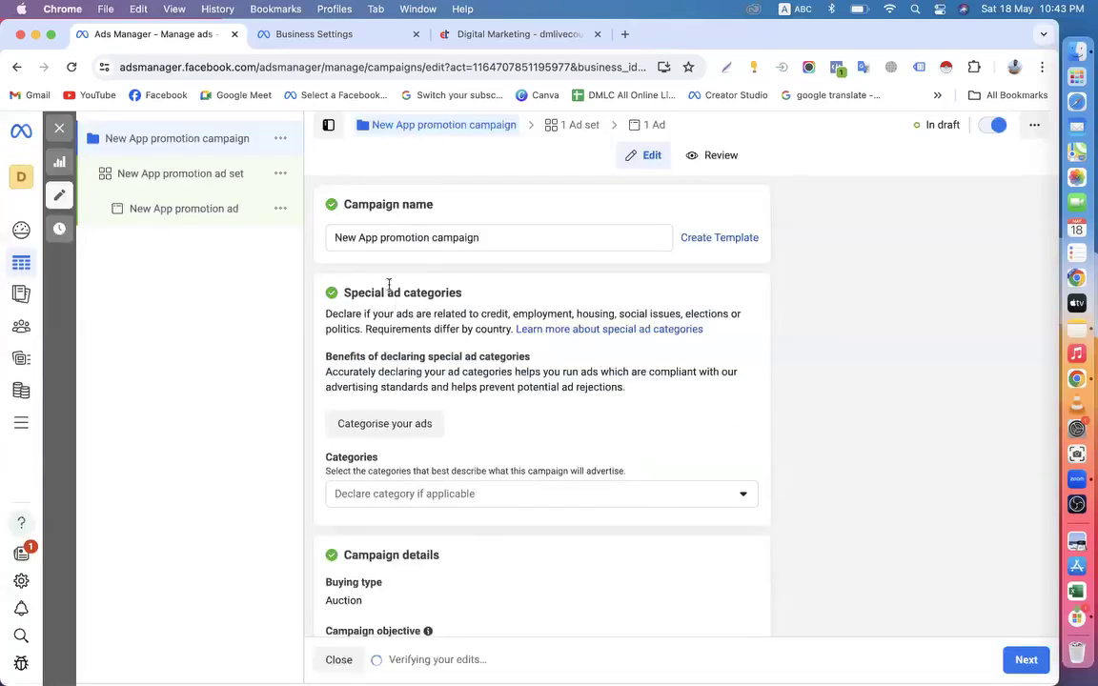
Shorten the new campaign's name to App promotion campaign
left_click_drag(357, 237, 319, 240)
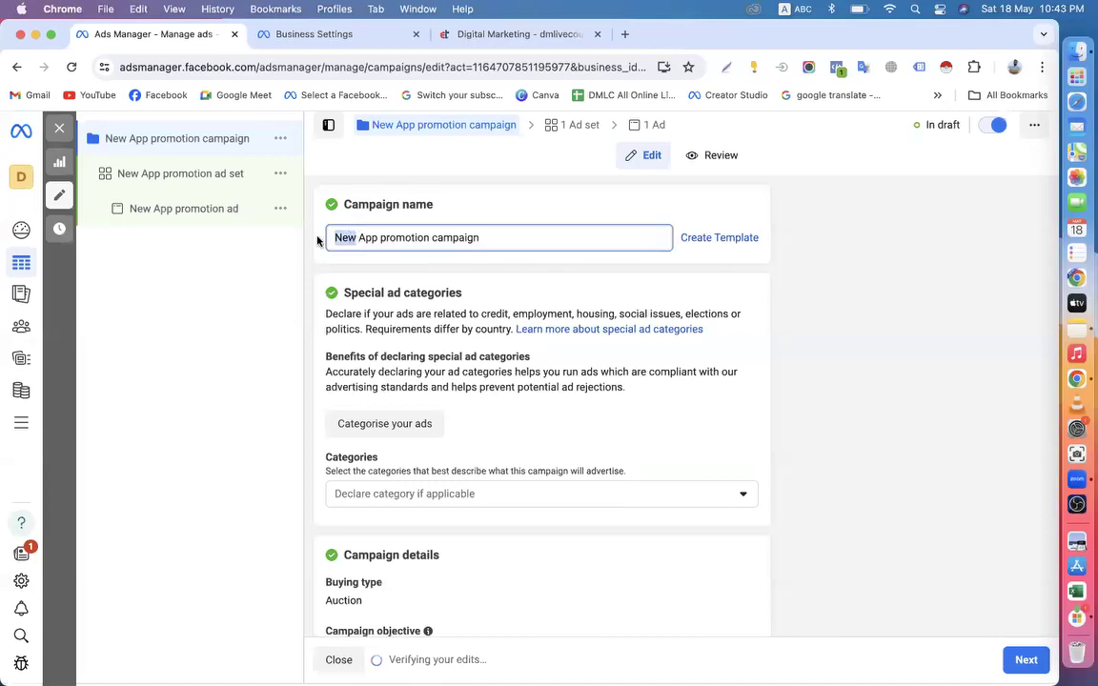
key("BackSpace")
left_click(840, 363)
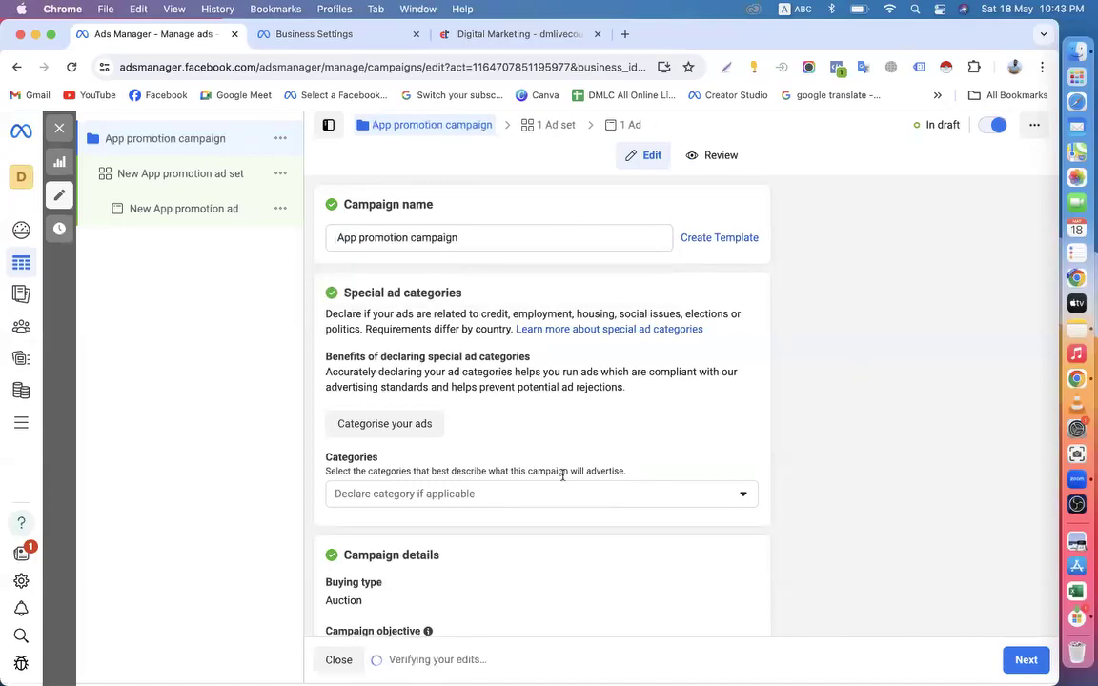
Examine the campaign's iOS 14+ campaign, A/B test and Advantage campaign budget settings
scroll(512, 405, "down", 5)
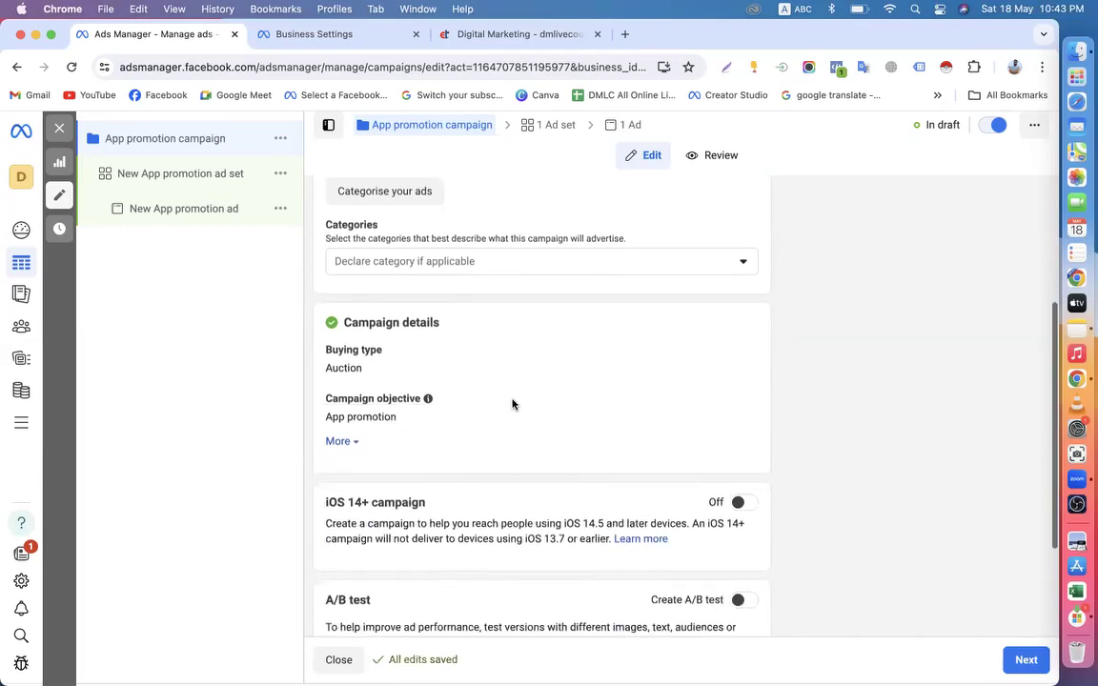
scroll(458, 465, "down", 1)
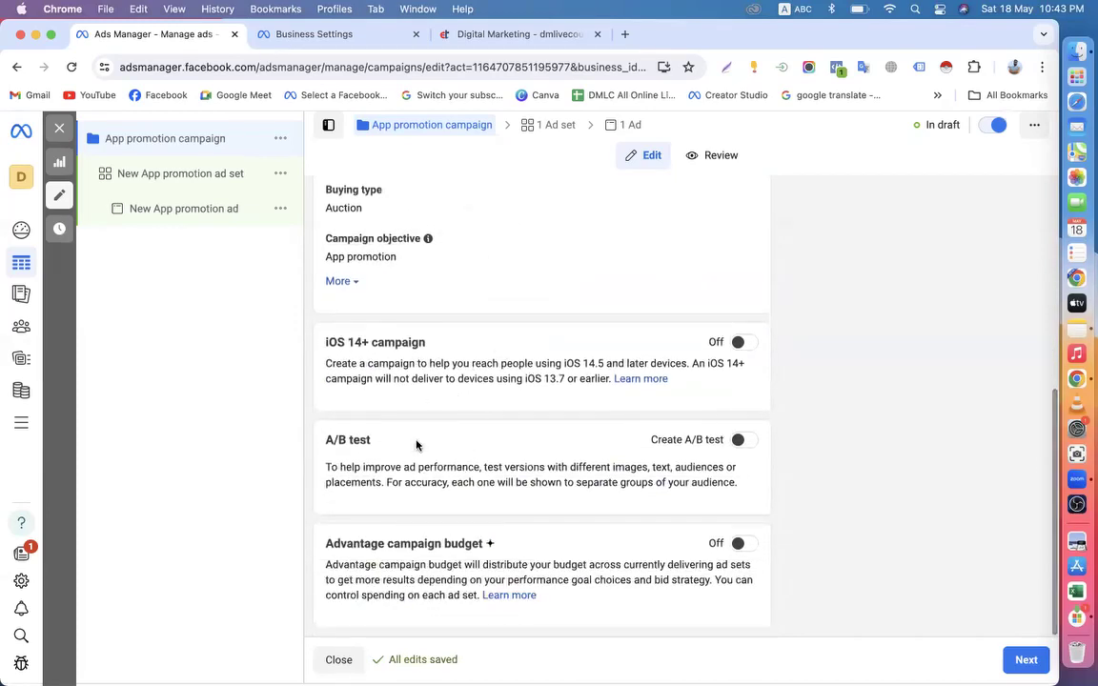
left_click_drag(322, 347, 448, 348)
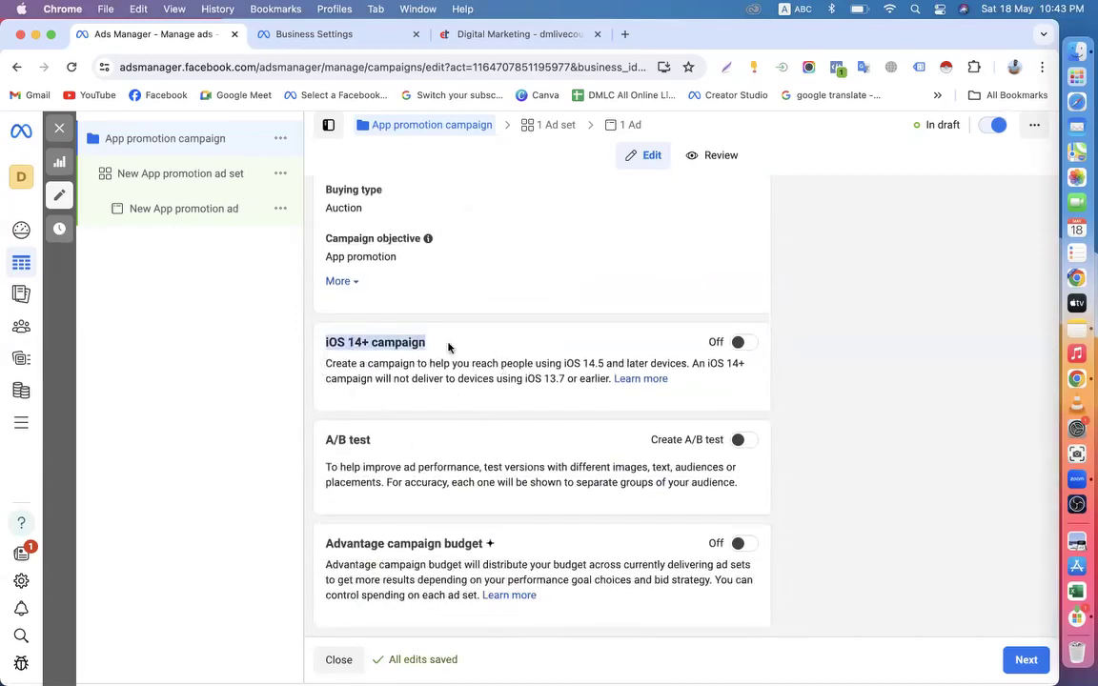
left_click(791, 403)
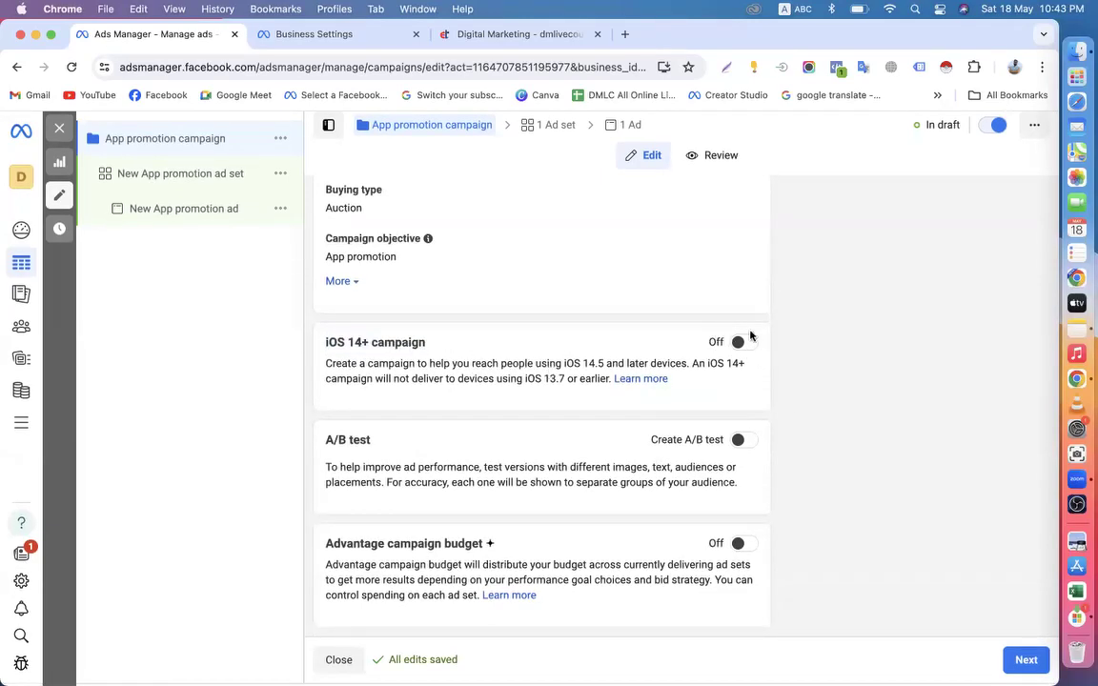
left_click_drag(305, 322, 762, 378)
left_click(818, 424)
left_click_drag(328, 436, 467, 438)
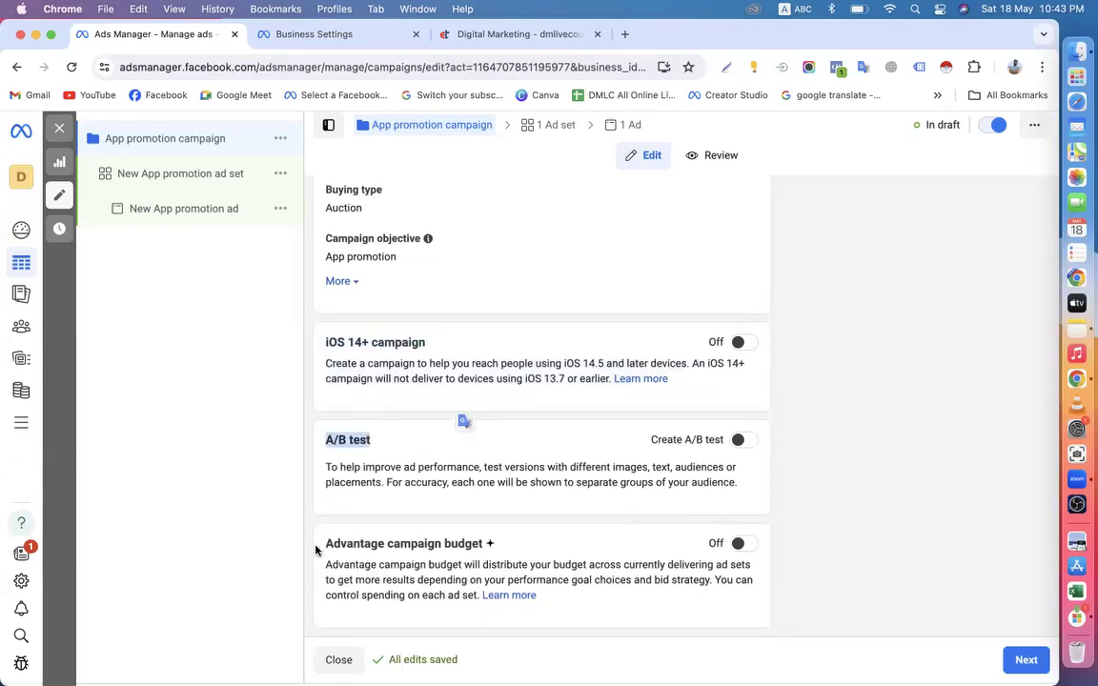
left_click_drag(320, 545, 487, 546)
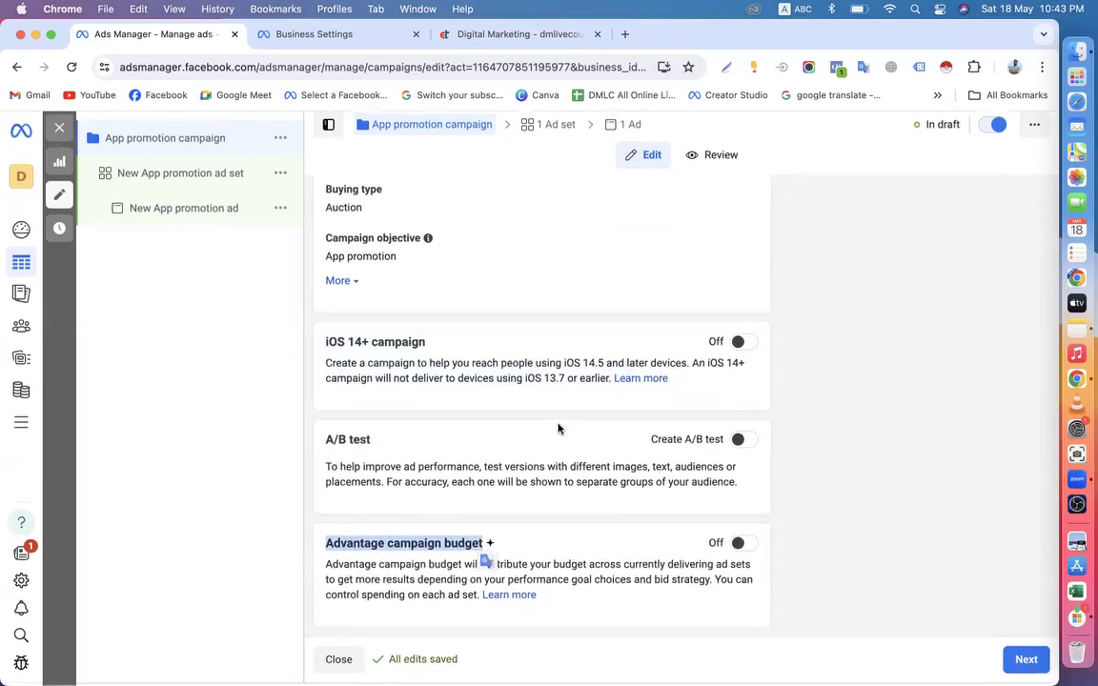
scroll(558, 429, "up", 5)
scroll(559, 429, "up", 3)
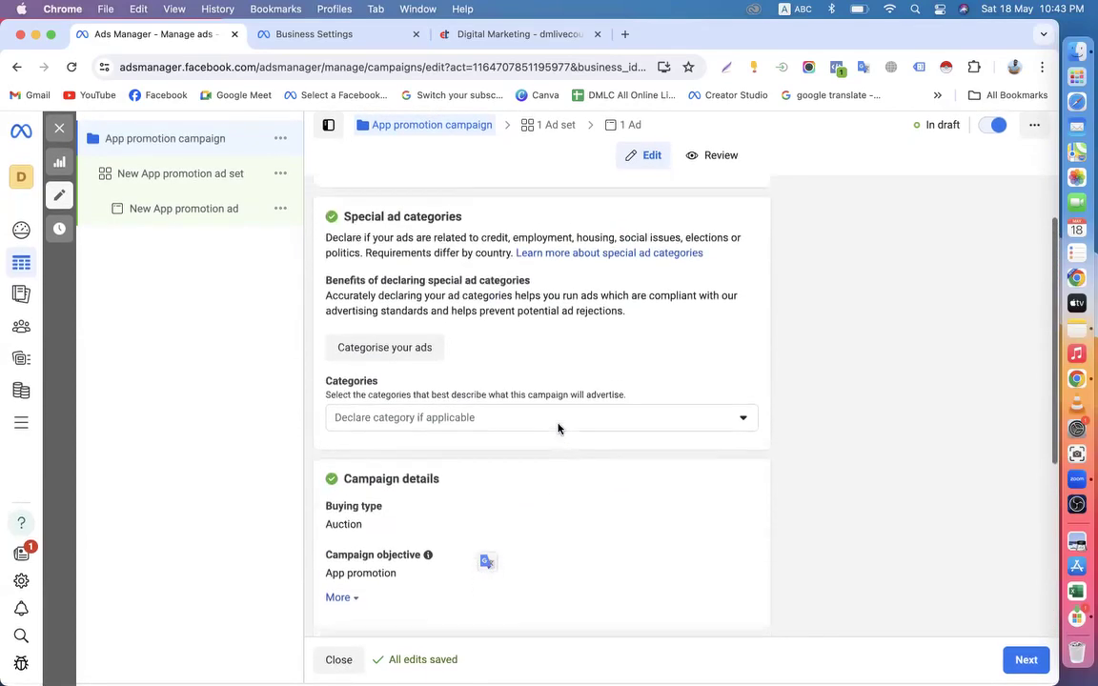
scroll(558, 429, "down", 8)
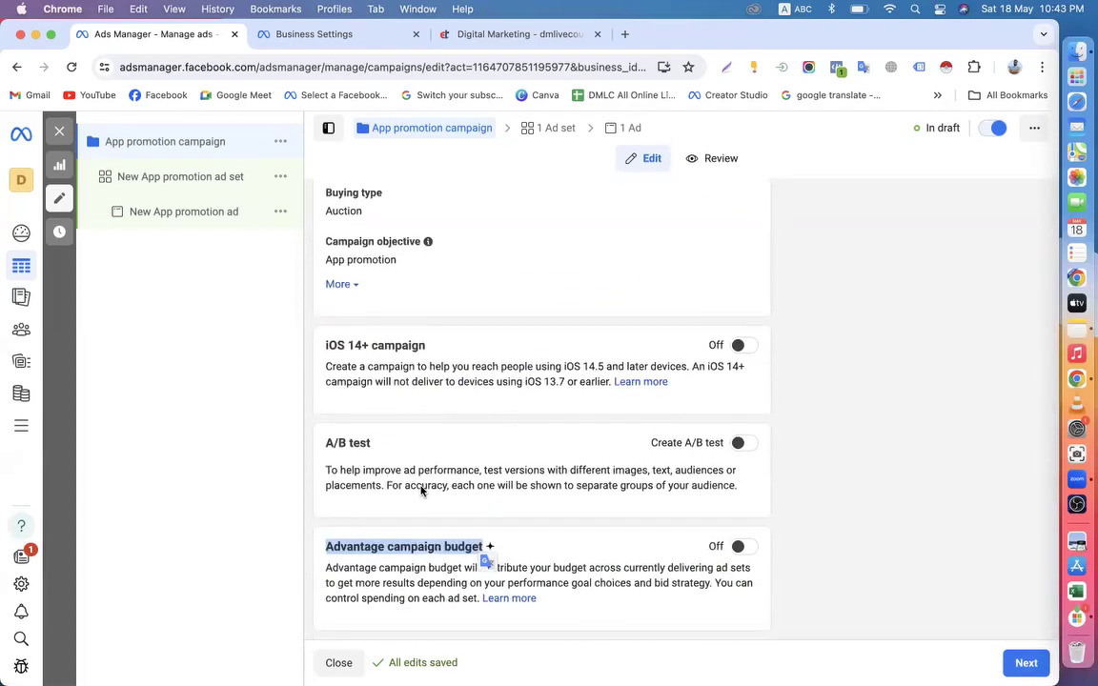
left_click(340, 522)
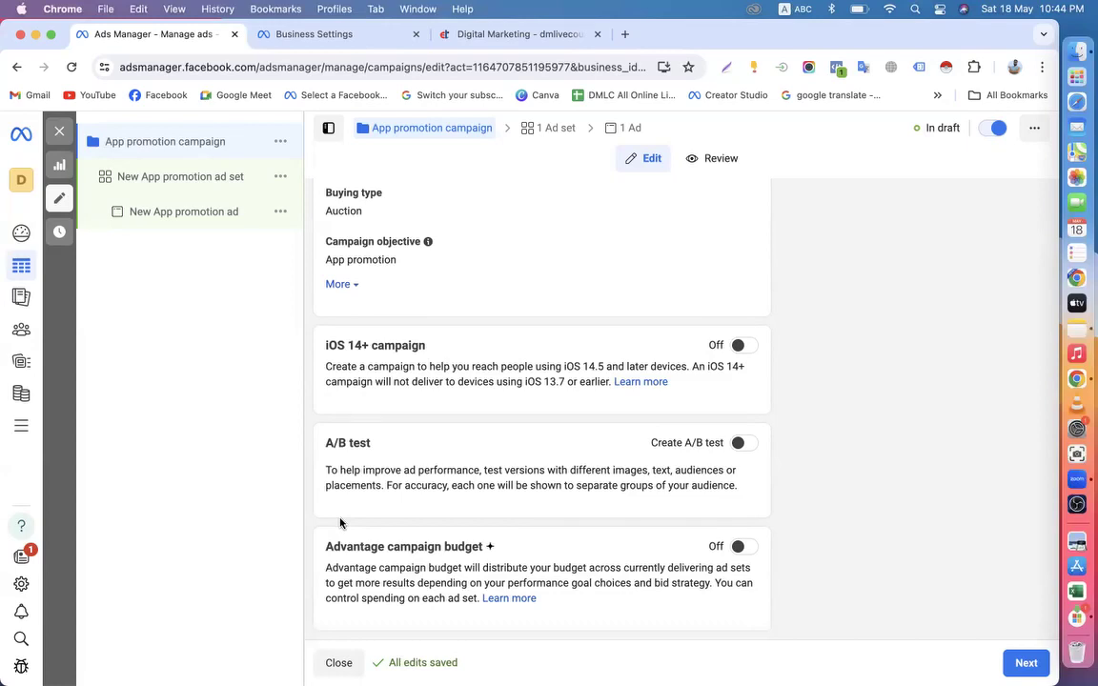
Rename the campaign as android App promotion campaign
scroll(341, 522, "up", 5)
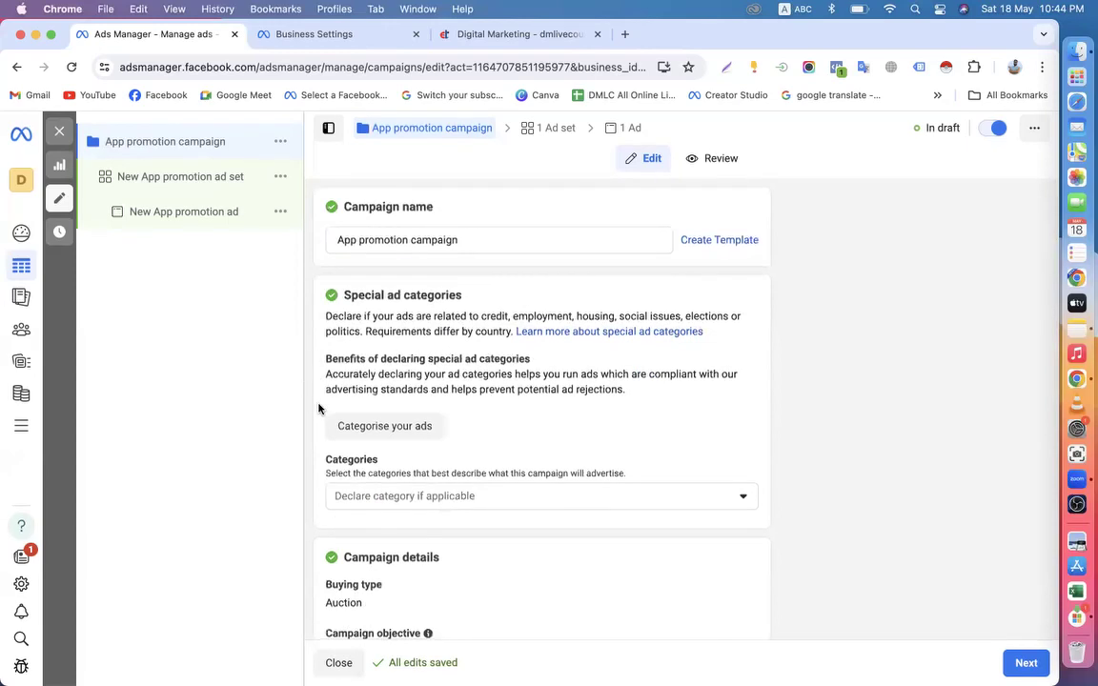
scroll(319, 406, "down", 2)
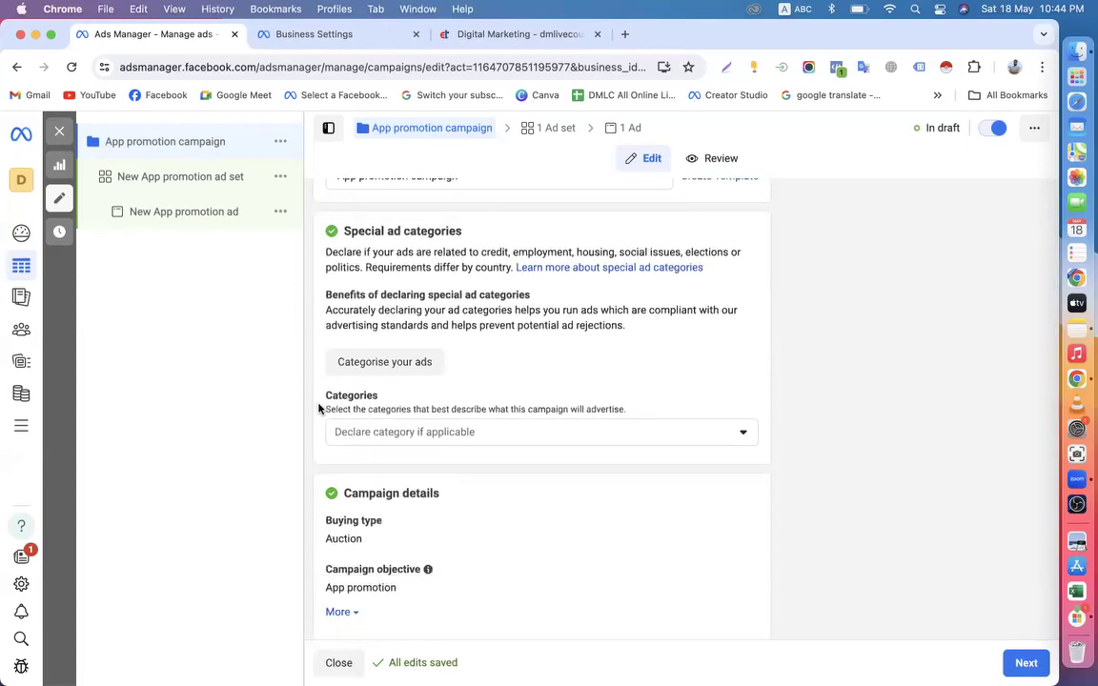
scroll(319, 409, "up", 2)
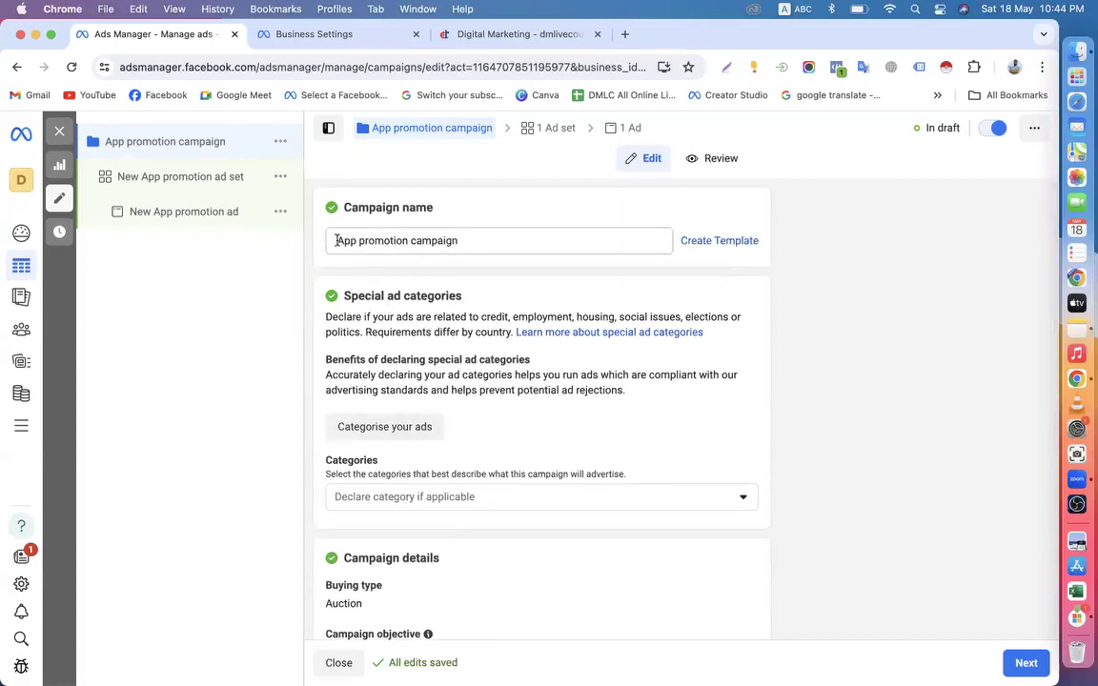
left_click_drag(336, 240, 507, 240)
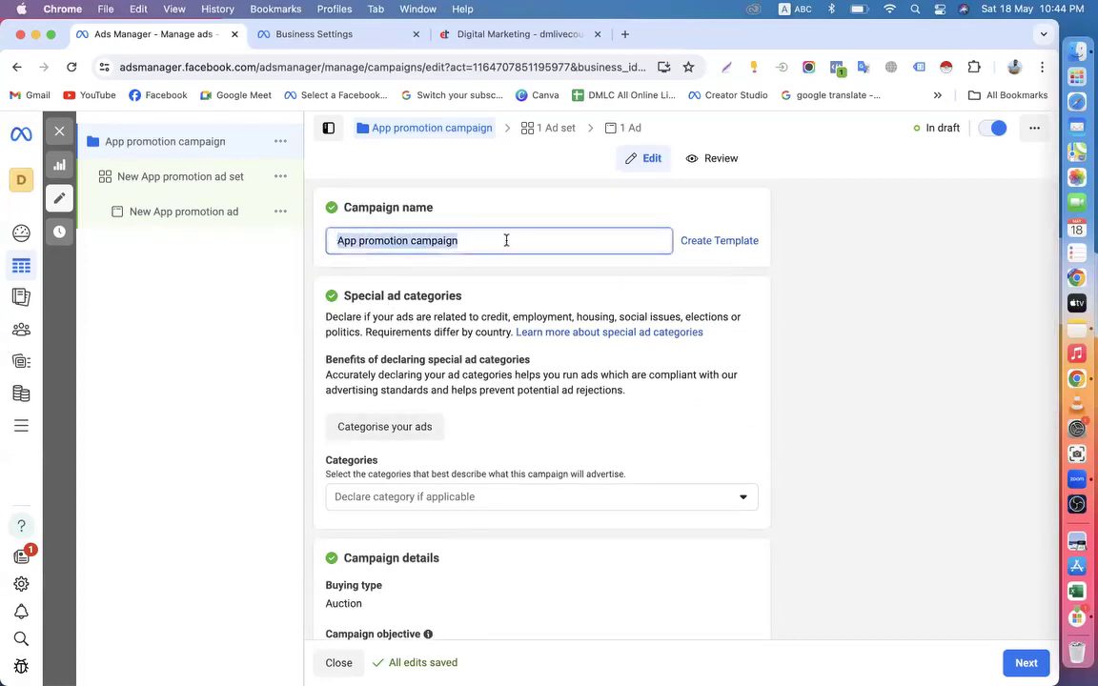
left_click(336, 241)
type("Nadroid")
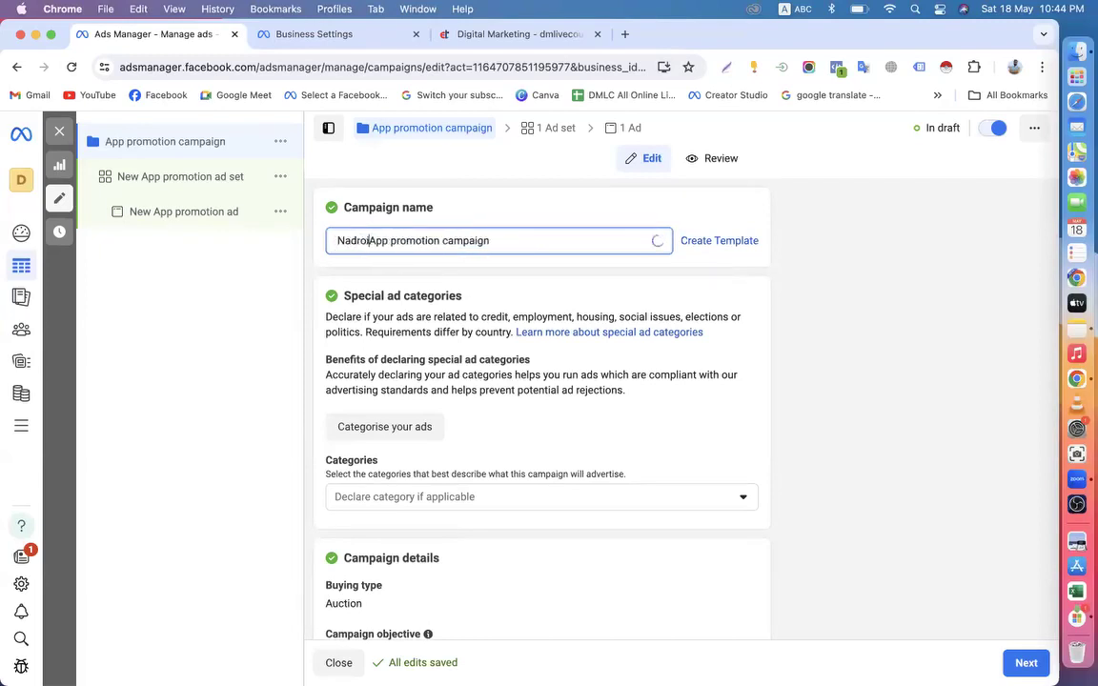
left_click(345, 241)
key("BackSpace")
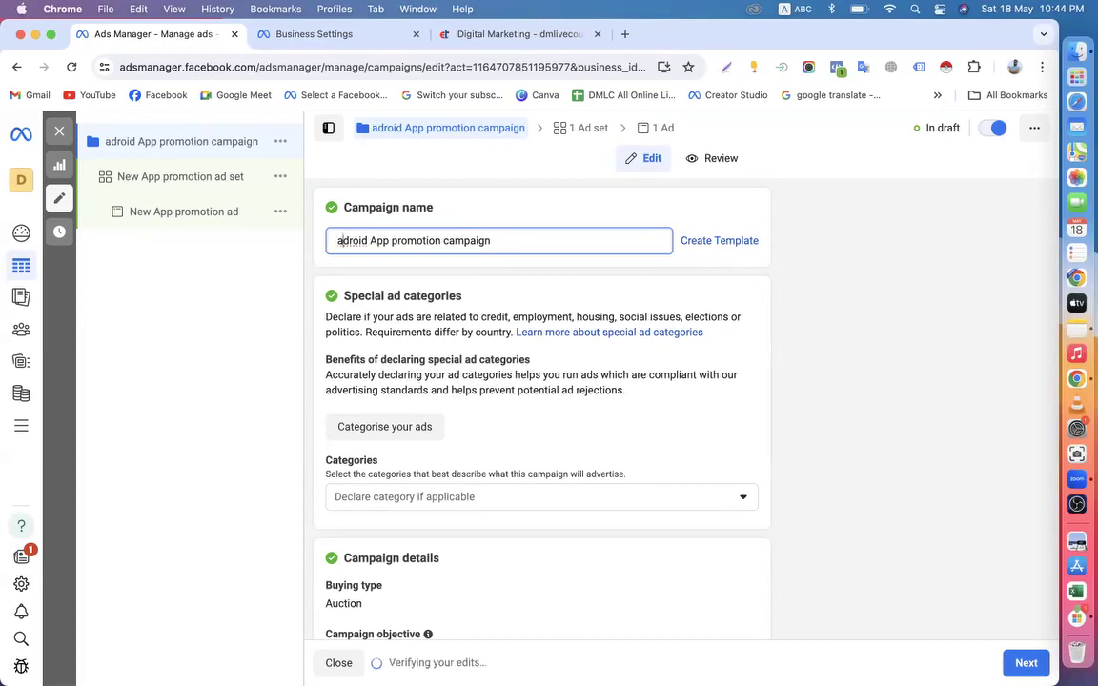
type("n")
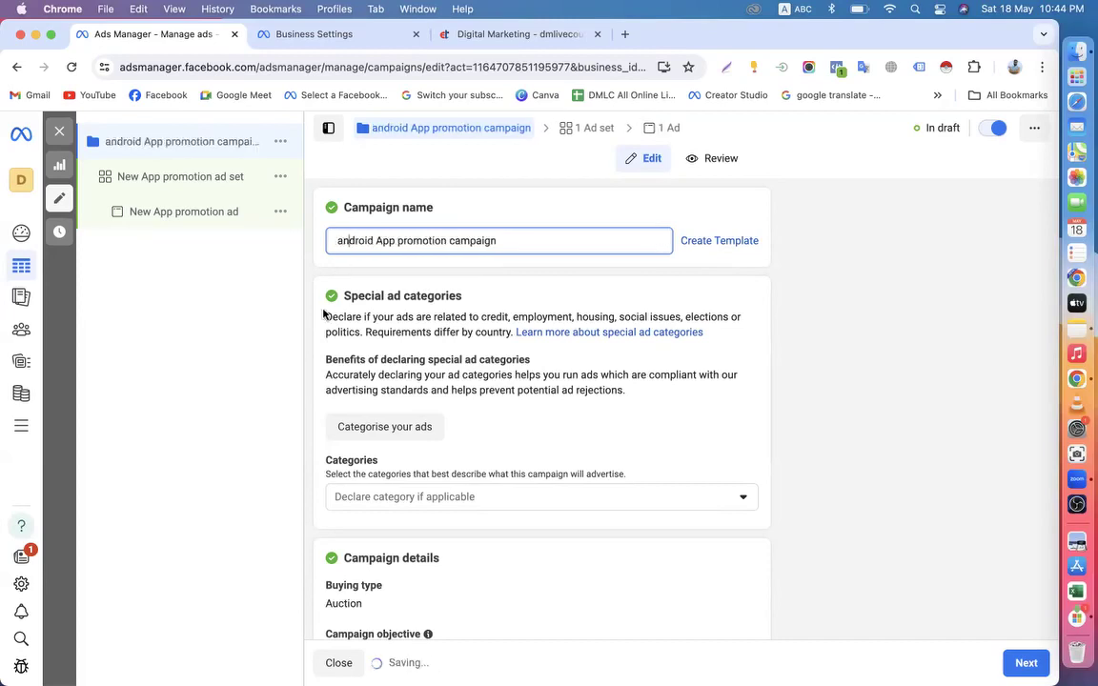
Review the android campaign's name, details and iOS 14+ setting, and open its app promotion ad set
scroll(494, 404, "down", 5)
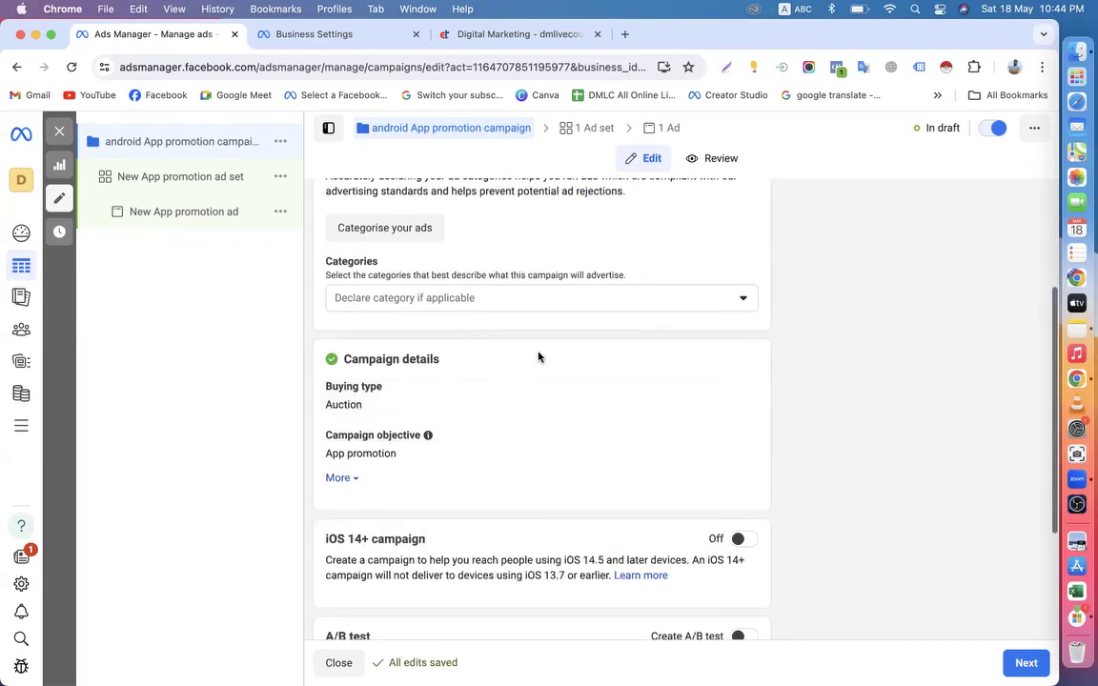
scroll(497, 409, "up", 5)
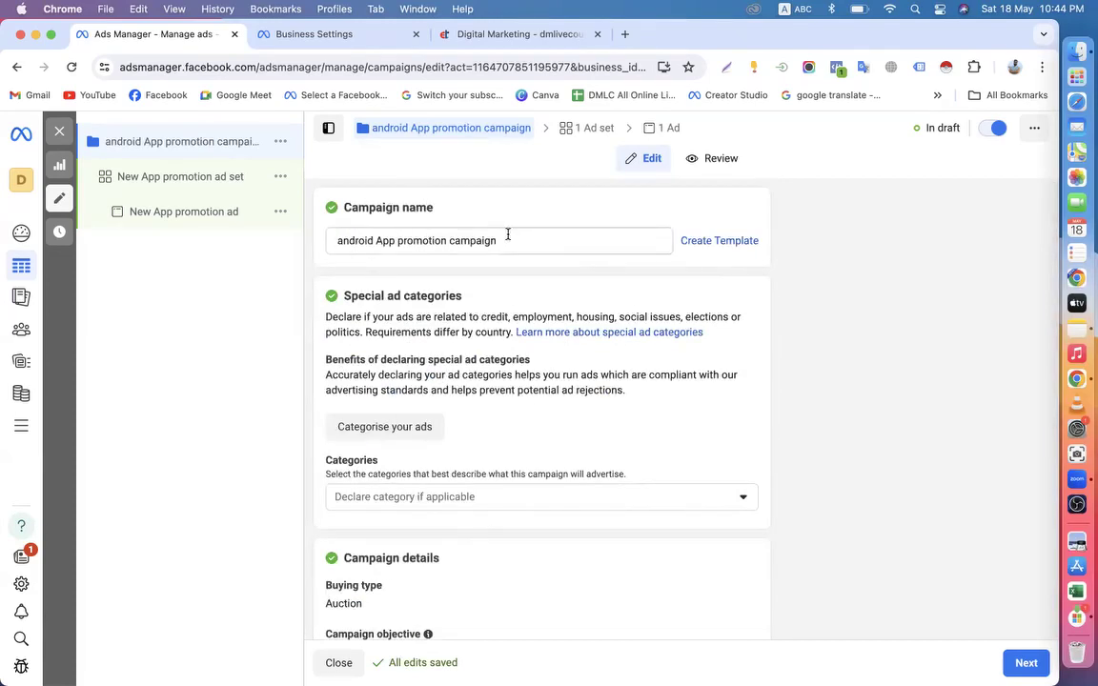
left_click_drag(507, 236, 240, 250)
scroll(584, 436, "down", 5)
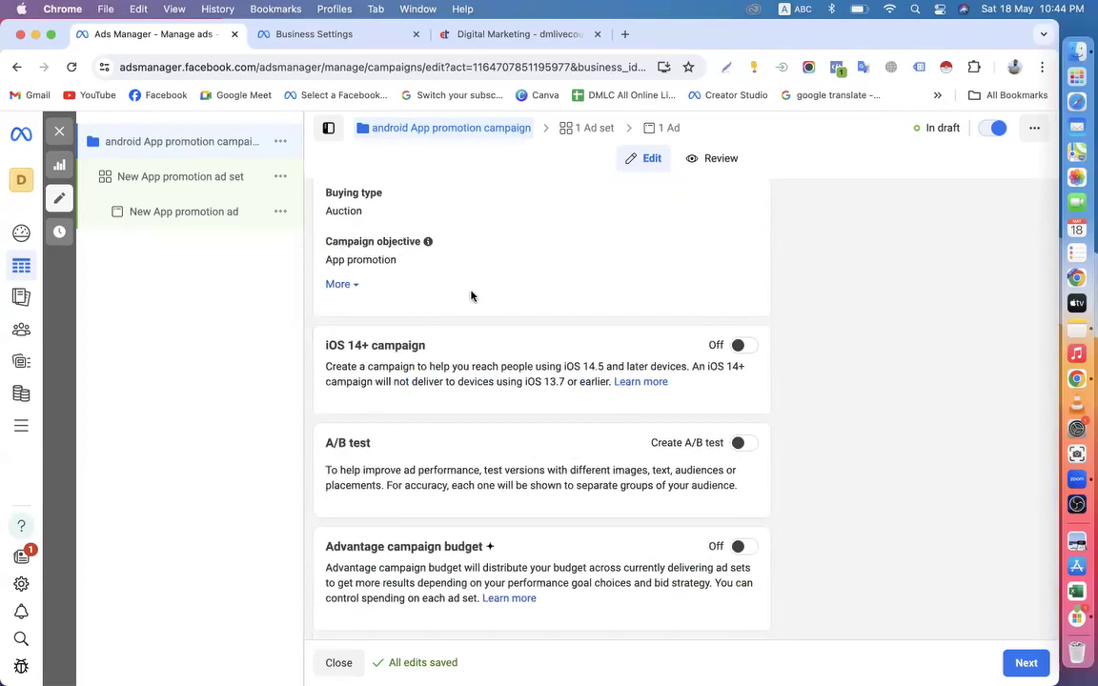
scroll(609, 430, "up", 1)
scroll(608, 430, "up", 3)
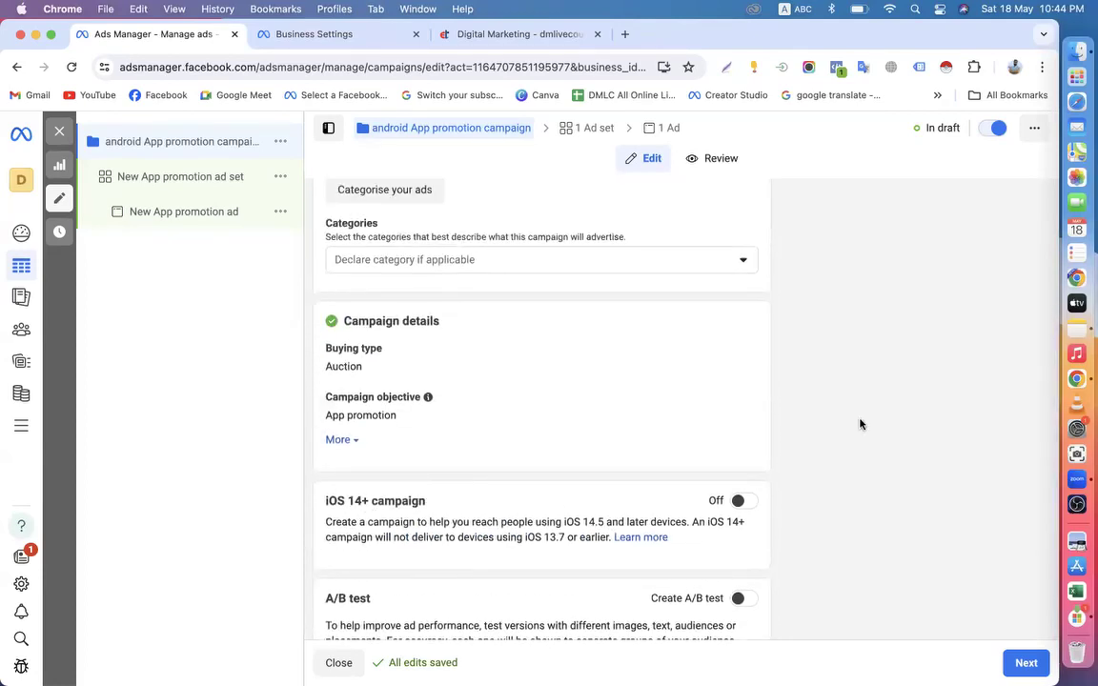
scroll(789, 407, "up", 5)
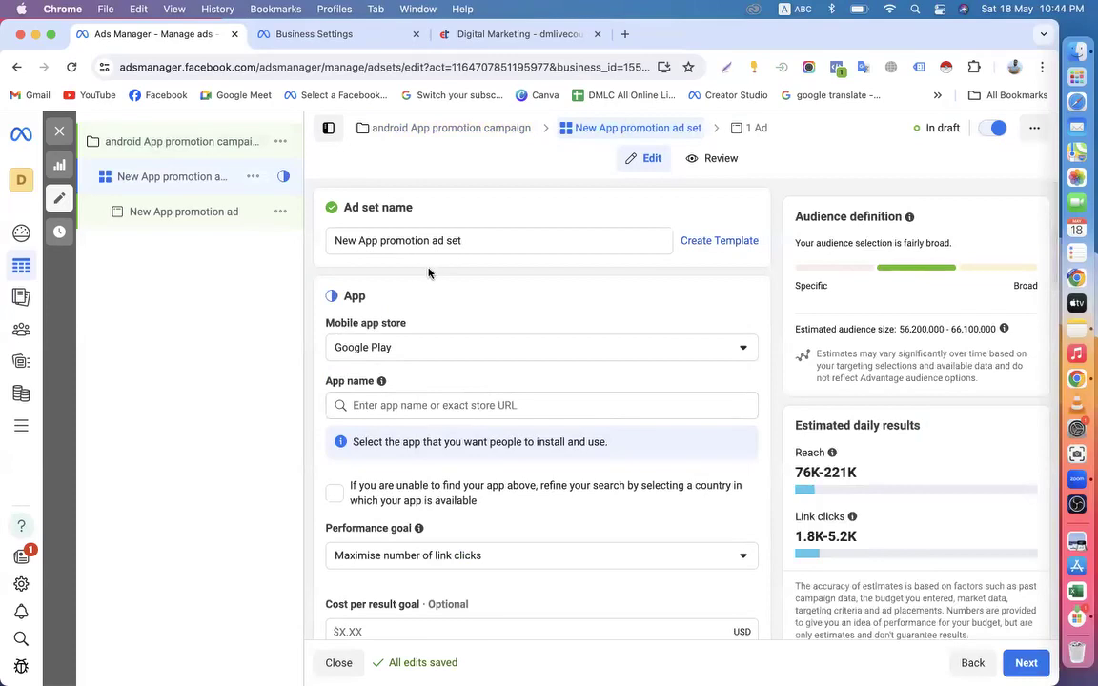
Review the mobile app store options available for the ad set, leaving Google Play selected
left_click(377, 353)
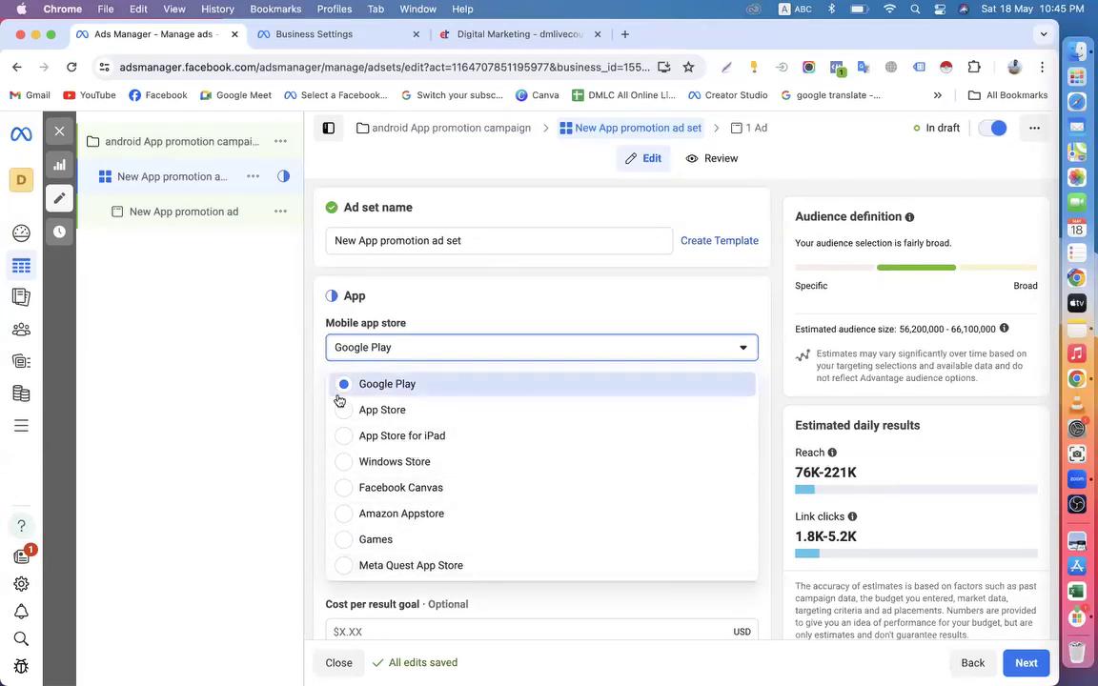
left_click(311, 376)
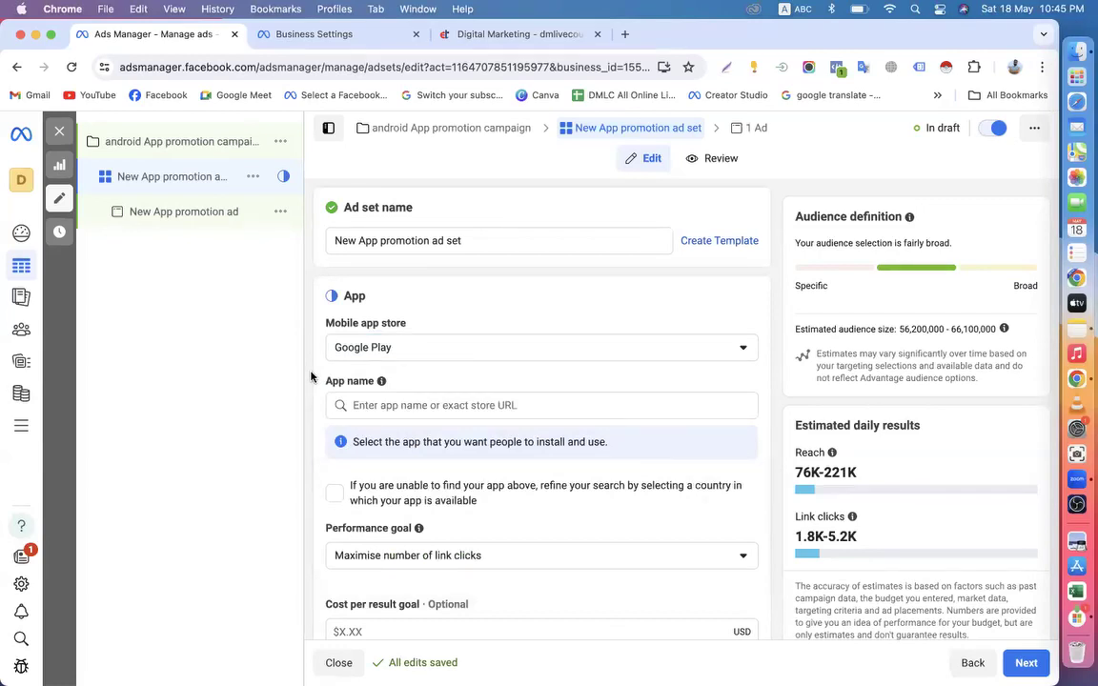
left_click(408, 349)
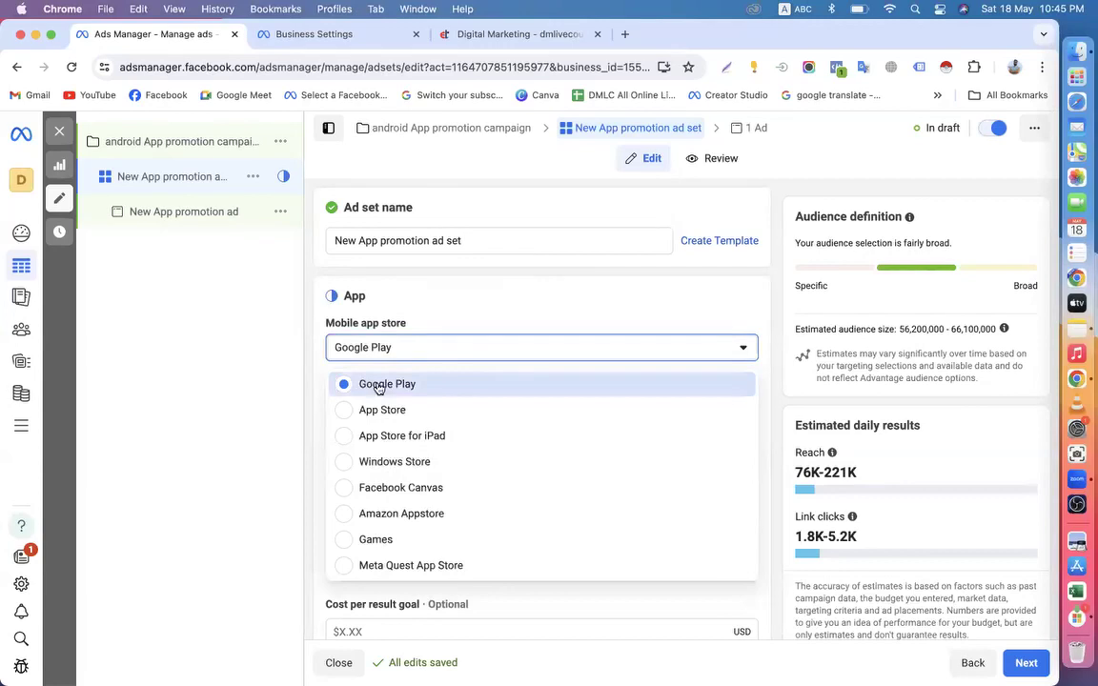
left_click(310, 359)
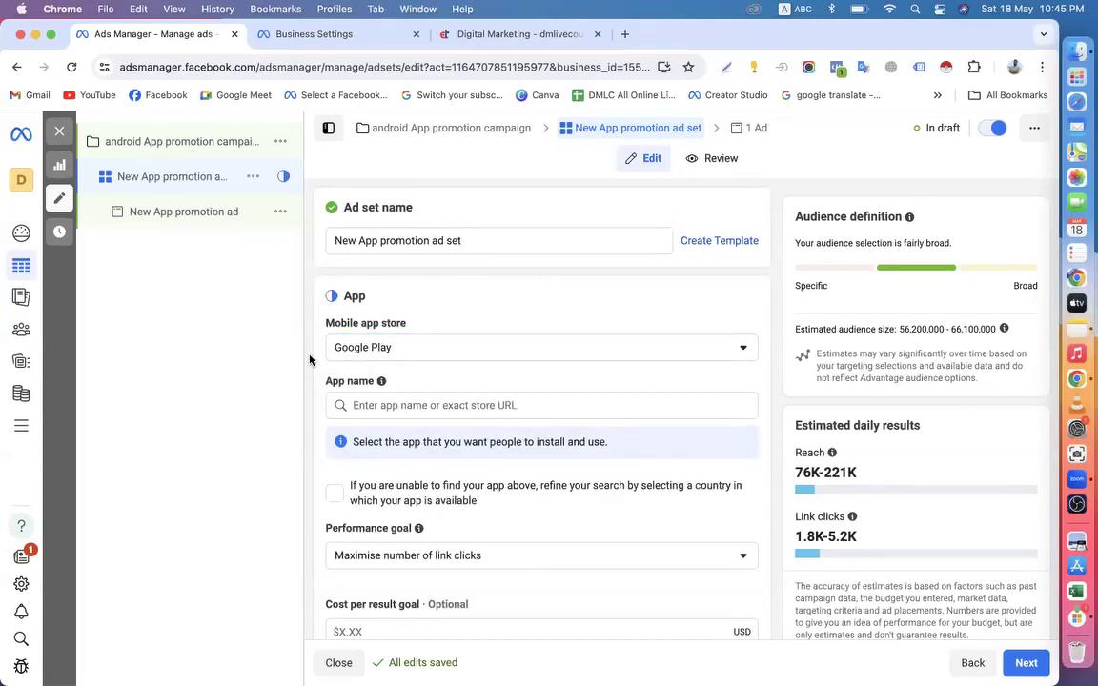
left_click(345, 353)
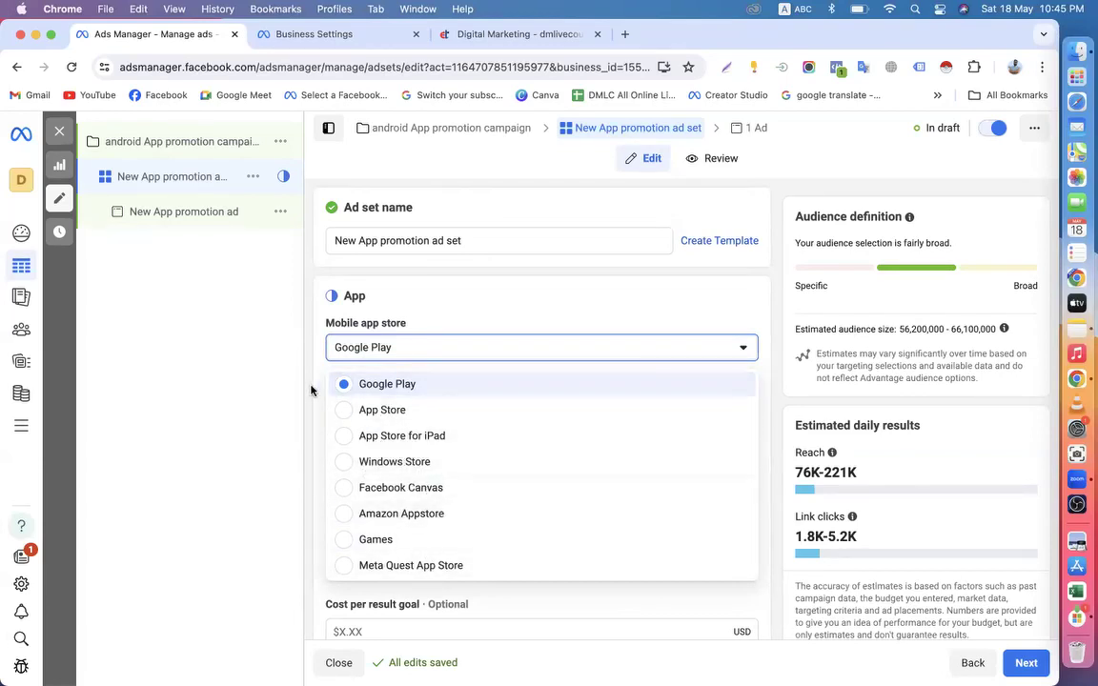
left_click(370, 357)
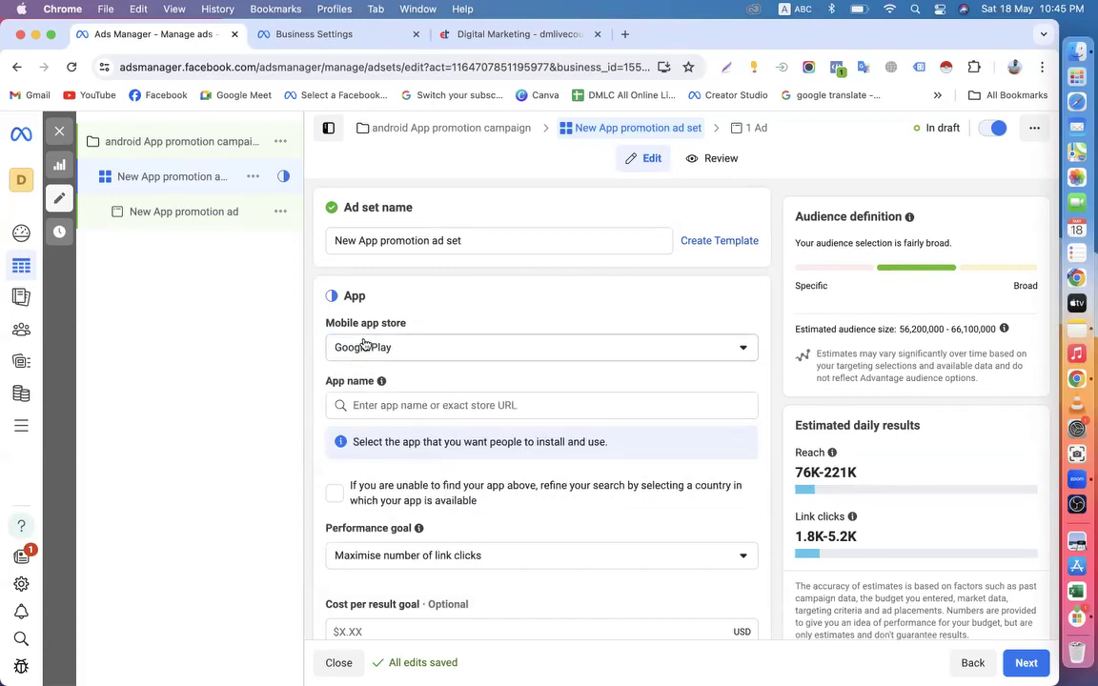
Search Google for daraz online shopping app download in a new browser tab and open the app's Google Play listing
left_click(398, 402)
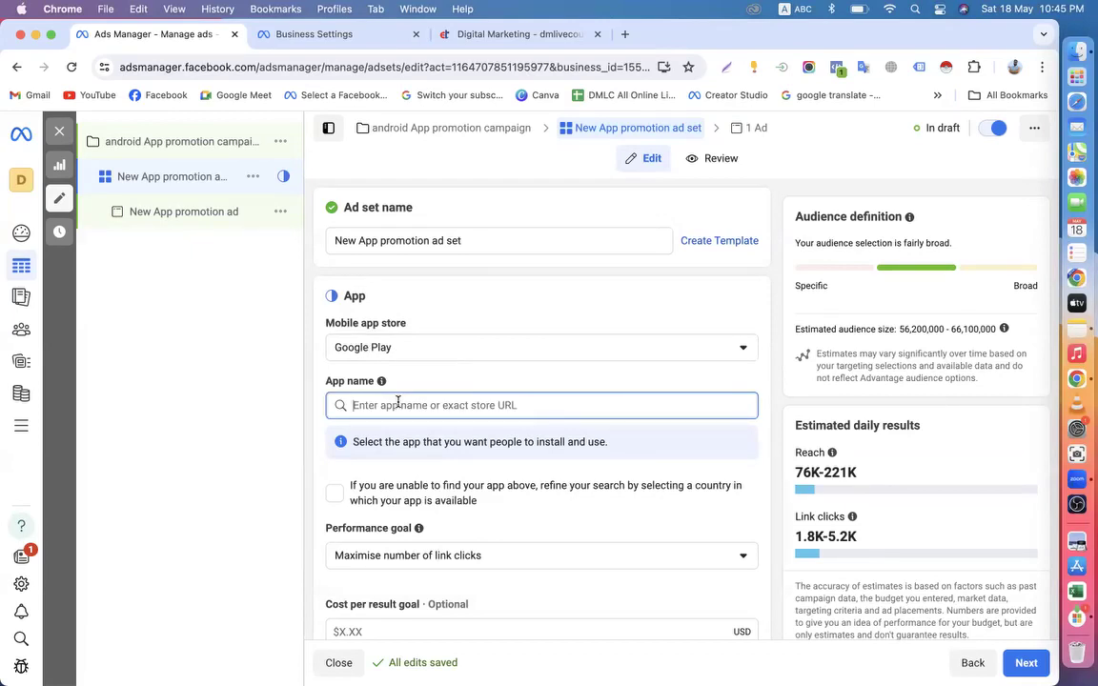
left_click(625, 34)
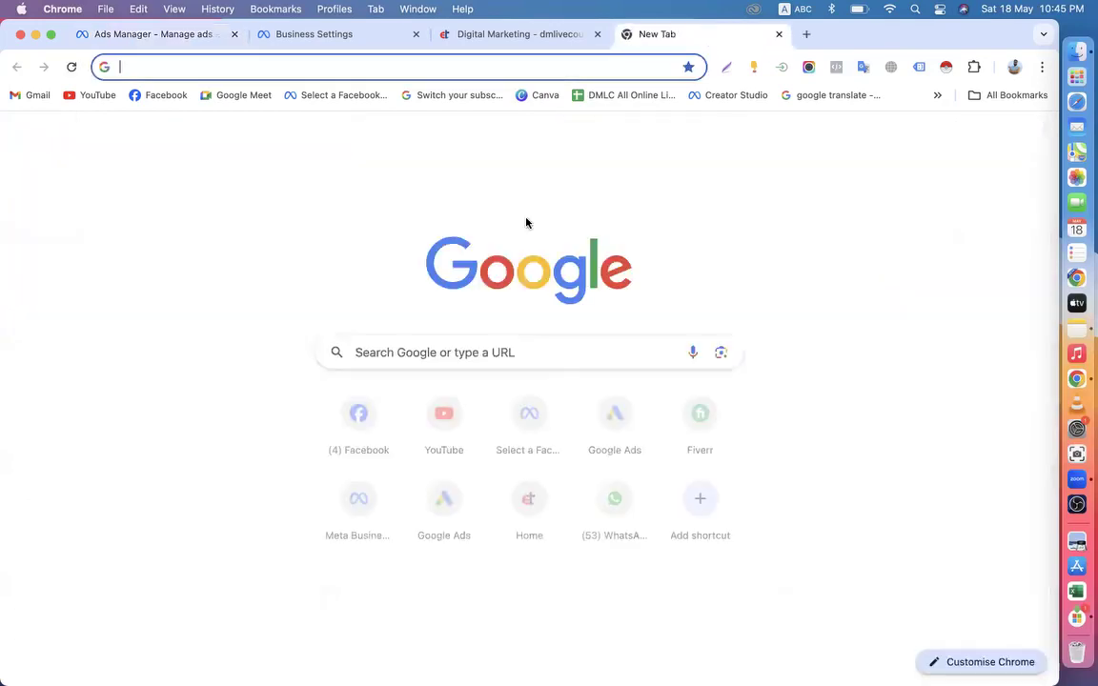
left_click(442, 345)
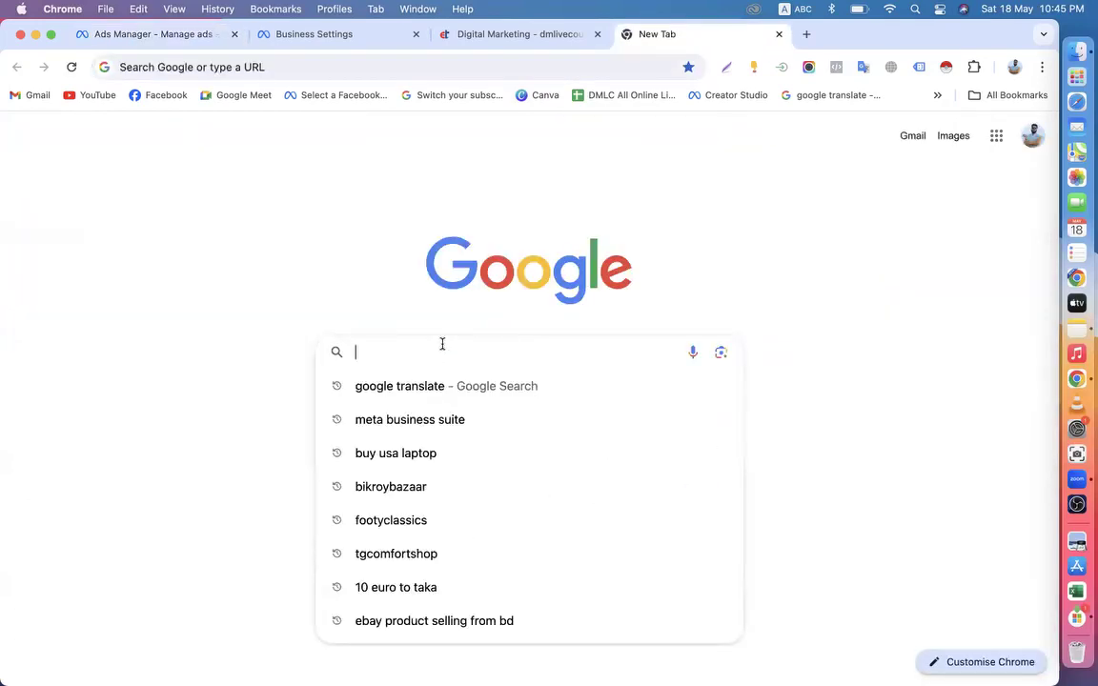
type("daraz")
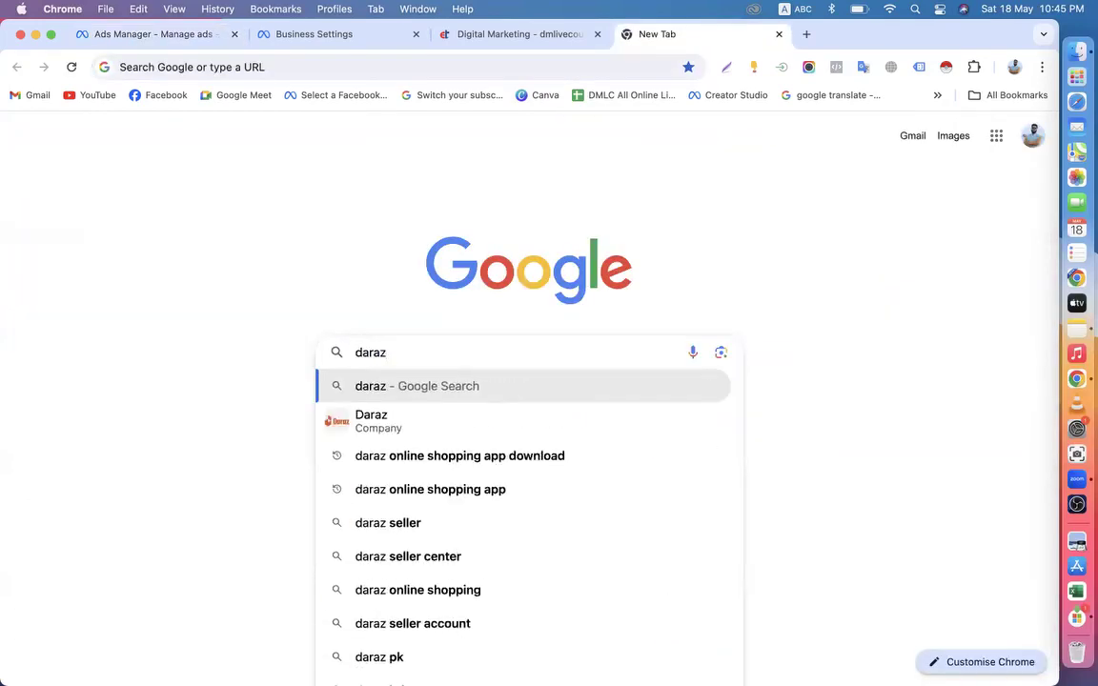
left_click(424, 458)
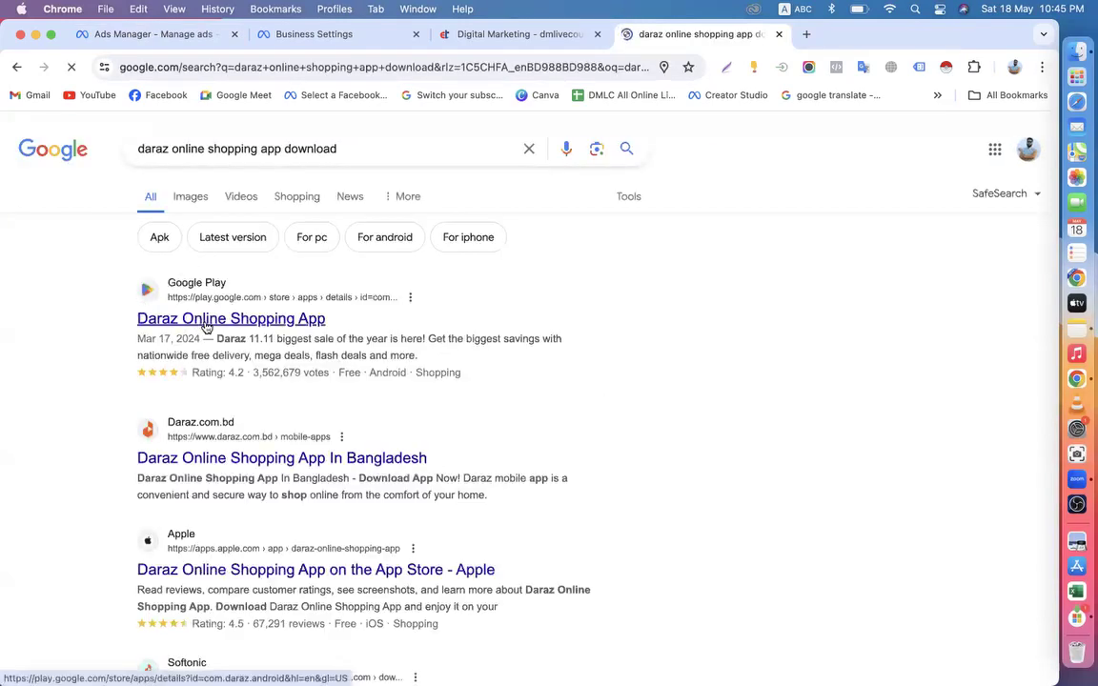
left_click(203, 318)
Examine the Daraz app's Google Play listing, highlighting its full title Daraz Online Shopping App
scroll(385, 346, "down", 10)
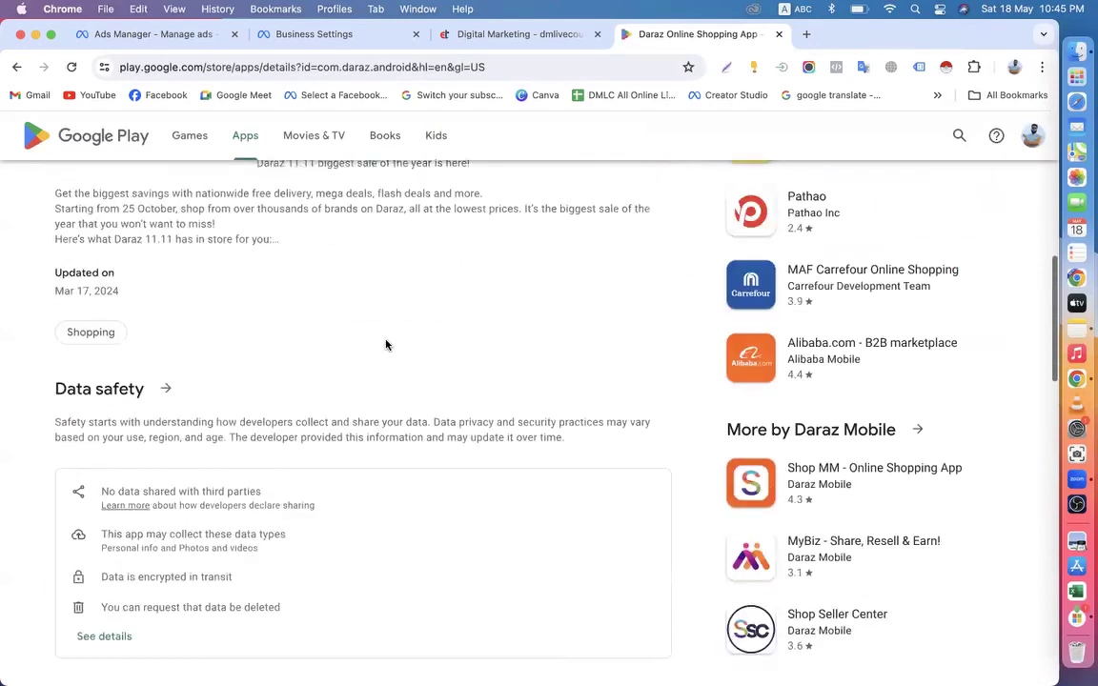
scroll(385, 347, "up", 10)
left_click_drag(615, 209, 40, 231)
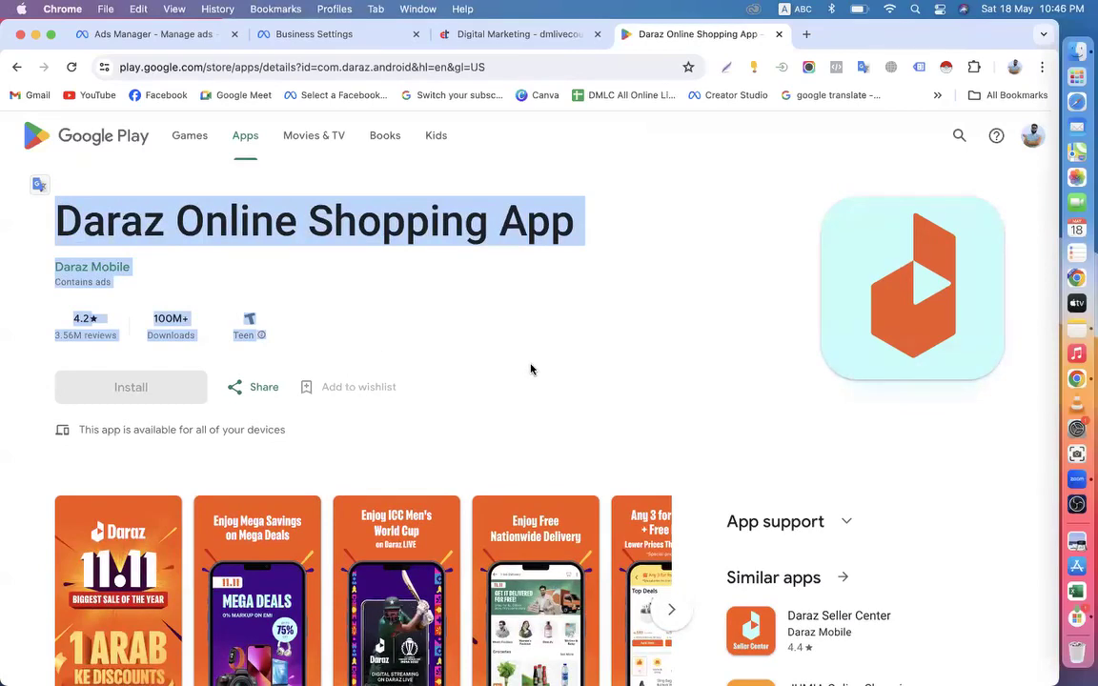
left_click(591, 270)
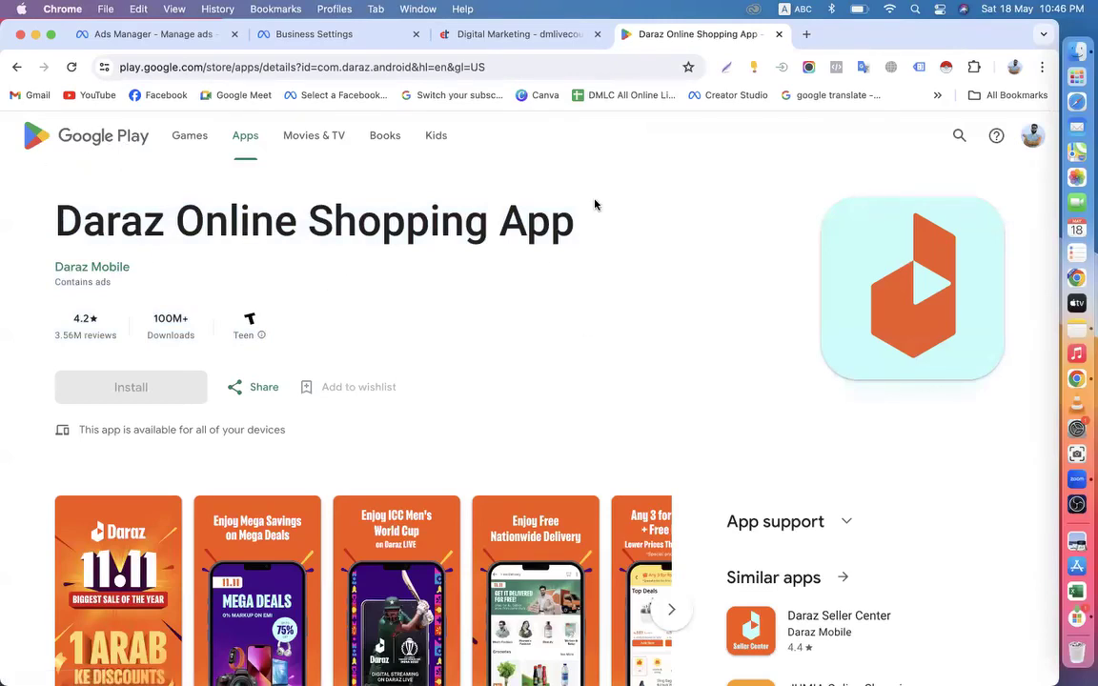
left_click_drag(591, 225, 23, 222)
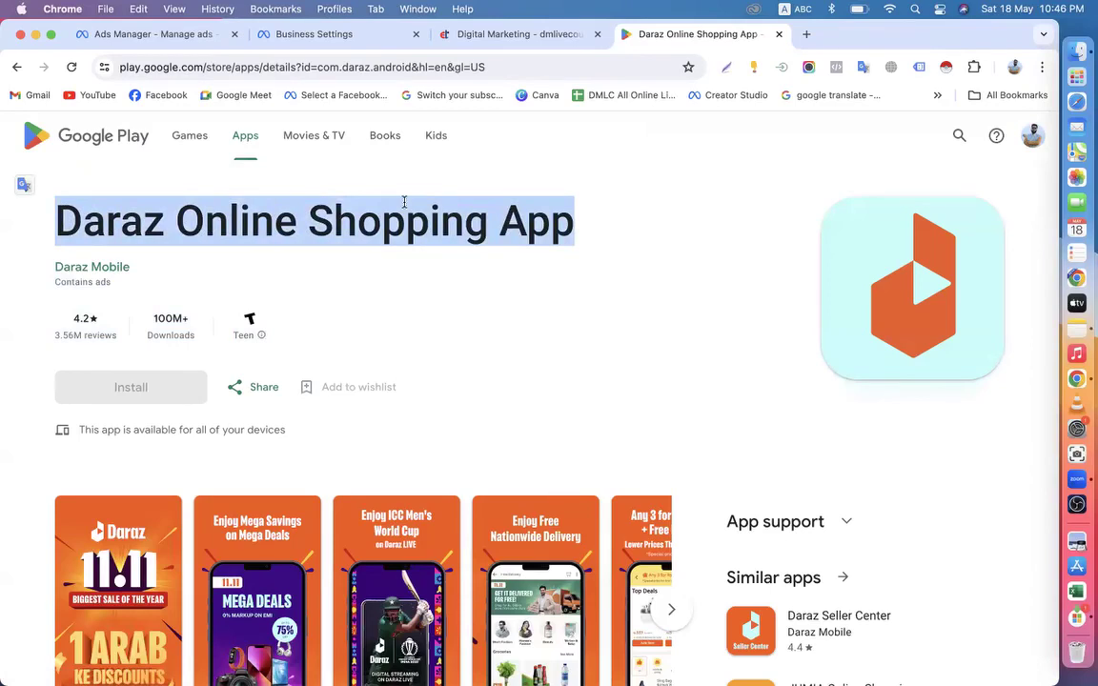
left_click(305, 219)
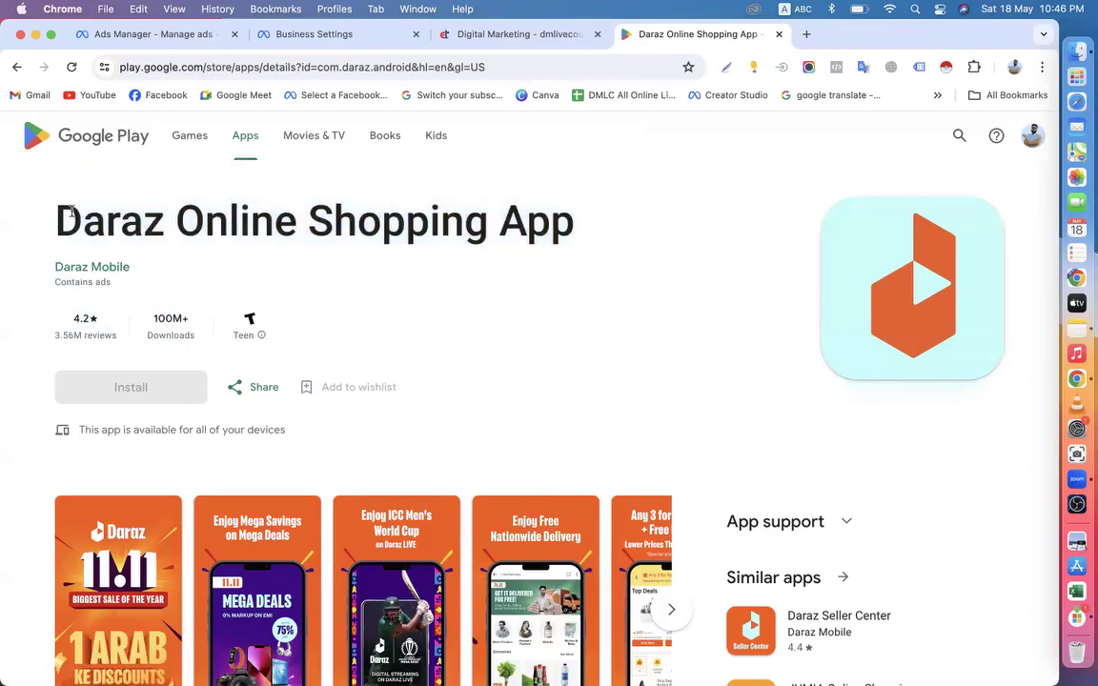
left_click_drag(58, 211, 495, 224)
left_click_drag(583, 226, 89, 229)
Return to Ads Manager, search the ad set's app name for daraz and select Daraz Online Shopping App
left_click(147, 34)
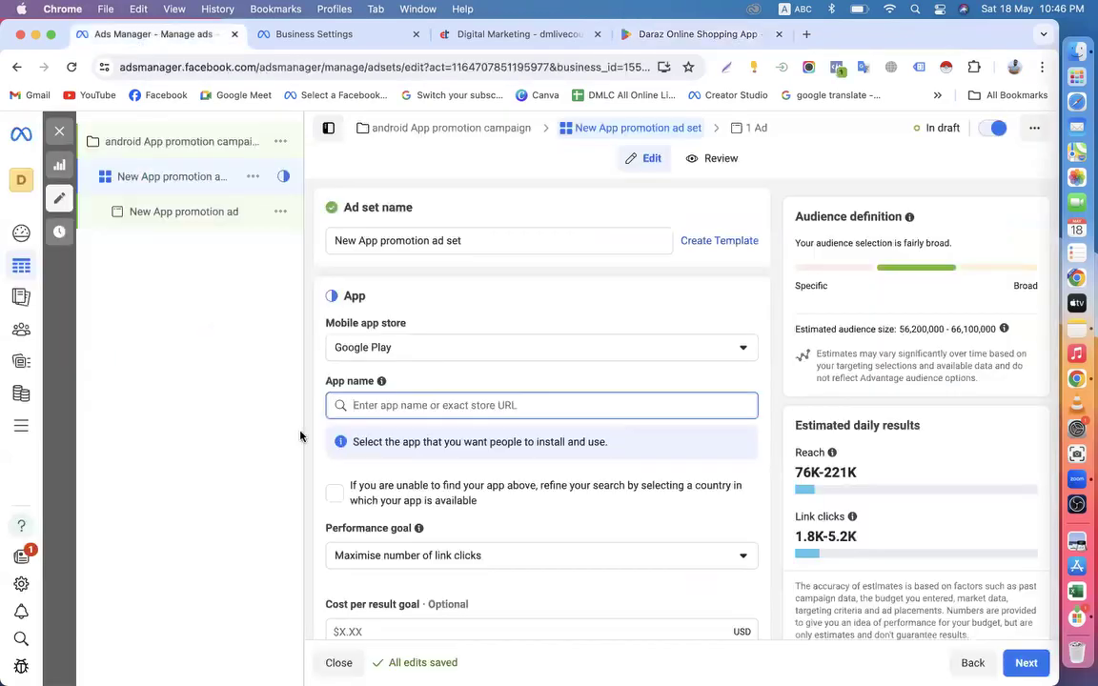
left_click(373, 396)
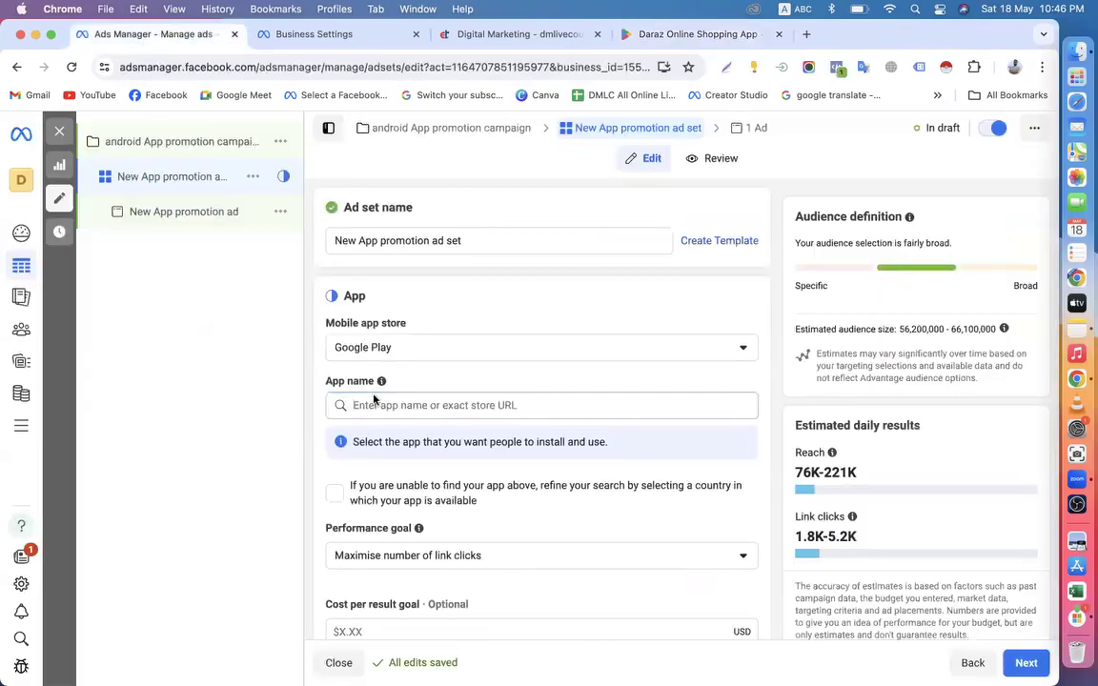
left_click(375, 406)
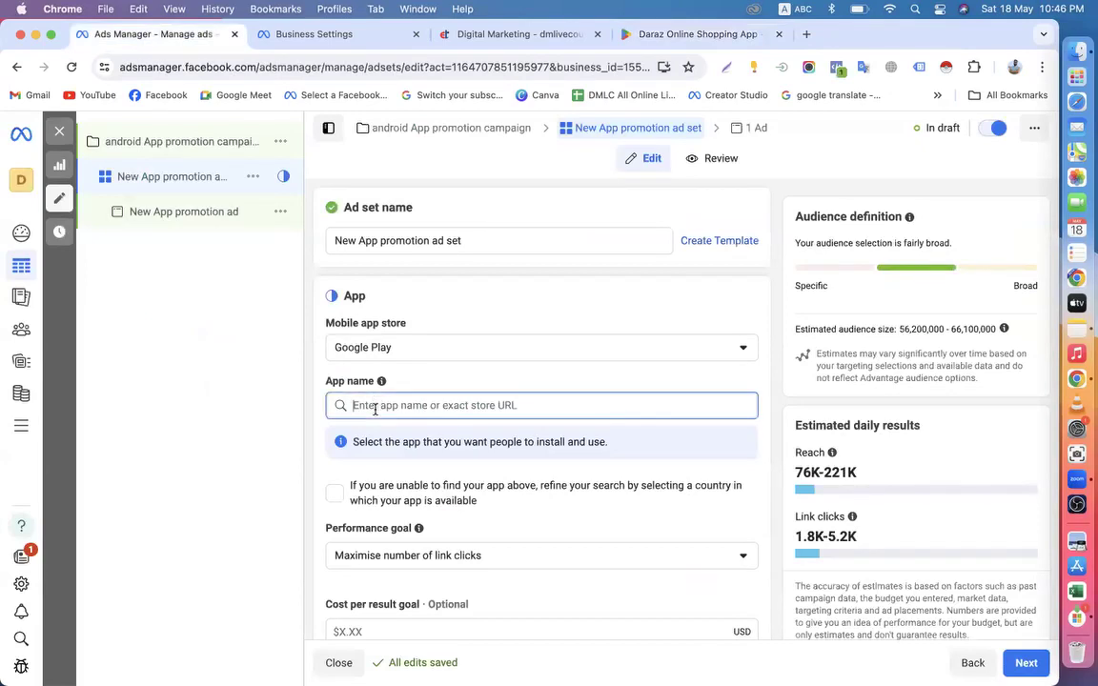
type("daraz")
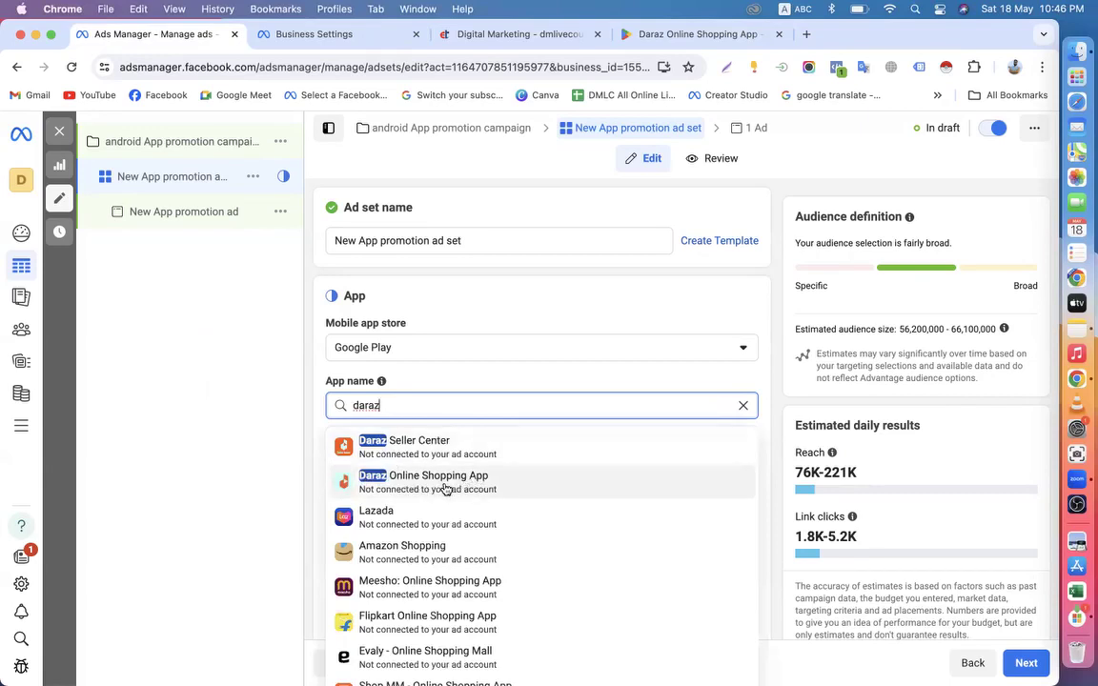
scroll(429, 563, "down", 2)
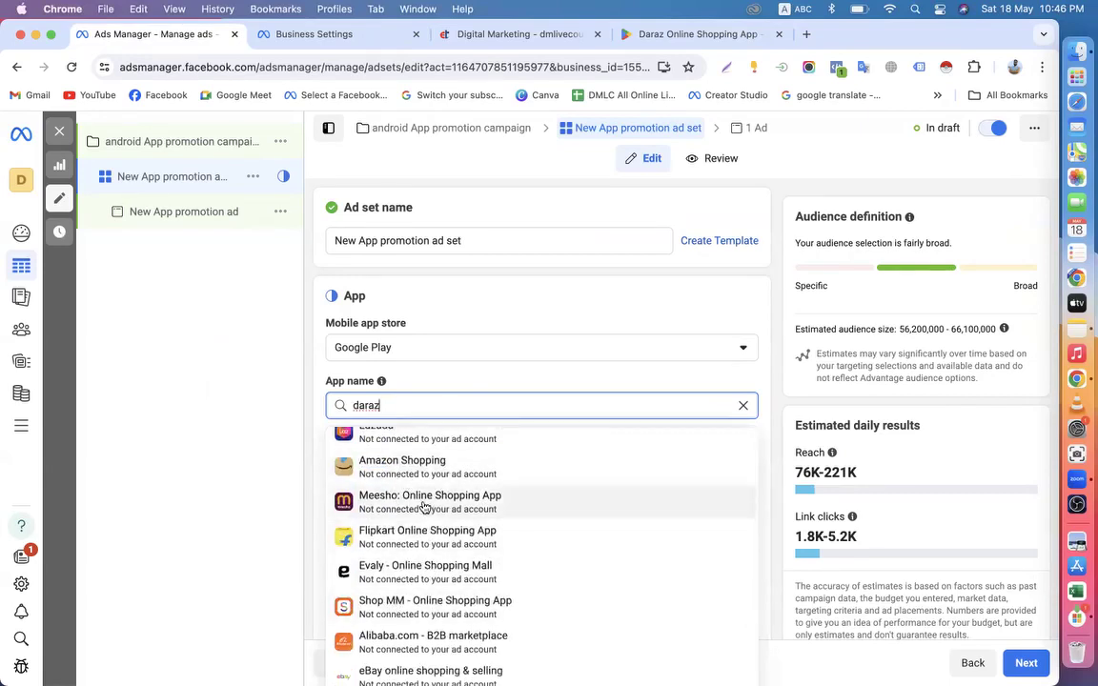
scroll(419, 510, "up", 2)
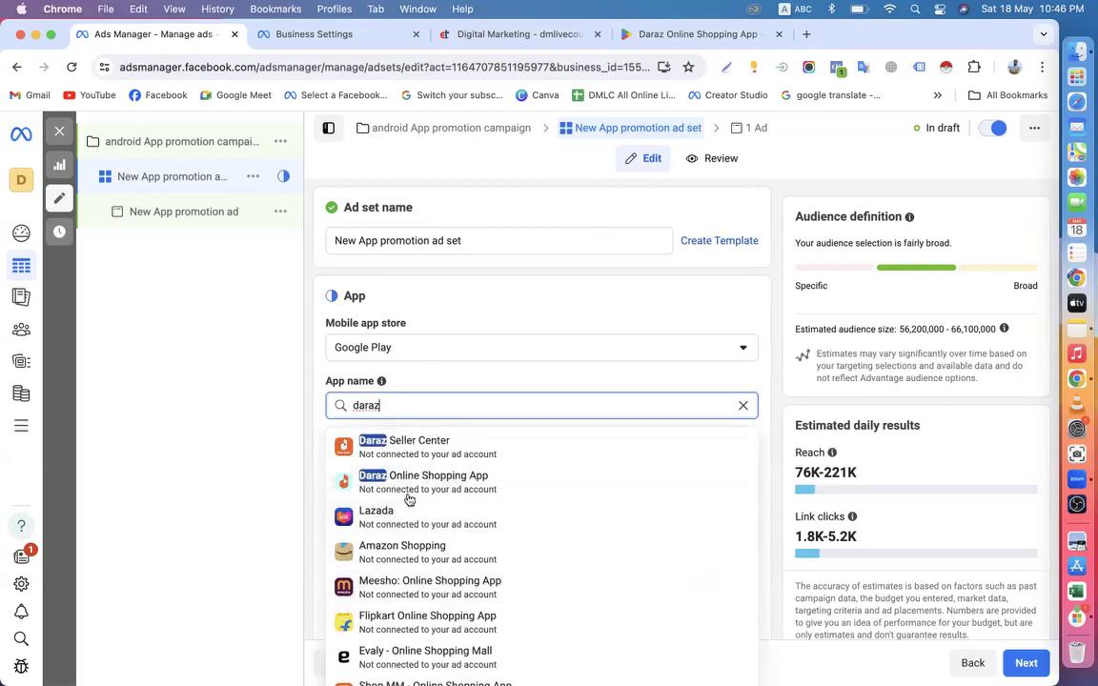
left_click(411, 484)
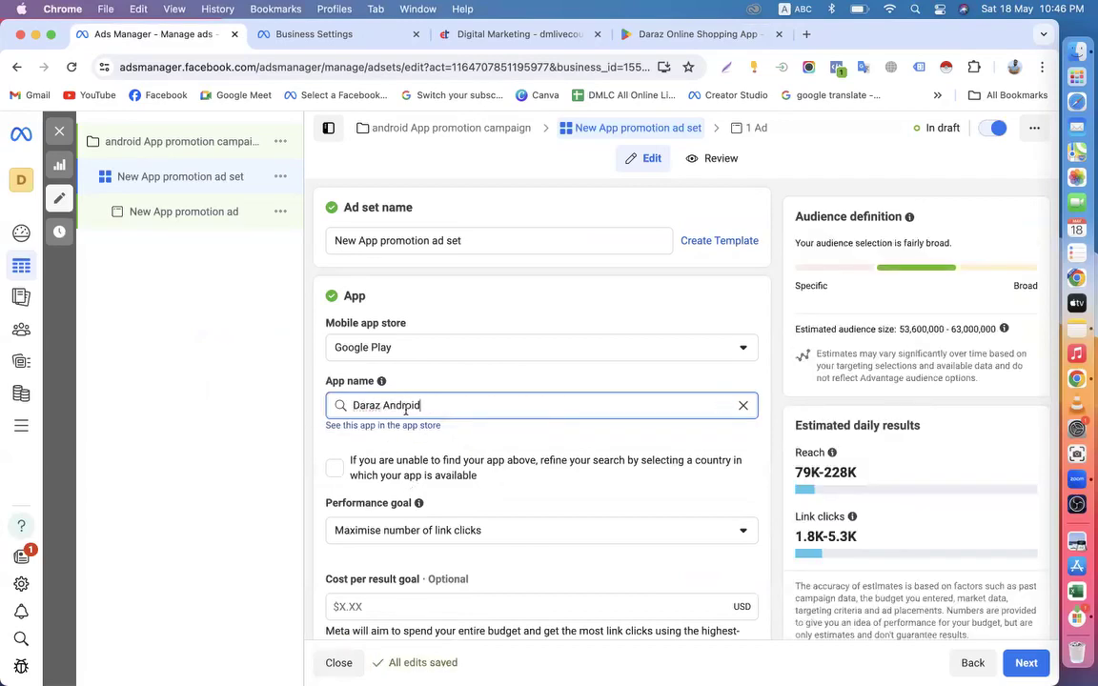
left_click(325, 440)
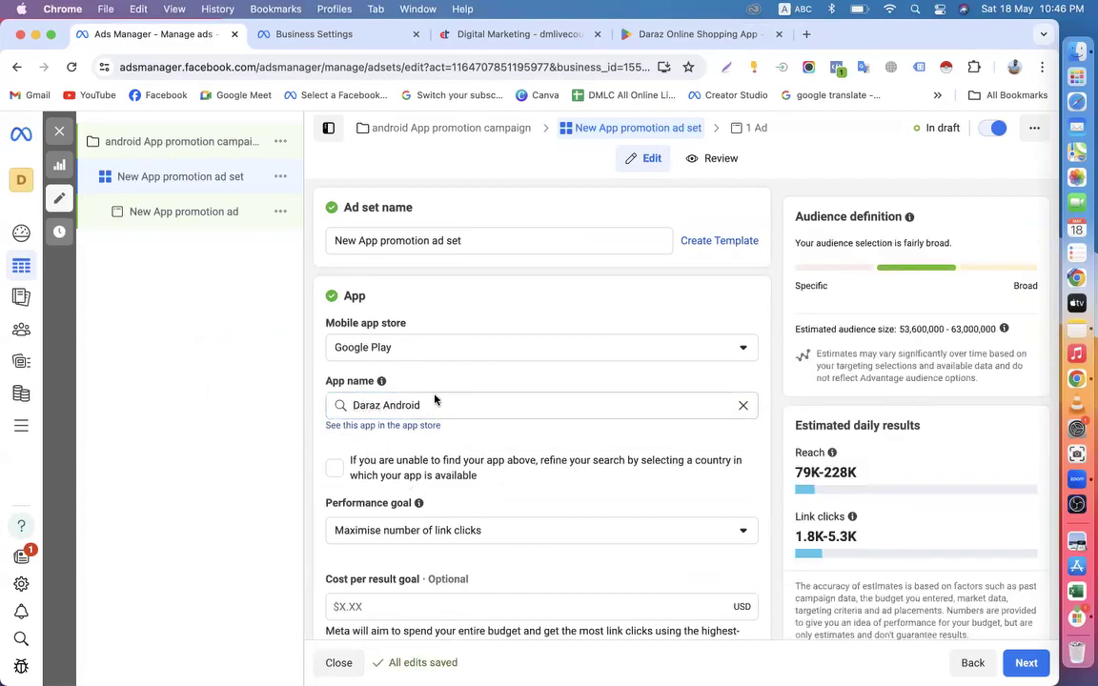
Compare the selected app with the title on its Google Play listing, and return to the ad set
left_click(638, 36)
left_click(311, 252)
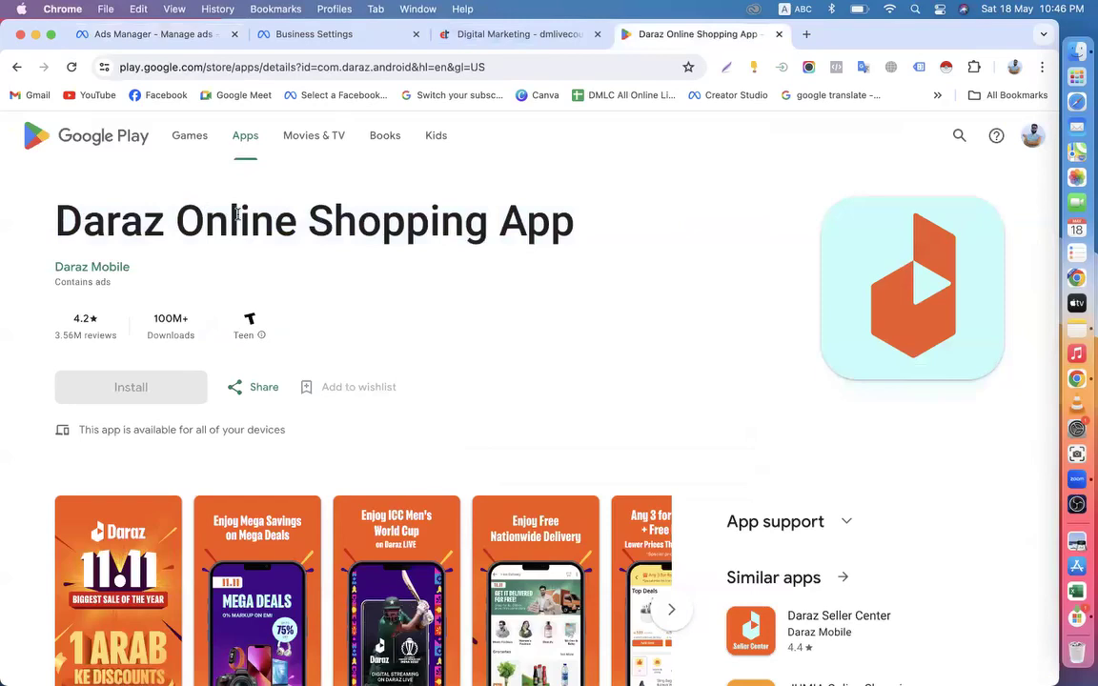
left_click(176, 40)
Enable refining the app search by country and set the country to Bangladesh
scroll(353, 468, "down", 1)
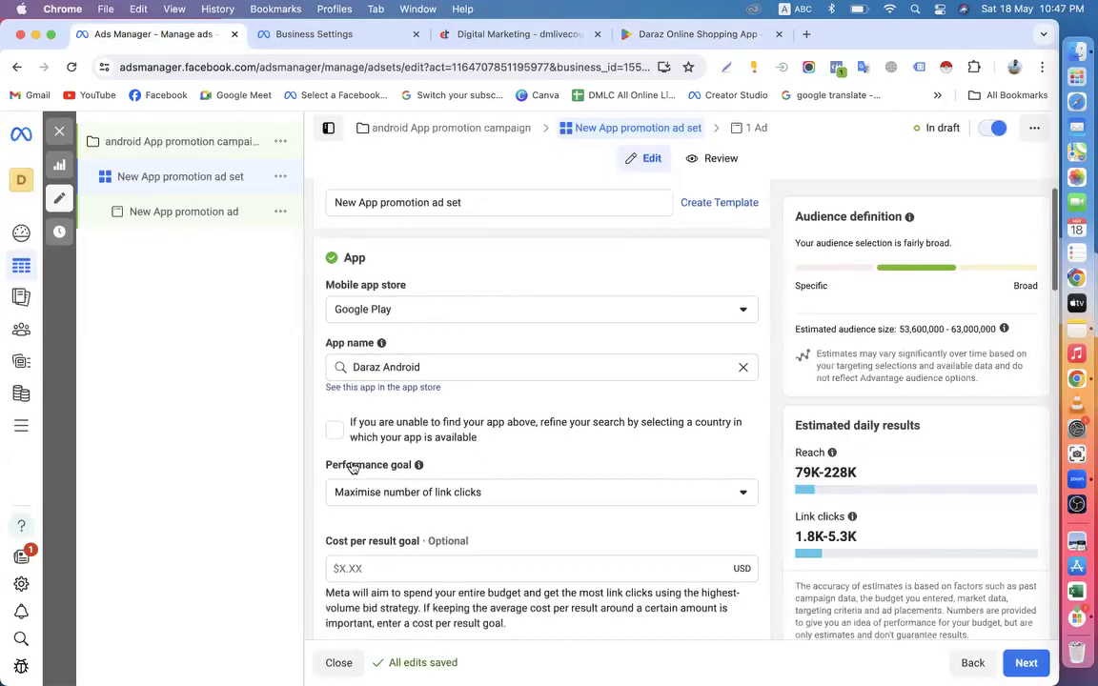
scroll(353, 467, "down", 2)
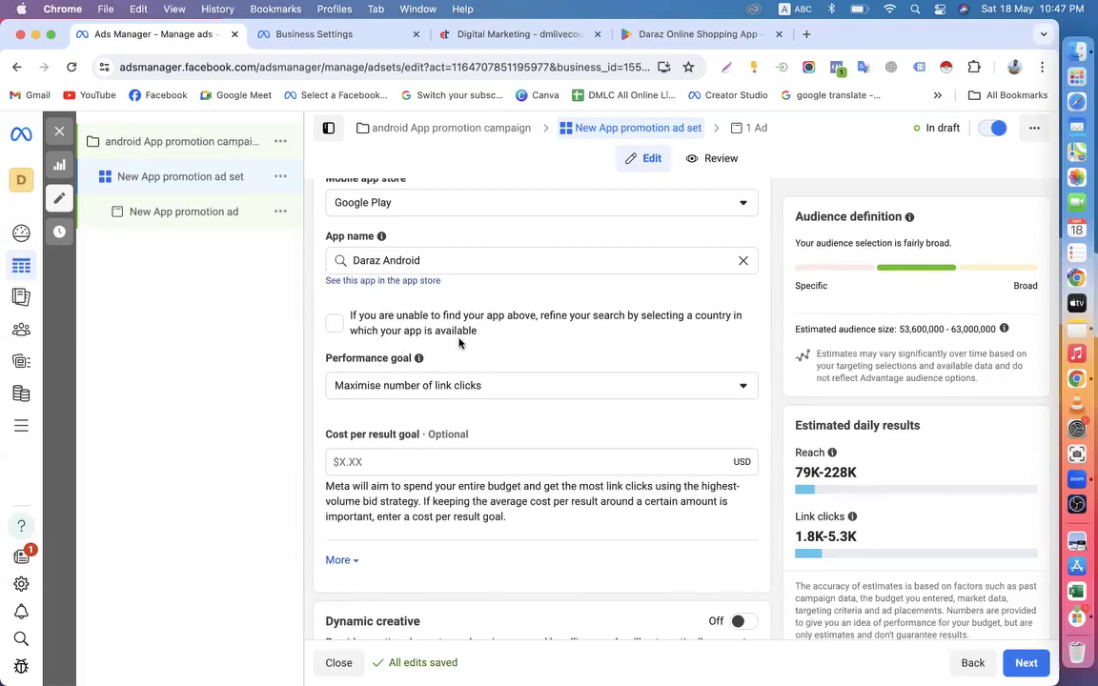
left_click(334, 325)
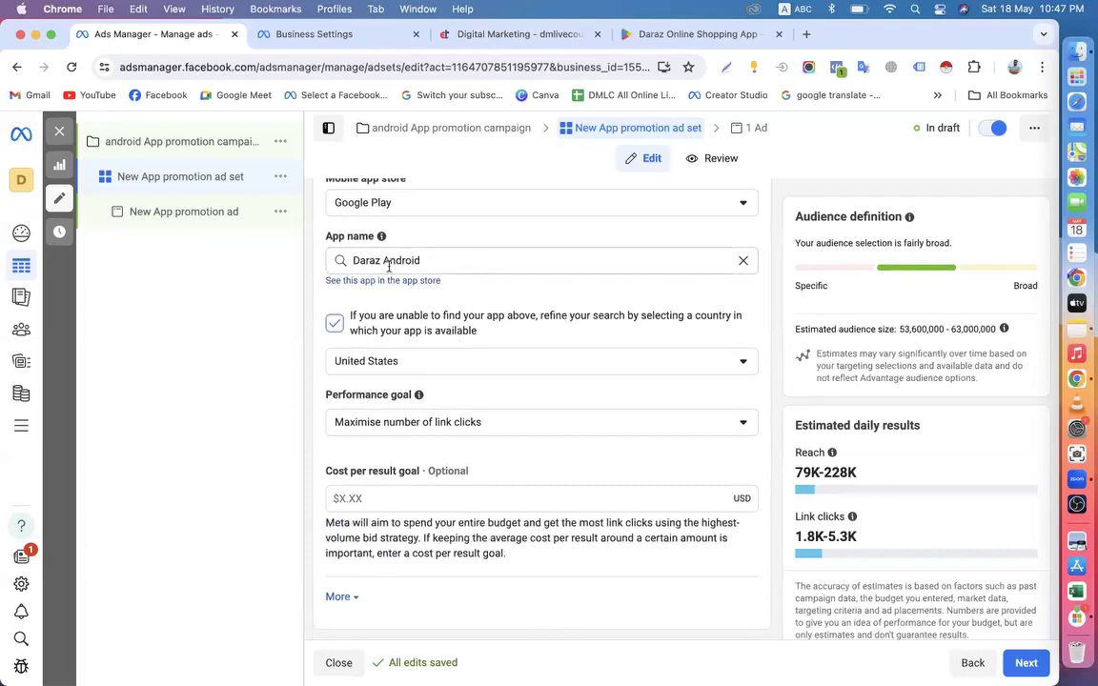
left_click(388, 367)
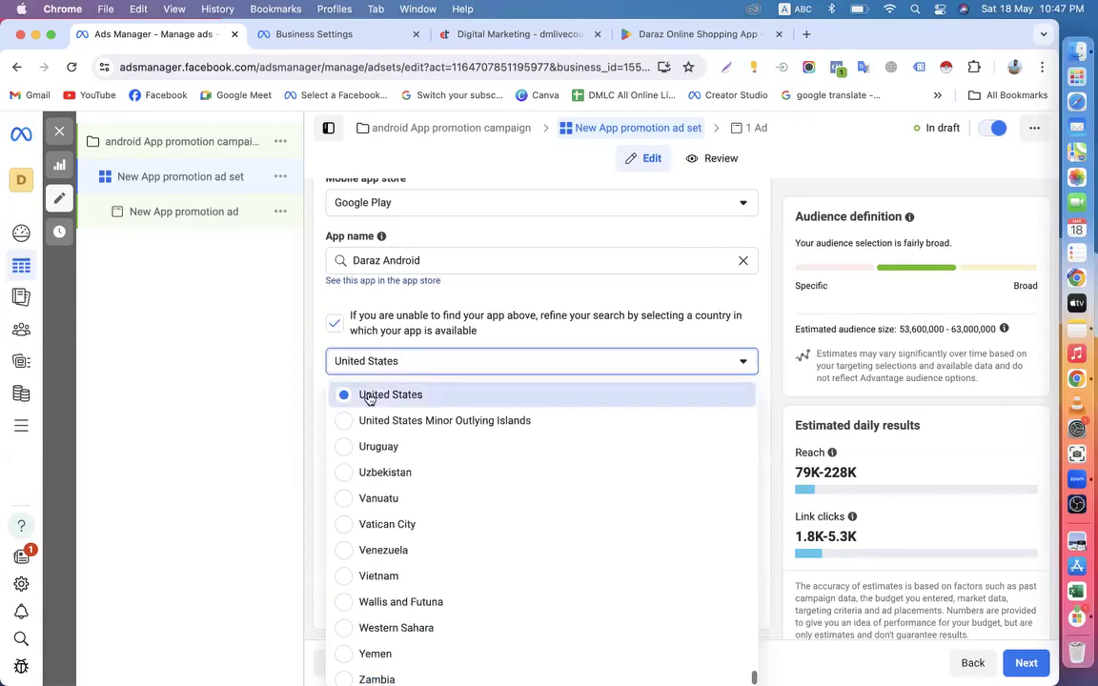
scroll(400, 467, "down", 1)
scroll(401, 472, "up", 10)
scroll(400, 476, "up", 20)
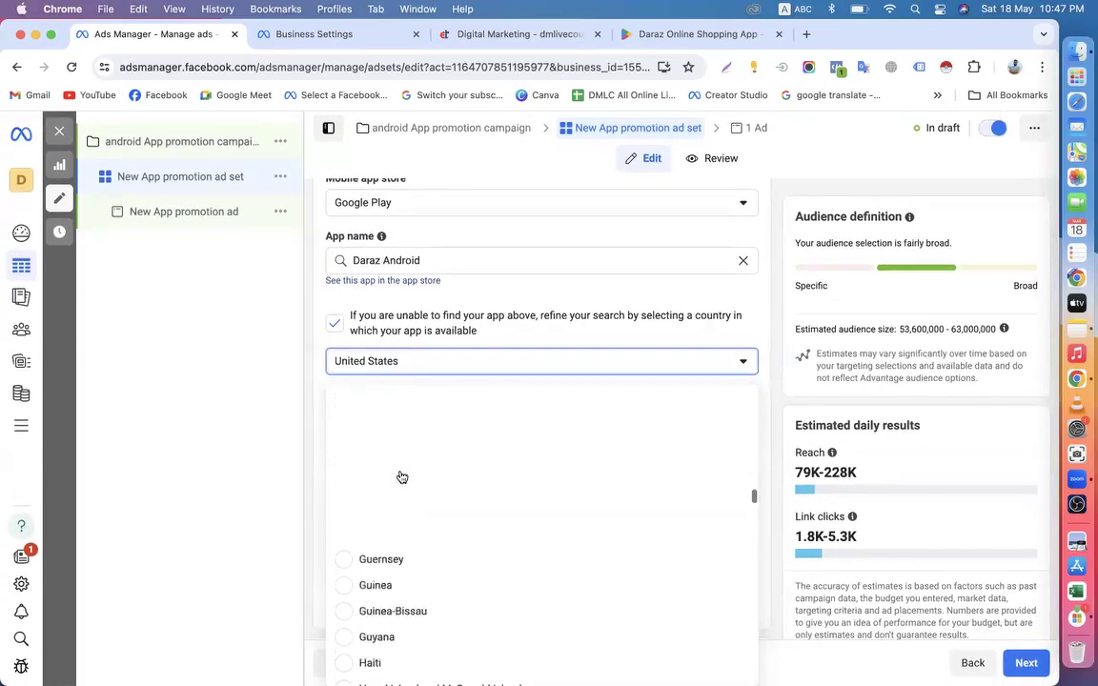
scroll(401, 479, "down", 5)
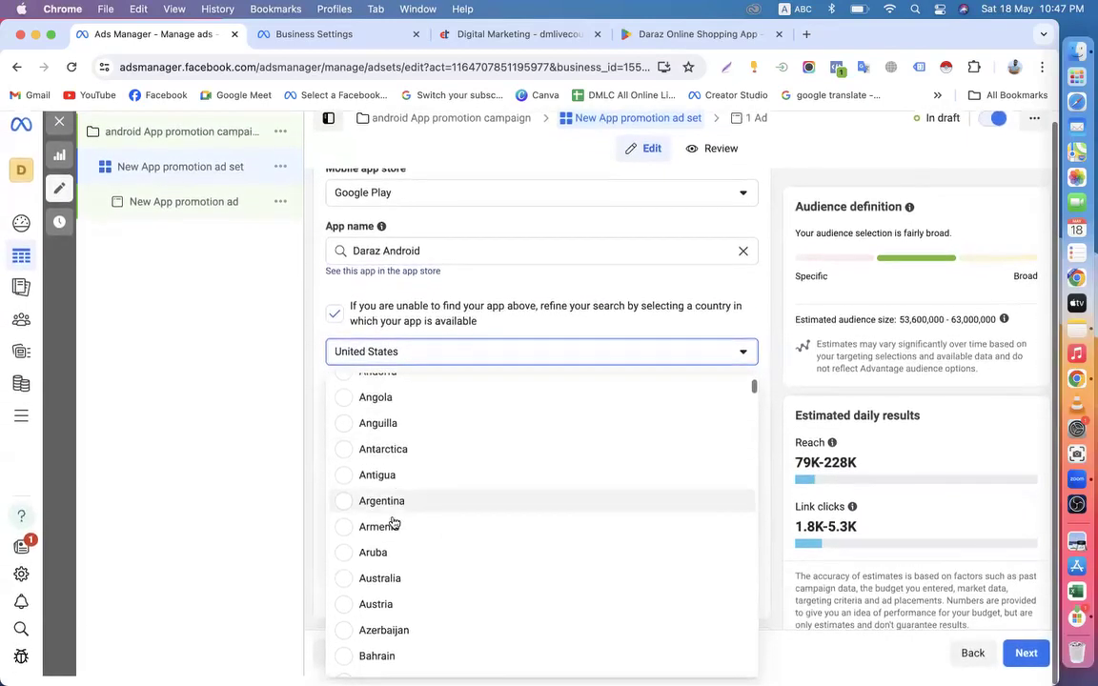
scroll(404, 559, "down", 2)
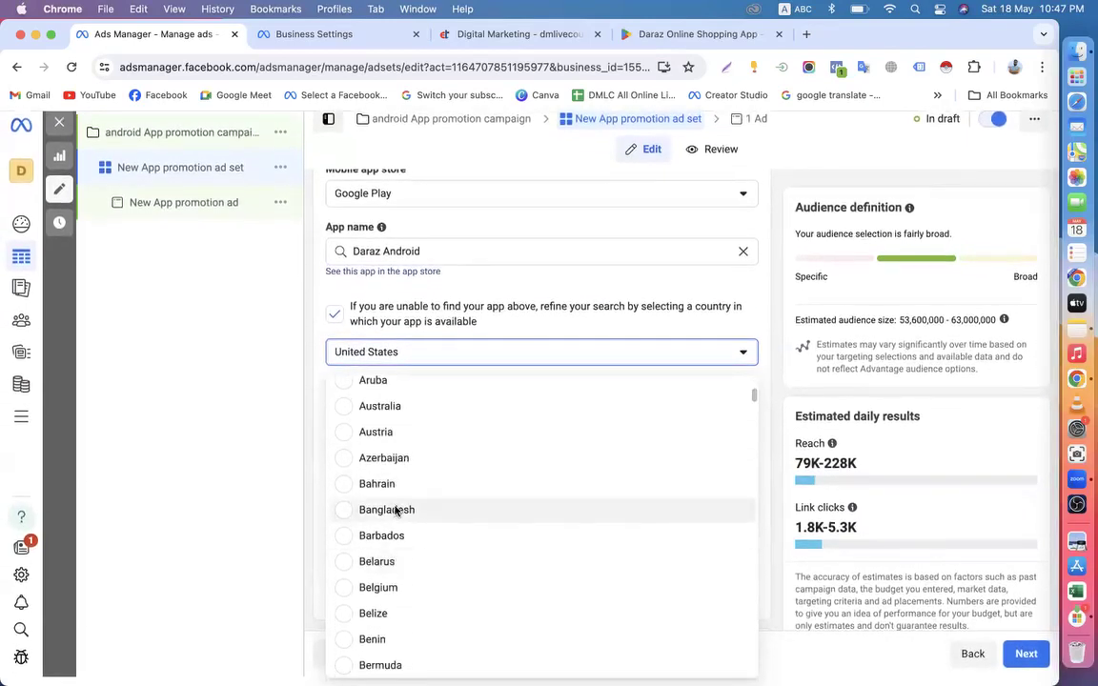
left_click(395, 512)
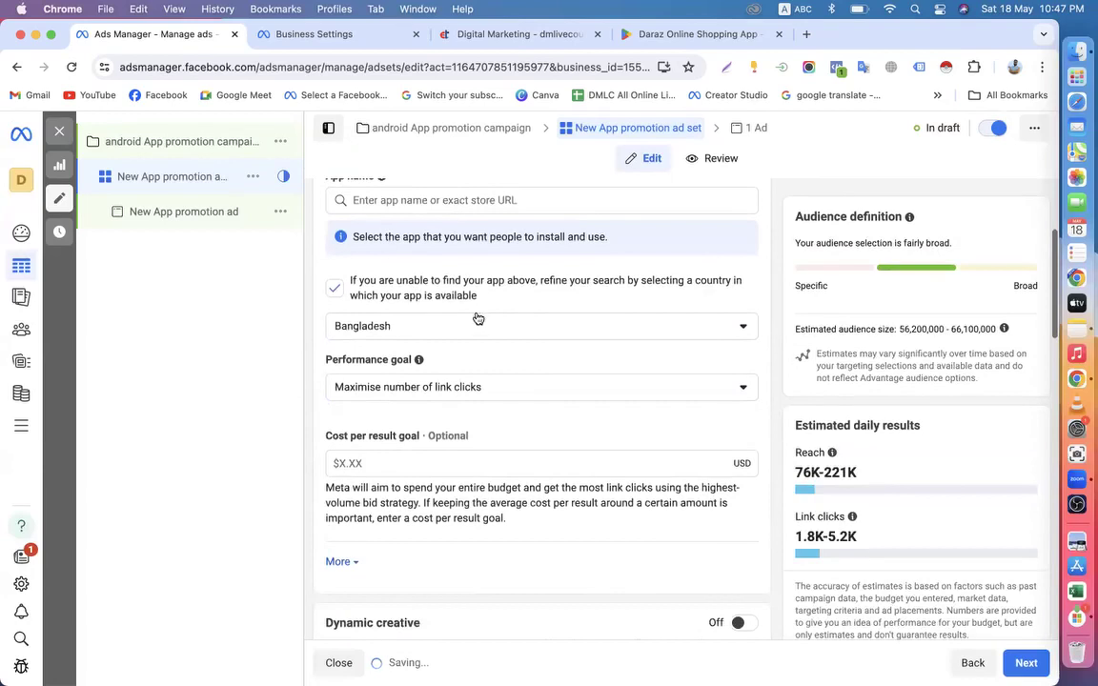
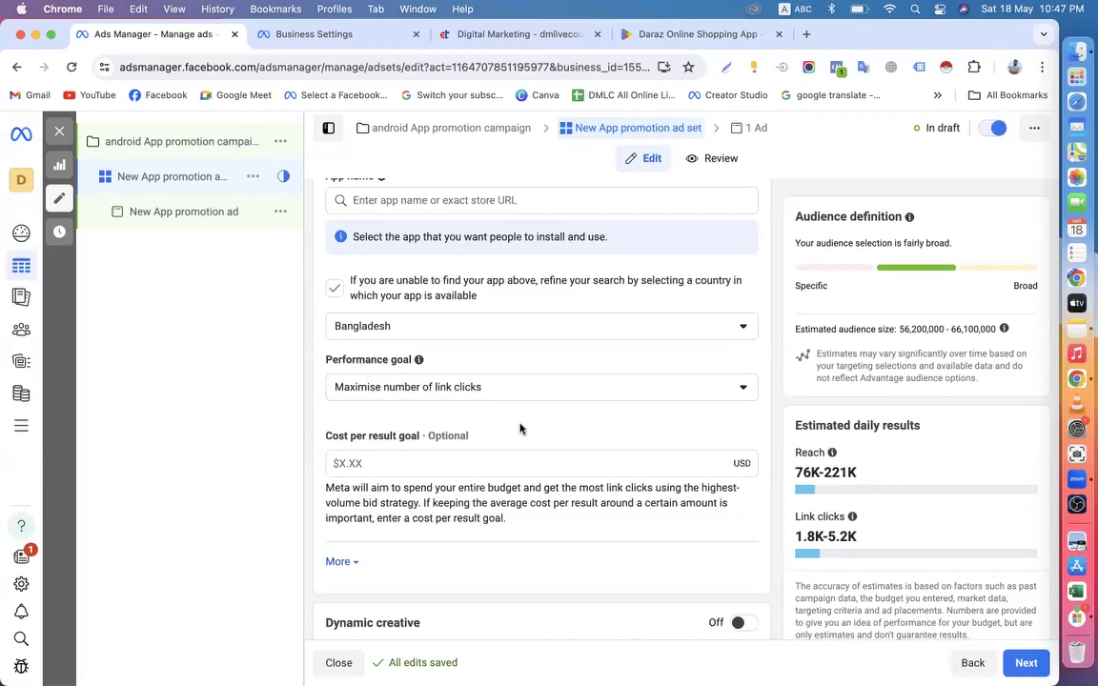
scroll(520, 429, "up", 2)
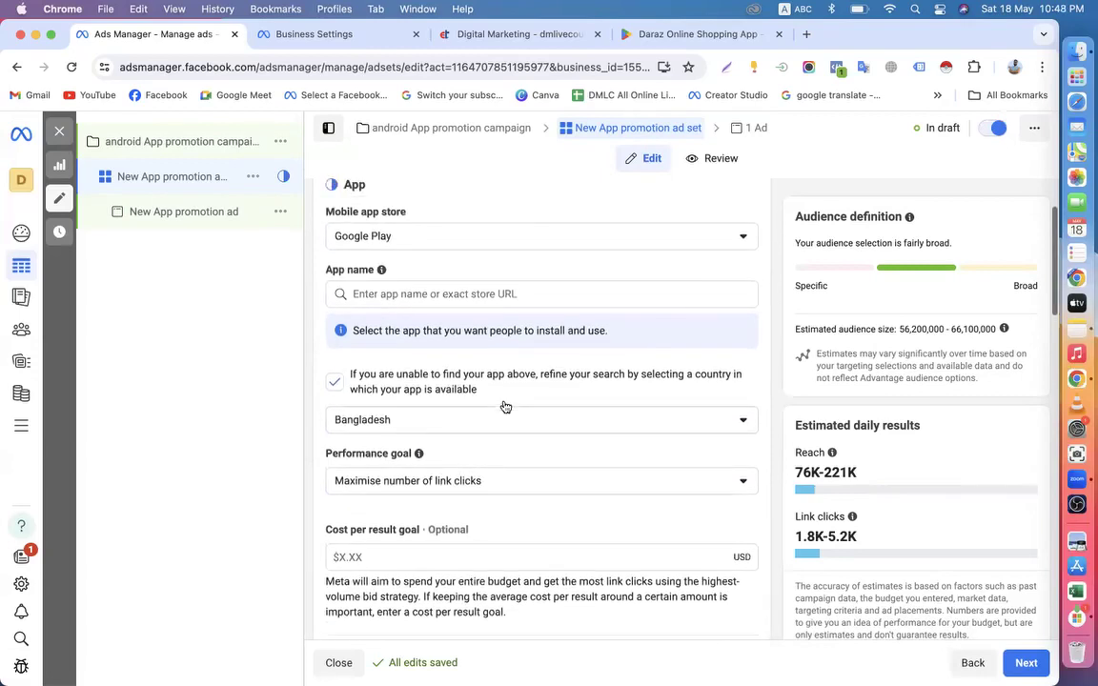
Search the ad set's app name for "daraz o" and select Daraz Online Shopping App
left_click(435, 296)
type("dara")
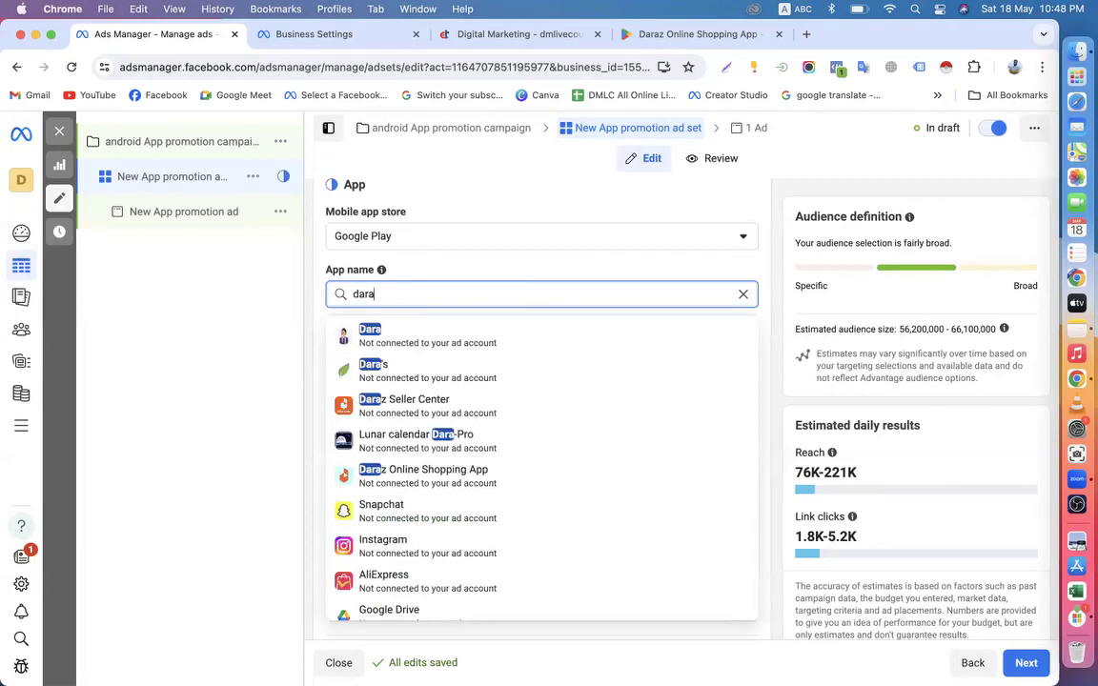
type("z on")
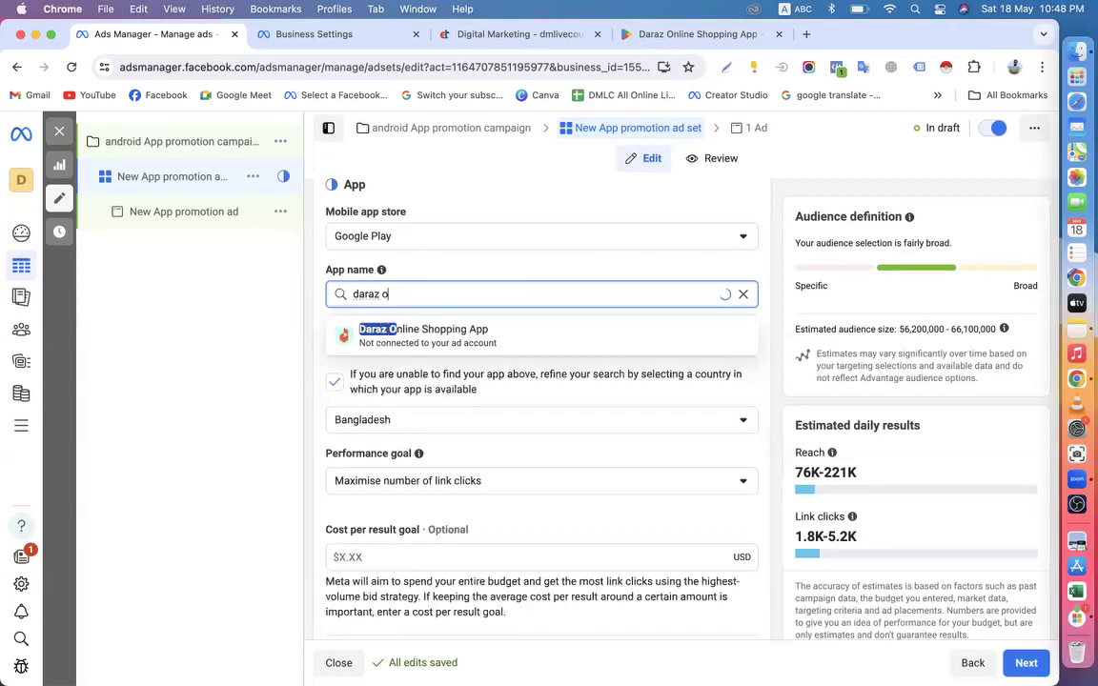
left_click(415, 339)
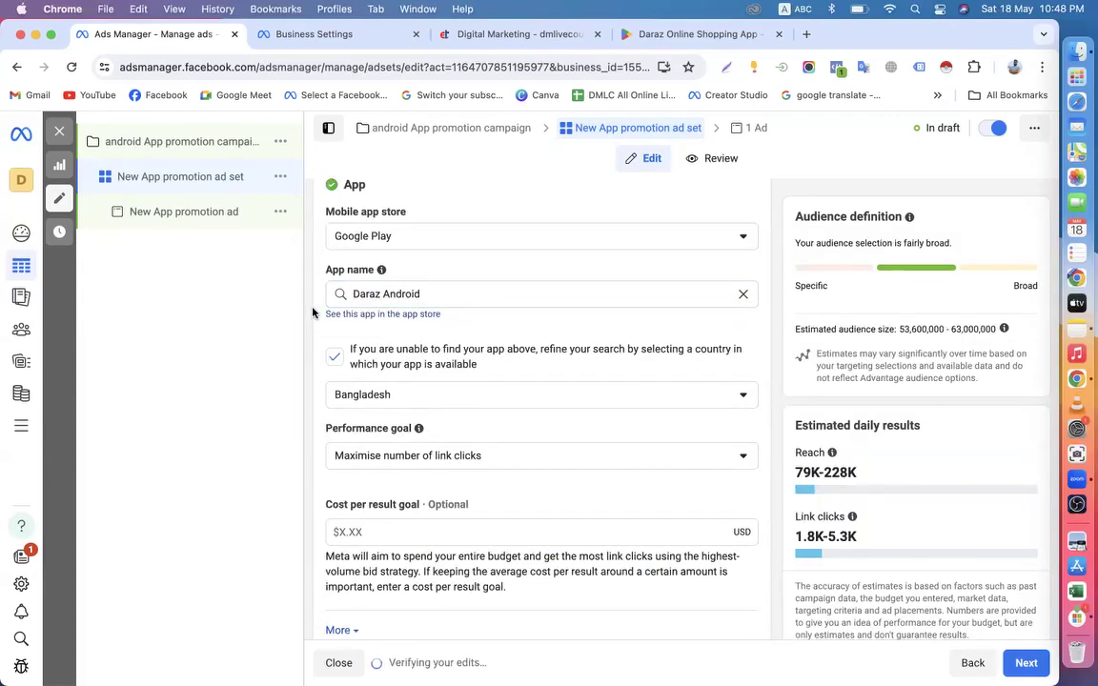
Turn off refining the app search by country in the ad set's app section
scroll(313, 313, "down", 2)
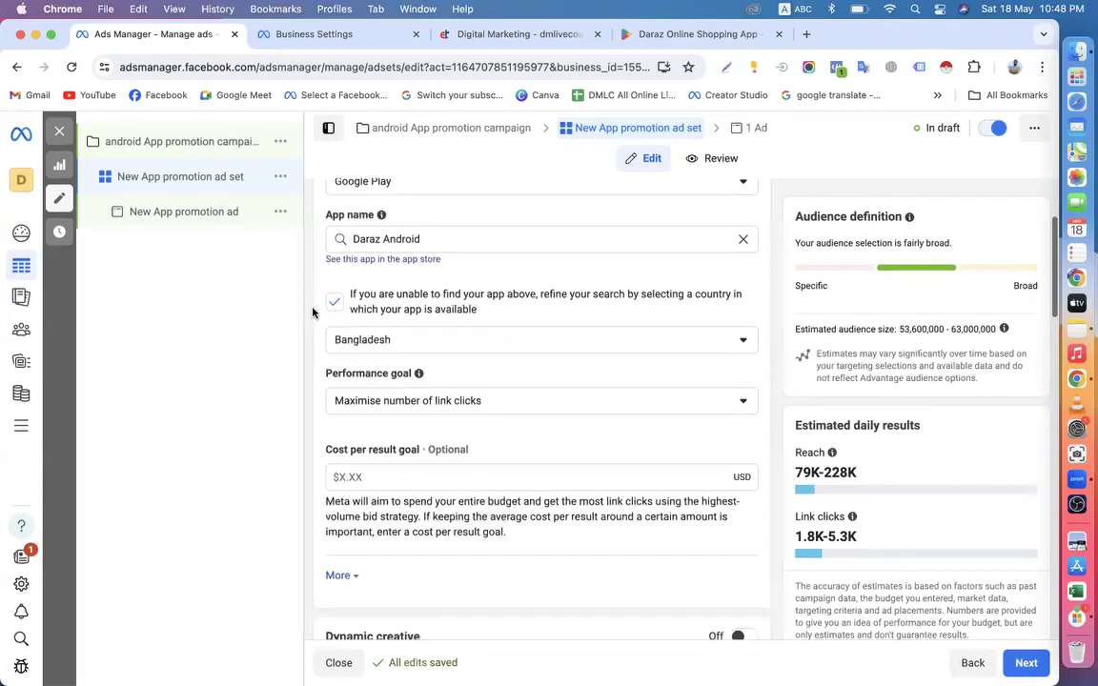
scroll(312, 313, "up", 3)
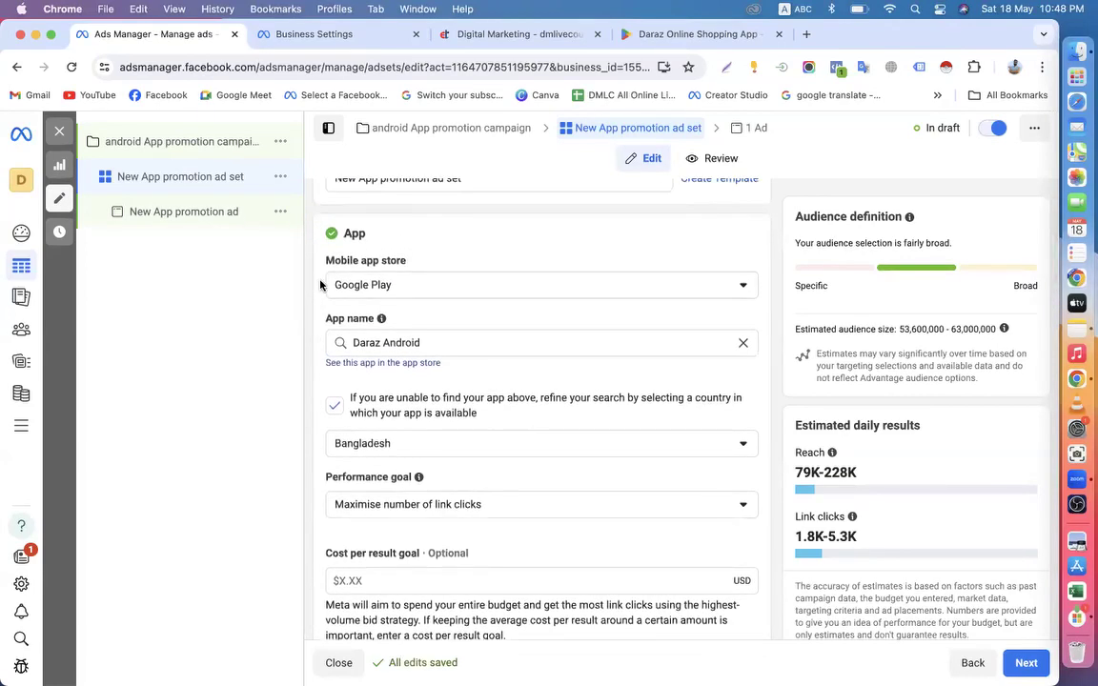
scroll(320, 284, "down", 2)
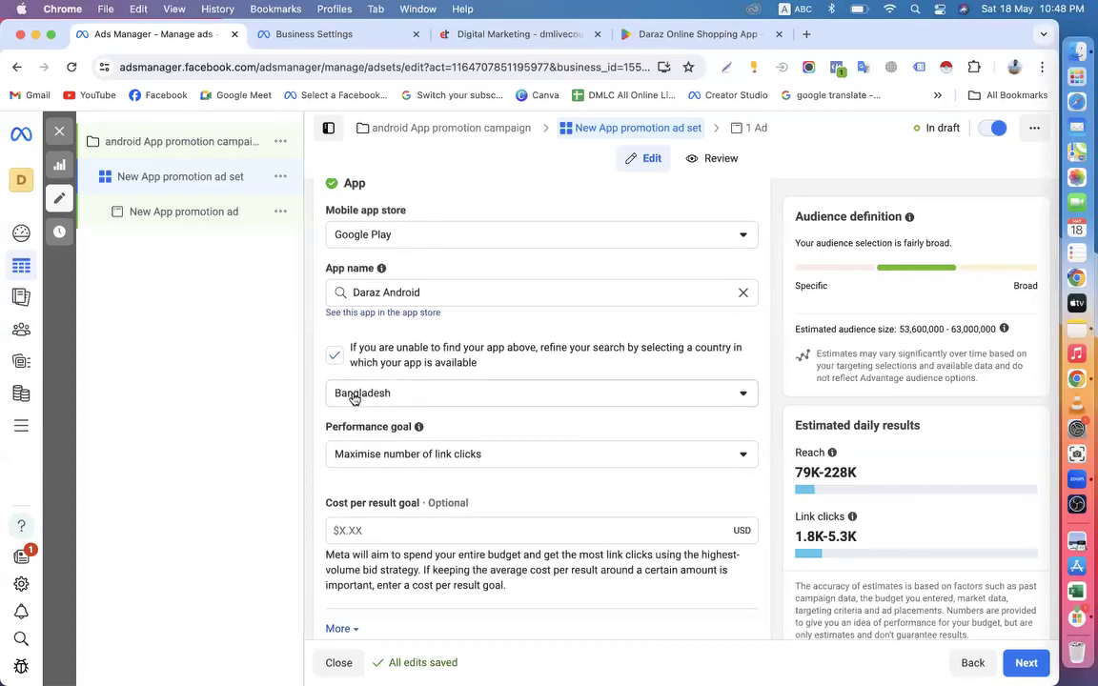
left_click(335, 354)
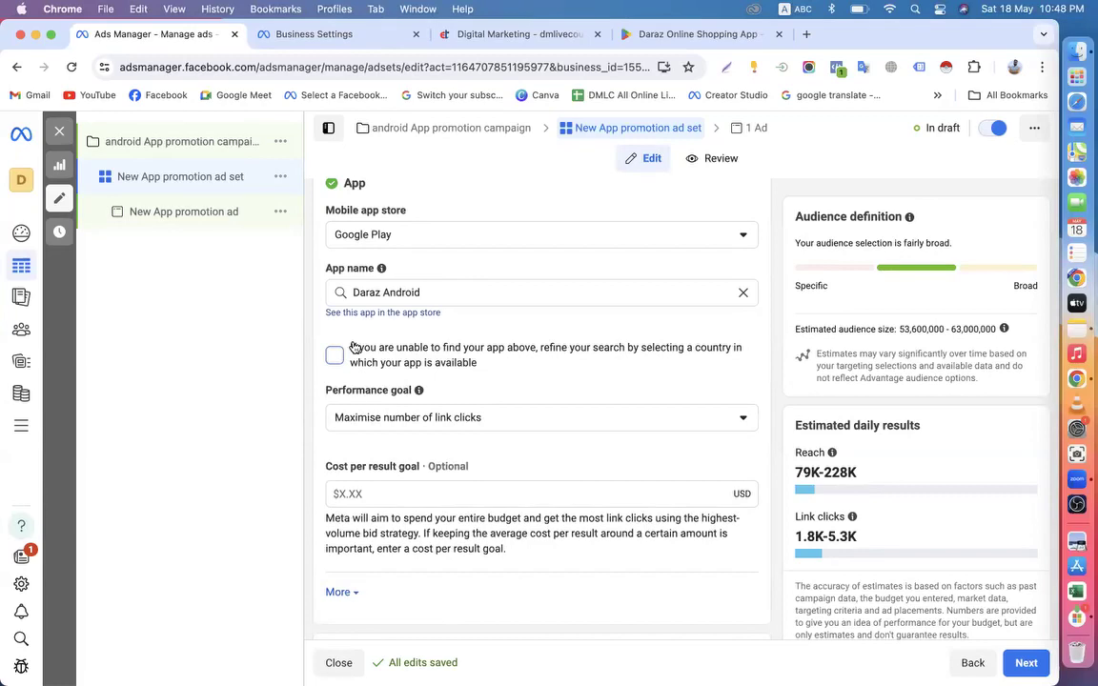
Switch the ad set from Advantage+ audience to the original audience options and confirm using the original audience
scroll(362, 517, "down", 5)
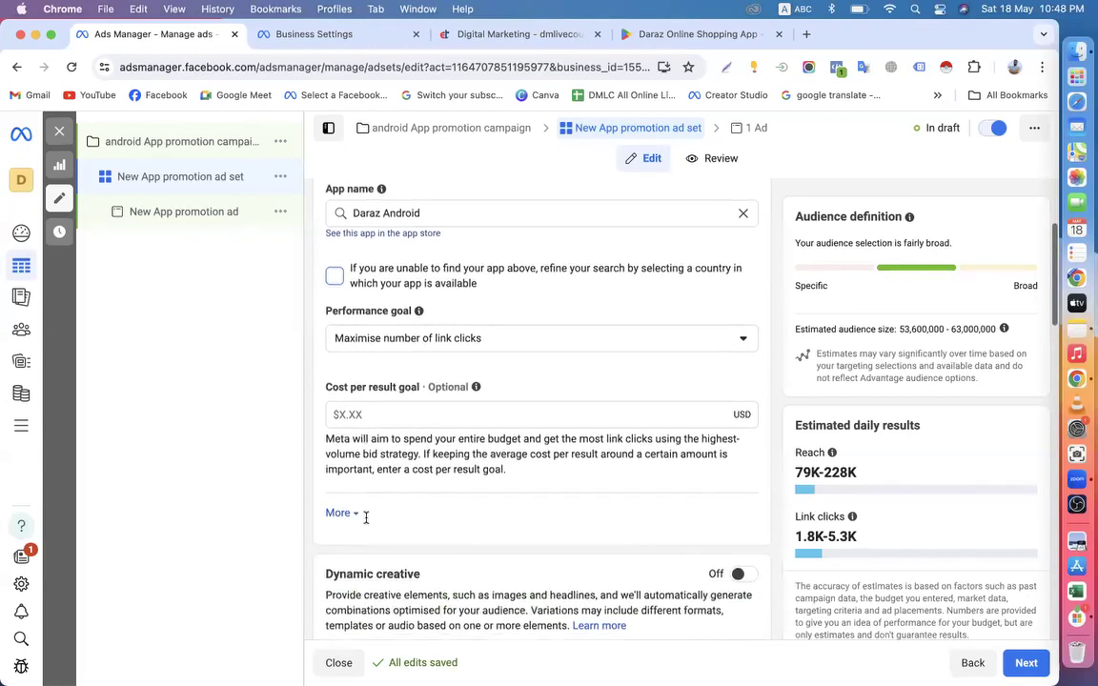
scroll(366, 518, "down", 10)
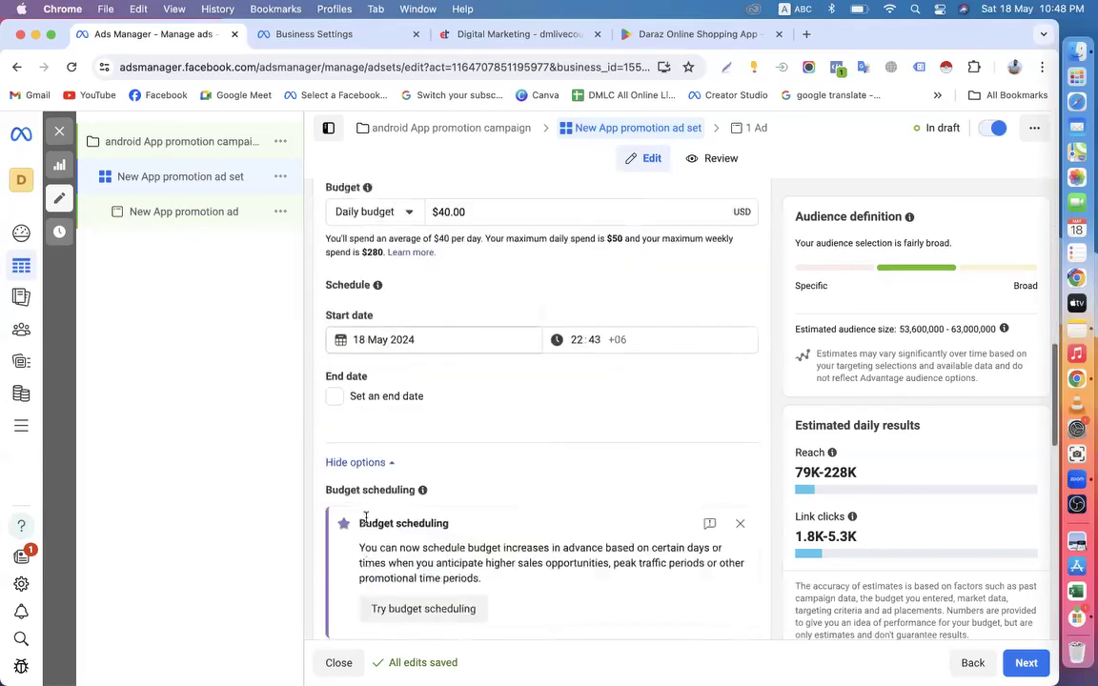
scroll(366, 517, "down", 8)
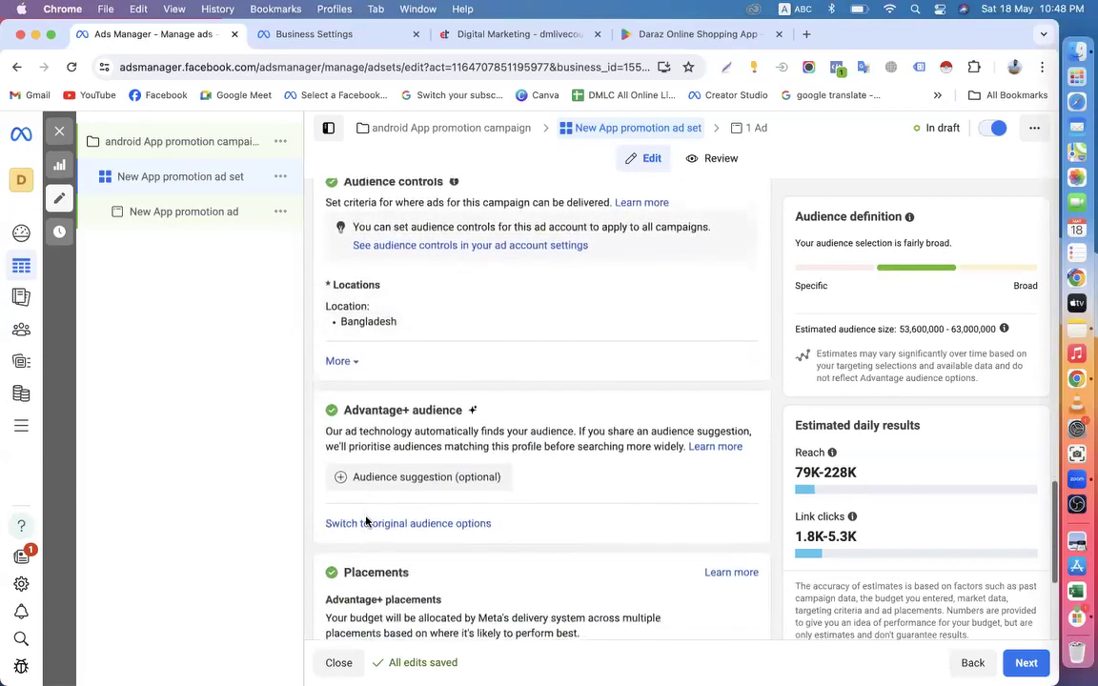
scroll(366, 521, "down", 3)
scroll(360, 460, "up", 2)
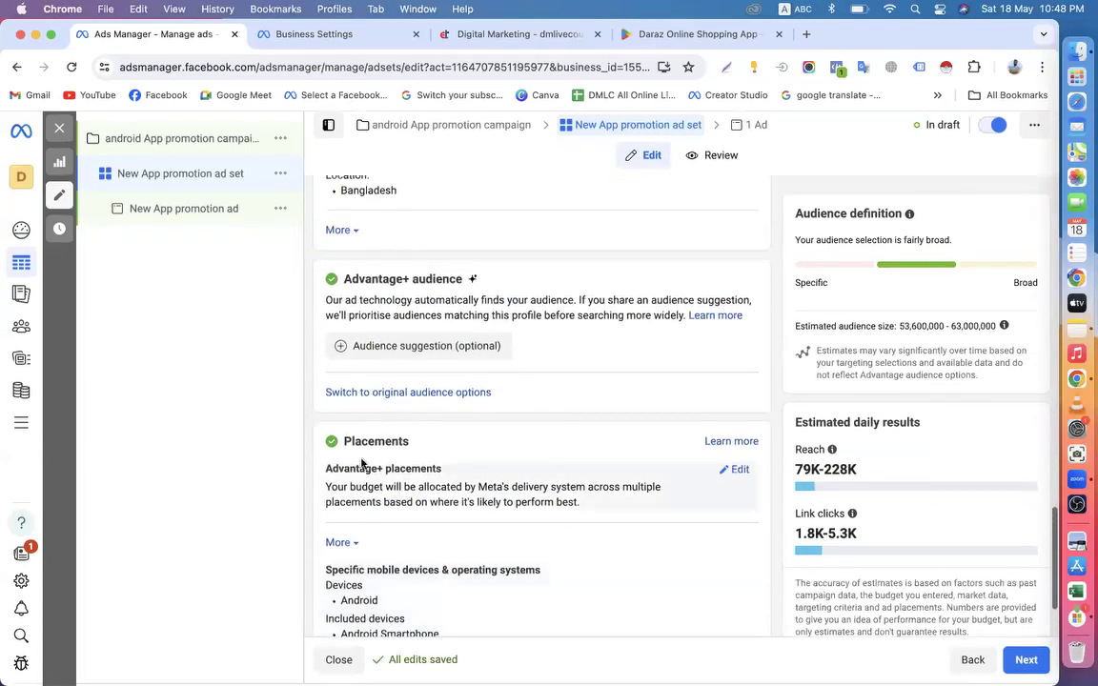
left_click(376, 393)
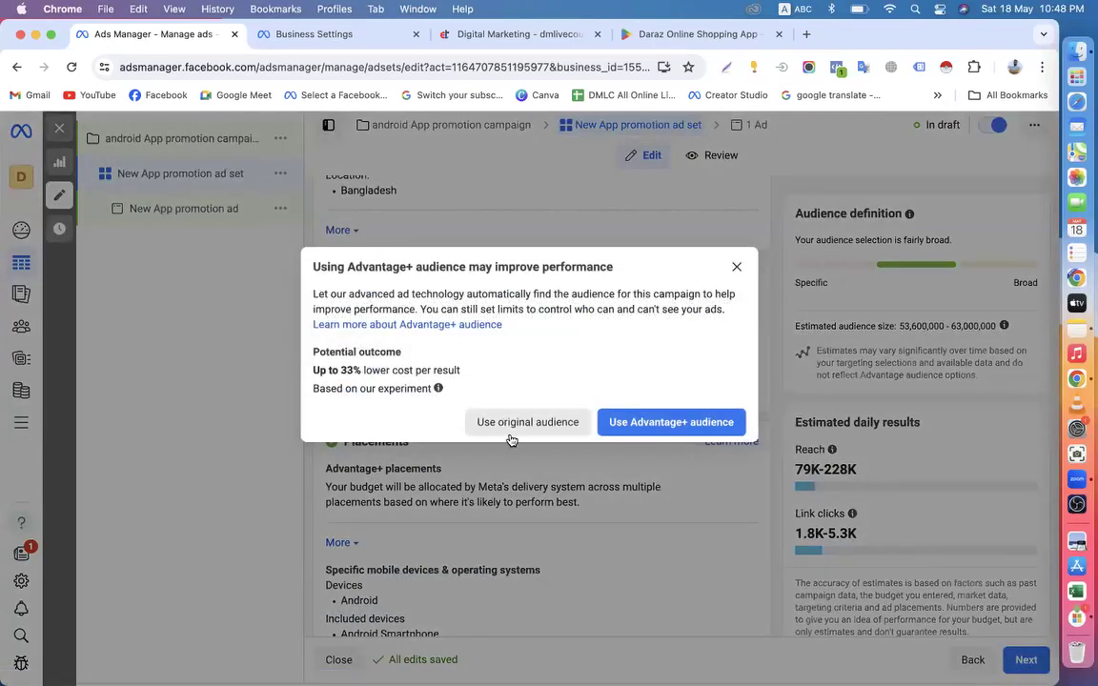
left_click(510, 429)
Review the ad set's dynamic creative, budget and schedule sections, and the original audience options down to languages
scroll(463, 434, "up", 8)
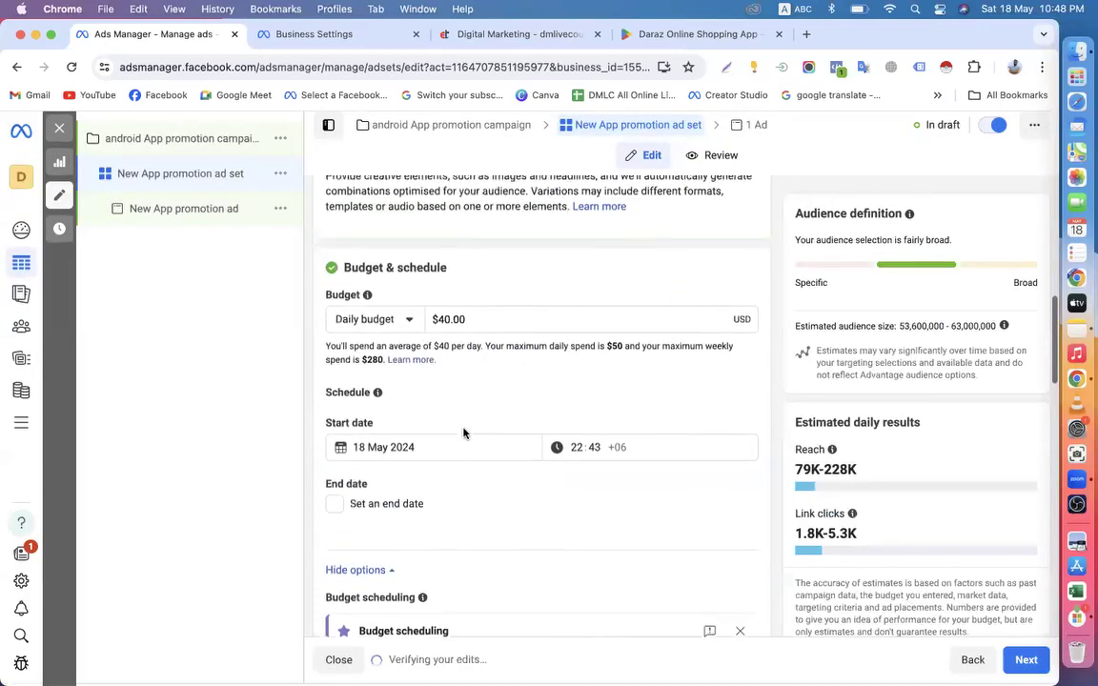
scroll(463, 428, "up", 3)
scroll(464, 428, "down", 3)
scroll(464, 428, "up", 1)
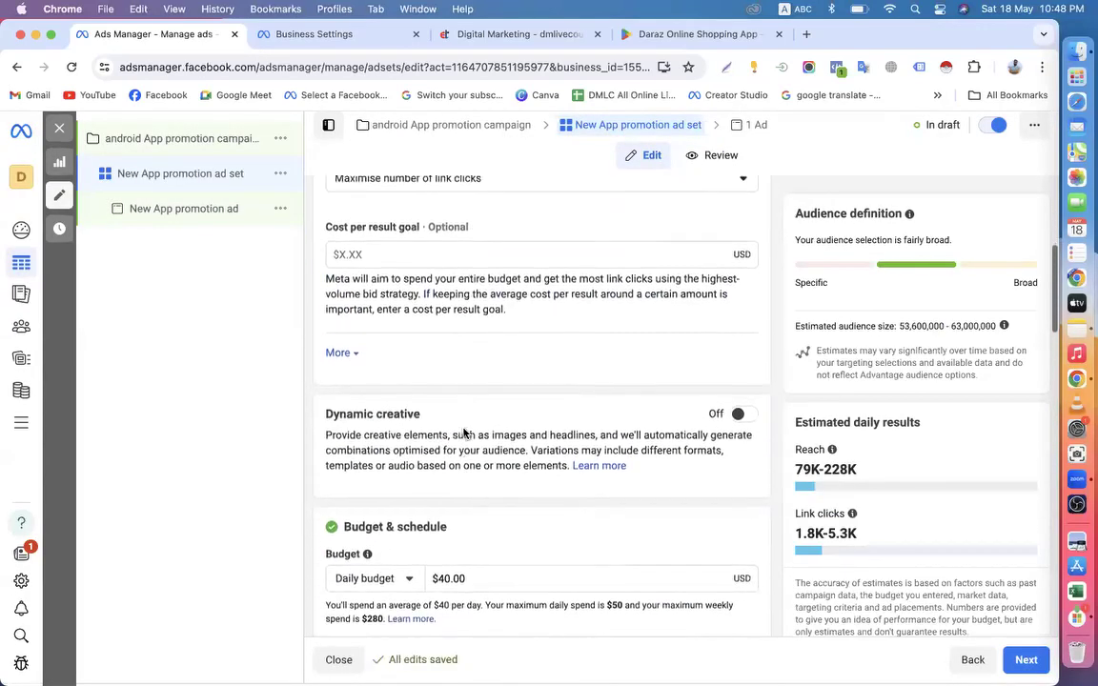
scroll(464, 431, "down", 5)
scroll(463, 434, "down", 6)
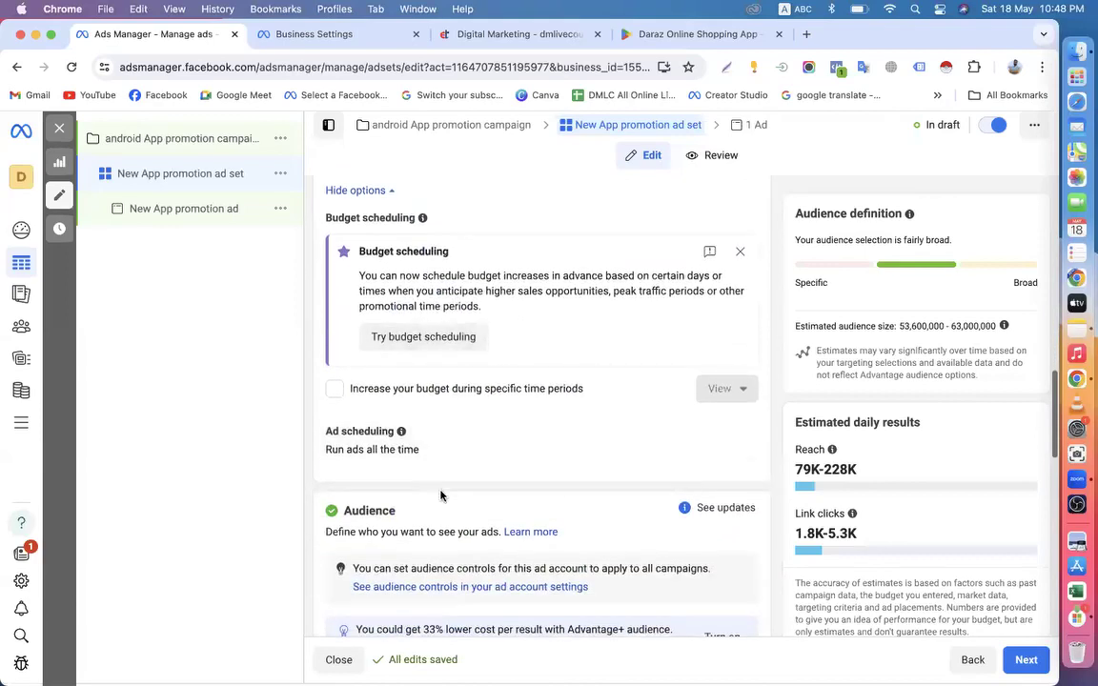
scroll(440, 496, "down", 1)
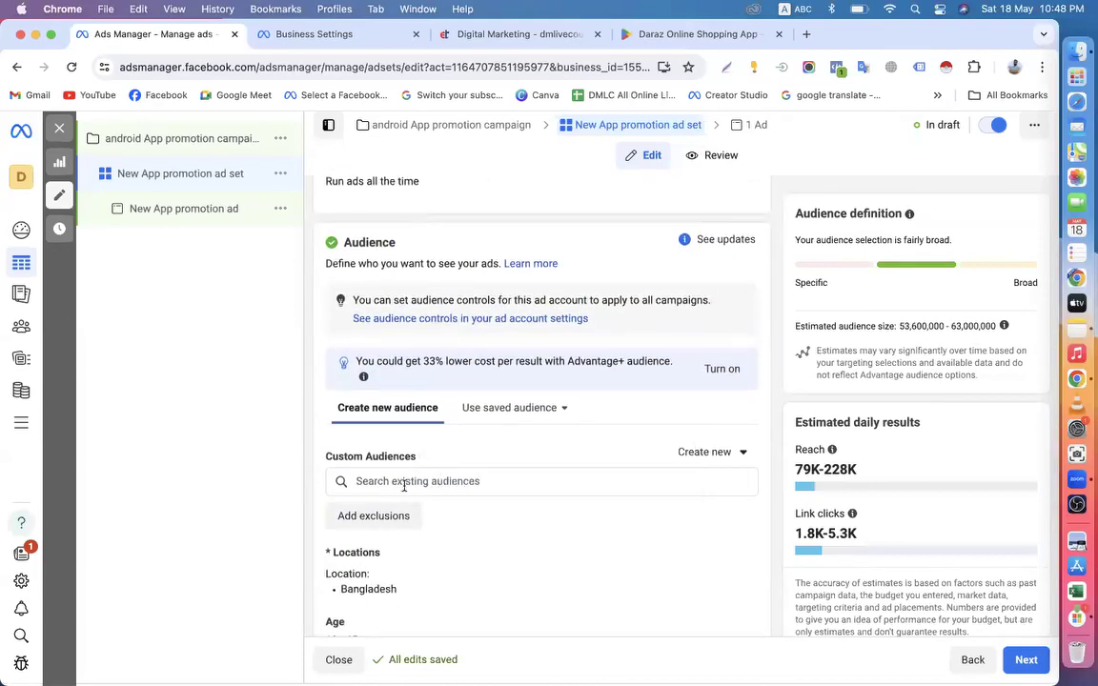
scroll(405, 486, "down", 3)
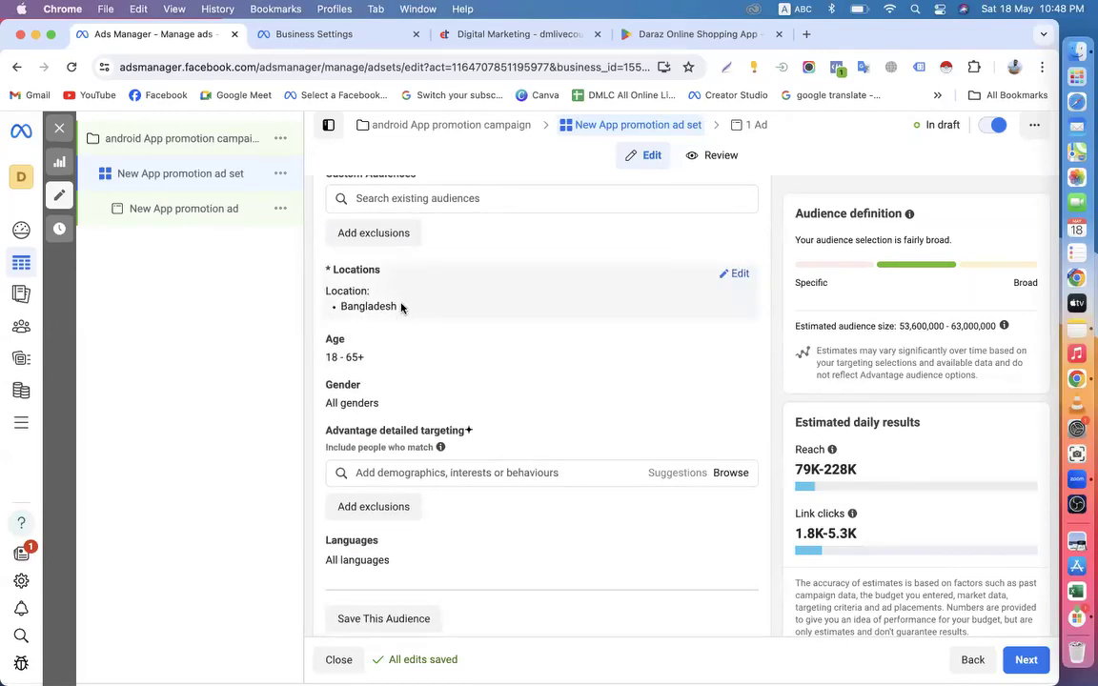
Go back over the ad set's app, budget and audience sections, highlighting the app store and app name fields
scroll(402, 307, "up", 10)
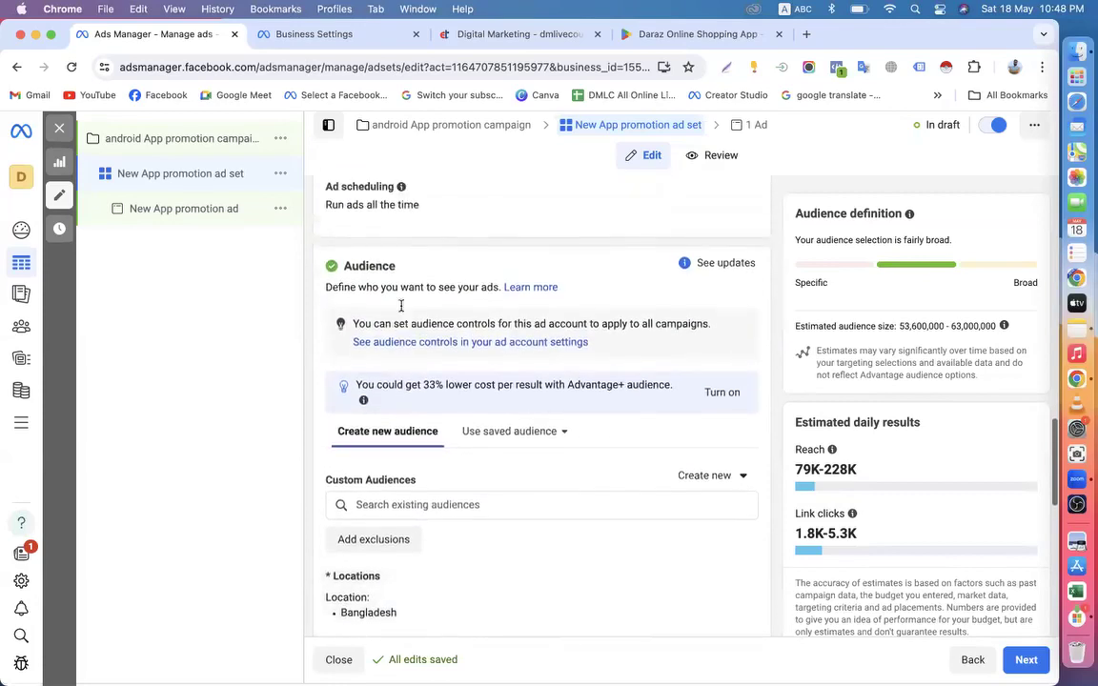
scroll(401, 311, "up", 10)
scroll(402, 311, "down", 2)
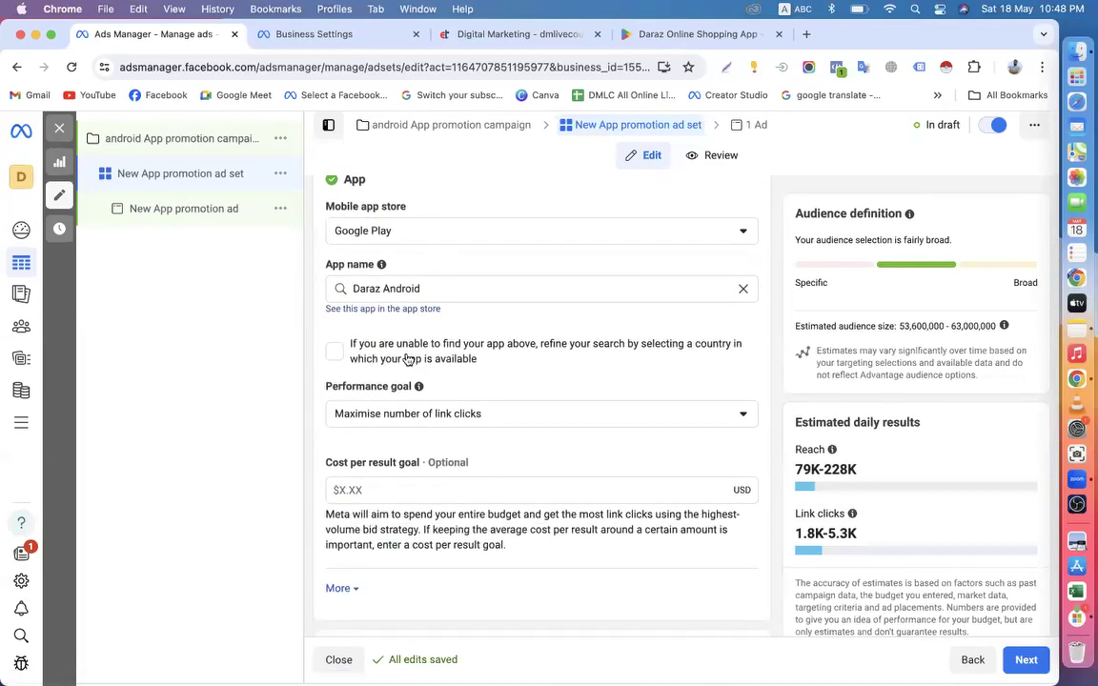
scroll(408, 359, "down", 10)
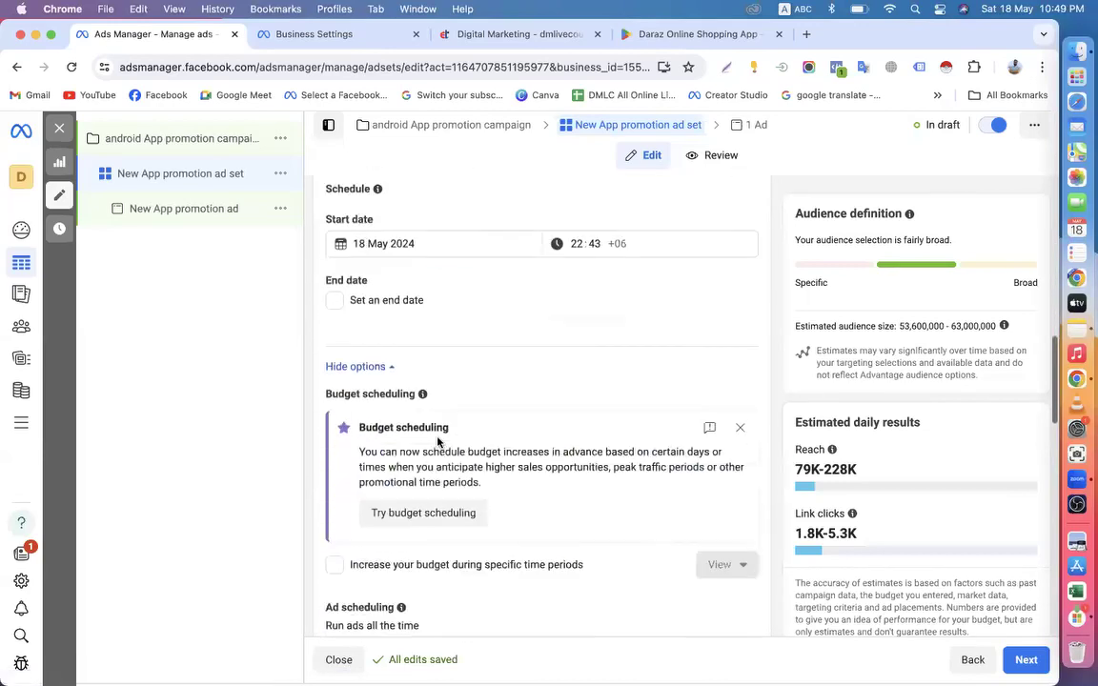
scroll(438, 442, "down", 5)
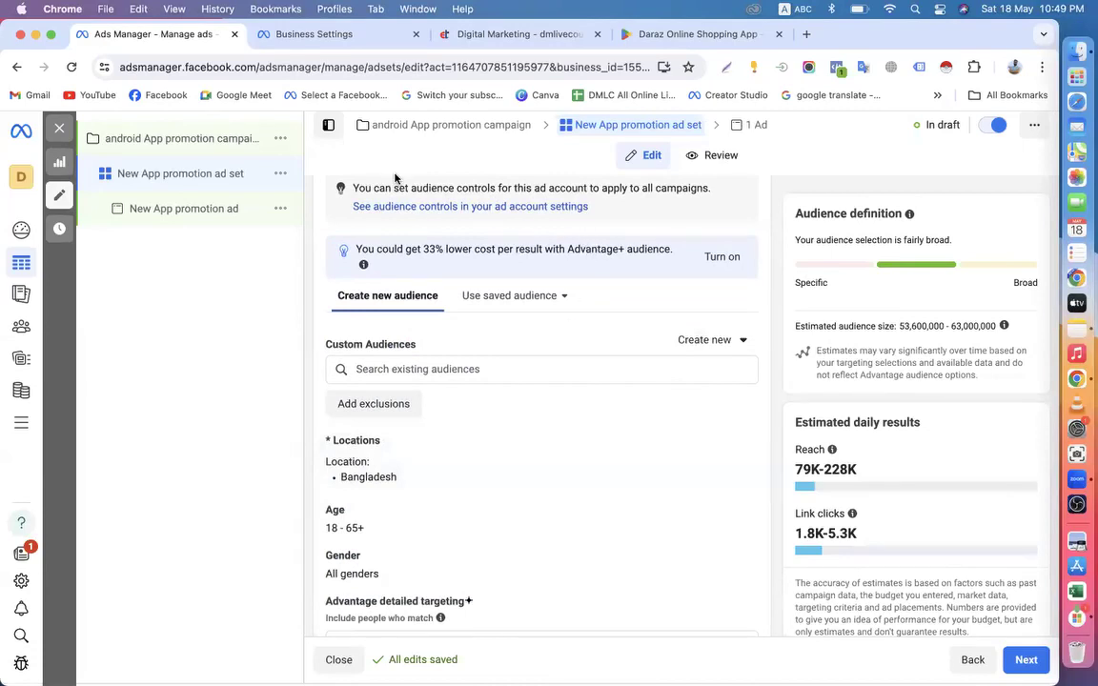
scroll(397, 474, "up", 1)
scroll(397, 474, "up", 8)
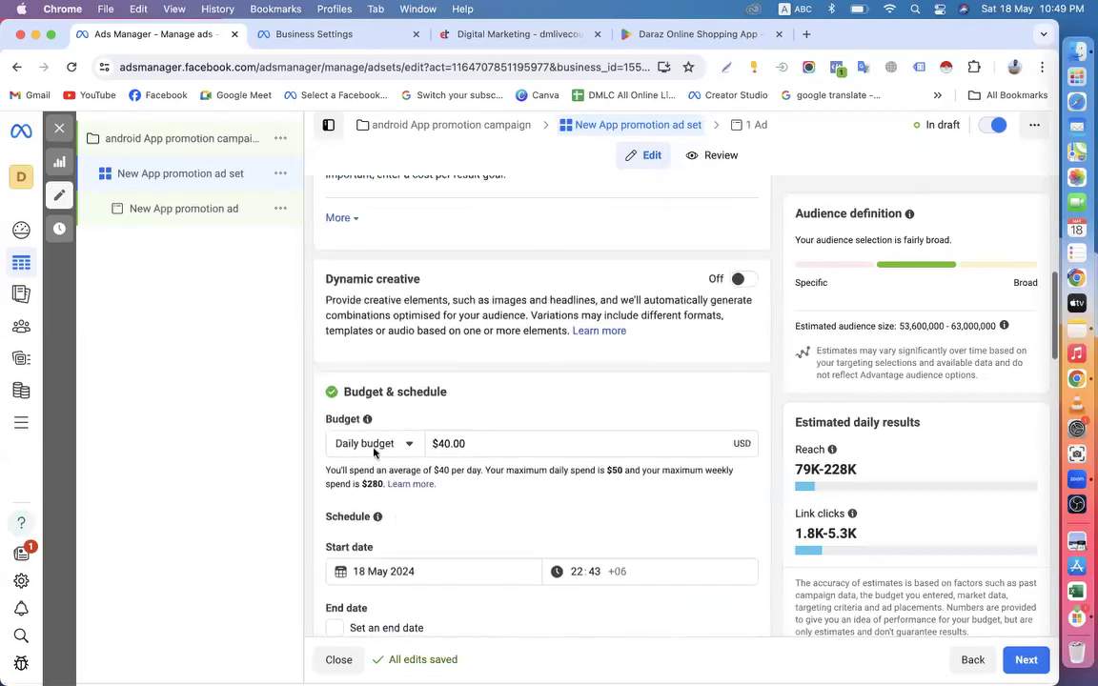
scroll(376, 494, "up", 10)
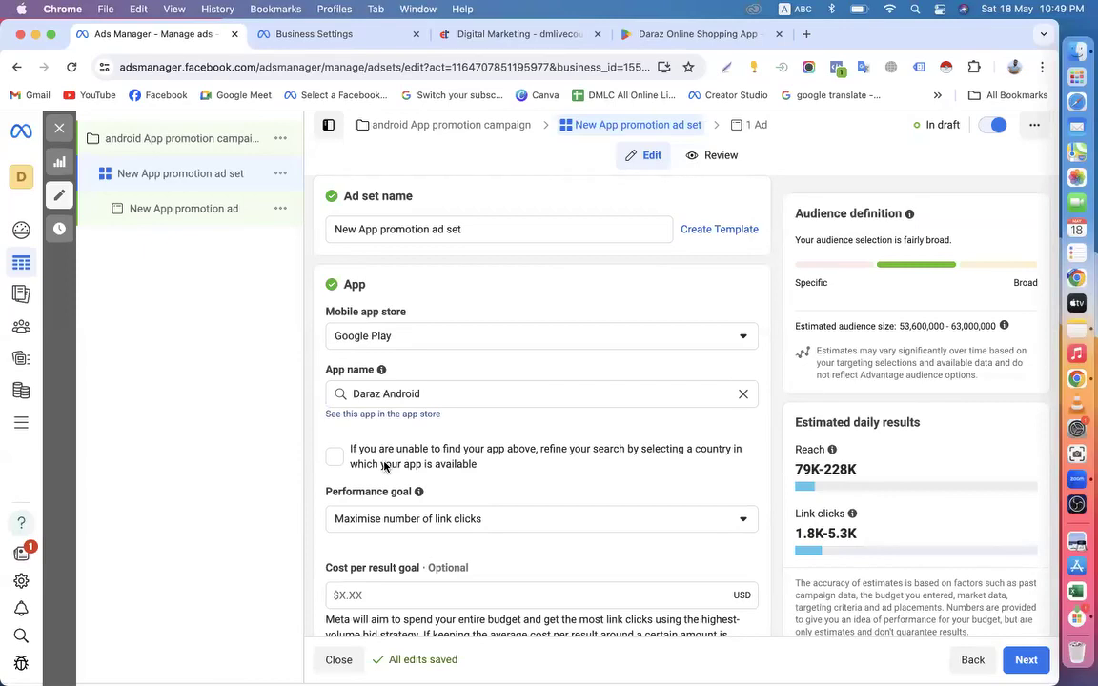
scroll(385, 467, "down", 3)
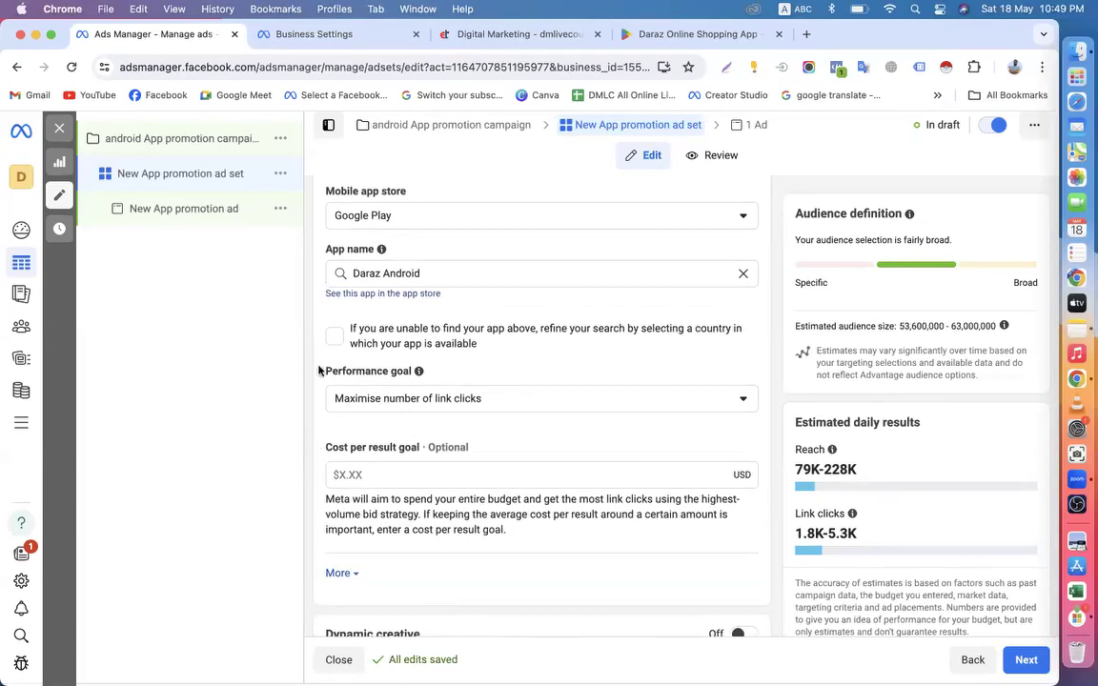
left_click_drag(320, 320, 291, 372)
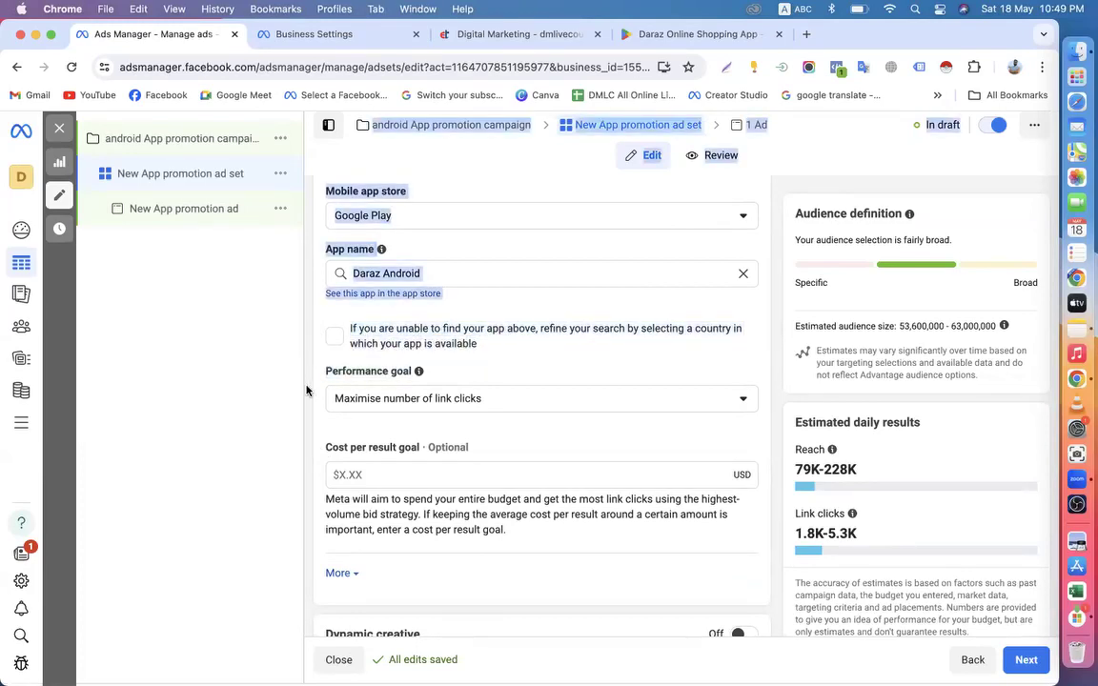
left_click(394, 383)
Set the maximum age of the ad set's audience to 46
scroll(361, 450, "down", 10)
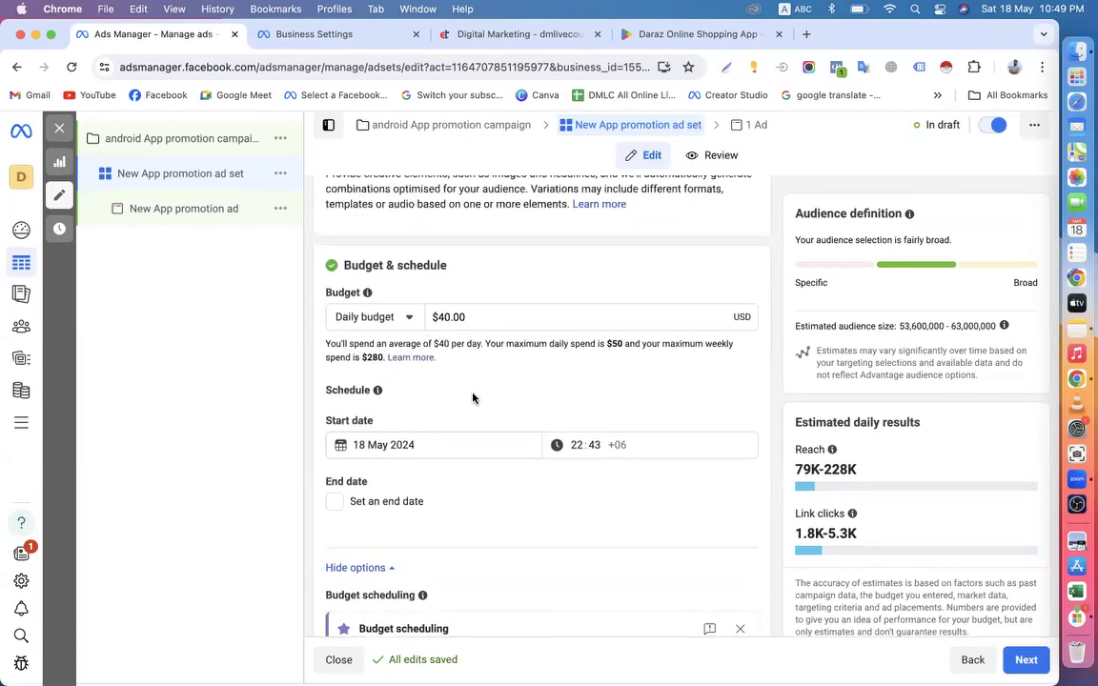
scroll(473, 398, "down", 8)
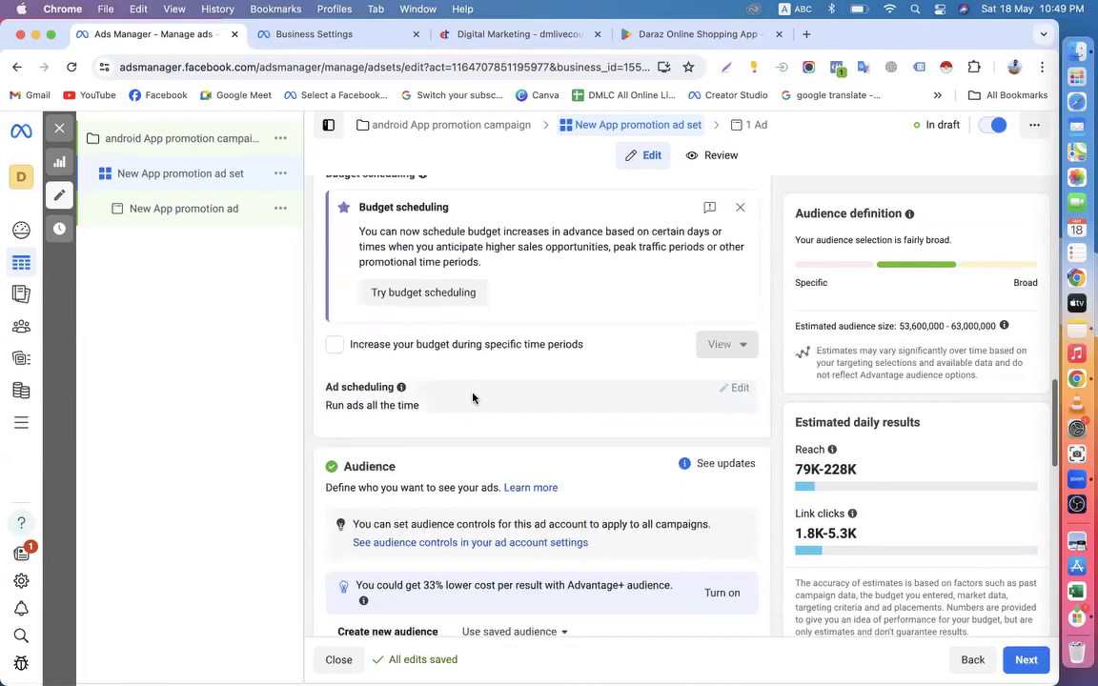
scroll(473, 398, "down", 2)
scroll(473, 399, "down", 8)
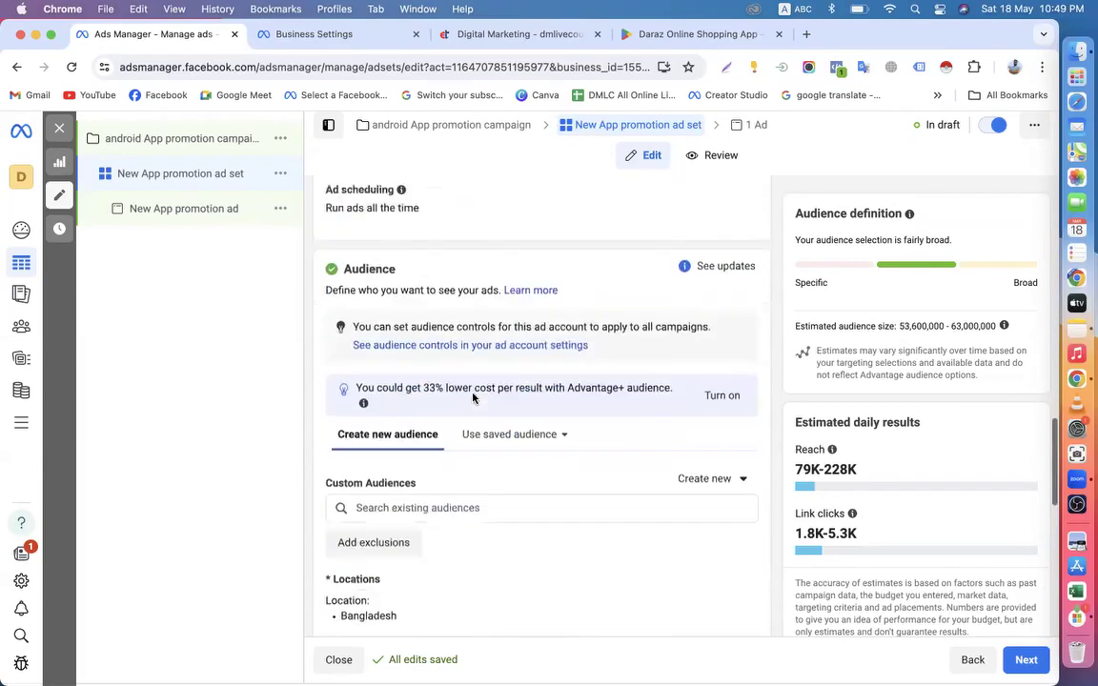
scroll(465, 432, "down", 3)
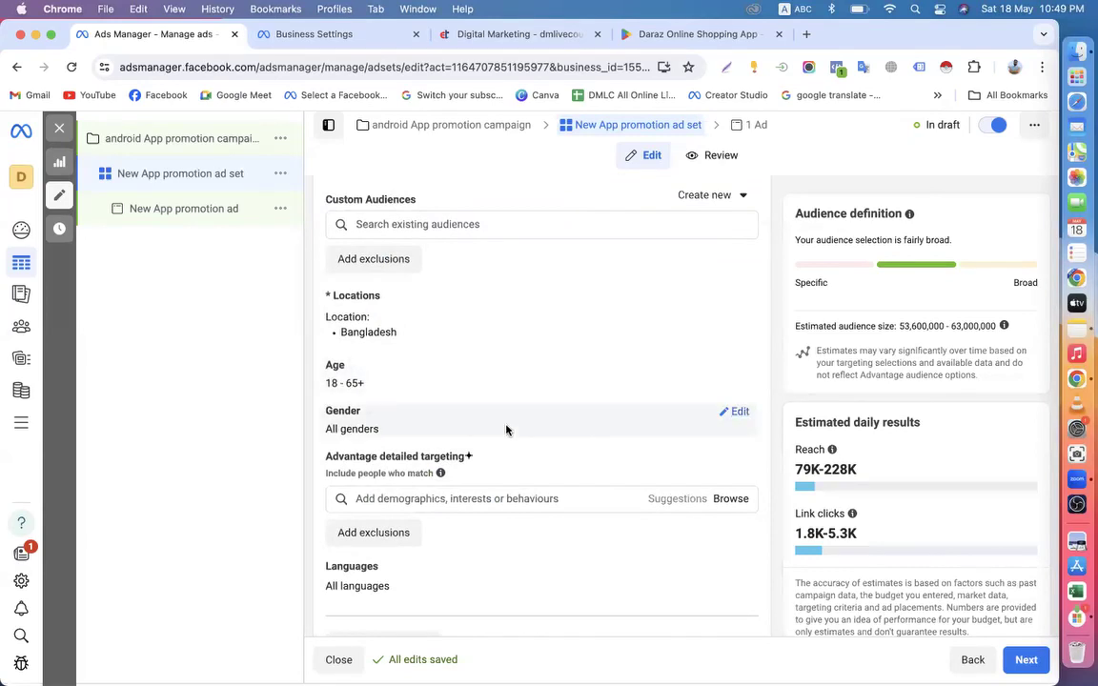
left_click(734, 366)
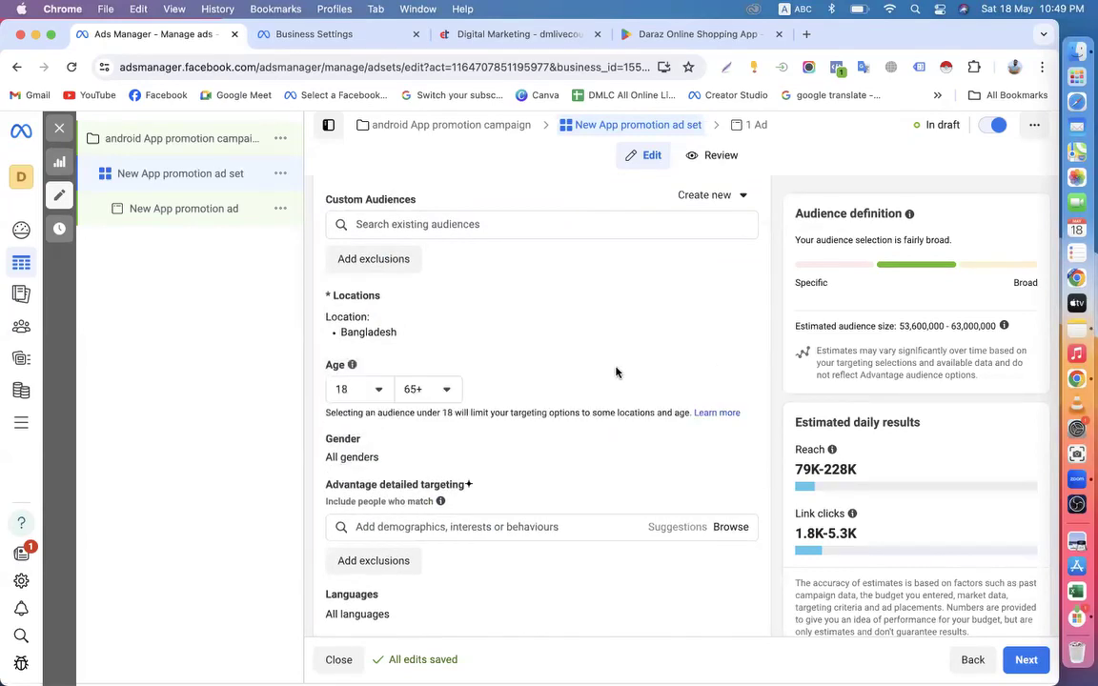
left_click(437, 389)
scroll(451, 501, "up", 5)
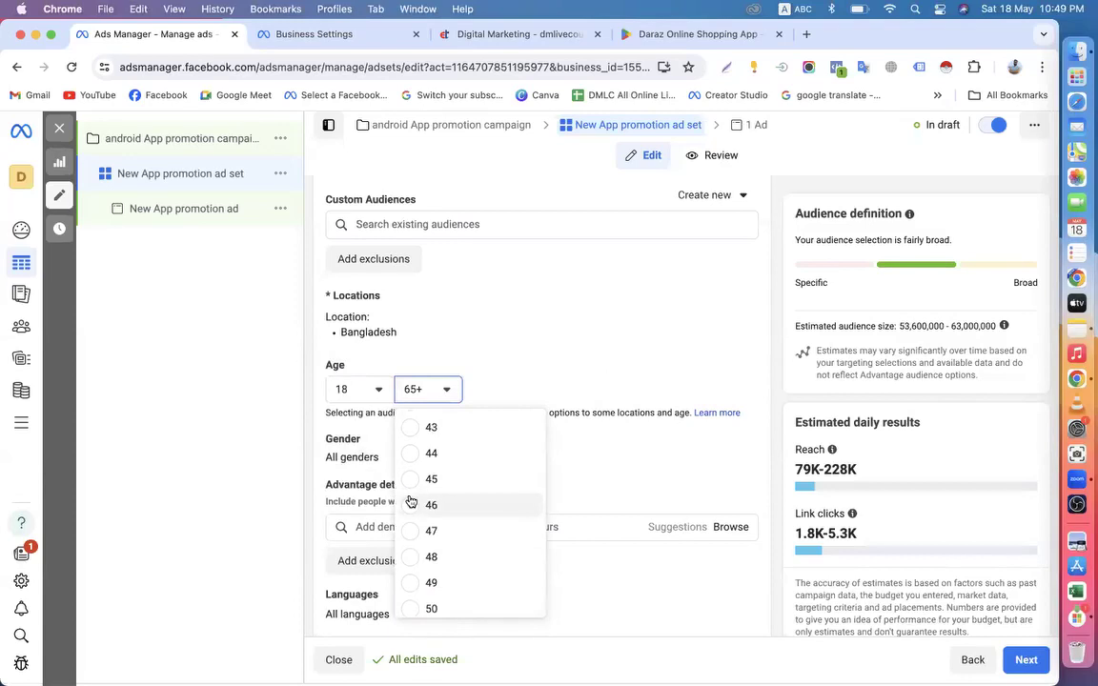
left_click(412, 504)
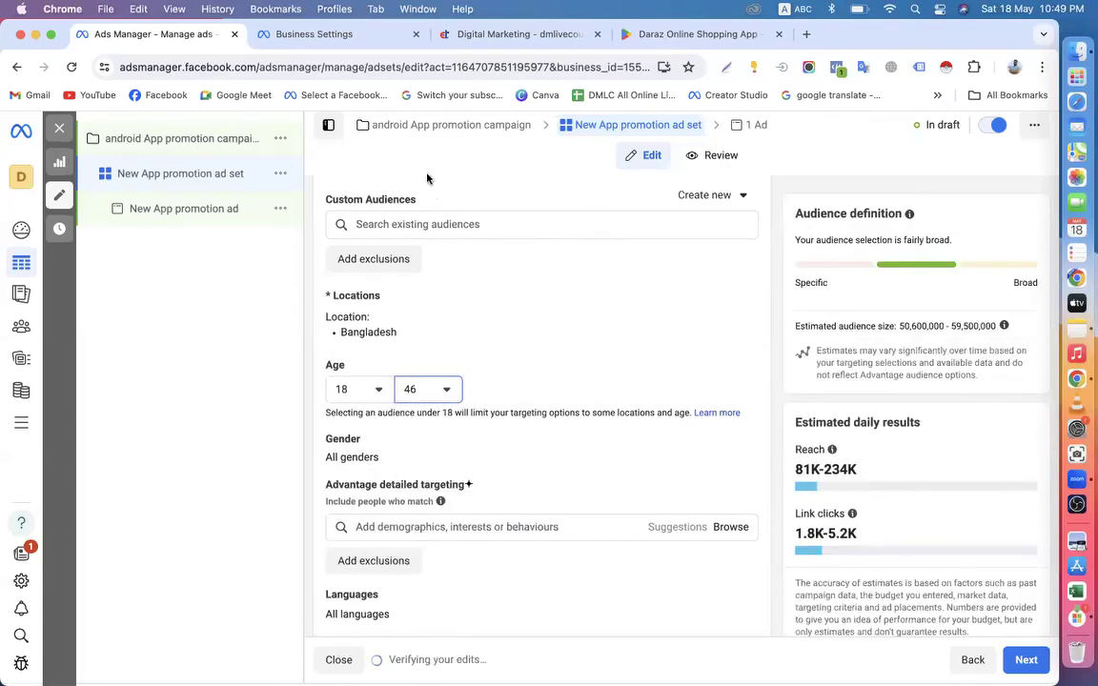
Search the detailed targeting for "online" and add the interest Online shopping (retail)
scroll(409, 395, "down", 2)
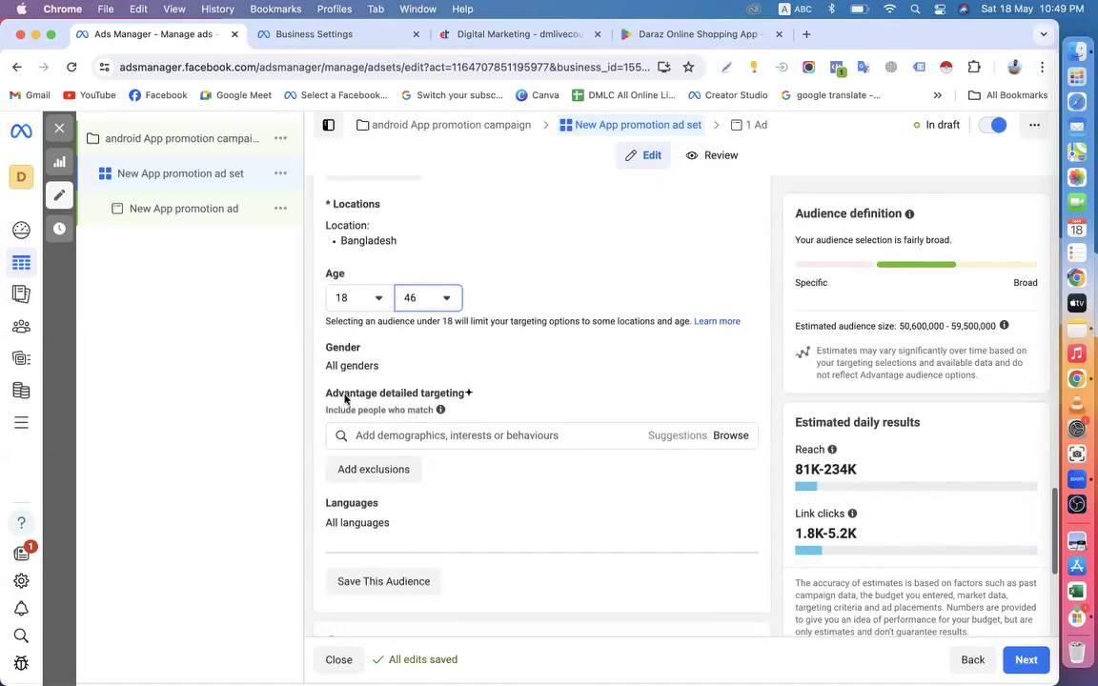
left_click(379, 434)
type("online")
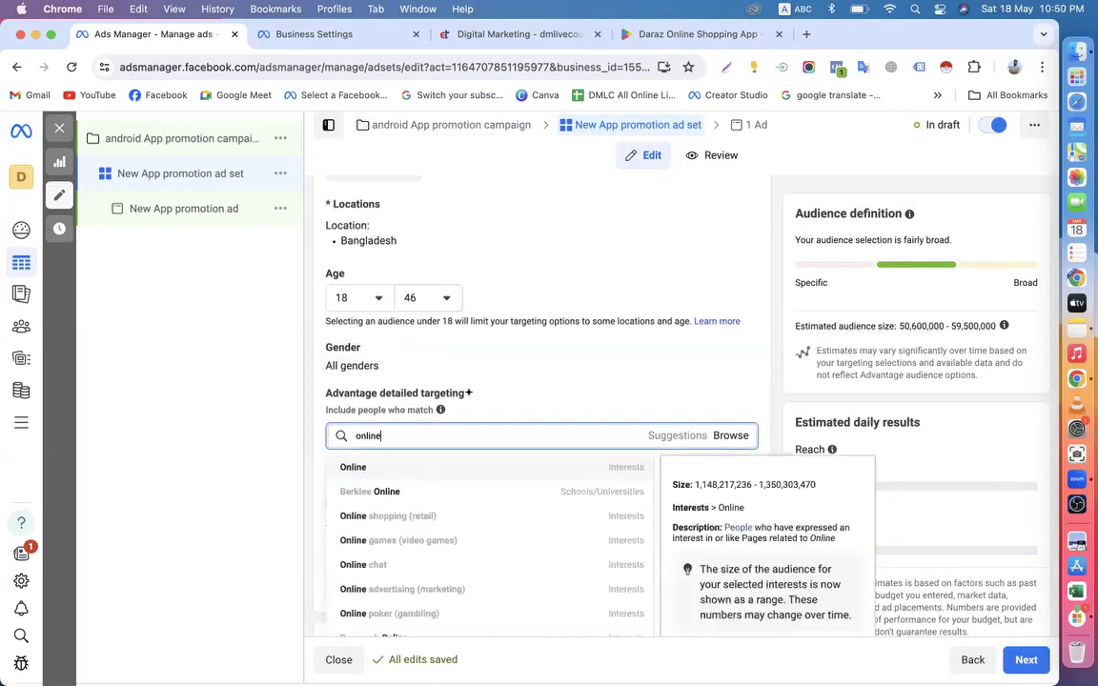
left_click(397, 521)
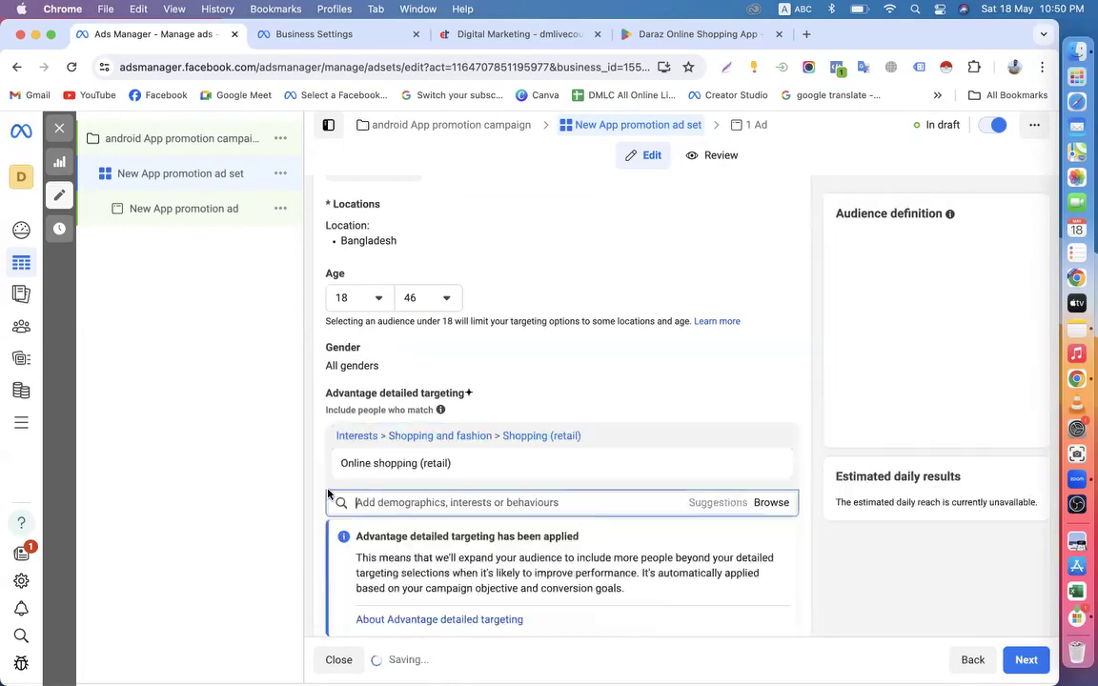
Switch the ad set to manual placements, exclude Instagram from the platforms, and continue to the ad level
scroll(314, 468, "down", 5)
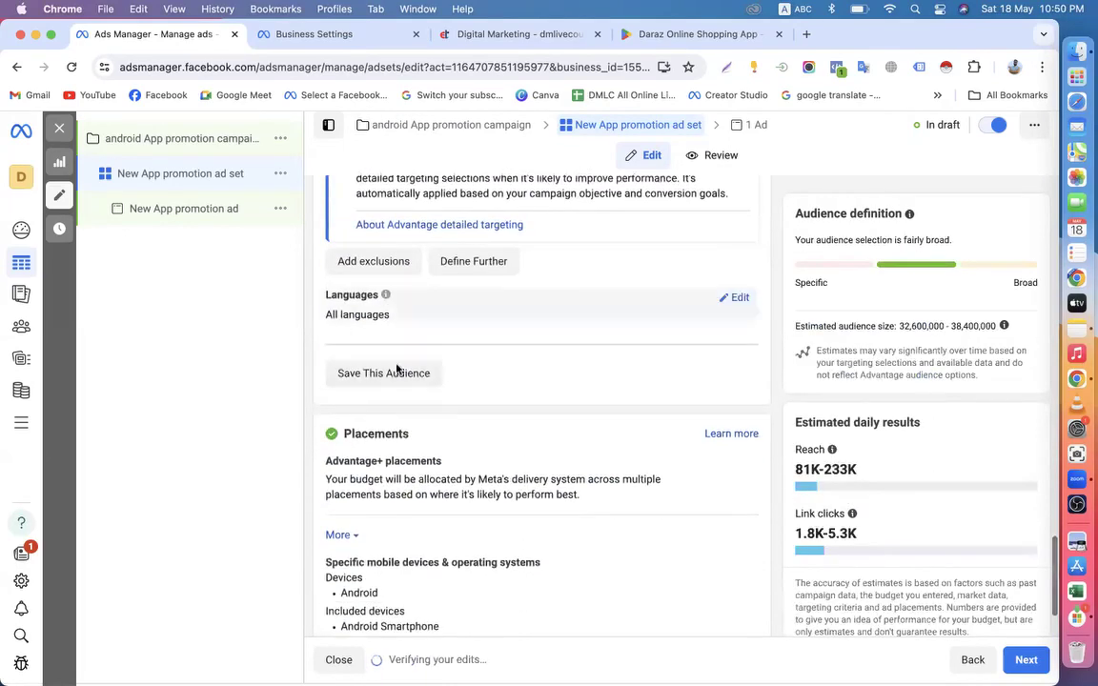
scroll(558, 369, "down", 2)
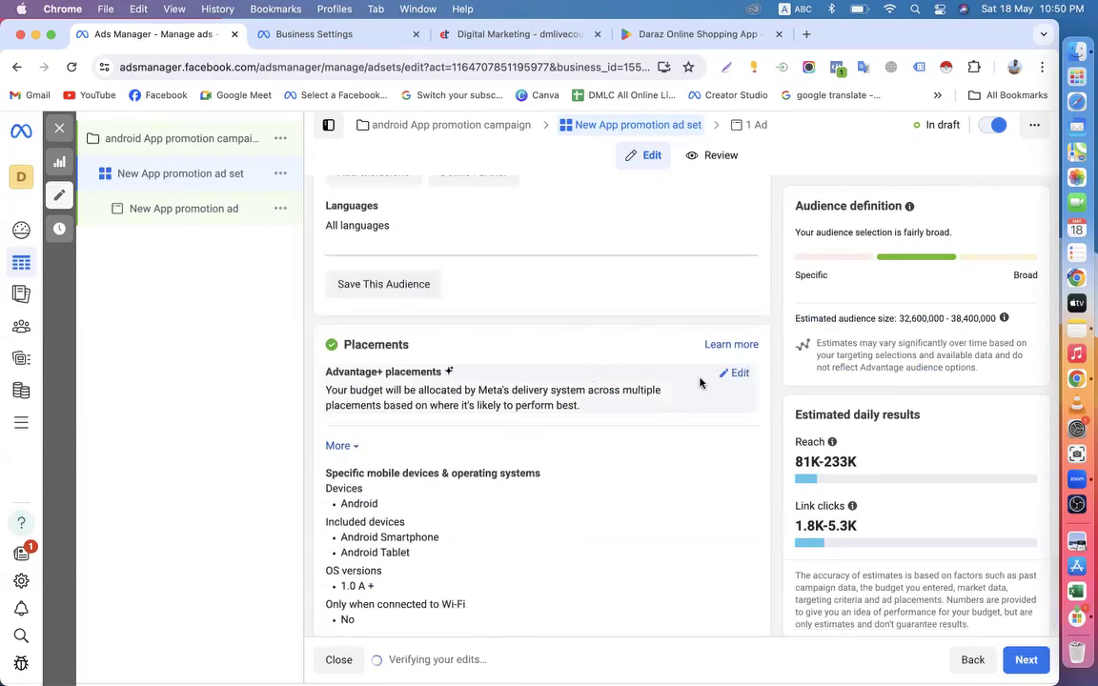
left_click(740, 375)
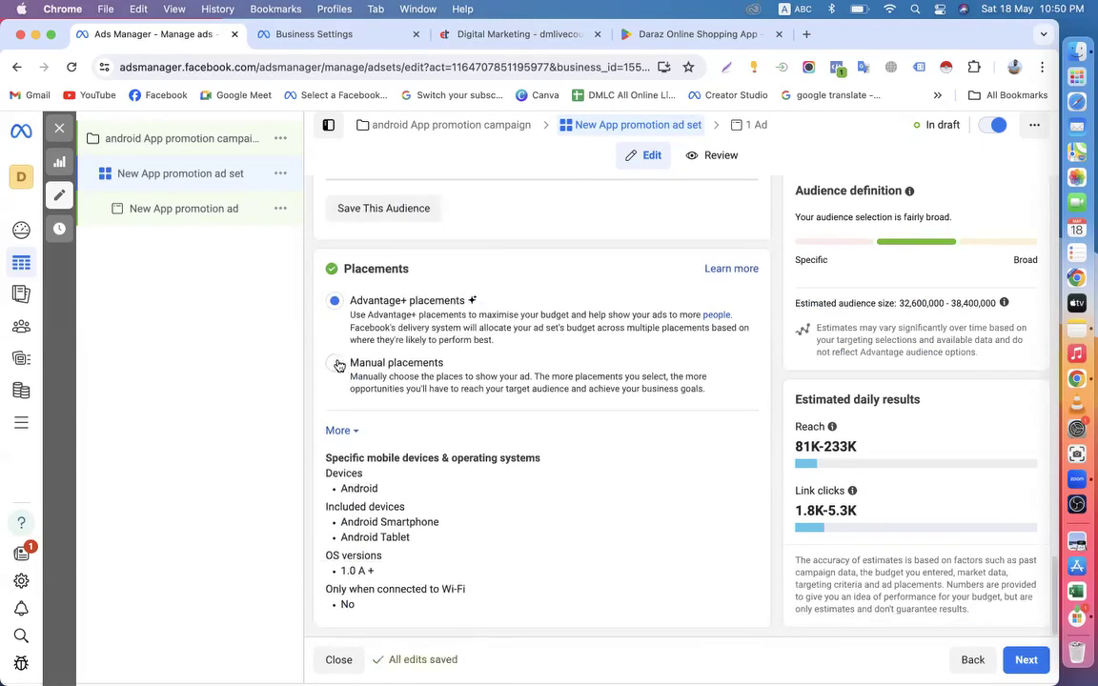
left_click(336, 360)
left_click(488, 359)
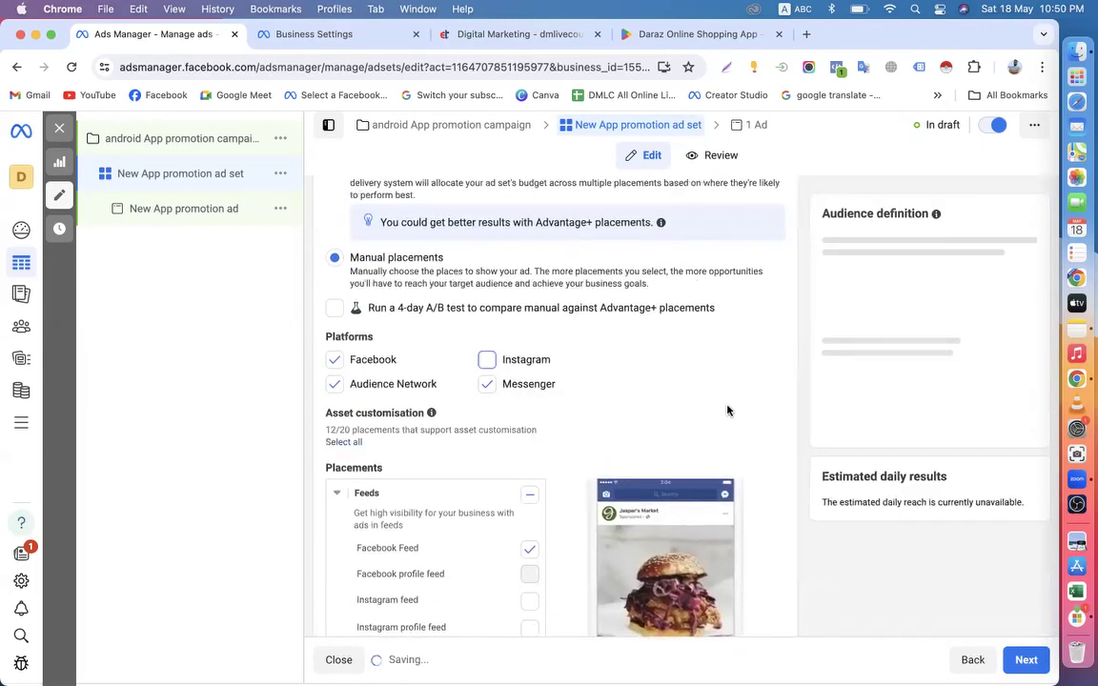
scroll(728, 409, "down", 5)
scroll(728, 409, "down", 5)
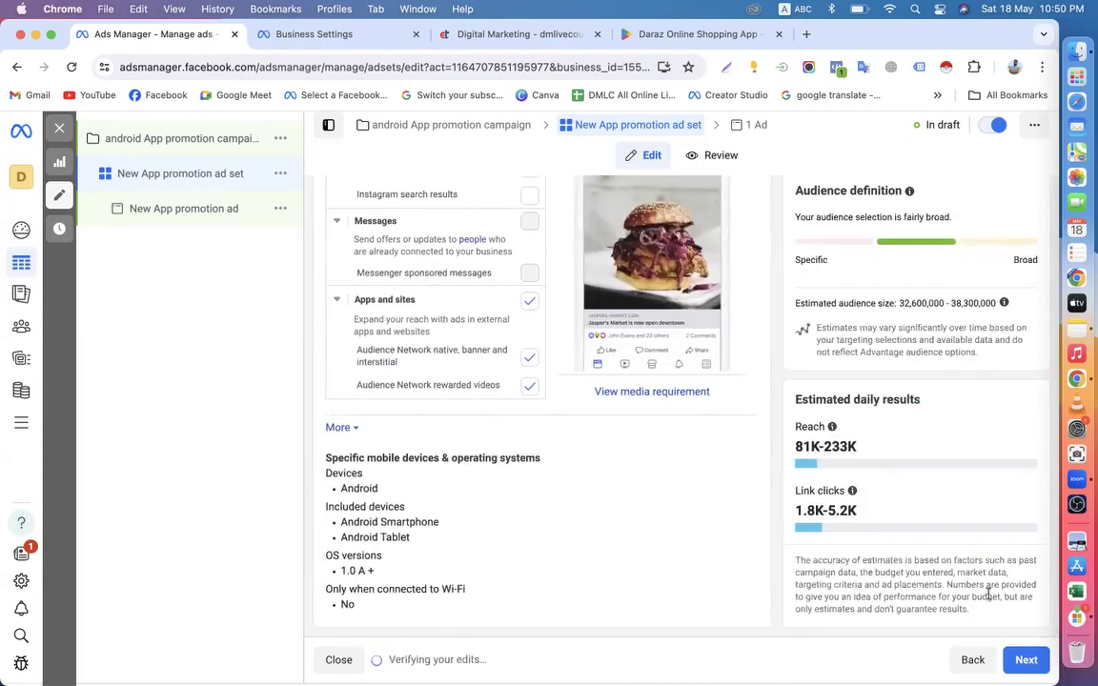
left_click(1025, 661)
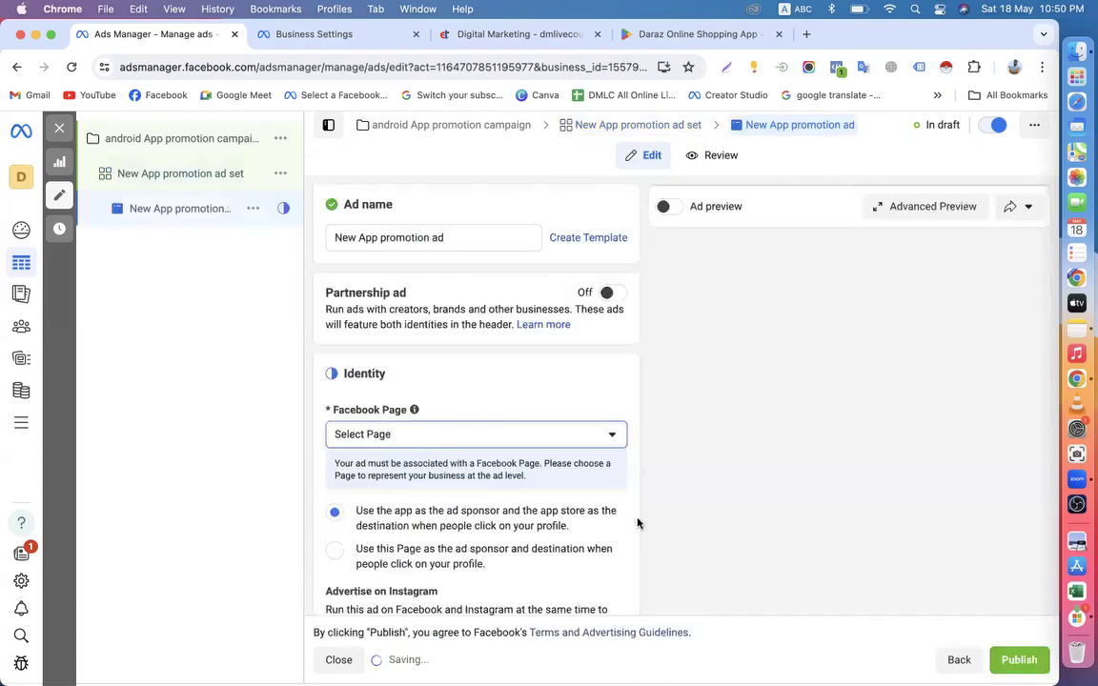
left_click(407, 435)
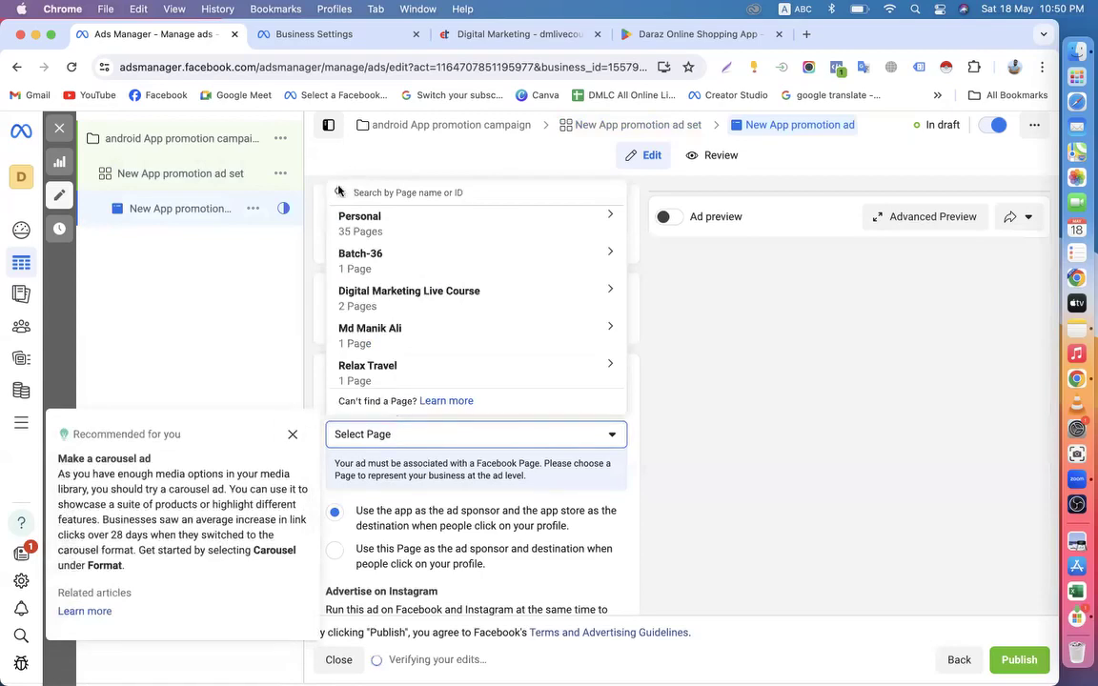
type("ab")
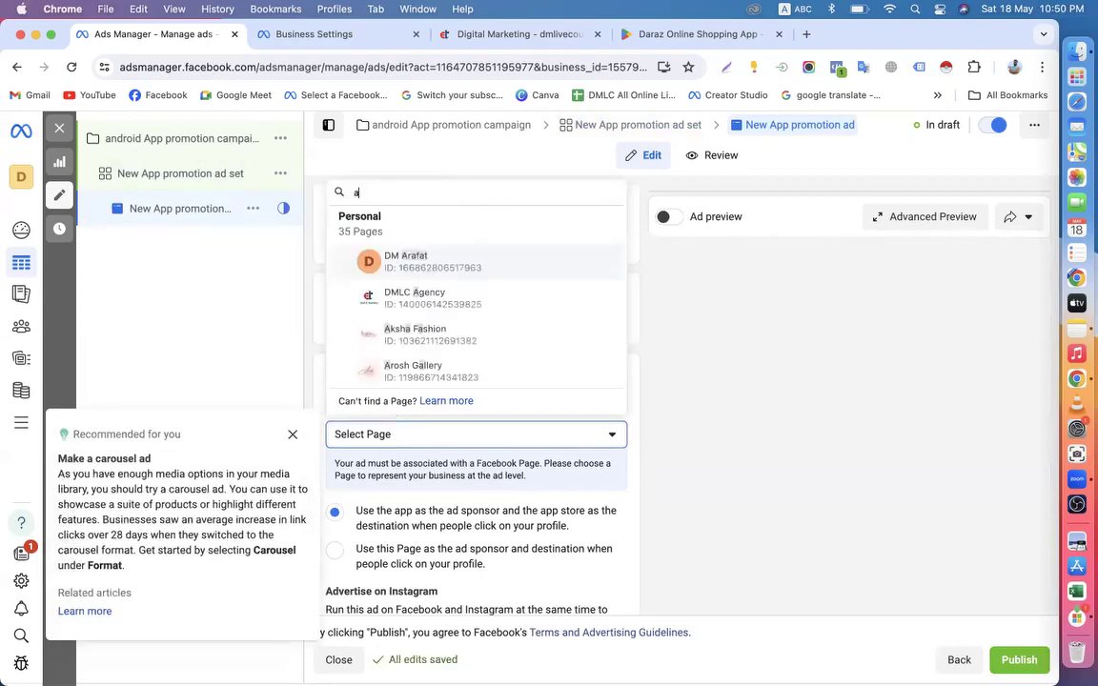
left_click(399, 532)
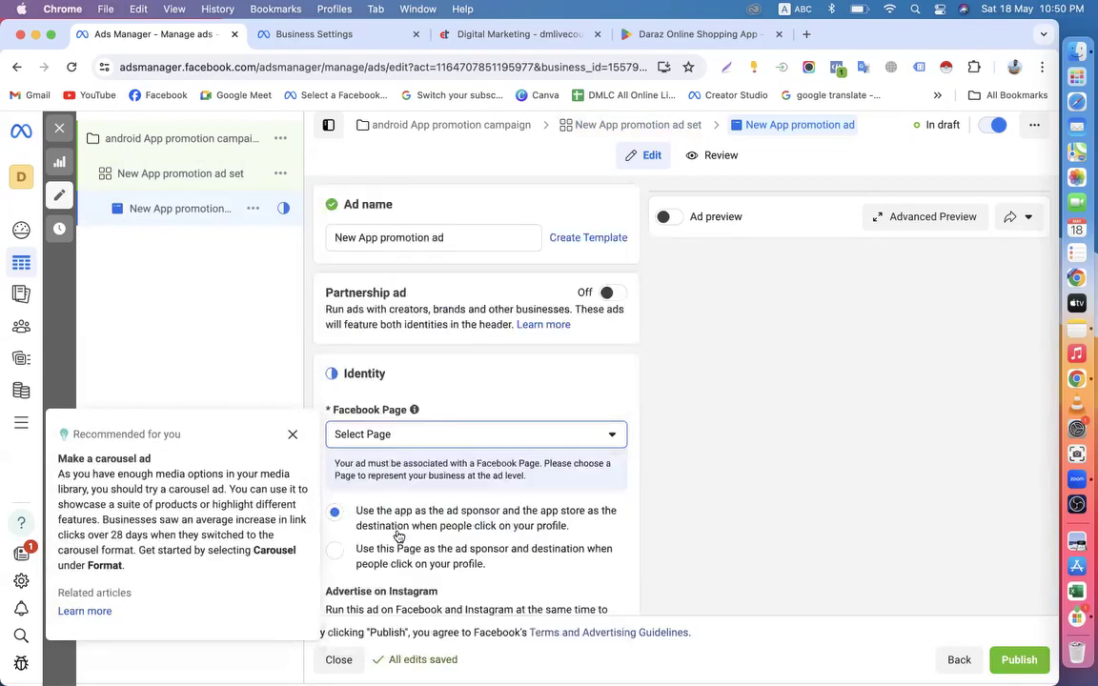
Search the Facebook Pages for "ab" and assign the first matching Page as the ad's identity
left_click(397, 435)
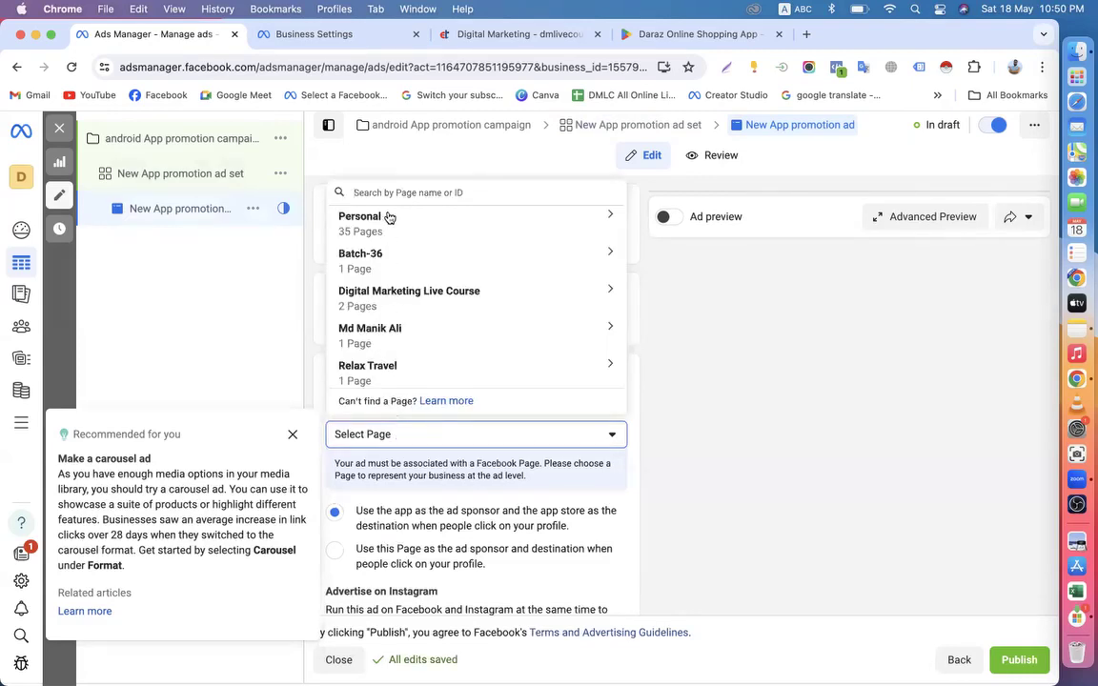
type("ab")
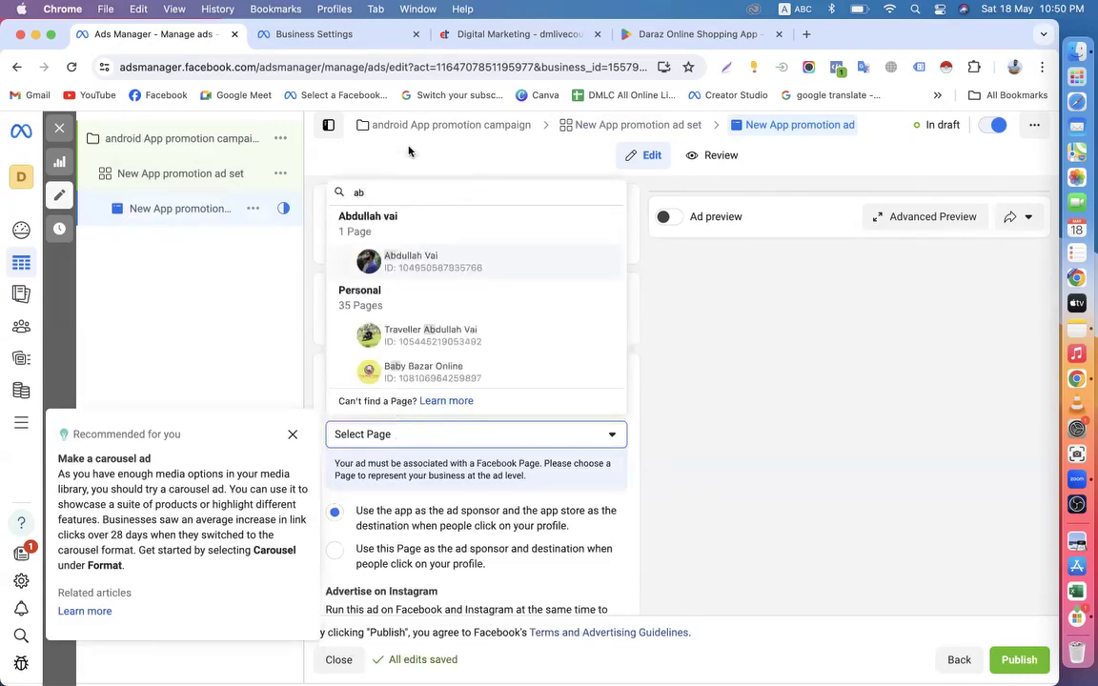
left_click(410, 265)
Dismiss the carousel and info label recommendations and the multiple-apps warning in the Identity section
scroll(333, 383, "down", 3)
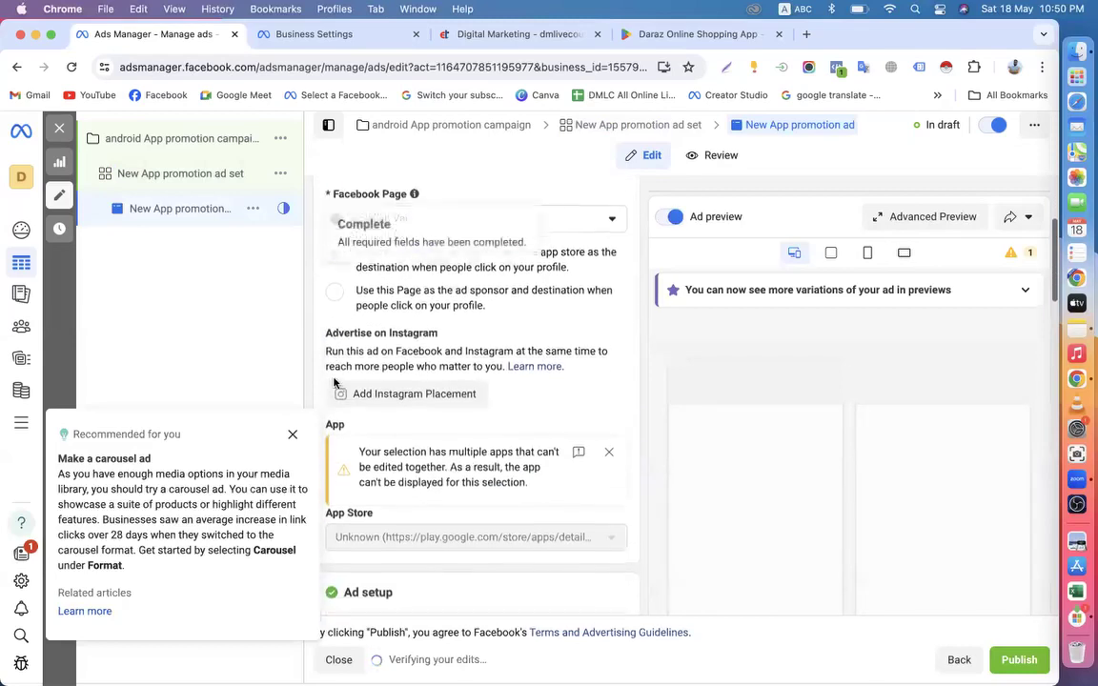
left_click(293, 435)
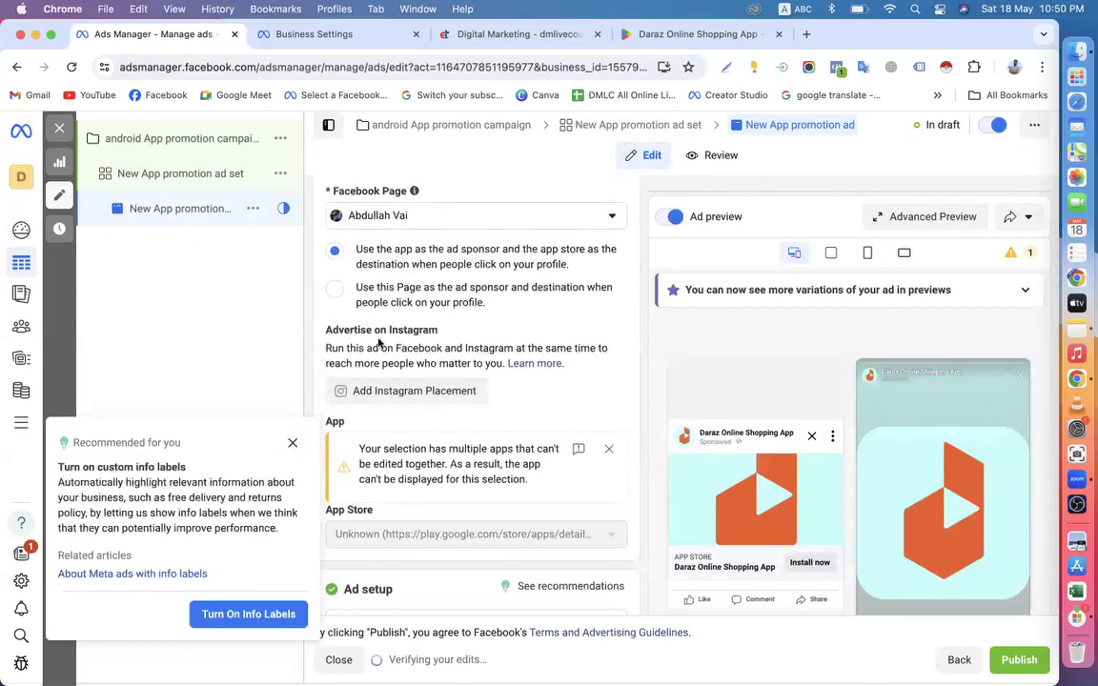
left_click(292, 443)
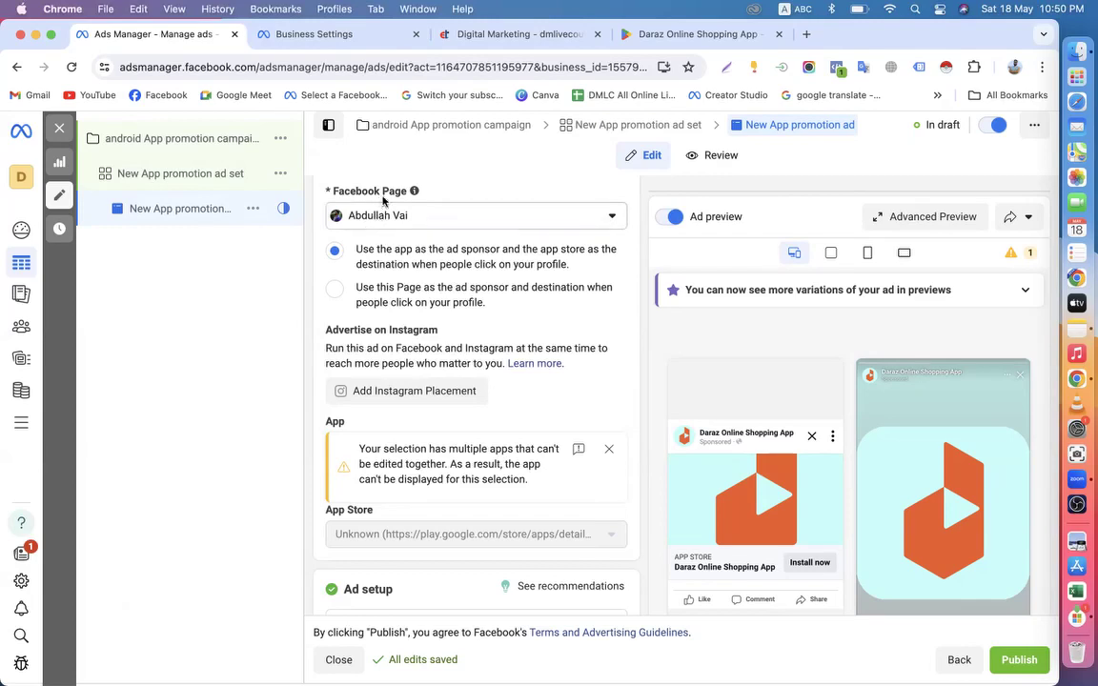
scroll(547, 311, "down", 2)
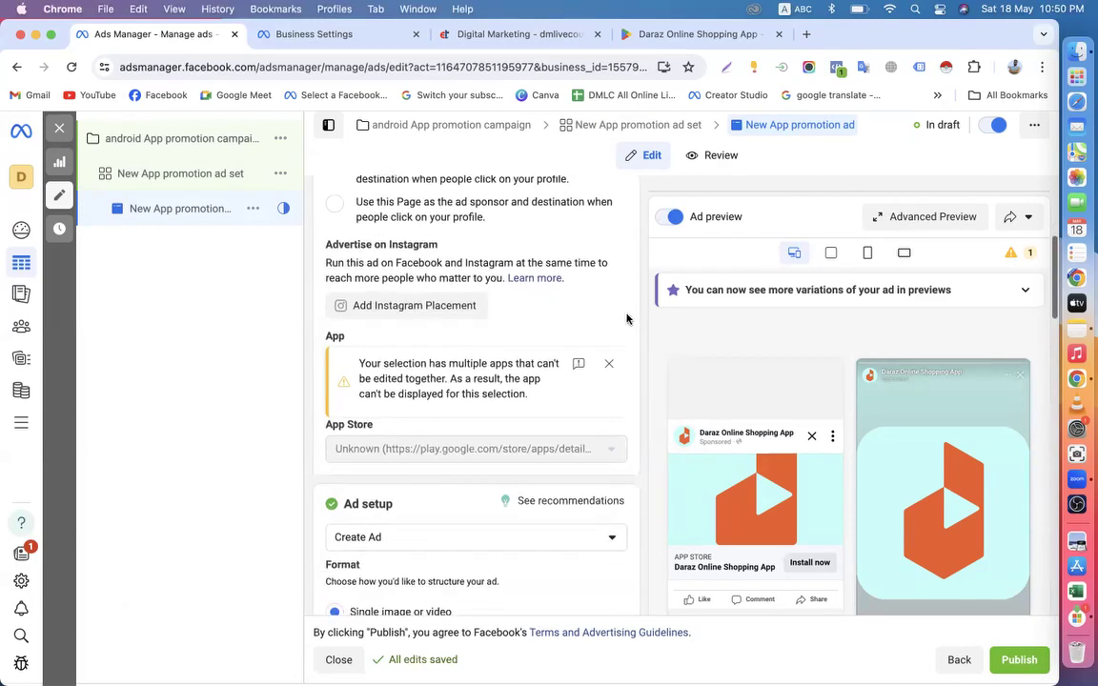
left_click(610, 364)
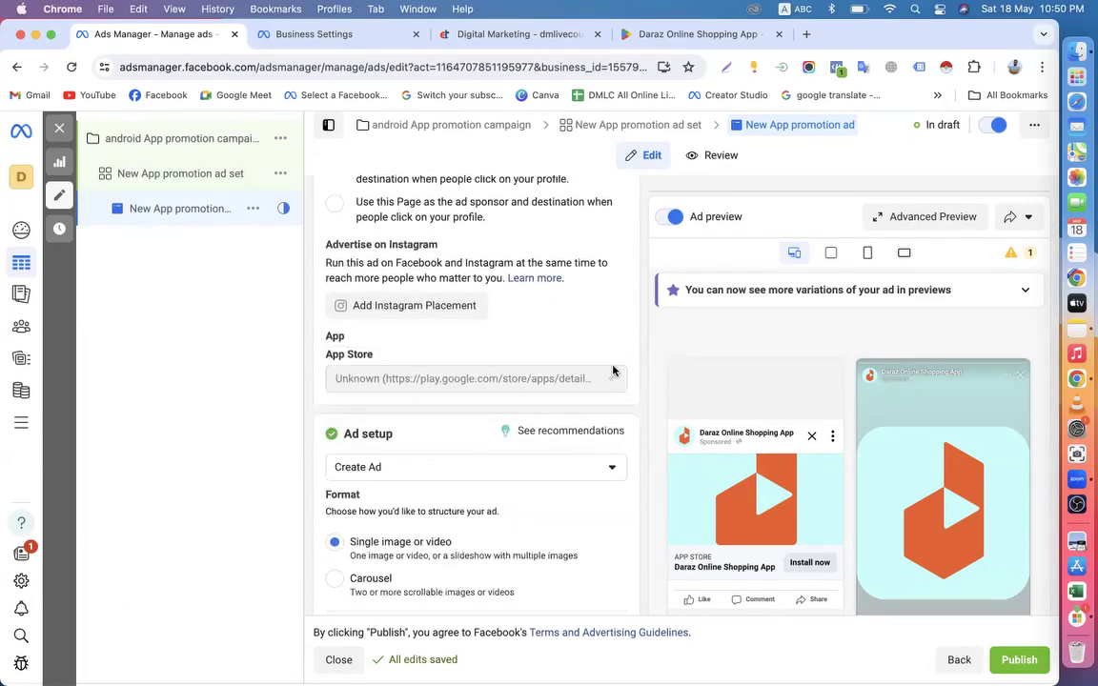
Review the ad's identity and ad setup sections, including the format choices and the alternatives to Create Ad
scroll(544, 340, "up", 2)
scroll(624, 385, "down", 1)
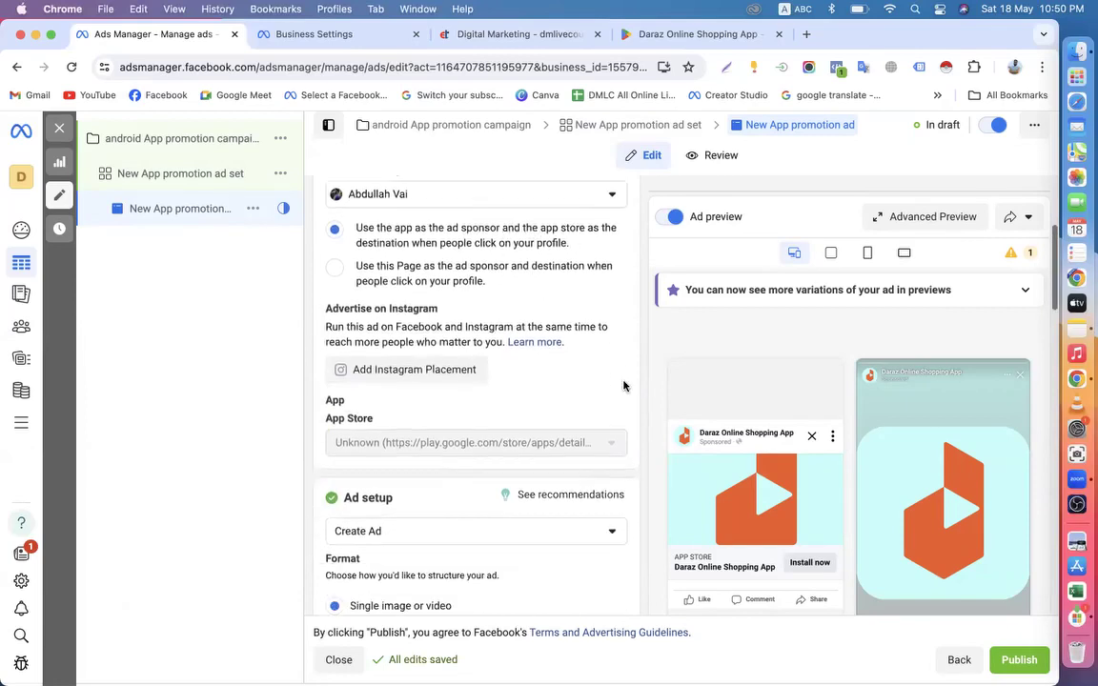
scroll(625, 385, "down", 5)
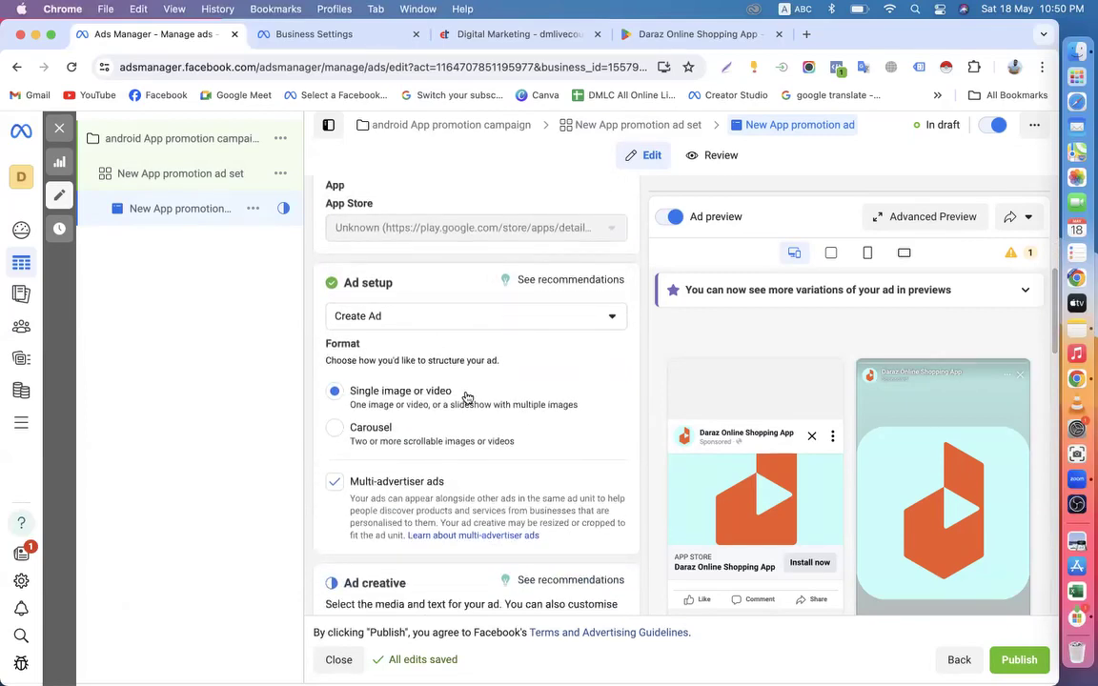
scroll(467, 398, "down", 2)
scroll(688, 466, "down", 4)
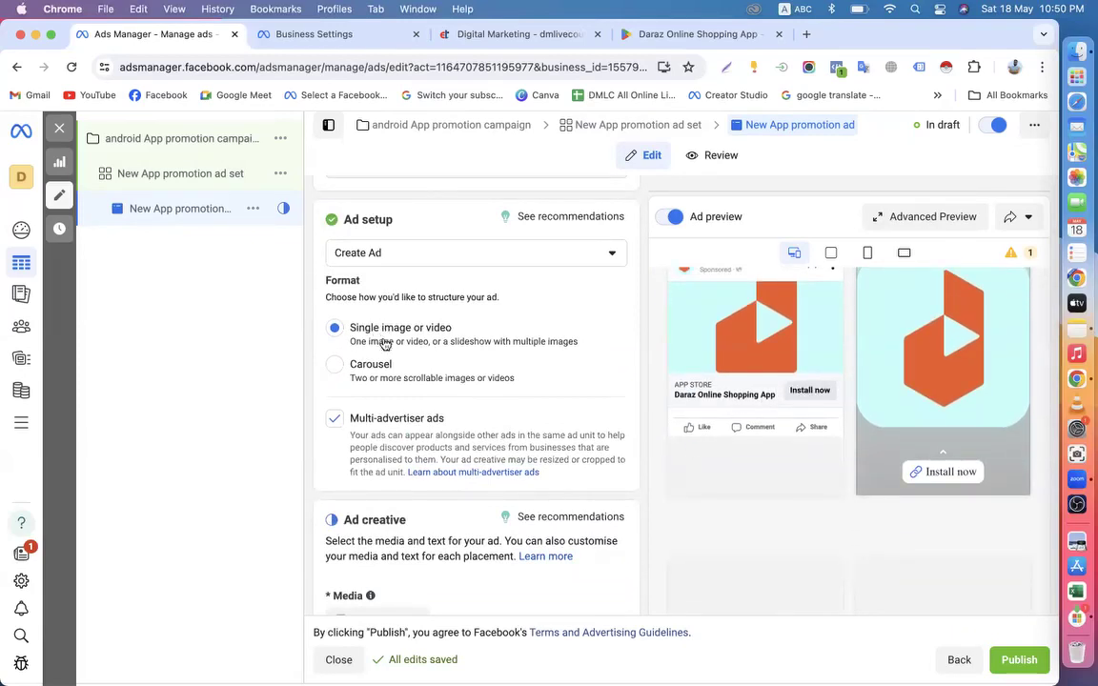
left_click(403, 257)
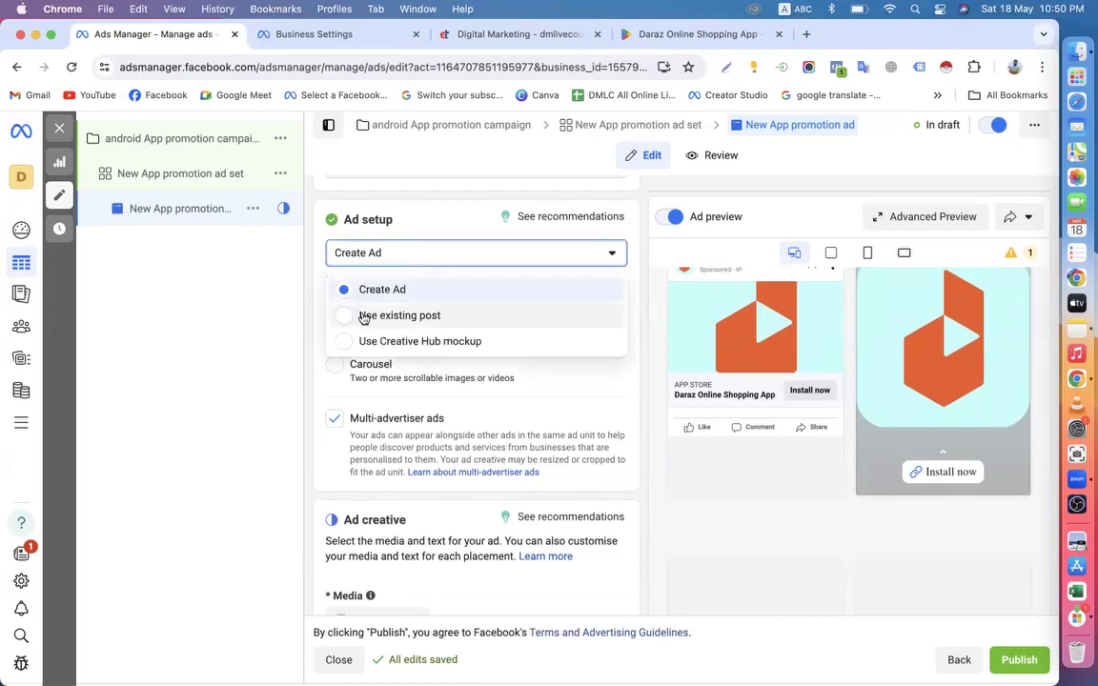
left_click(636, 405)
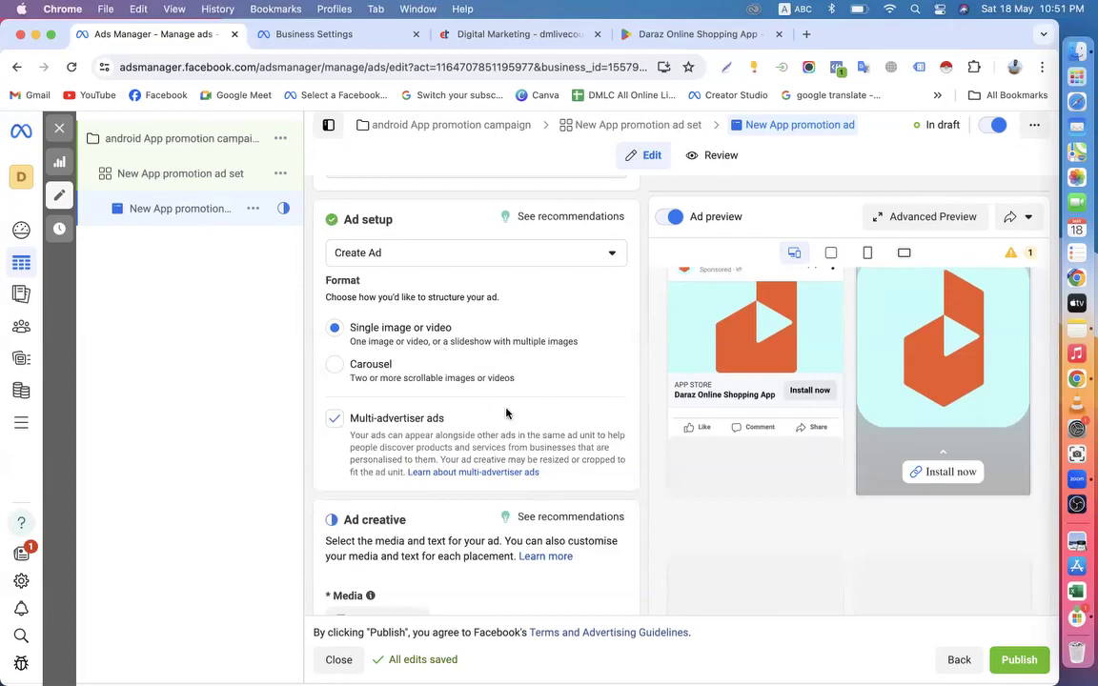
Add the 2048 × 1152 account image as the ad's media, accepting the suggested crops and all optimisations
scroll(506, 413, "down", 3)
left_click(398, 446)
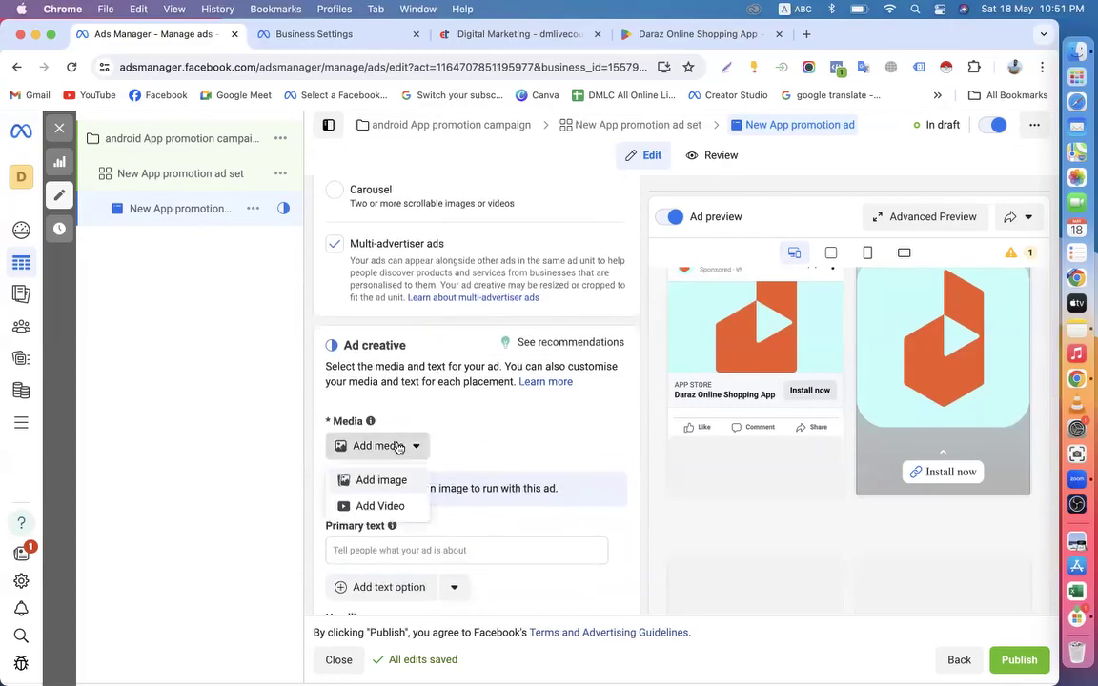
left_click(381, 482)
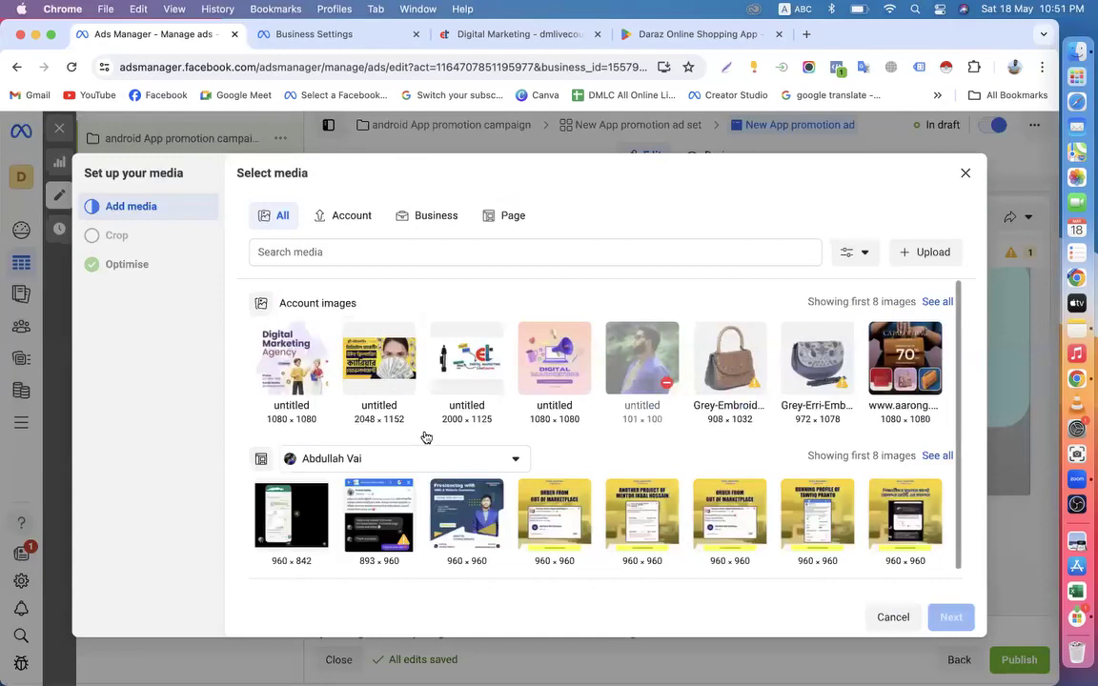
left_click(389, 401)
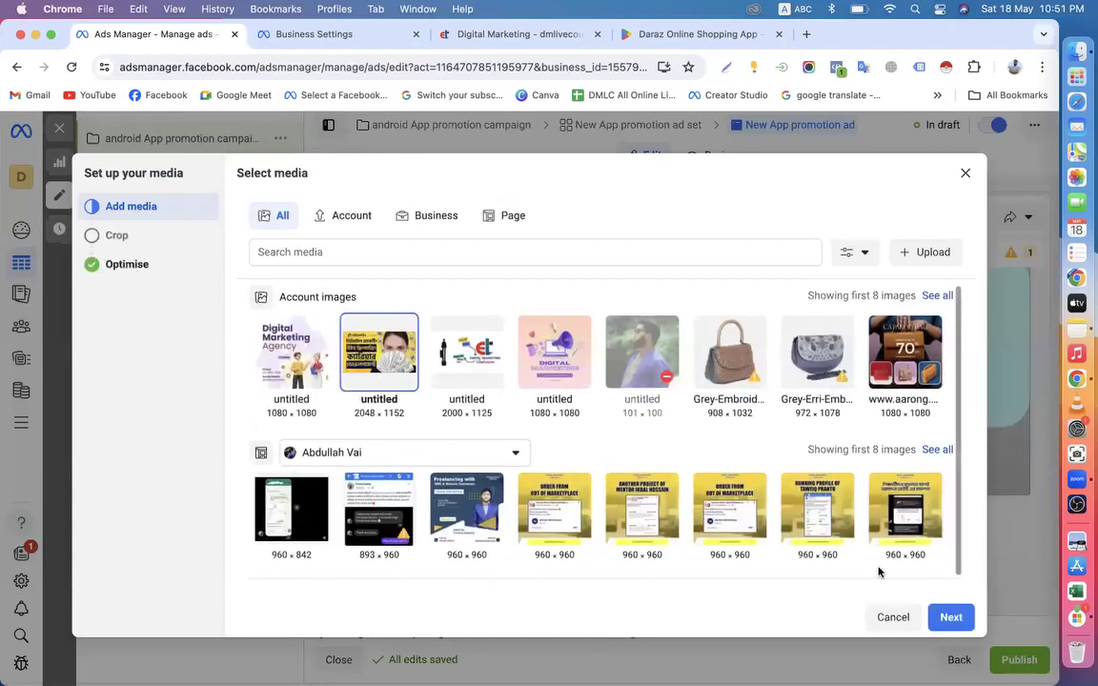
left_click(958, 617)
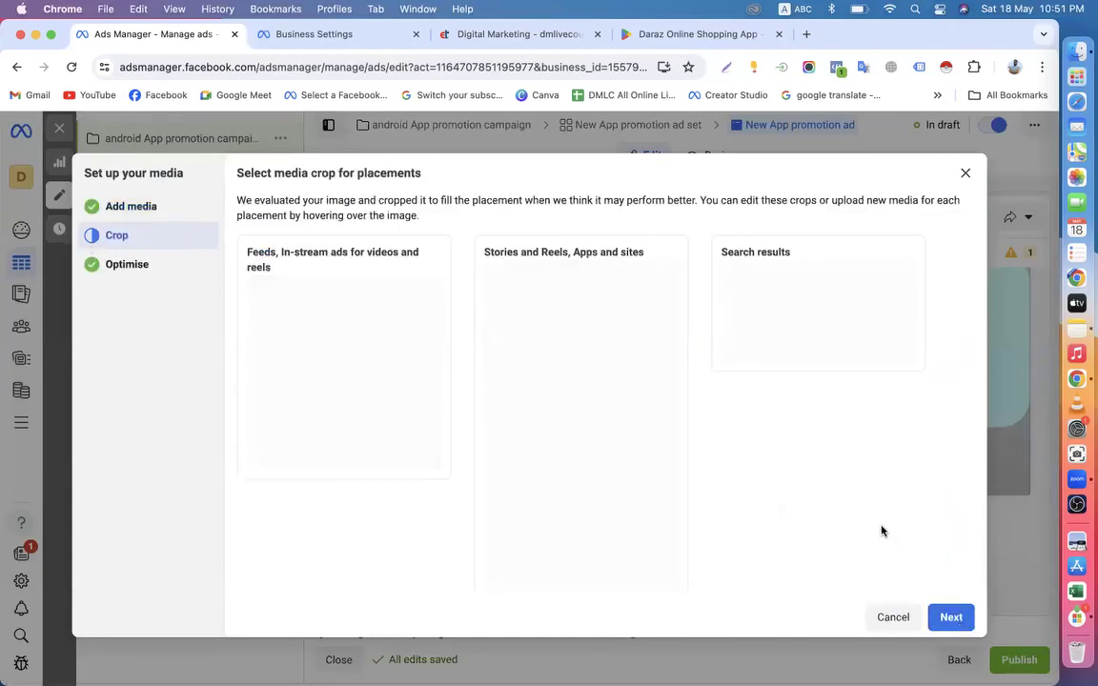
left_click(951, 616)
scroll(605, 473, "down", 3)
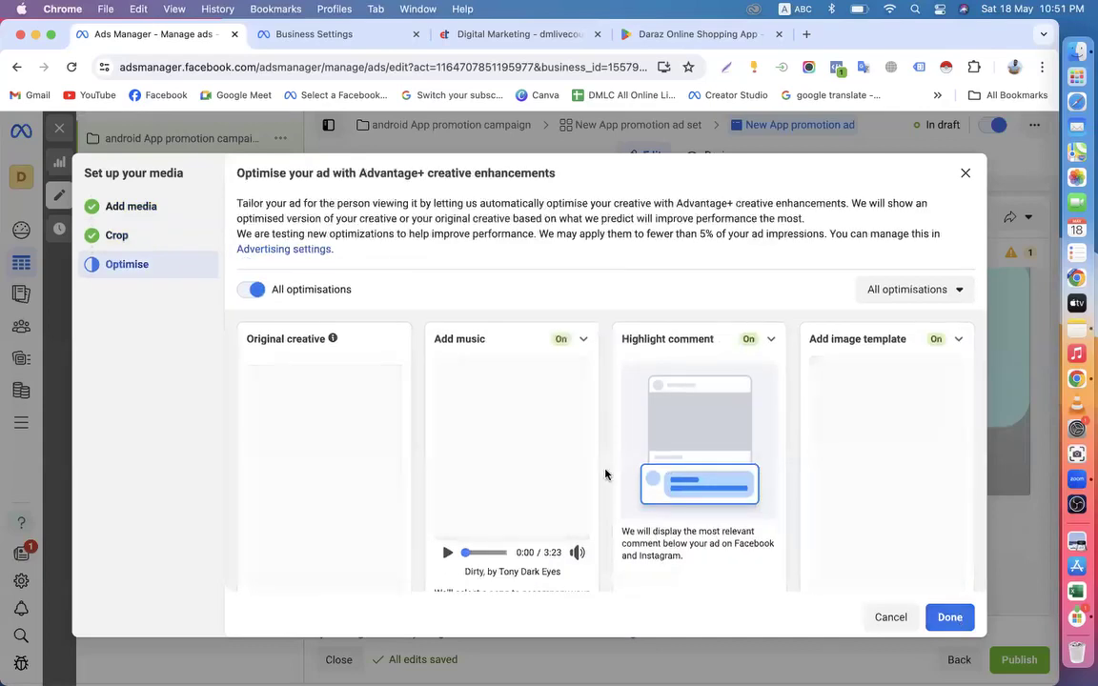
left_click(950, 617)
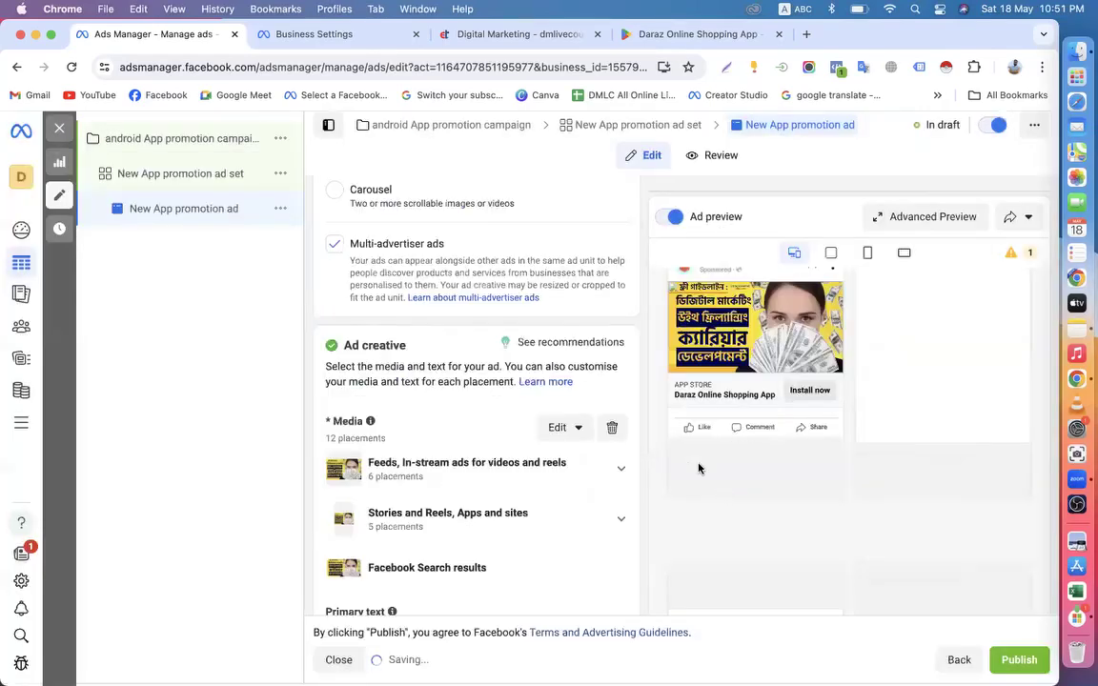
Set the ad's headline to "Earn Money Online"
scroll(477, 471, "down", 5)
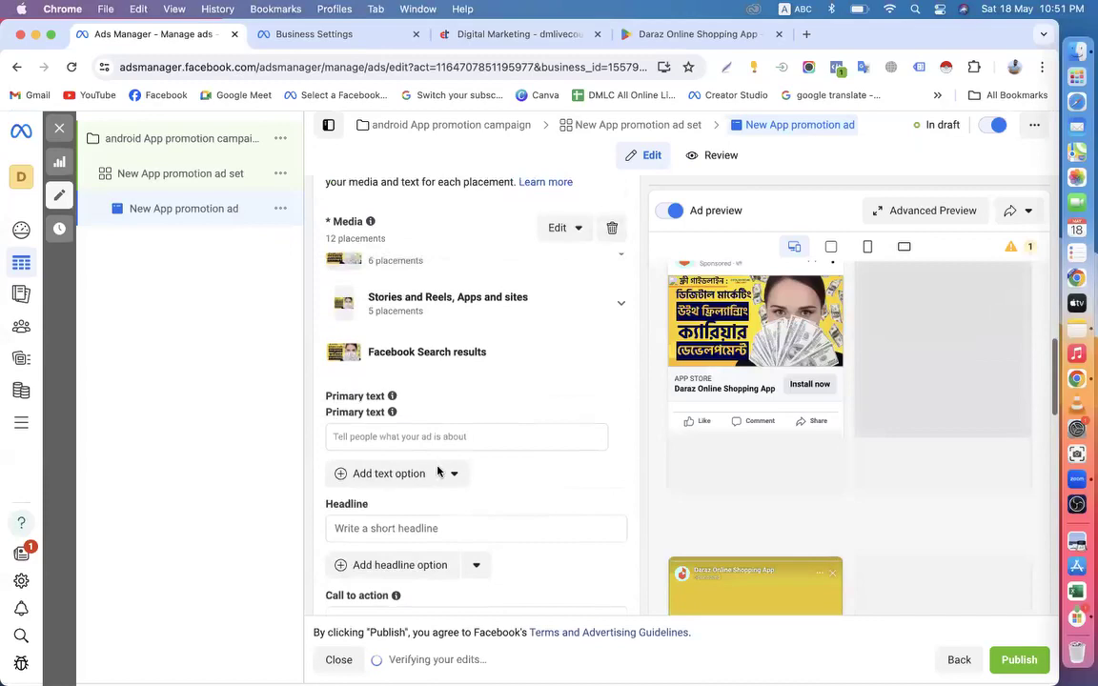
scroll(438, 471, "down", 1)
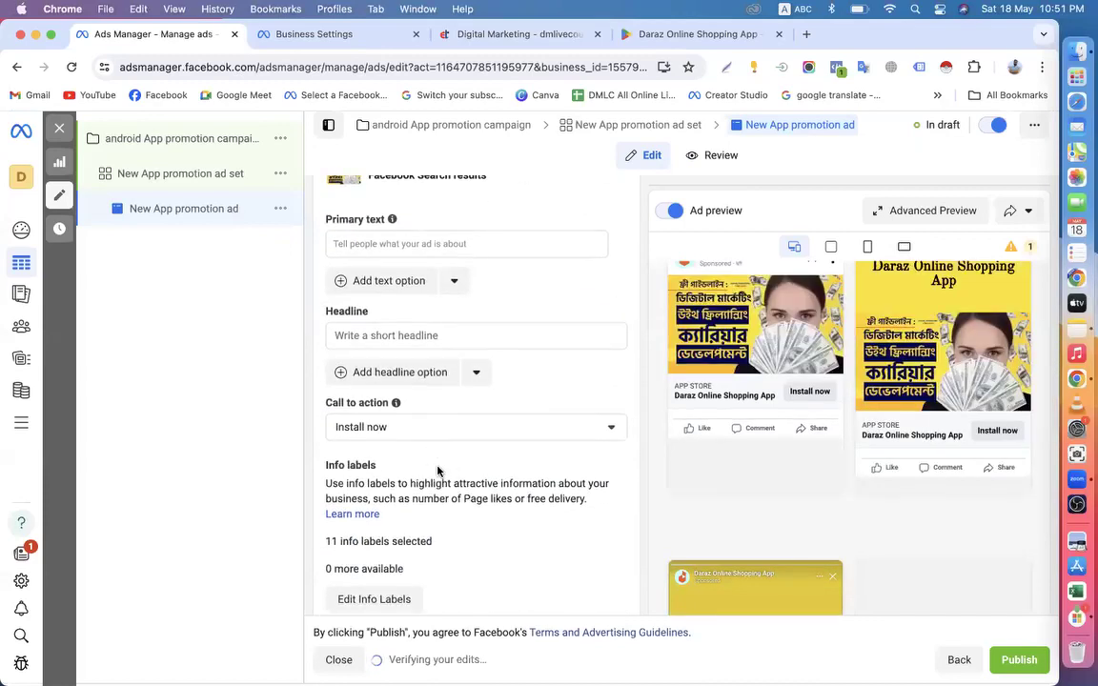
scroll(437, 471, "up", 2)
left_click(402, 405)
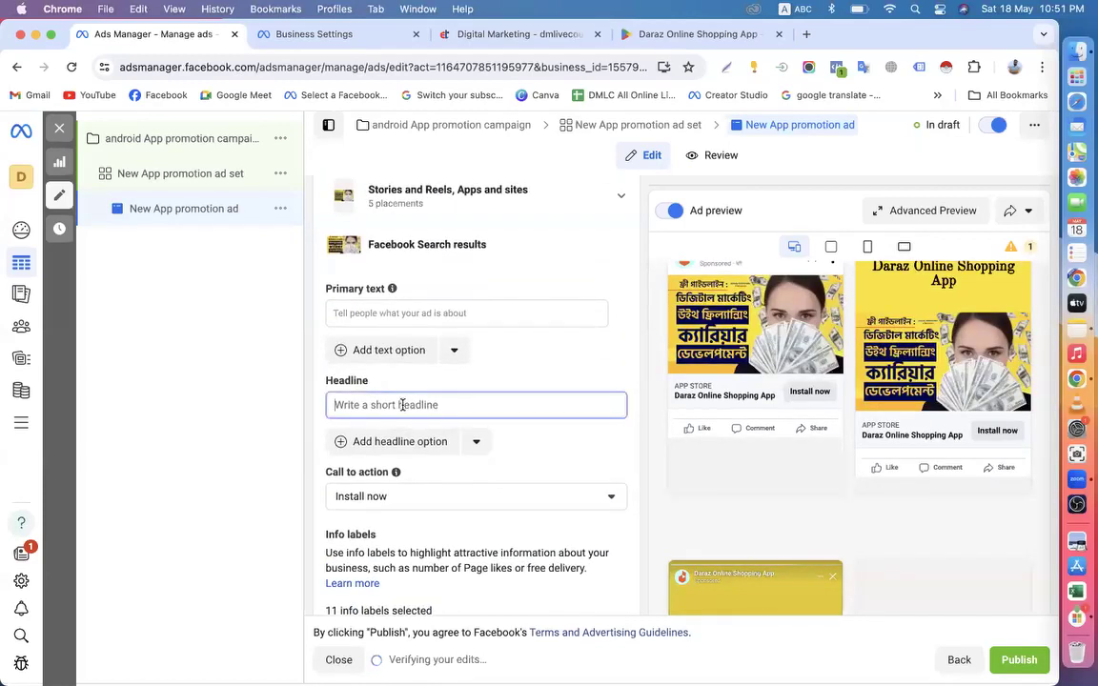
type("0")
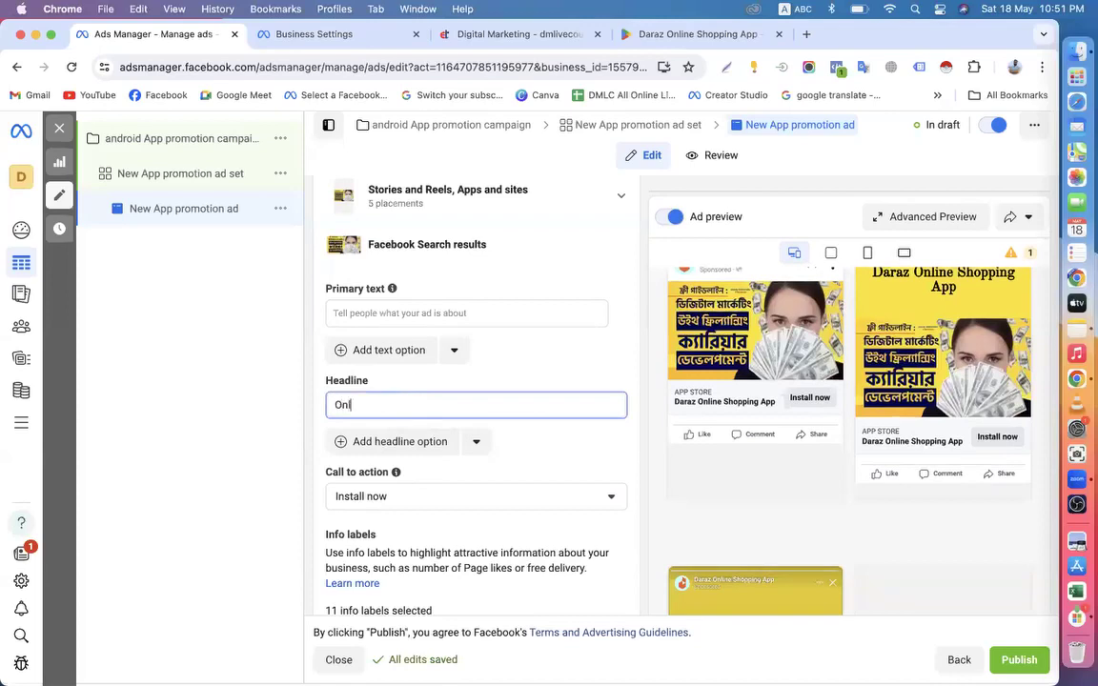
key("BackSpace")
key("BackSpace")
key("BackSpace")
key("BackSpace")
key("BackSpace")
key("BackSpace")
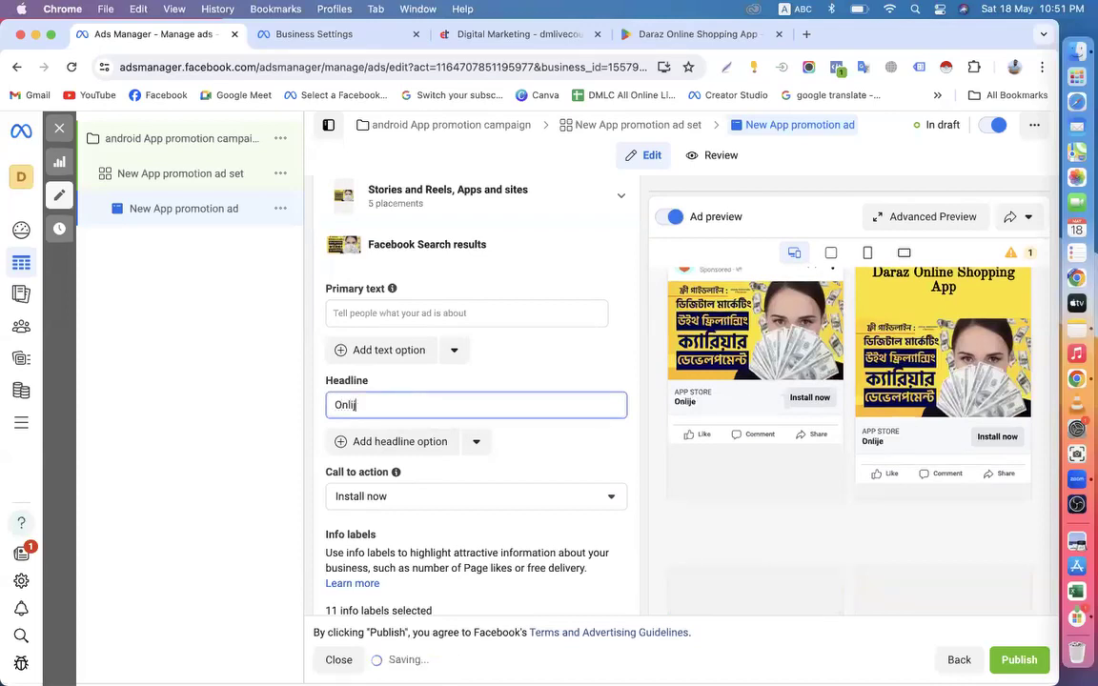
type("Ear")
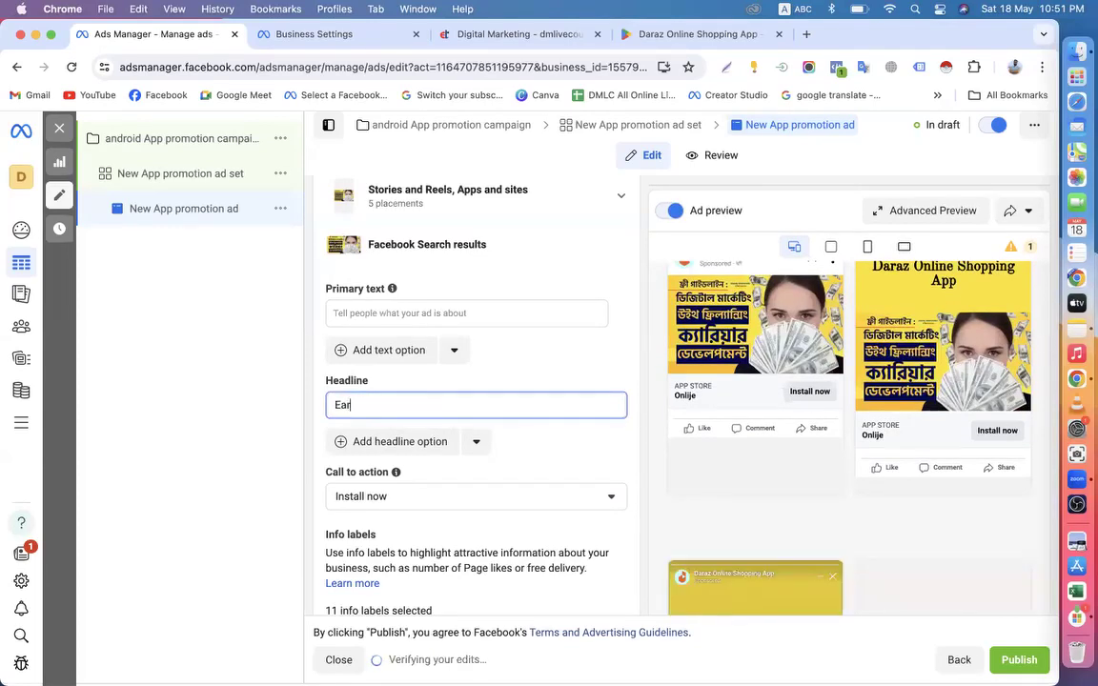
type("m Money Online")
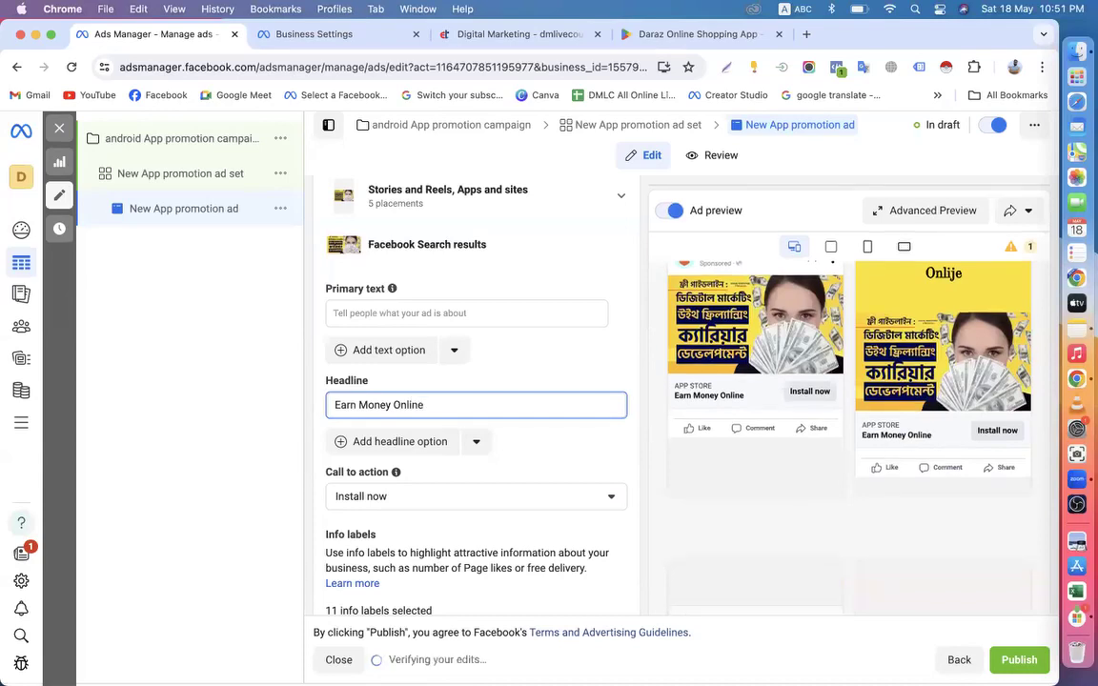
left_click(641, 474)
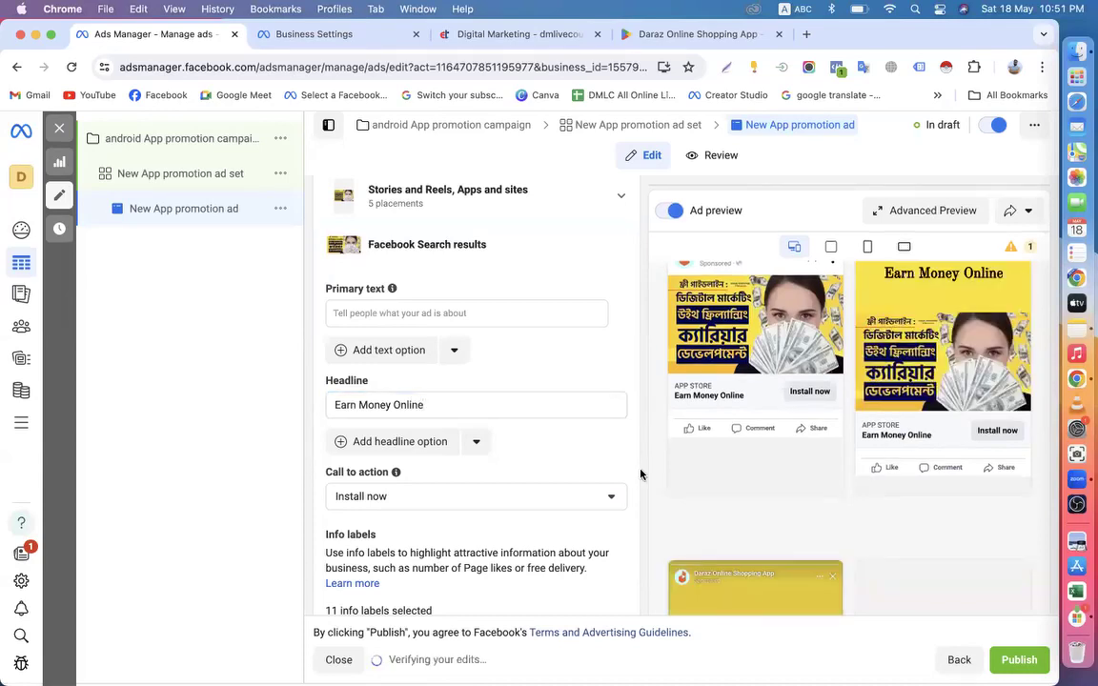
Replace the ad's headline with "Shop Now"
scroll(641, 474, "up", 1)
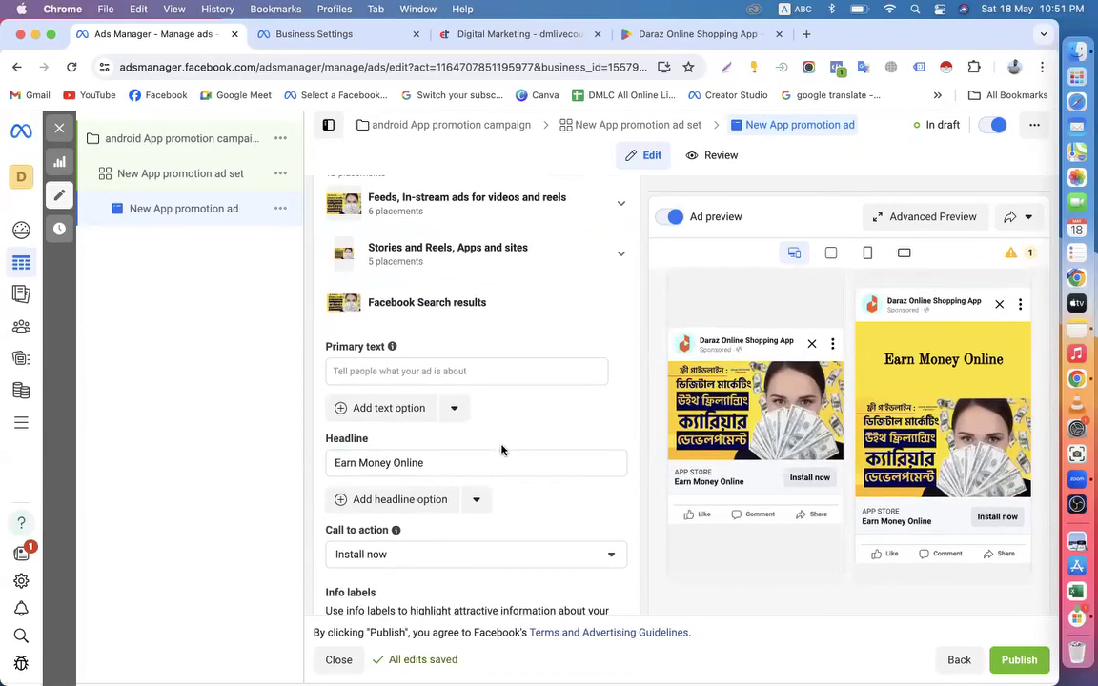
scroll(503, 451, "down", 2)
left_click_drag(427, 380, 301, 384)
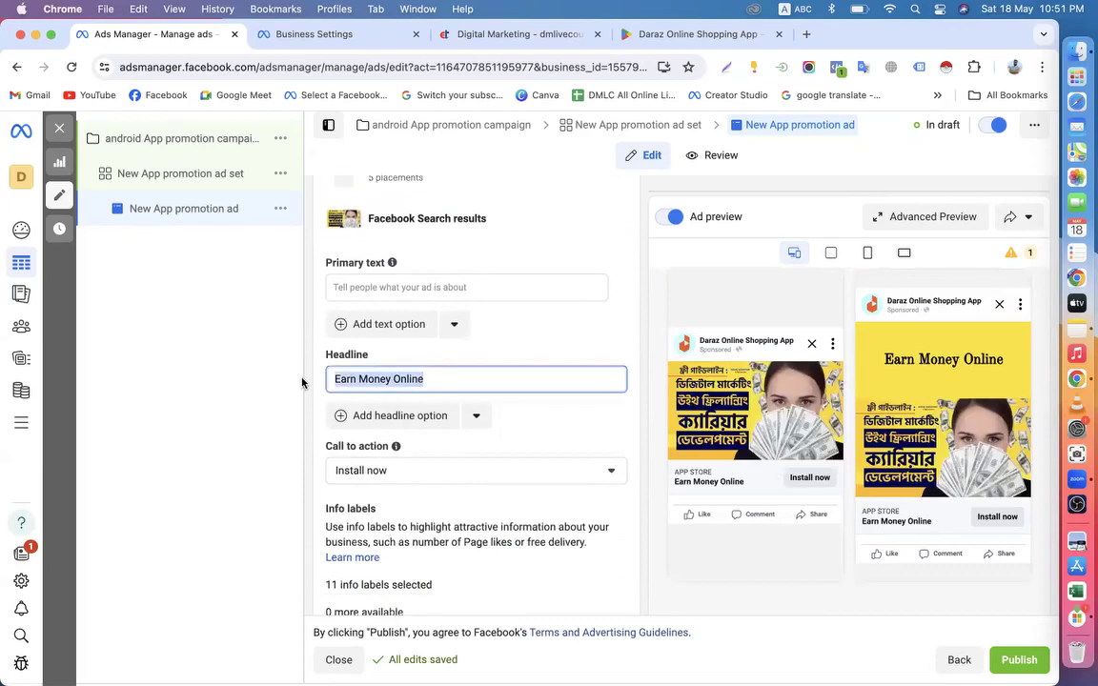
type("Shop Now")
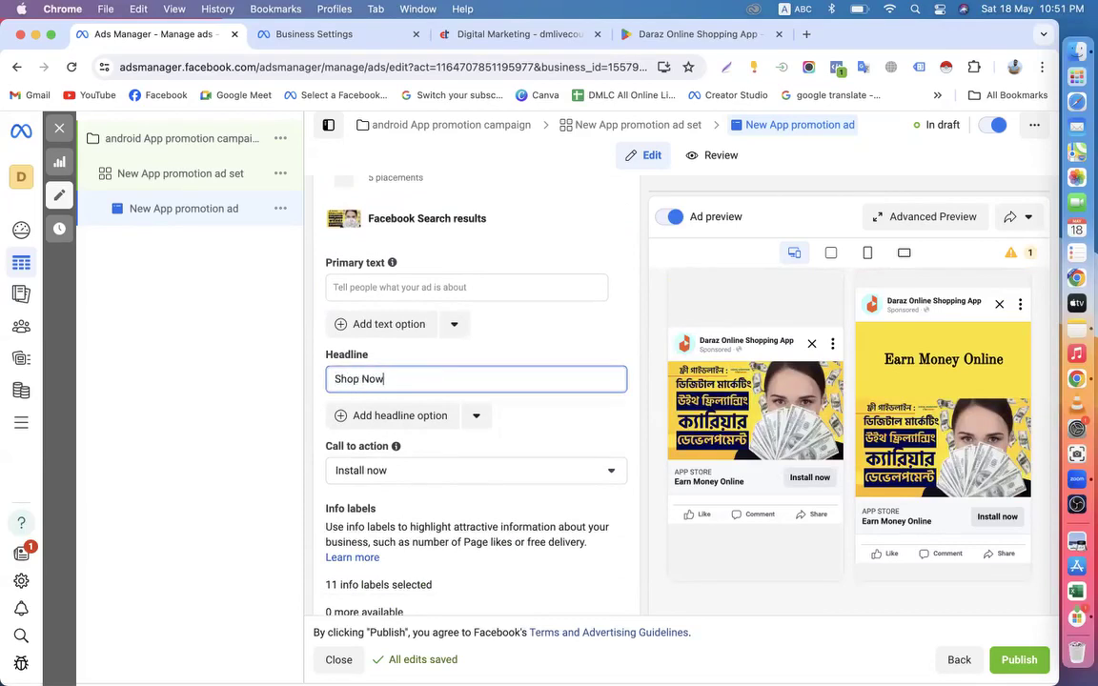
left_click(644, 455)
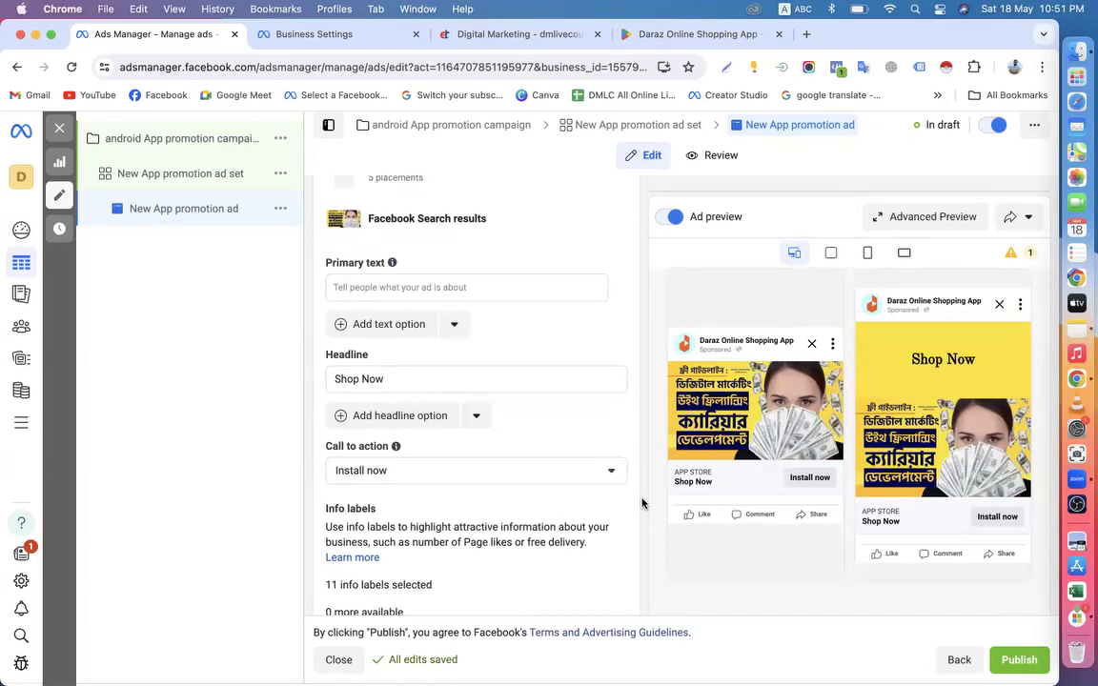
Change the ad's call to action to "Shop now"
scroll(641, 503, "up", 10)
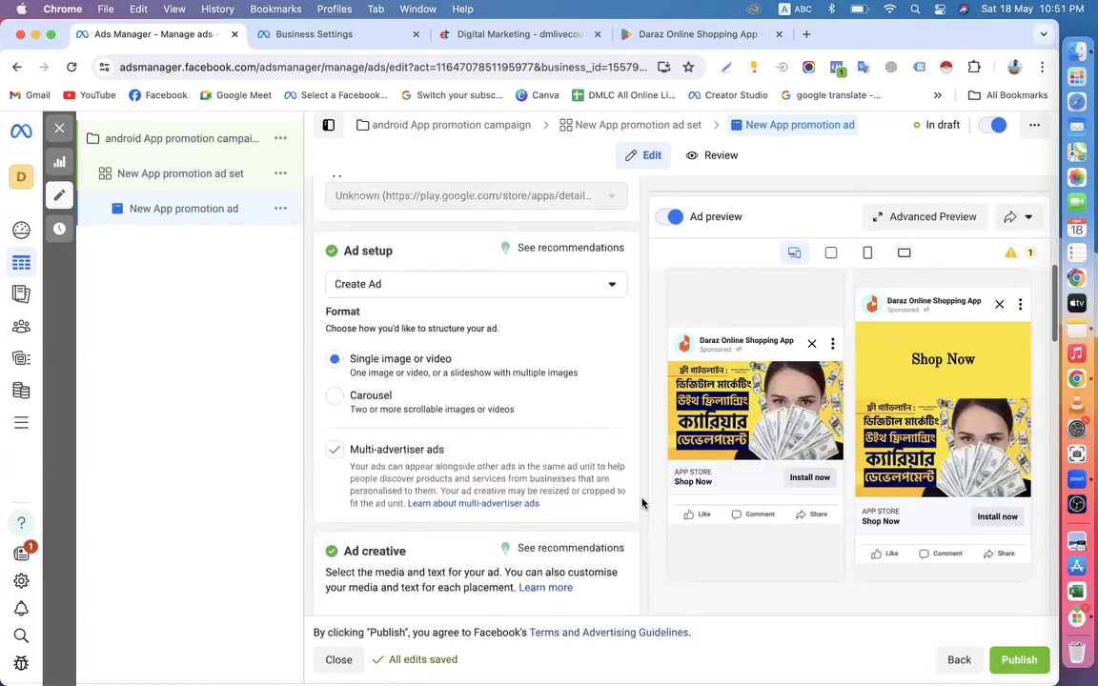
scroll(642, 503, "up", 10)
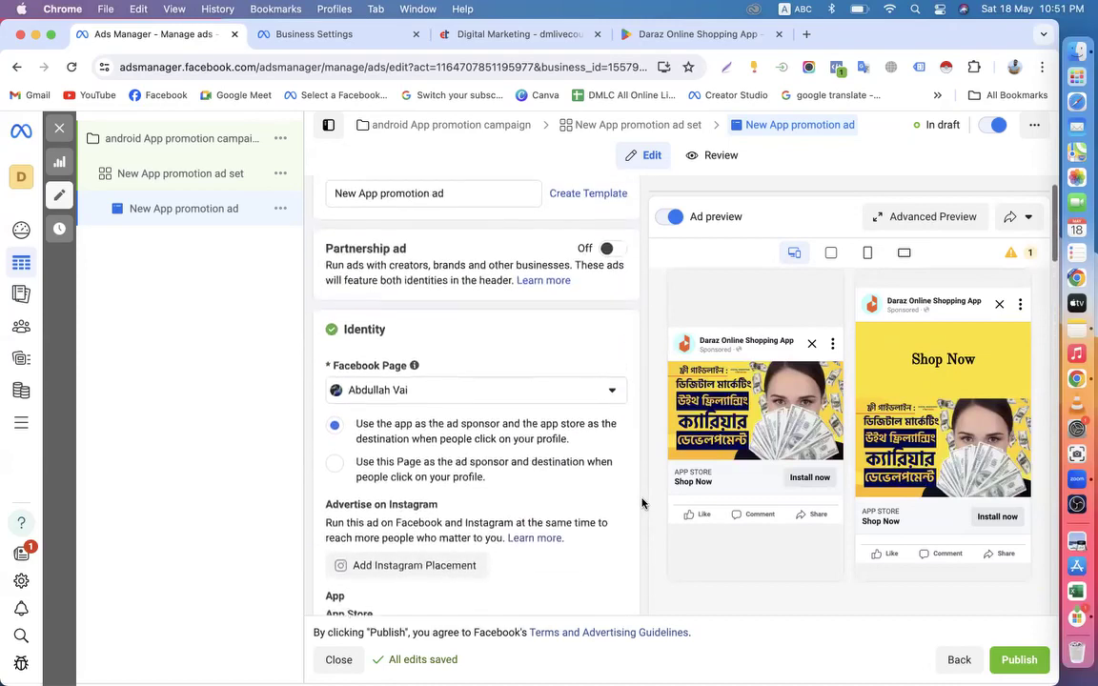
scroll(641, 503, "down", 15)
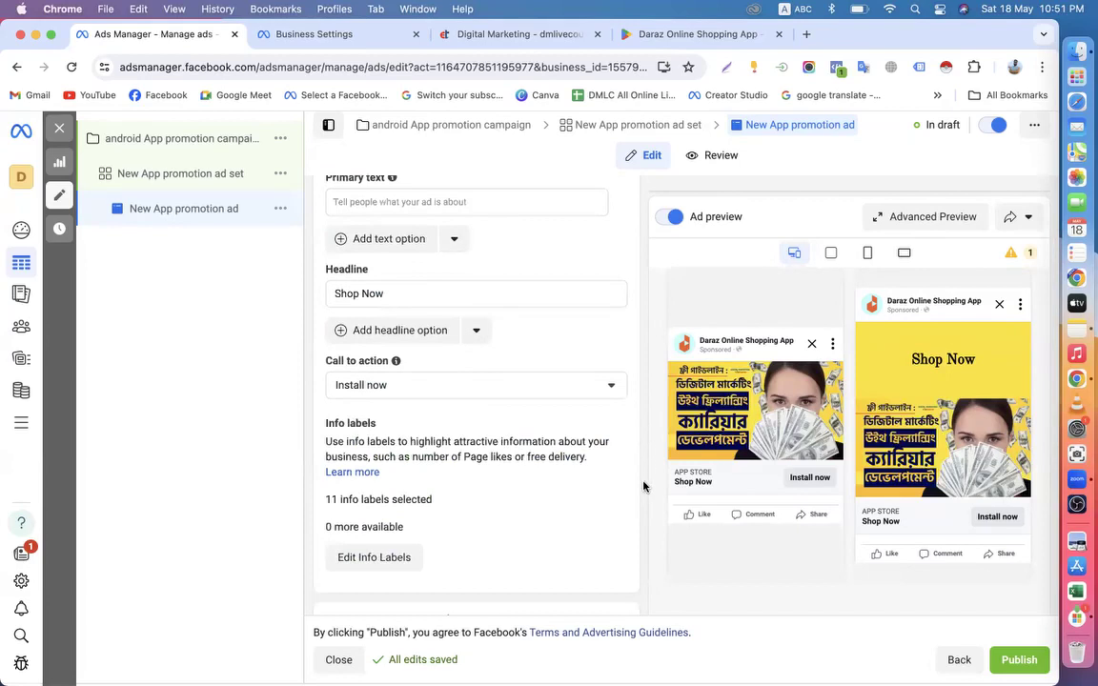
scroll(645, 485, "up", 2)
scroll(640, 401, "up", 2)
scroll(642, 401, "up", 2)
scroll(600, 410, "up", 1)
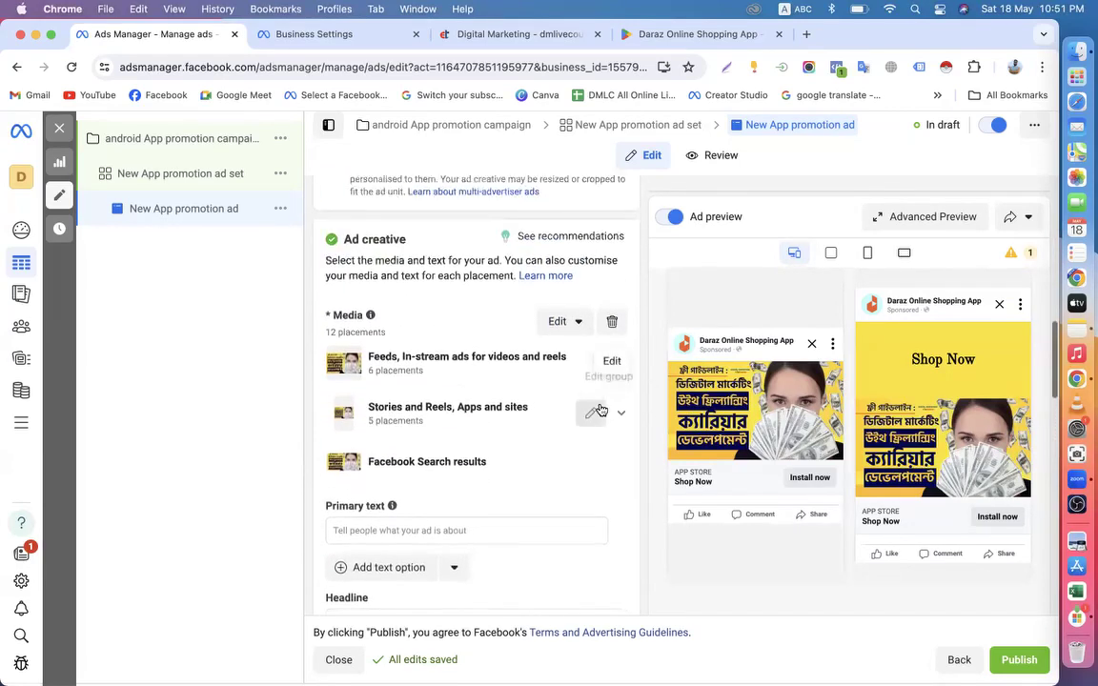
scroll(600, 410, "down", 5)
left_click(513, 467)
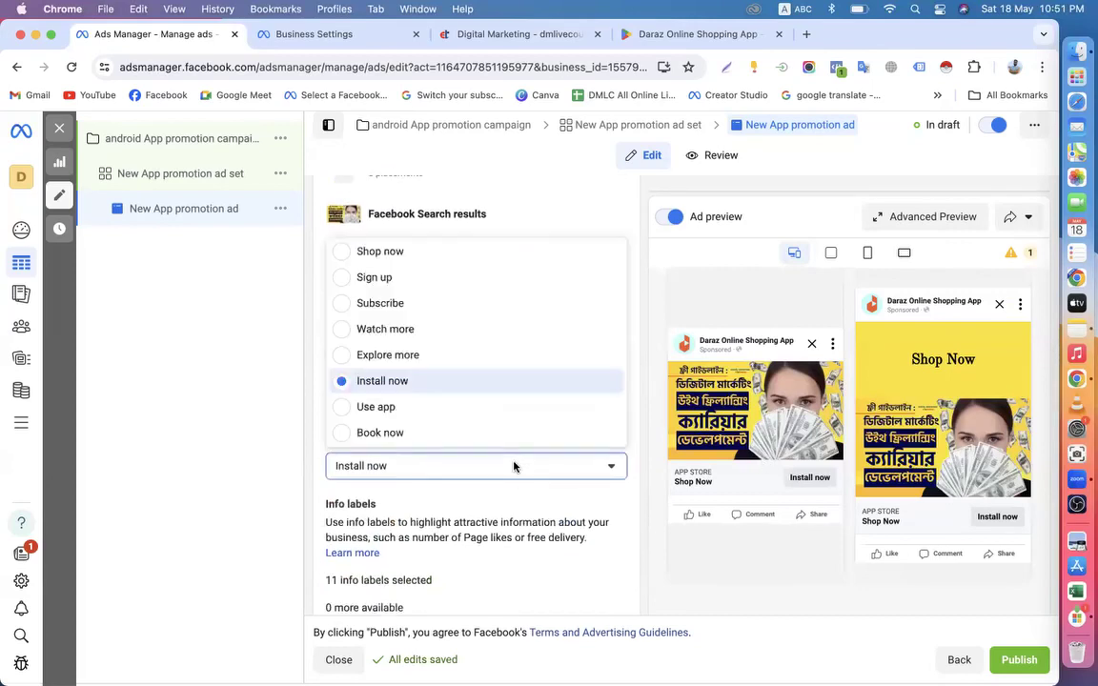
scroll(409, 393, "up", 2)
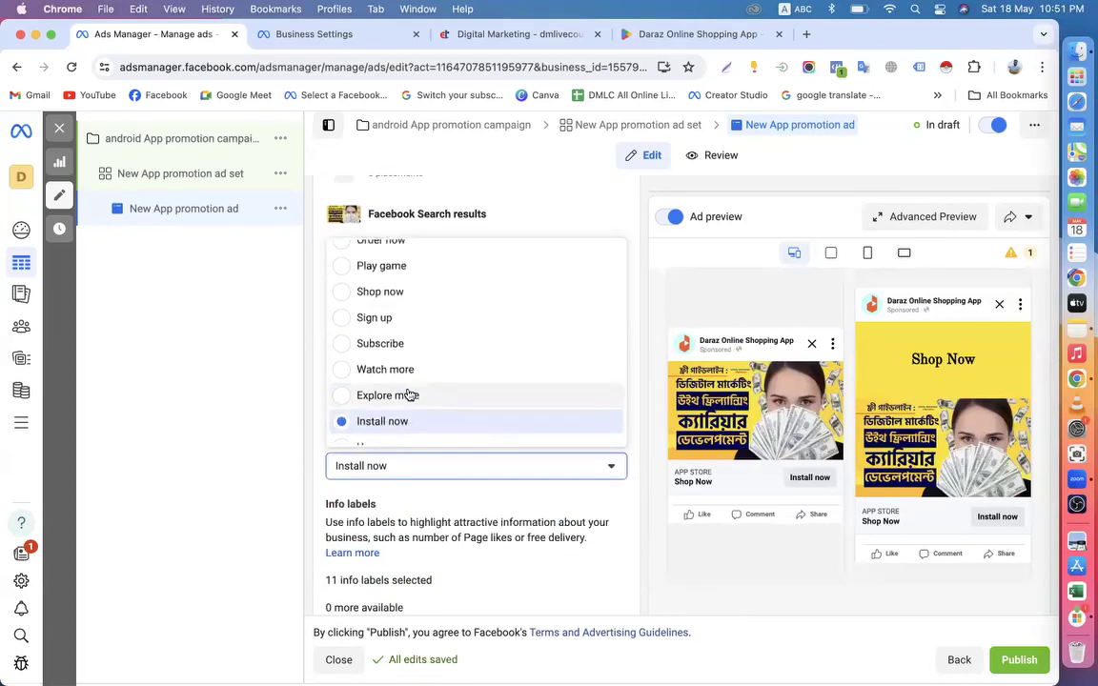
left_click(377, 295)
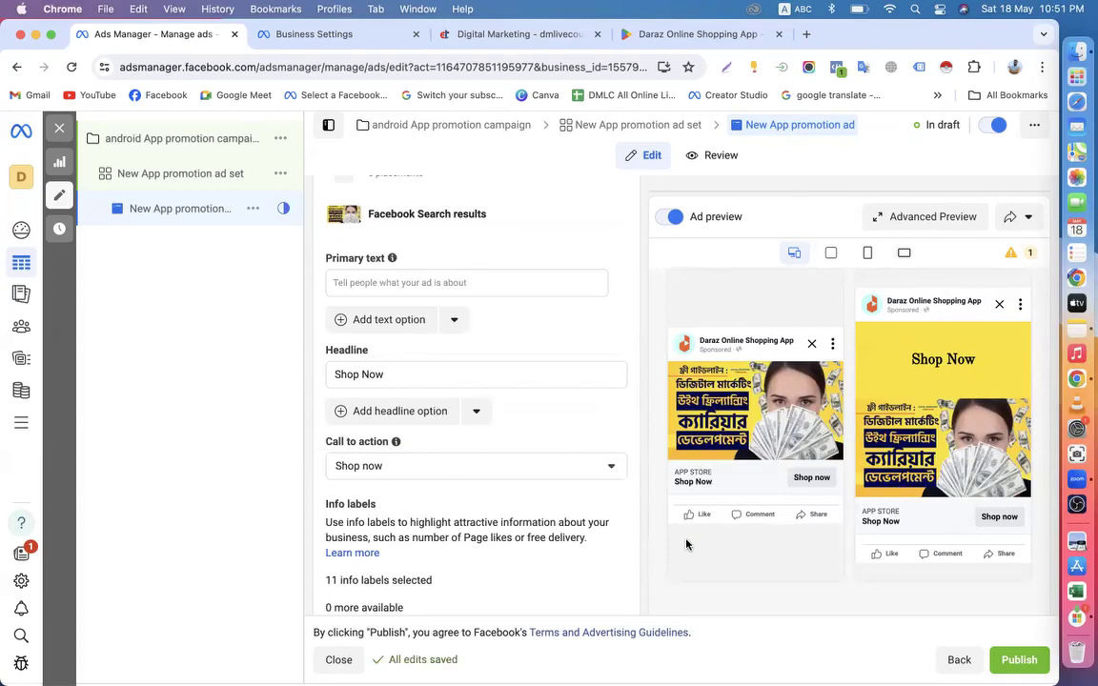
scroll(559, 473, "up", 5)
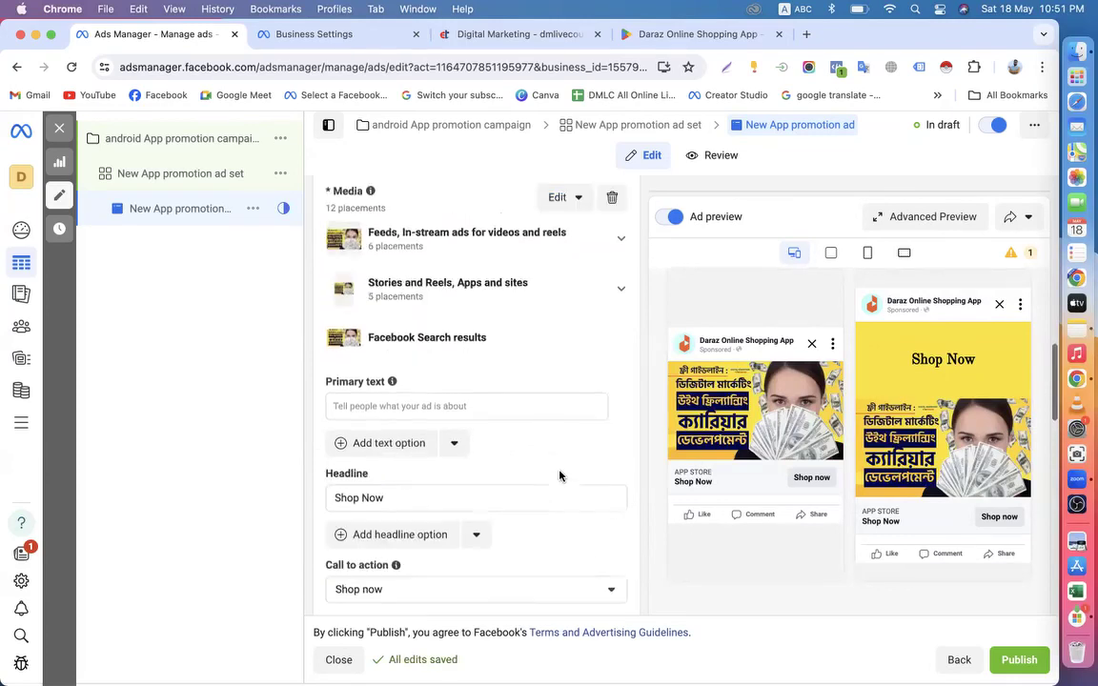
left_click(453, 486)
scroll(443, 472, "down", 3)
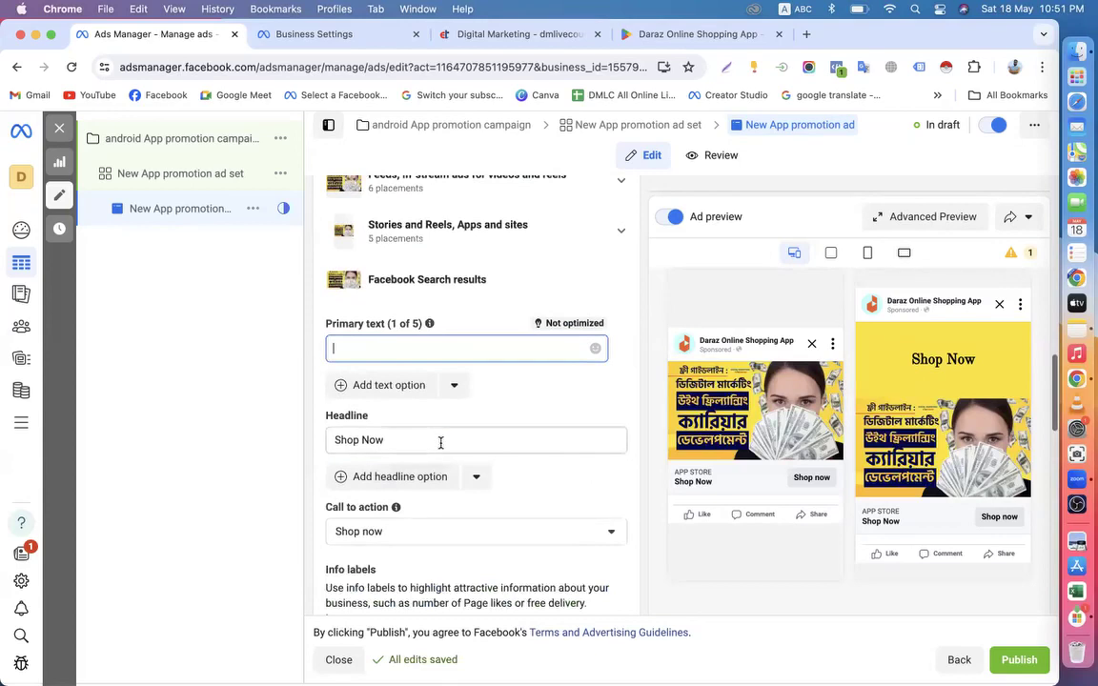
left_click(442, 440)
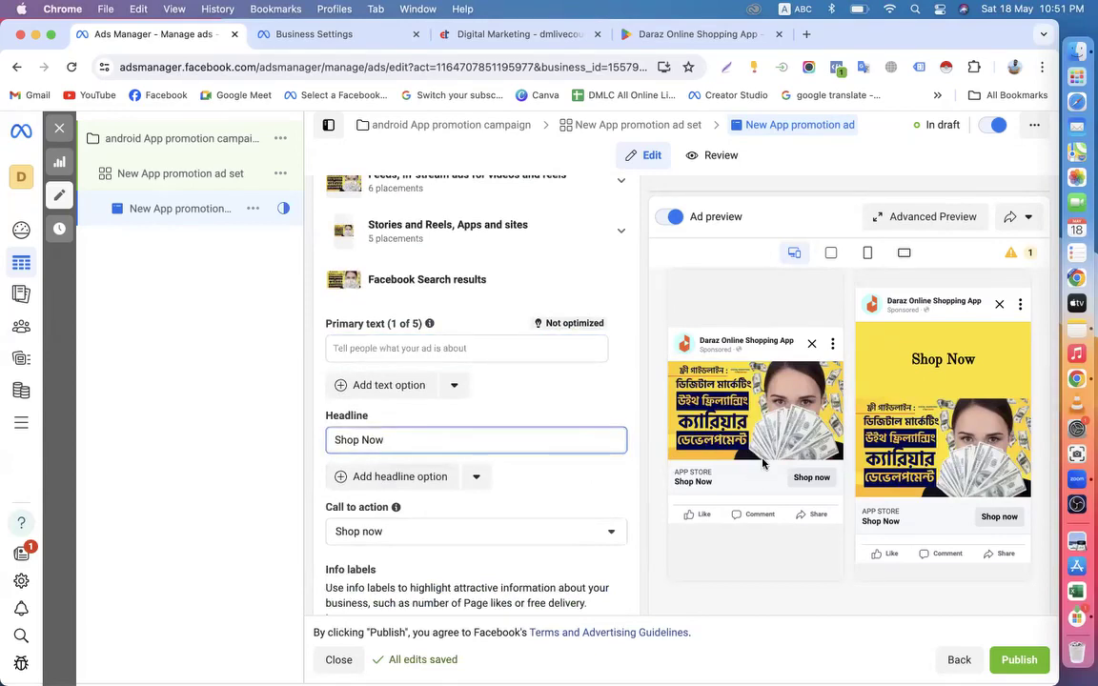
Switch the ad's format to Carousel and turn the ad preview back on
left_click(585, 457)
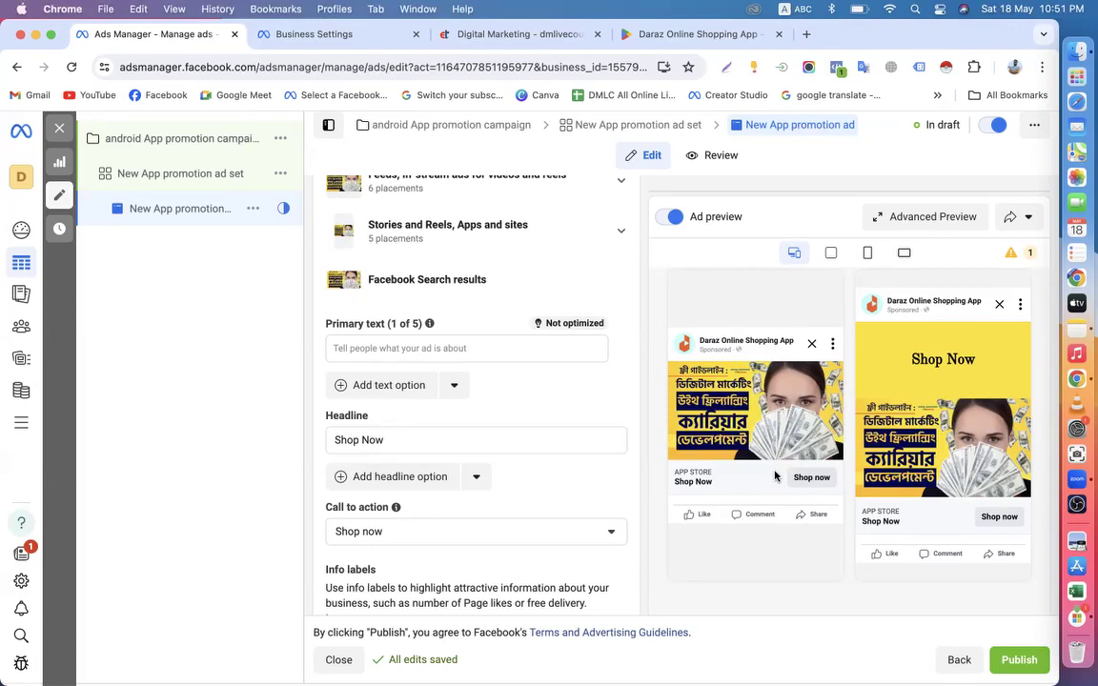
scroll(638, 563, "down", 5)
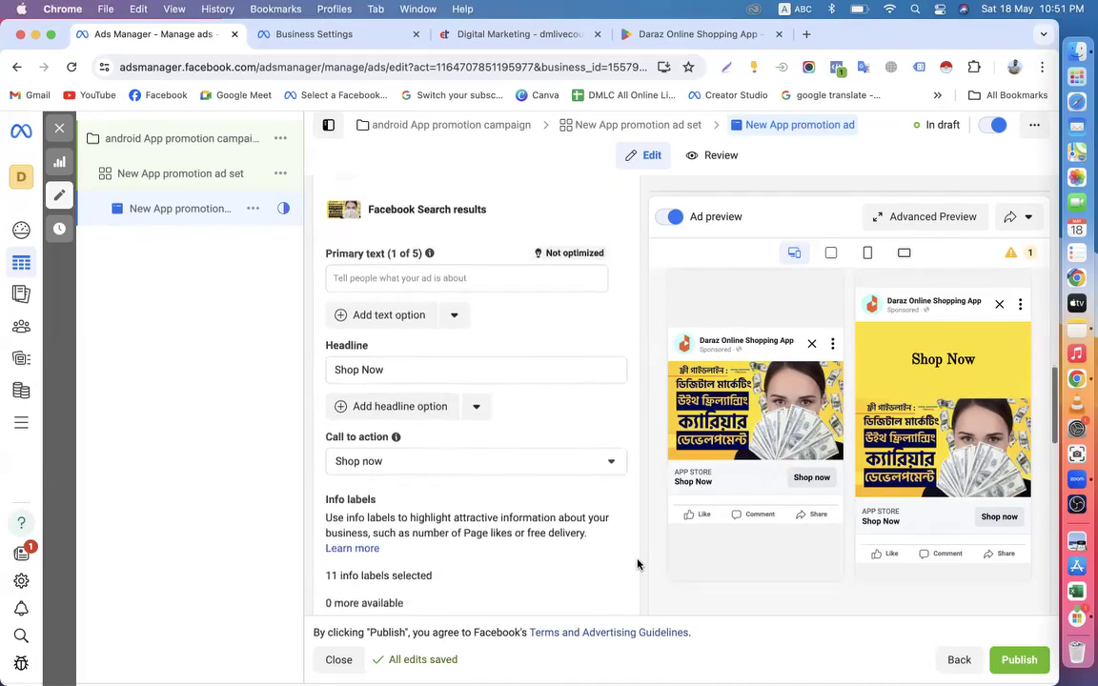
scroll(638, 564, "down", 1)
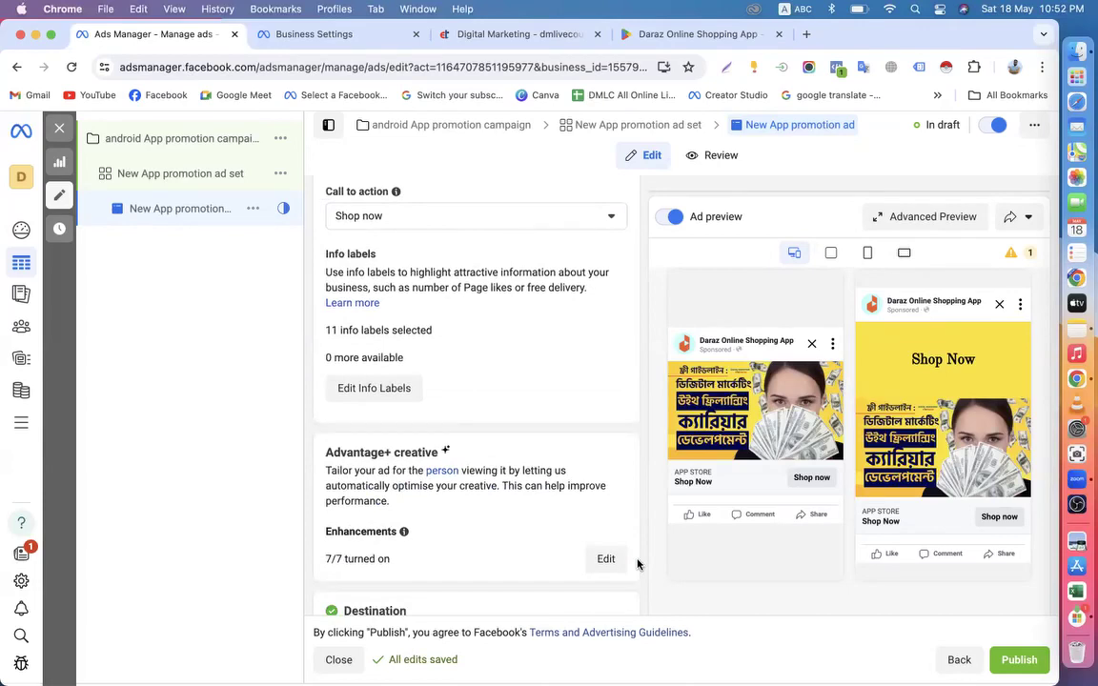
scroll(638, 563, "up", 3)
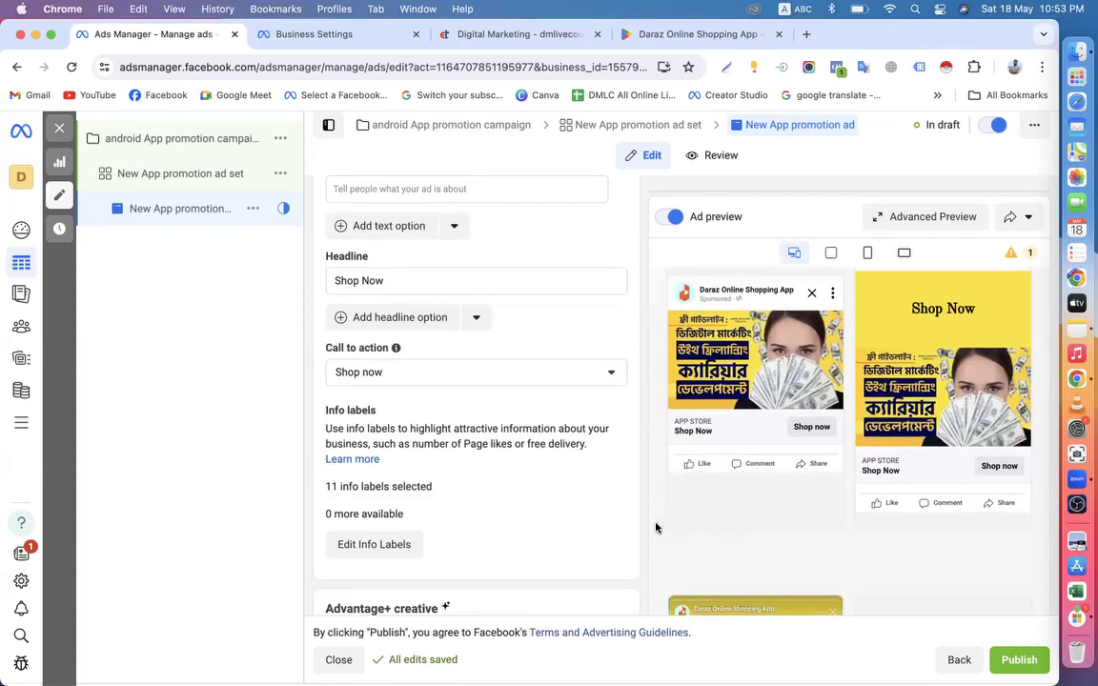
scroll(478, 368, "up", 10)
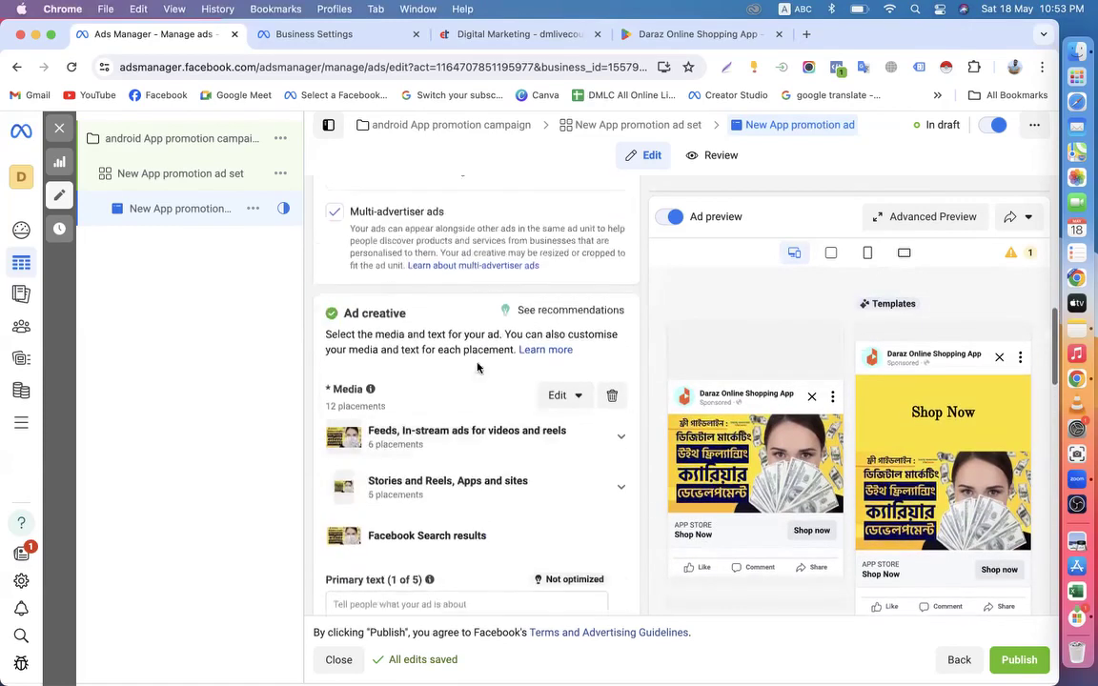
scroll(381, 358, "up", 2)
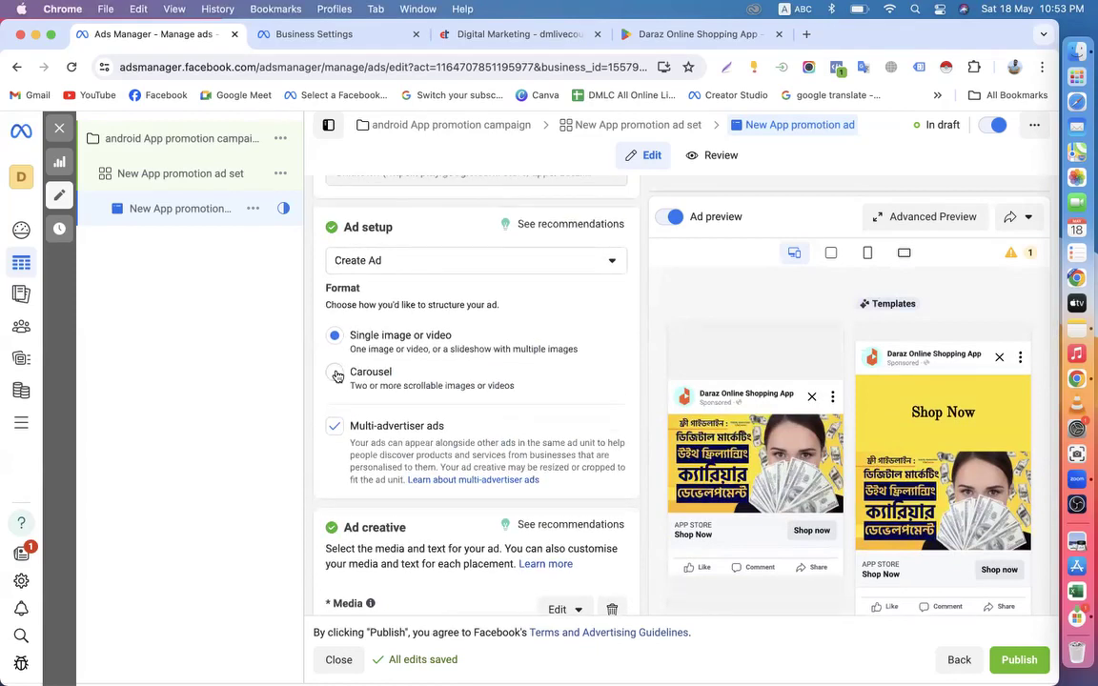
left_click(335, 372)
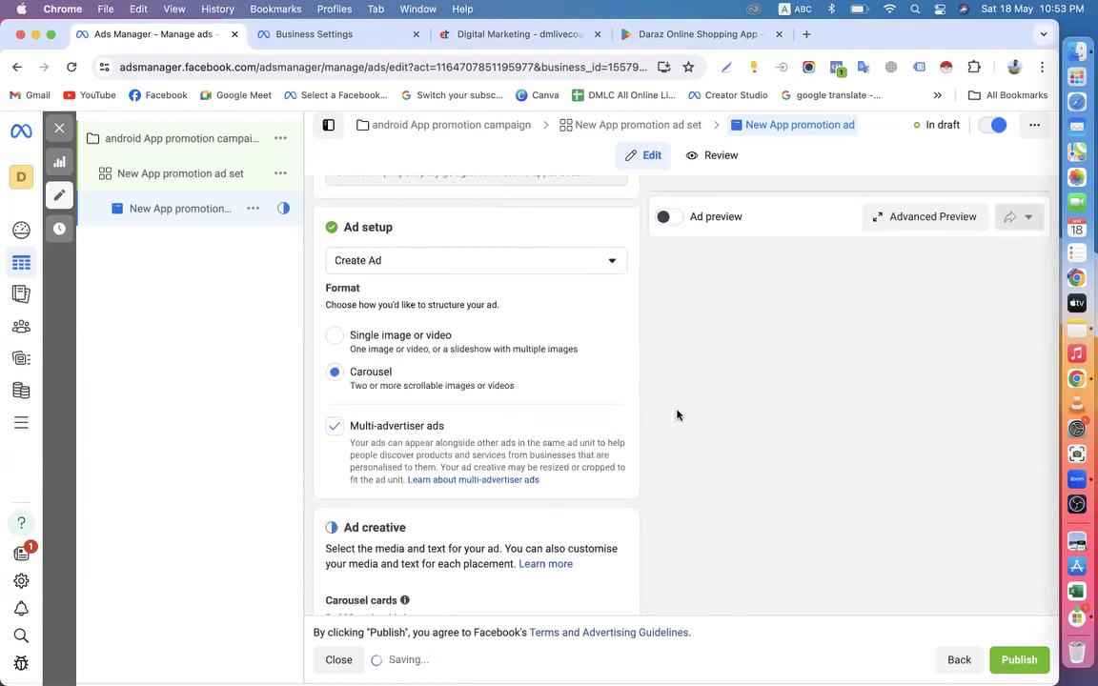
left_click(669, 219)
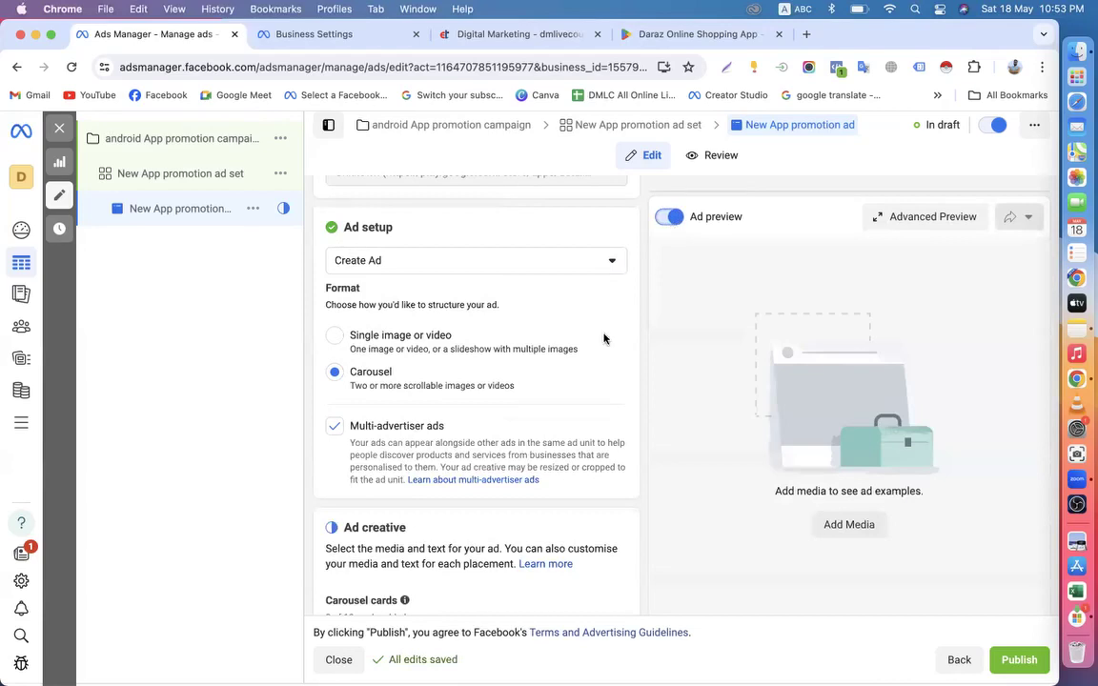
Examine the carousel ad's card, primary text, call to action, destination and identity settings
scroll(624, 419, "down", 10)
scroll(537, 331, "down", 2)
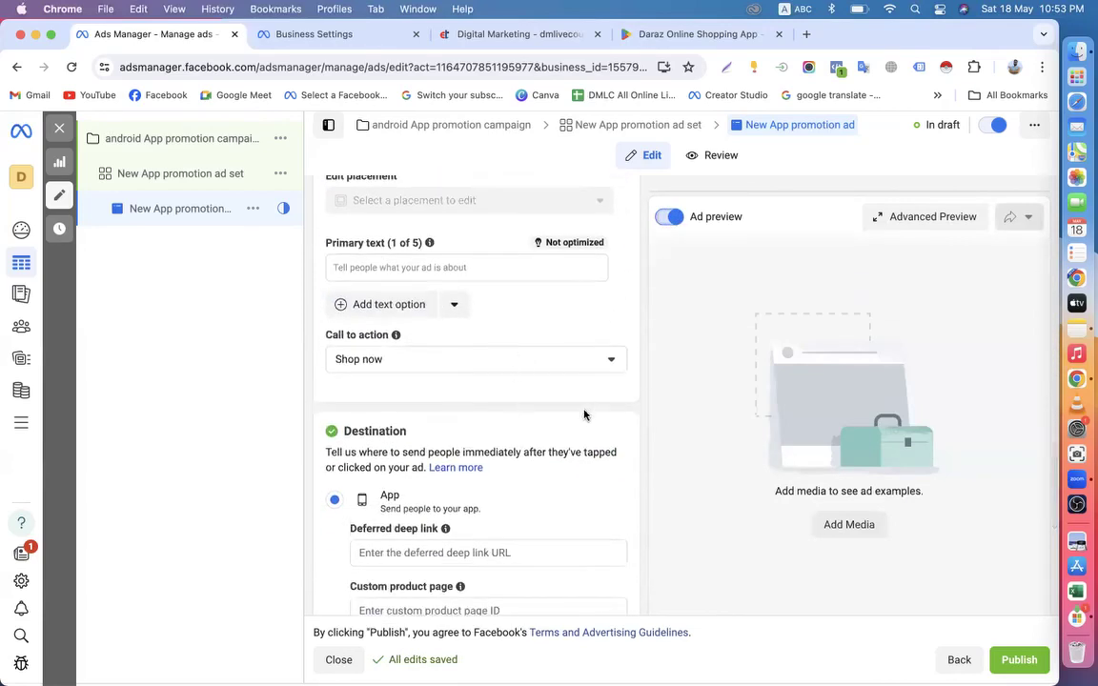
scroll(508, 312, "down", 2)
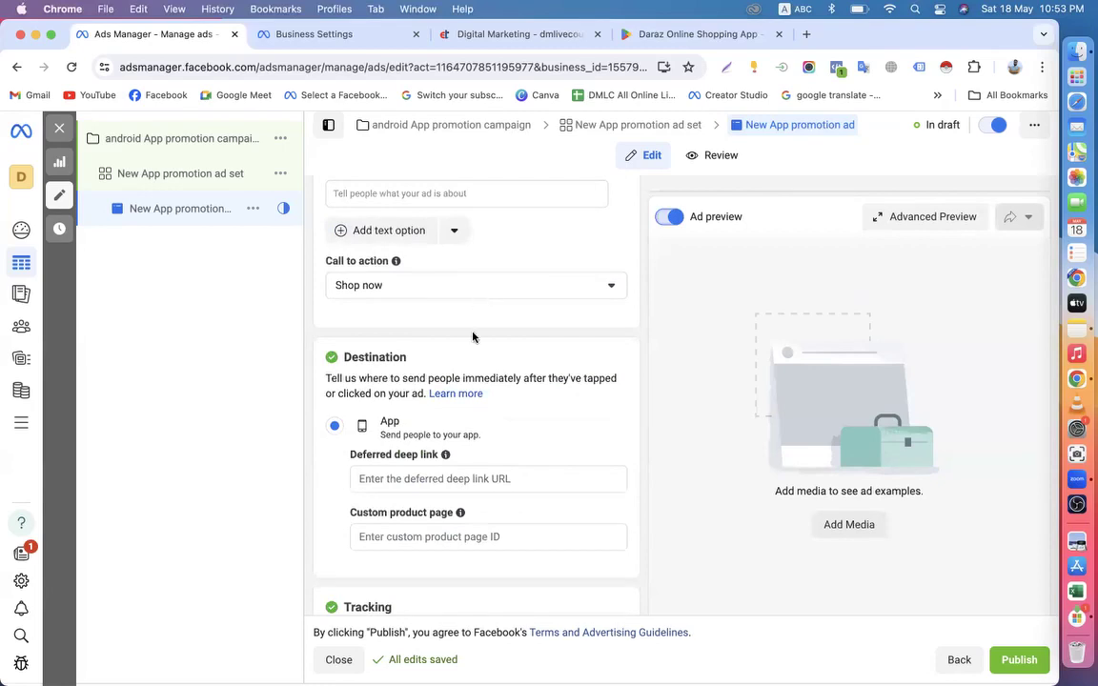
scroll(473, 337, "up", 5)
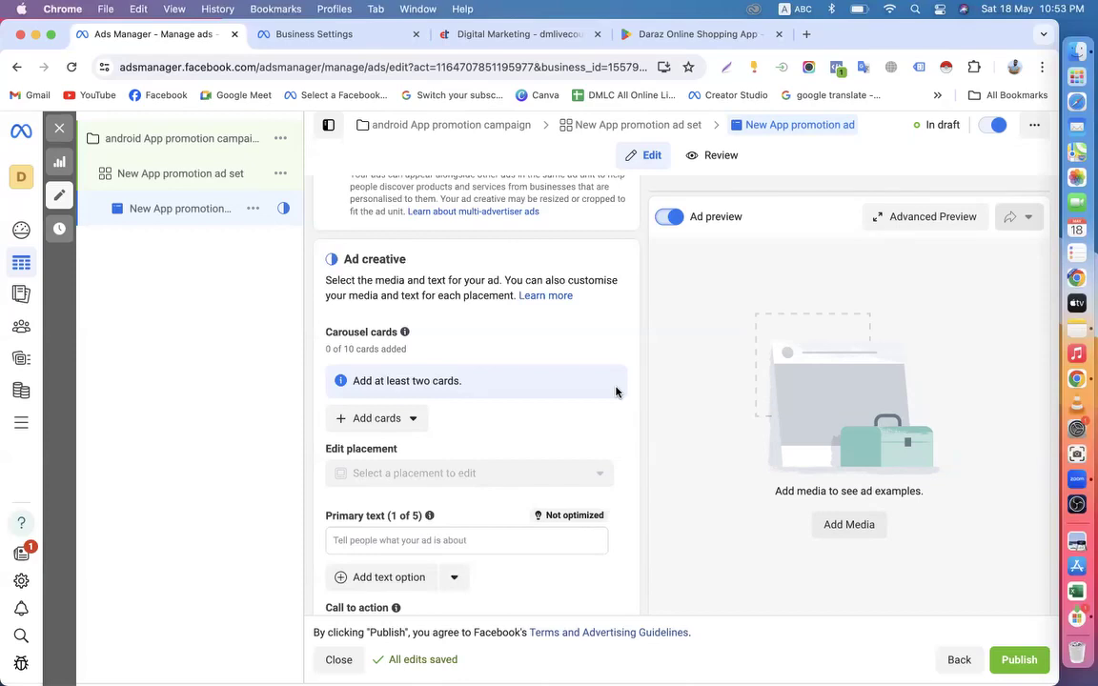
scroll(616, 392, "down", 8)
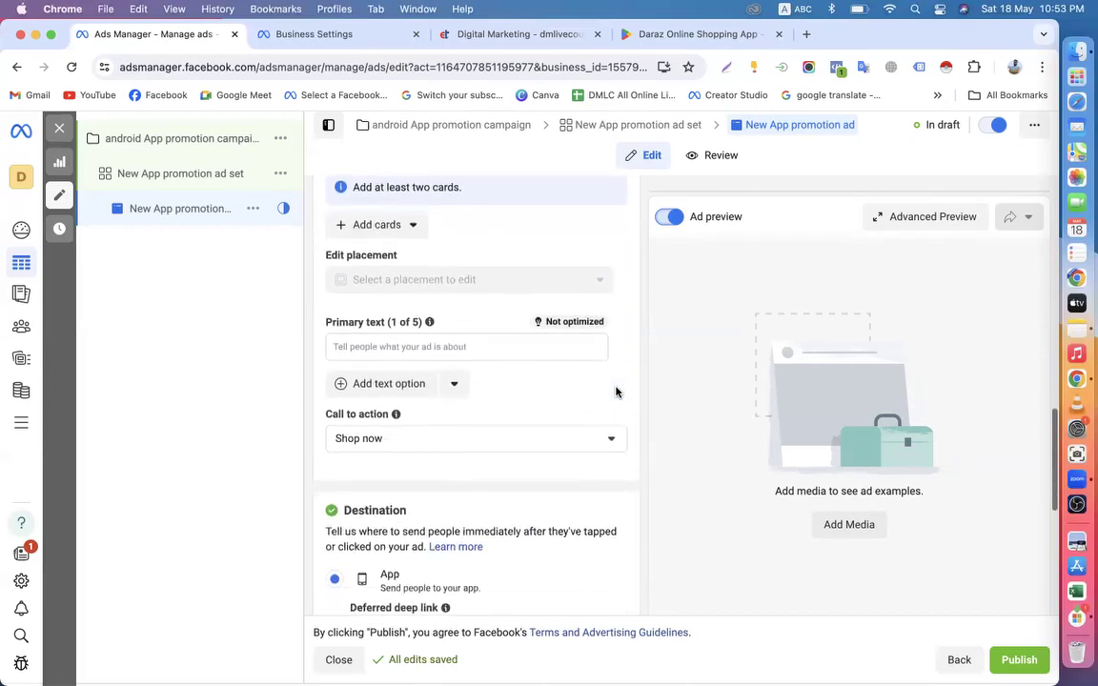
scroll(616, 392, "down", 5)
scroll(616, 392, "up", 12)
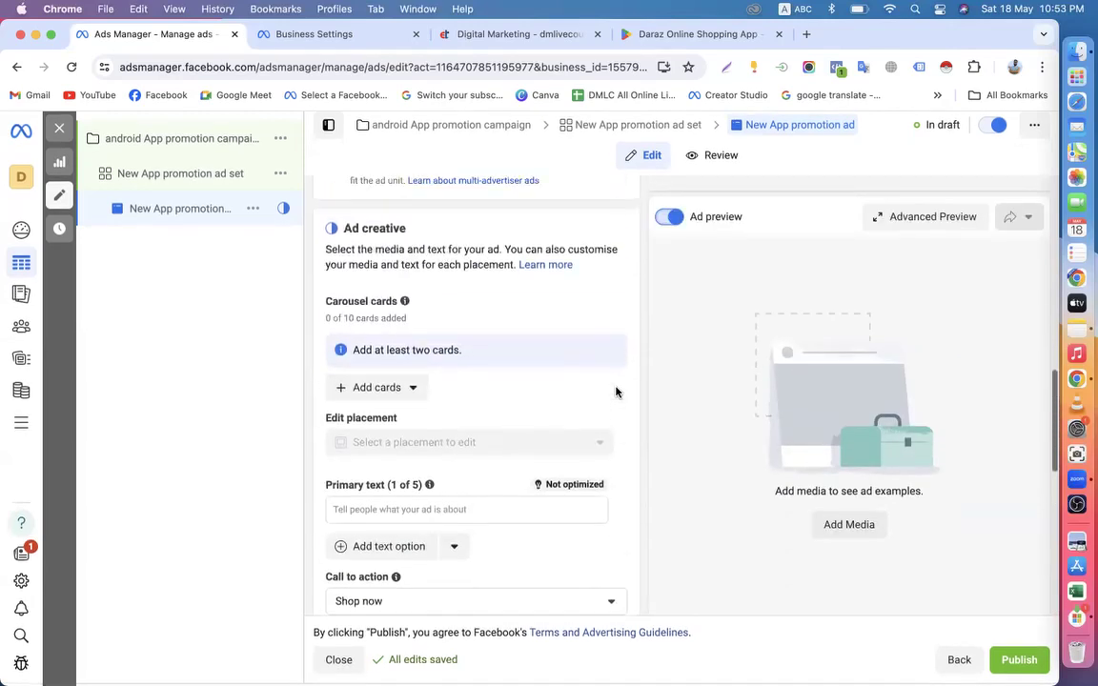
scroll(470, 390, "up", 5)
scroll(448, 363, "up", 5)
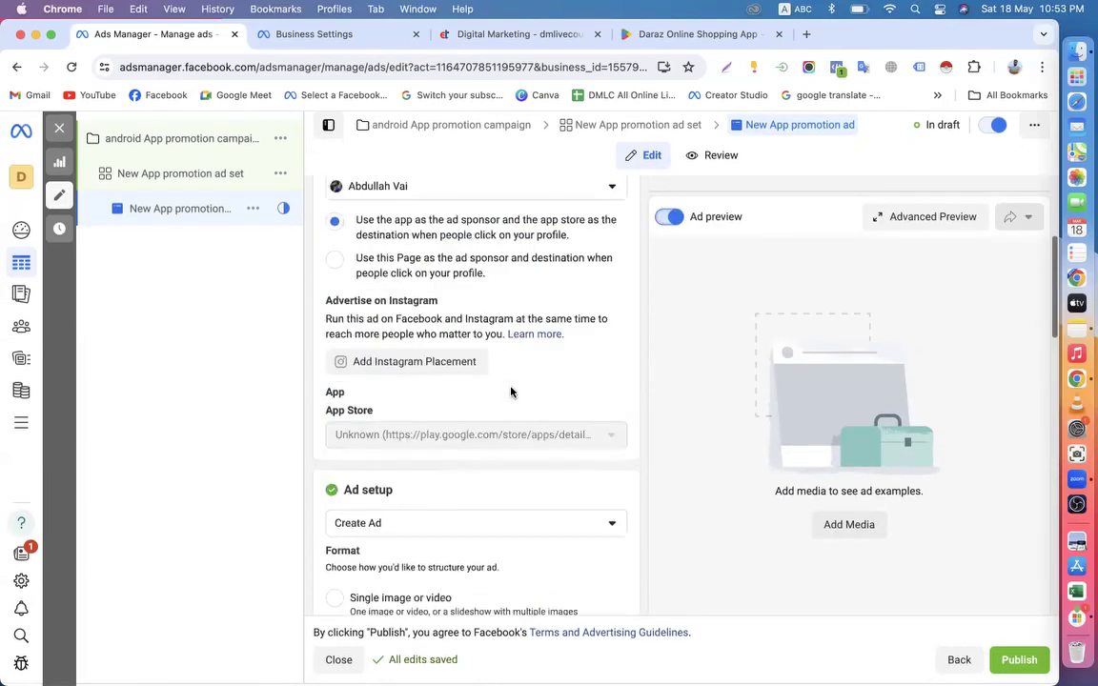
scroll(529, 429, "down", 3)
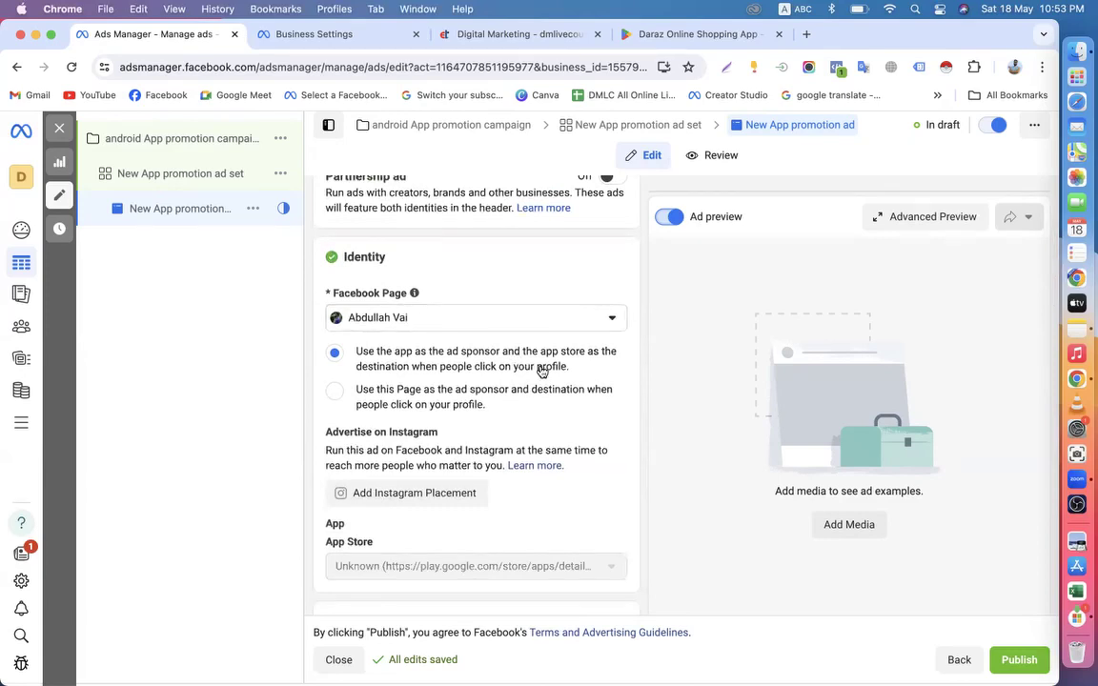
Set the ad's format back to Single image or video
scroll(541, 372, "down", 10)
scroll(477, 358, "up", 2)
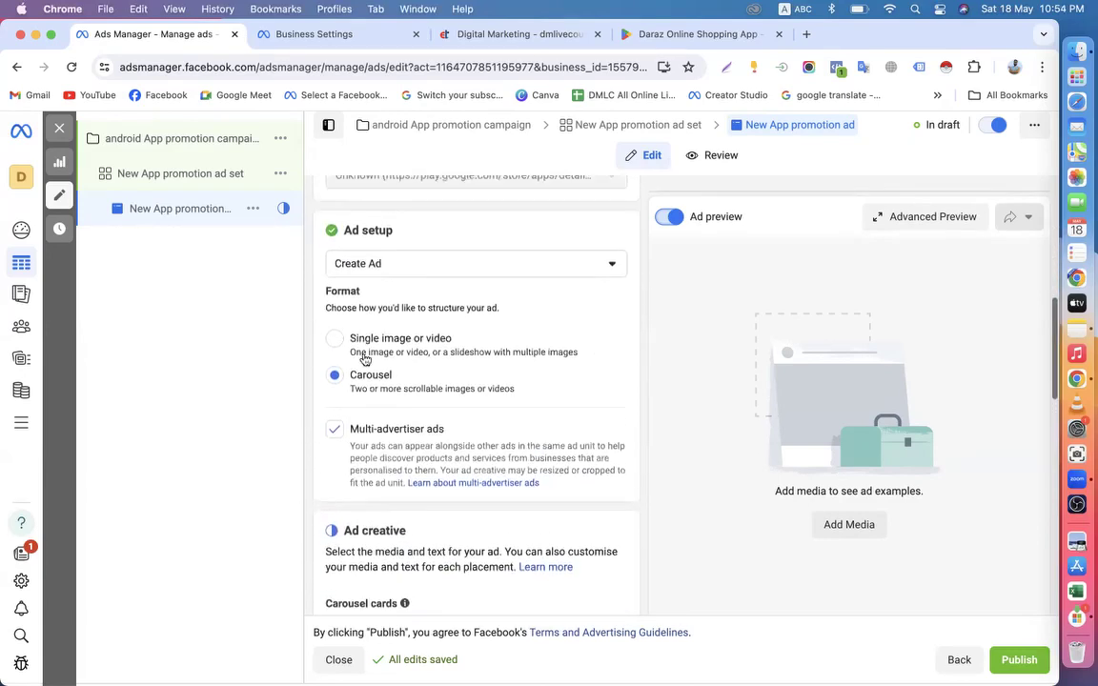
left_click(334, 339)
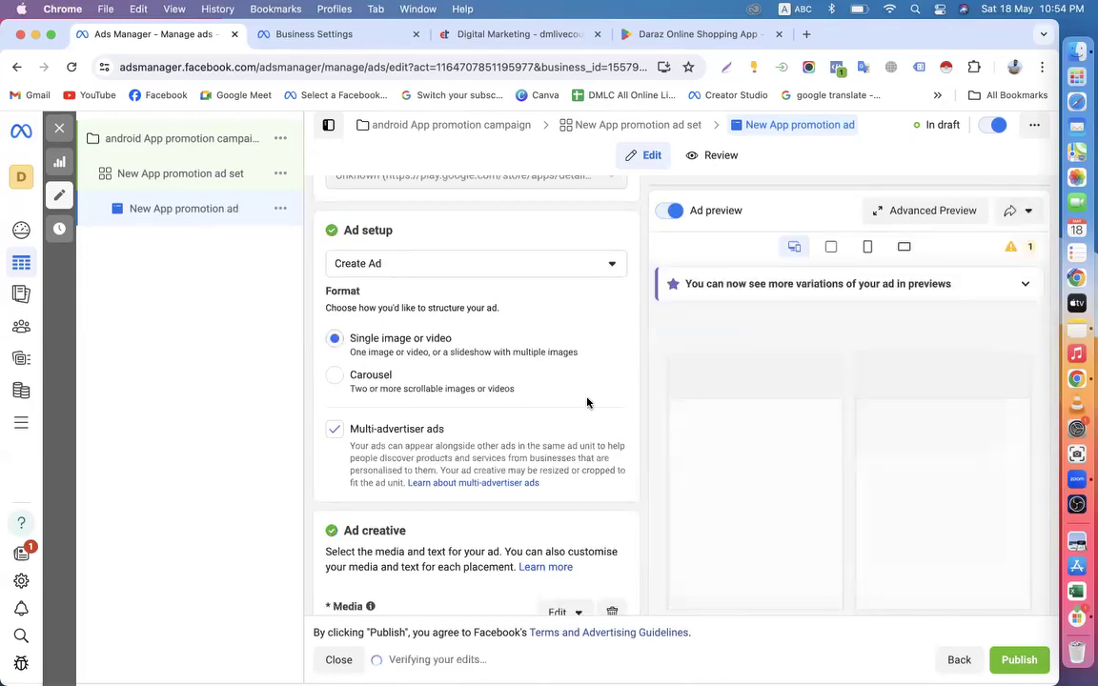
Examine the ad's creative and Destination settings, including the deferred deep link and custom product page fields
scroll(587, 404, "down", 4)
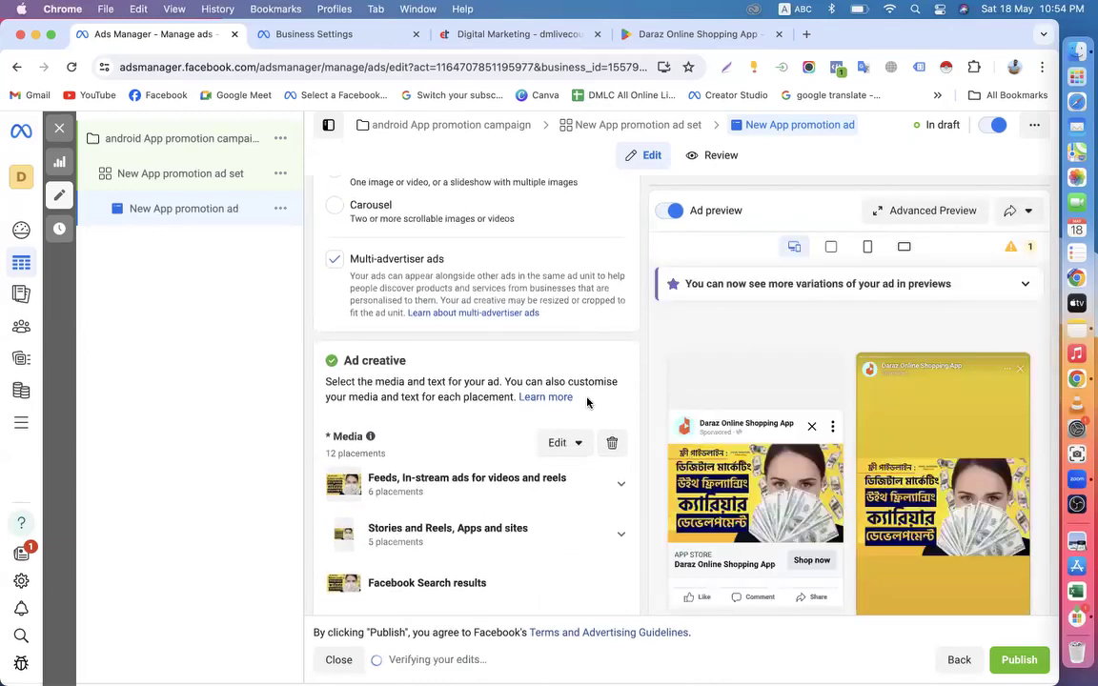
scroll(587, 403, "down", 8)
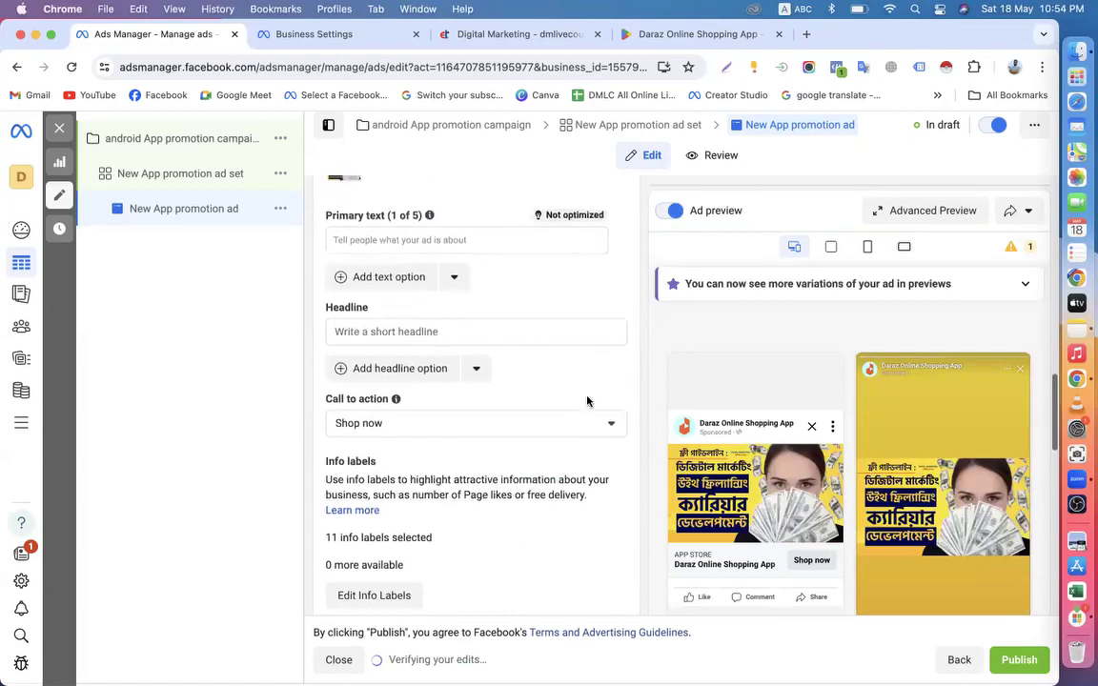
scroll(587, 401, "down", 9)
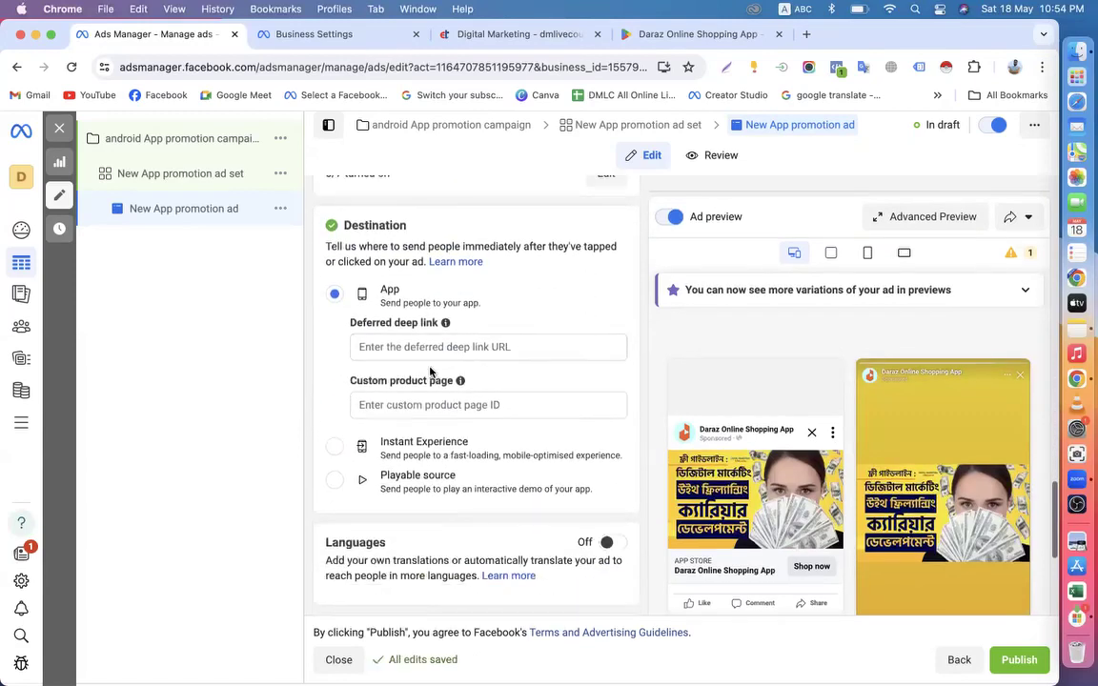
left_click(463, 347)
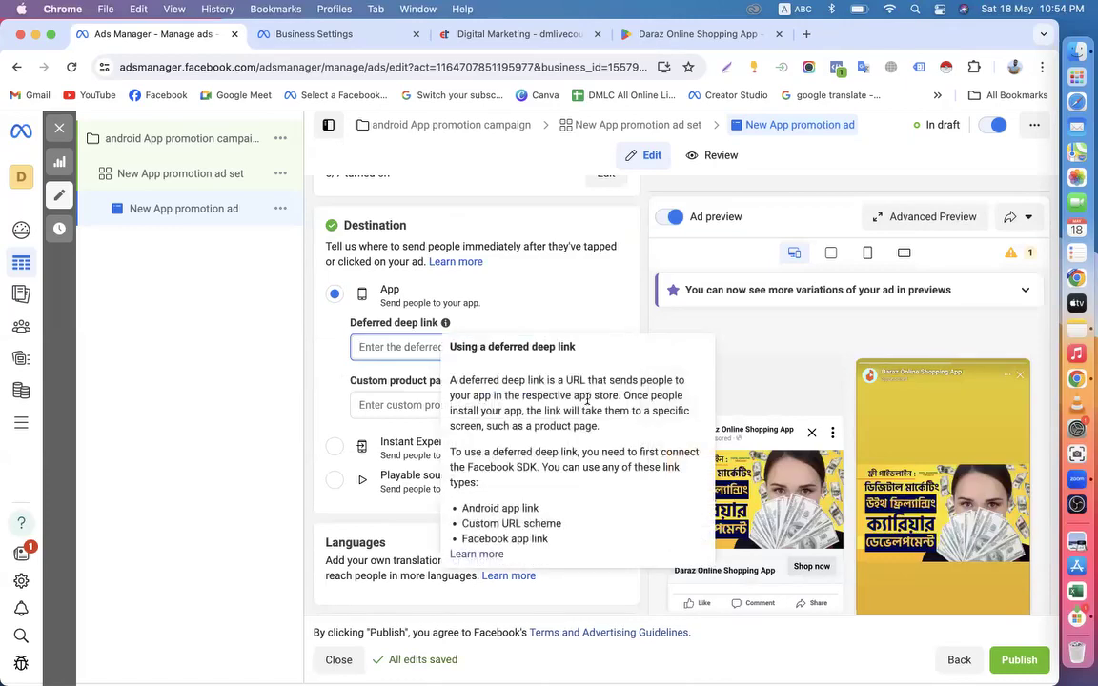
left_click(807, 574)
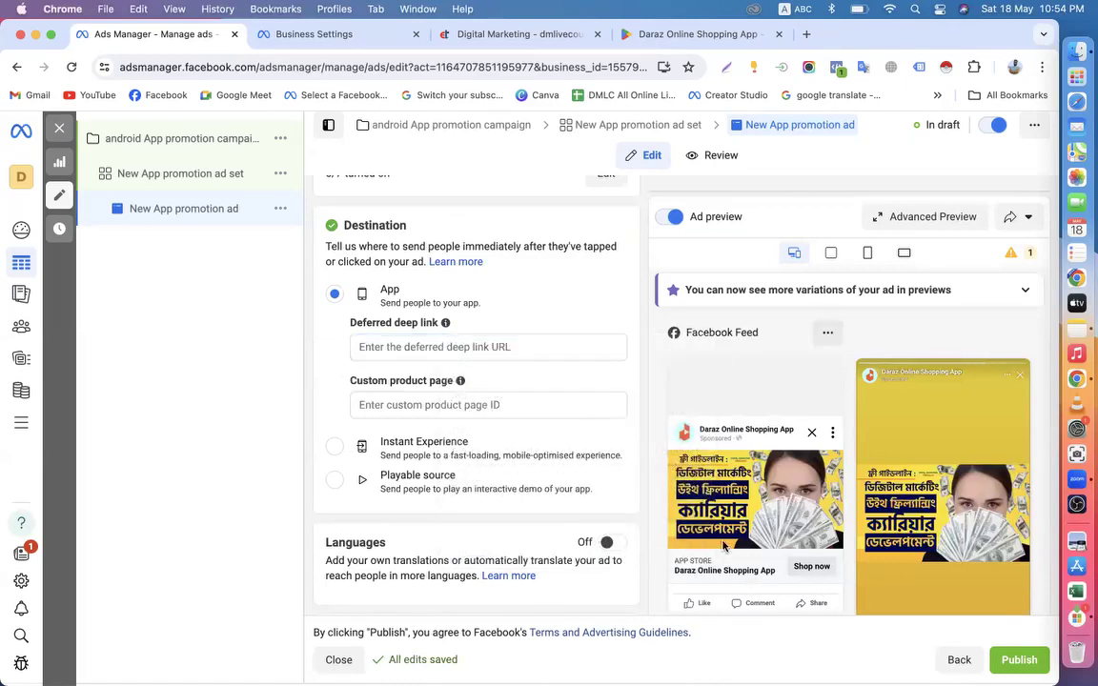
scroll(638, 534, "down", 2)
left_click(399, 260)
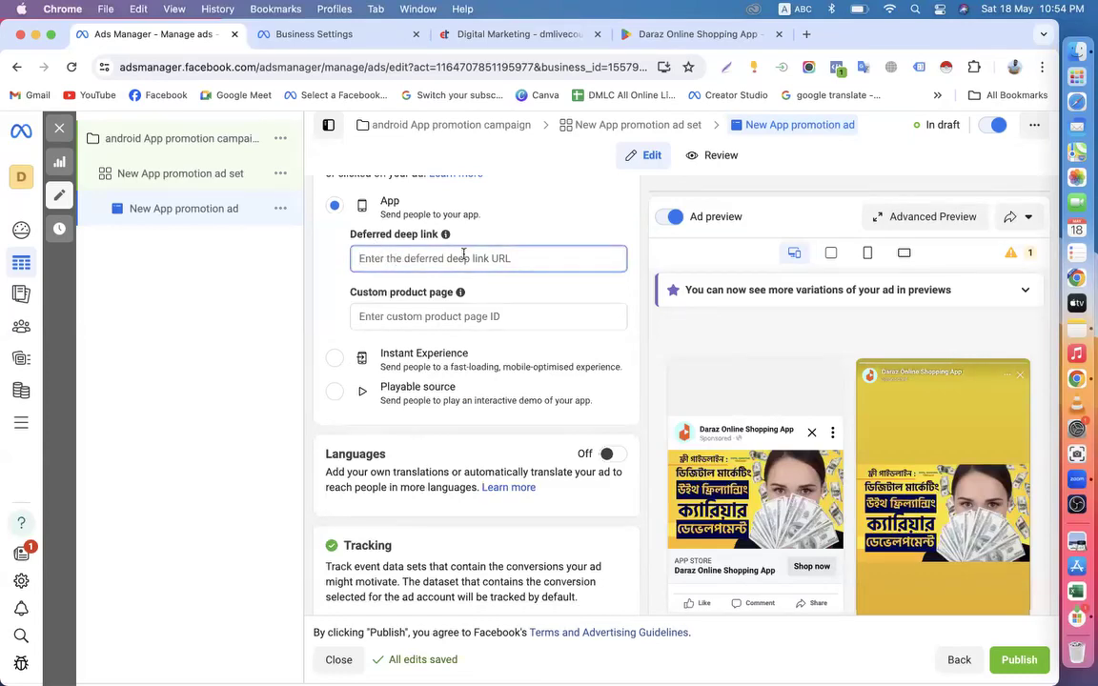
scroll(421, 322, "down", 1)
scroll(471, 321, "up", 5)
scroll(510, 373, "up", 10)
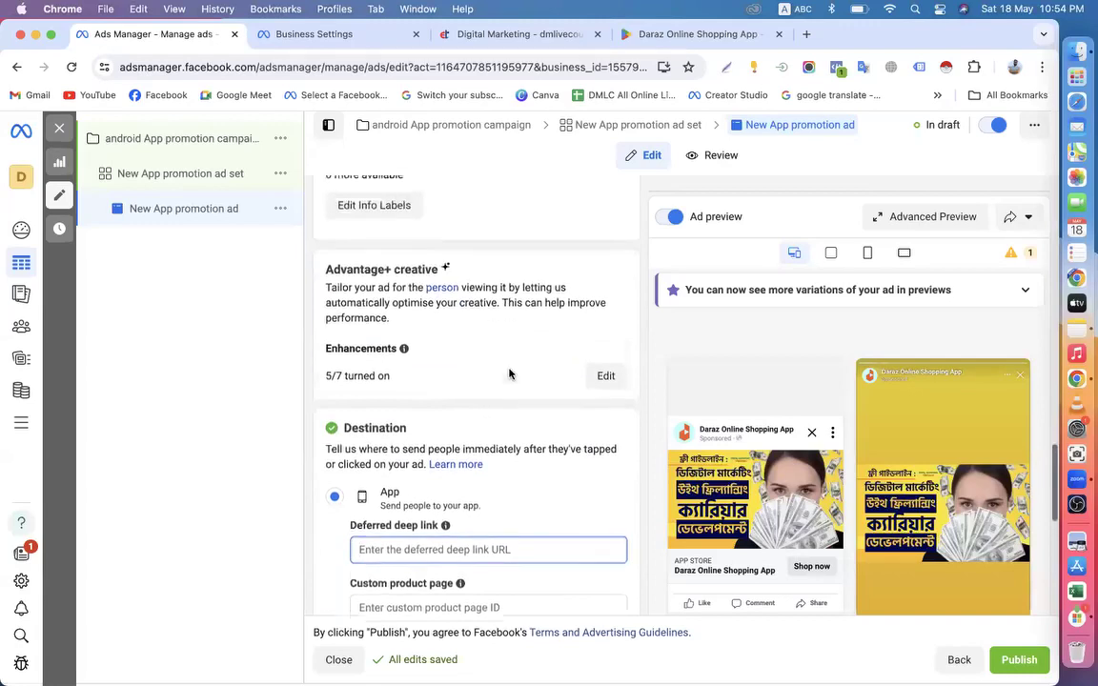
scroll(510, 374, "up", 5)
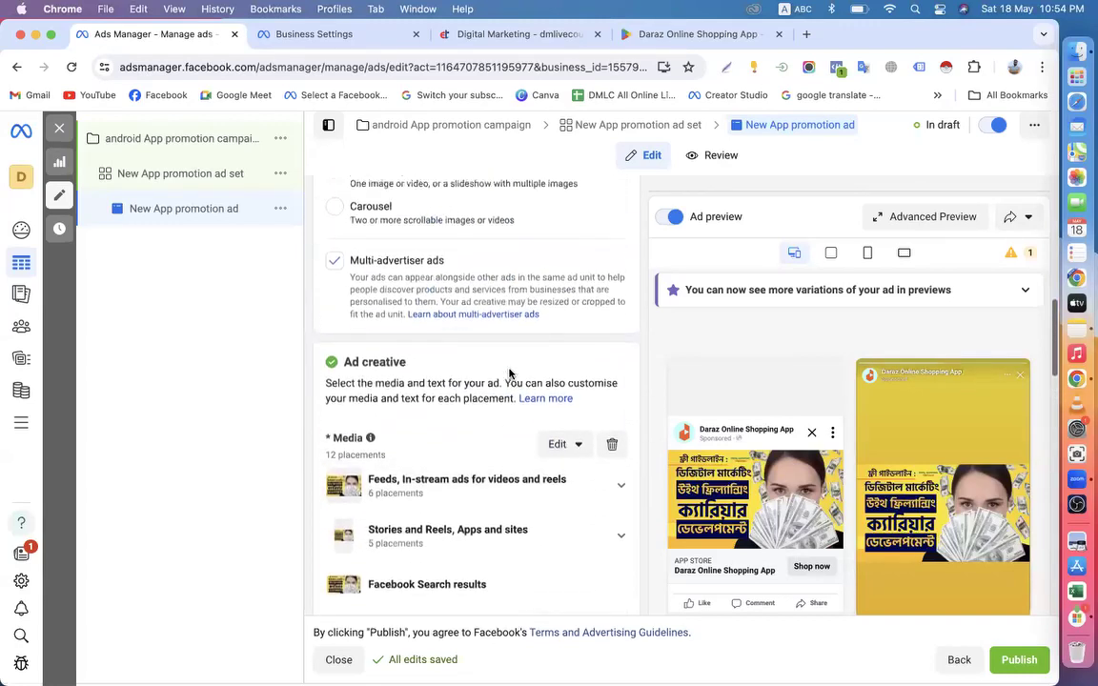
Check the app settings of the New App promotion ad set and return to the New App promotion ad
left_click(187, 191)
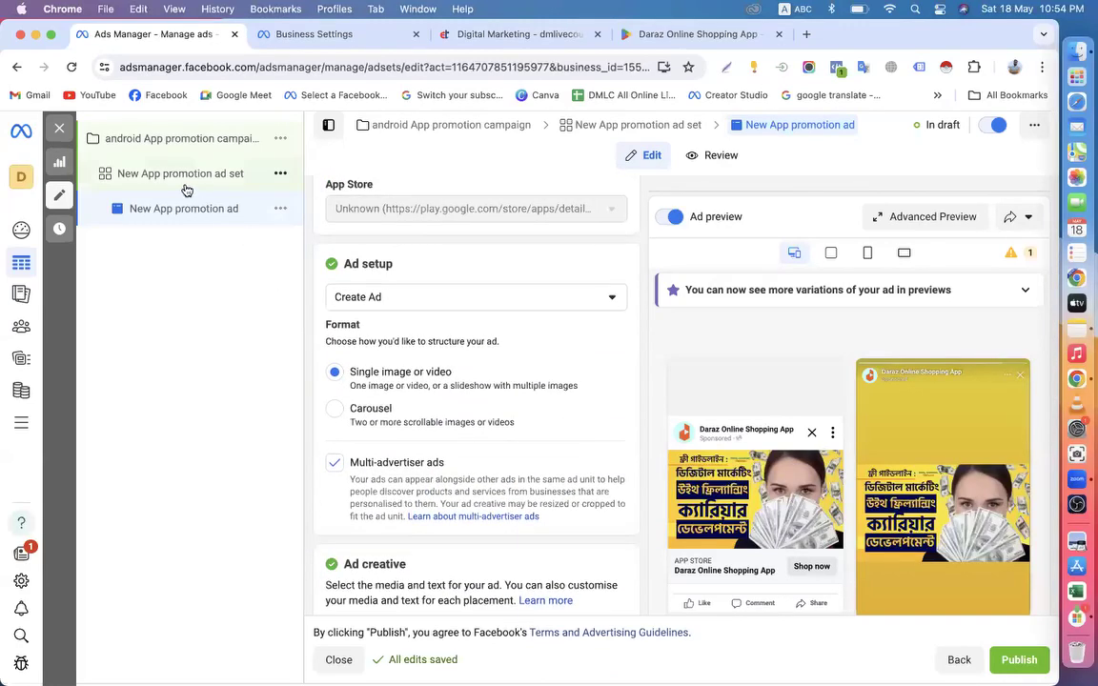
scroll(372, 354, "down", 1)
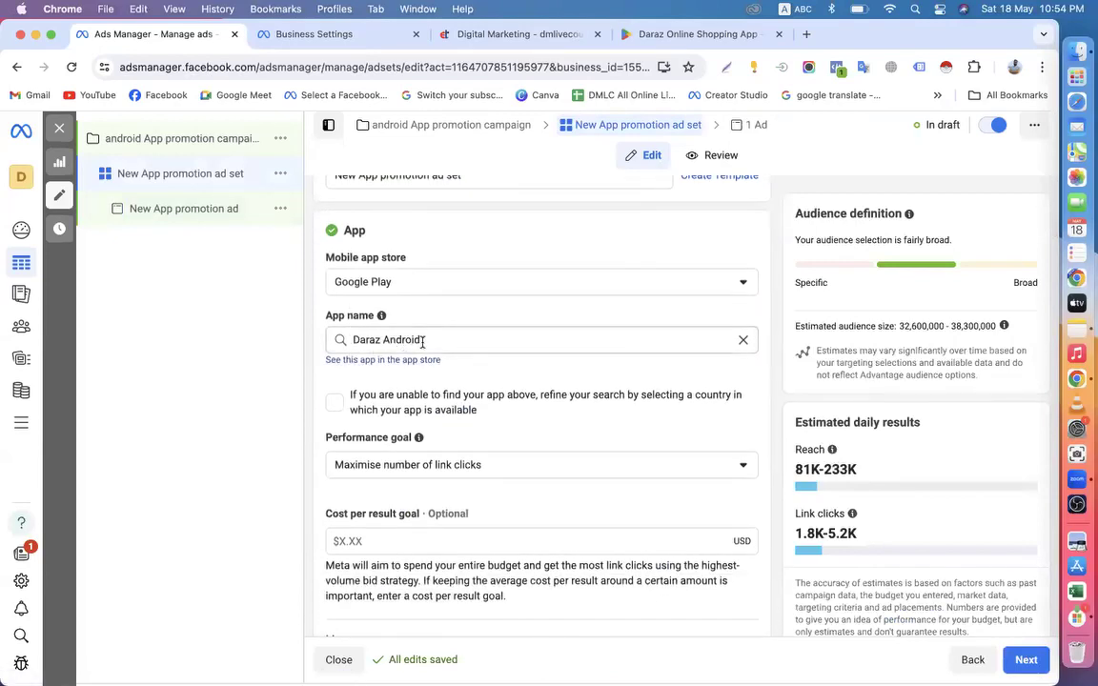
left_click(181, 220)
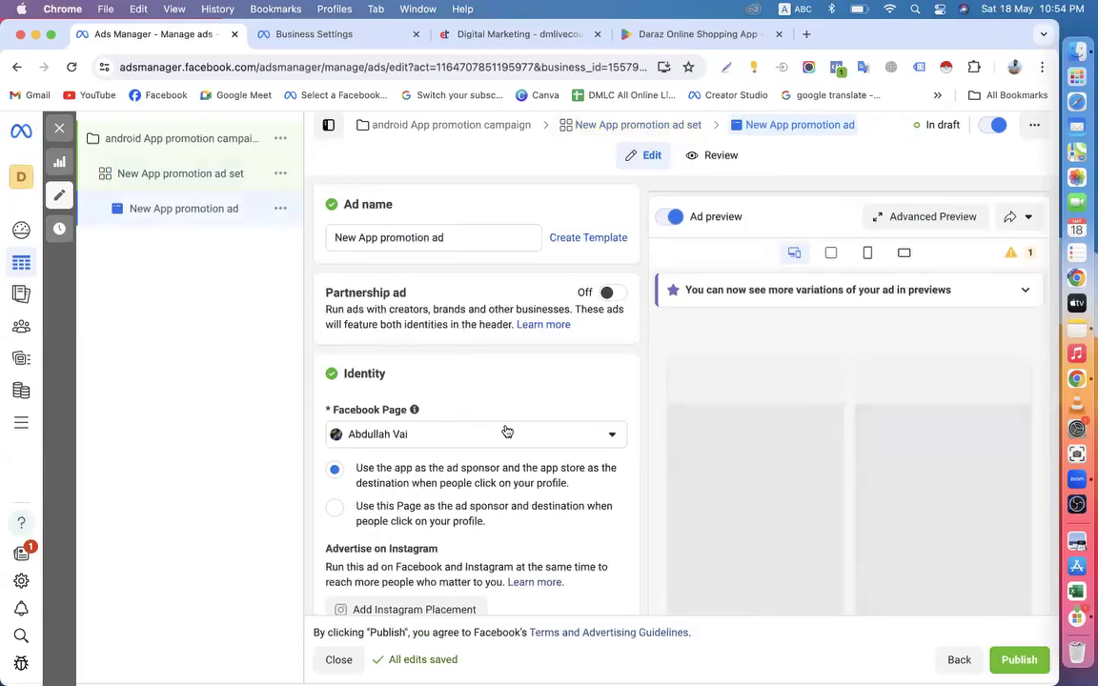
Dismiss the warning about multiple apps in the ad's App section
scroll(506, 424, "down", 5)
scroll(510, 419, "down", 3)
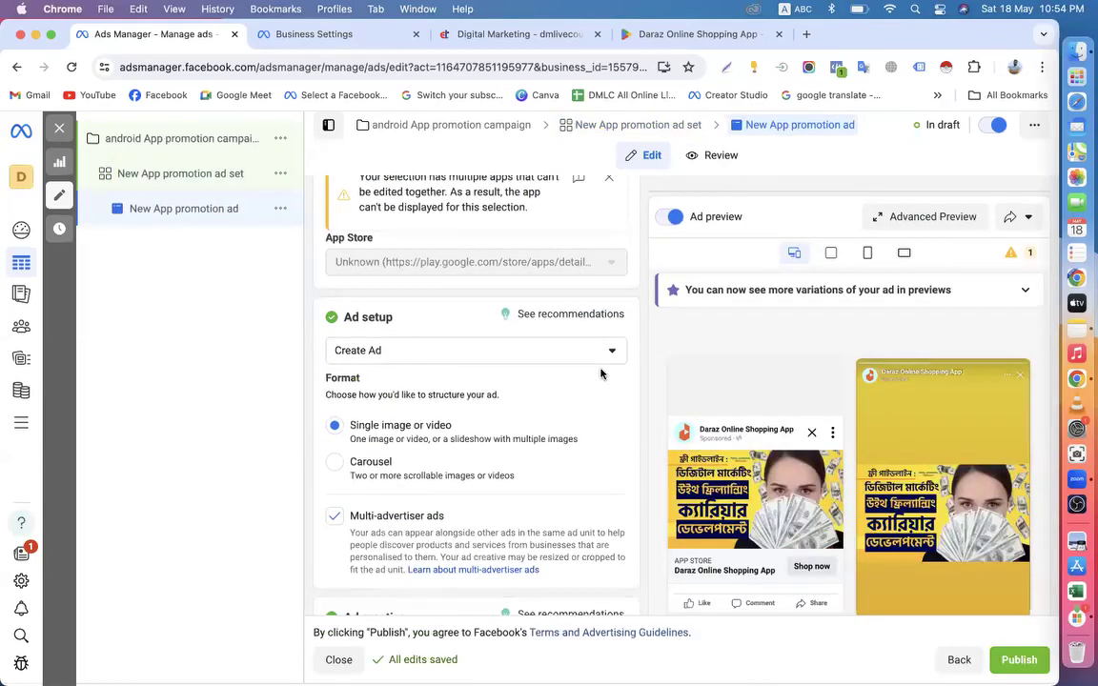
scroll(591, 372, "up", 5)
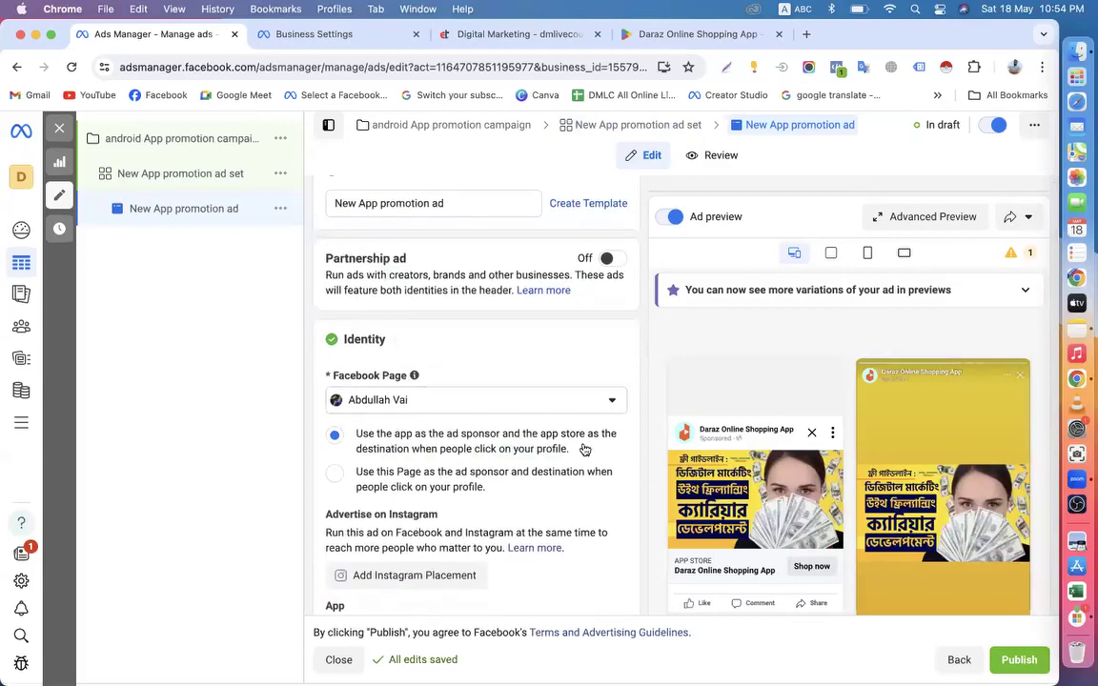
scroll(585, 448, "down", 8)
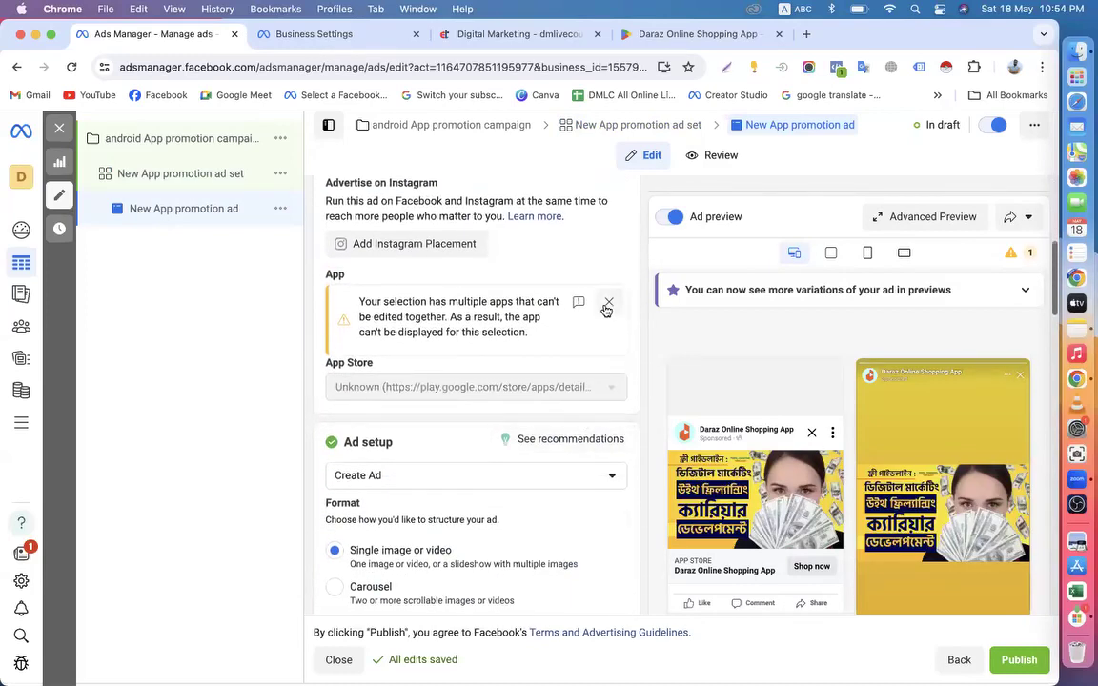
left_click(607, 303)
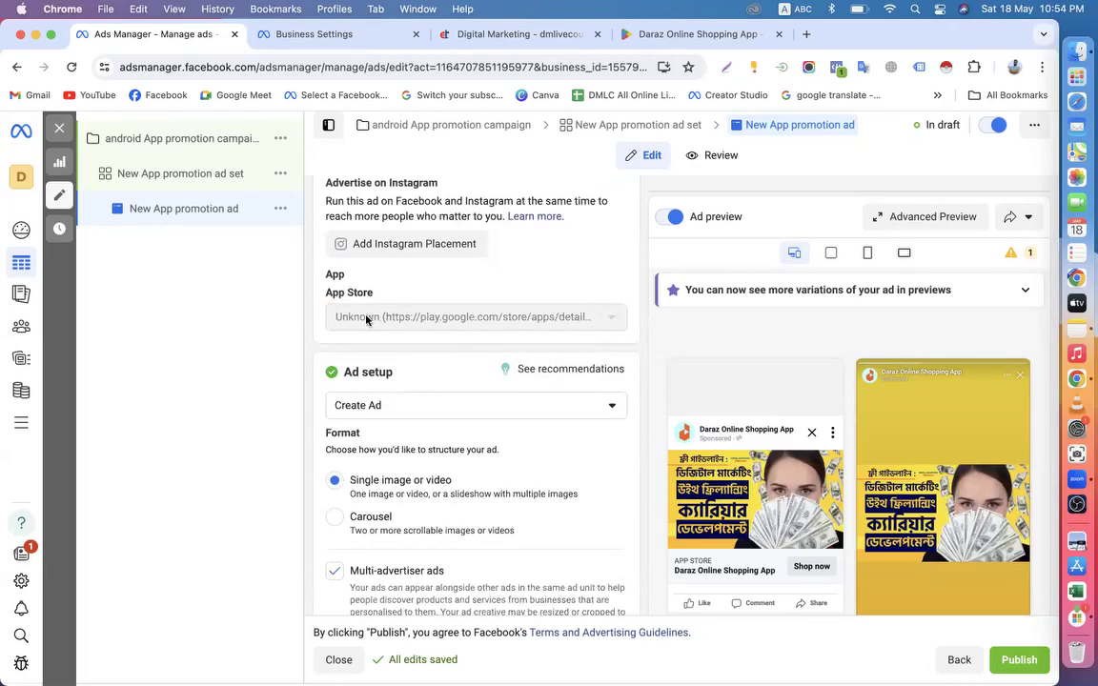
Look over the ad's creative settings and reopen the New App promotion ad set
scroll(570, 438, "down", 5)
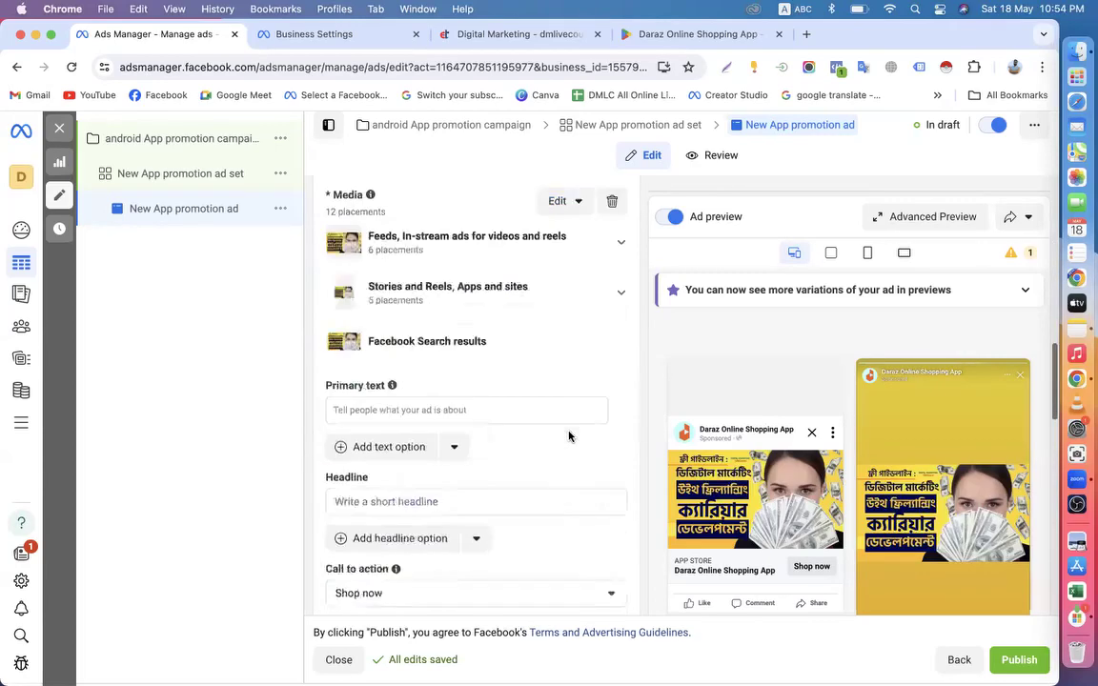
scroll(569, 436, "down", 10)
scroll(607, 393, "up", 10)
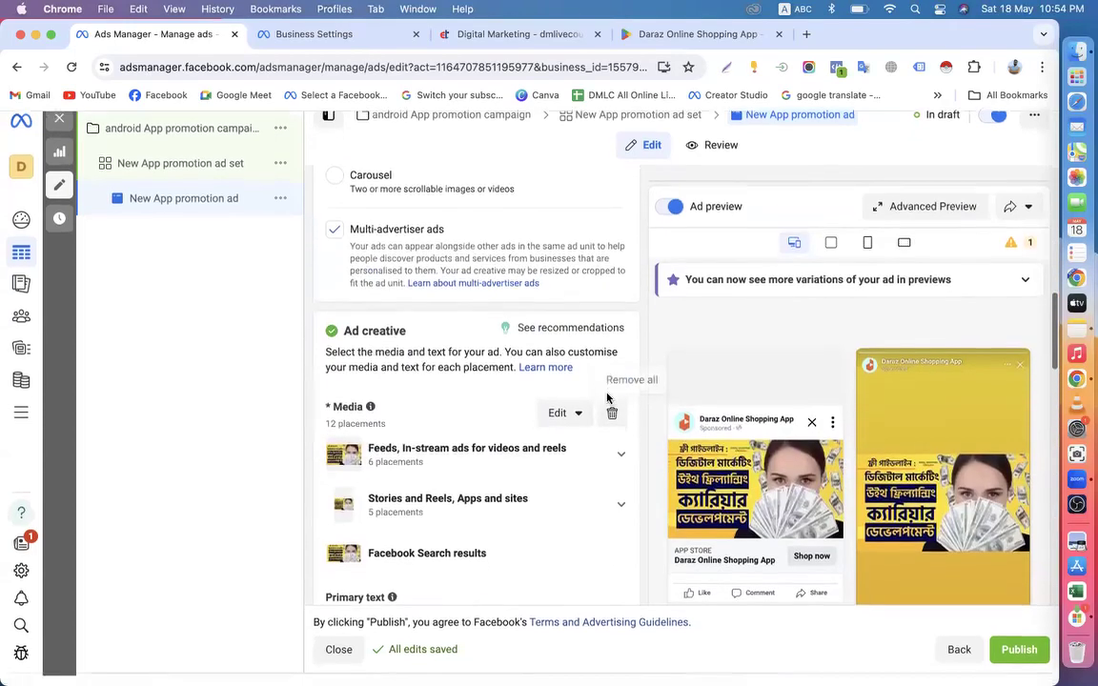
left_click(137, 176)
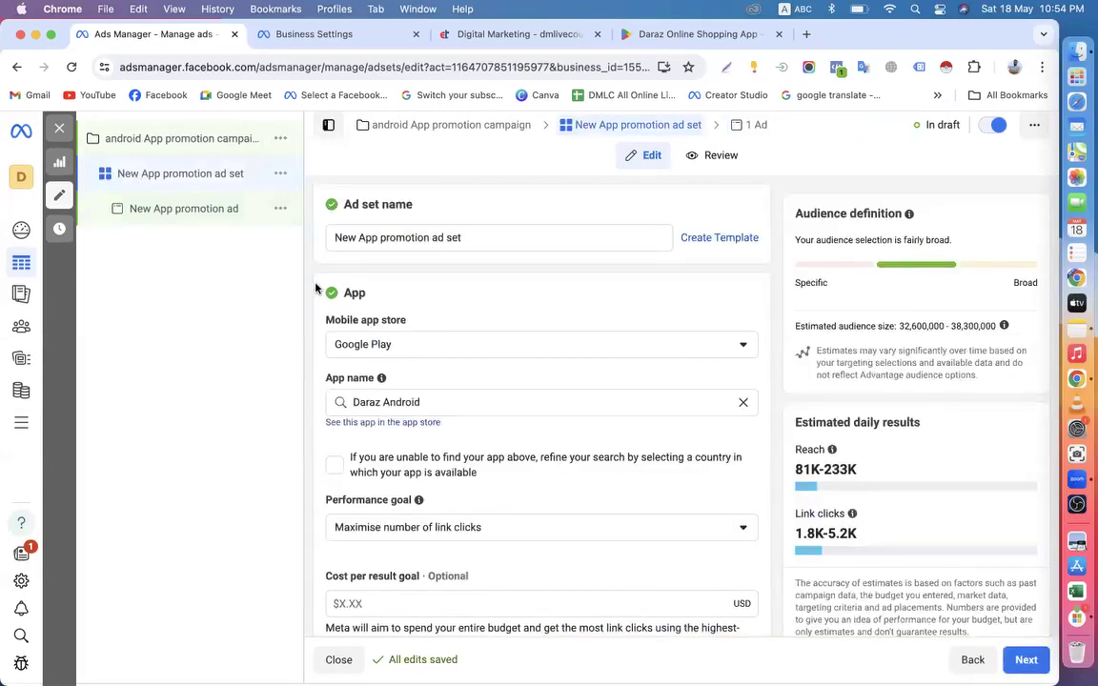
Edit the ad set's specific mobile devices and operating systems, removing Android tablets (all) from the included devices
scroll(315, 286, "down", 15)
scroll(315, 287, "down", 15)
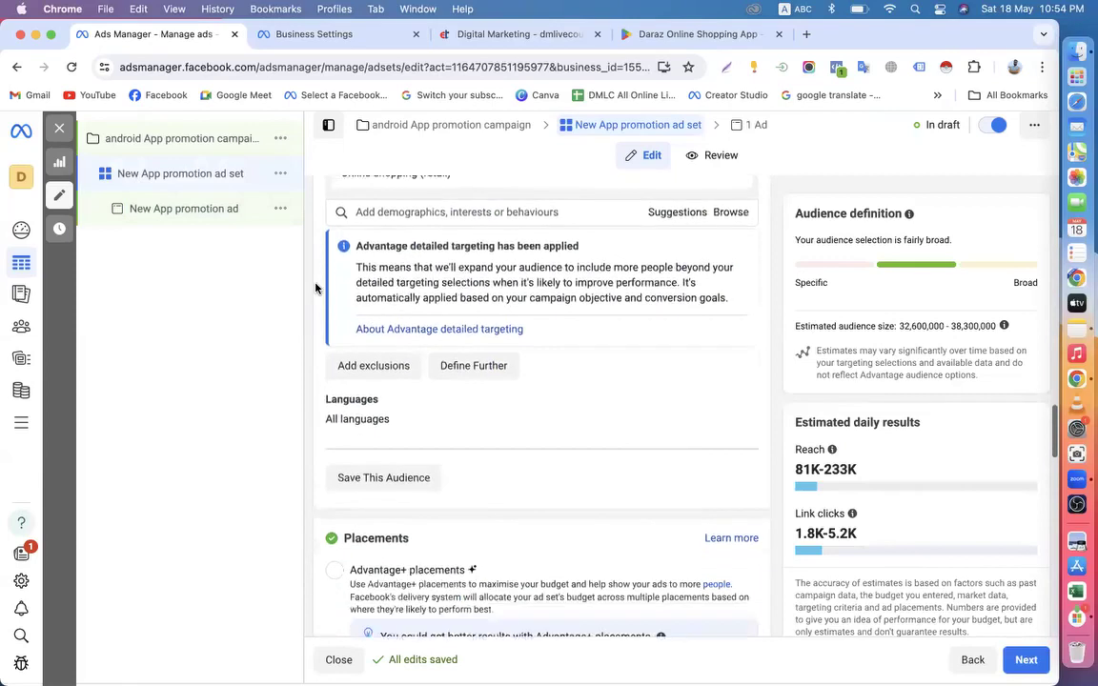
scroll(315, 287, "down", 10)
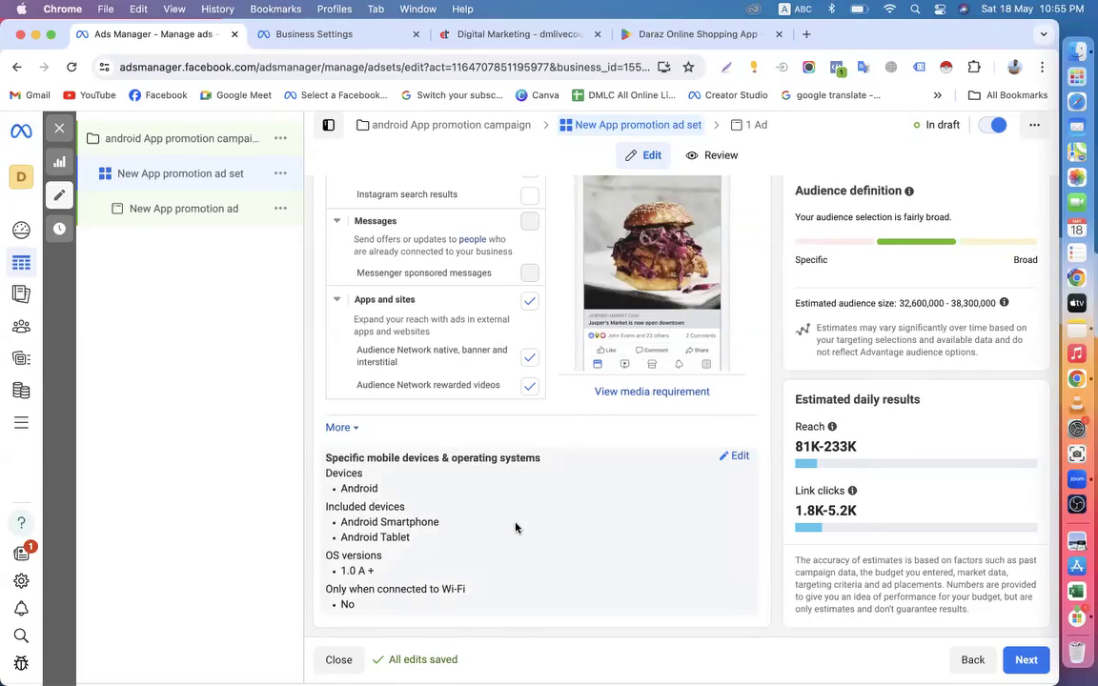
left_click(733, 455)
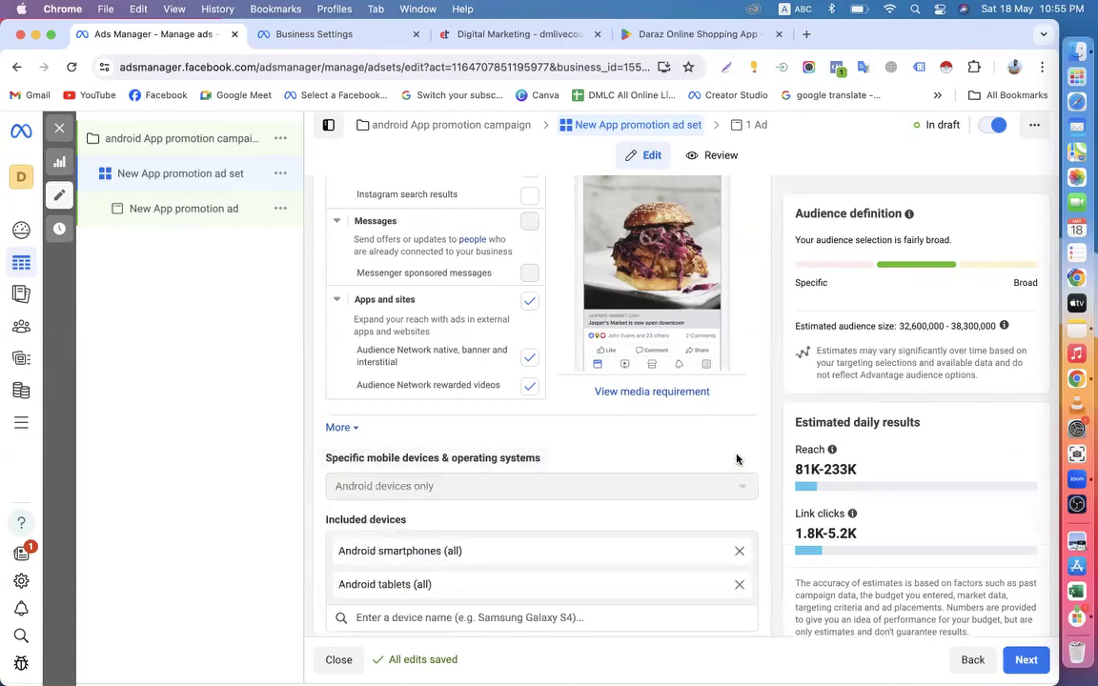
scroll(507, 521, "down", 3)
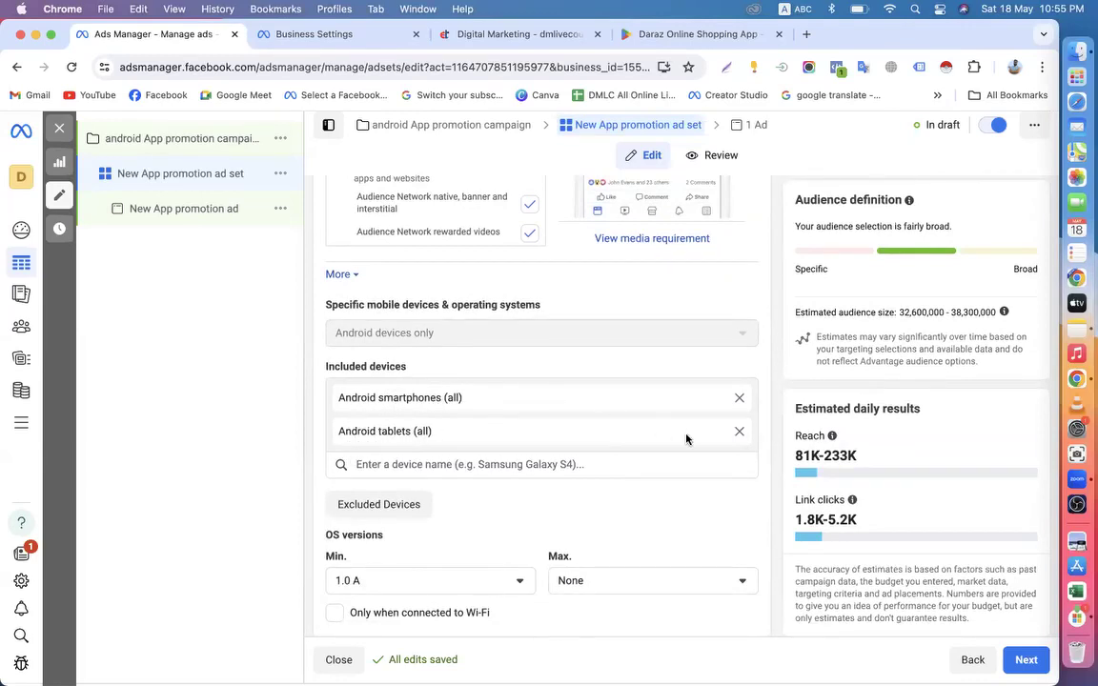
left_click(740, 434)
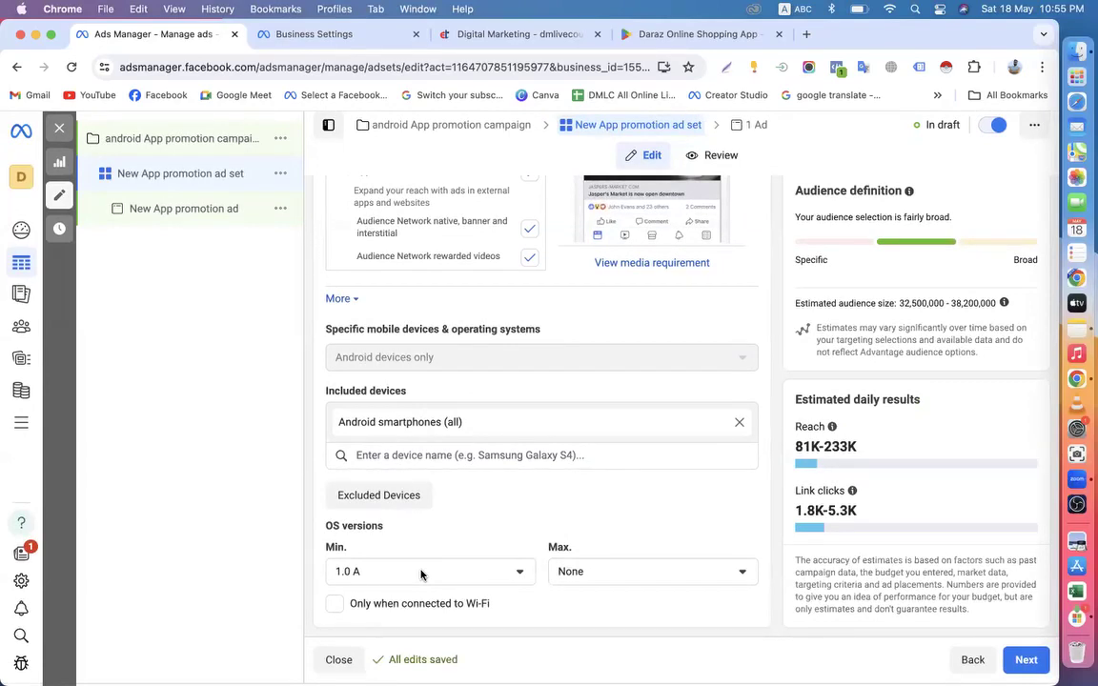
Set the minimum OS version to 4.4 KitKat and look through the maximum version options
left_click(521, 578)
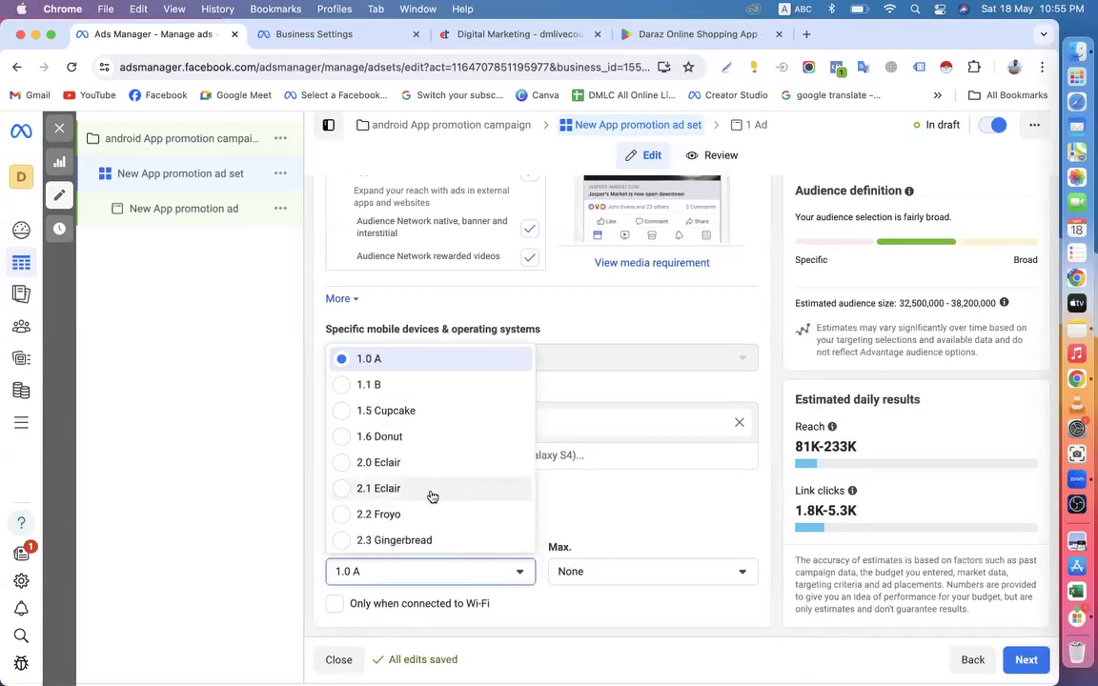
scroll(432, 497, "down", 8)
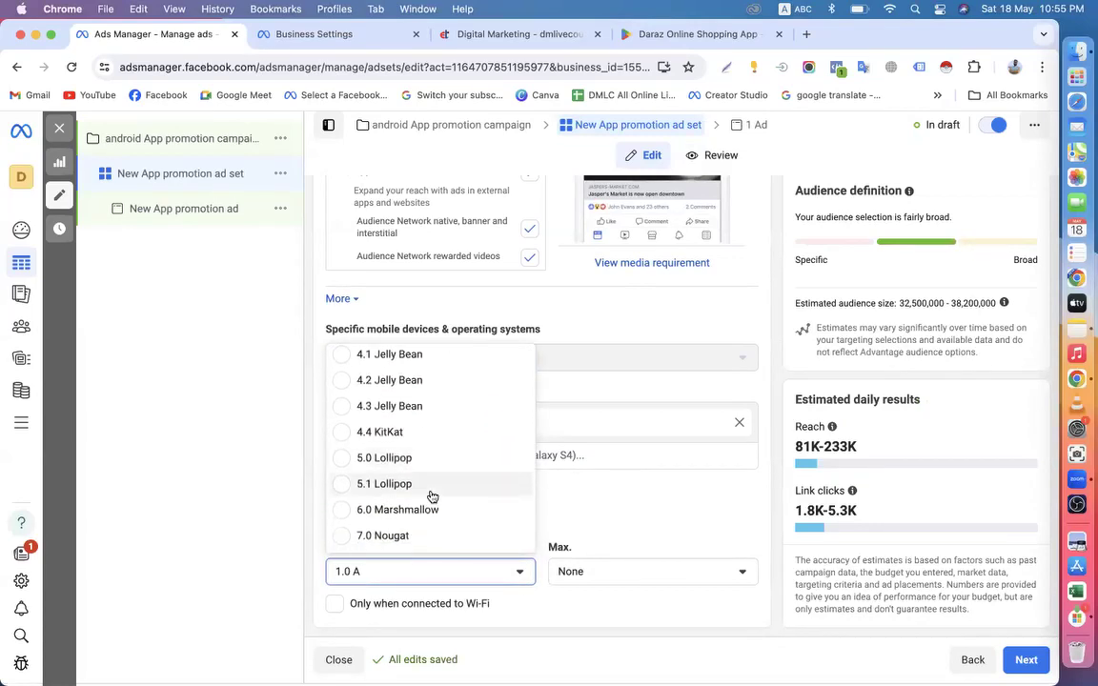
left_click(349, 433)
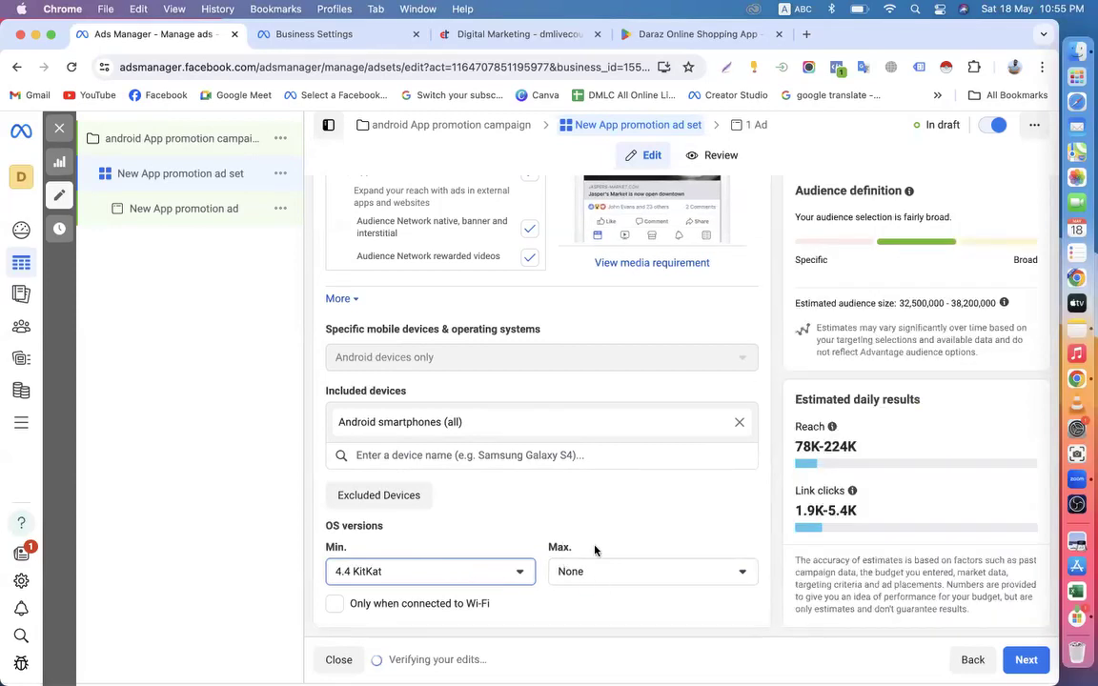
left_click(597, 576)
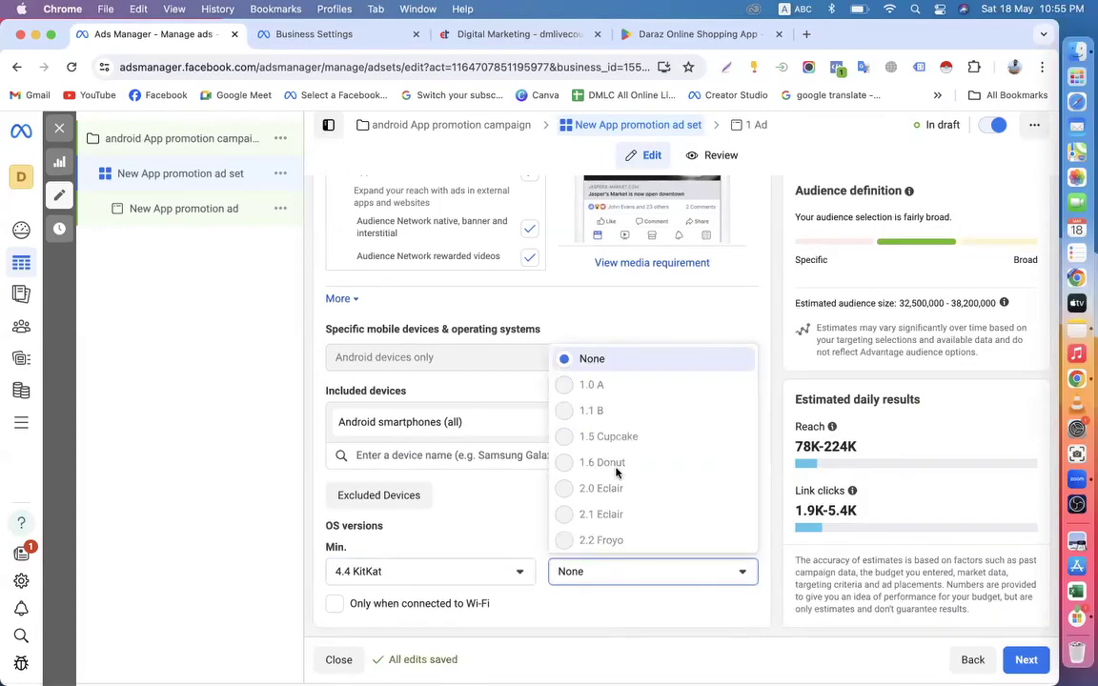
scroll(618, 473, "down", 5)
scroll(618, 473, "up", 5)
left_click(503, 502)
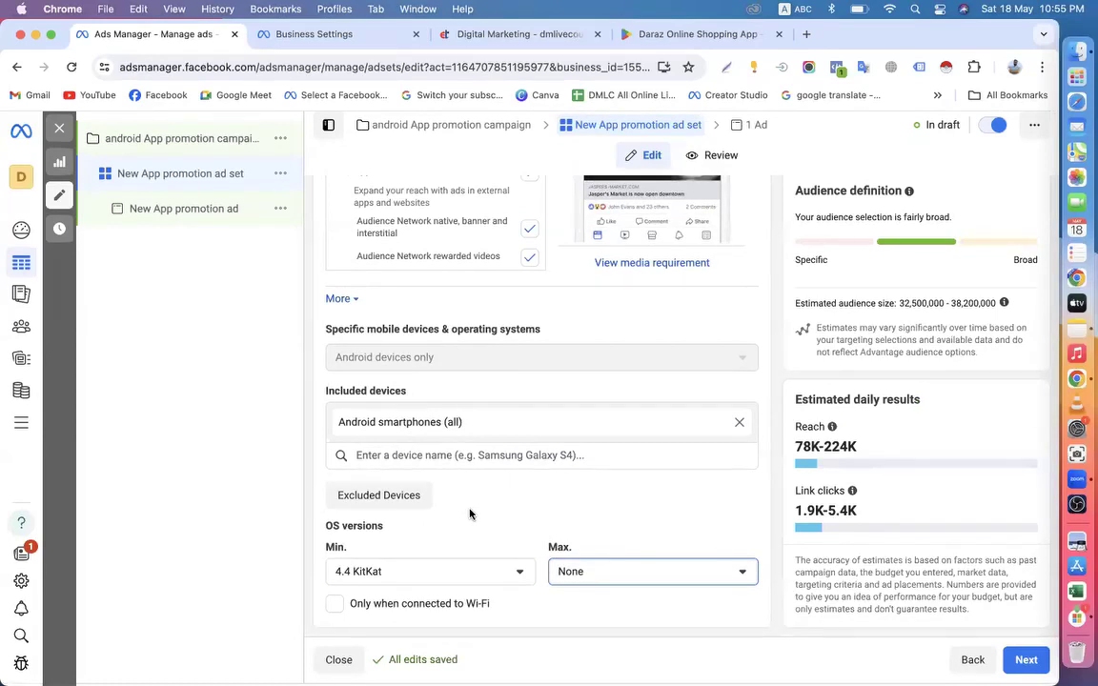
Review the ad set's audience targeting, manual placements and mobile device settings
scroll(469, 514, "up", 15)
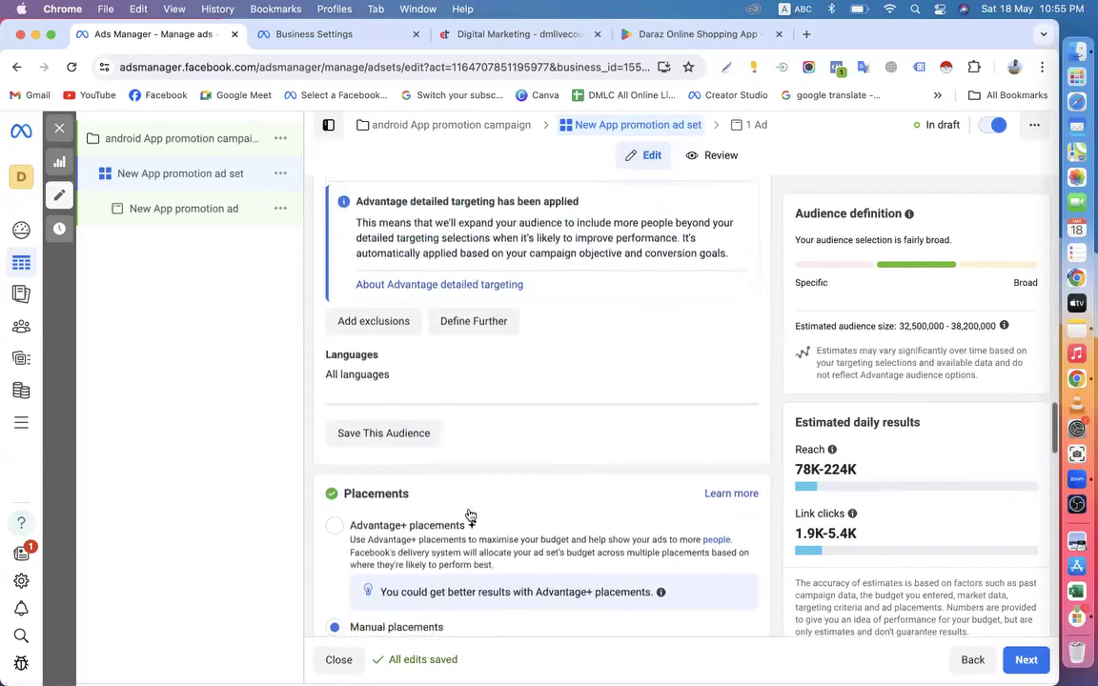
scroll(508, 483, "down", 5)
scroll(515, 471, "up", 7)
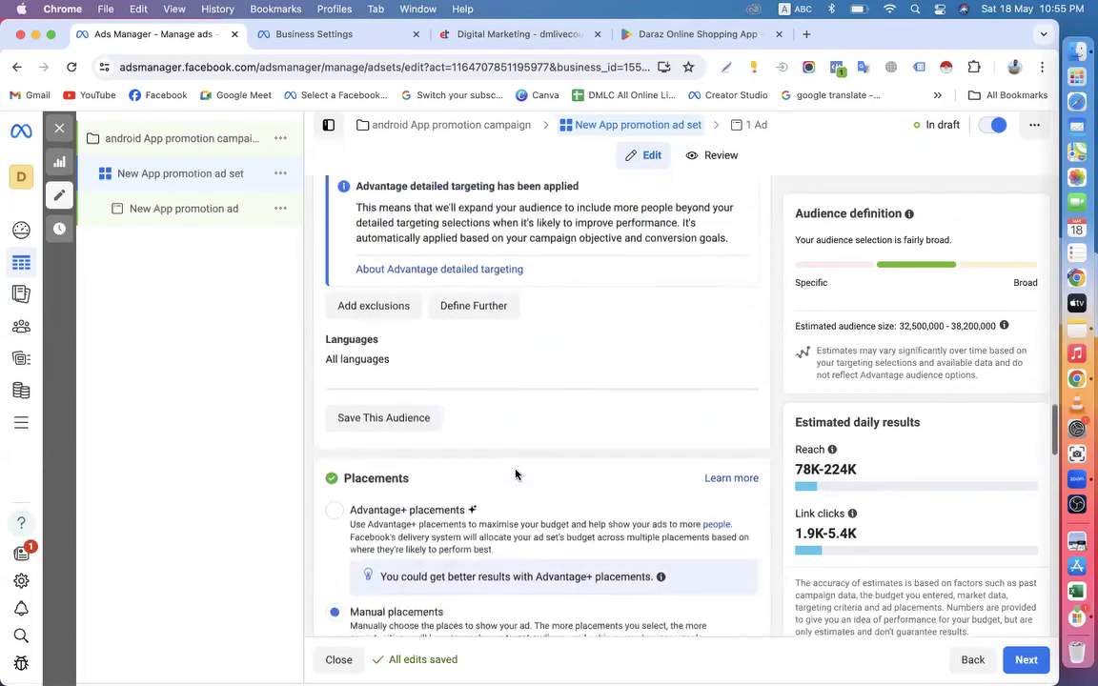
scroll(514, 469, "up", 3)
scroll(527, 429, "down", 3)
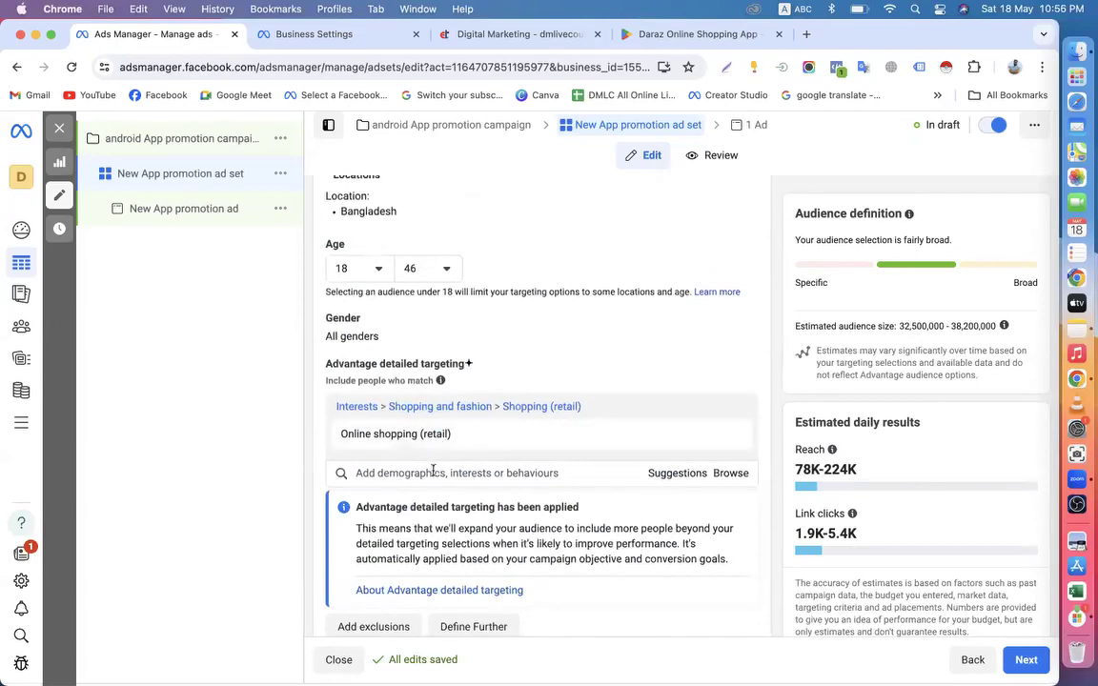
scroll(440, 477, "down", 10)
scroll(443, 488, "down", 10)
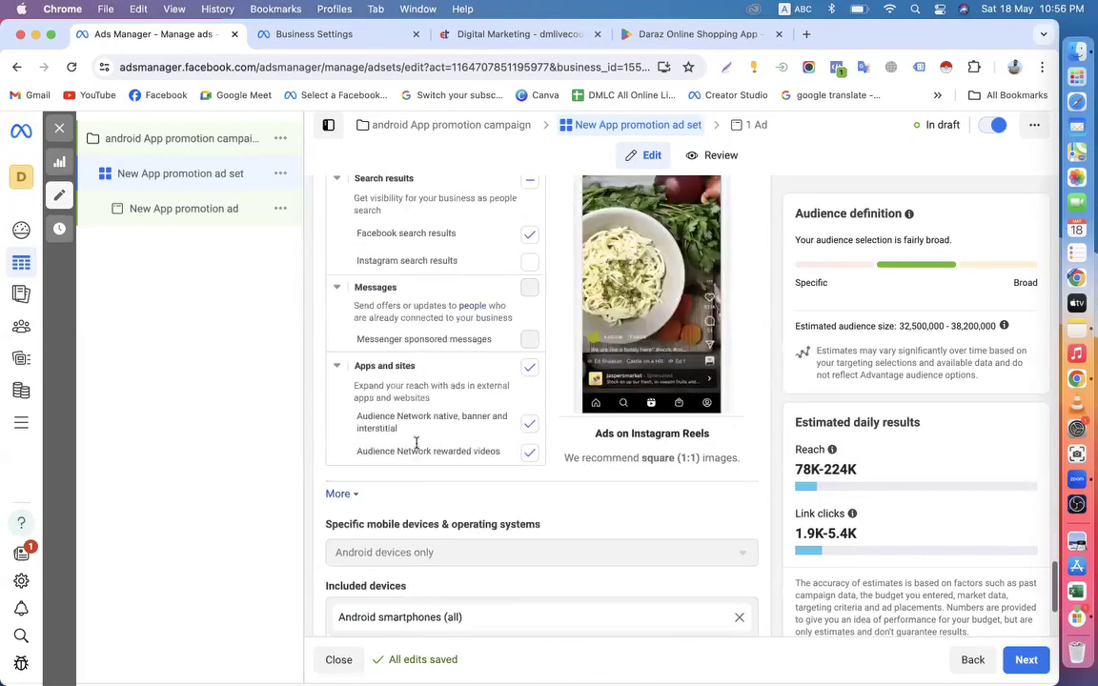
scroll(525, 485, "down", 3)
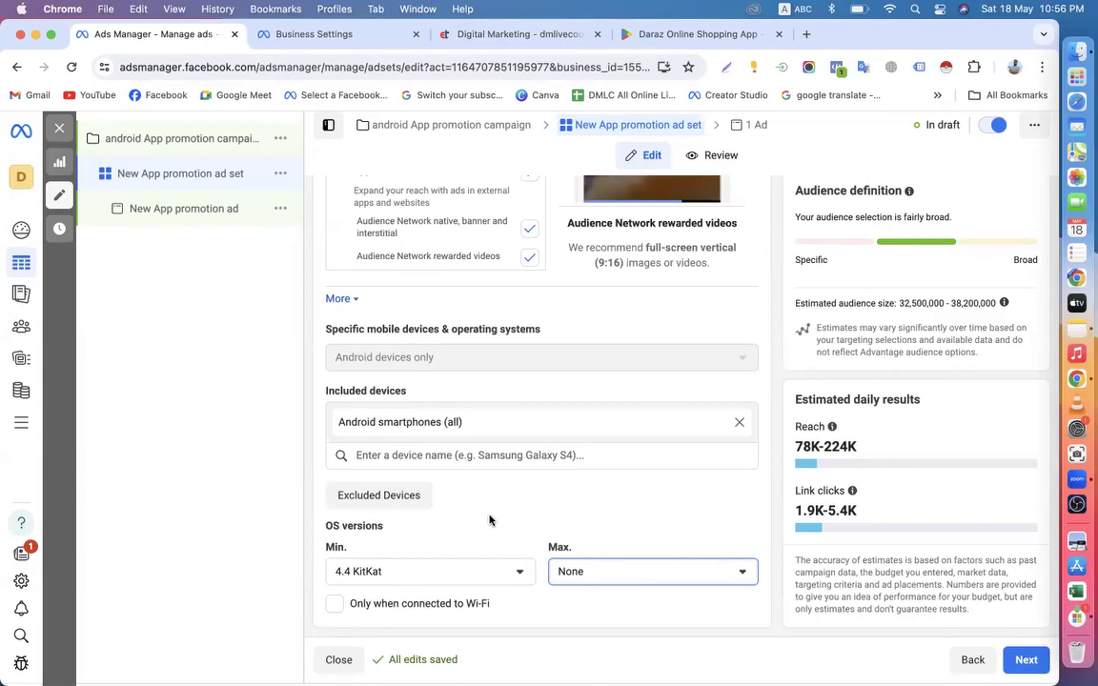
Examine the Android versions offered as the minimum OS version, up to 14.0 Upside Down Cake
left_click(517, 575)
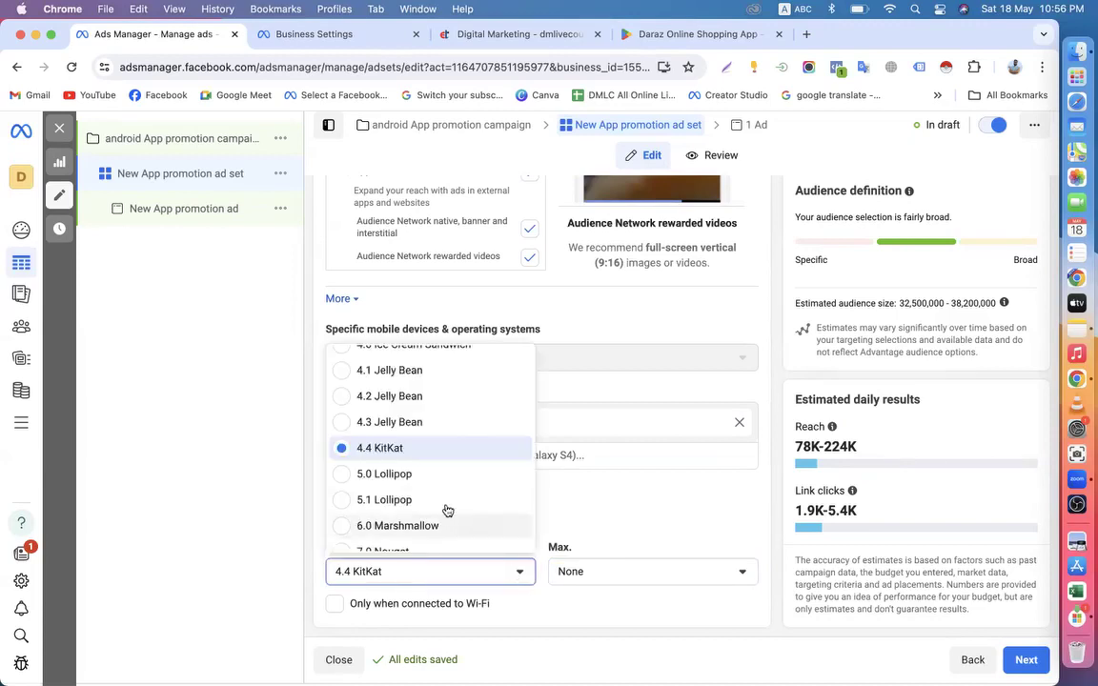
scroll(353, 483, "down", 1)
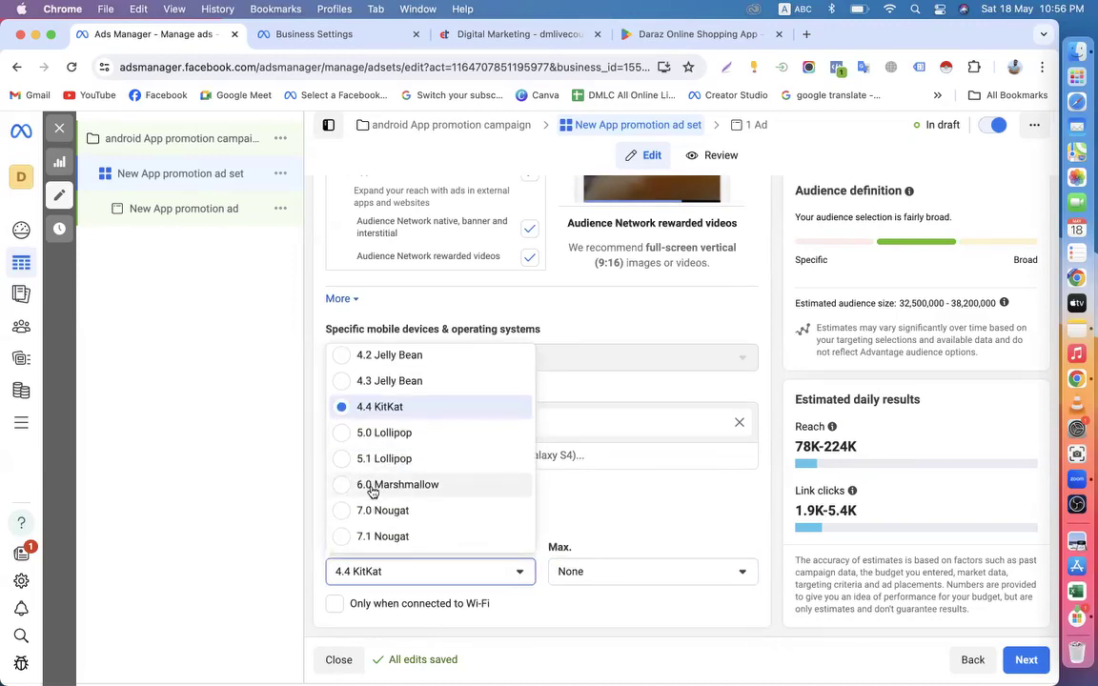
scroll(424, 491, "down", 3)
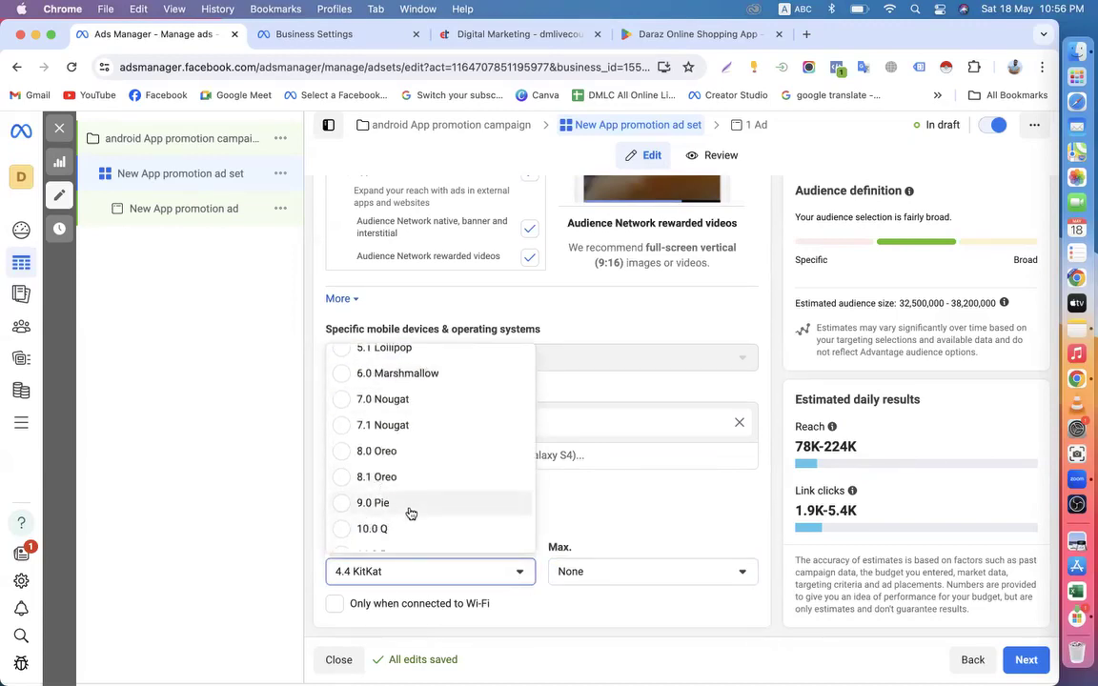
scroll(410, 513, "down", 1)
scroll(410, 513, "down", 1)
scroll(409, 512, "down", 1)
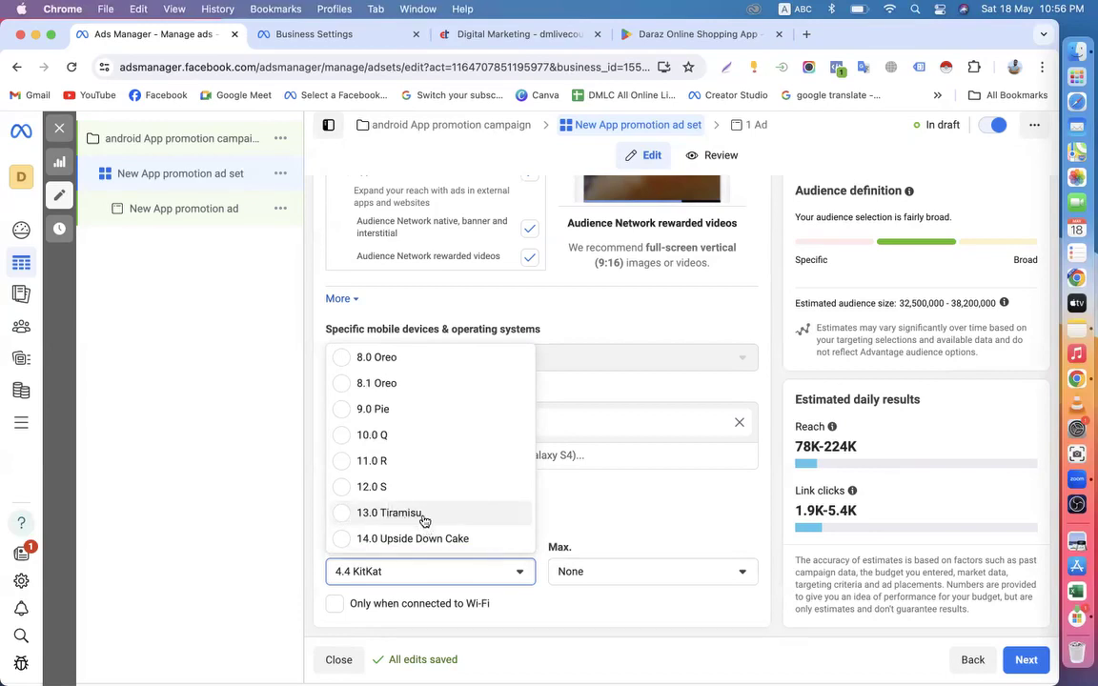
scroll(424, 520, "up", 5)
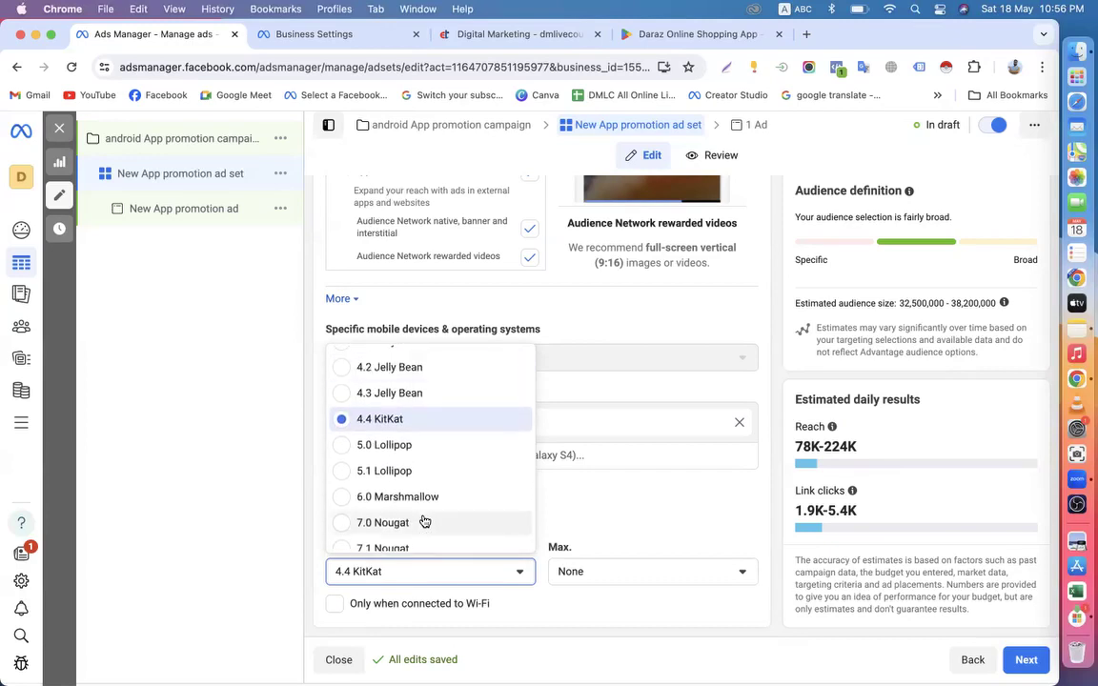
left_click(422, 420)
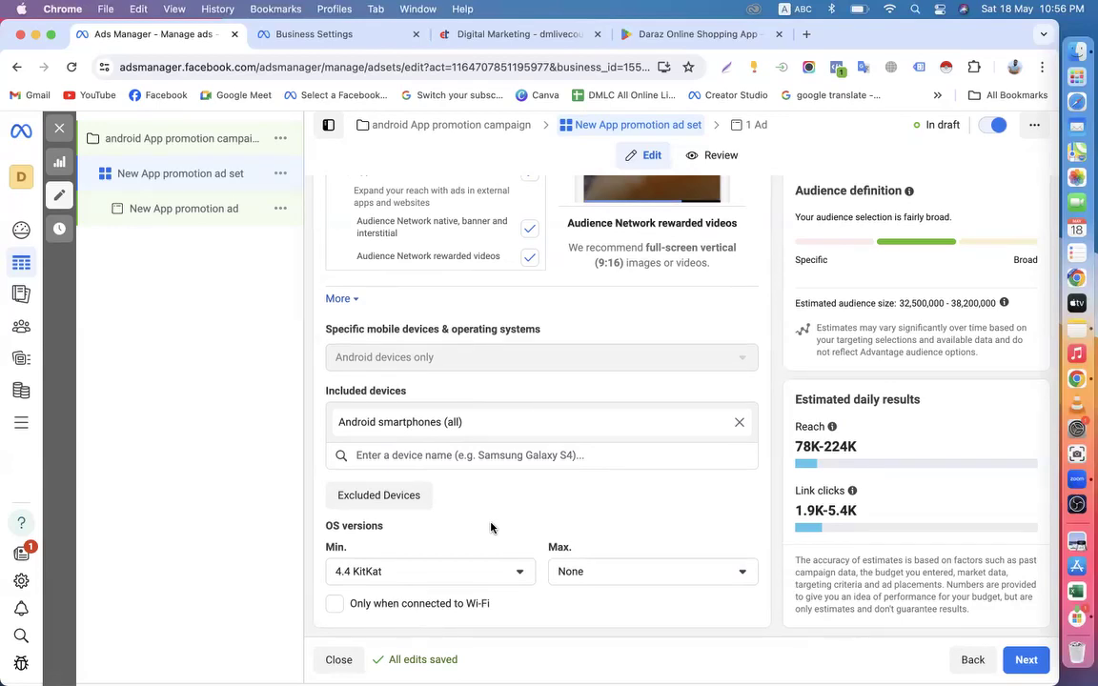
left_click(497, 571)
scroll(407, 490, "down", 3)
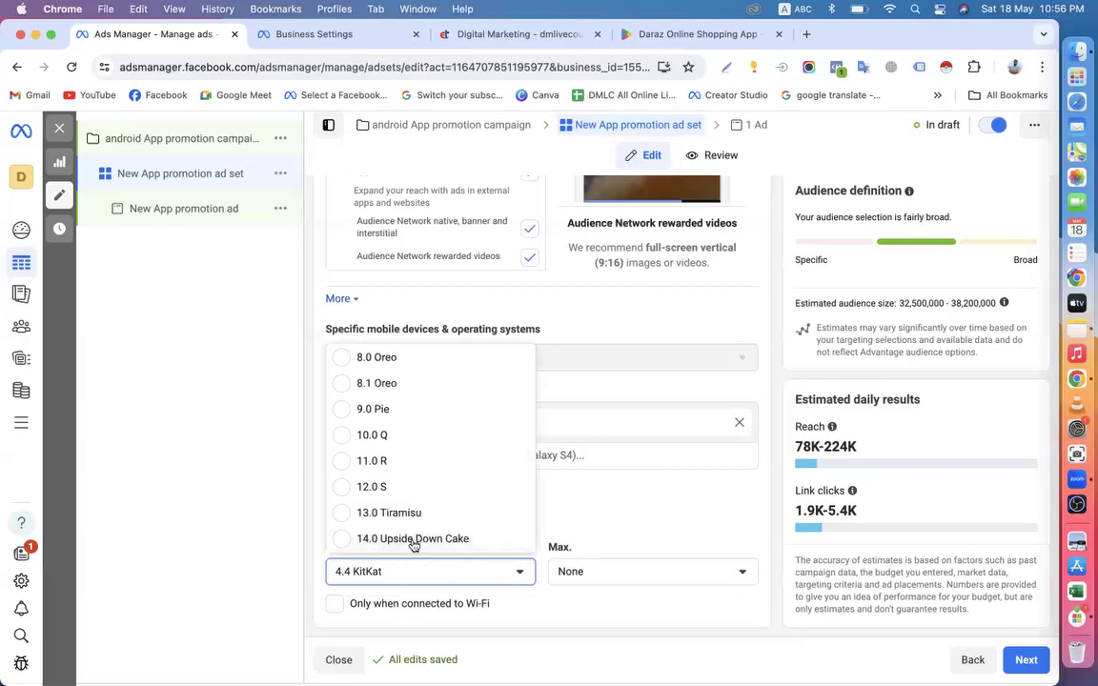
left_click(305, 552)
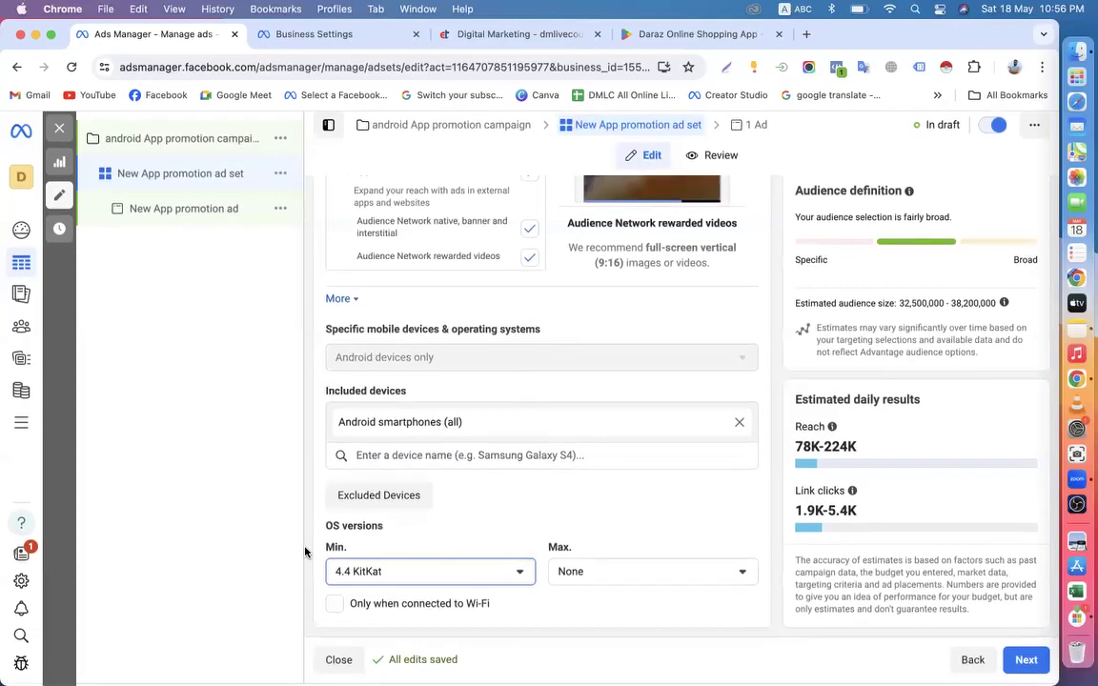
Set the minimum OS version to 1.0 A
left_click(522, 570)
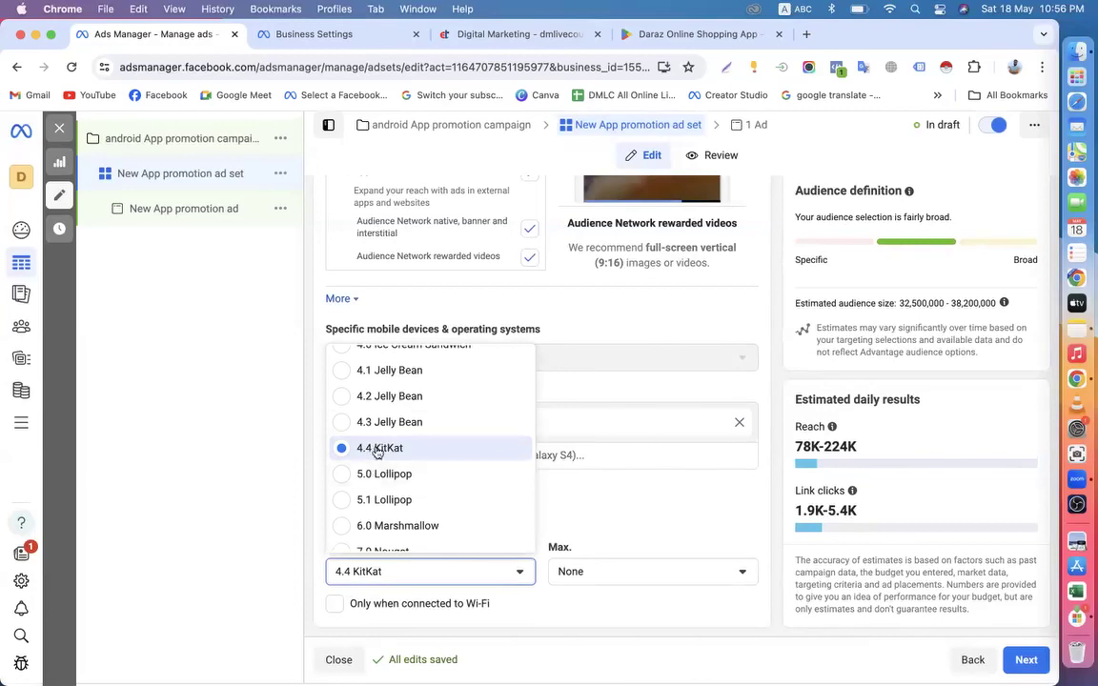
scroll(389, 463, "up", 5)
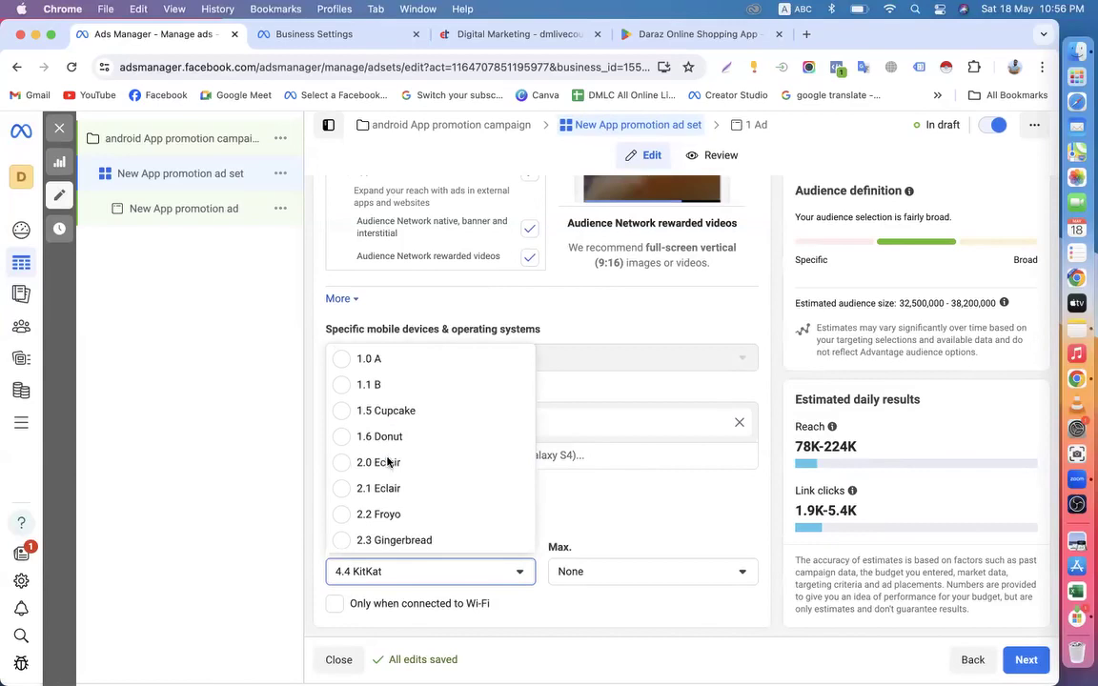
scroll(388, 463, "down", 10)
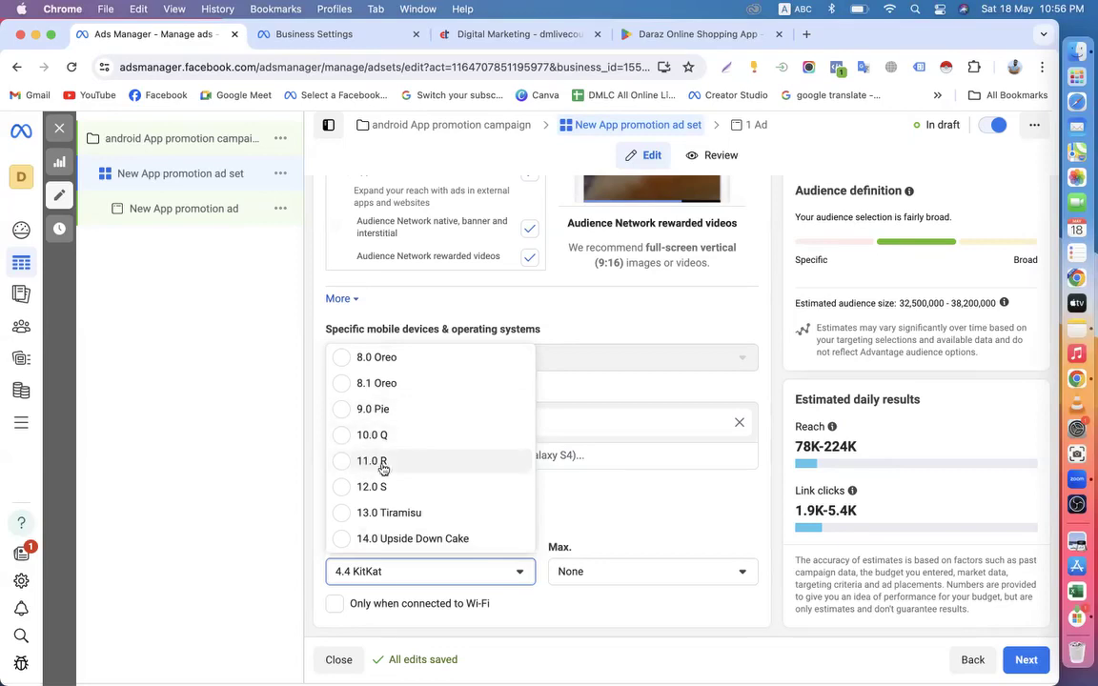
scroll(374, 435, "up", 5)
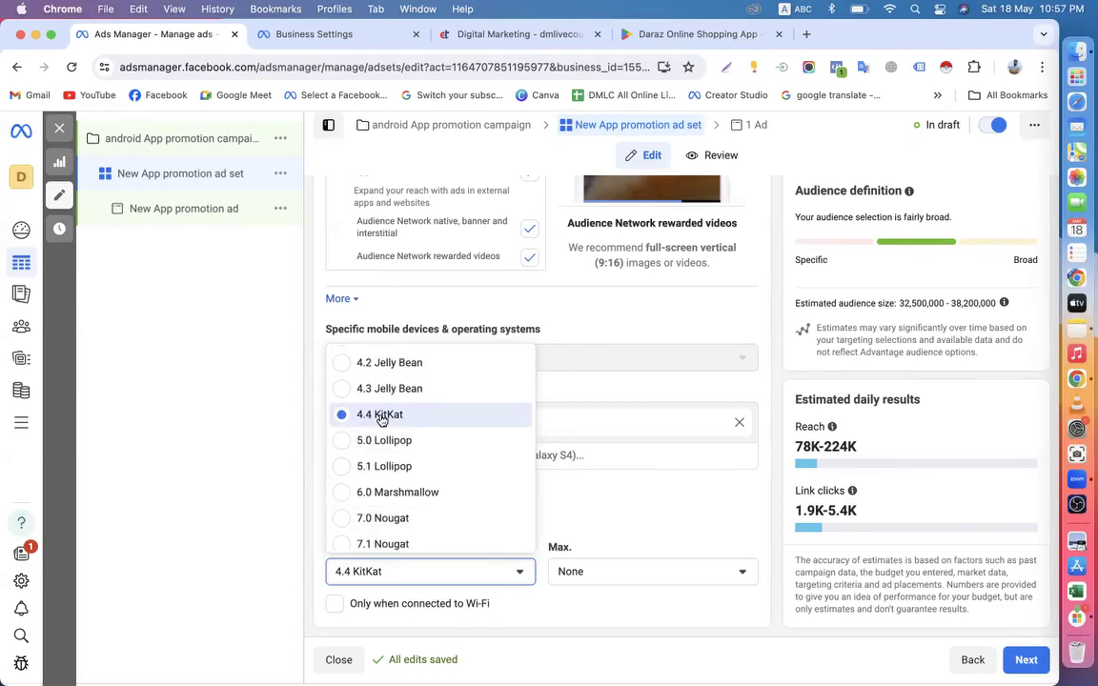
scroll(380, 421, "up", 5)
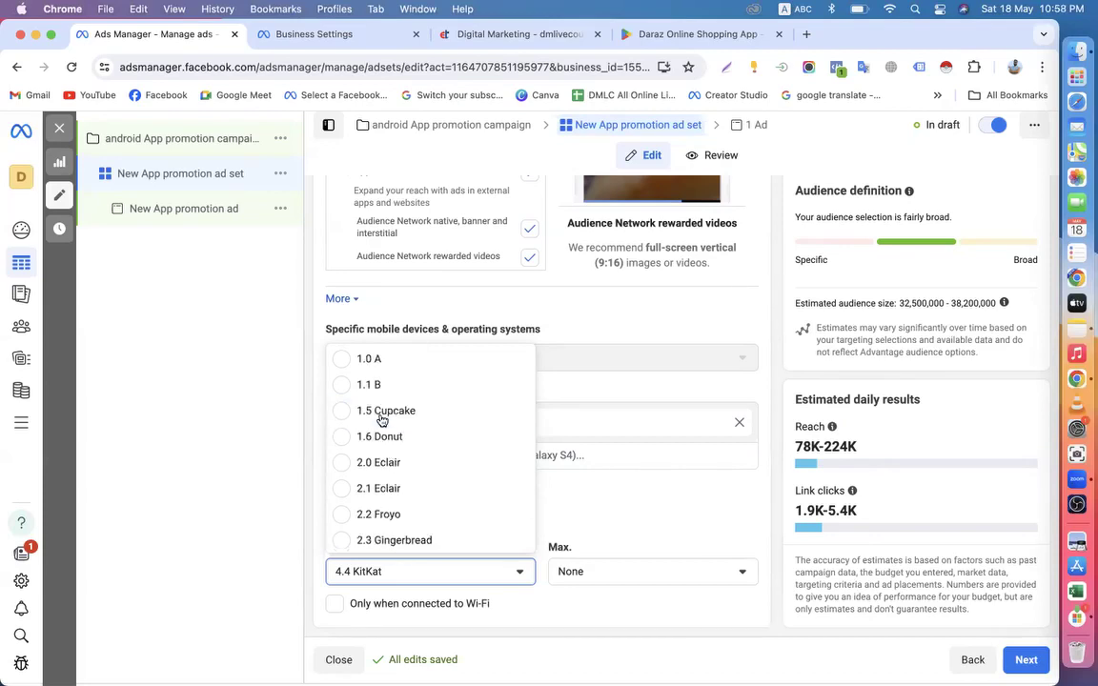
left_click(341, 358)
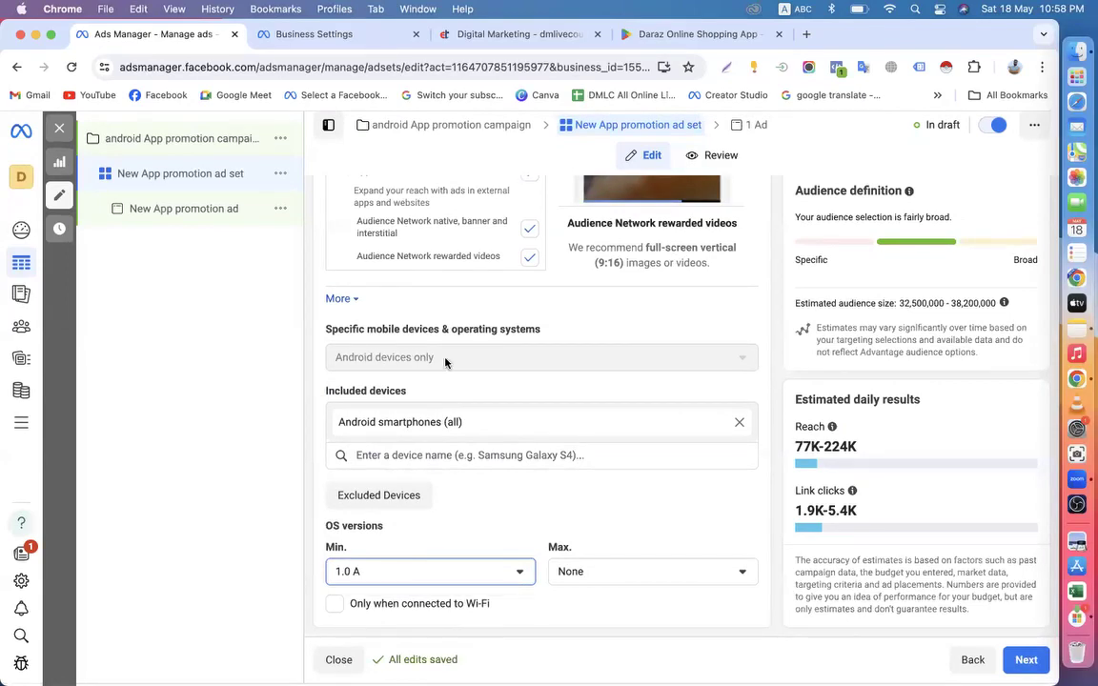
Limit the ad set's delivery to devices only when connected to Wi-Fi
scroll(503, 387, "up", 5)
scroll(501, 389, "up", 20)
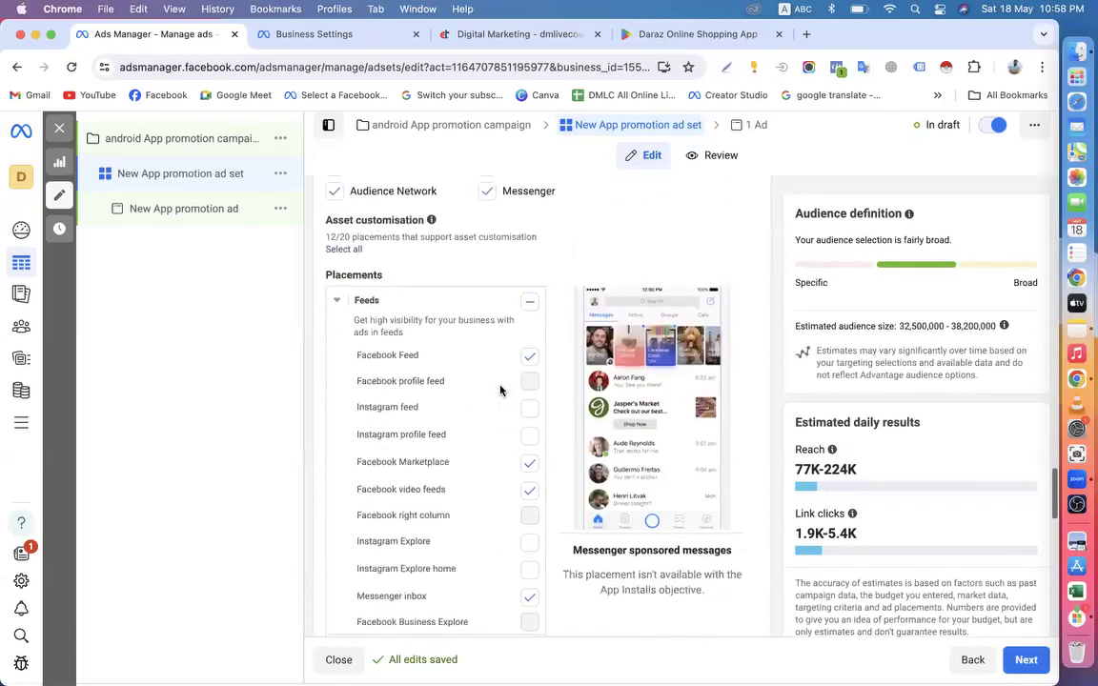
scroll(500, 389, "up", 8)
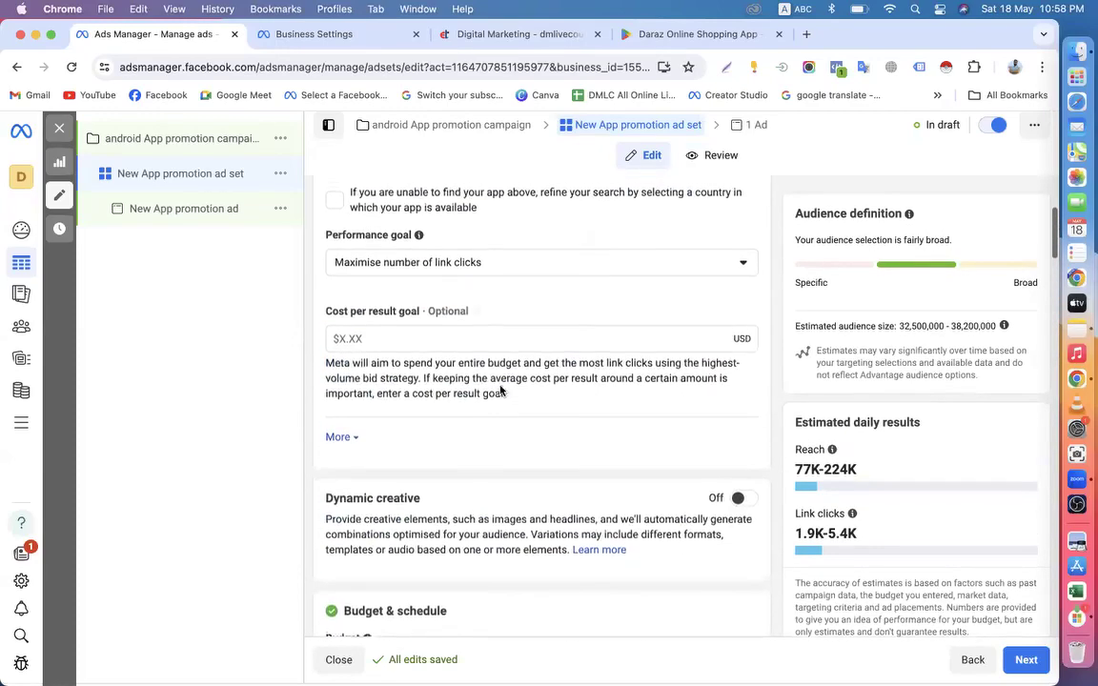
scroll(501, 389, "down", 3)
scroll(501, 389, "down", 20)
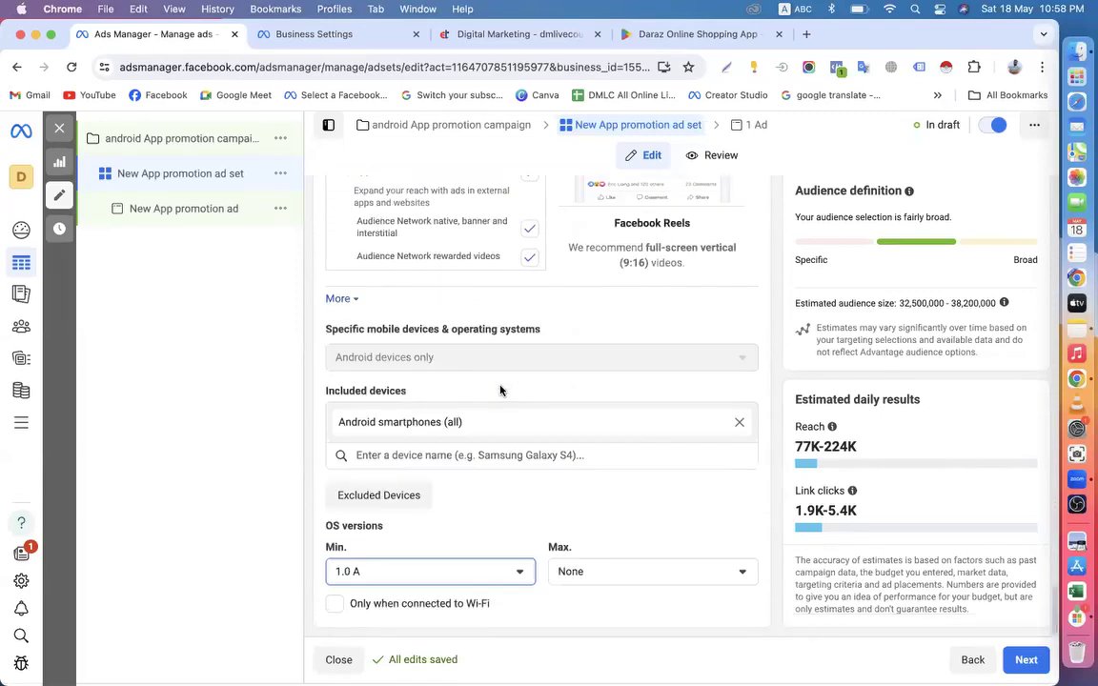
left_click(310, 490)
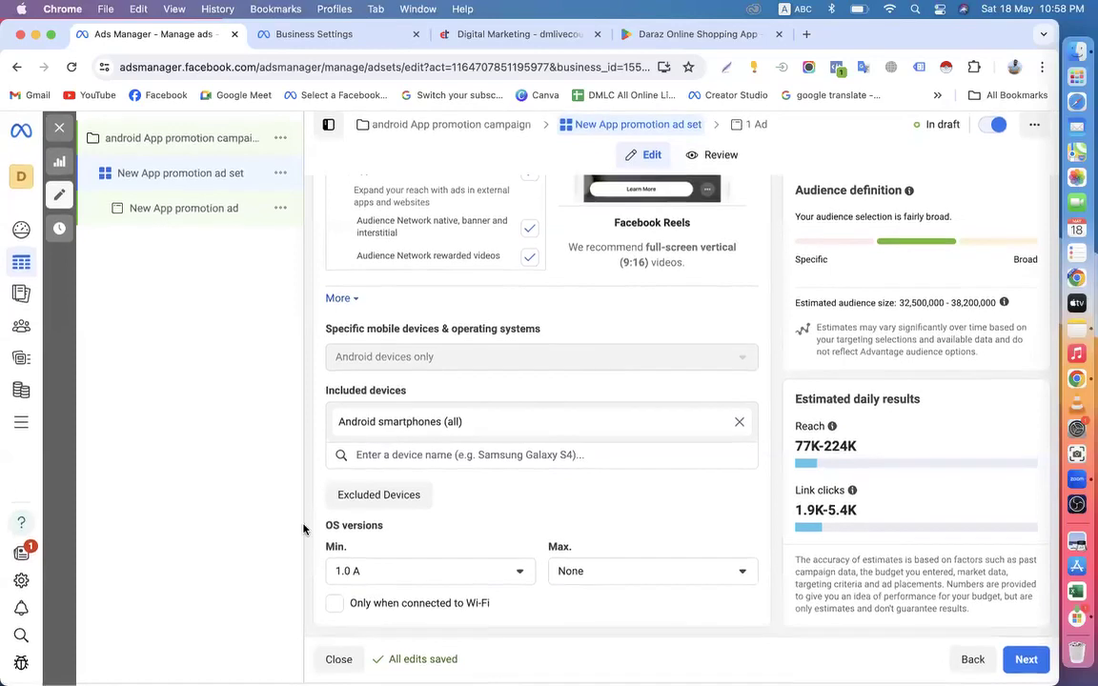
left_click(334, 605)
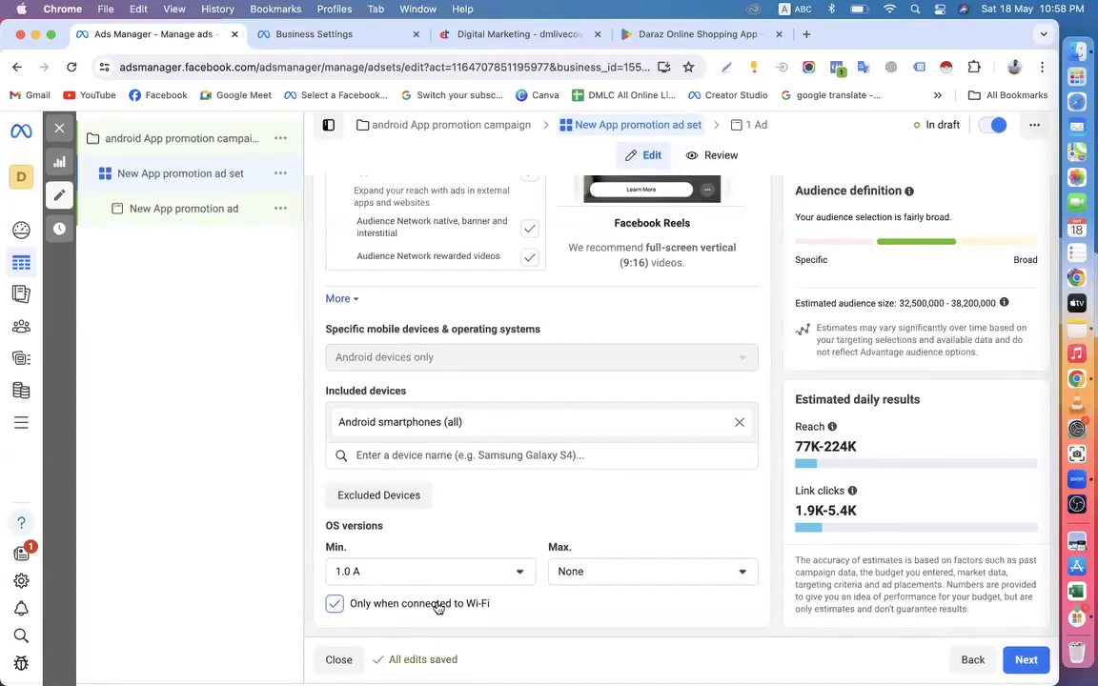
left_click_drag(351, 607, 505, 621)
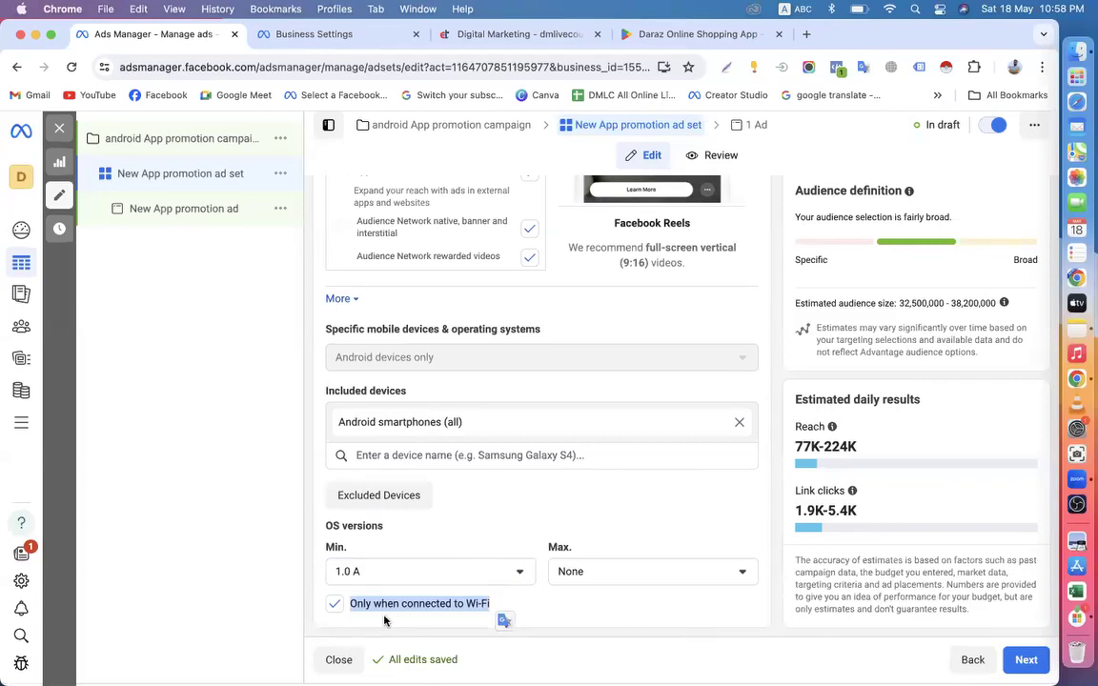
Remove the ad set's restriction to devices only when connected to Wi-Fi
left_click(334, 606)
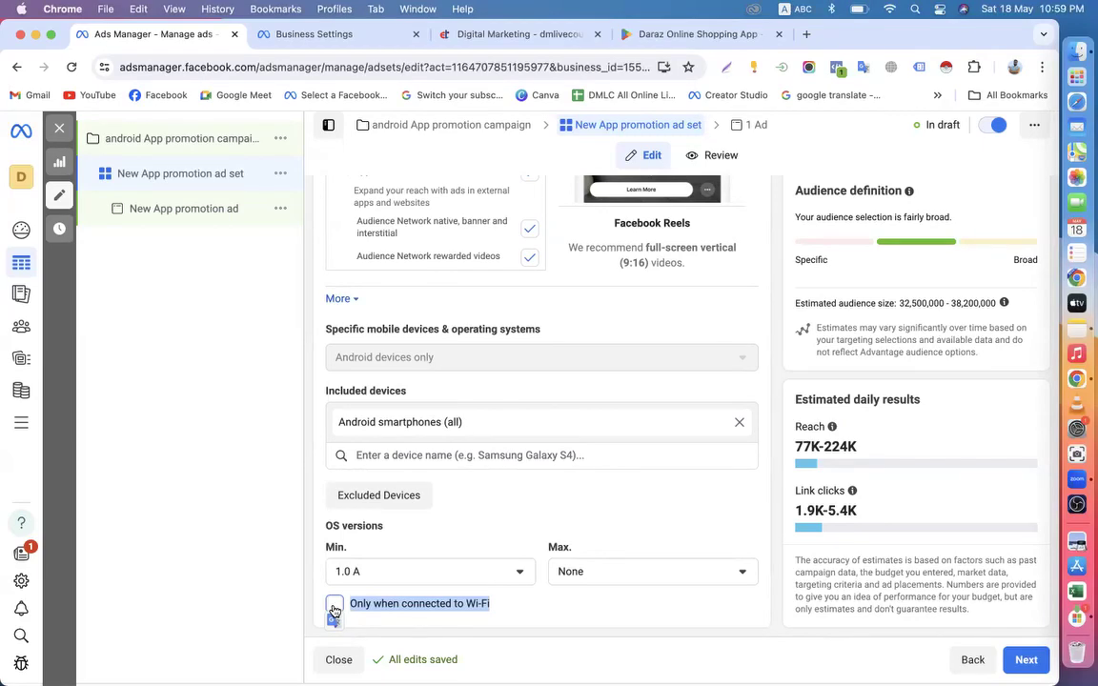
left_click(308, 503)
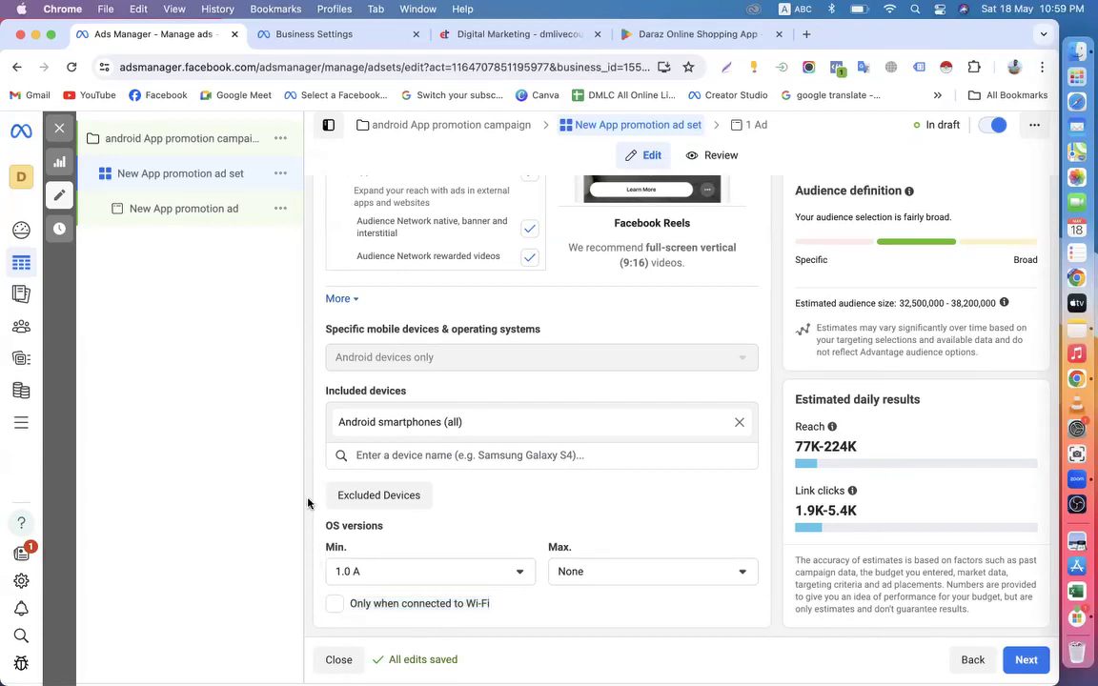
Try App Store as the ad set's mobile app store and search for the app name daraz, then clear the search
scroll(308, 503, "up", 10)
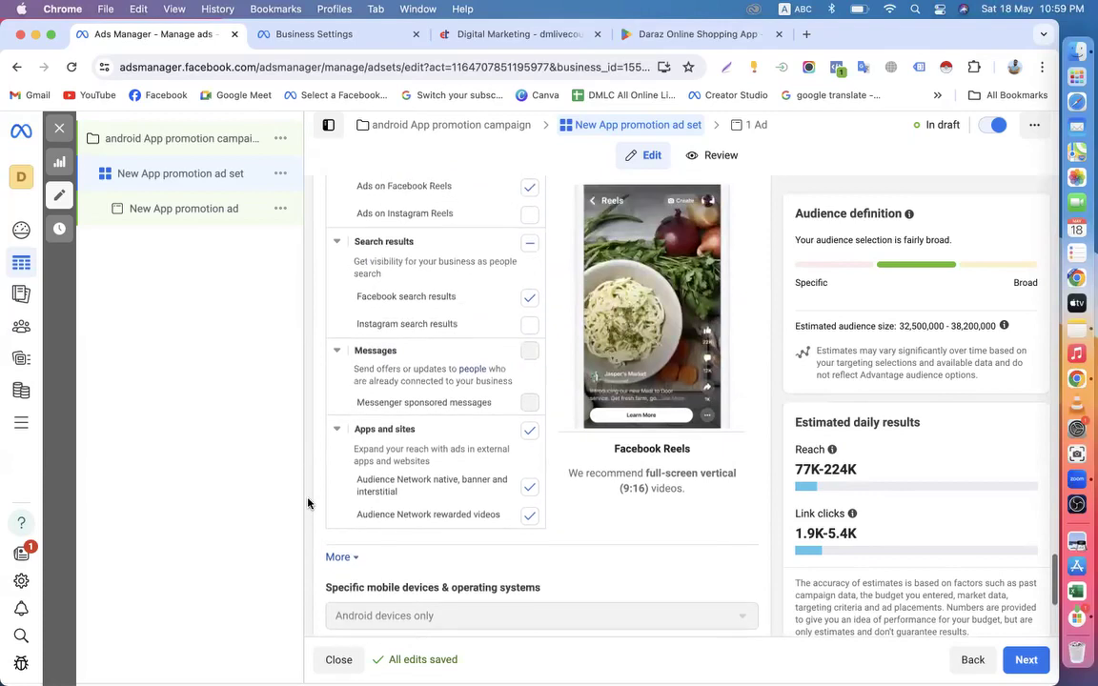
scroll(308, 504, "up", 5)
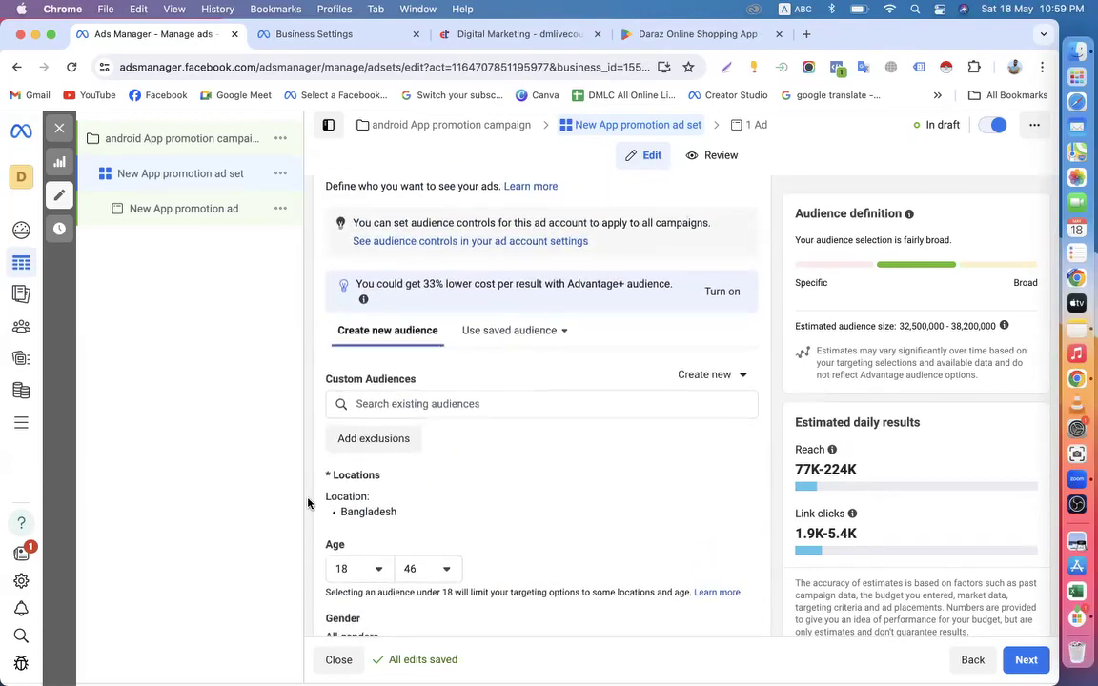
scroll(308, 504, "up", 8)
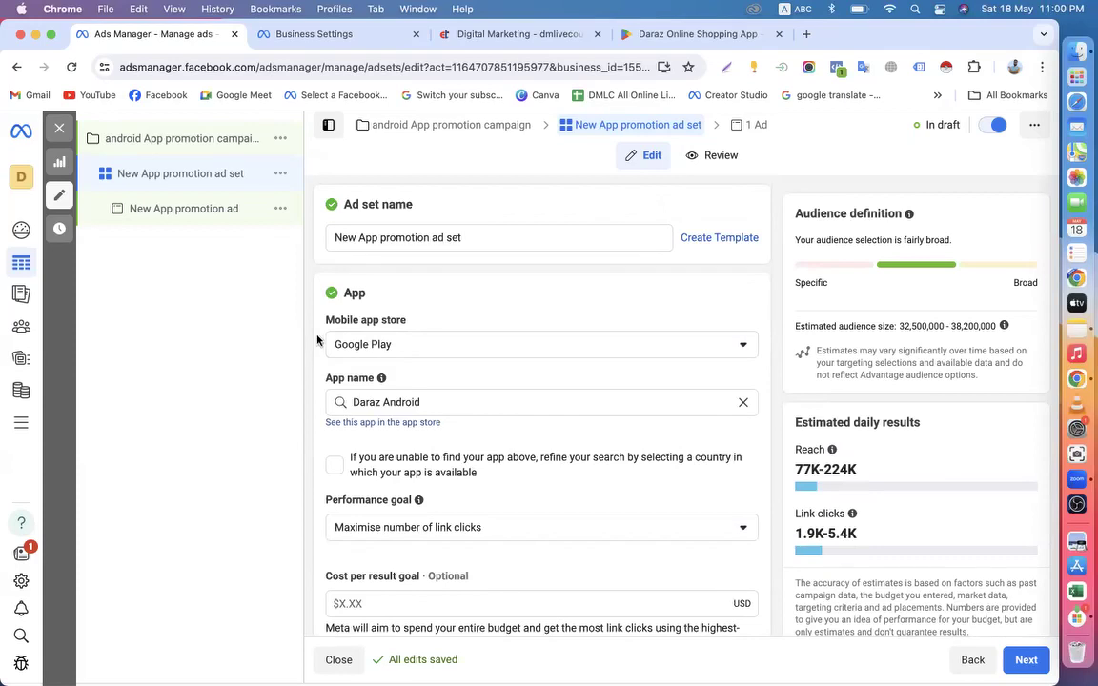
left_click(383, 349)
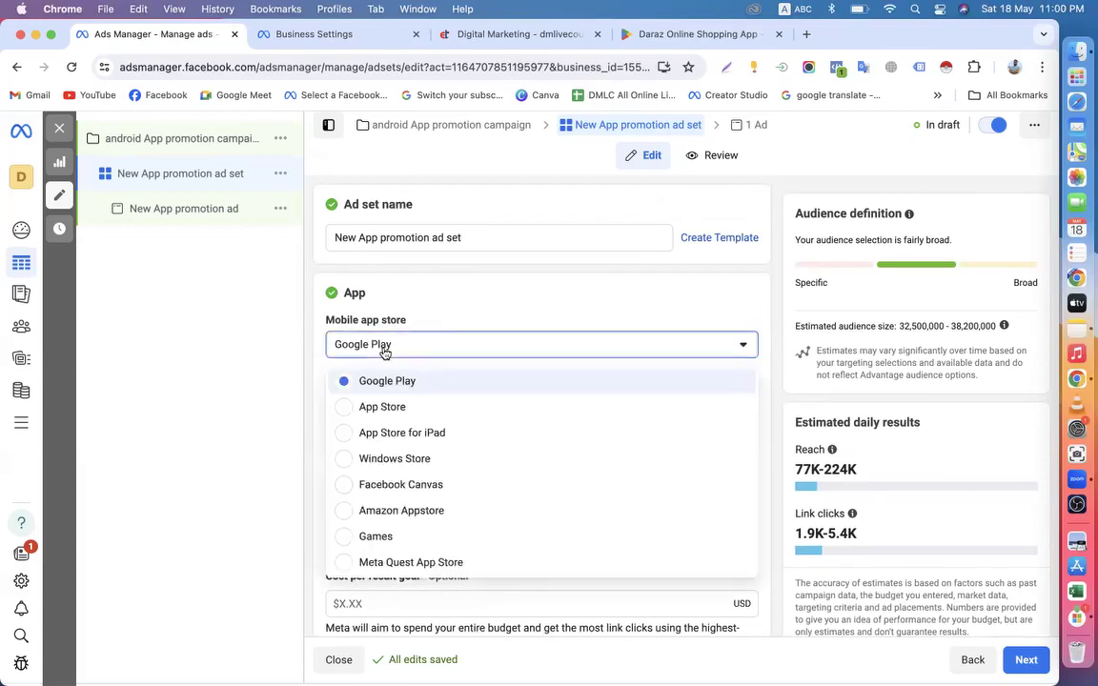
left_click(379, 410)
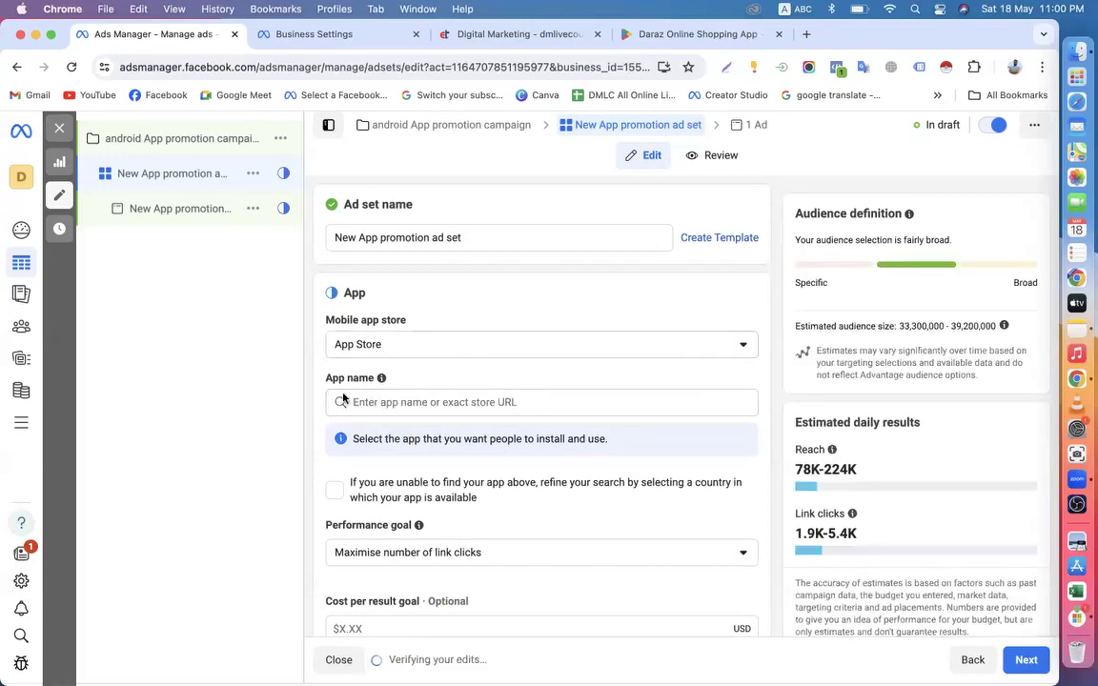
left_click(382, 395)
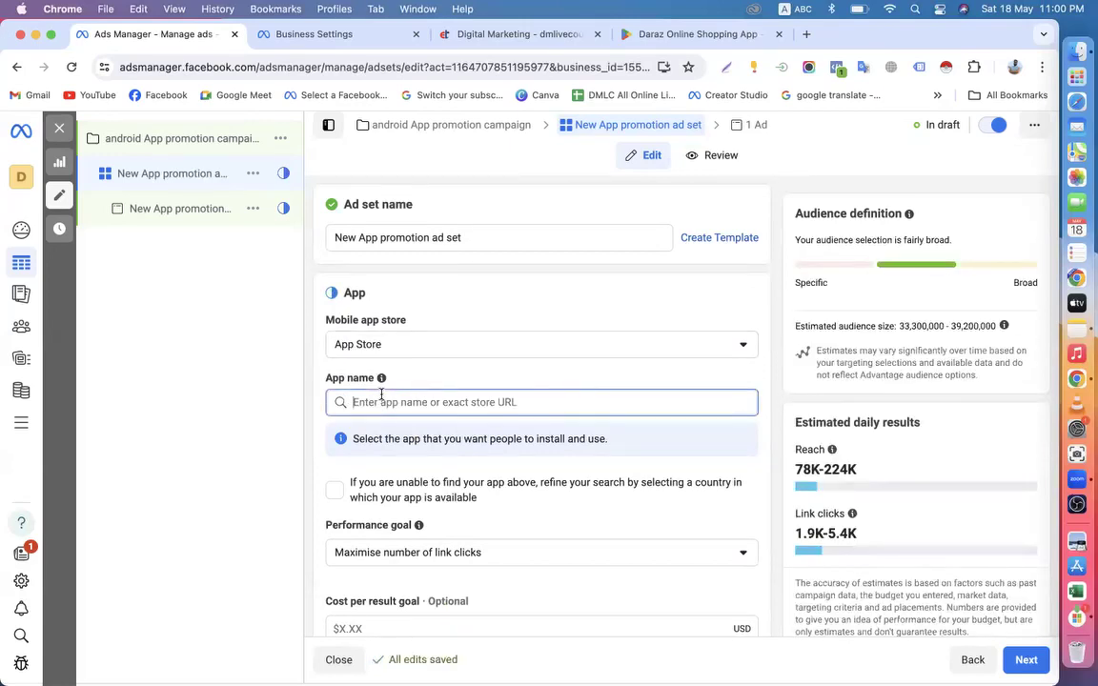
type("daraz")
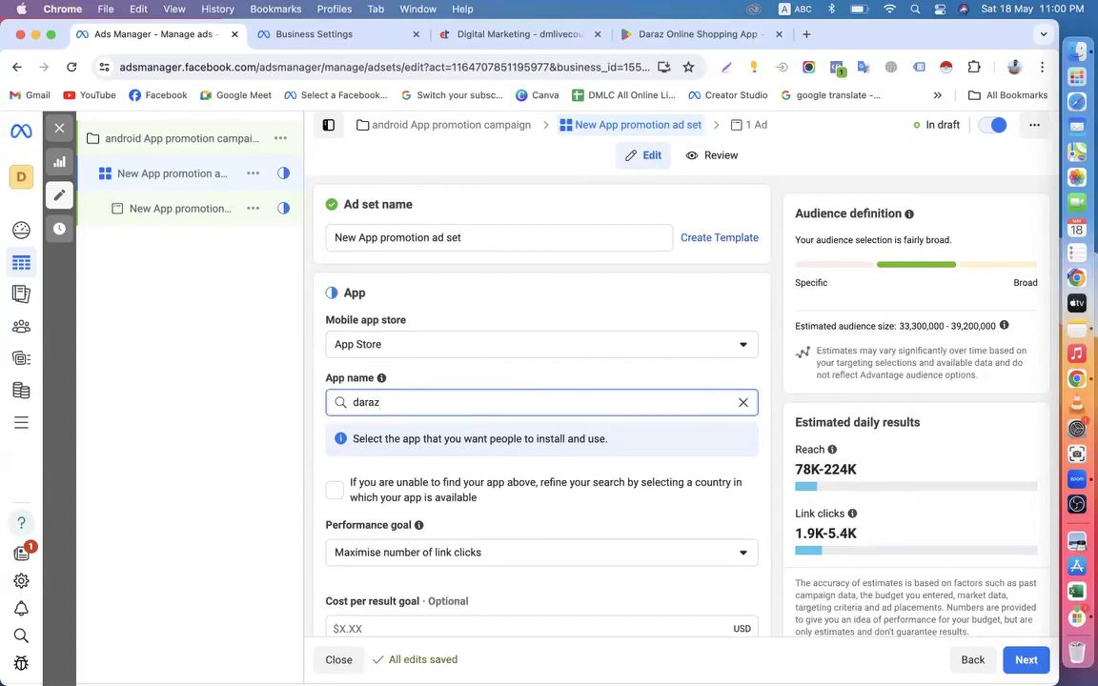
key("BackSpace")
key("BackSpace")
key("BackSpace")
key("BackSpace")
key("BackSpace")
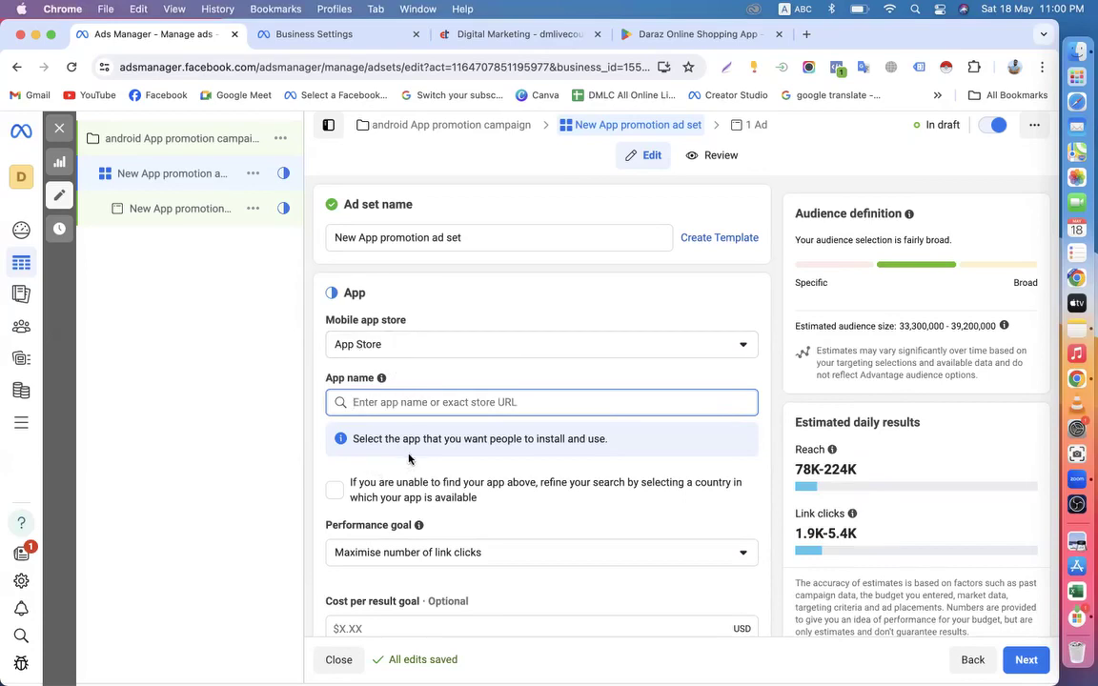
Set the ad set's mobile app store back to Google Play
left_click(391, 349)
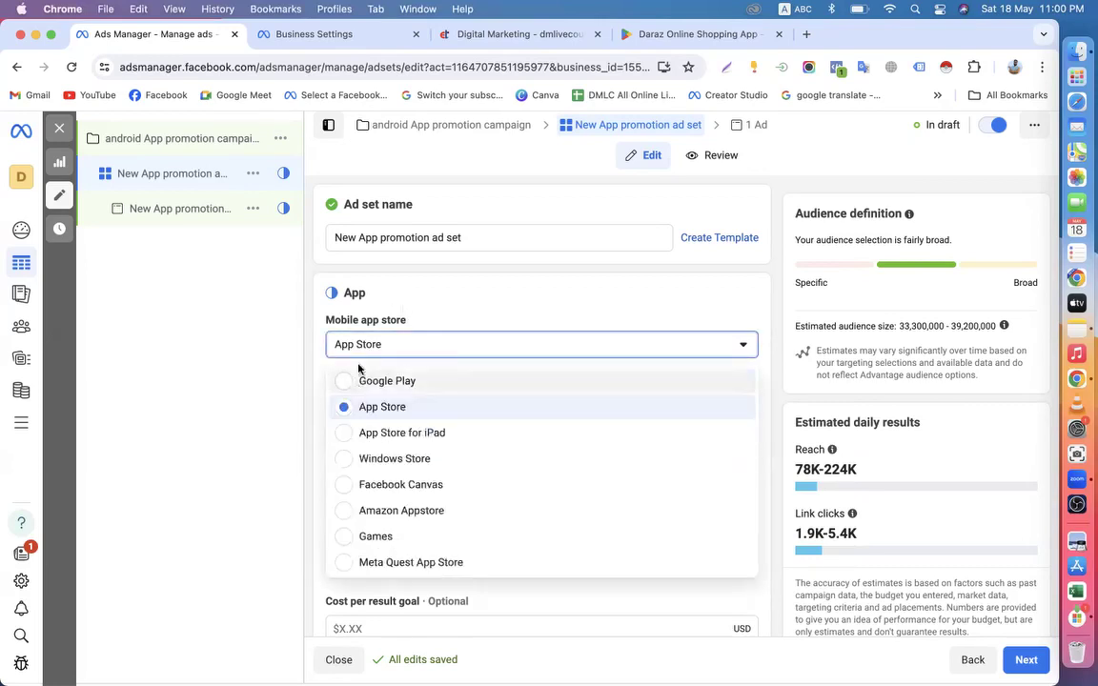
left_click(360, 374)
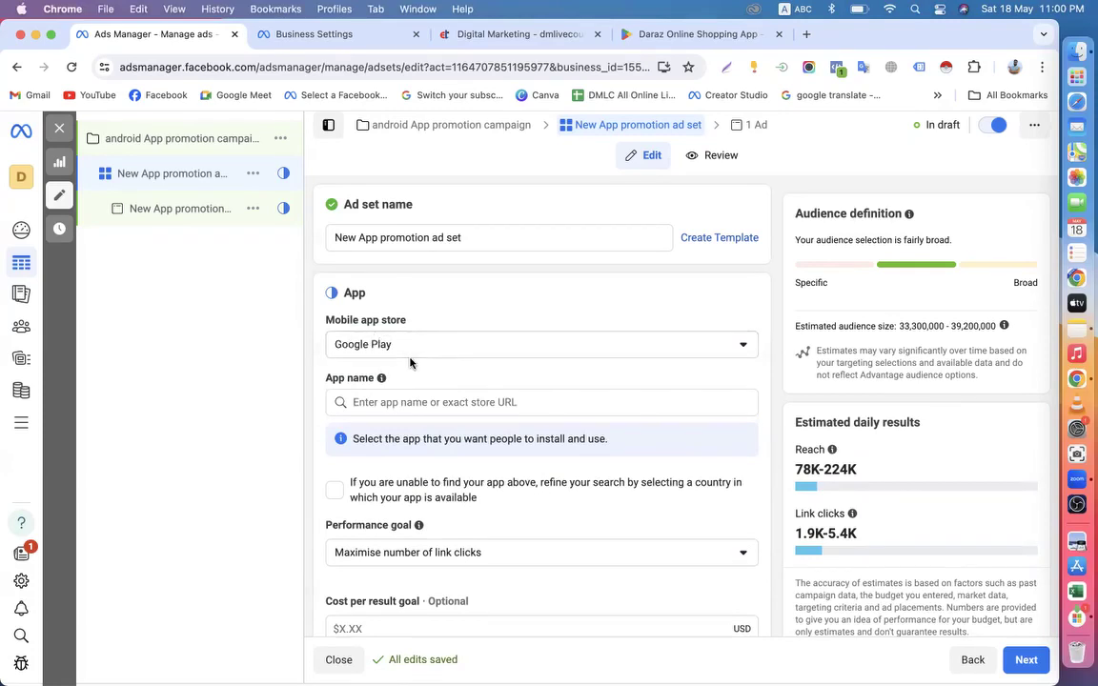
left_click(399, 349)
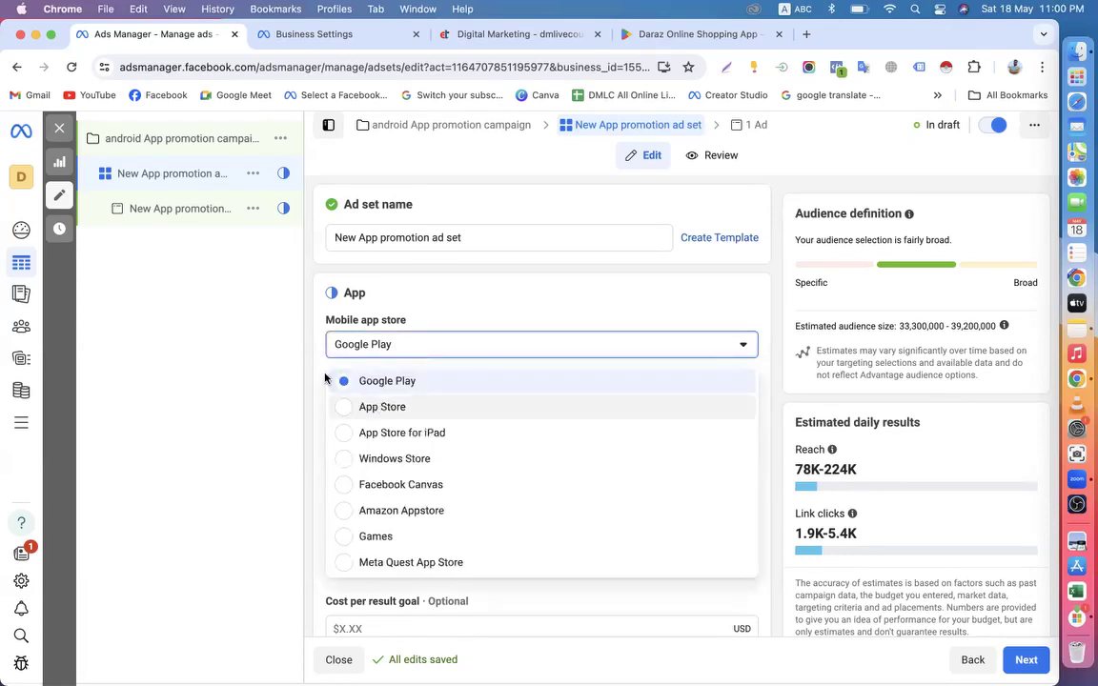
left_click(316, 348)
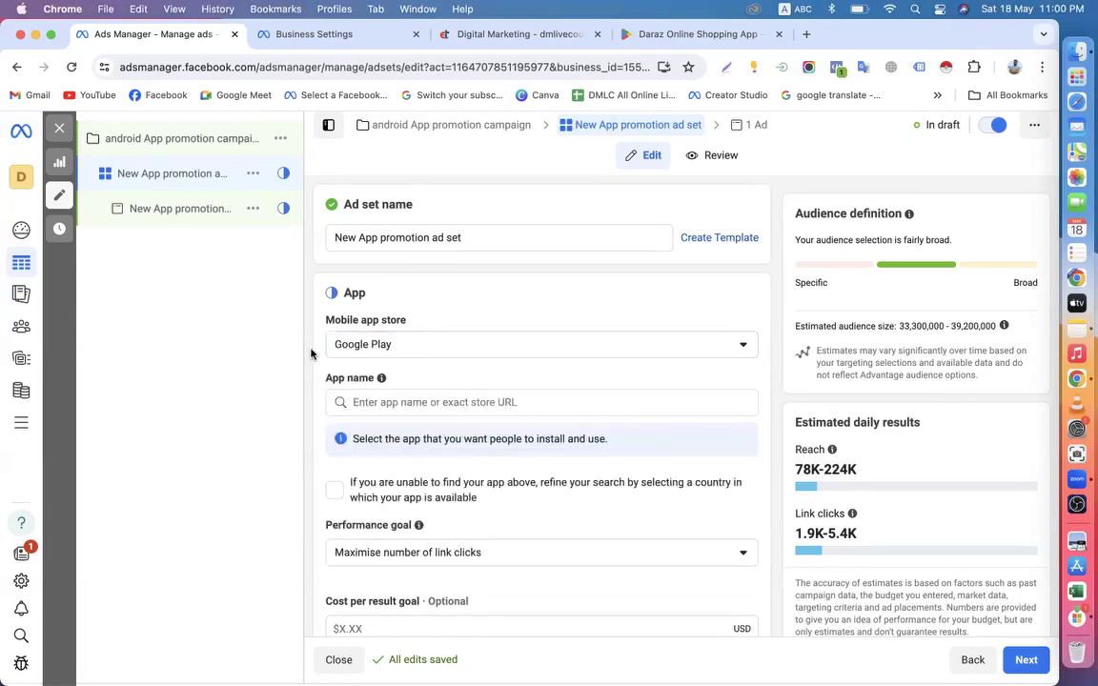
left_click(410, 402)
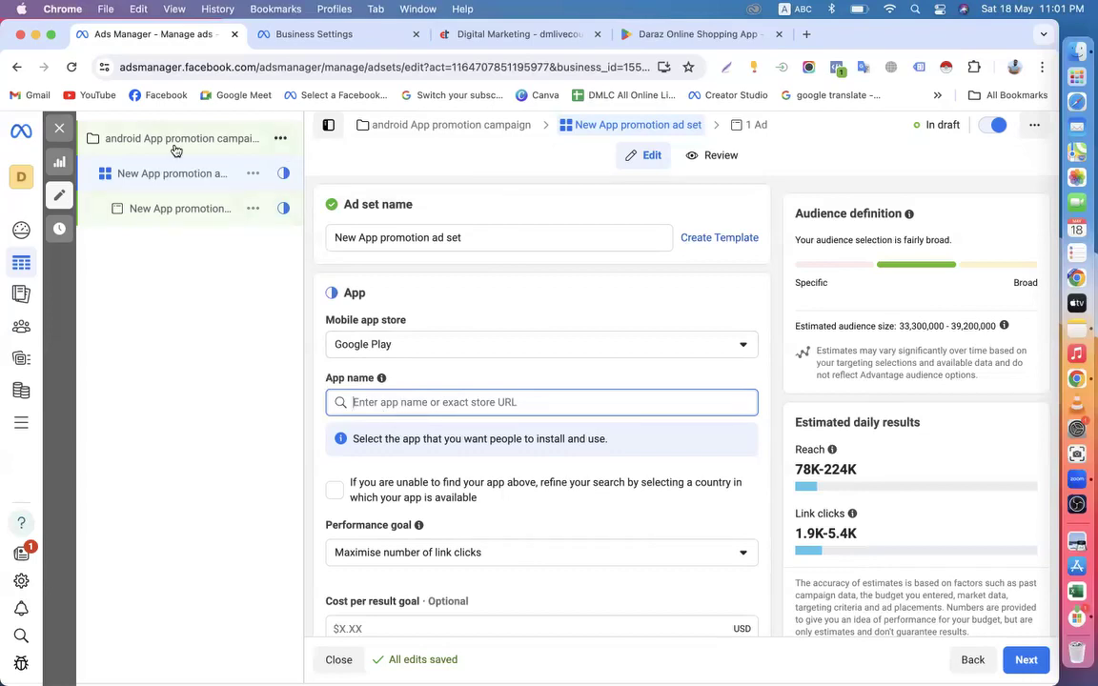
Quick duplicate the app promotion ad set and set the original ad set's mobile app store to App Store
left_click(253, 175)
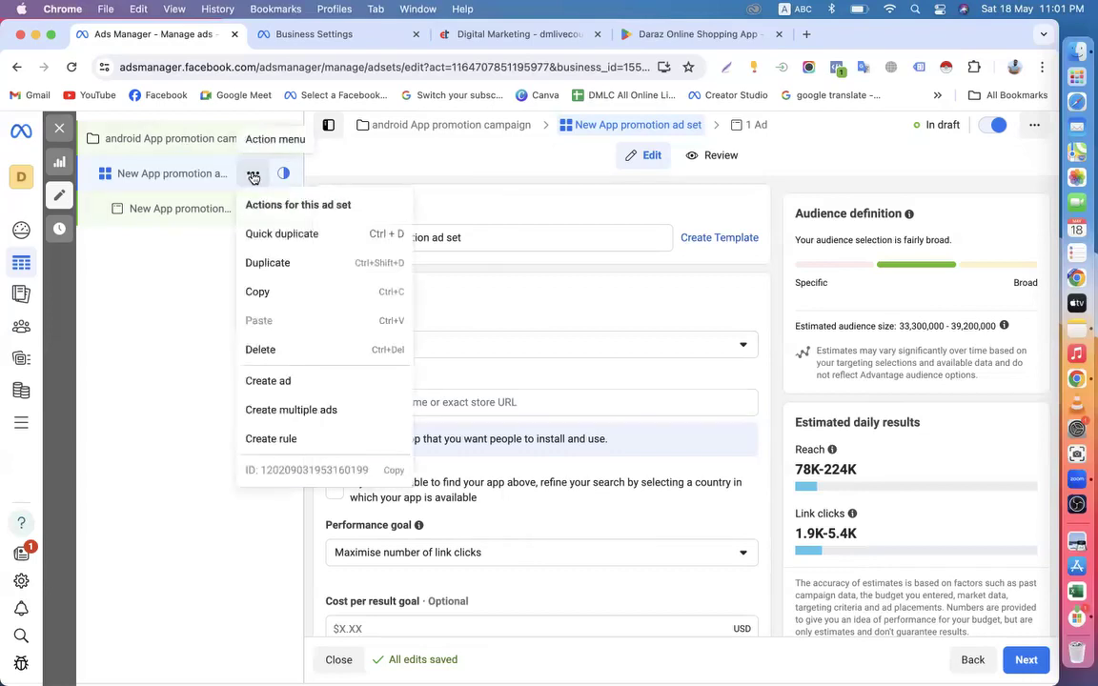
left_click(298, 236)
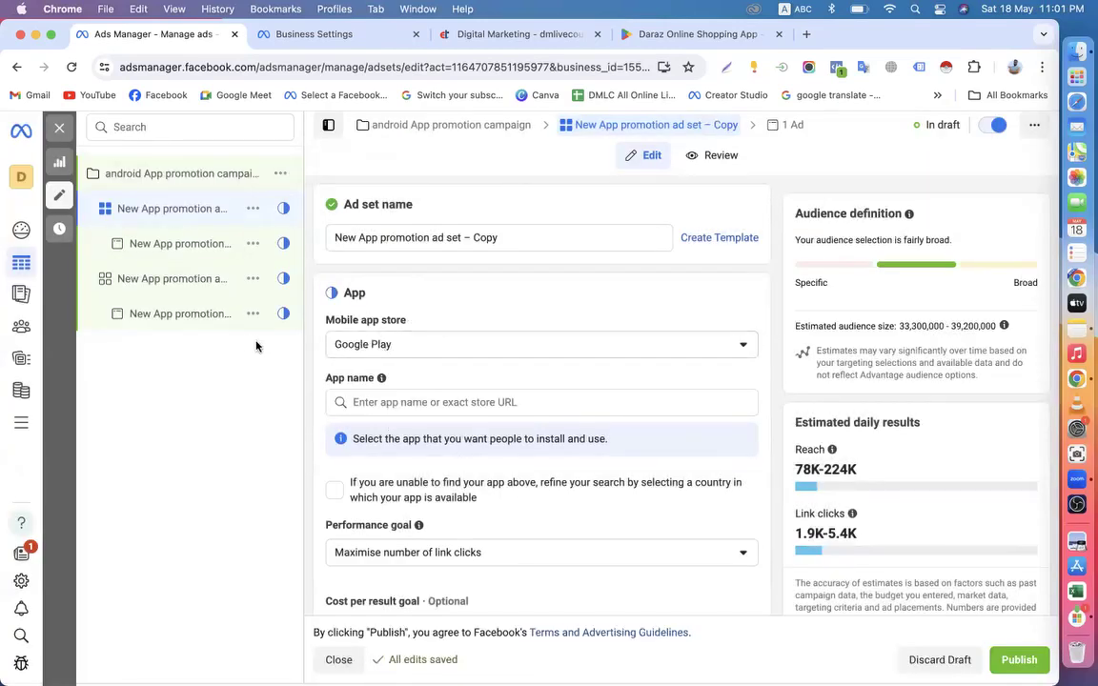
left_click(208, 290)
left_click(389, 345)
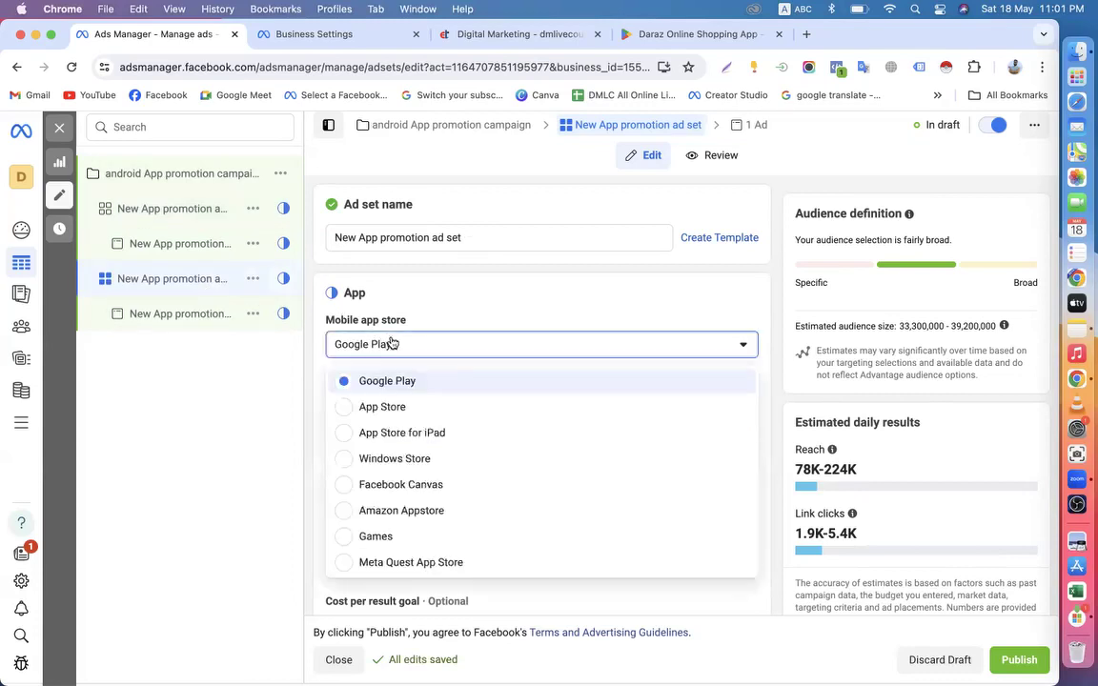
left_click(379, 410)
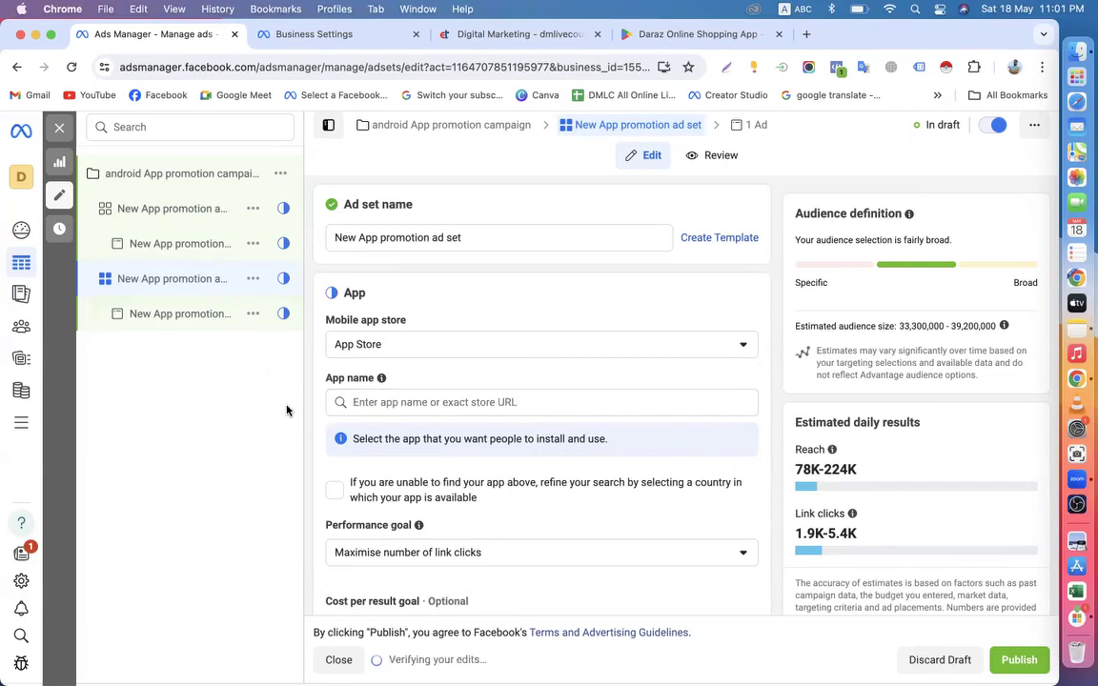
Set the mobile app store of the copied ad set to Google Play
left_click(186, 314)
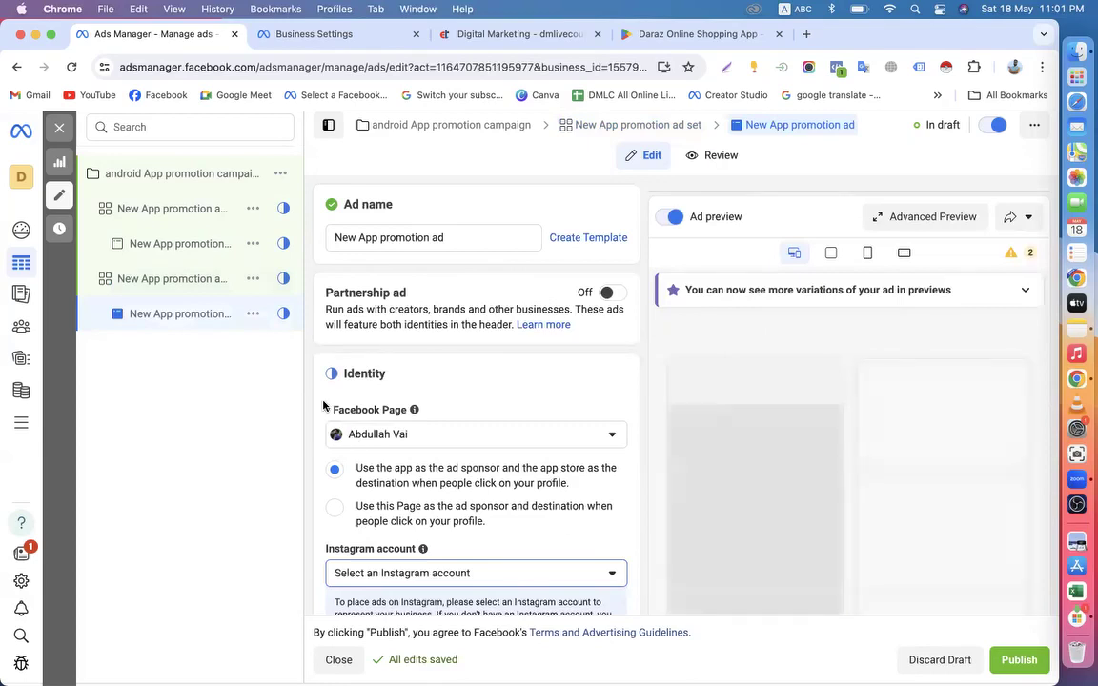
left_click(171, 281)
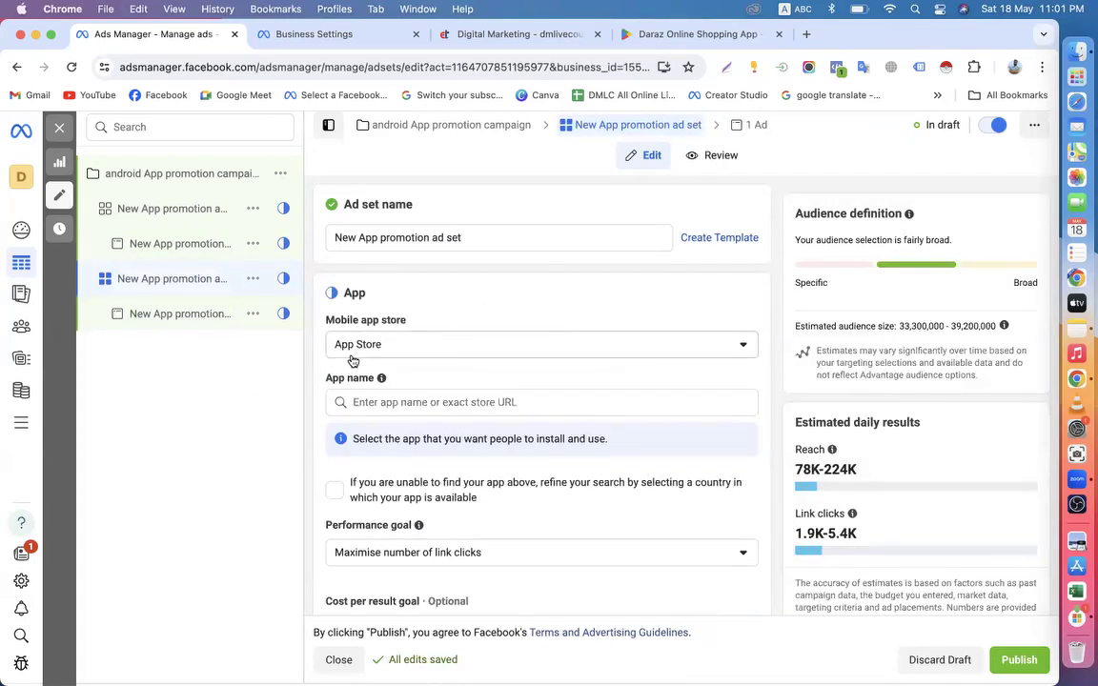
left_click(154, 198)
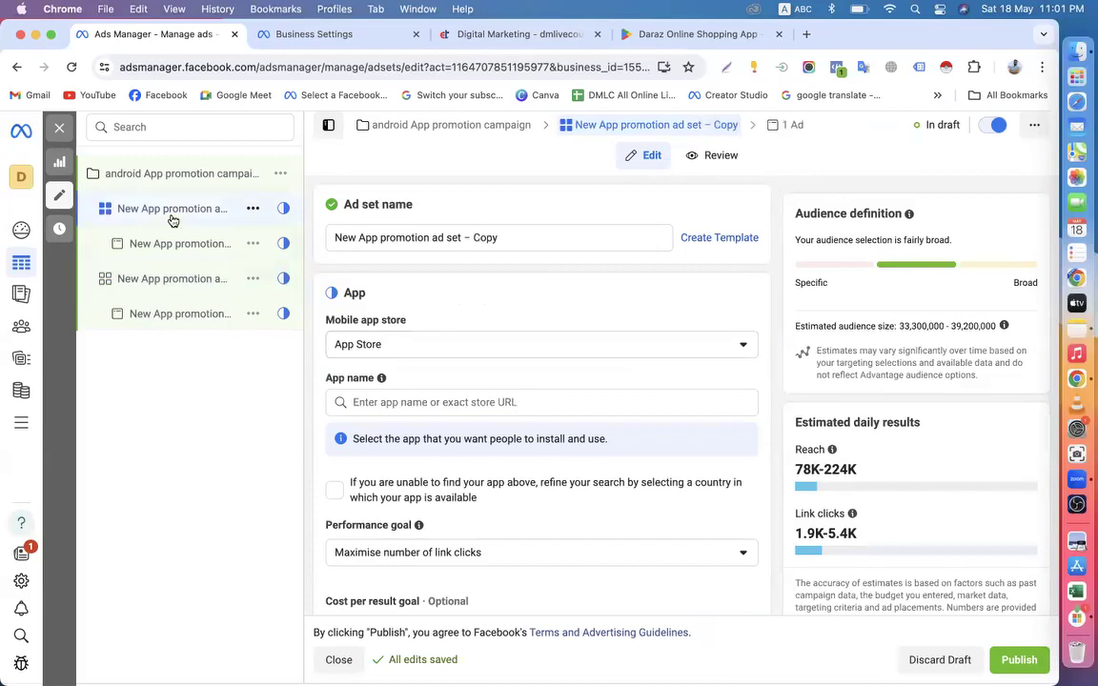
scroll(419, 287, "down", 1)
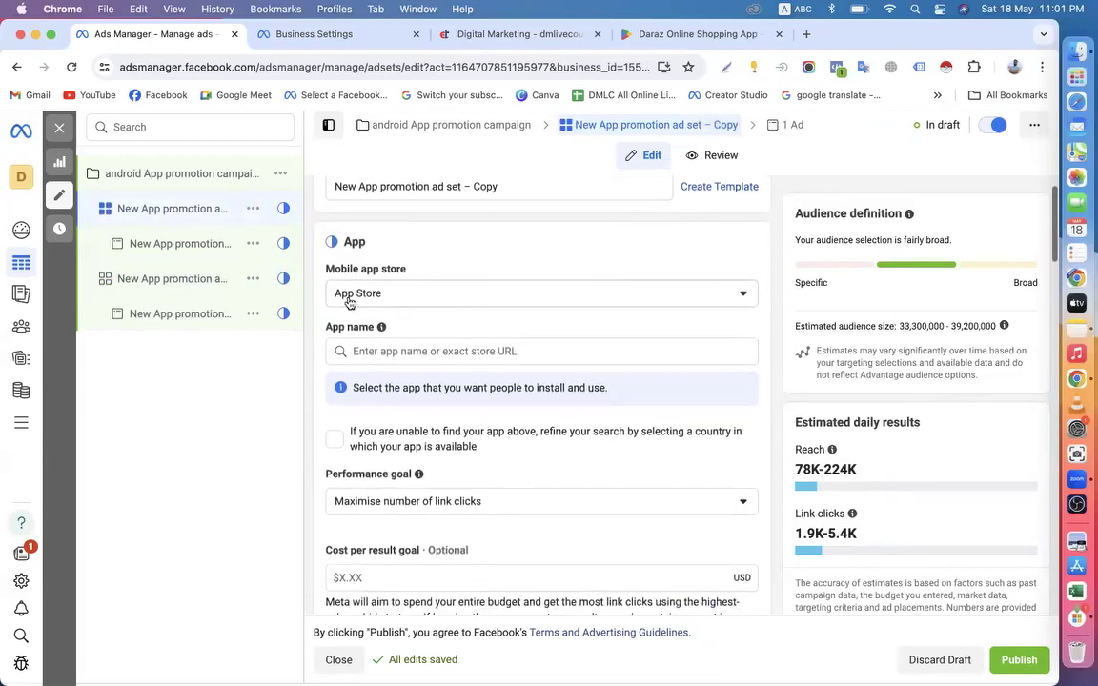
left_click(209, 282)
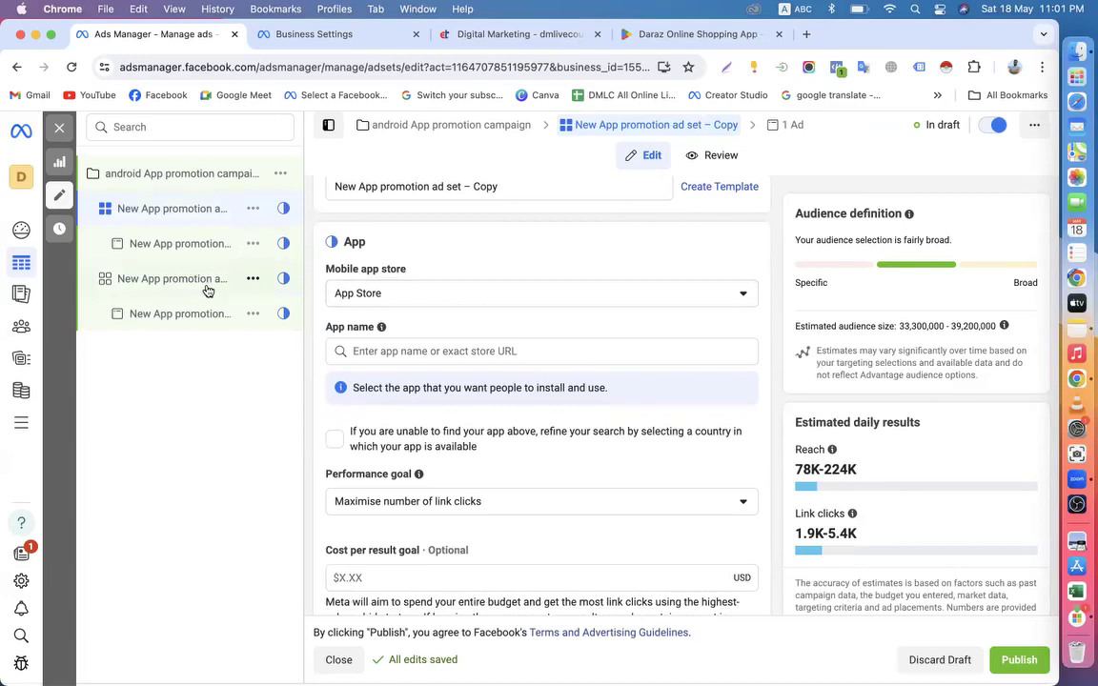
left_click(187, 202)
left_click(427, 301)
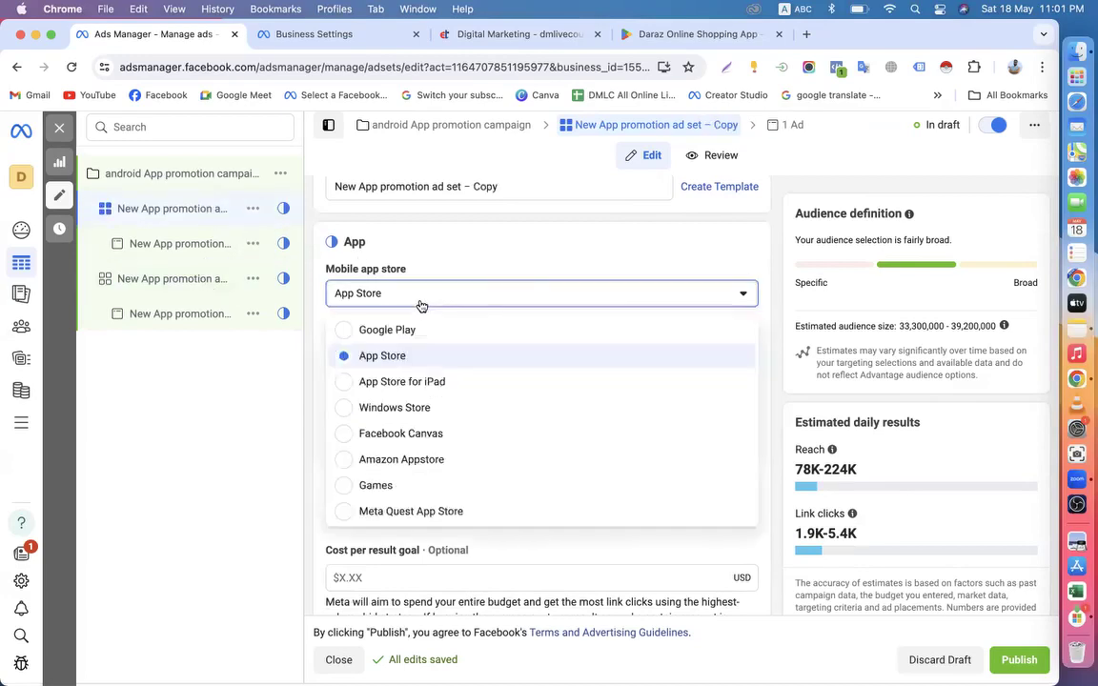
left_click(386, 331)
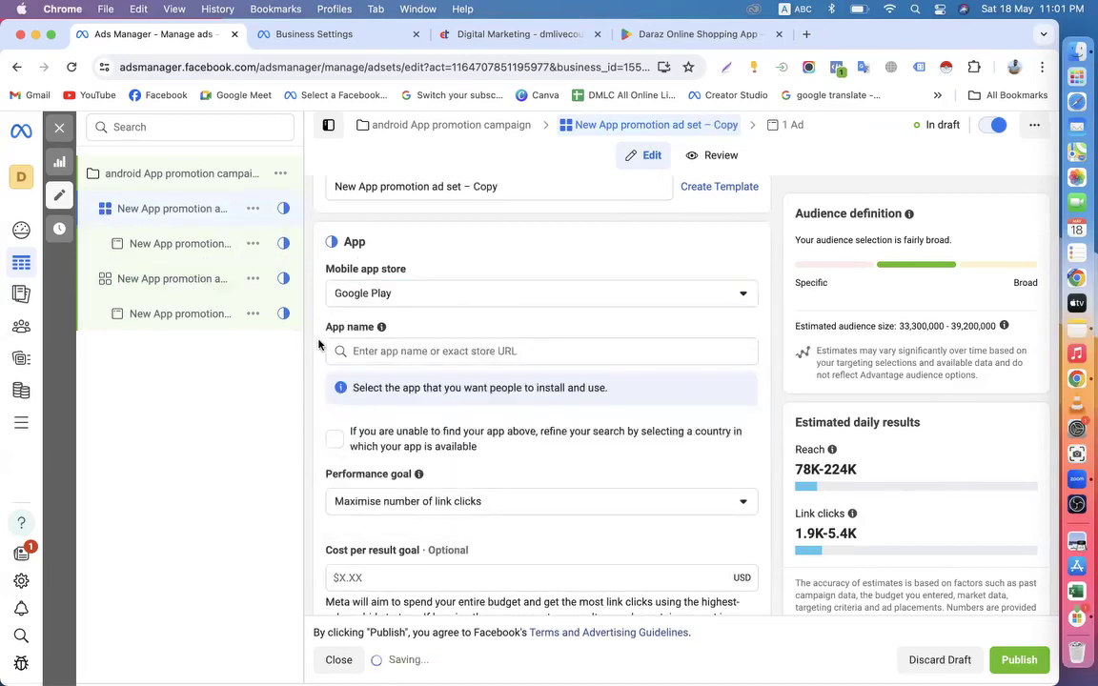
Remove "android" from the campaign name so it reads App promotion campaign
scroll(336, 510, "down", 4)
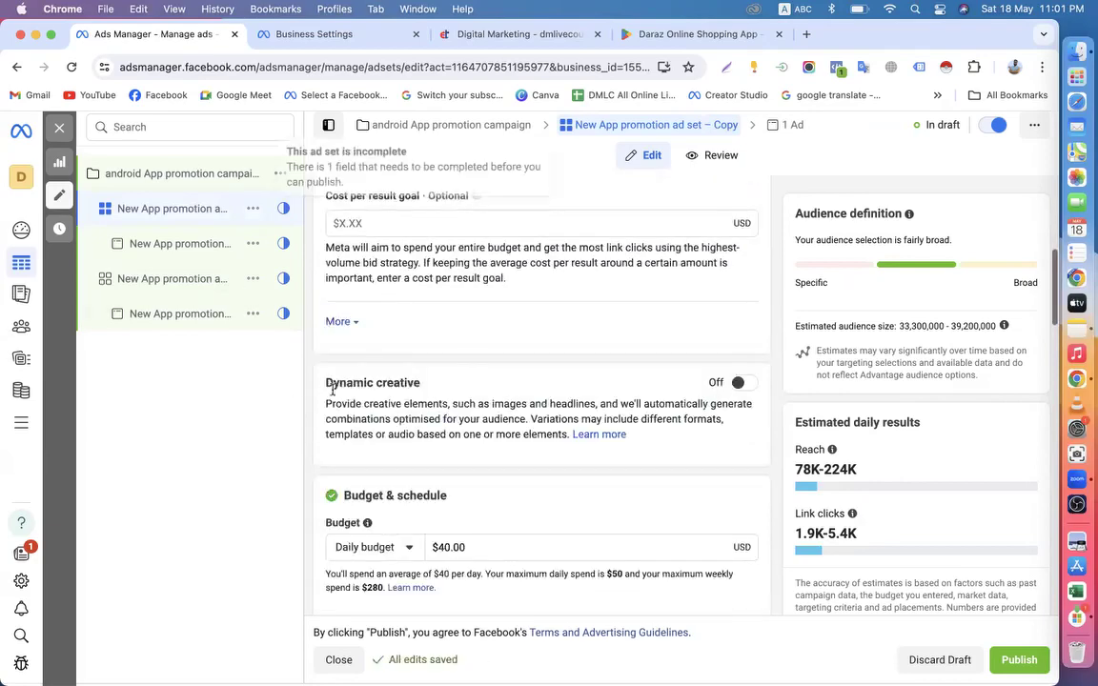
scroll(358, 446, "down", 10)
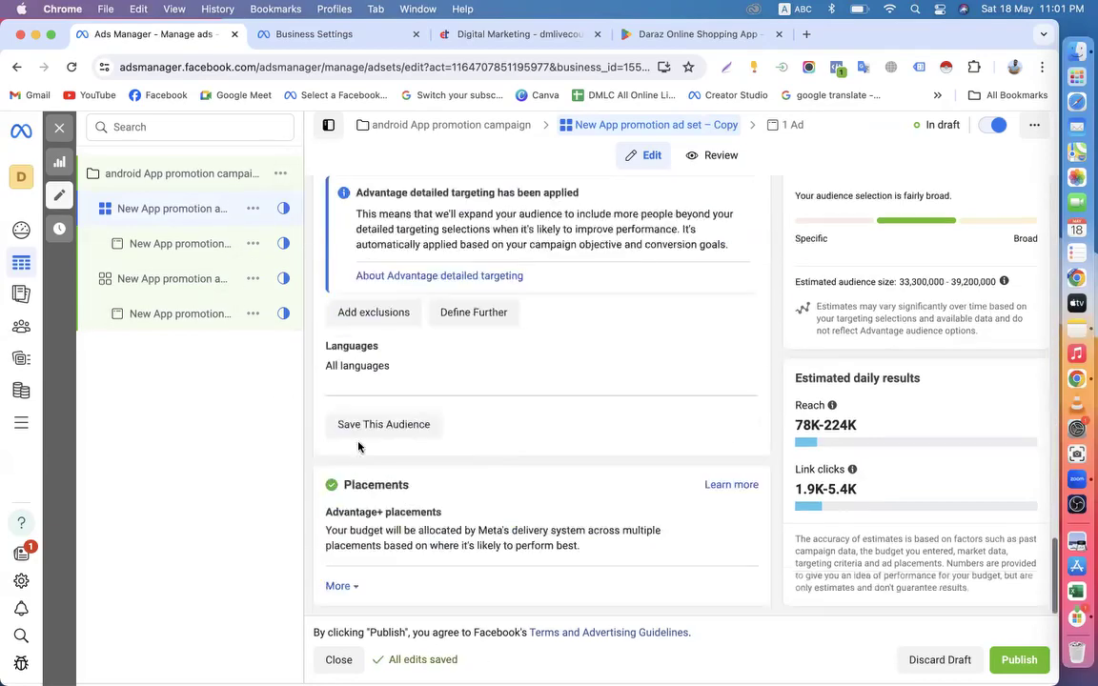
scroll(359, 446, "up", 5)
scroll(359, 446, "up", 5)
left_click(148, 176)
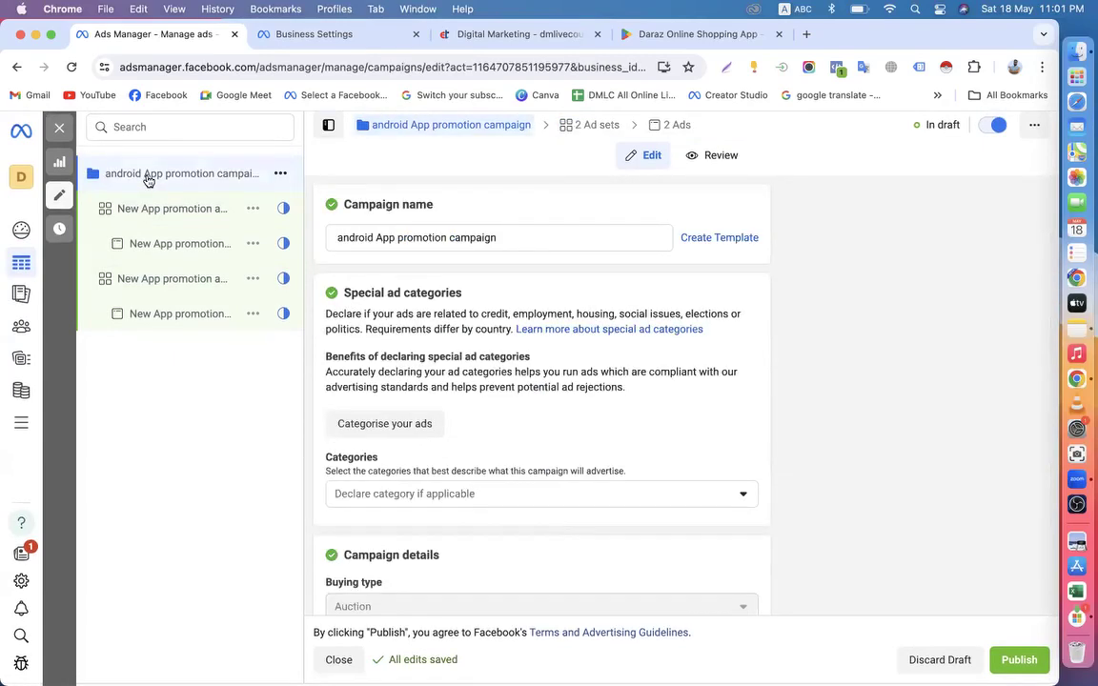
left_click_drag(375, 237, 315, 241)
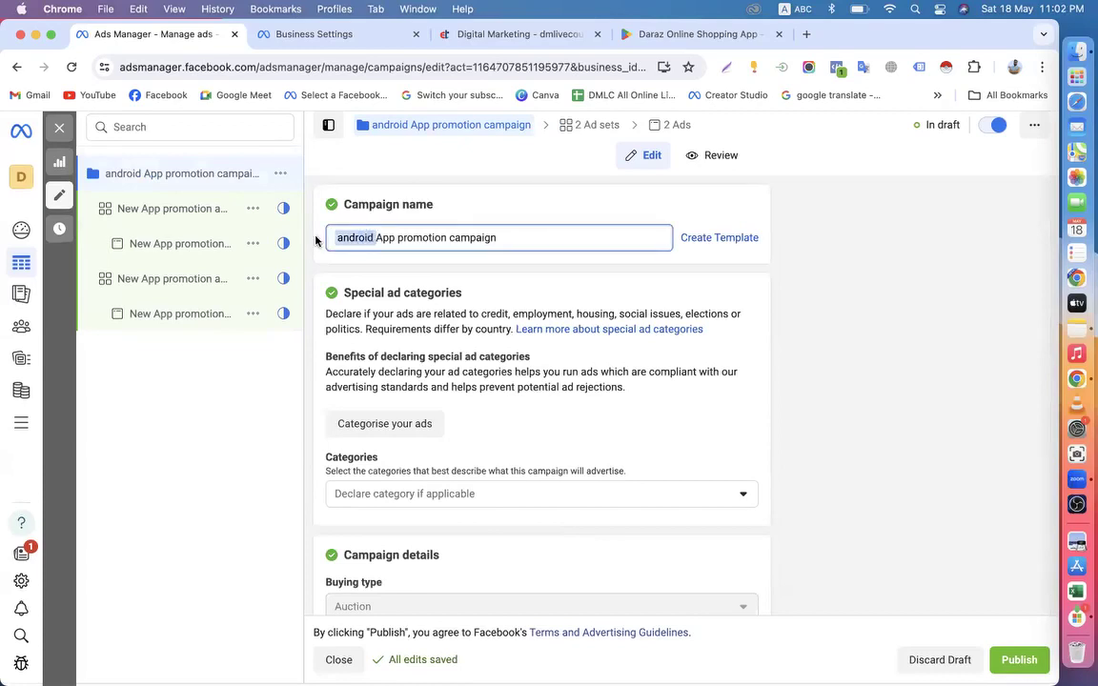
key("BackSpace")
left_click(306, 277)
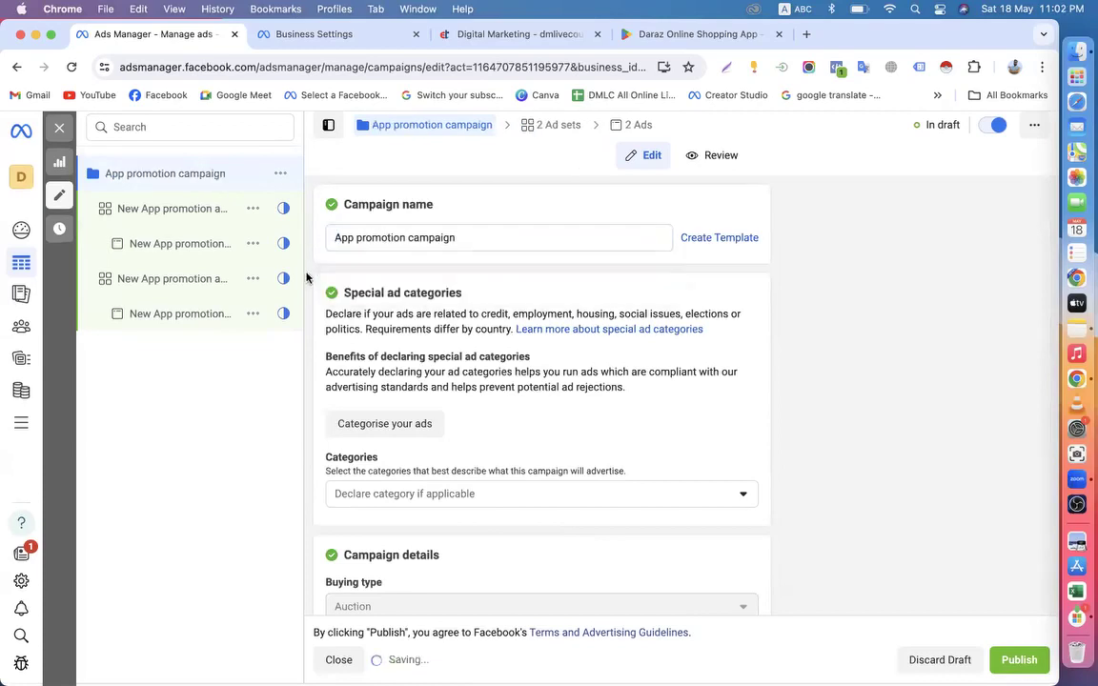
Compare the copied ad set's budget and schedule settings with the campaign's Advantage campaign budget option
left_click(158, 212)
scroll(400, 448, "down", 10)
scroll(401, 448, "down", 2)
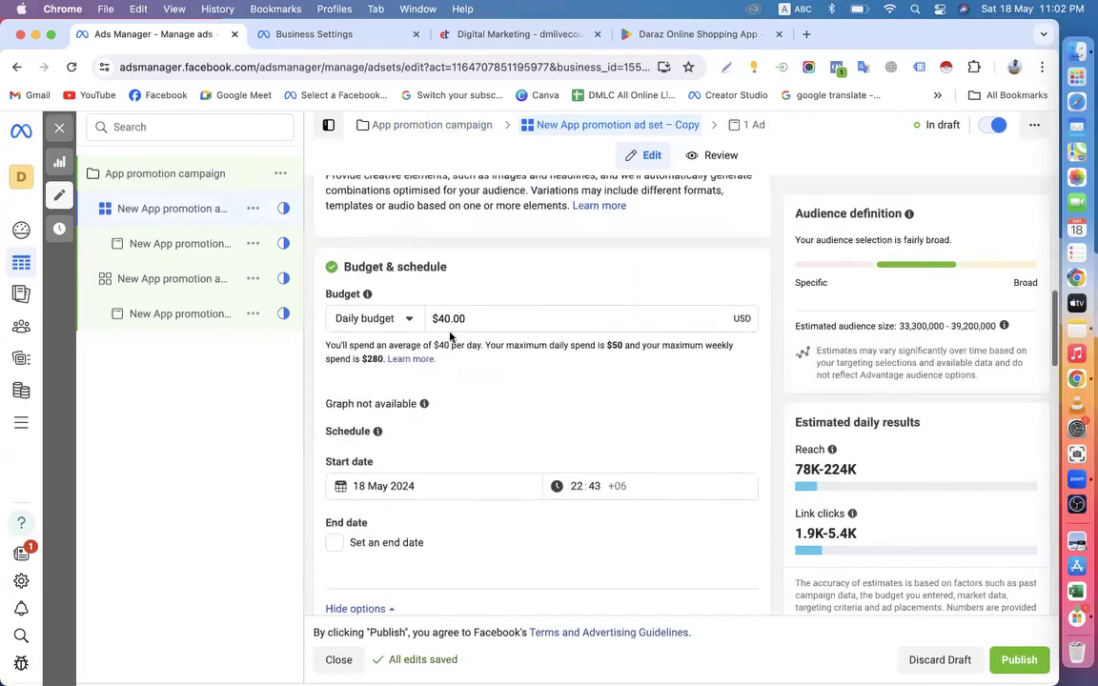
left_click(143, 174)
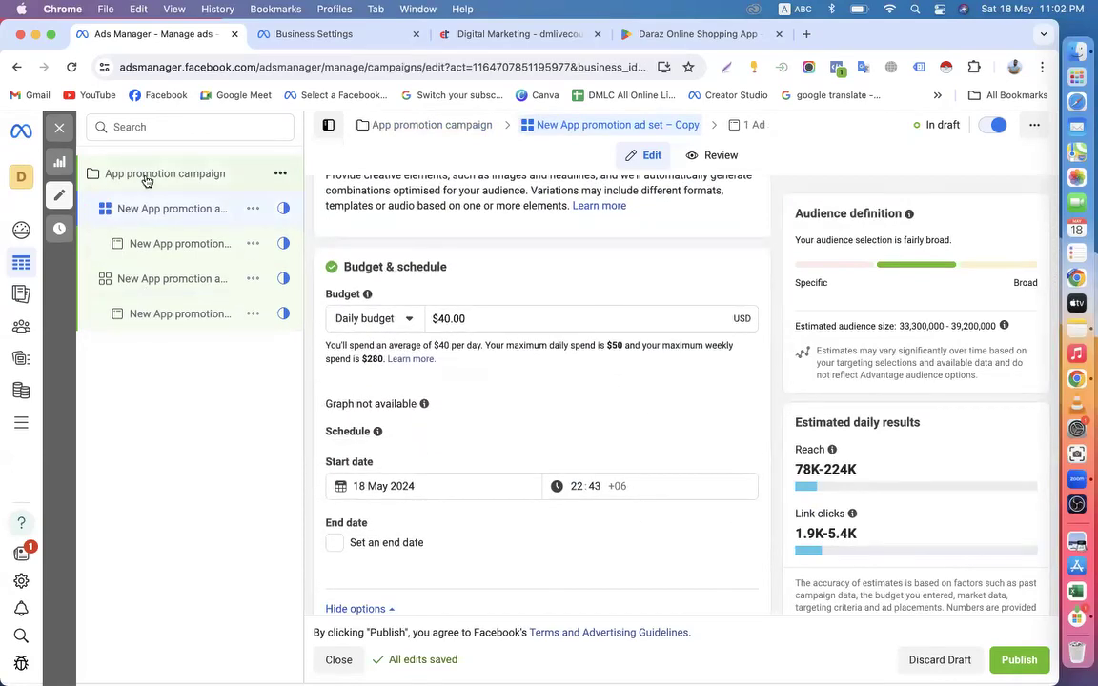
scroll(552, 509, "down", 5)
scroll(550, 508, "down", 7)
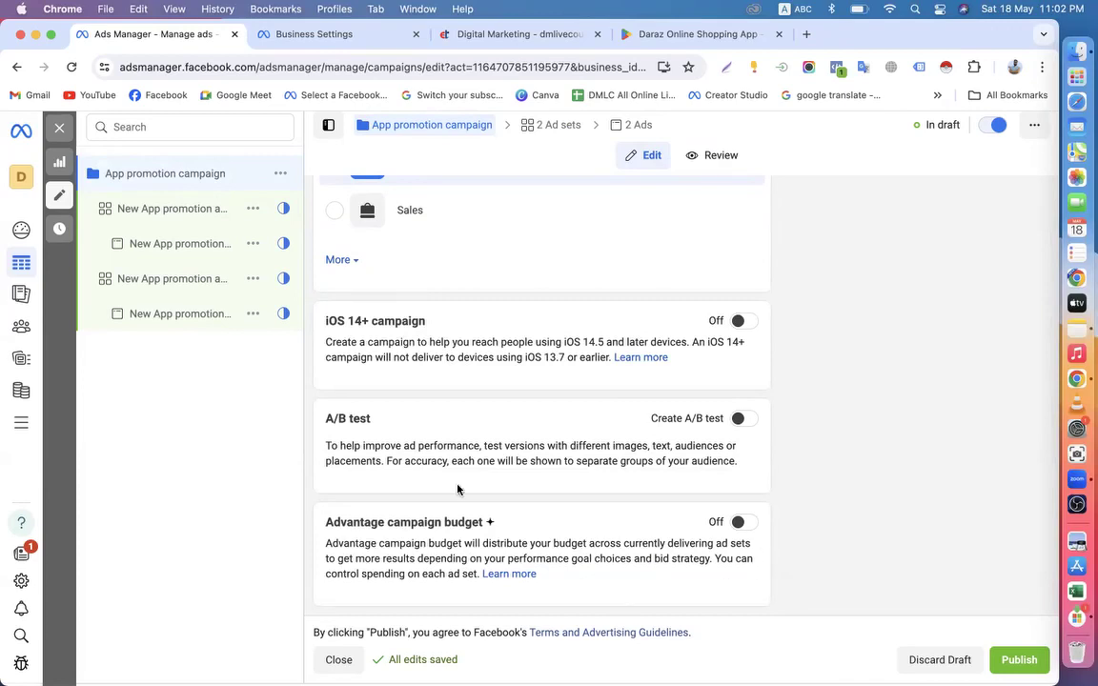
left_click(155, 207)
scroll(380, 345, "down", 10)
scroll(474, 448, "down", 1)
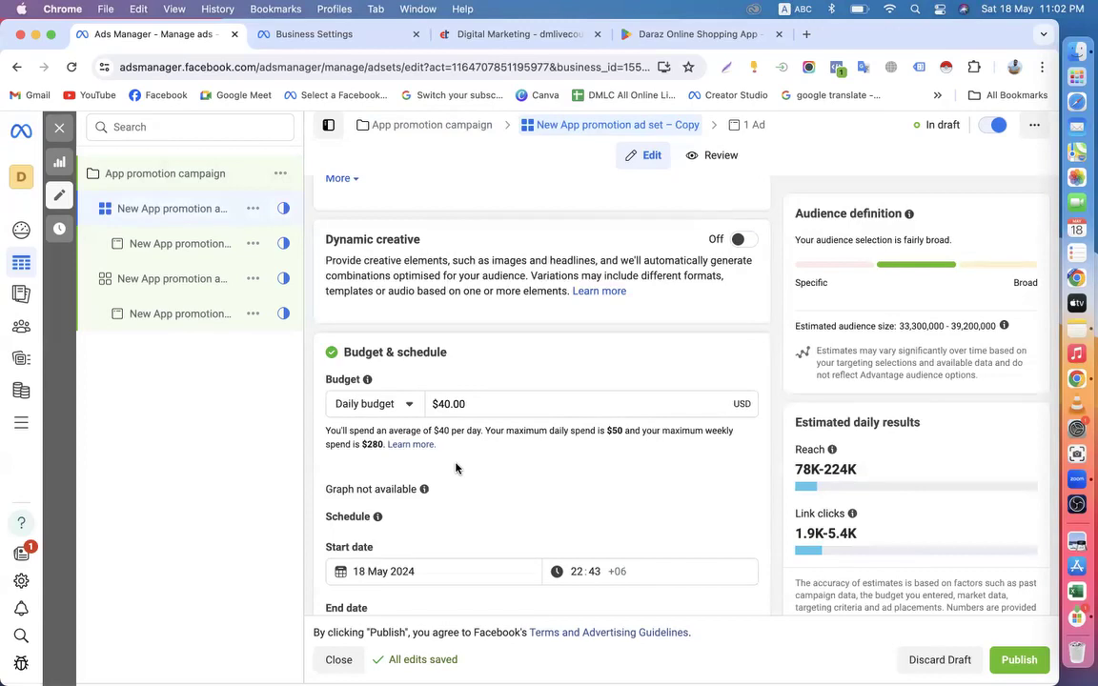
Set the original ad set's mobile app store to App Store and compare it with the copied ad set's store
scroll(455, 468, "up", 10)
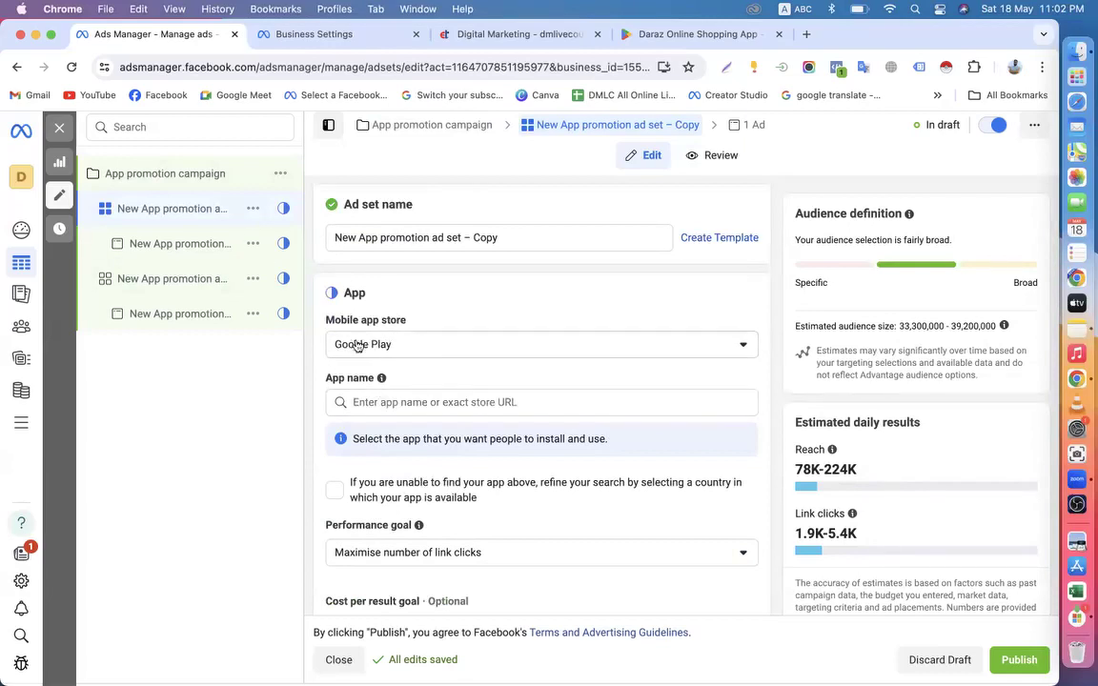
left_click(188, 282)
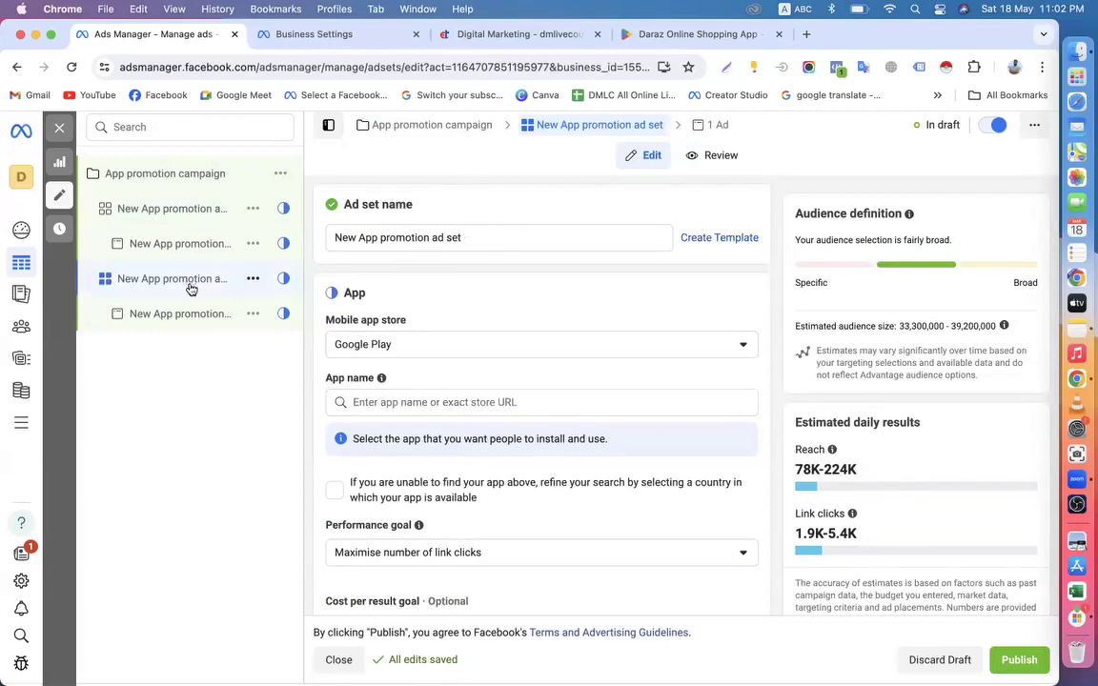
left_click(399, 346)
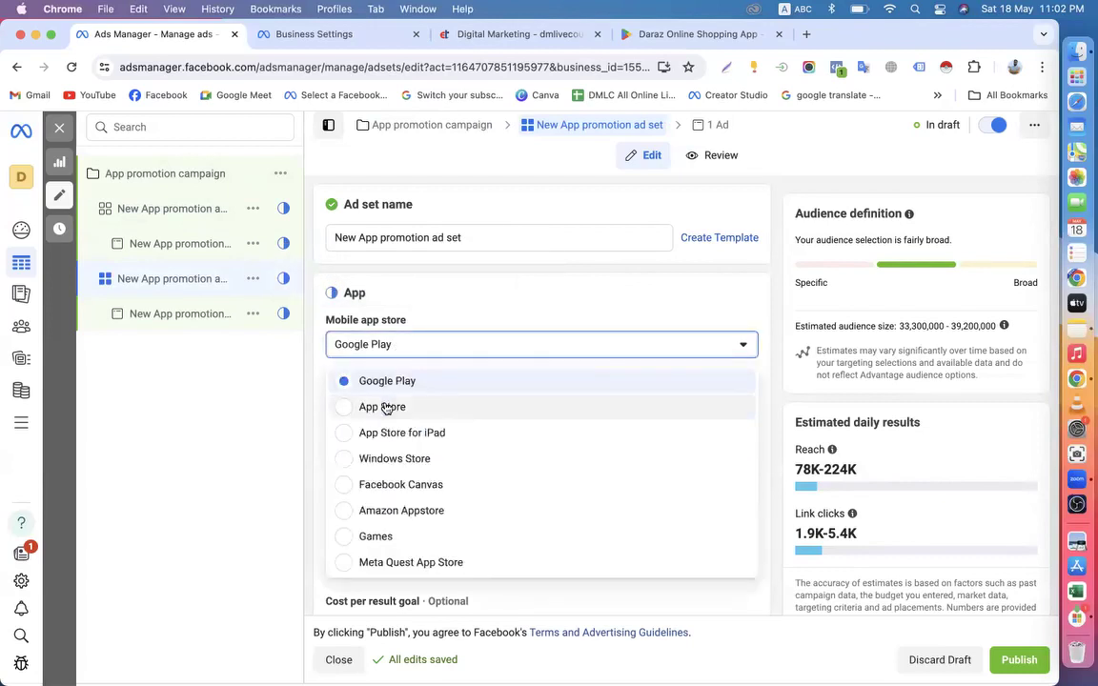
left_click(387, 404)
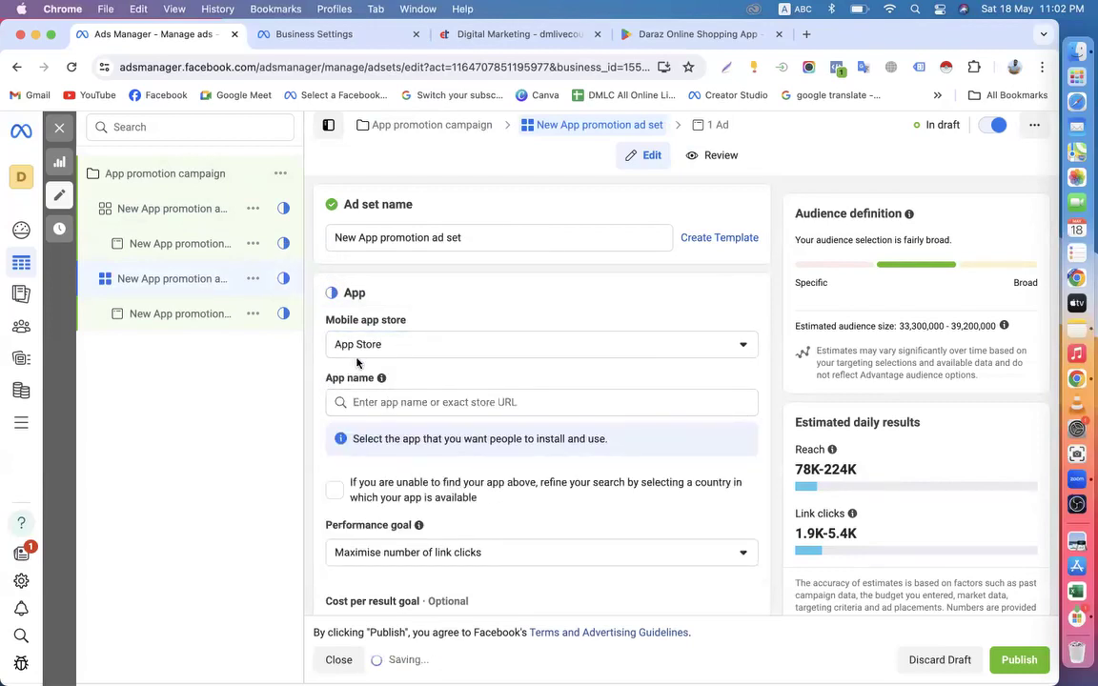
left_click(167, 223)
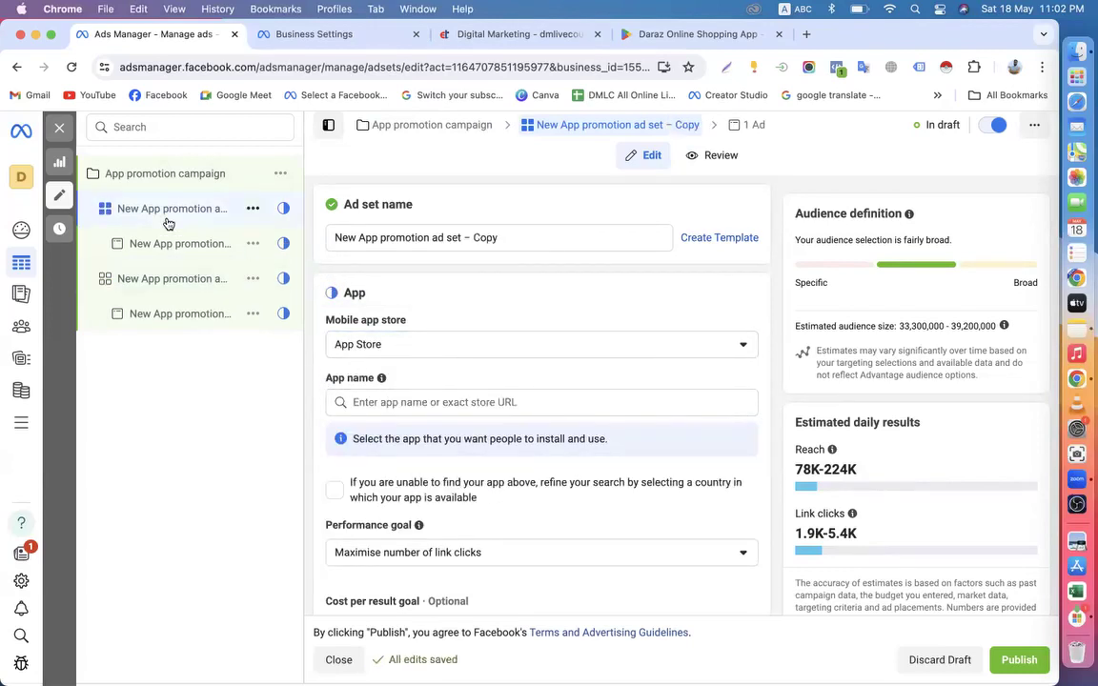
left_click(176, 281)
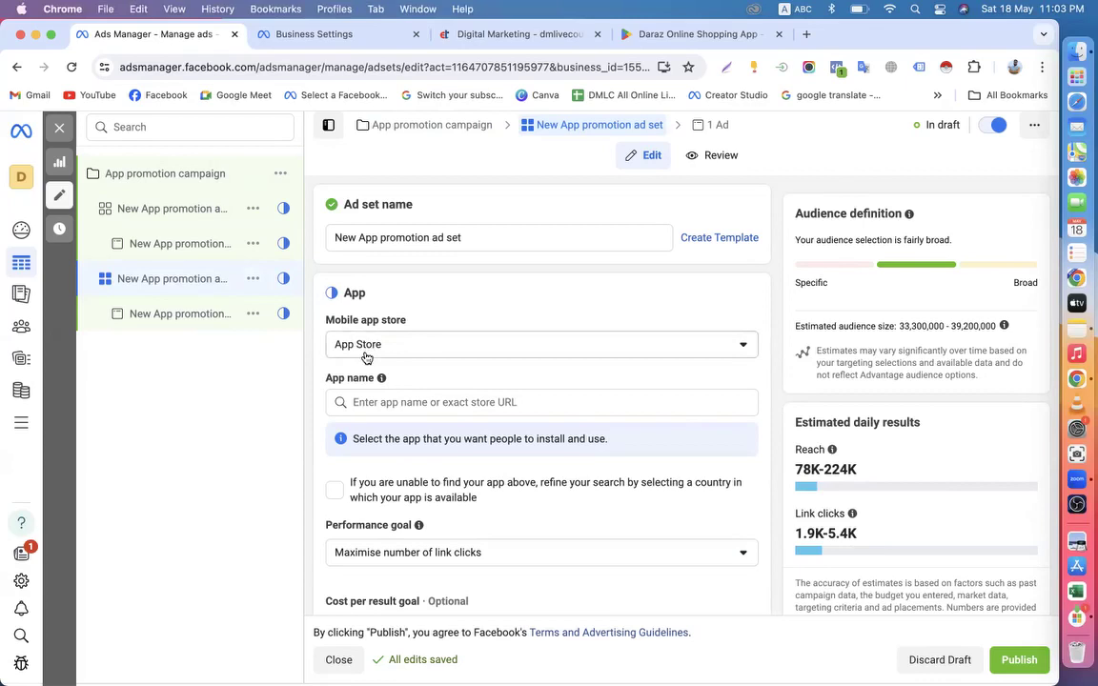
Set the copied ad set's mobile app store to Google Play and check the original ad set's store
left_click(191, 220)
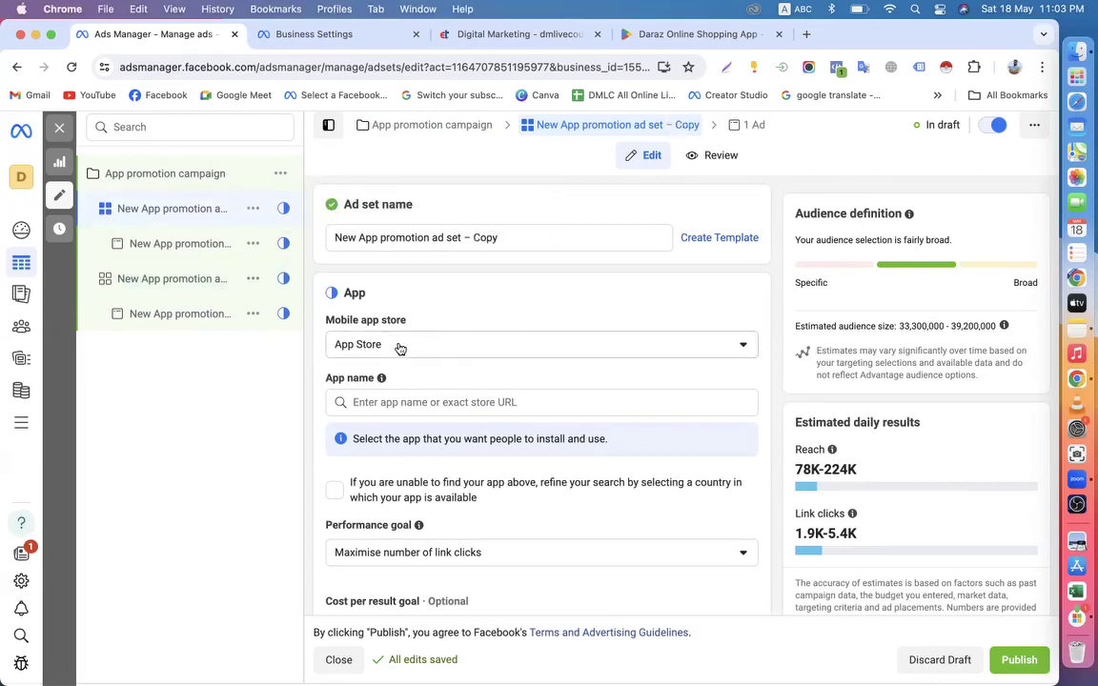
left_click(399, 349)
left_click(390, 383)
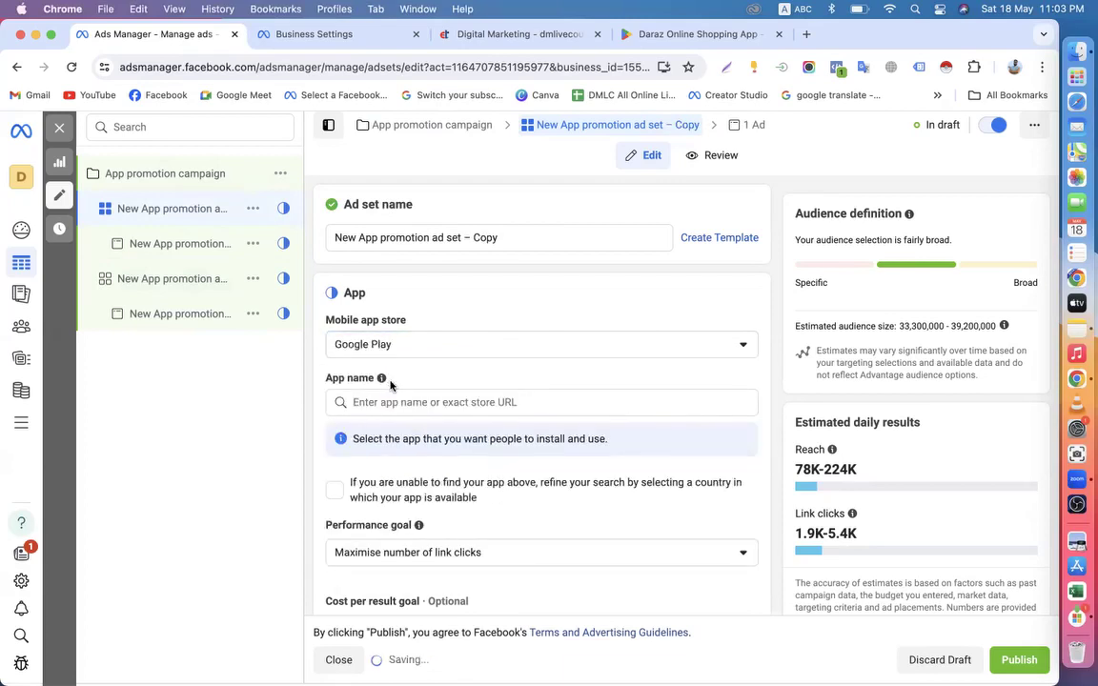
left_click(186, 289)
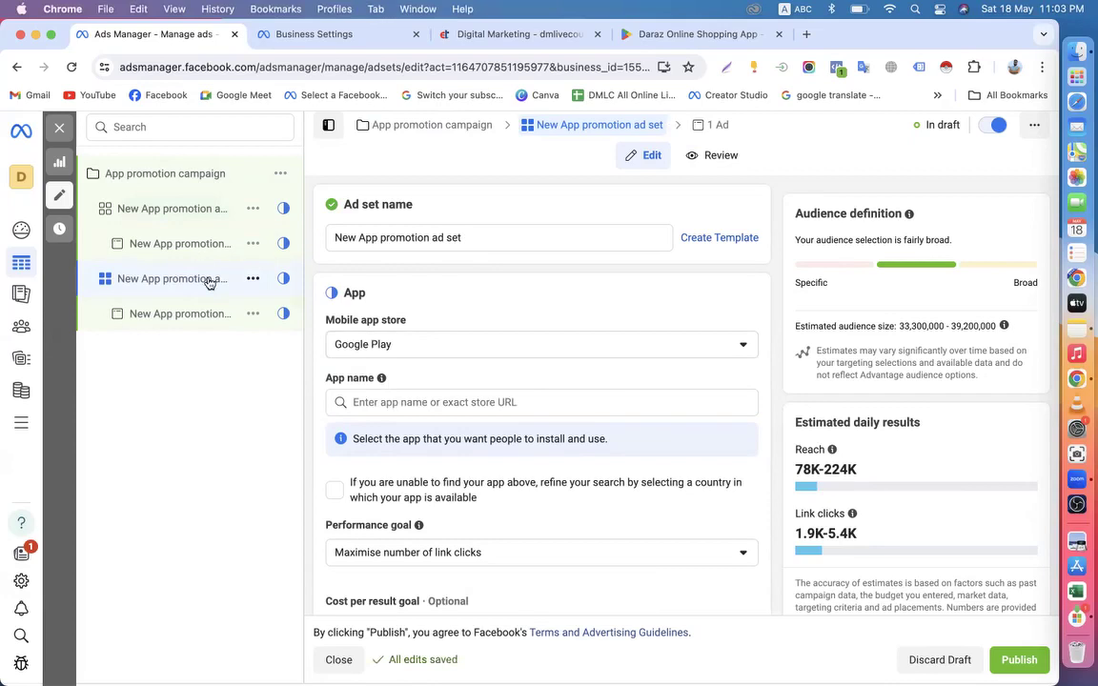
Delete the copied app promotion ad set, check the remaining ad set, and close the campaign editor without publishing the drafts
left_click(181, 215)
left_click(256, 209)
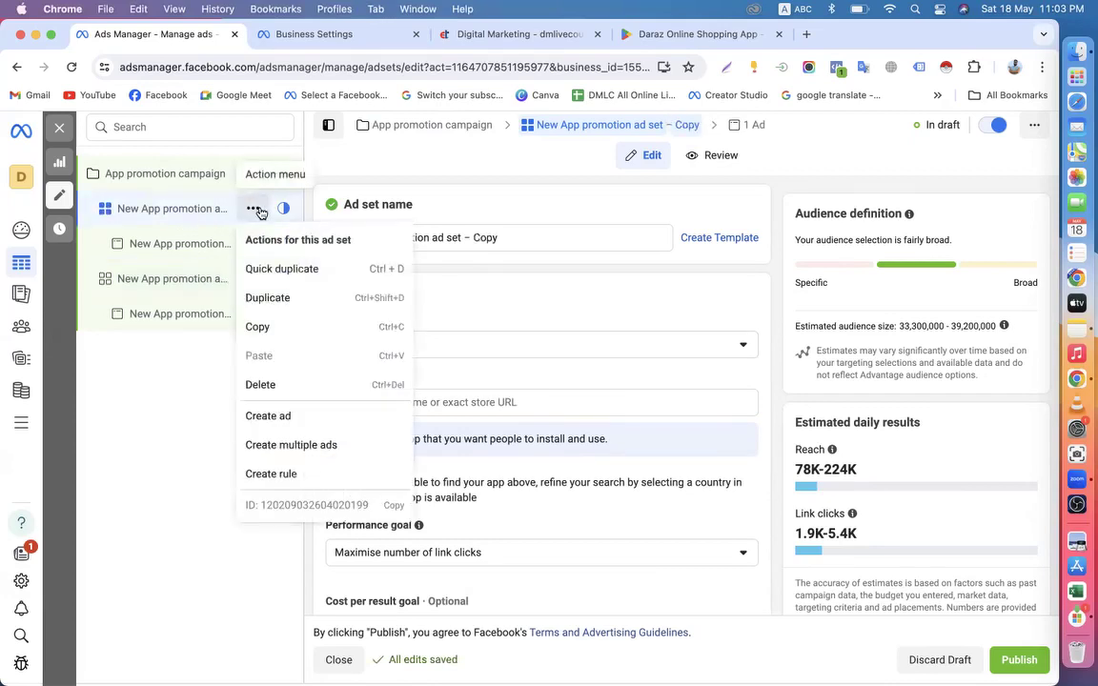
left_click(292, 385)
left_click(657, 350)
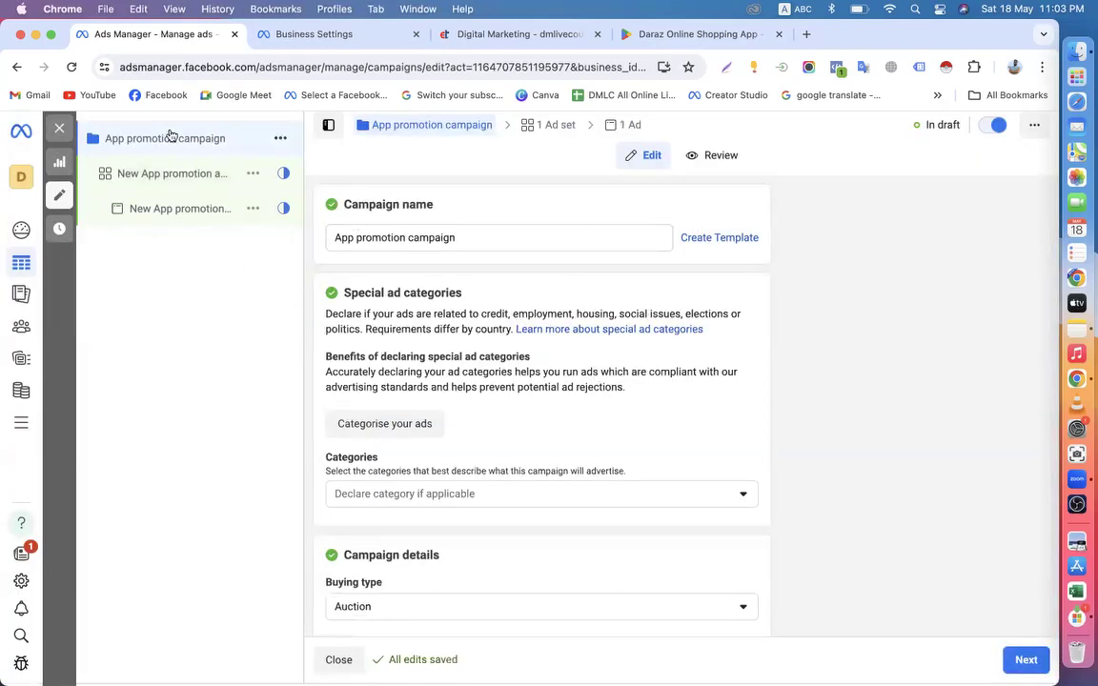
left_click(169, 175)
scroll(362, 350, "down", 1)
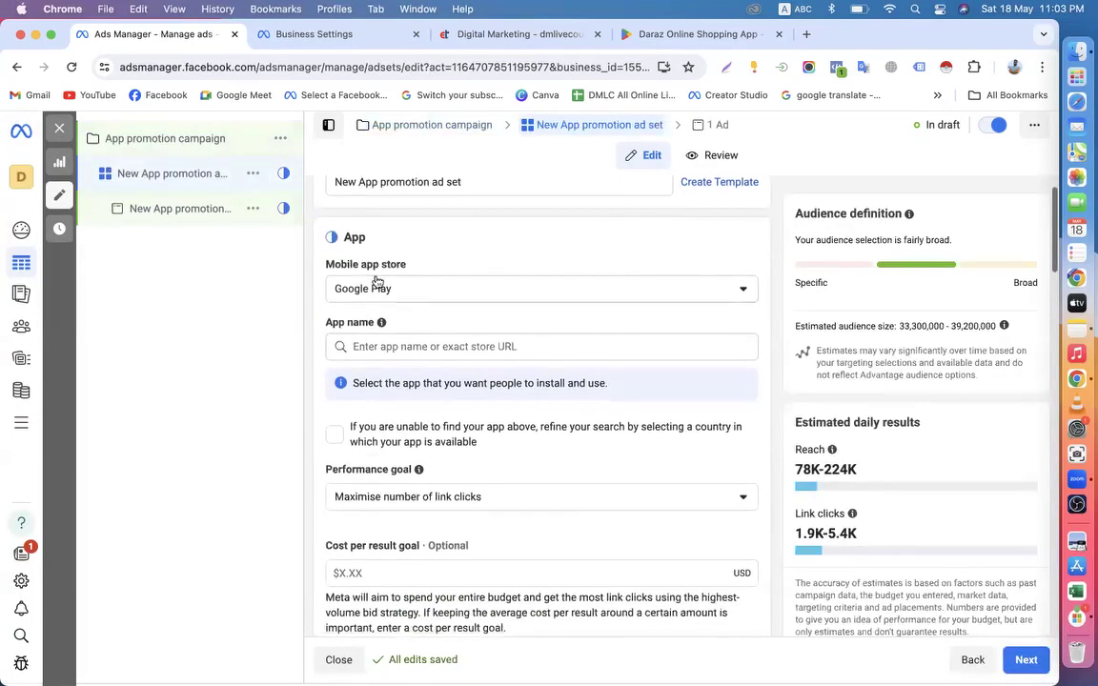
left_click(145, 148)
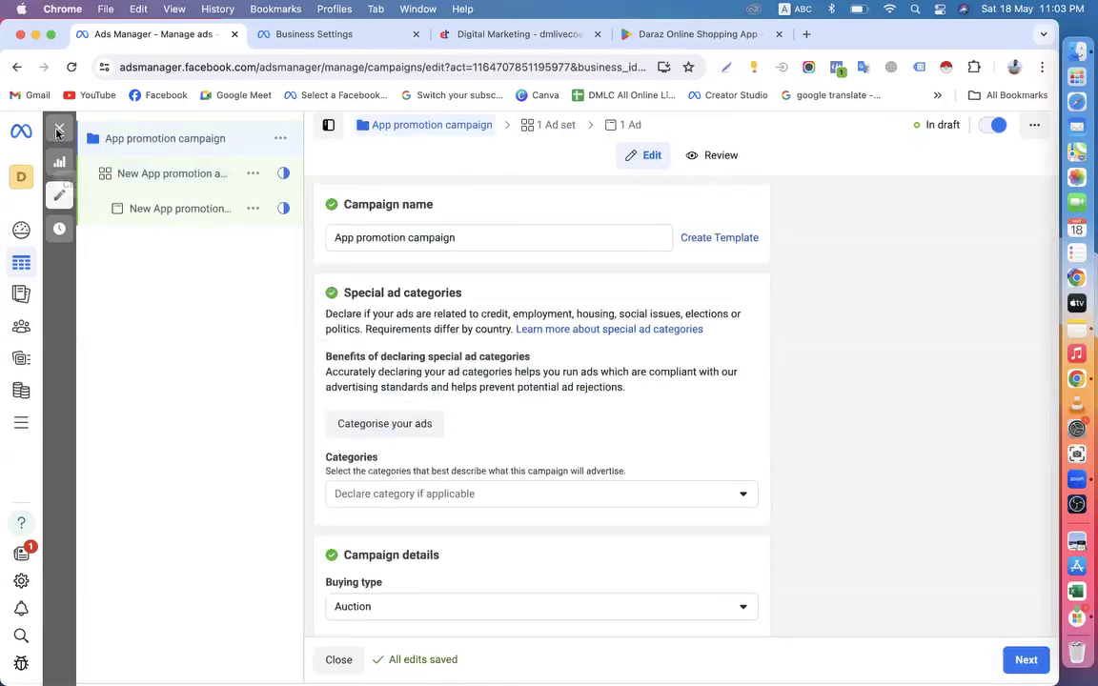
left_click(559, 400)
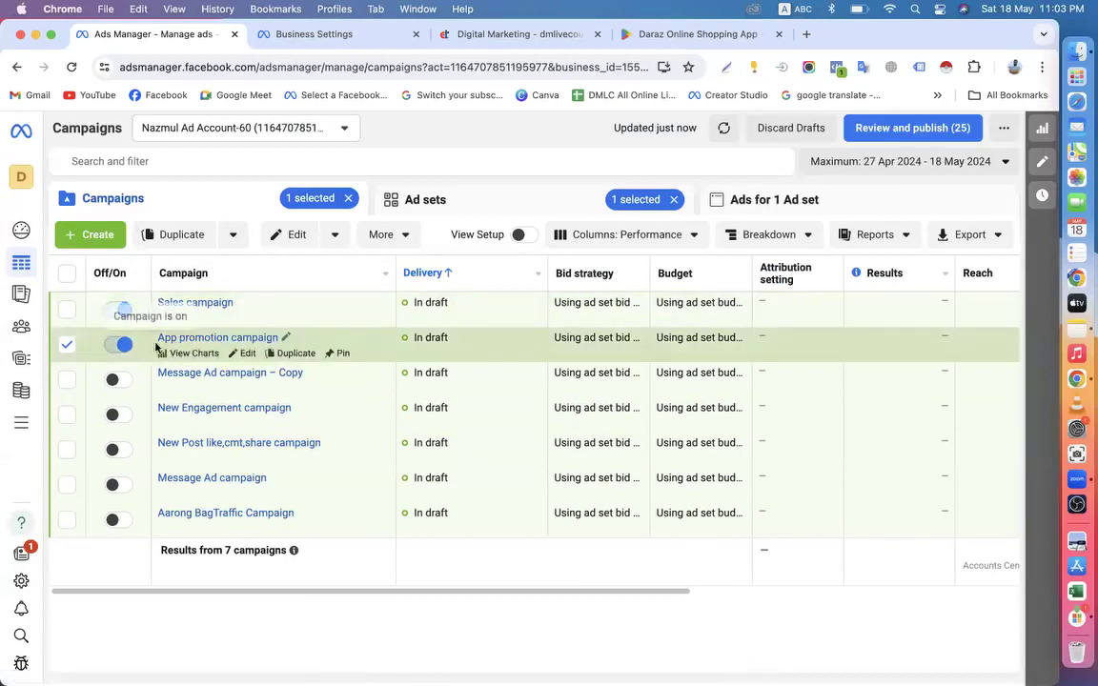
Rename the app promotion campaign as Android App promotion campaign and leave it as an unpublished draft
left_click(249, 355)
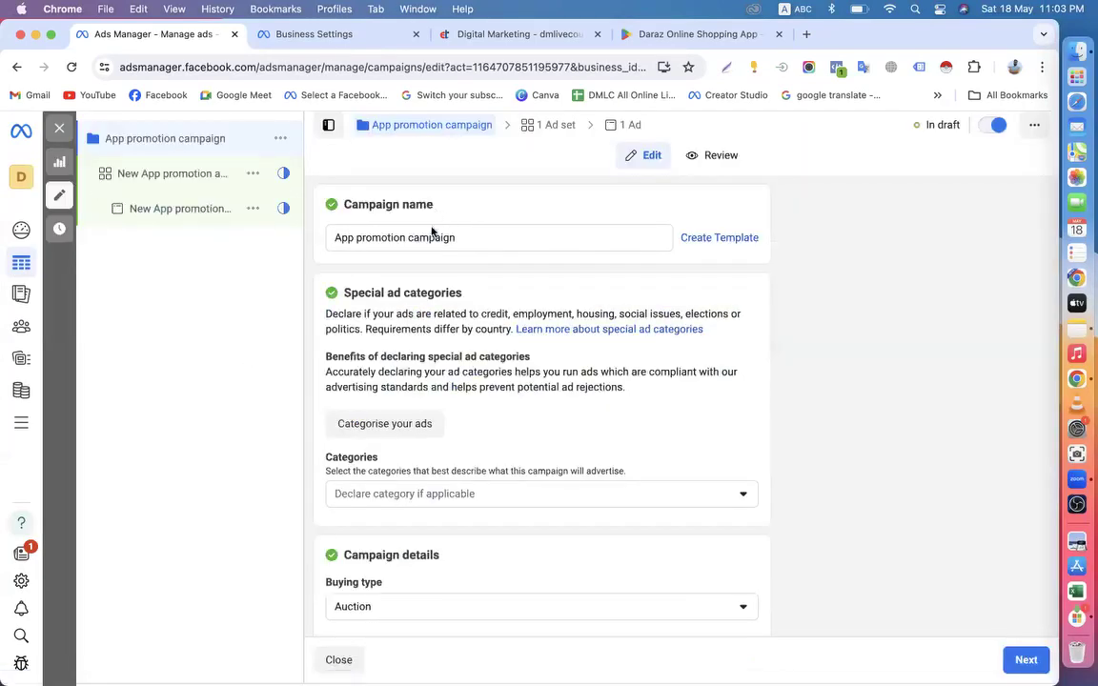
left_click(338, 237)
type("Android")
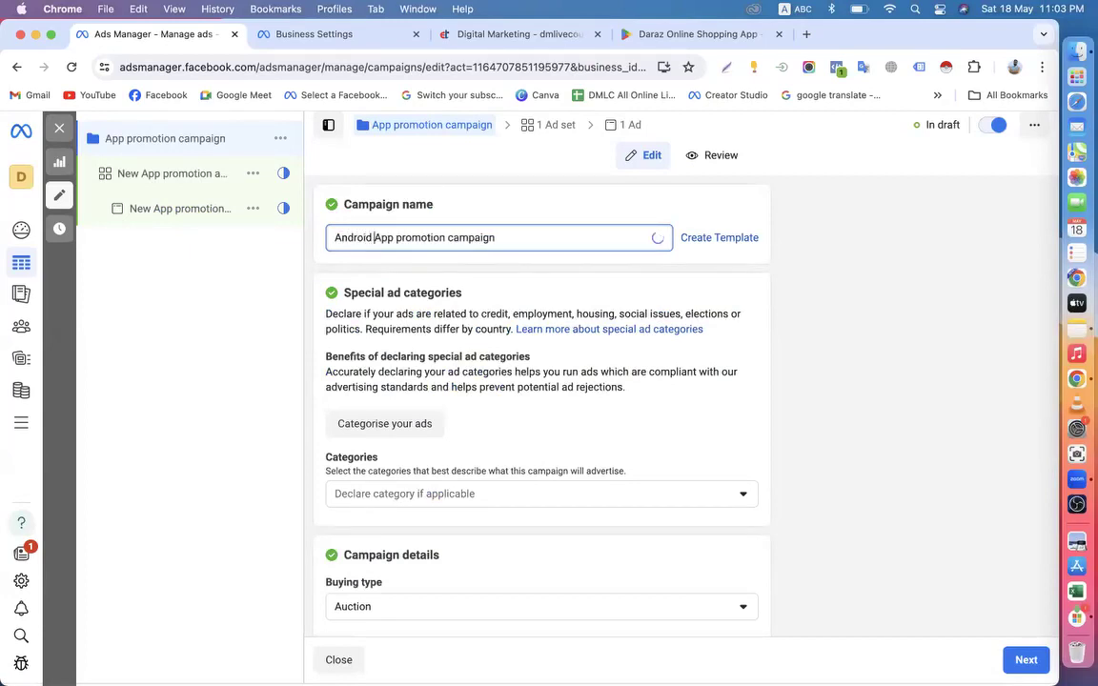
left_click(56, 133)
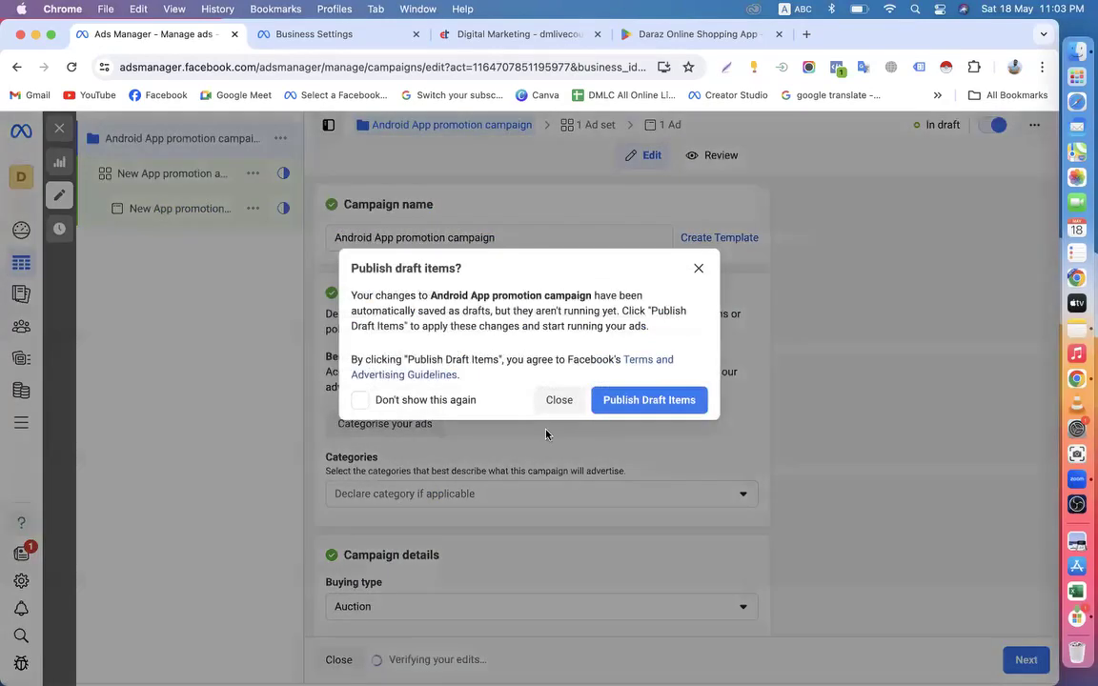
left_click(558, 399)
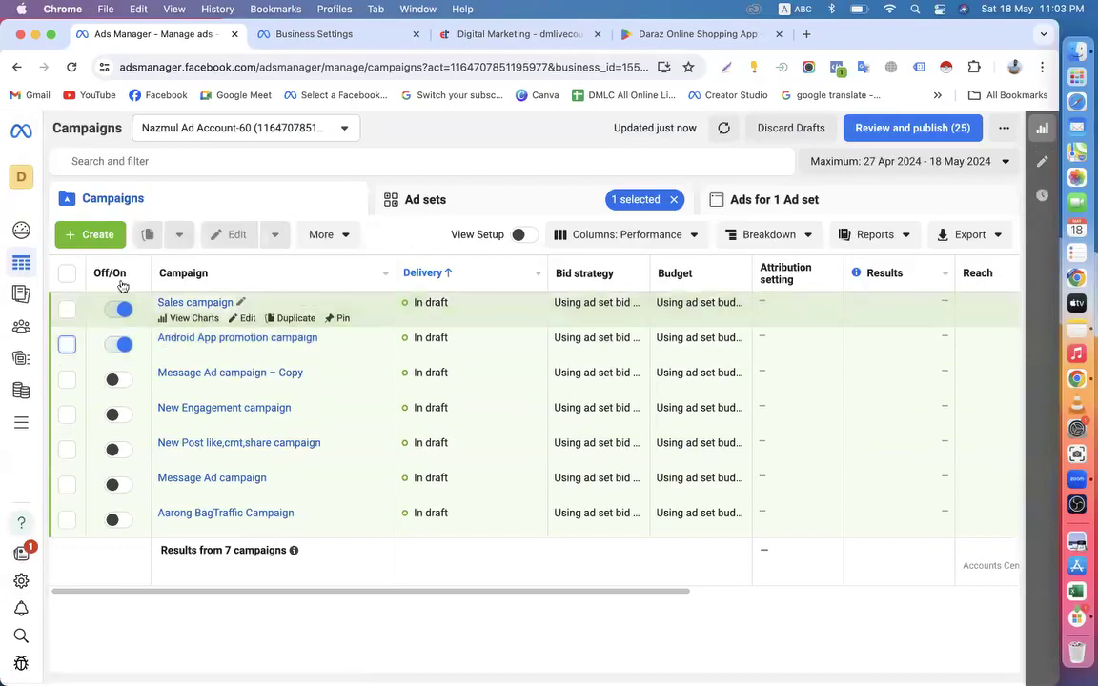
Create a new campaign with the App promotion objective using the Manual app promotion campaign setup
left_click(90, 234)
scroll(417, 477, "down", 3)
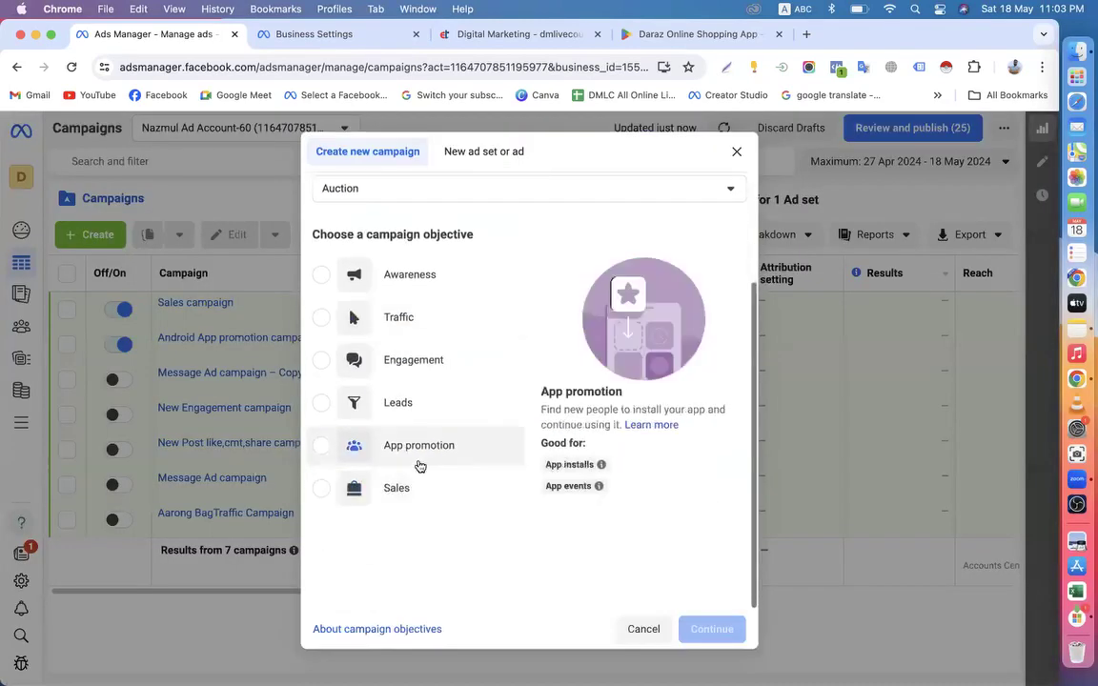
left_click(418, 459)
left_click(712, 629)
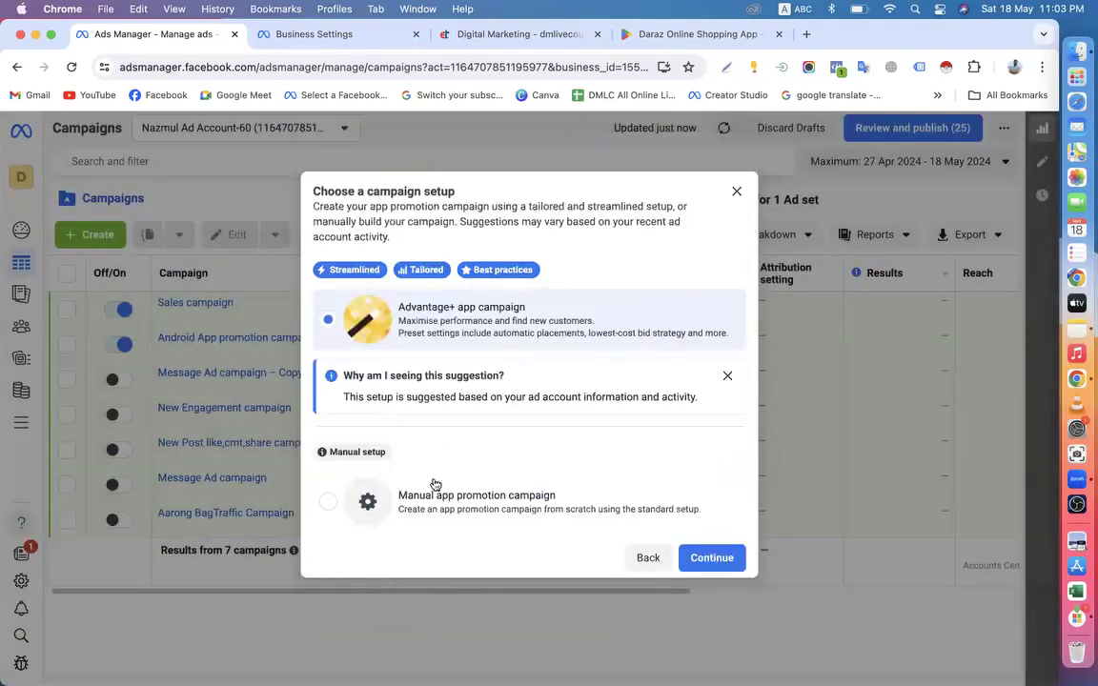
left_click(435, 488)
left_click(711, 625)
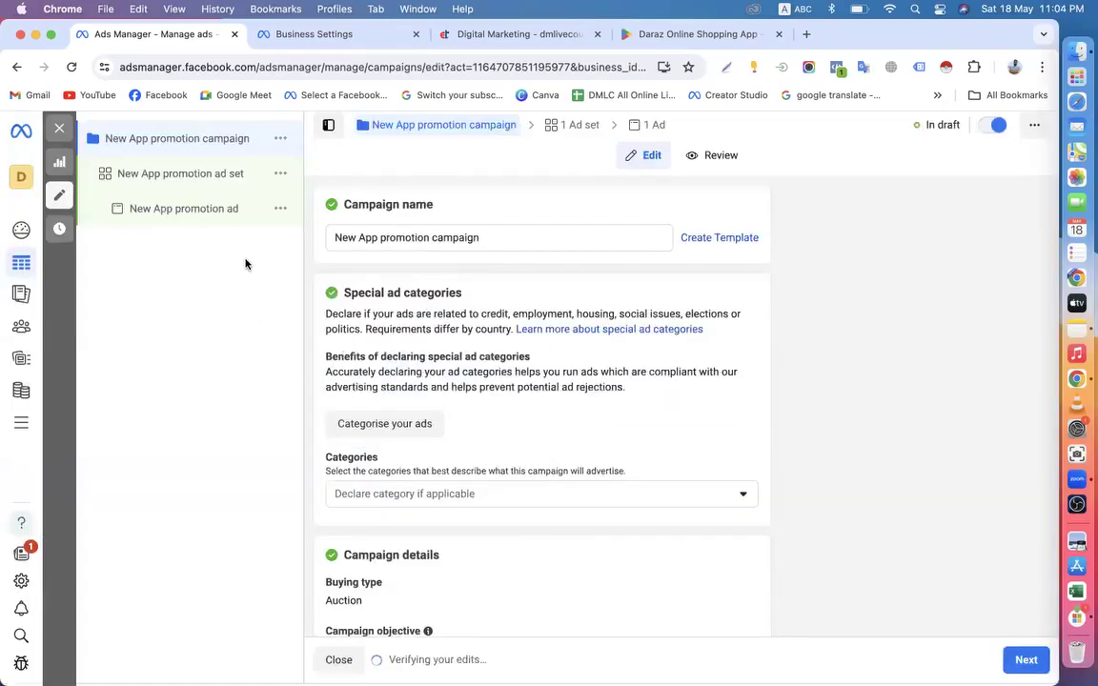
Rename the new campaign as Iphone App promotion campaign
double_click(357, 240)
type("Iph")
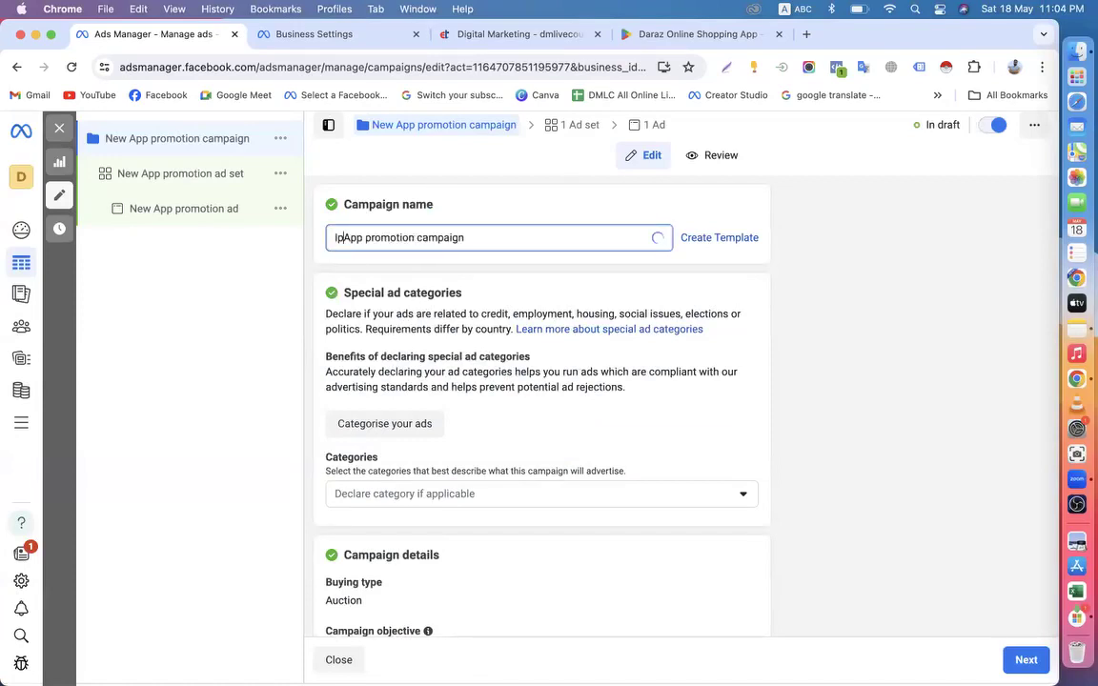
type("one")
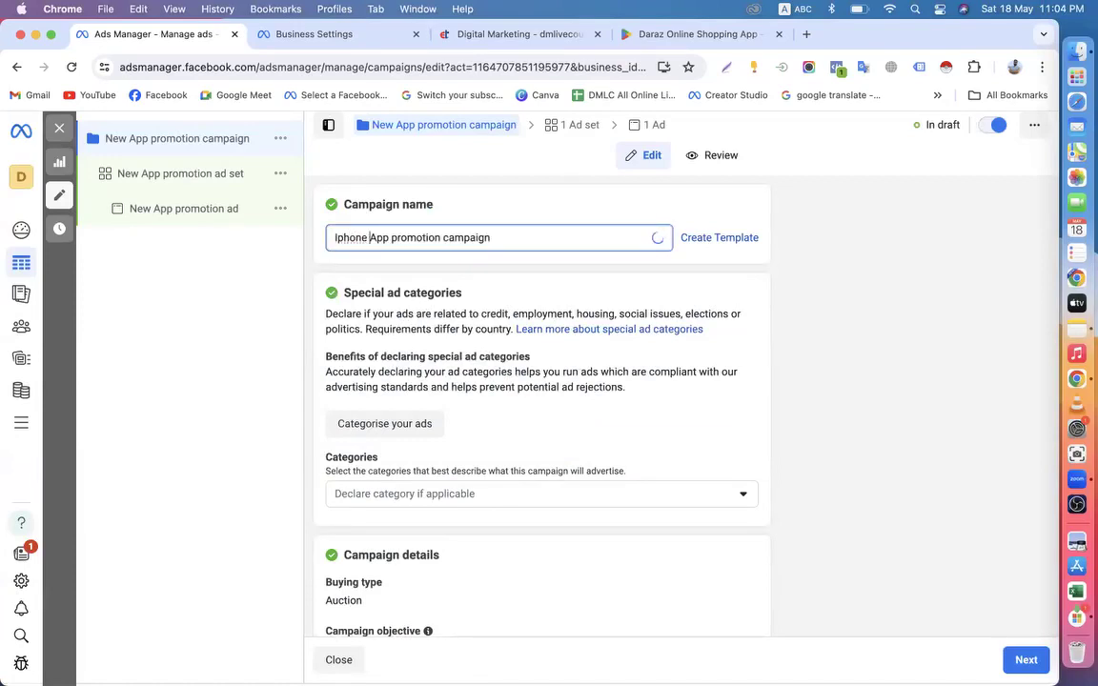
Set the Iphone campaign ad set's mobile app store to App Store and close the editor without publishing
scroll(321, 276, "down", 5)
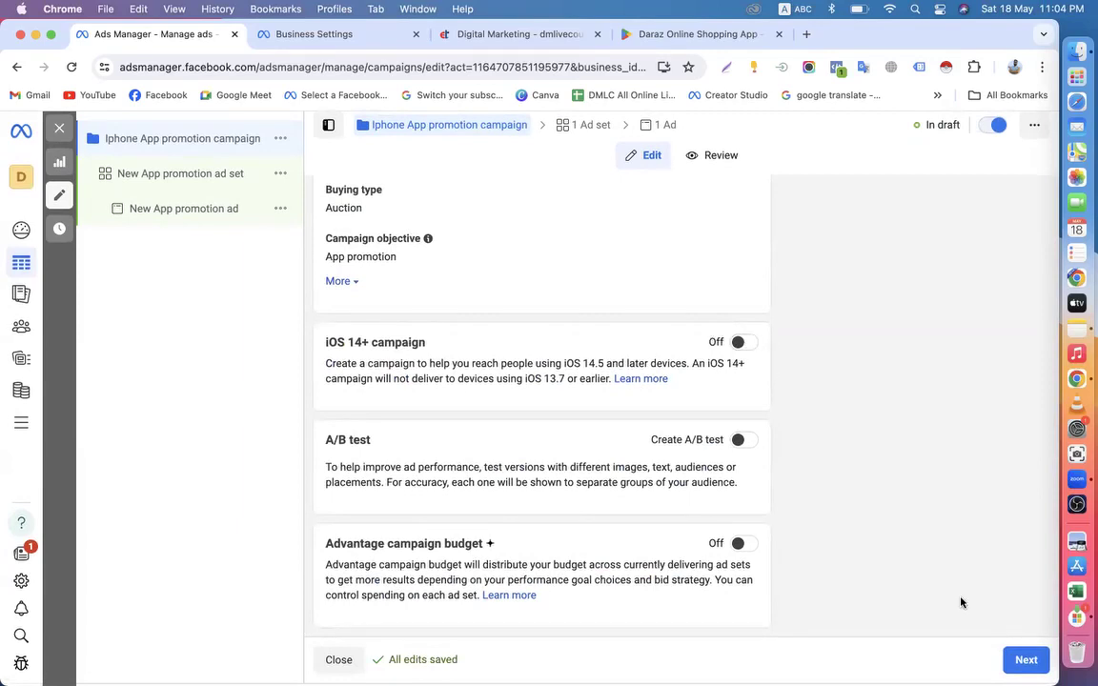
left_click(1026, 659)
left_click(404, 345)
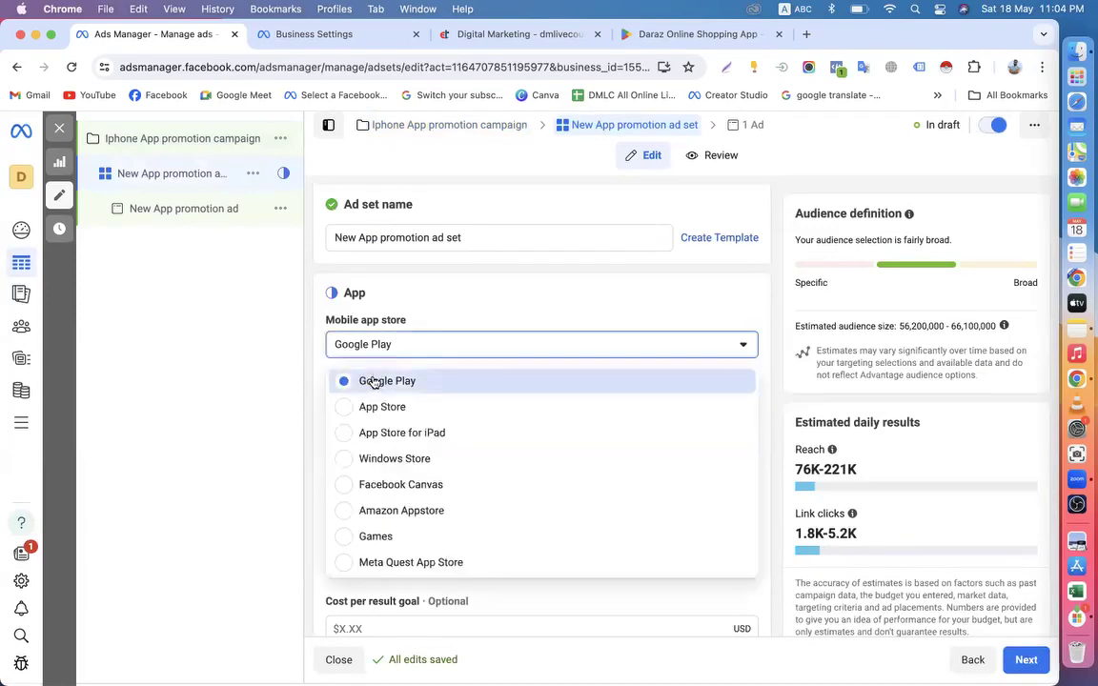
left_click(382, 407)
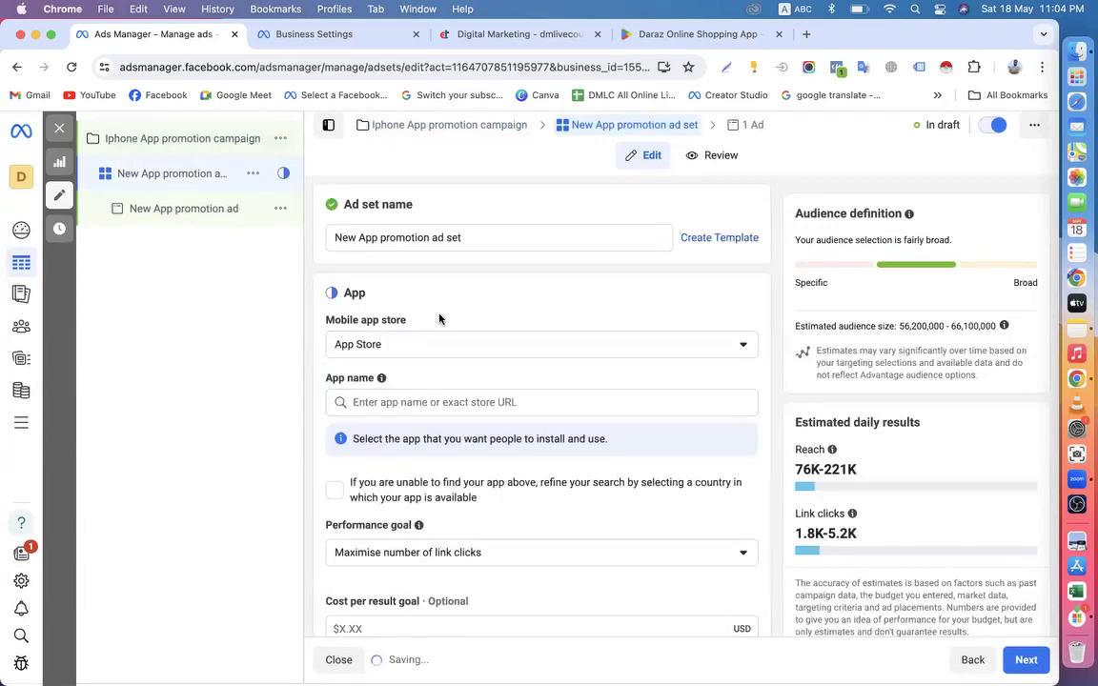
left_click(115, 143)
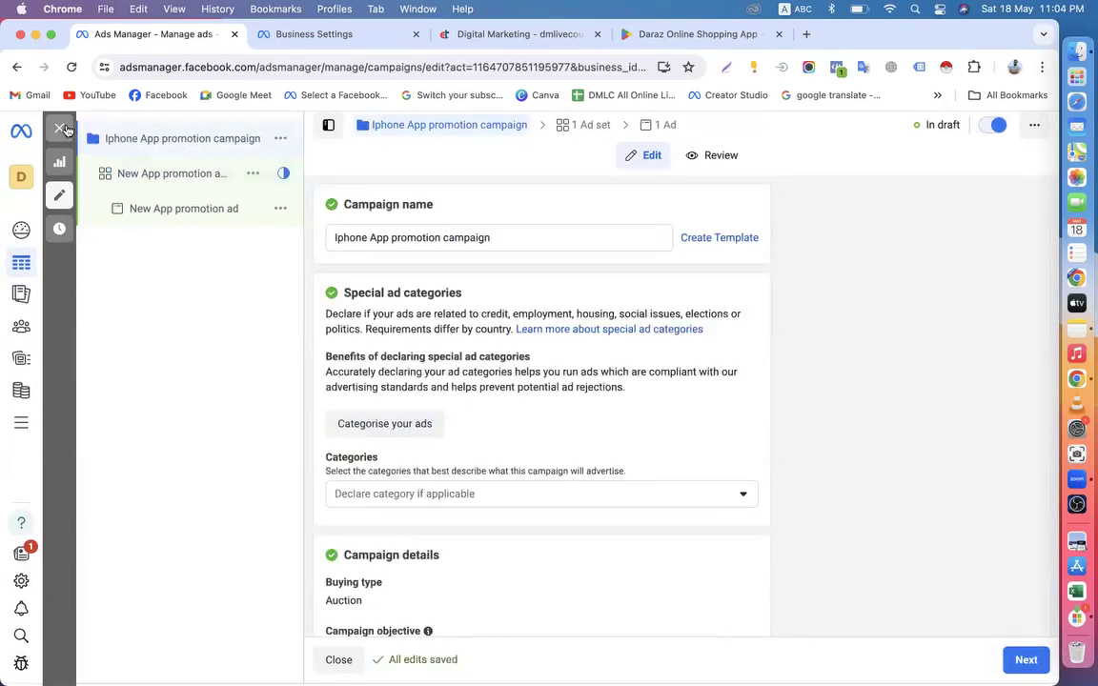
left_click(64, 129)
left_click(559, 399)
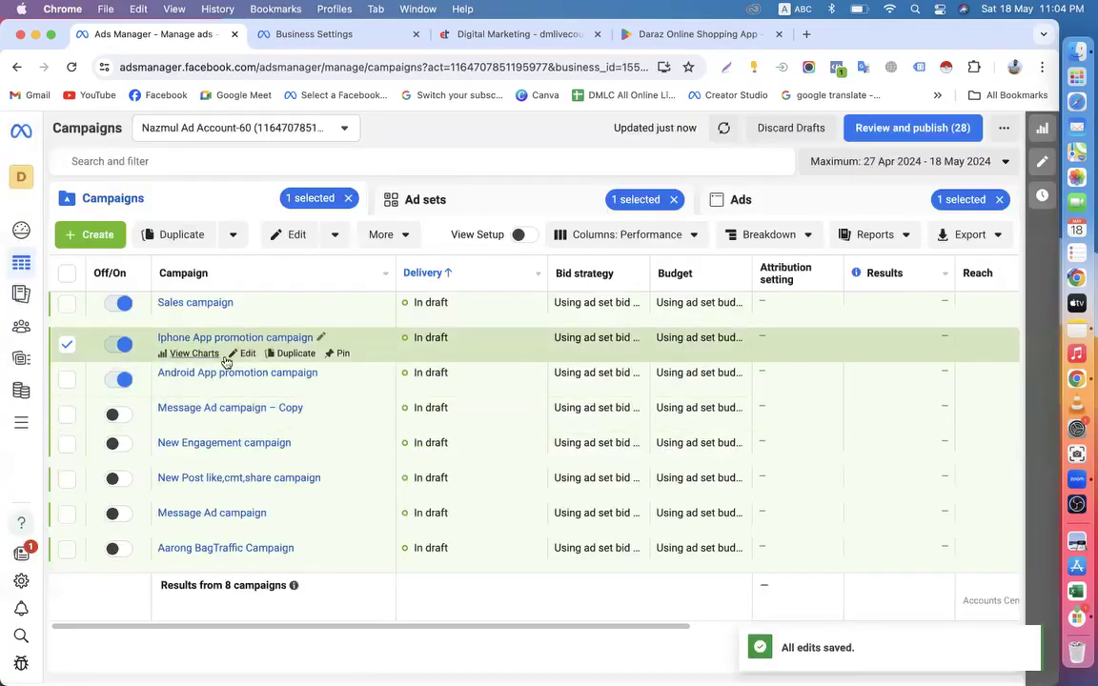
Set the Android App promotion campaign ad set's mobile app store to Google Play and close the editor without publishing
left_click(66, 344)
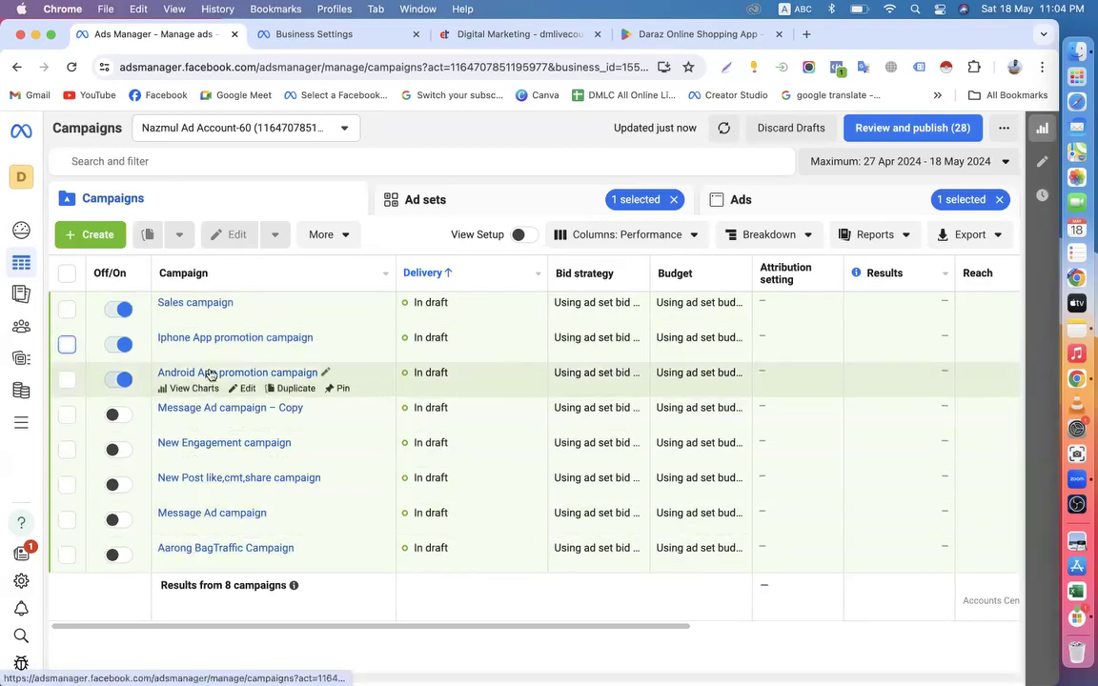
left_click(250, 388)
left_click(157, 175)
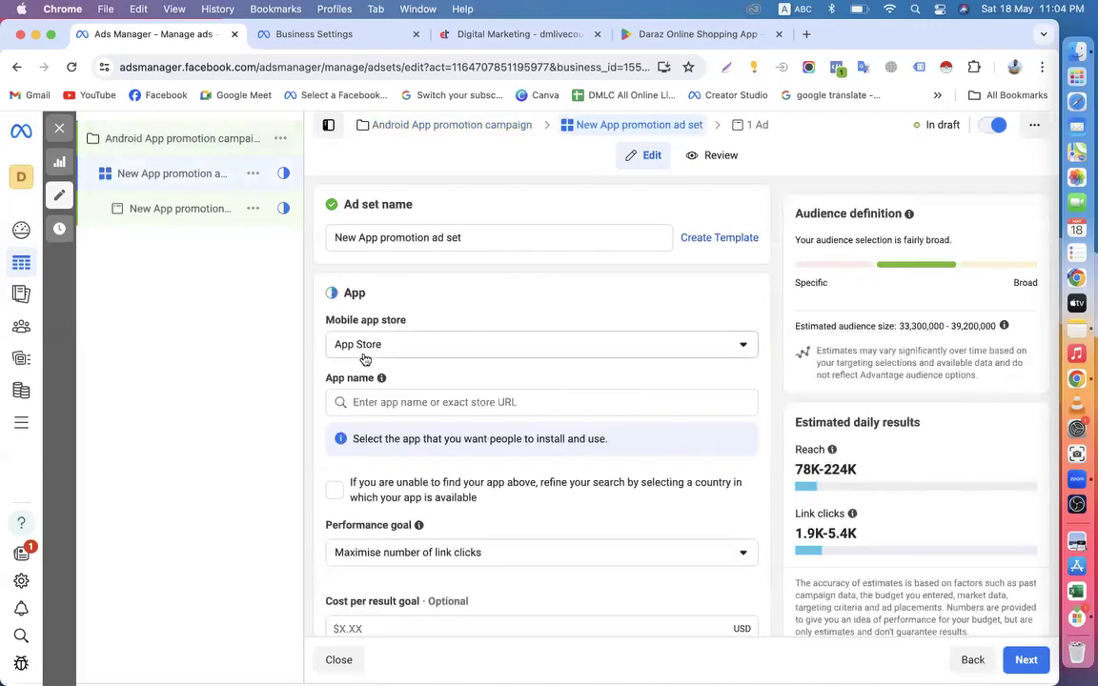
left_click(364, 358)
left_click(371, 380)
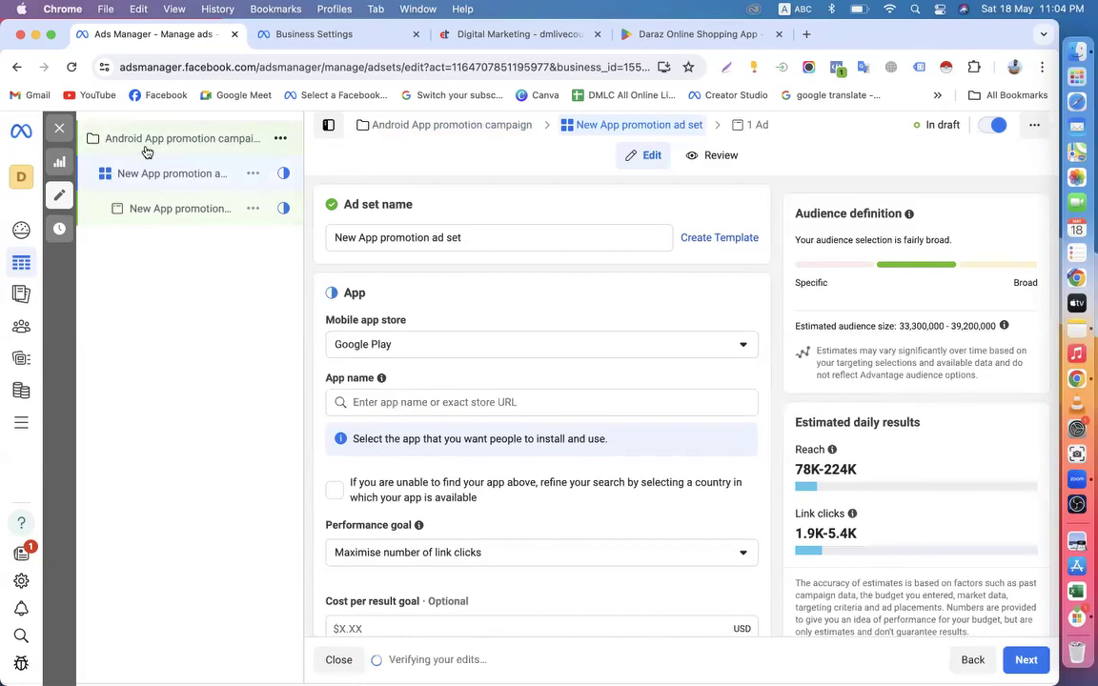
left_click(96, 143)
left_click(59, 128)
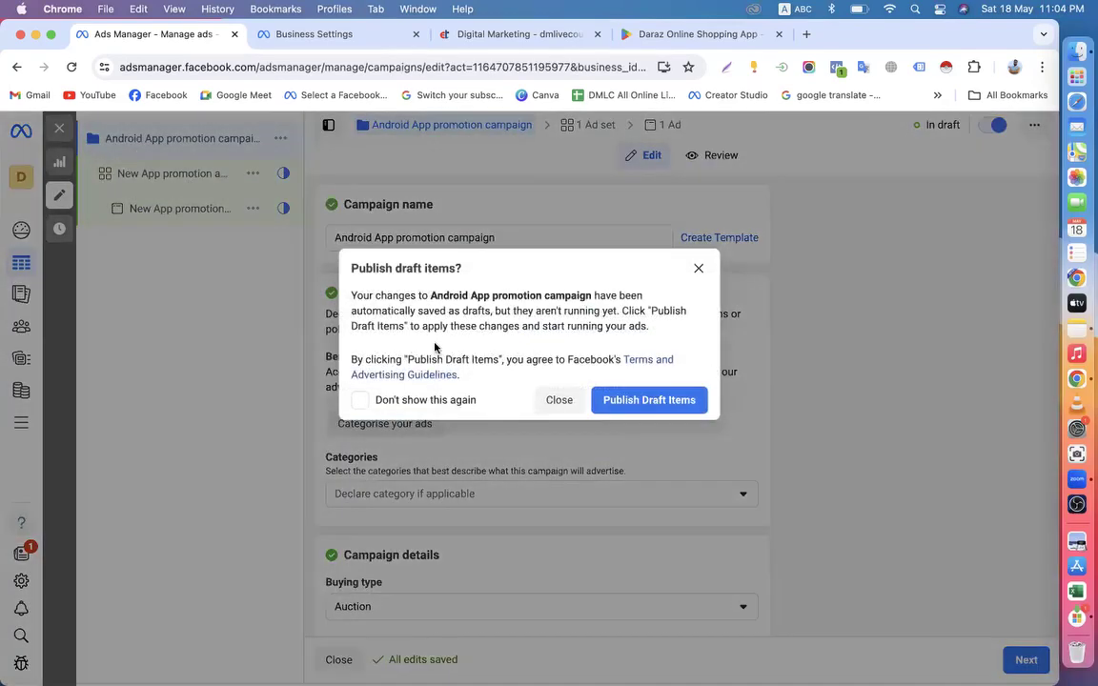
left_click(548, 401)
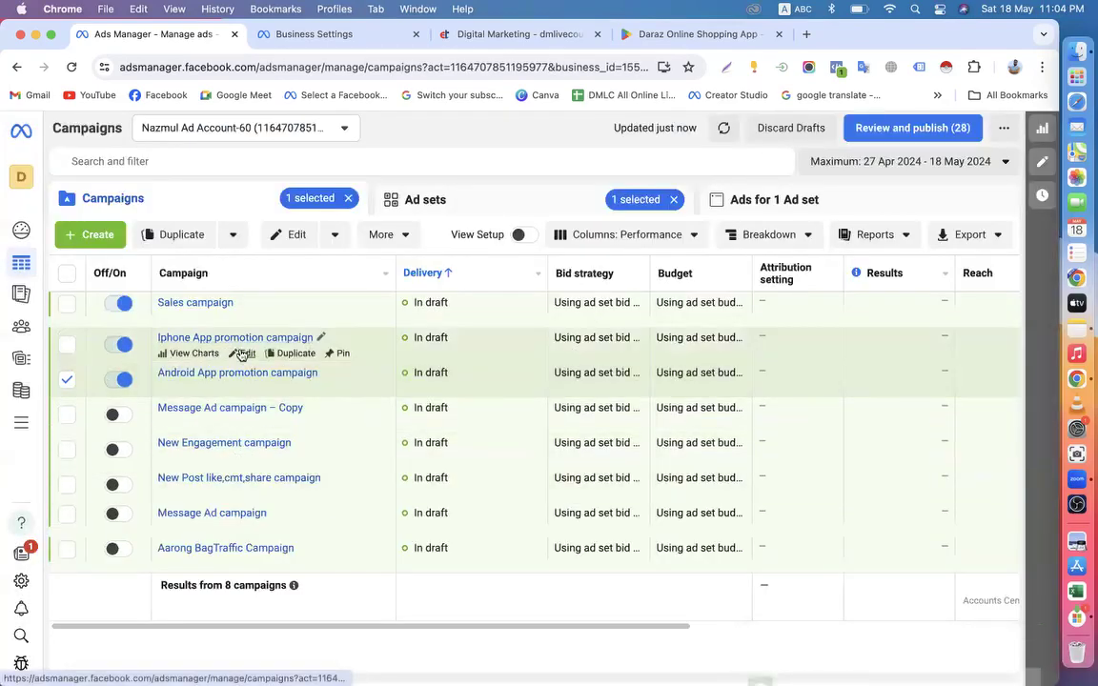
Reopen the Iphone App promotion campaign's ad set and set its mobile app store to App Store
left_click(246, 354)
left_click(176, 182)
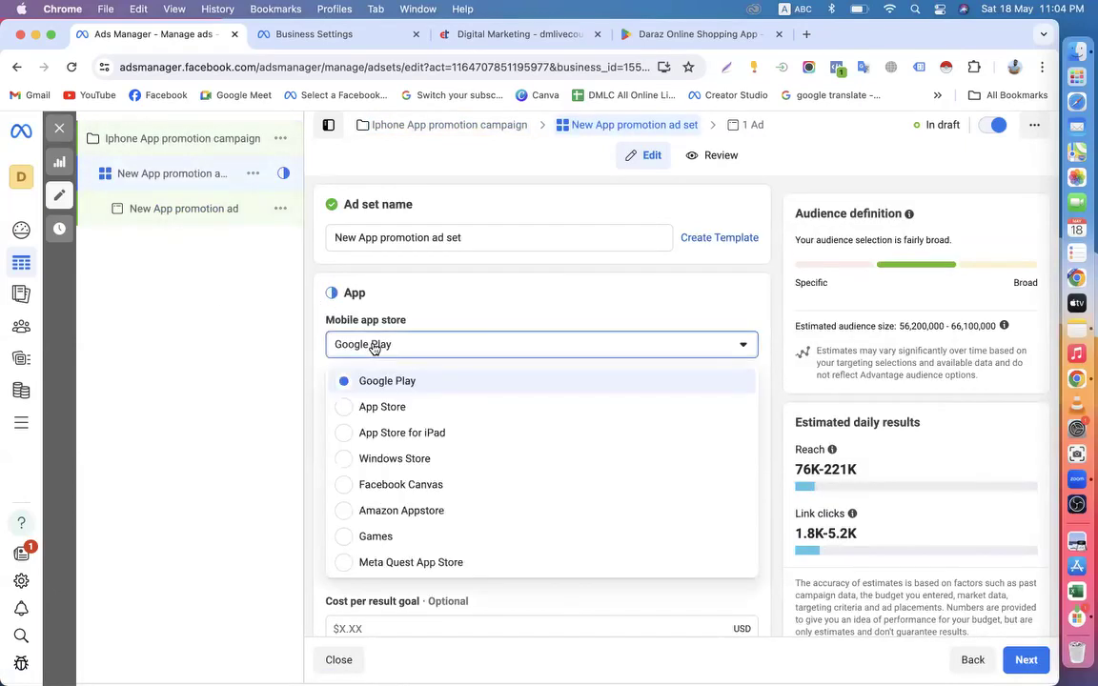
left_click(362, 407)
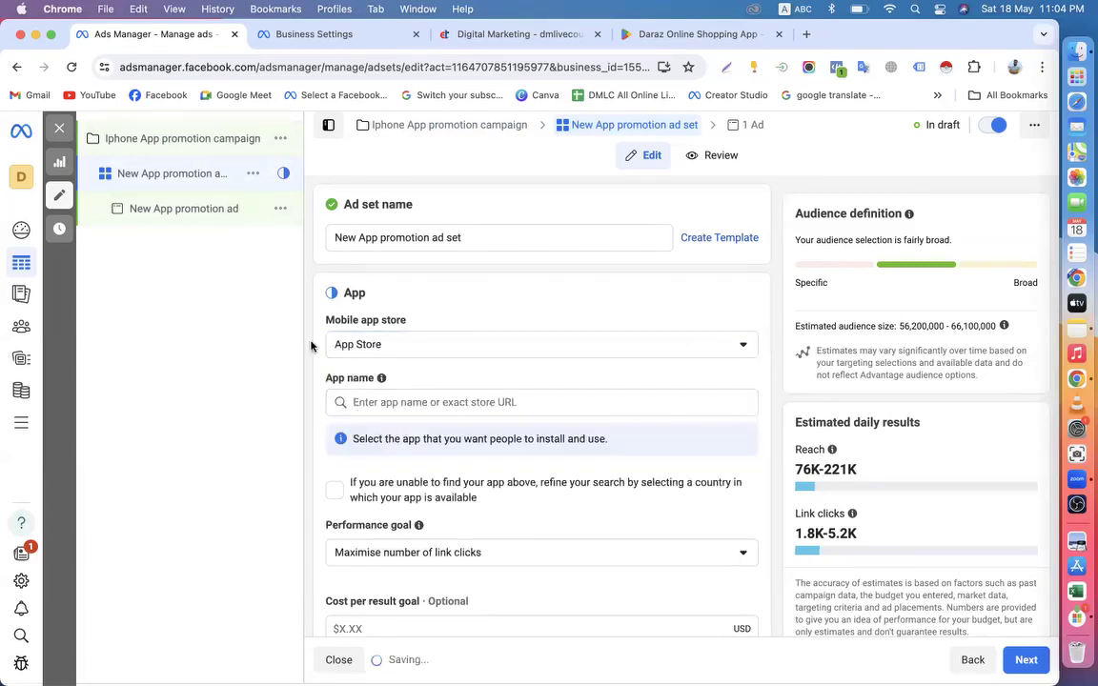
Close the Iphone App promotion campaign editor without publishing the drafts
left_click(107, 139)
left_click(66, 137)
left_click(552, 406)
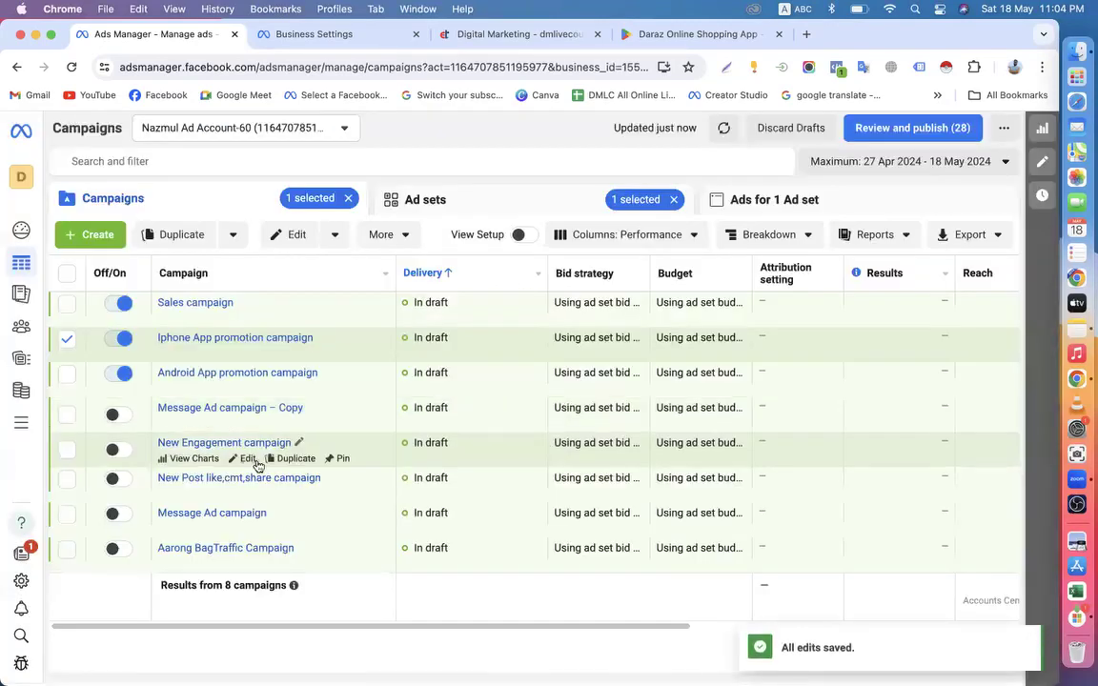
Open the Android App promotion campaign's ad set and set its mobile app store to Google Play
left_click(245, 389)
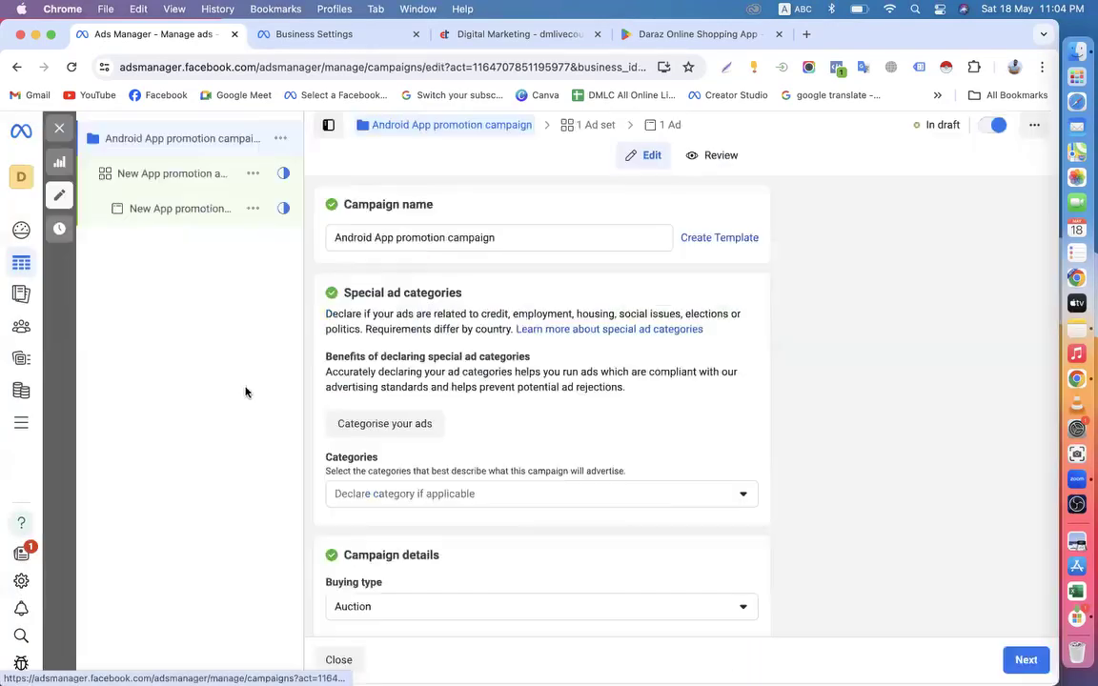
left_click(134, 174)
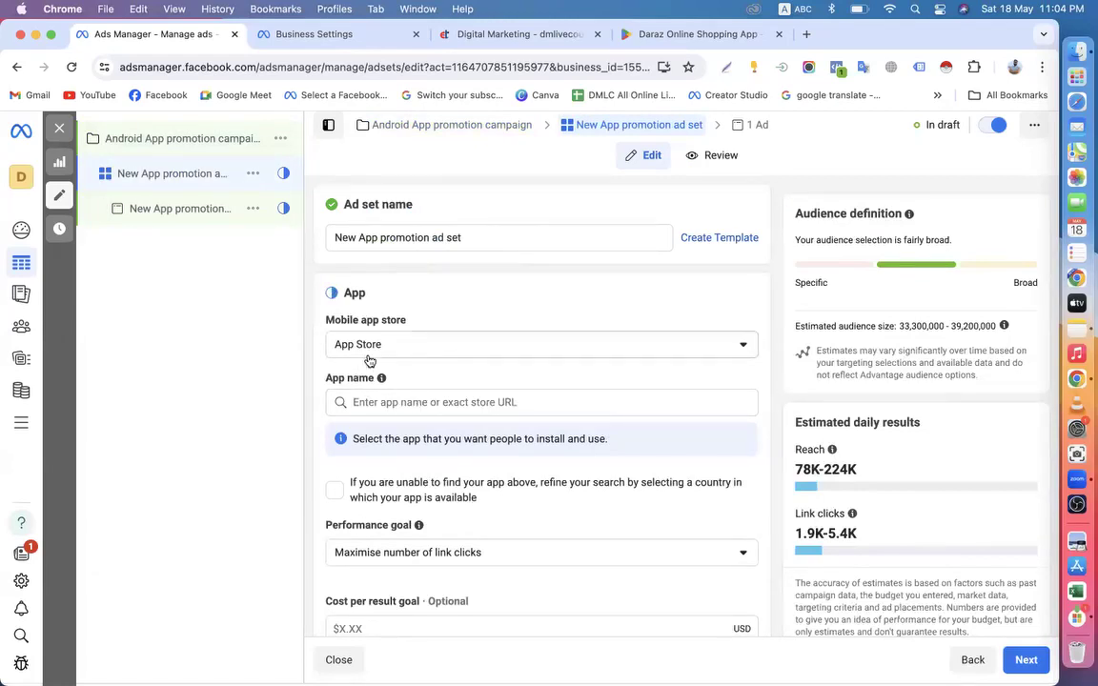
left_click(338, 344)
left_click(367, 380)
Search for bkash as the Android ad set's app, look through the suggestions and clear the search
left_click(362, 401)
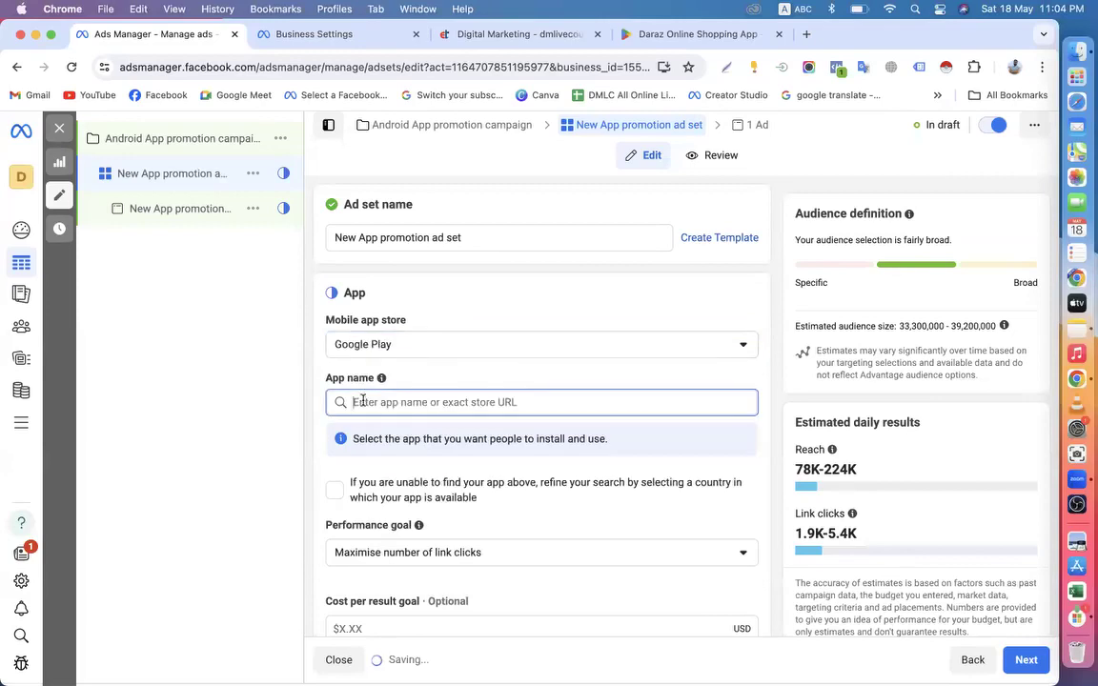
type("bkash")
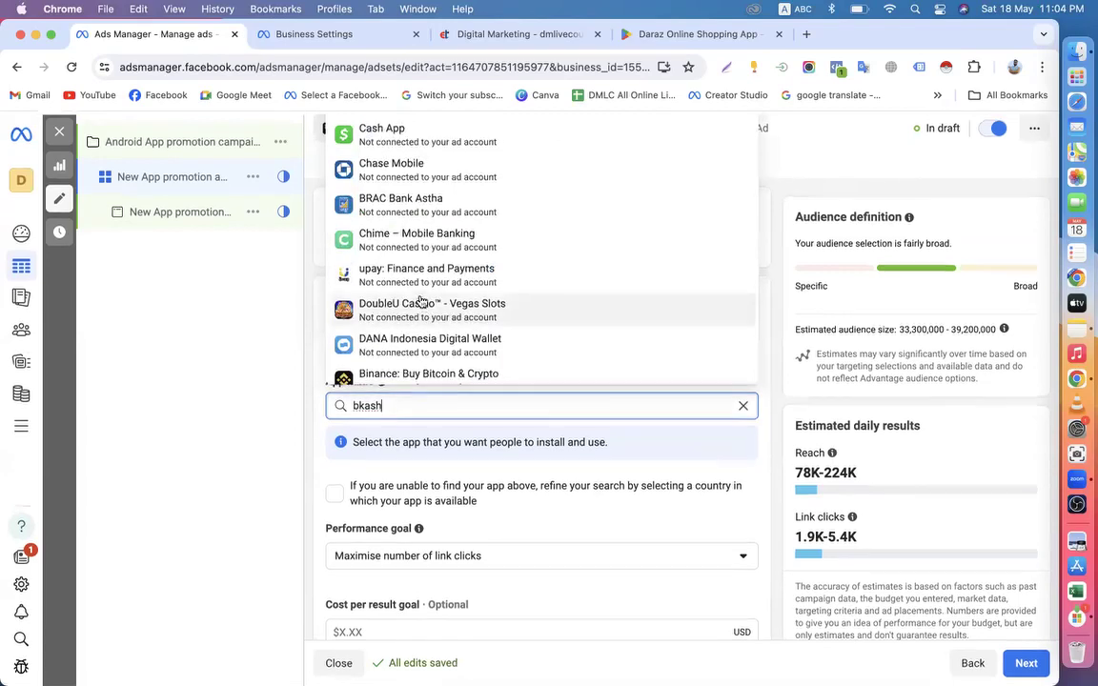
scroll(421, 301, "down", 2)
scroll(422, 301, "up", 2)
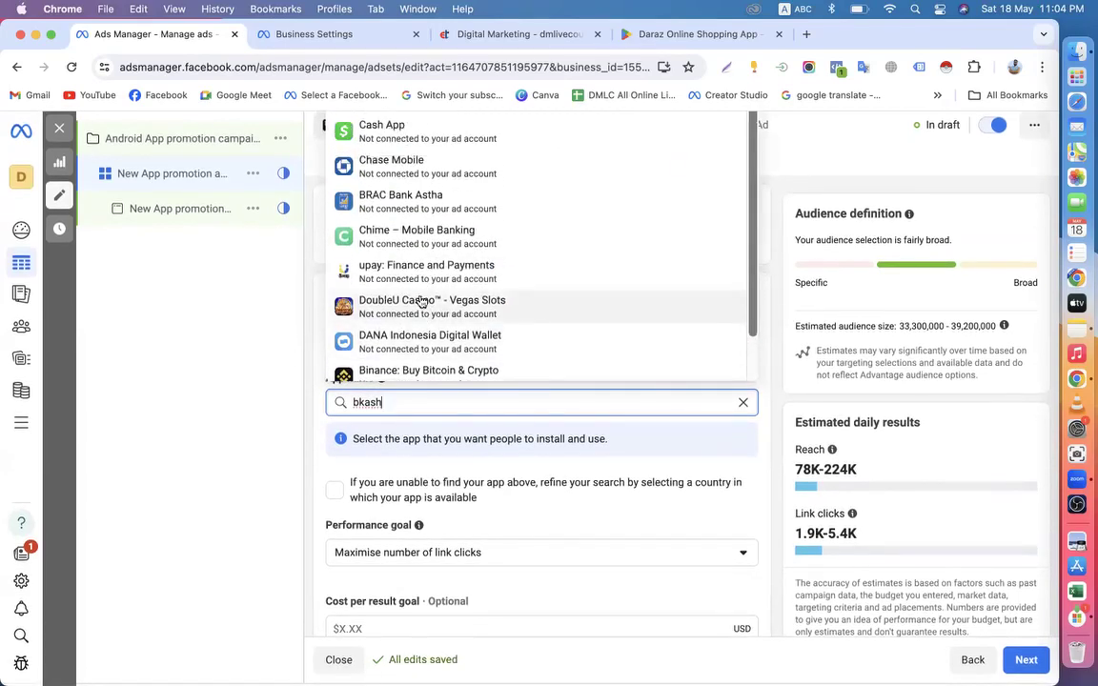
key("BackSpace")
key("BackSpace")
key("BackSpace")
key("BackSpace")
key("BackSpace")
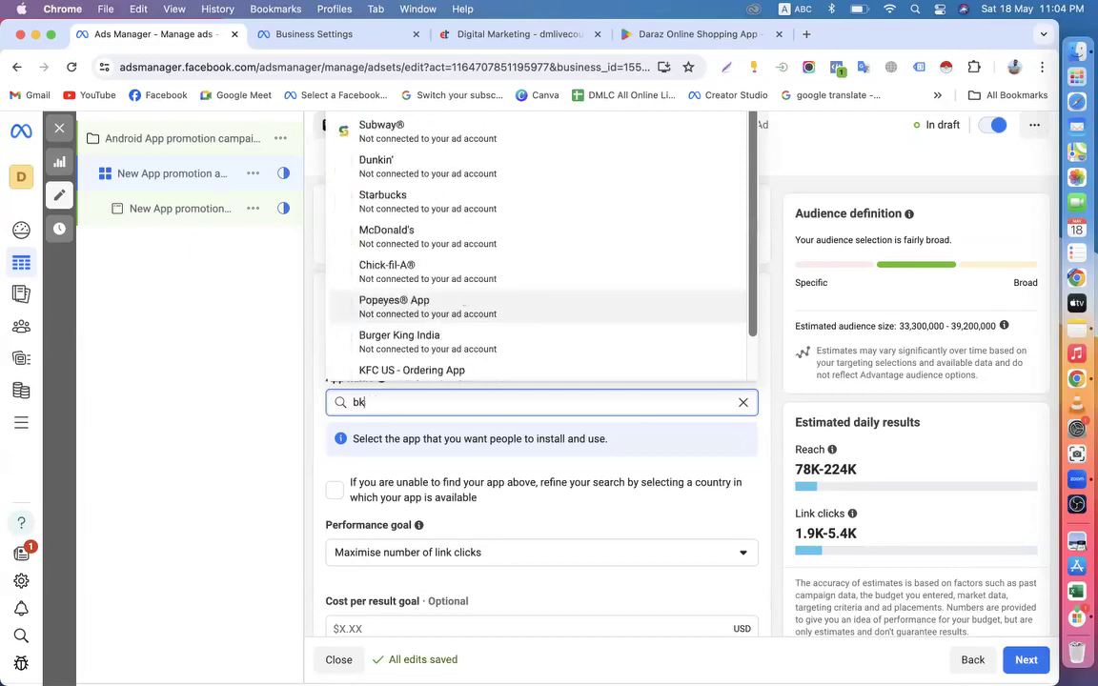
Choose Nagad as the app promoted by the Android ad set and close the editor without publishing
type("n")
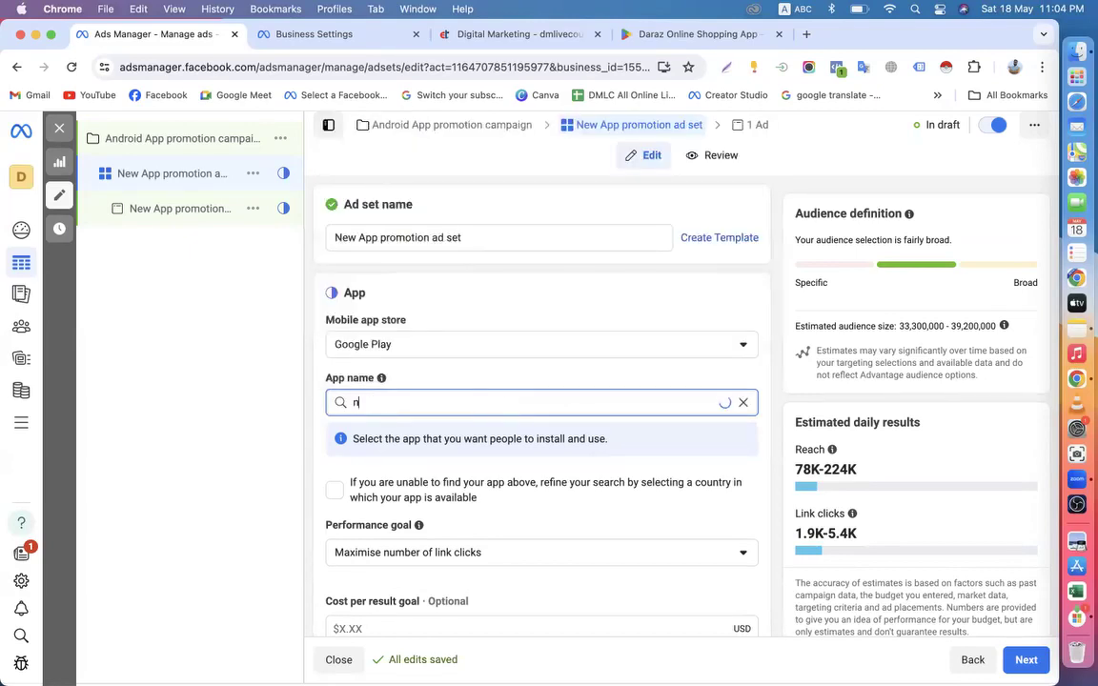
type("agad")
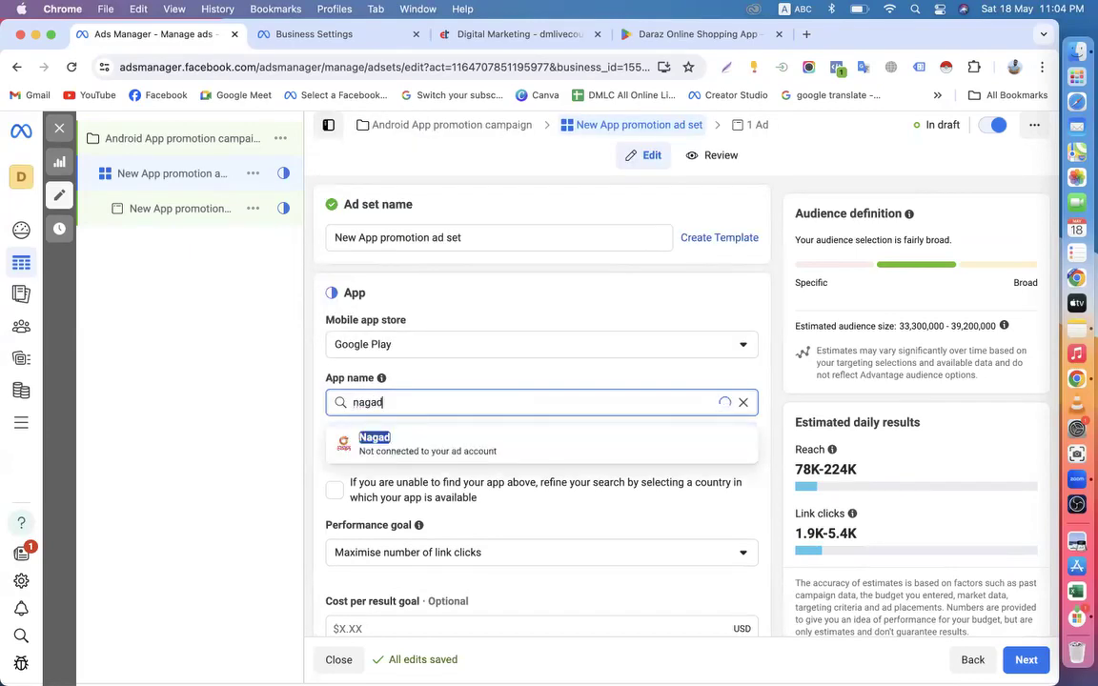
left_click(402, 446)
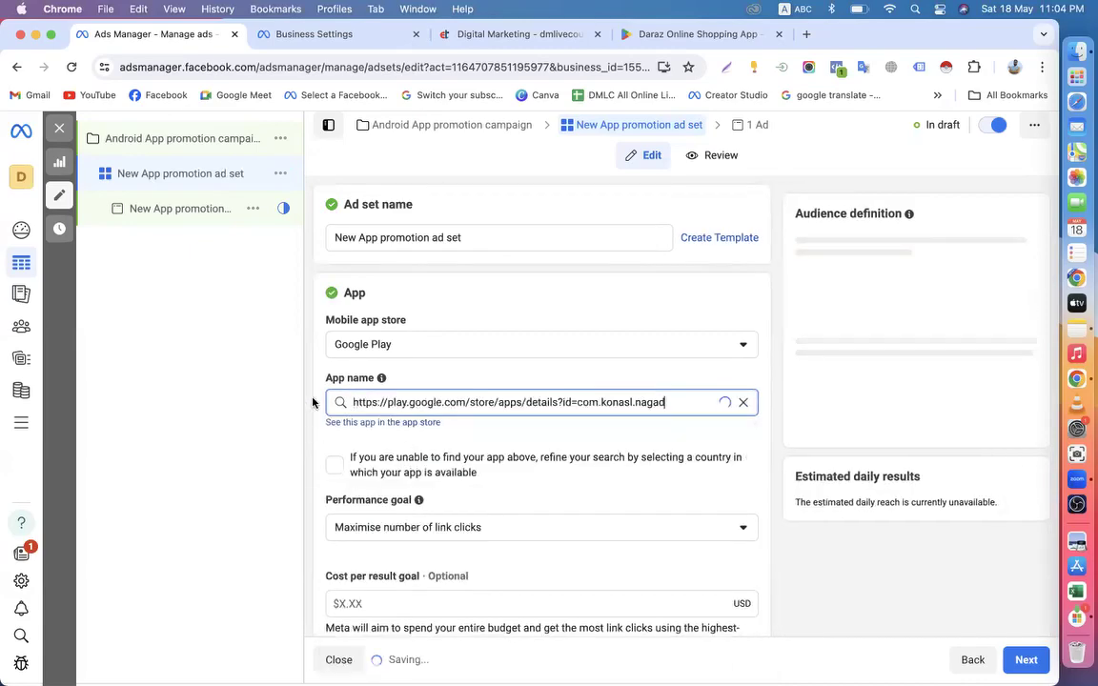
scroll(313, 386, "down", 15)
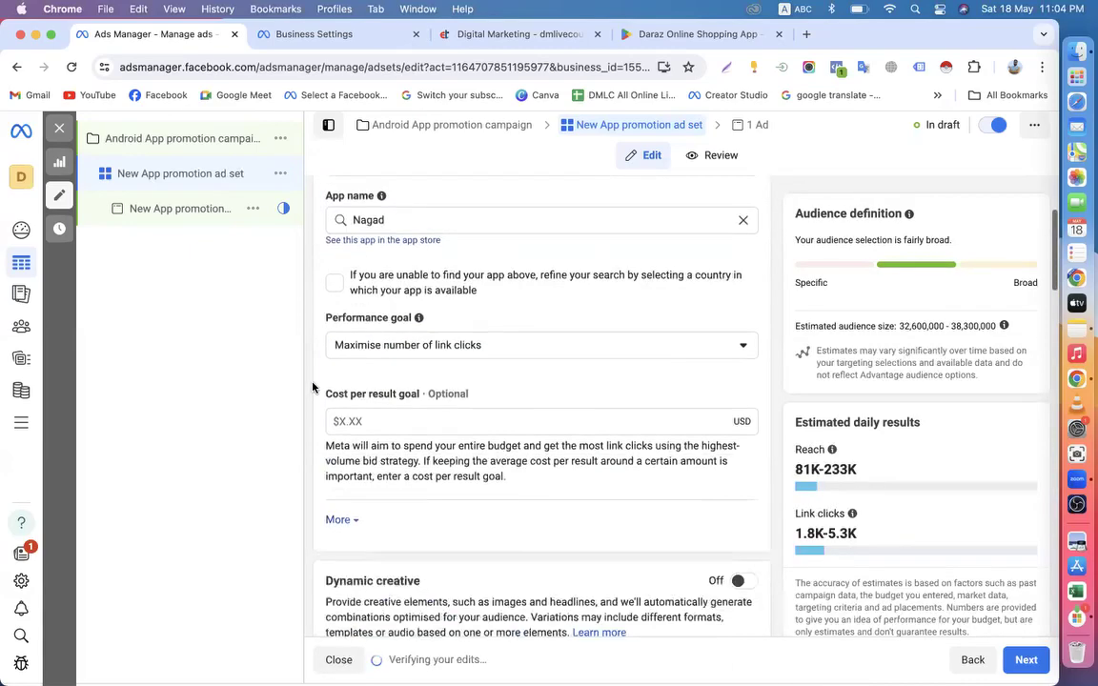
scroll(313, 386, "up", 12)
scroll(313, 386, "up", 3)
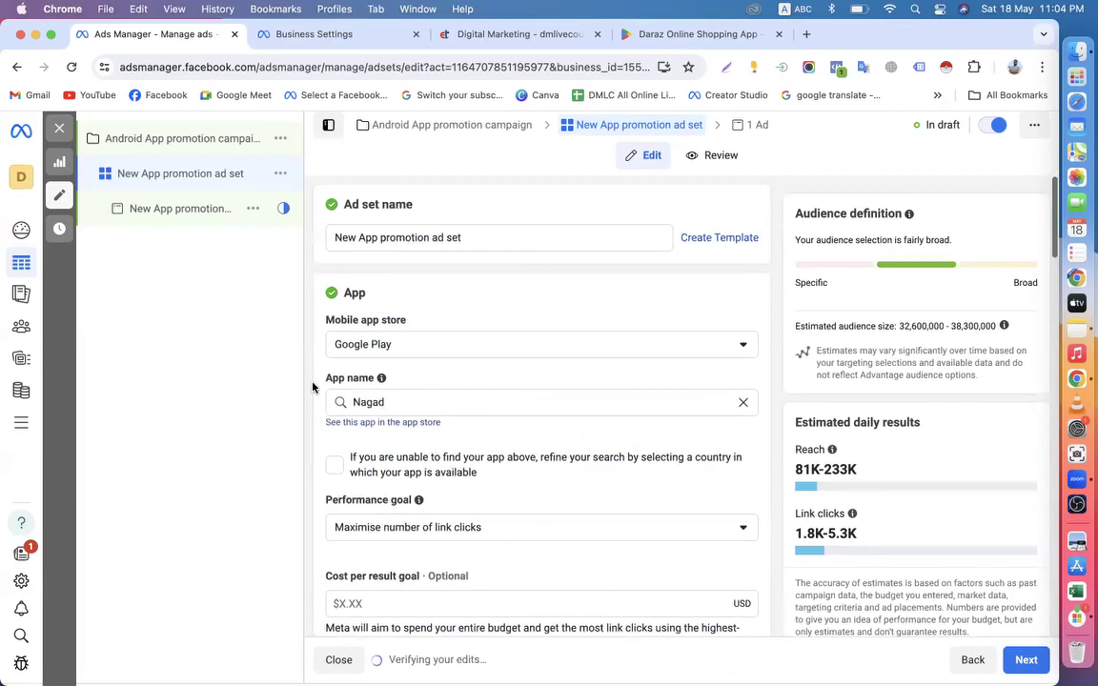
left_click(120, 136)
left_click(60, 128)
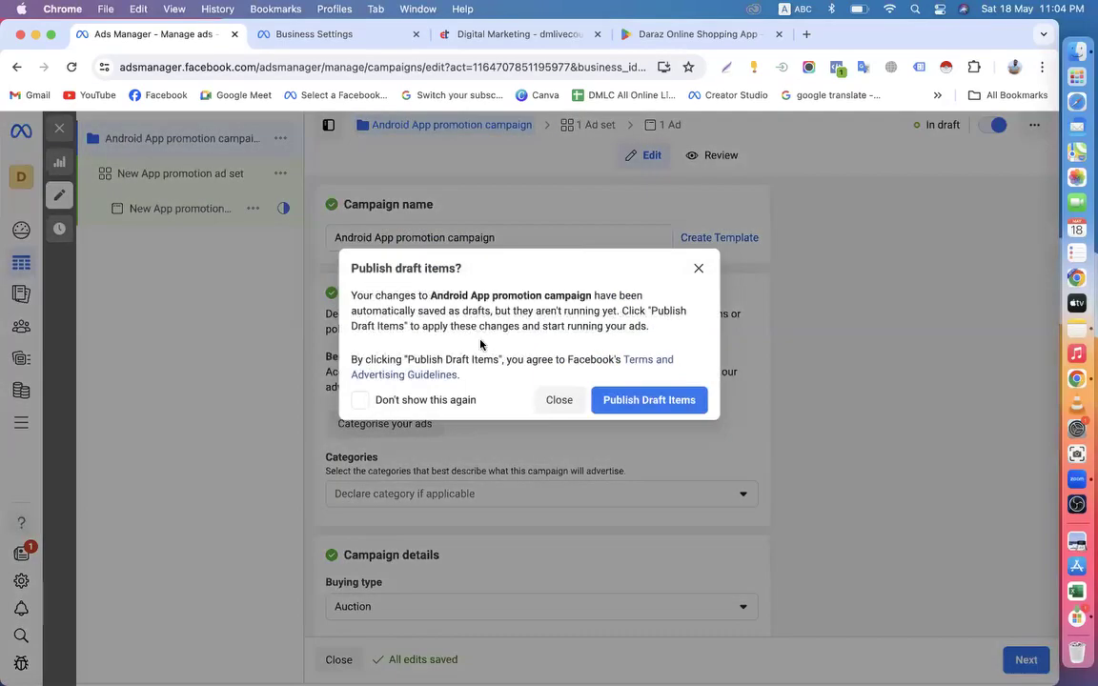
left_click(559, 399)
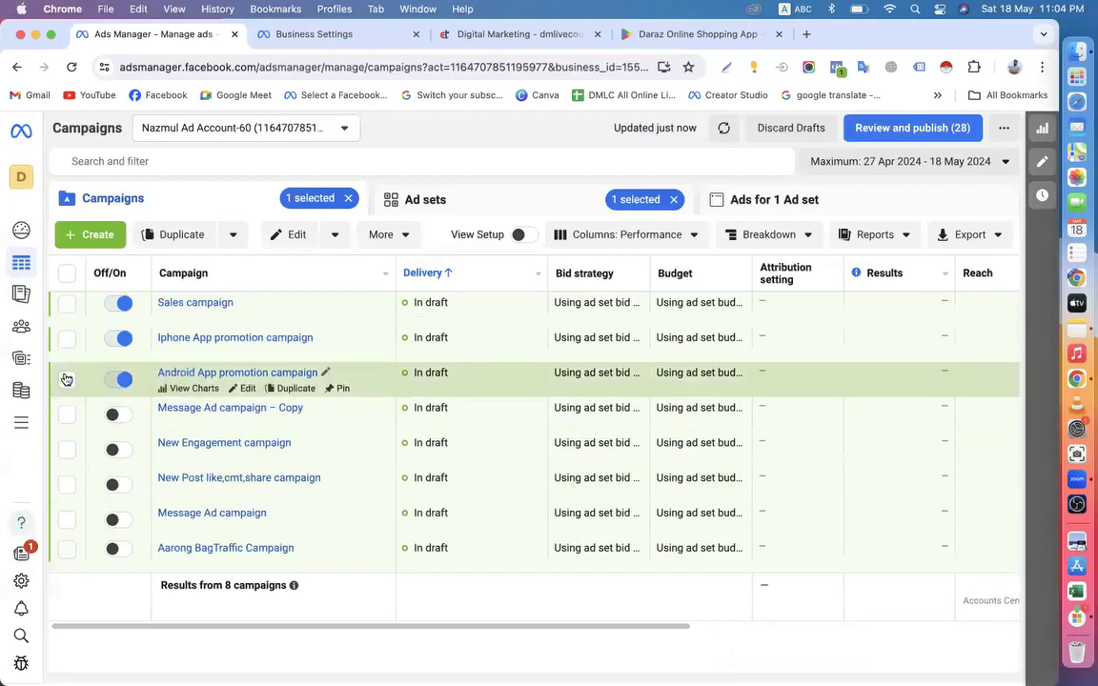
Open the Iphone App promotion campaign's ad set and set its mobile app store to App Store
left_click(67, 379)
left_click(242, 353)
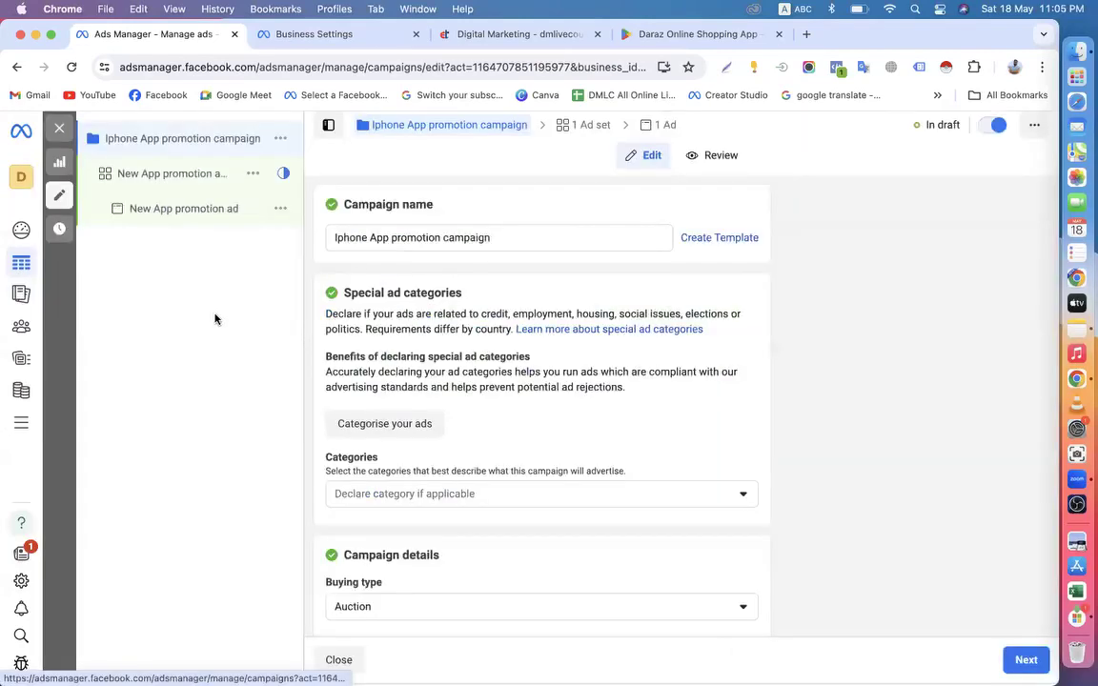
left_click(160, 178)
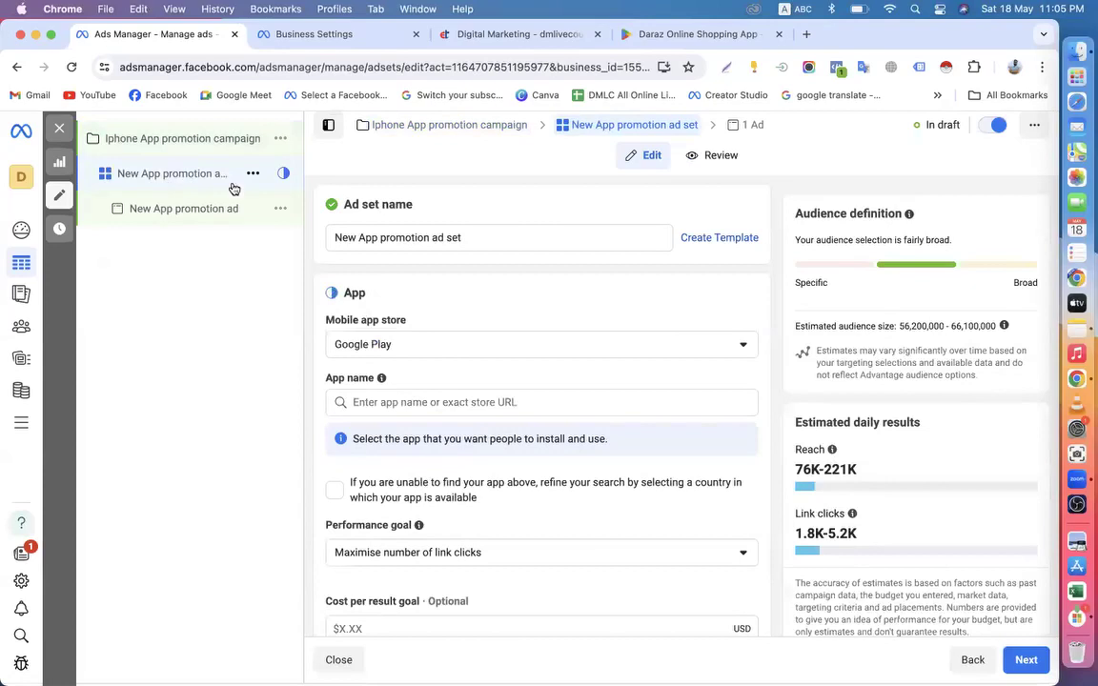
left_click(410, 346)
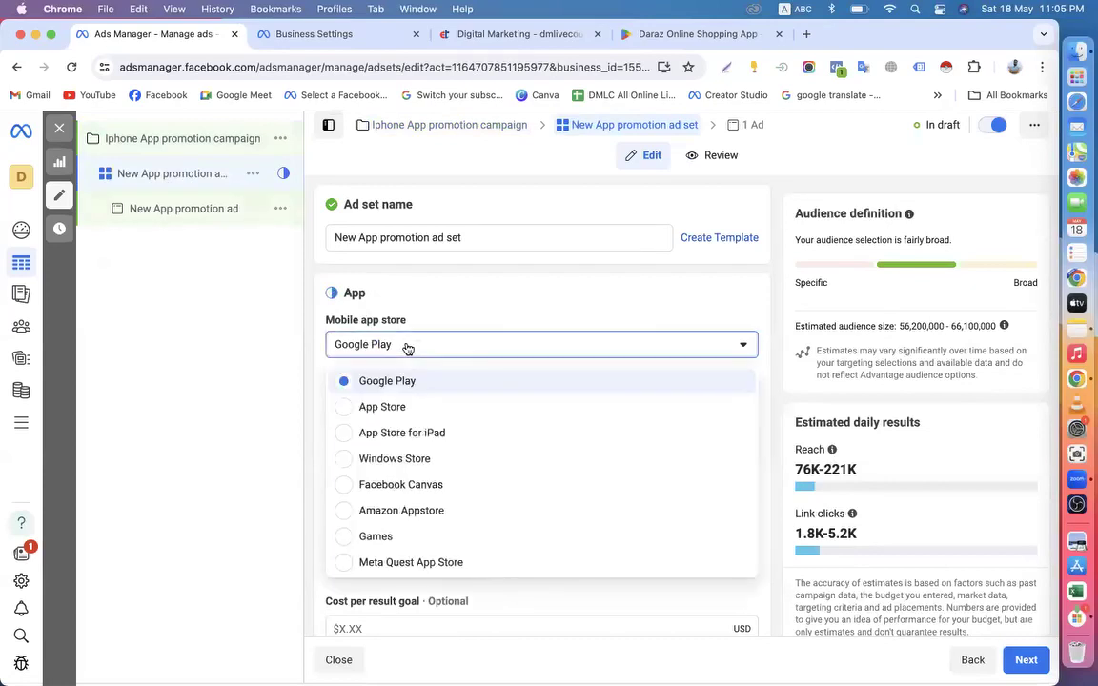
left_click(381, 406)
Search for nagad as the app promoted by the Iphone ad set, clearing and re-entering the name once
left_click(382, 403)
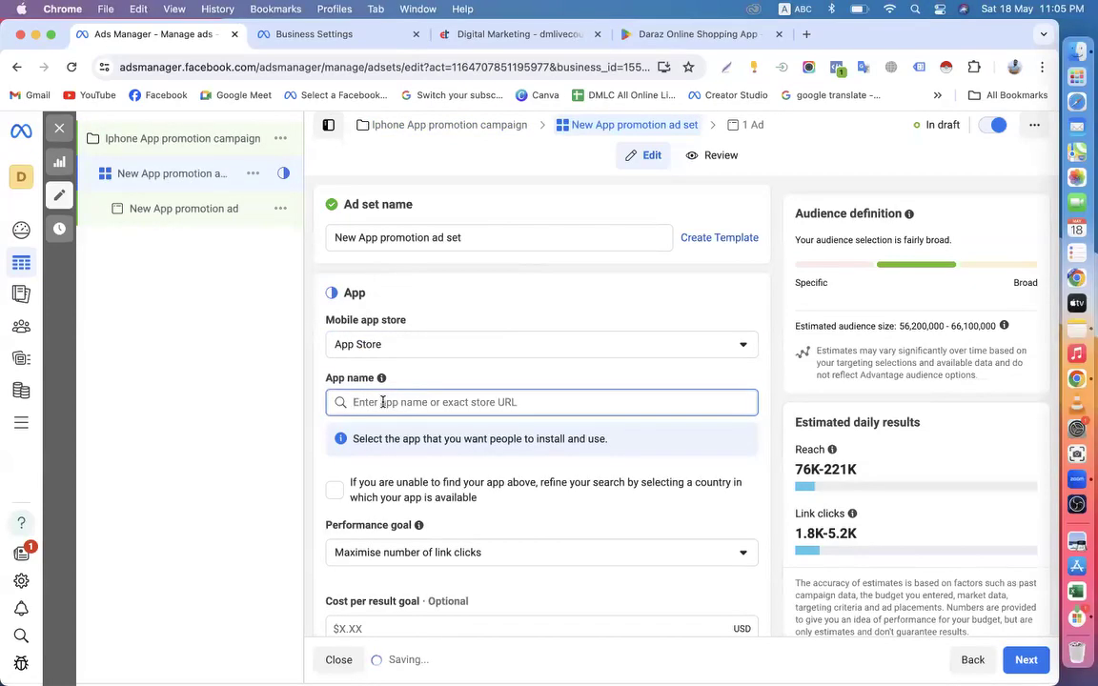
type("na")
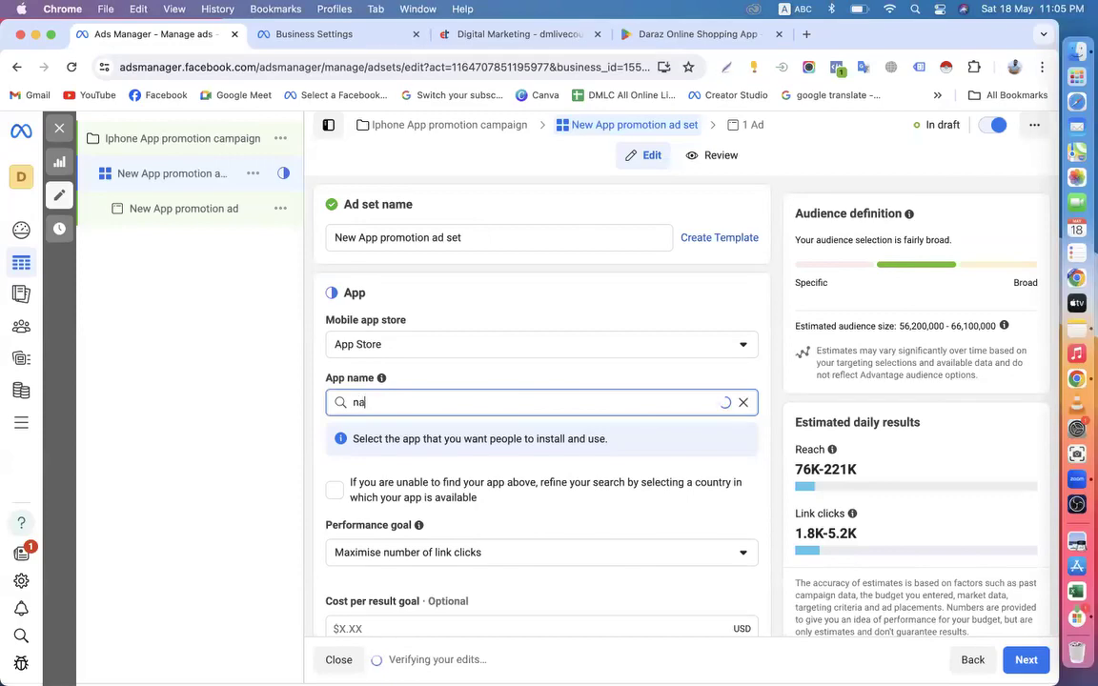
type("ga")
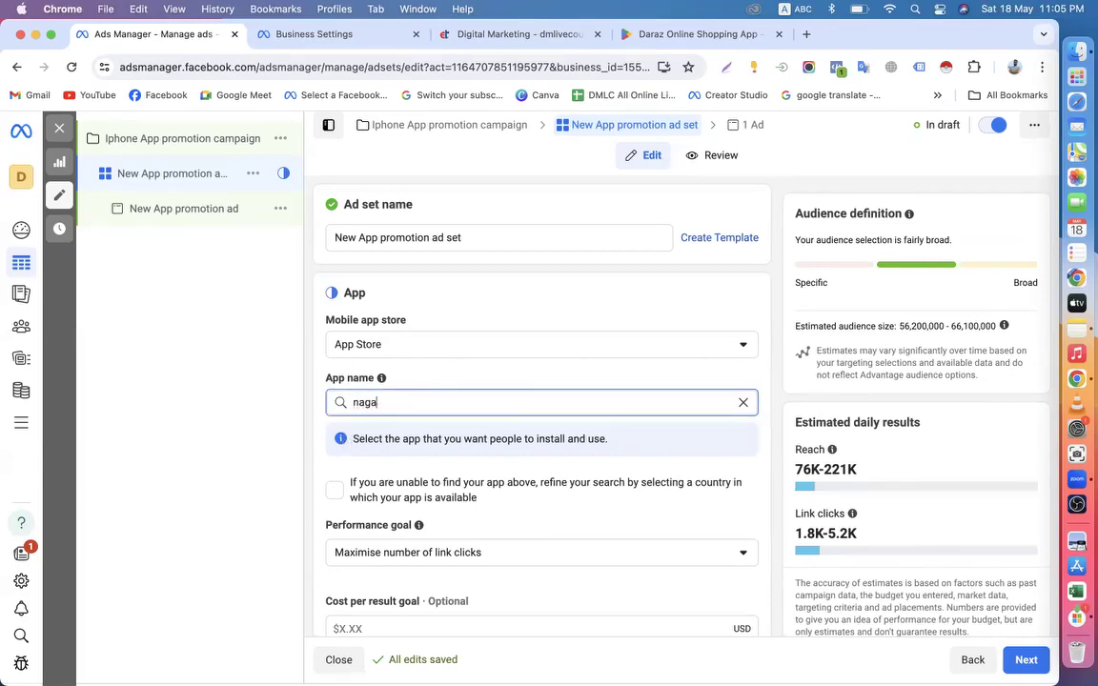
key("BackSpace")
key("BackSpace")
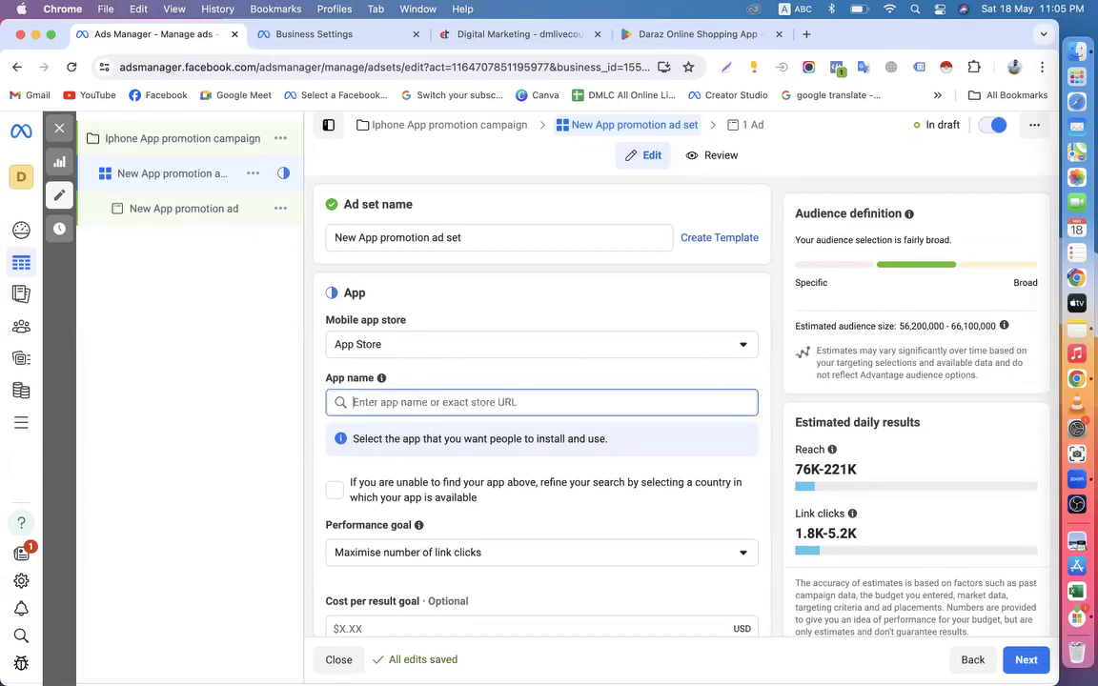
type("nagad")
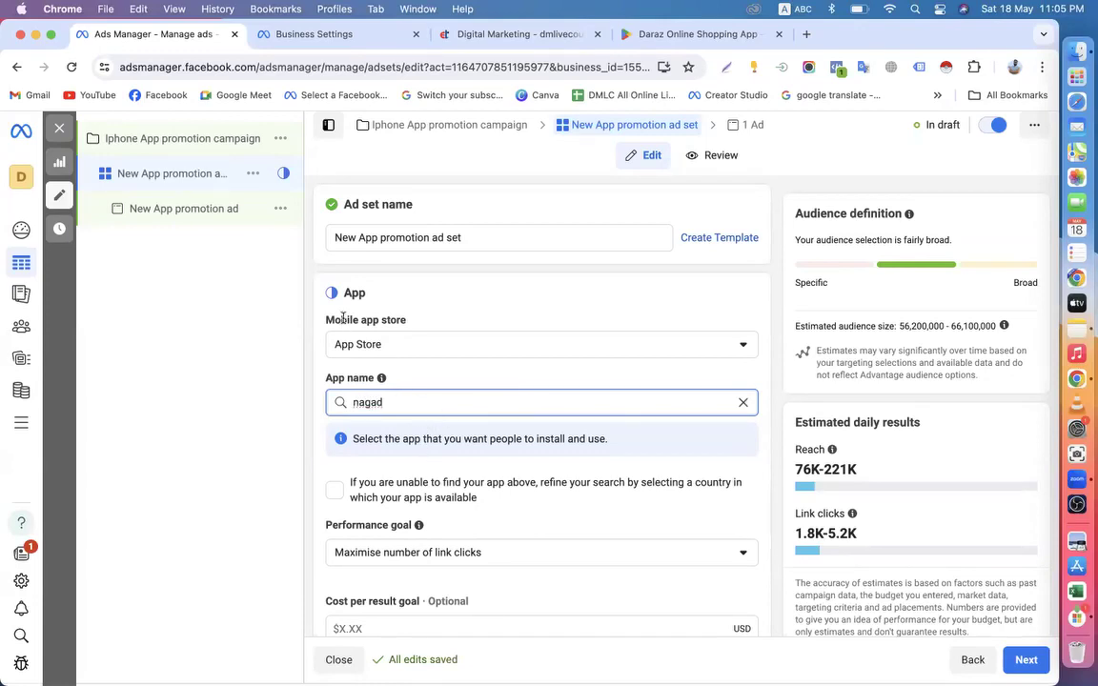
Turn on the iOS 14+ campaign option in the Iphone App promotion campaign's settings
left_click(160, 136)
scroll(667, 520, "down", 2)
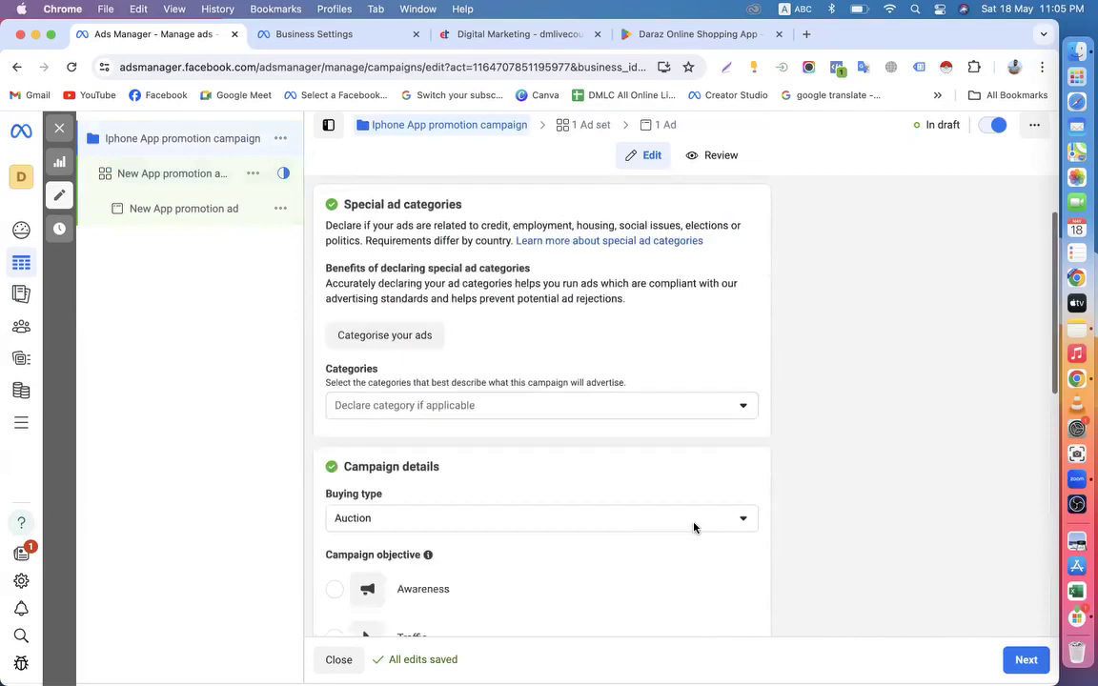
scroll(700, 515, "down", 3)
scroll(721, 522, "down", 4)
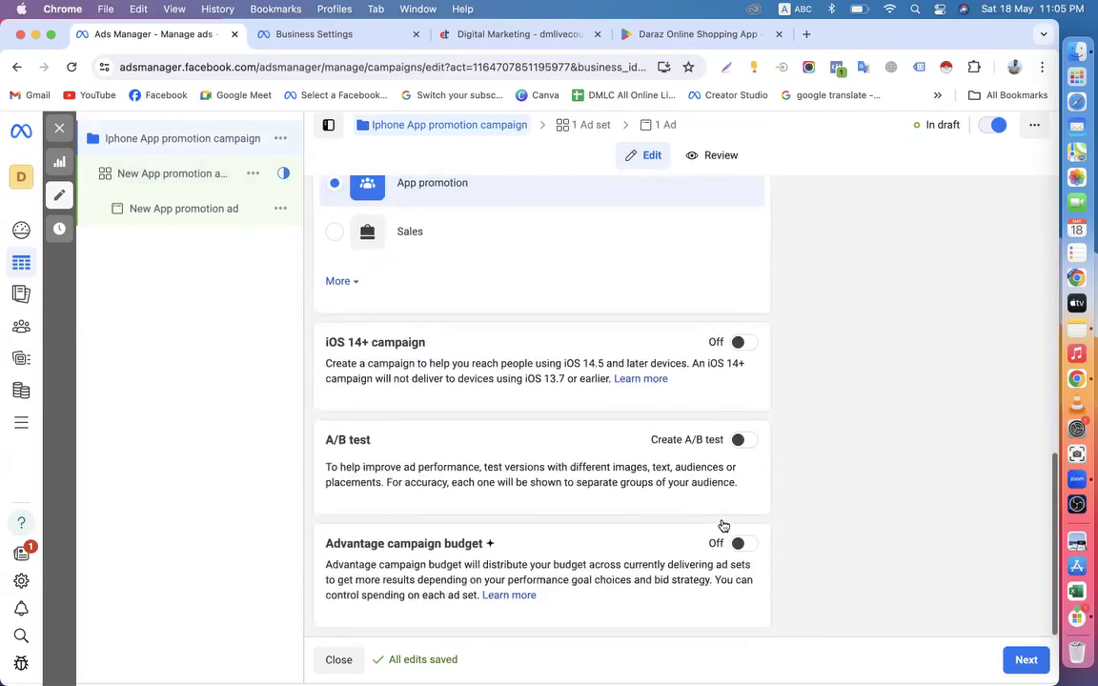
left_click(742, 343)
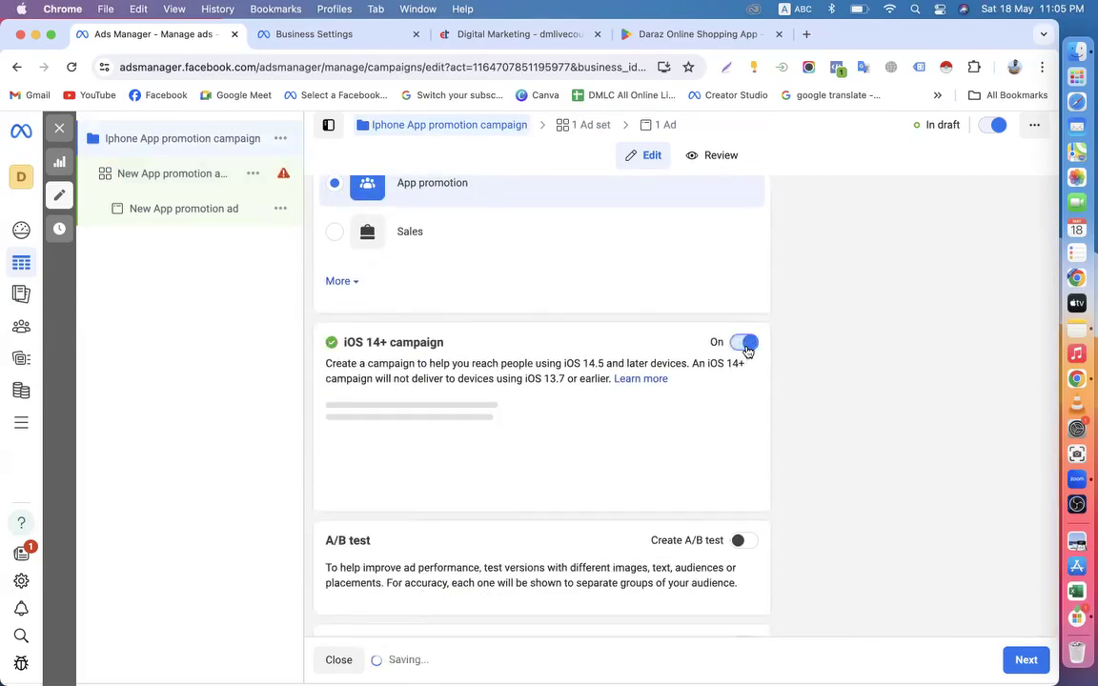
Search for nagad as the app to install in the iOS 14+ campaign settings
left_click(460, 430)
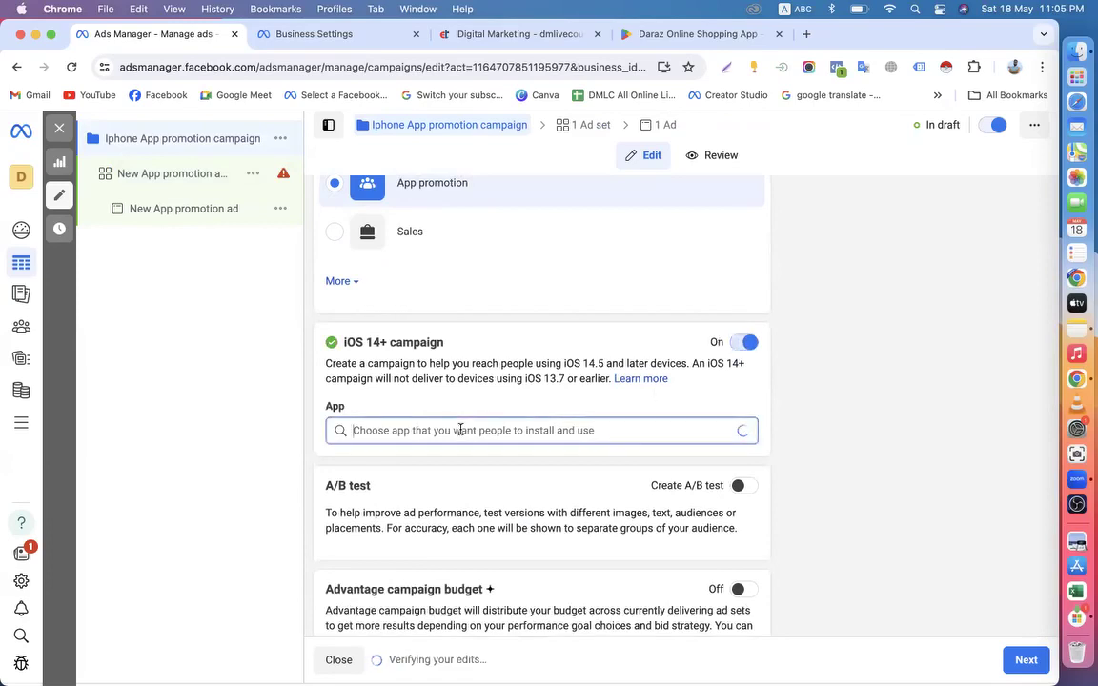
type("nagad")
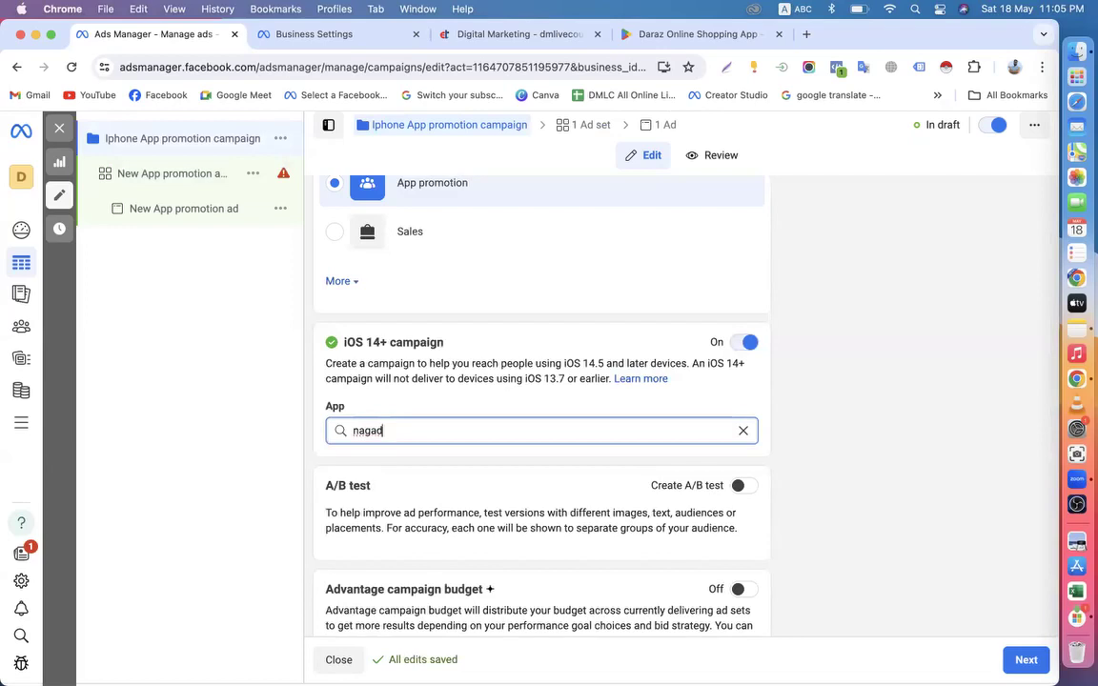
key("BackSpace")
type("n")
Check the Iphone ad set's app settings and turn the campaign's iOS 14+ option back off
left_click(174, 173)
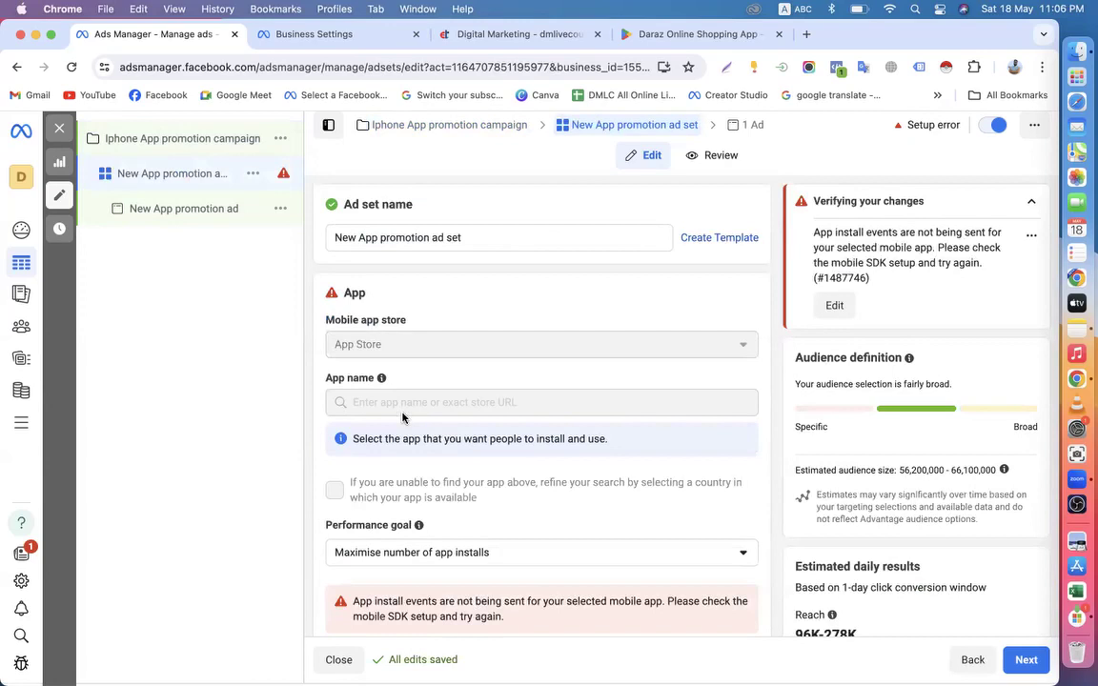
scroll(403, 418, "down", 3)
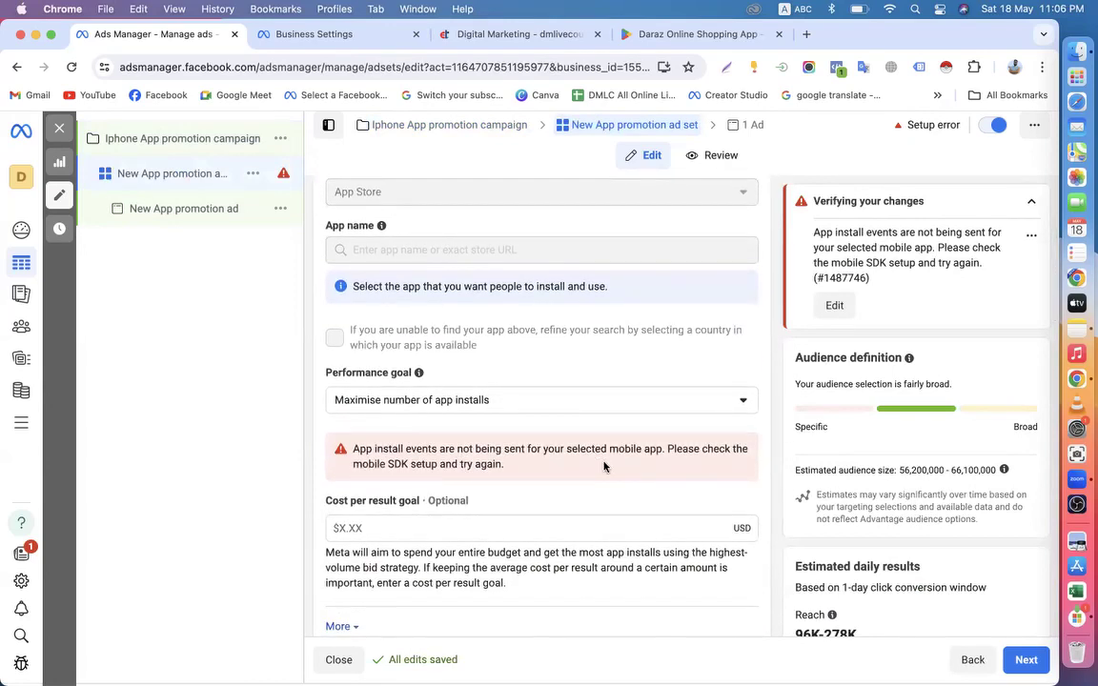
left_click(148, 141)
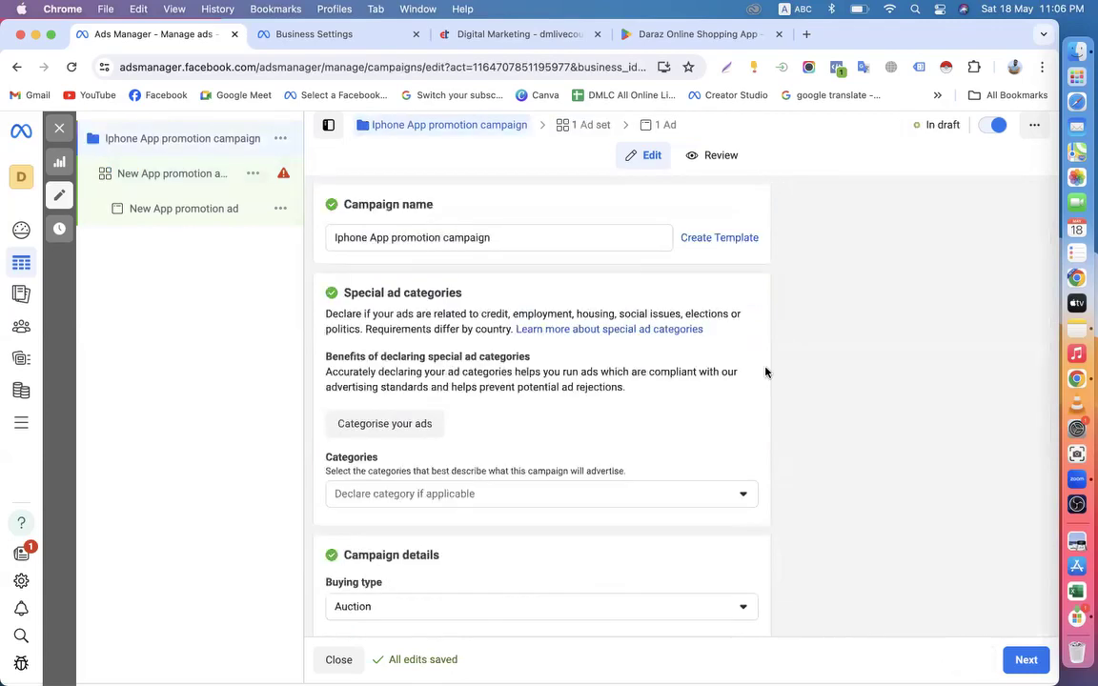
scroll(681, 498, "down", 1)
scroll(679, 498, "down", 12)
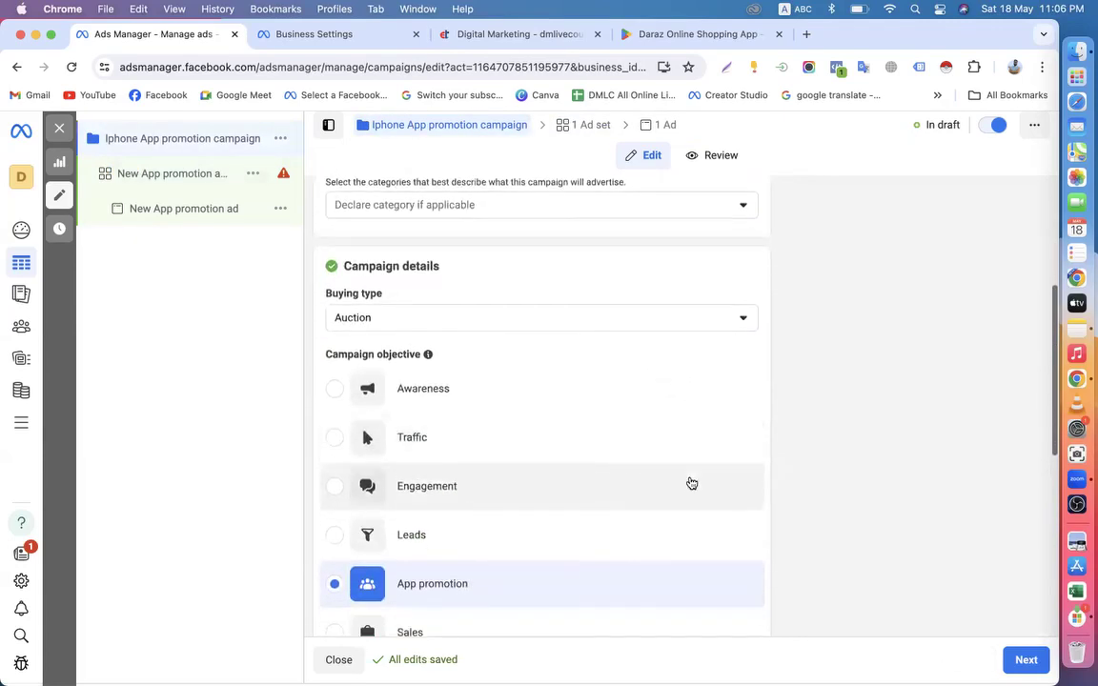
left_click(746, 420)
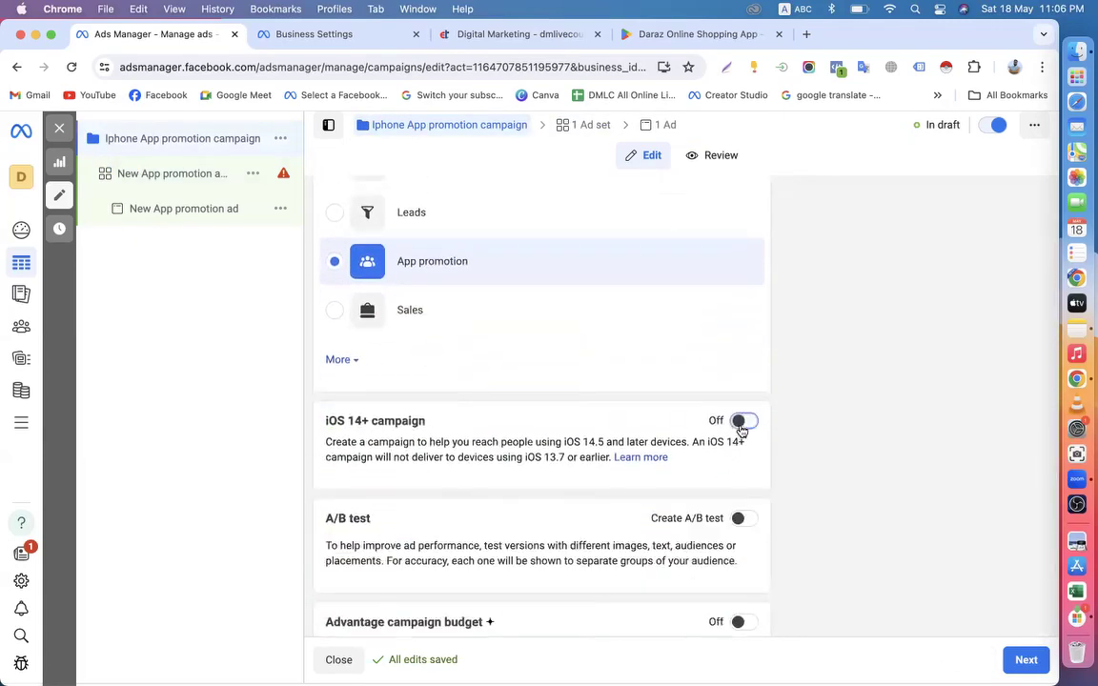
Return to the Iphone campaign's ad set and reload the page
left_click(152, 174)
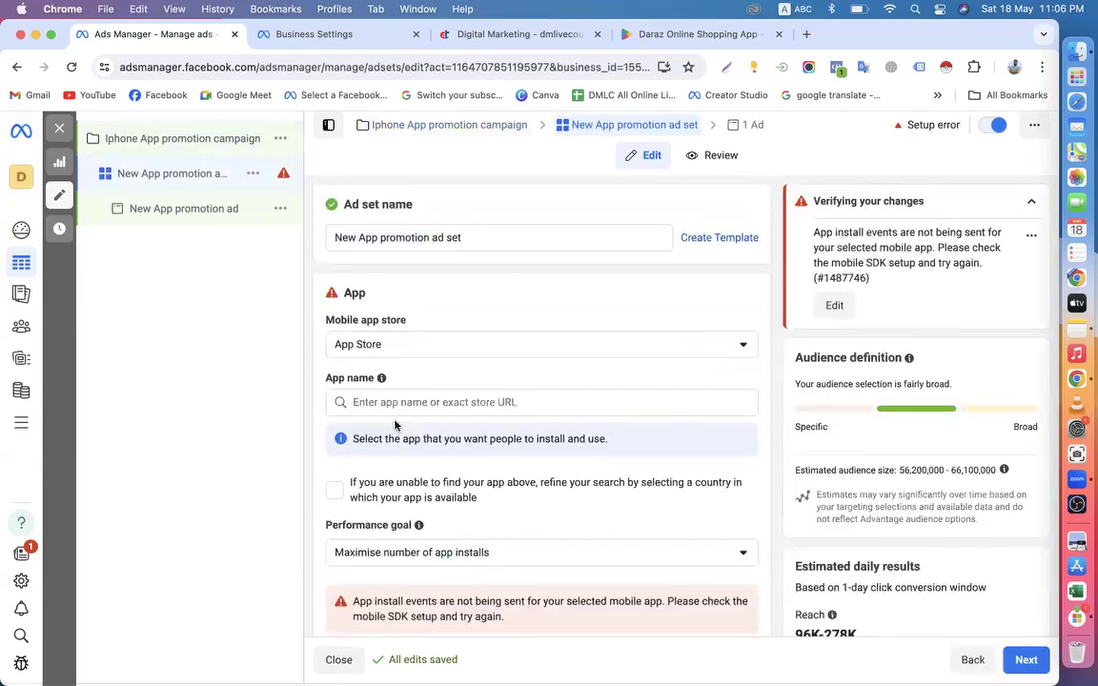
scroll(442, 477, "down", 1)
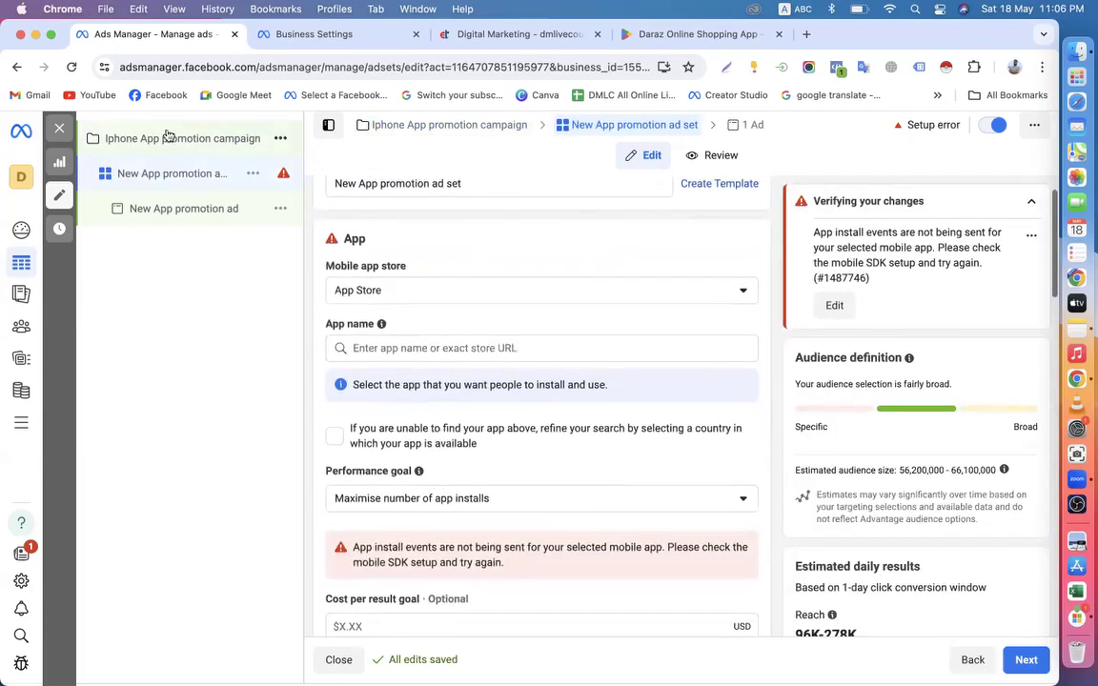
left_click(70, 69)
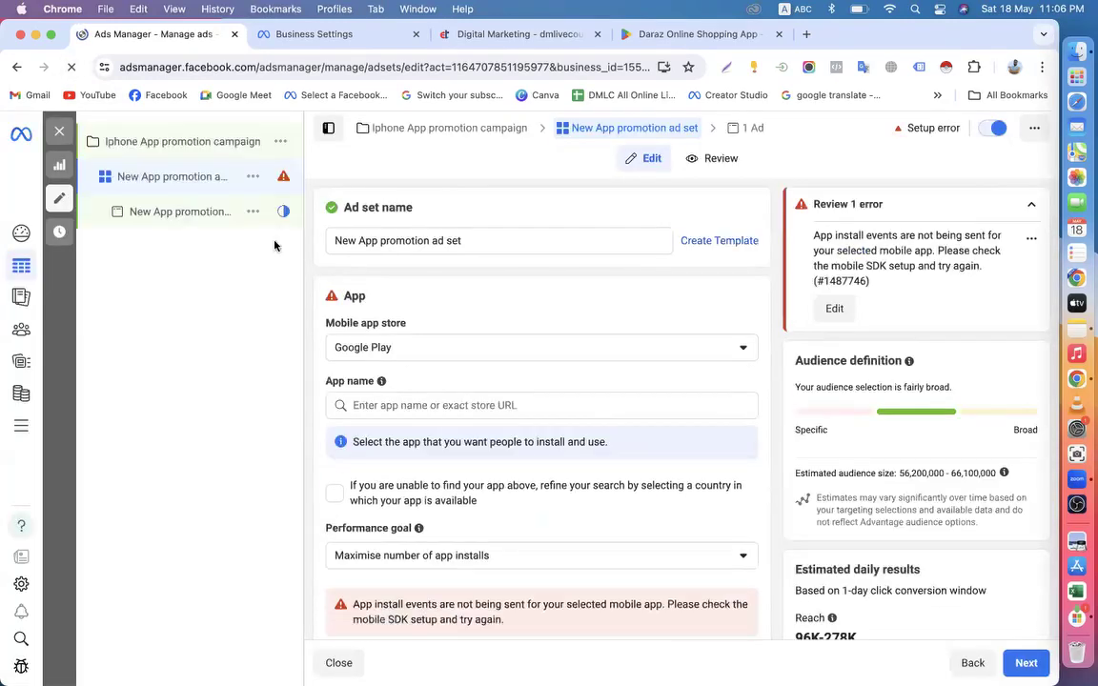
Set the Iphone ad set's performance goal to maximise number of app events and dismiss the payment method notice
scroll(344, 391, "down", 3)
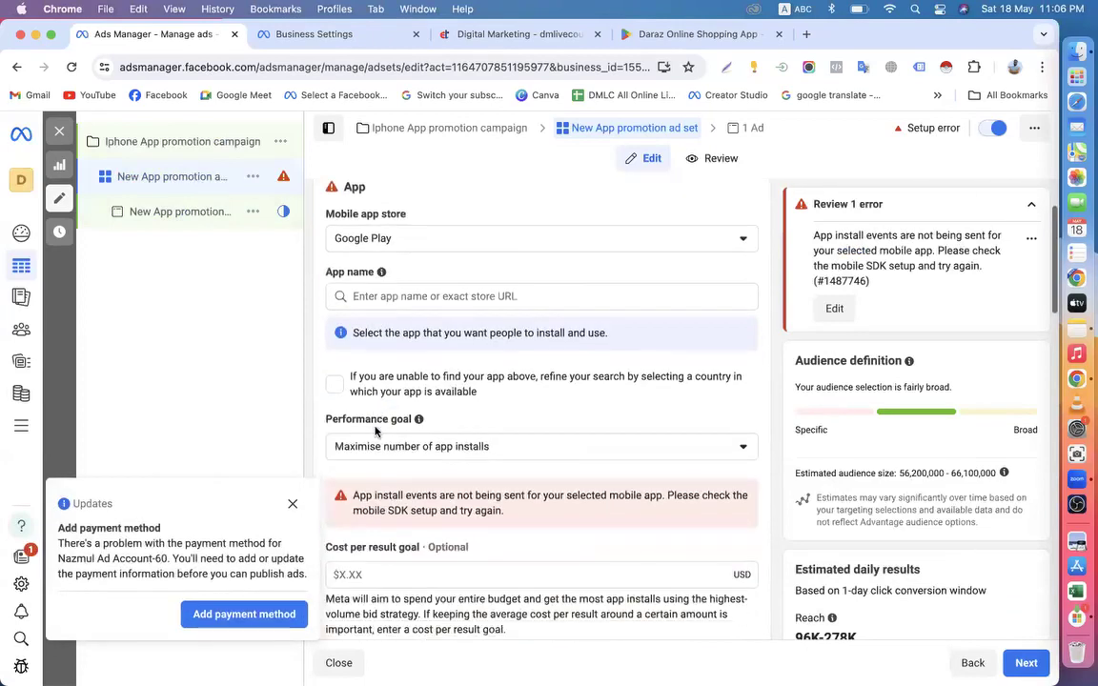
left_click(475, 447)
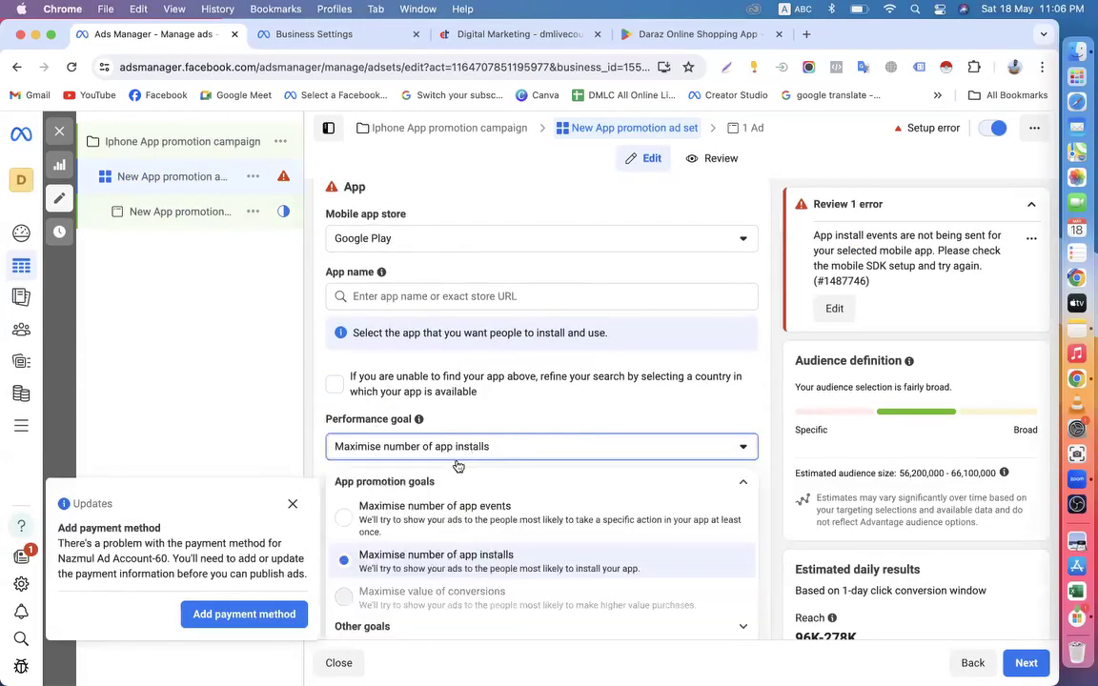
left_click(401, 519)
left_click(451, 448)
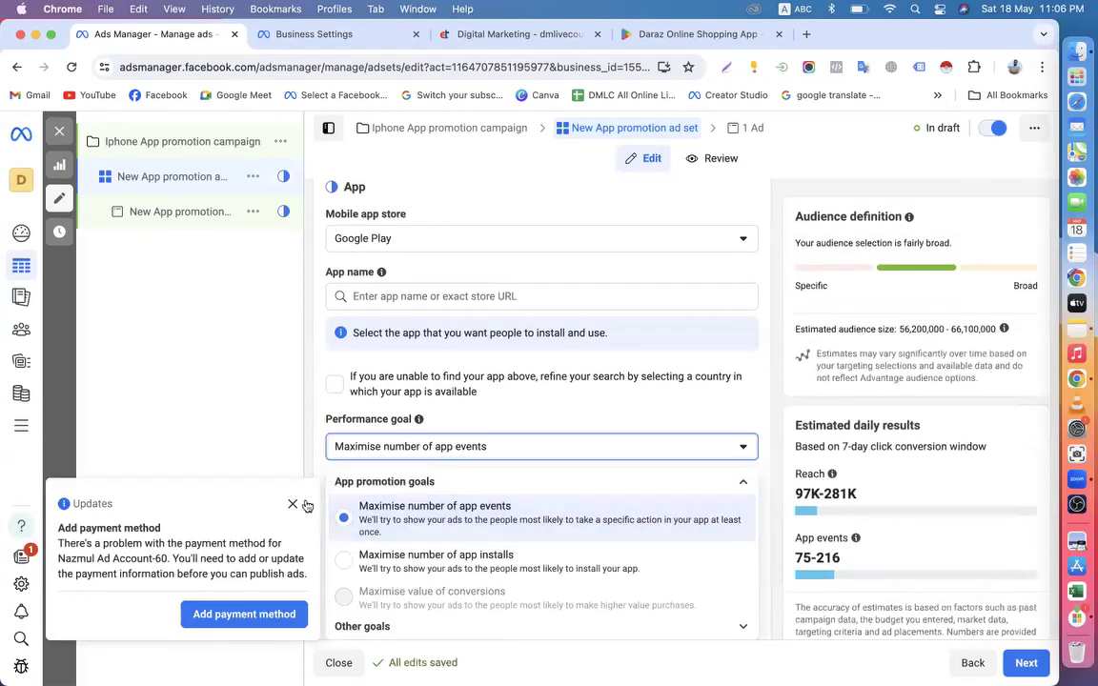
left_click(297, 507)
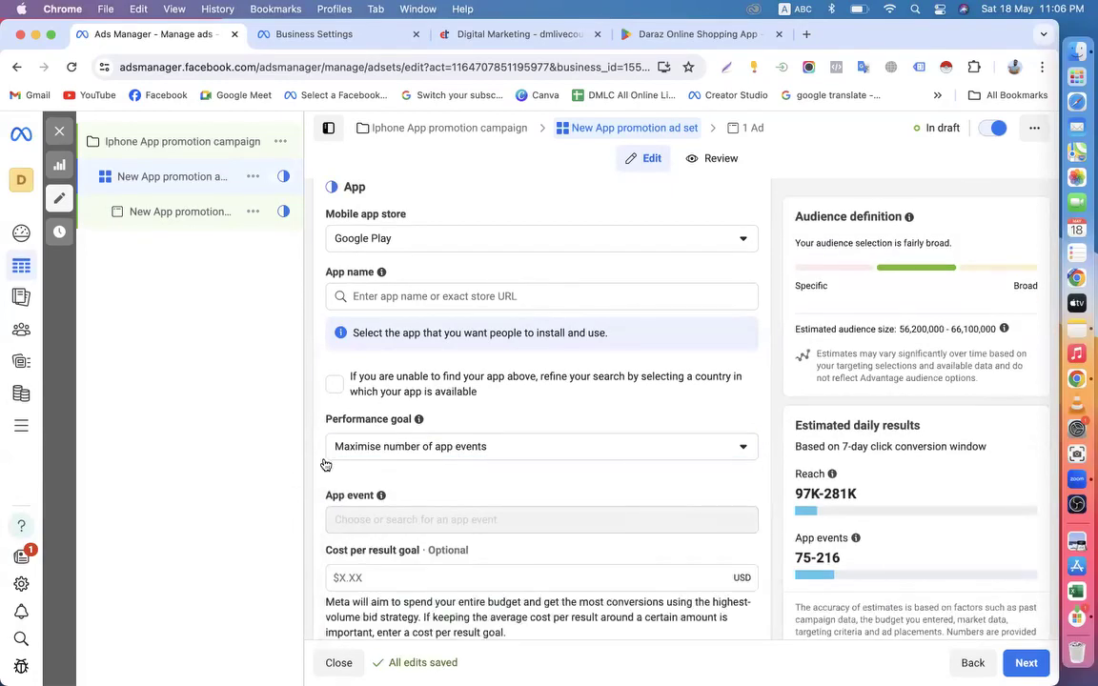
Set the Iphone ad set's mobile app store to App Store and choose Nagad as the app
left_click(412, 296)
left_click(409, 244)
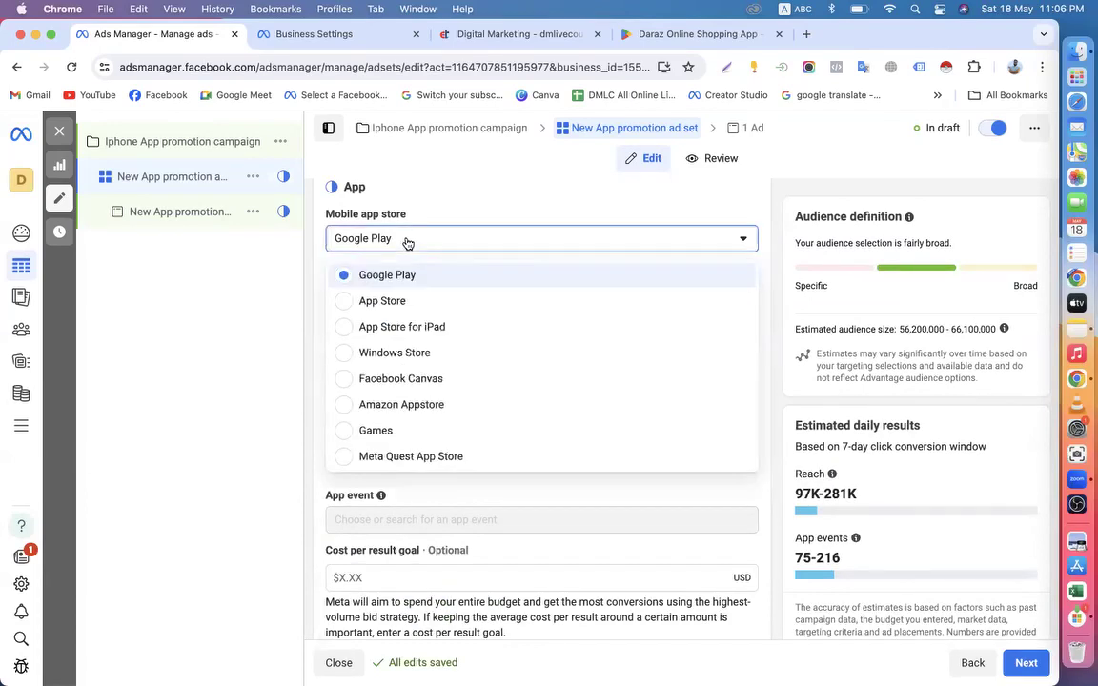
left_click(368, 299)
left_click(380, 296)
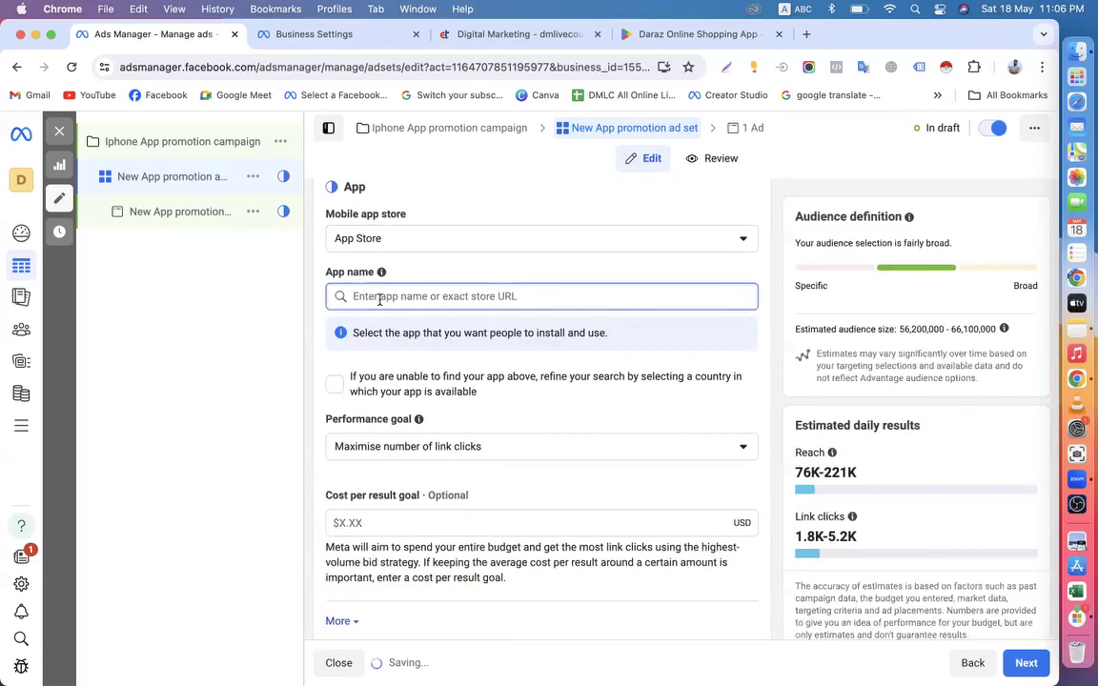
type("naga")
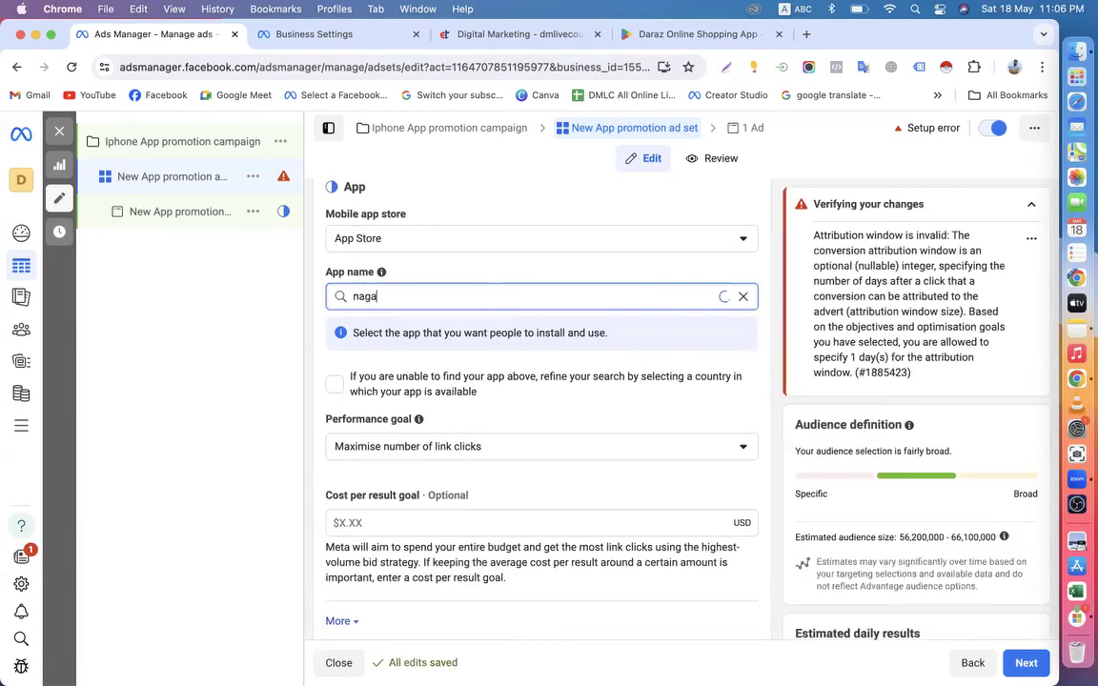
type("d")
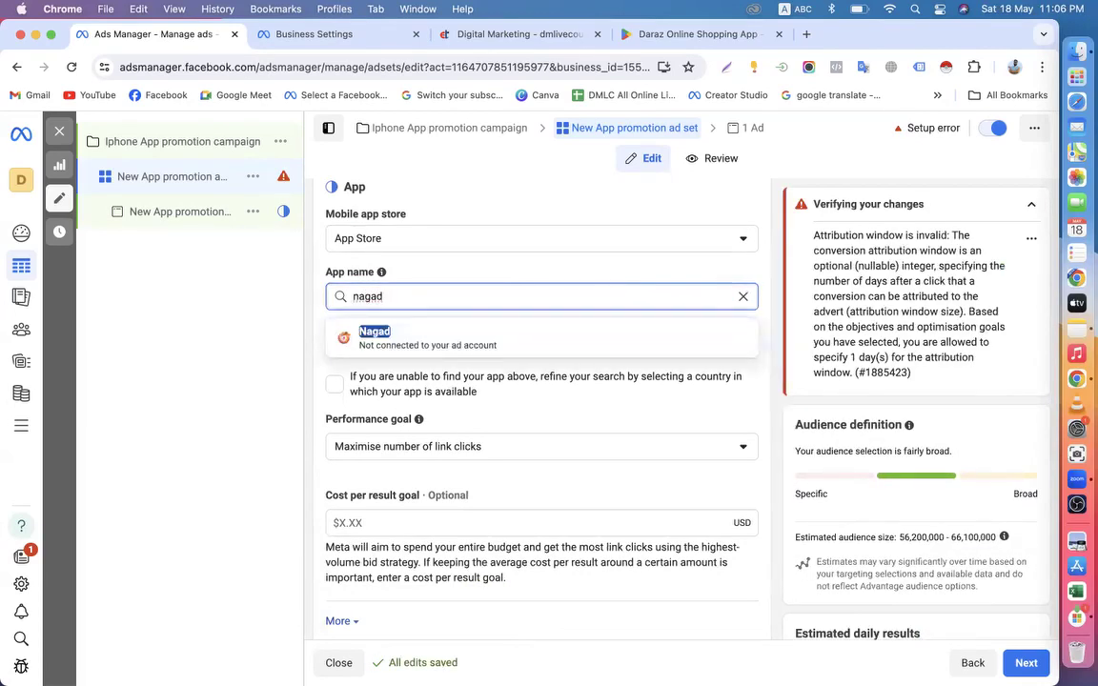
left_click(371, 336)
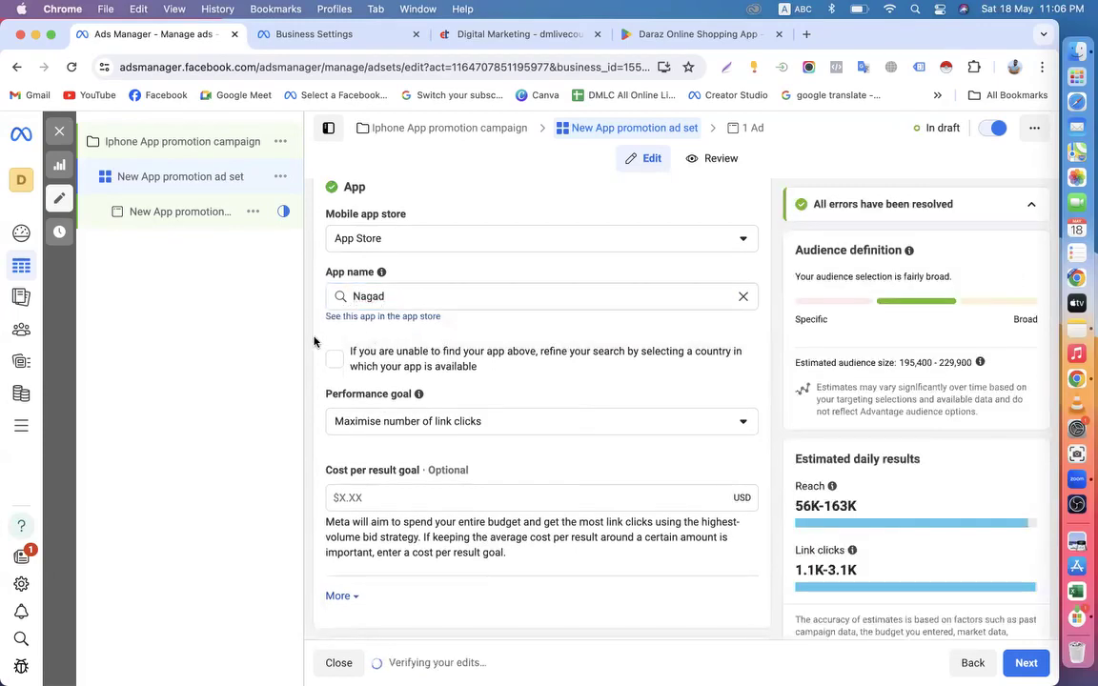
Check the Iphone campaign's iOS 14+ option and its ad set's app and placement settings
left_click(140, 142)
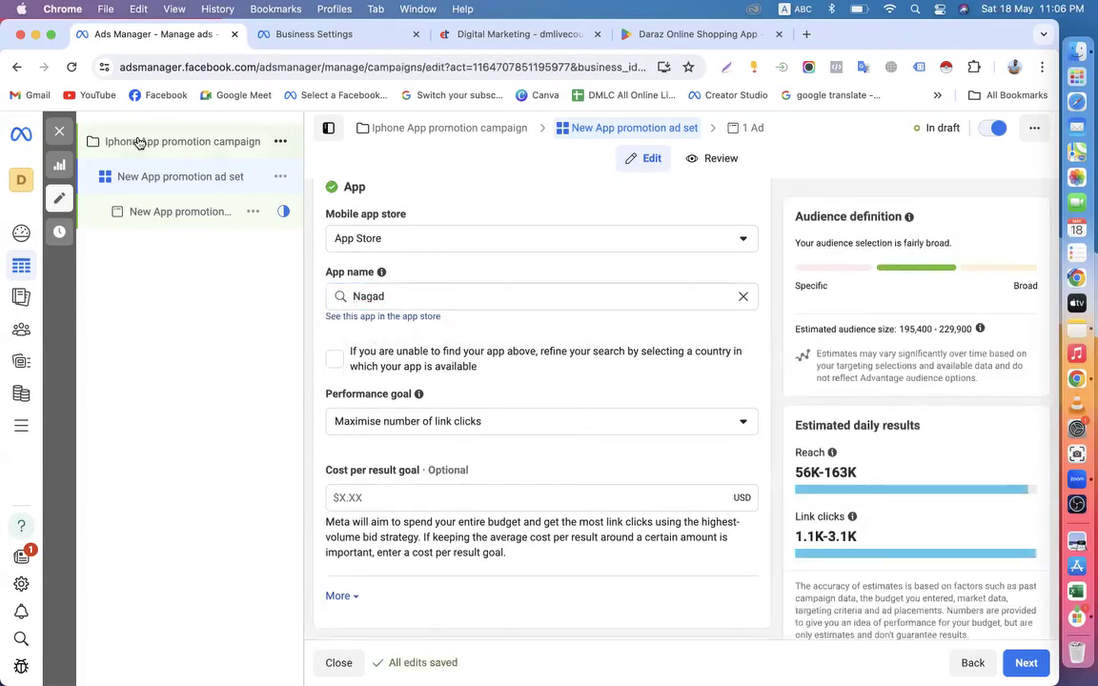
scroll(587, 492, "down", 10)
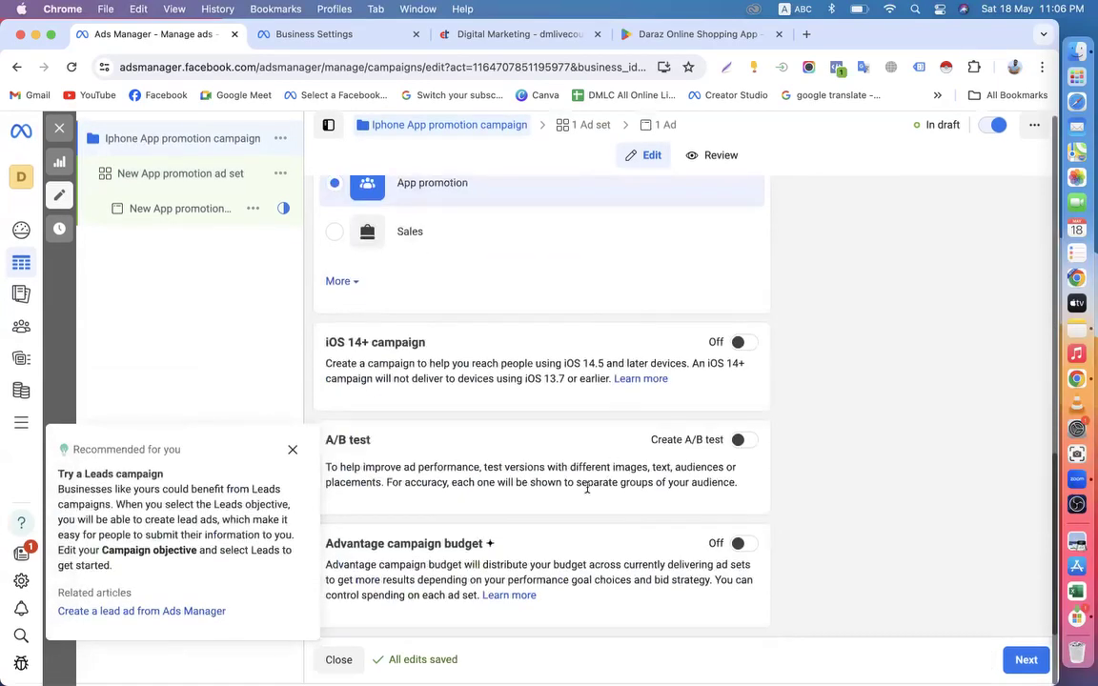
left_click(292, 450)
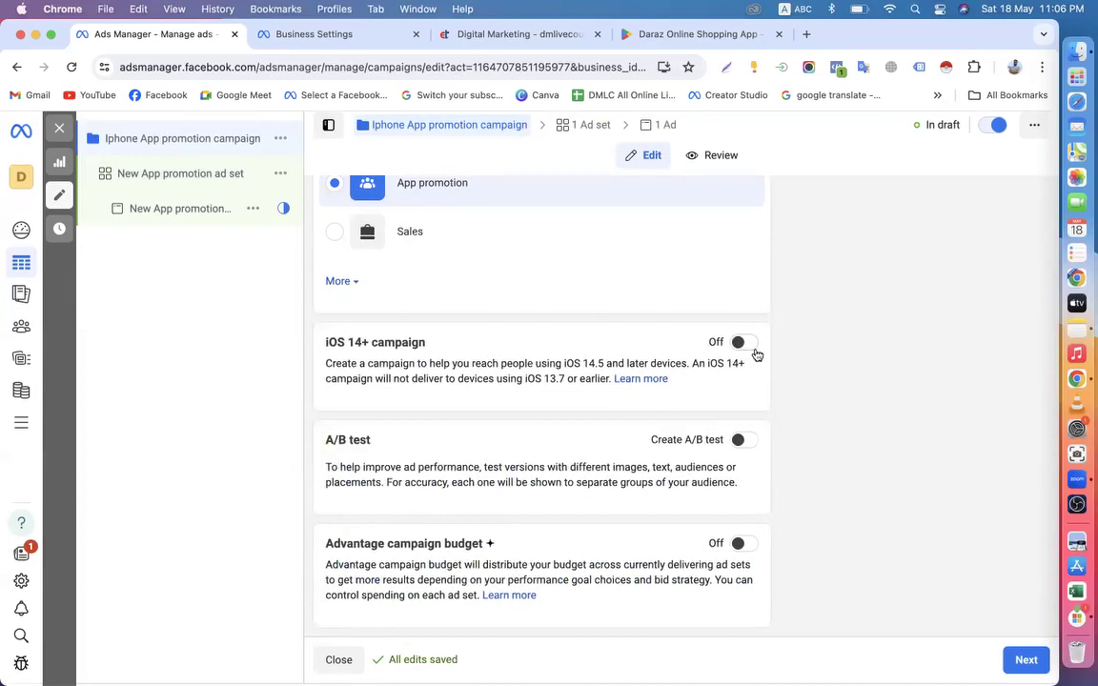
left_click(216, 174)
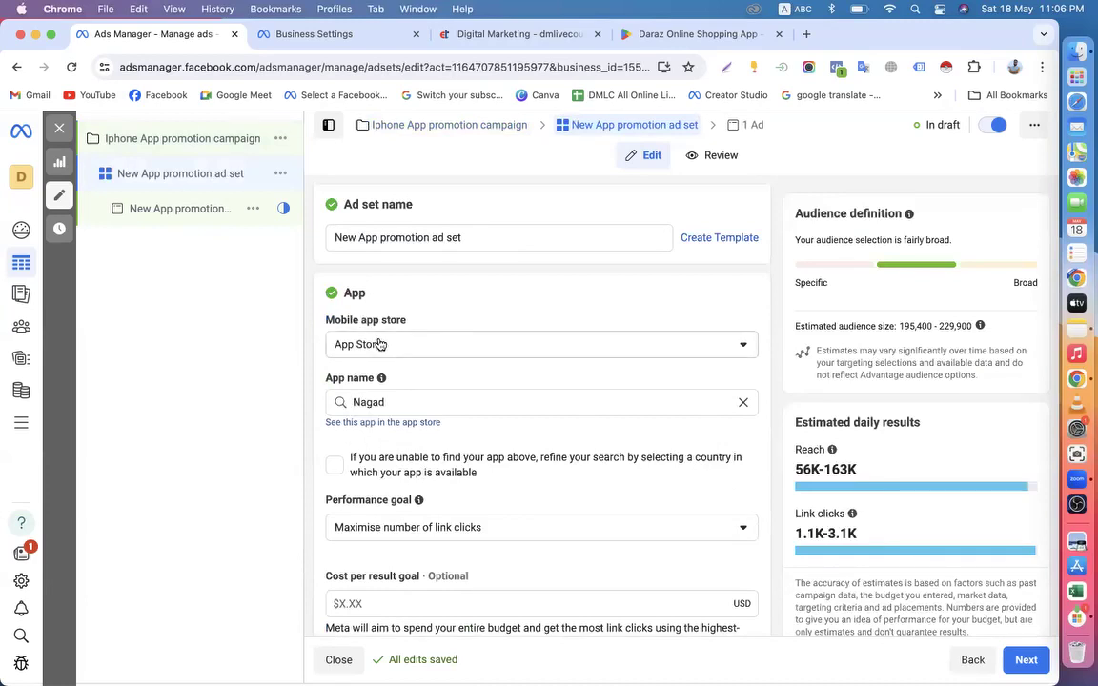
scroll(402, 405, "down", 1)
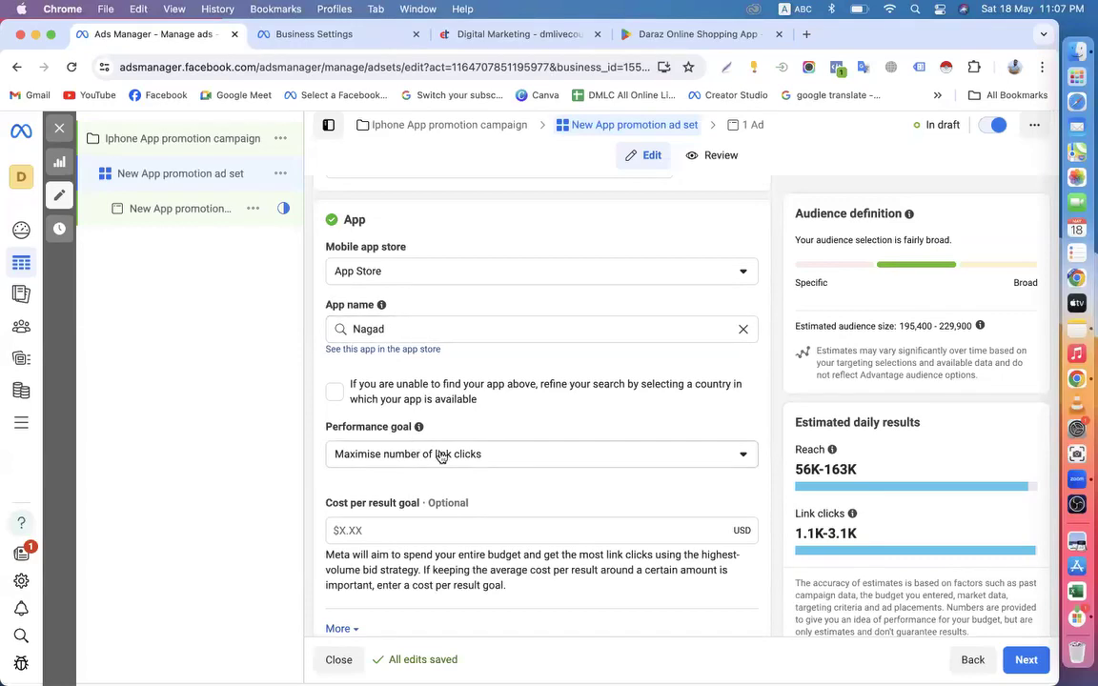
scroll(560, 425, "down", 15)
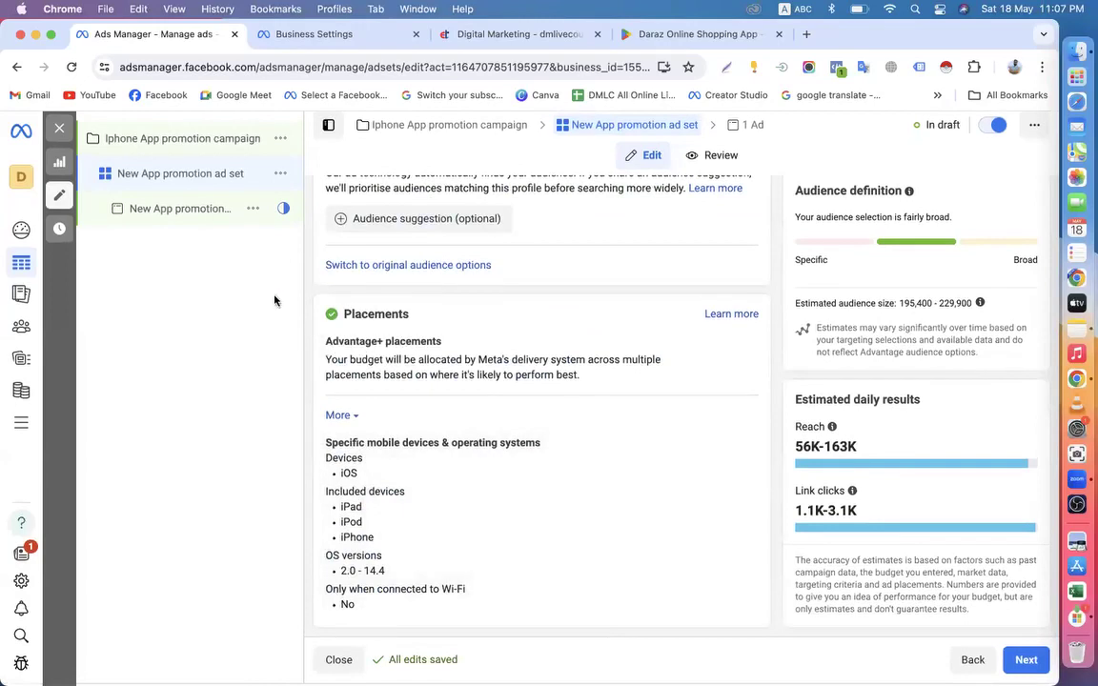
Close the Iphone campaign's editor without publishing and clear the campaign and ad set selection
left_click(140, 136)
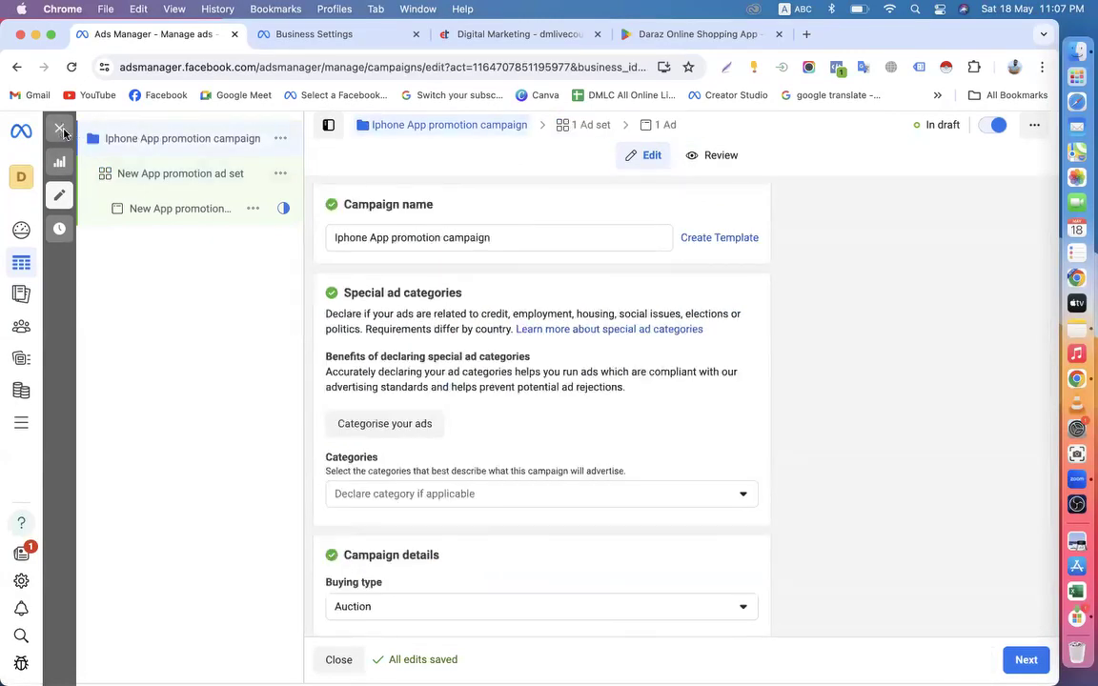
left_click(59, 128)
left_click(554, 401)
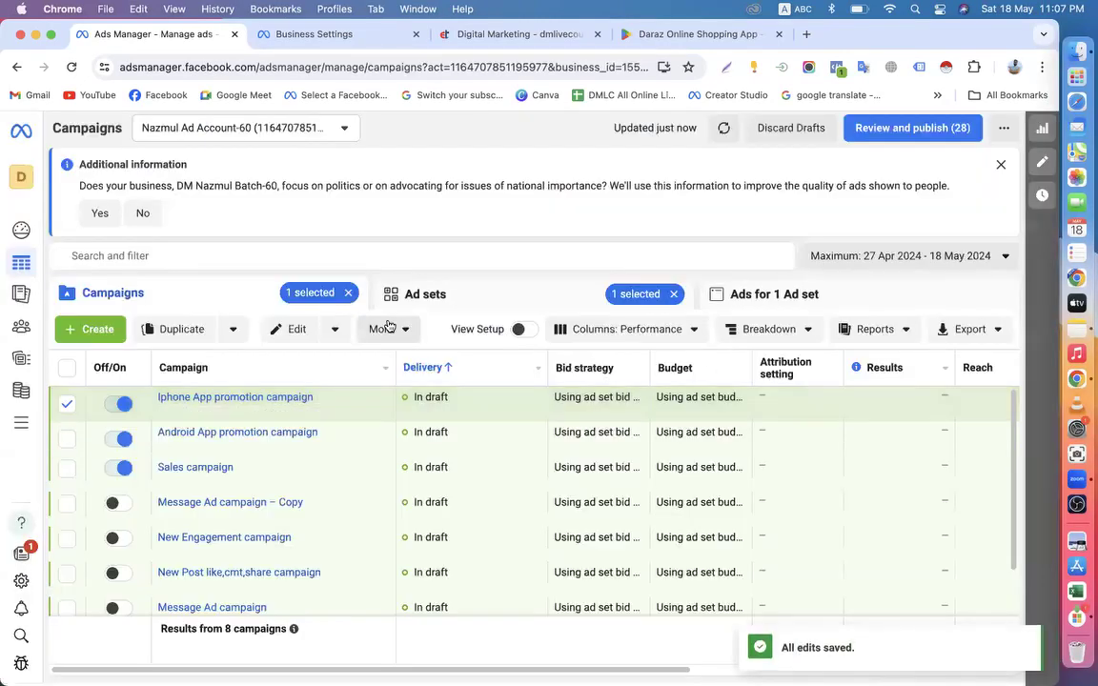
left_click(675, 294)
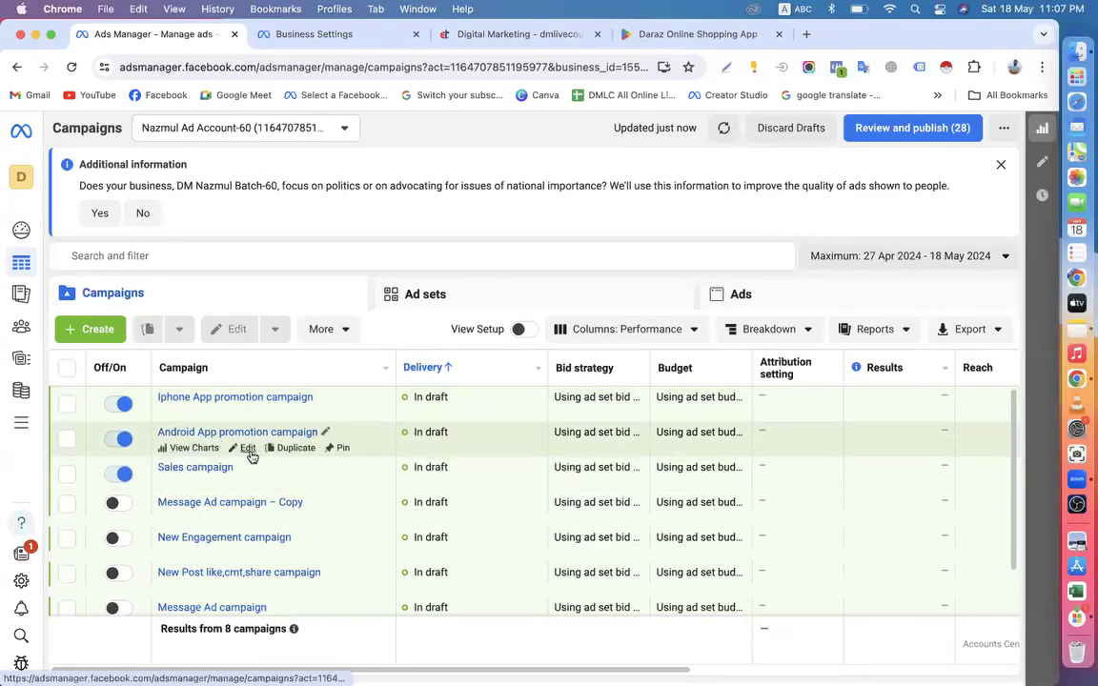
Review the Android App promotion campaign's ad set app settings, close the editor without publishing and deselect the campaign
left_click(247, 449)
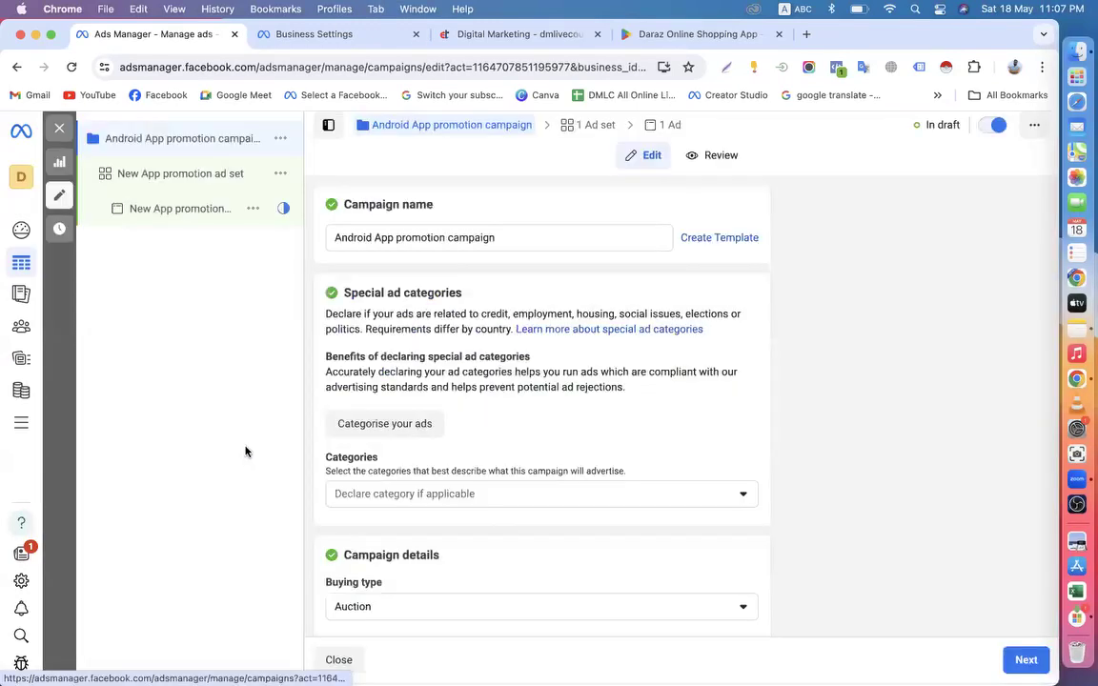
left_click(158, 179)
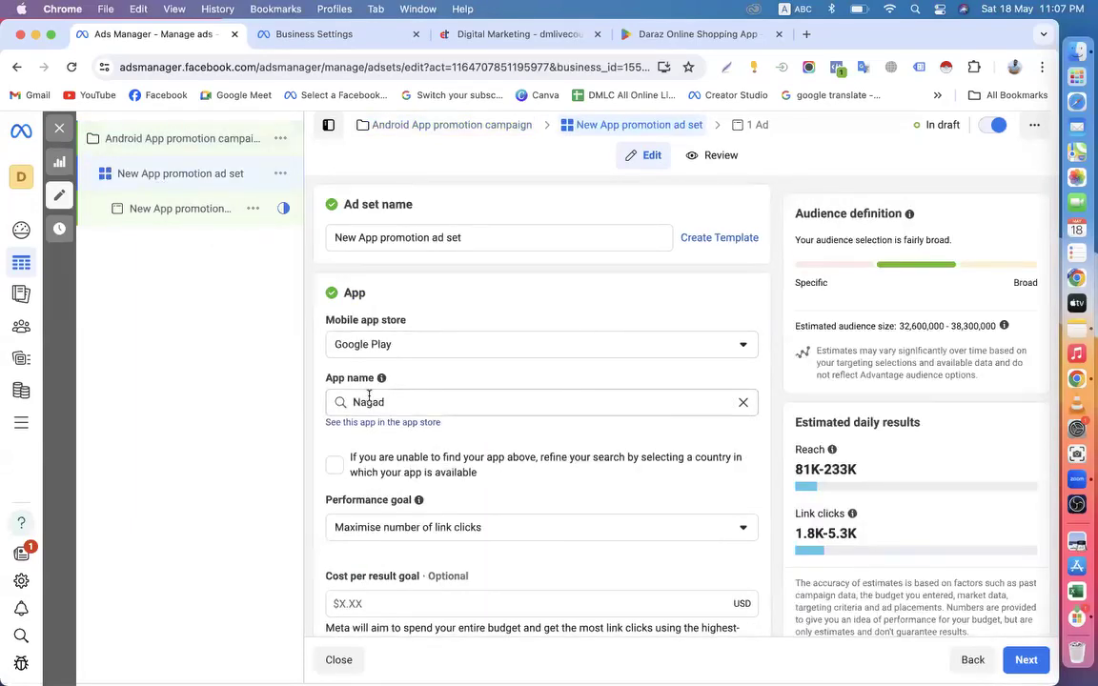
left_click(129, 150)
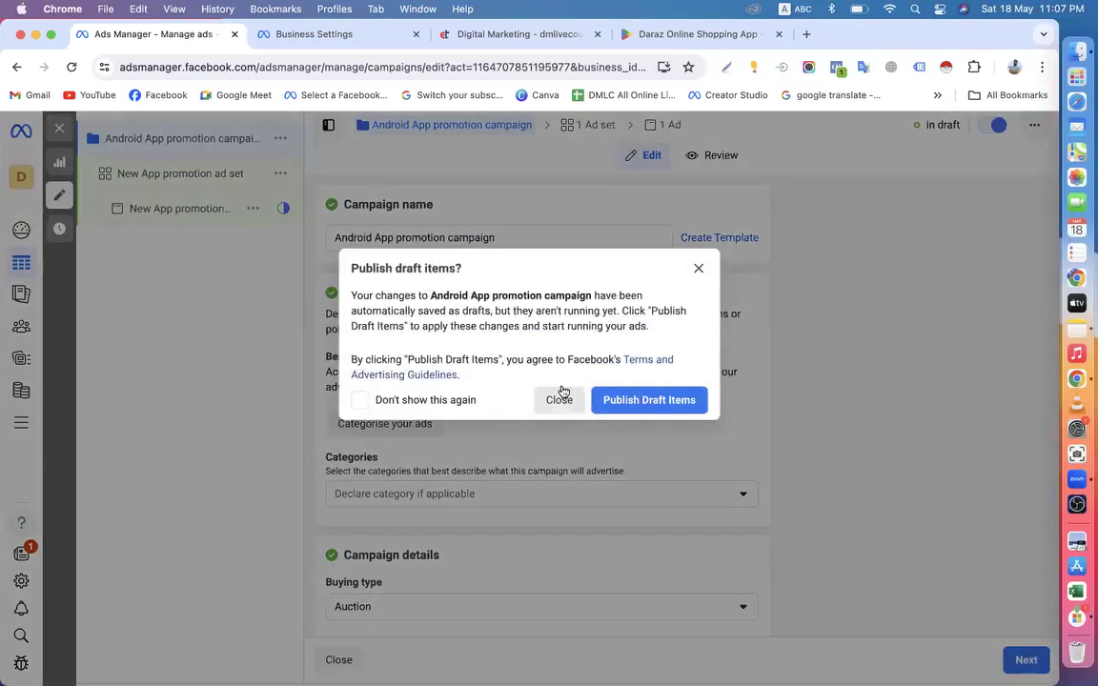
left_click(560, 395)
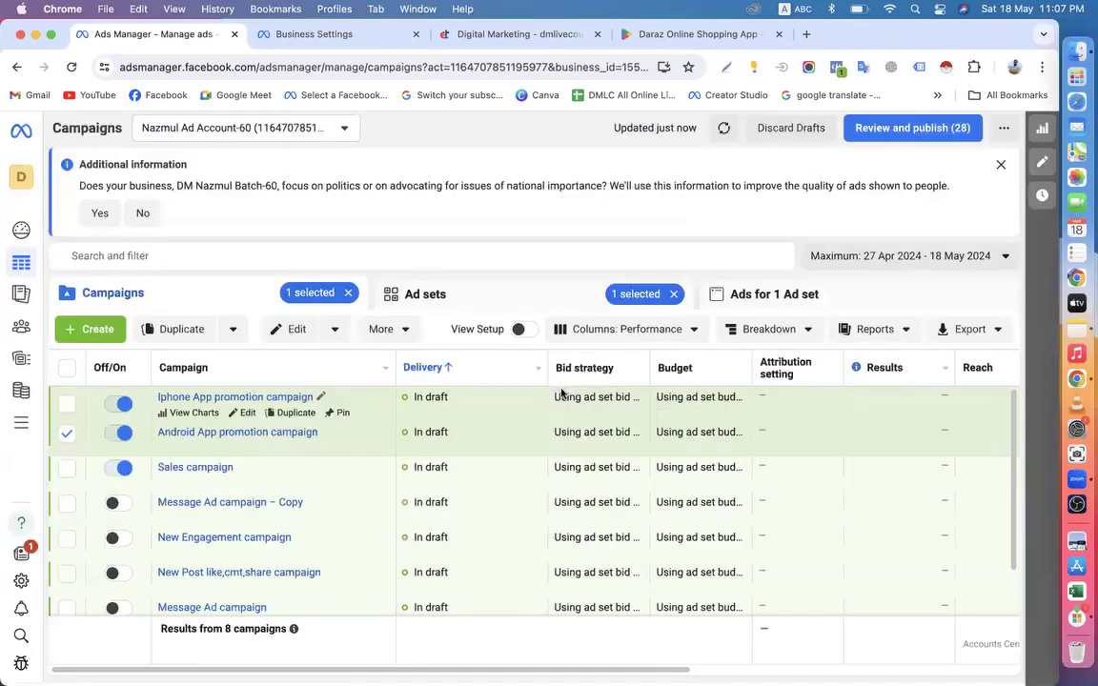
left_click(66, 442)
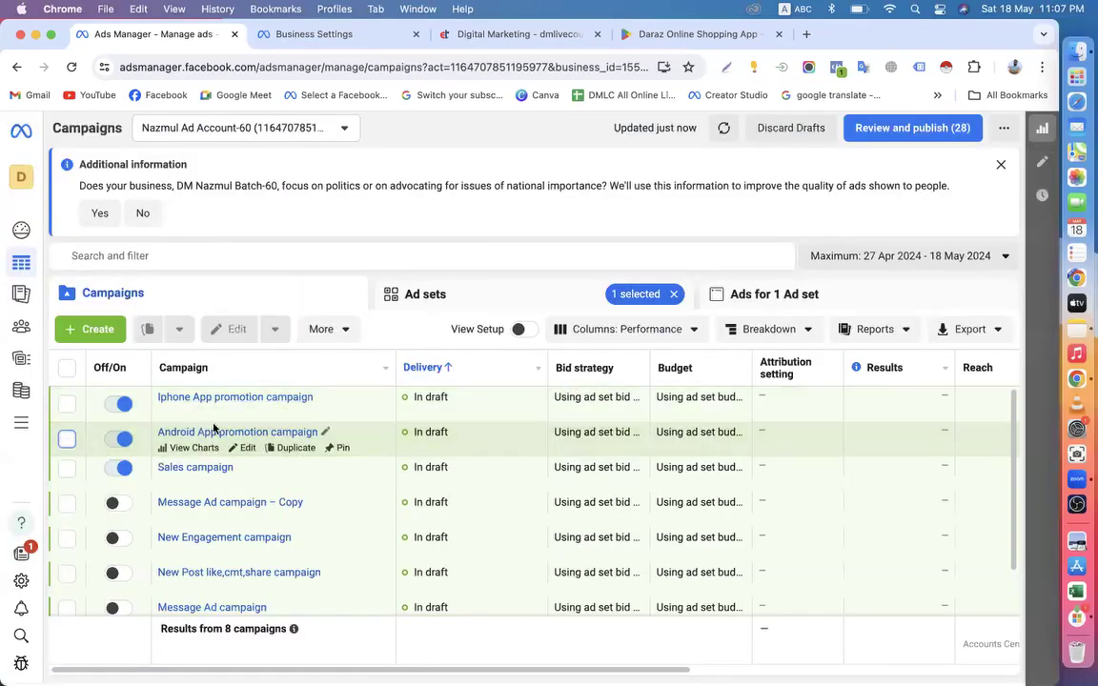
Open the Iphone App promotion campaign for editing and quick-duplicate its ad set
left_click(248, 416)
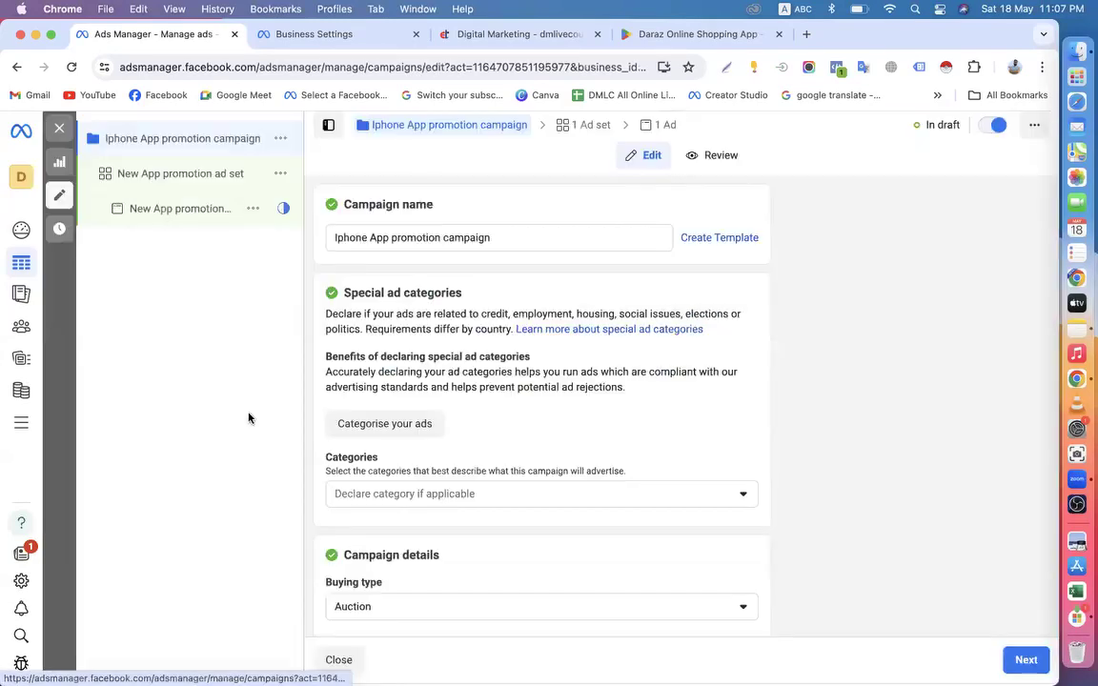
left_click(163, 178)
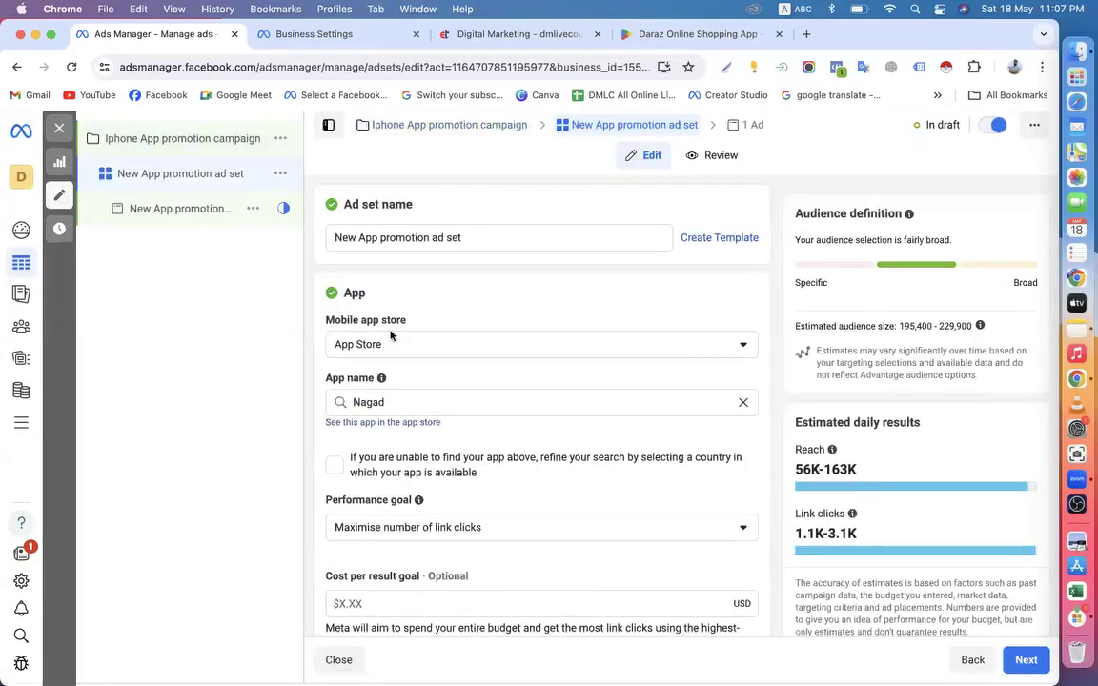
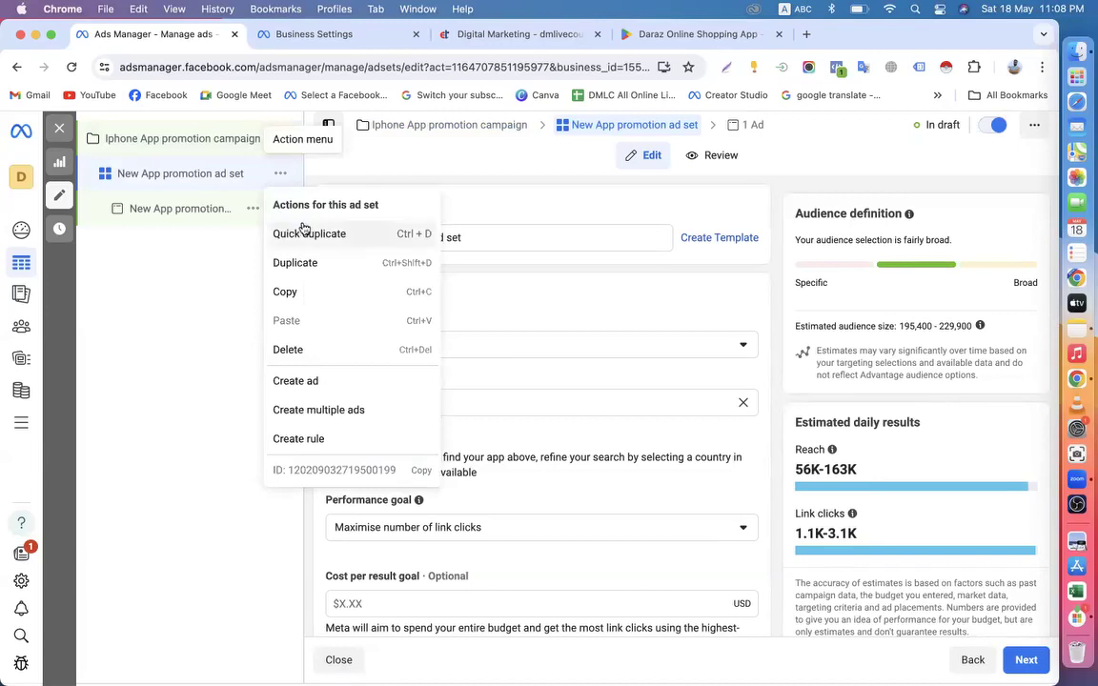
left_click(317, 233)
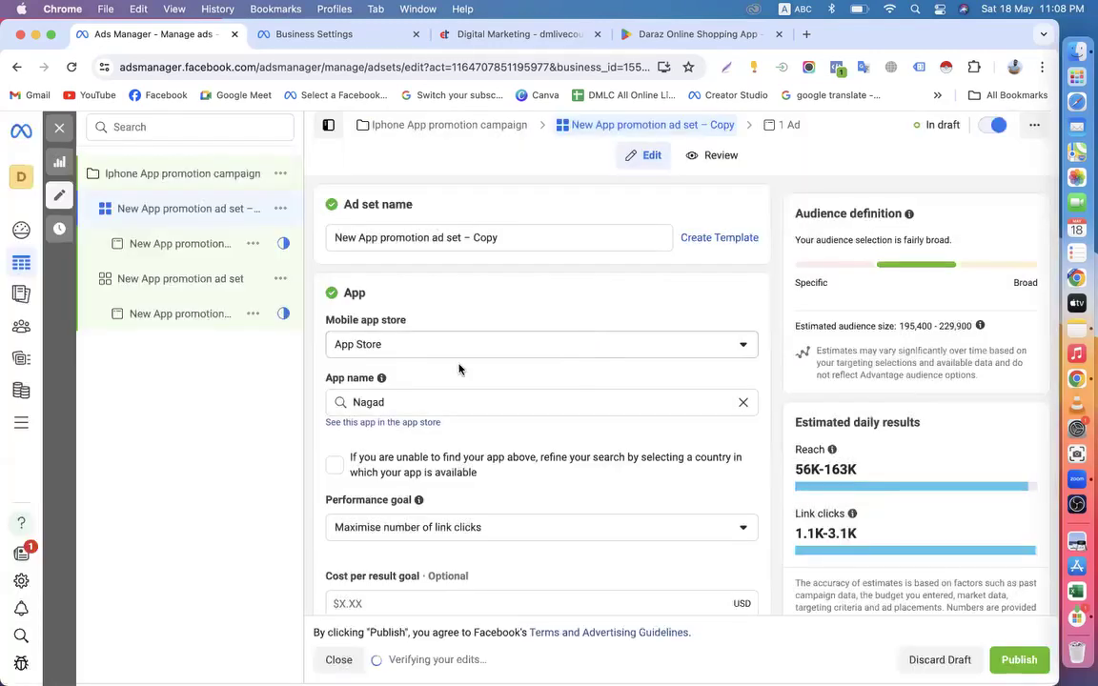
Set the original Iphone campaign ad set's mobile app store to Google Play and choose Nagad as the app
left_click(164, 280)
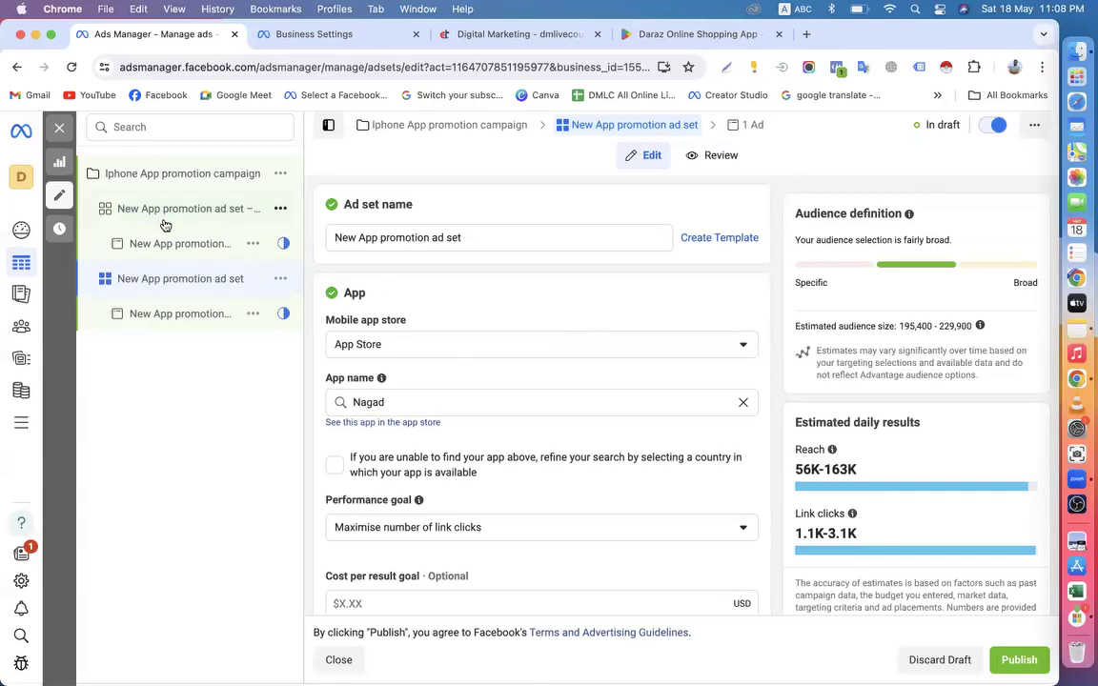
left_click(422, 345)
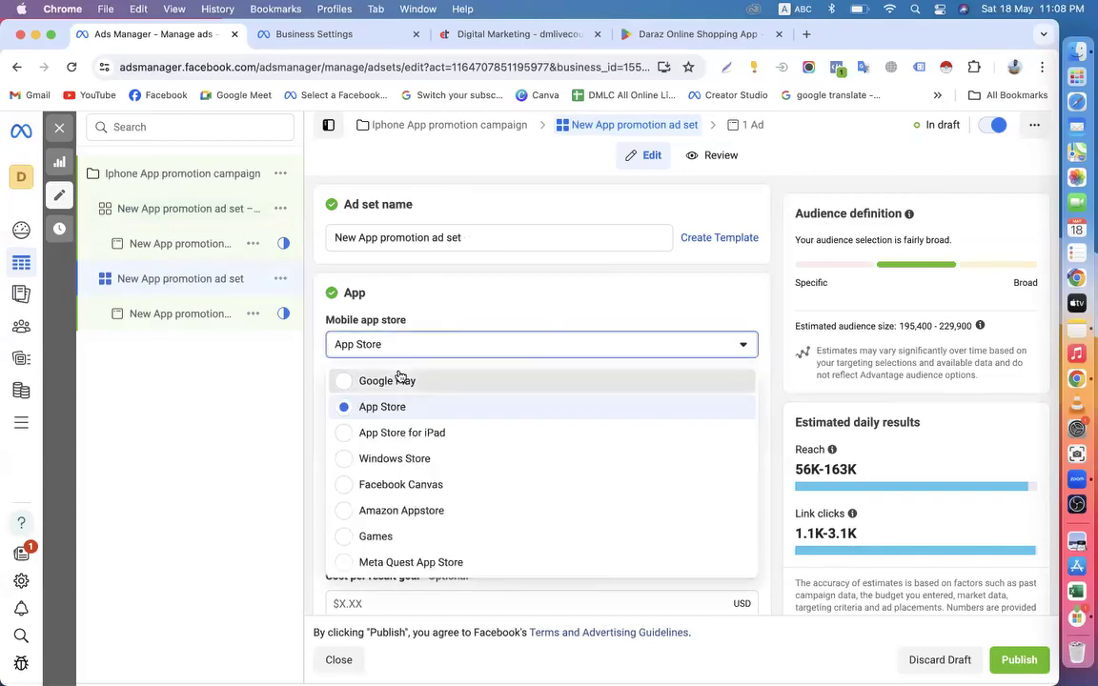
left_click(399, 379)
left_click(358, 402)
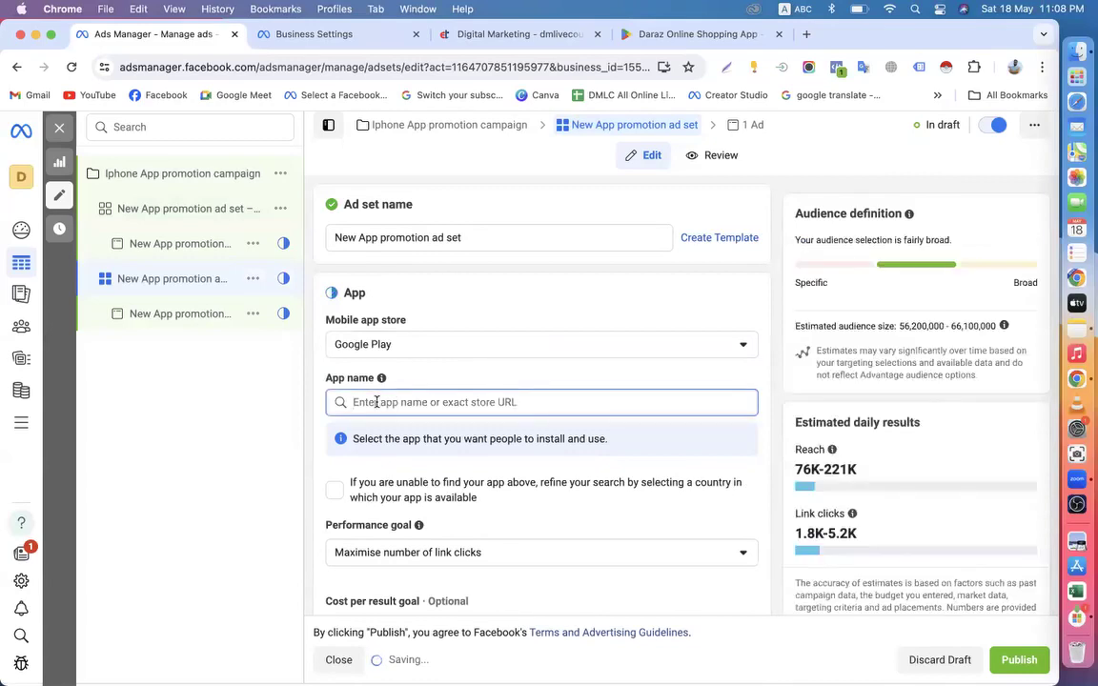
type("nagad")
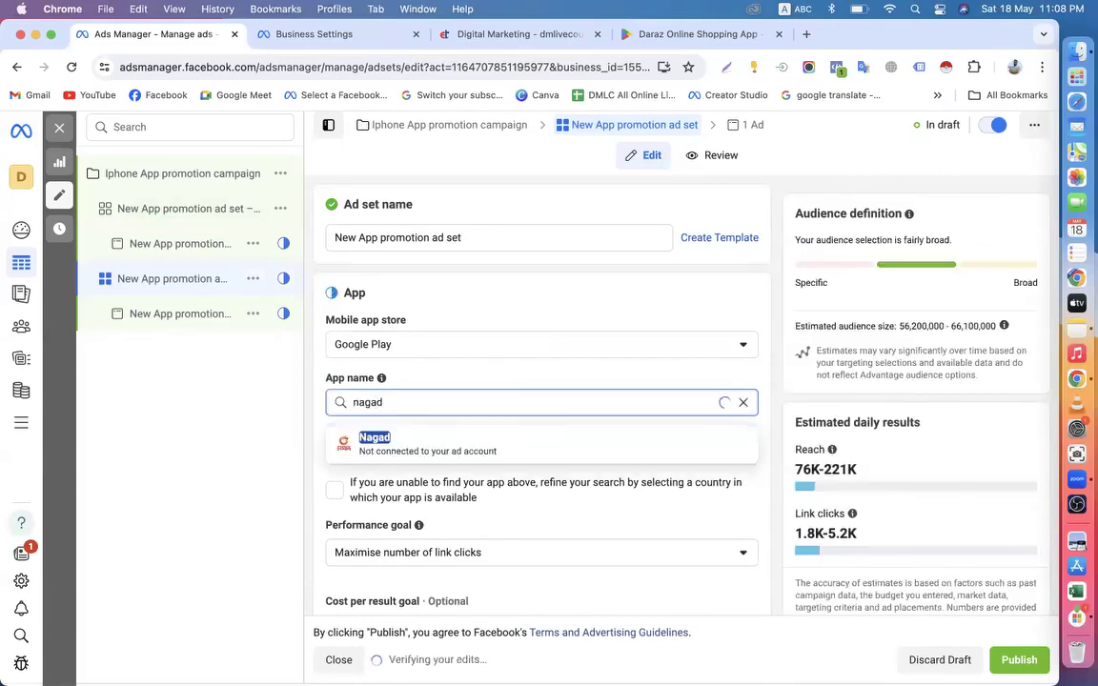
left_click(371, 443)
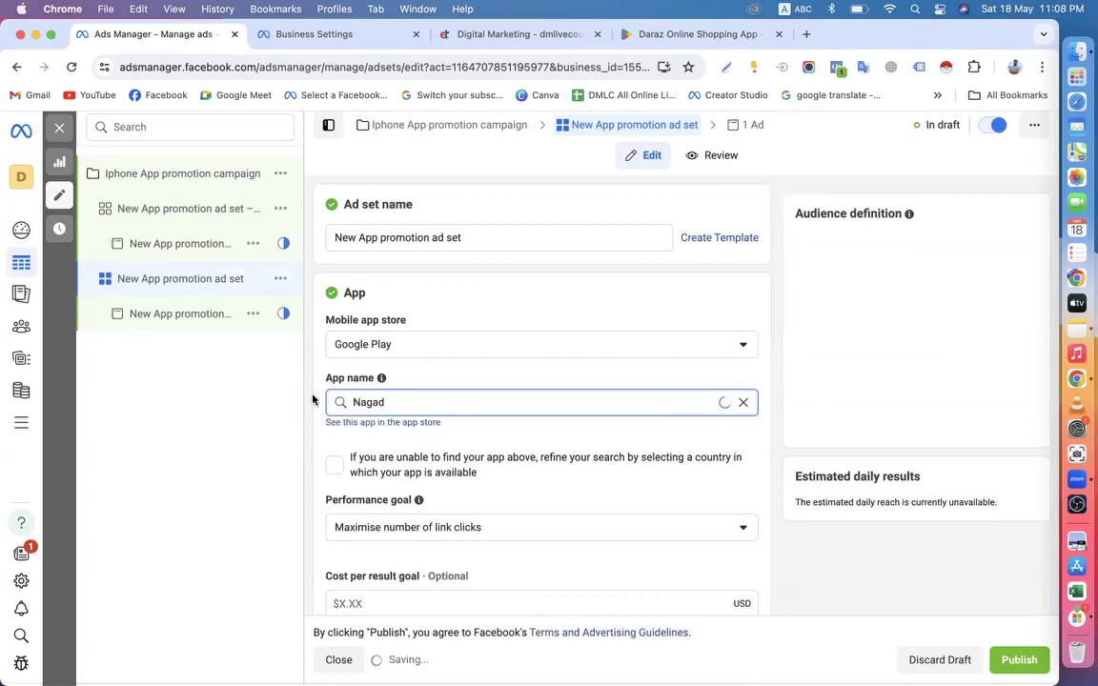
Rename the original ad set to "New App promotion ad set Google Play"
left_click(463, 236)
type("Google Play")
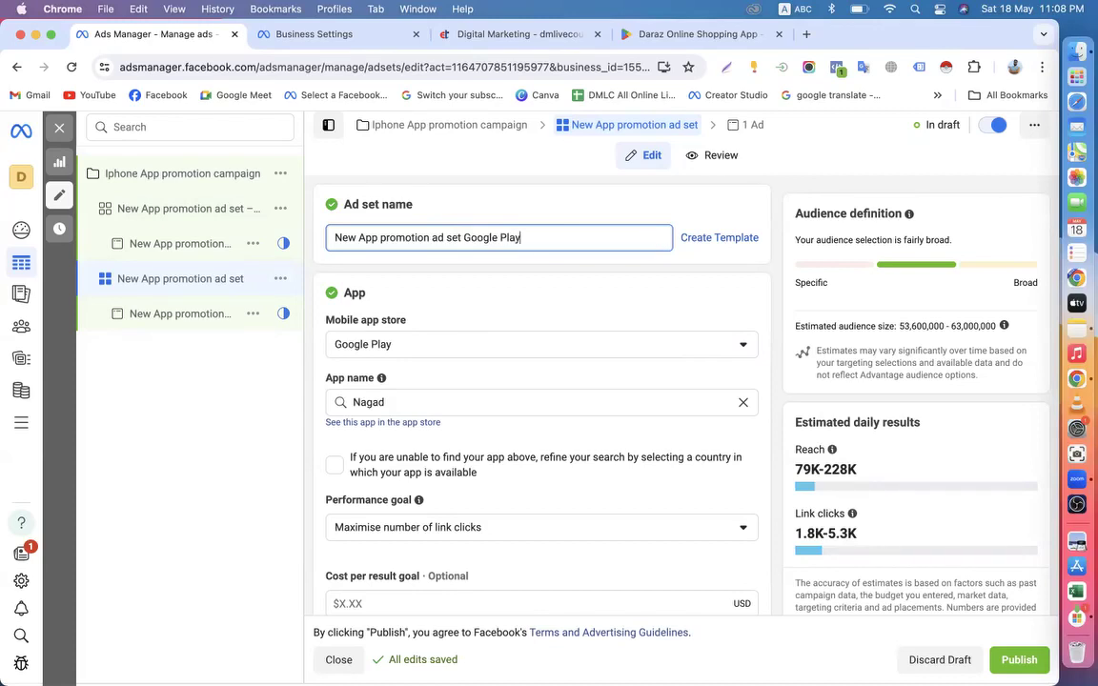
left_click(389, 317)
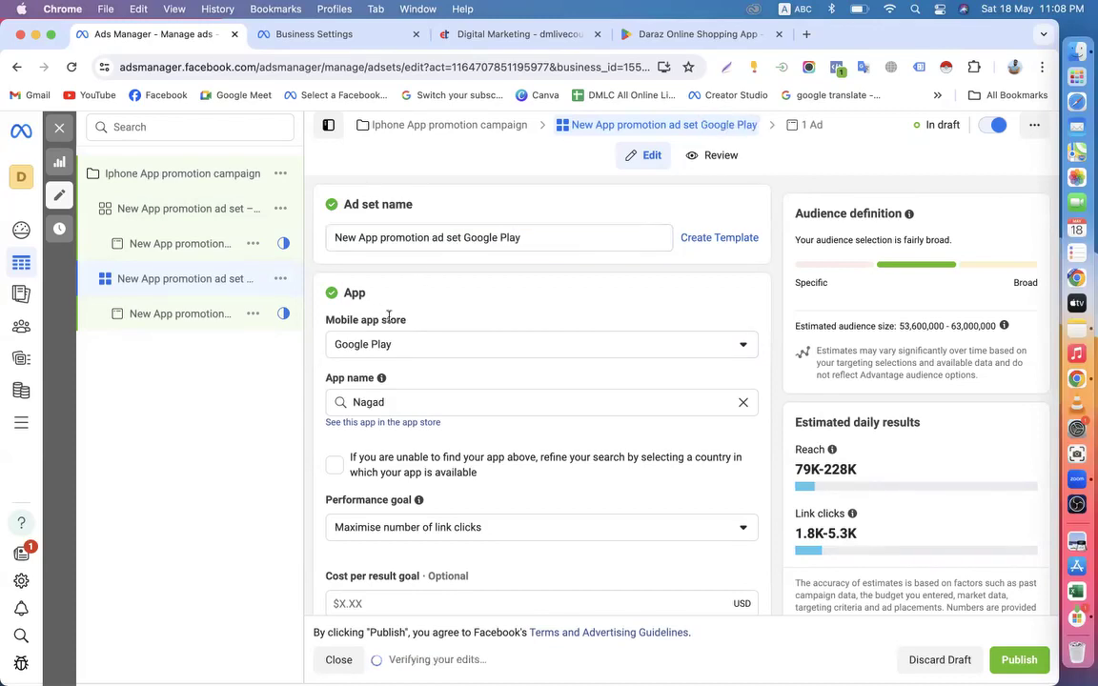
triple_click(522, 237)
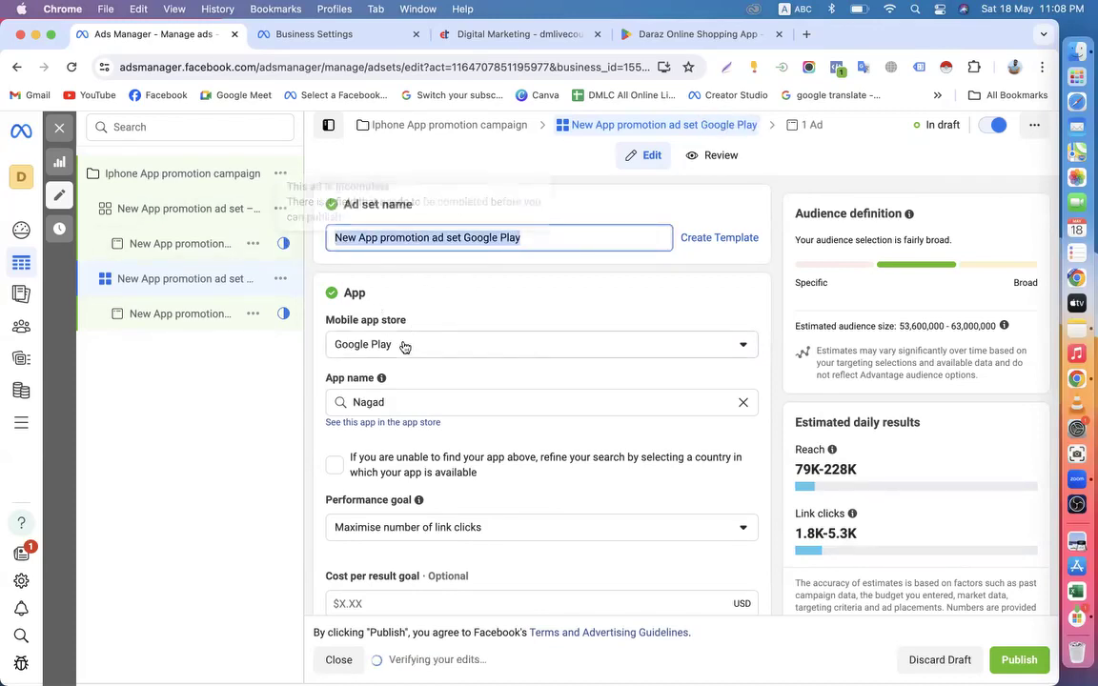
Rename the duplicated ad set in the Iphone campaign to "New App promotion ad set – App Store"
left_click(313, 388)
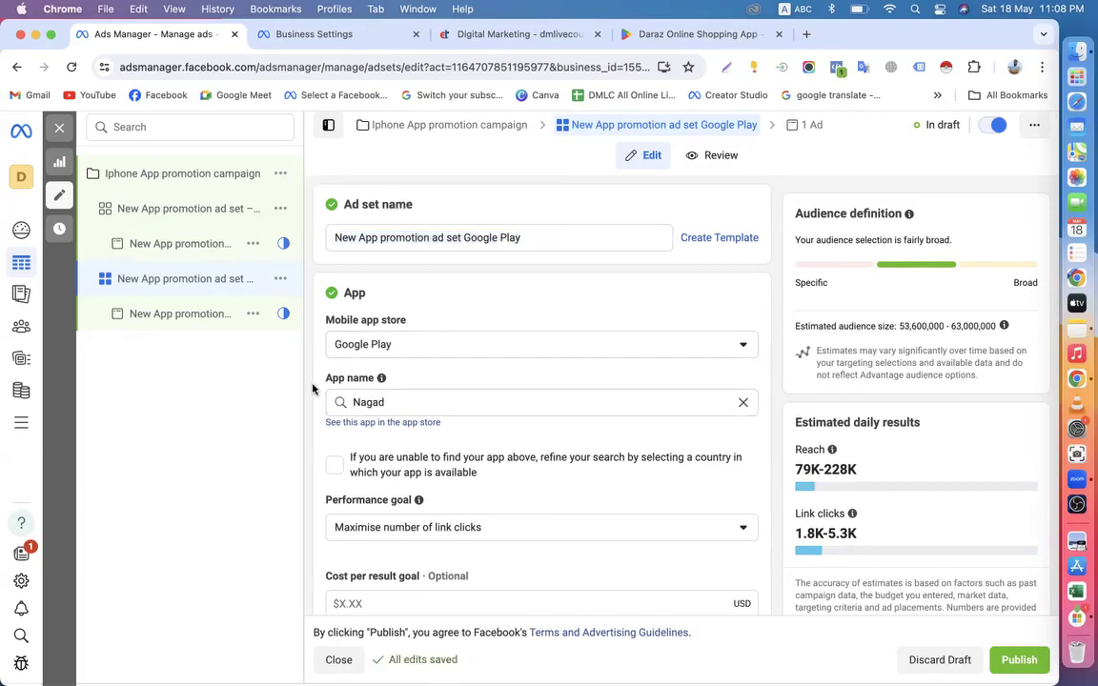
left_click(189, 210)
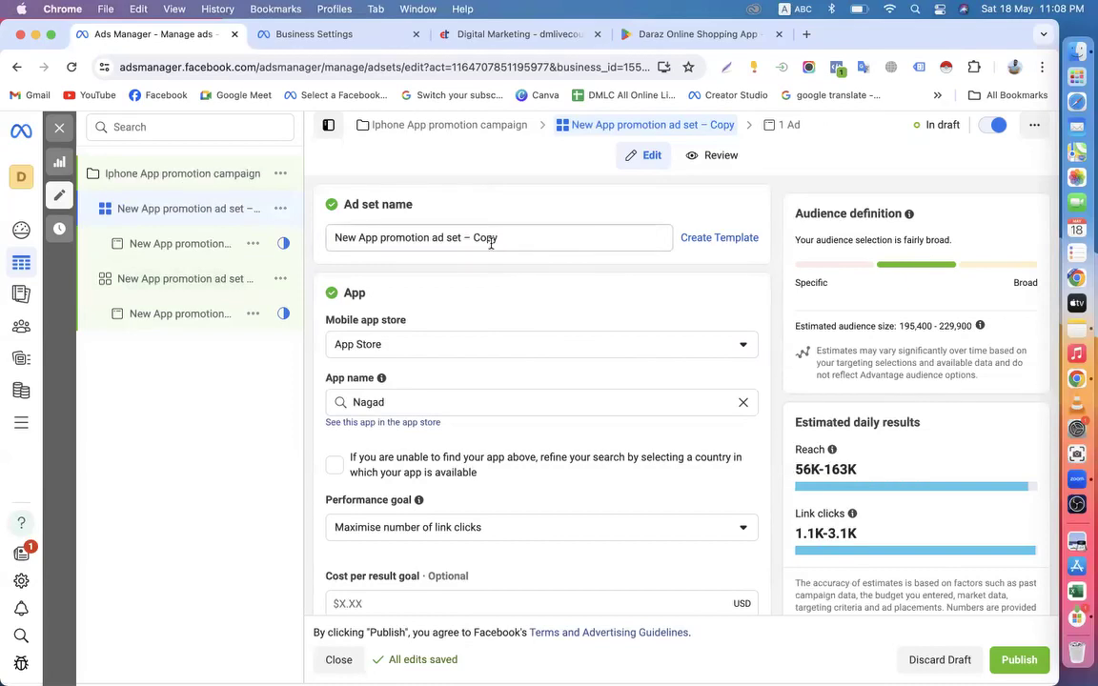
left_click_drag(473, 237, 514, 237)
type("App Store")
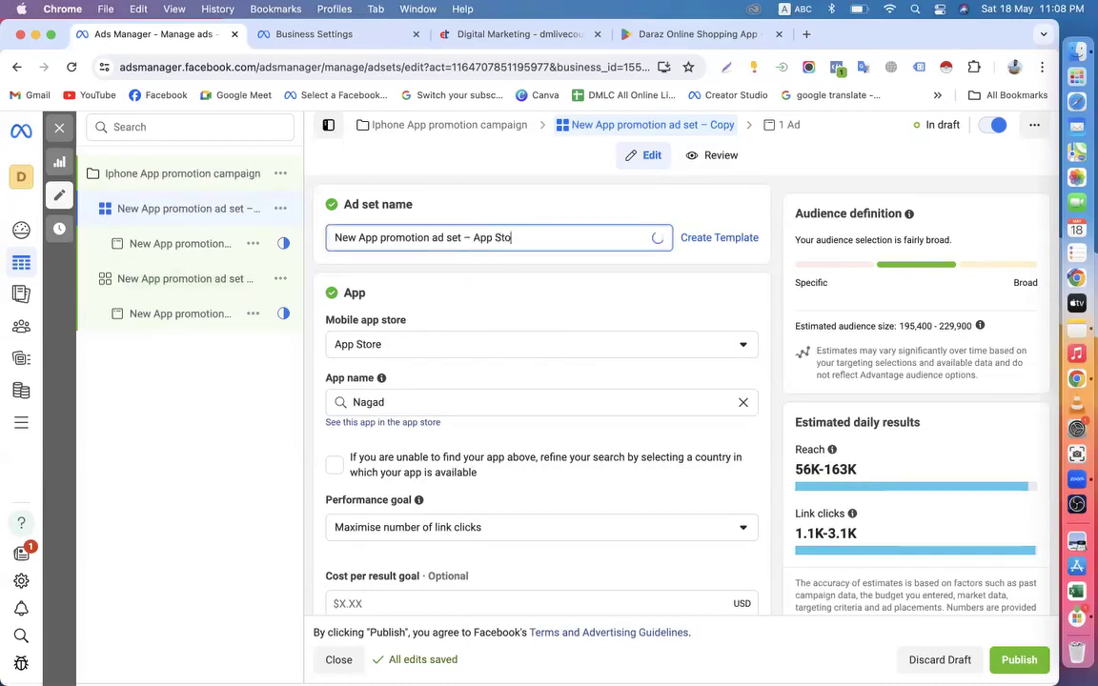
left_click(306, 269)
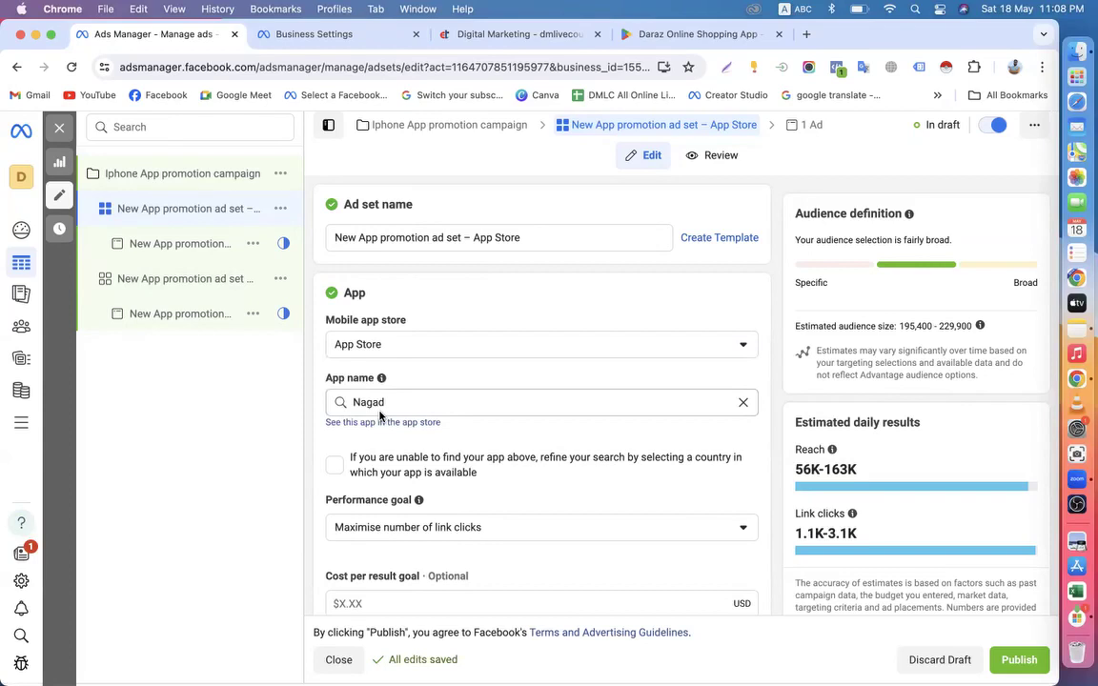
Check the Google Play ad set's name and app settings, close the editor without publishing and deselect the Iphone campaign
double_click(201, 278)
left_click_drag(490, 238, 559, 238)
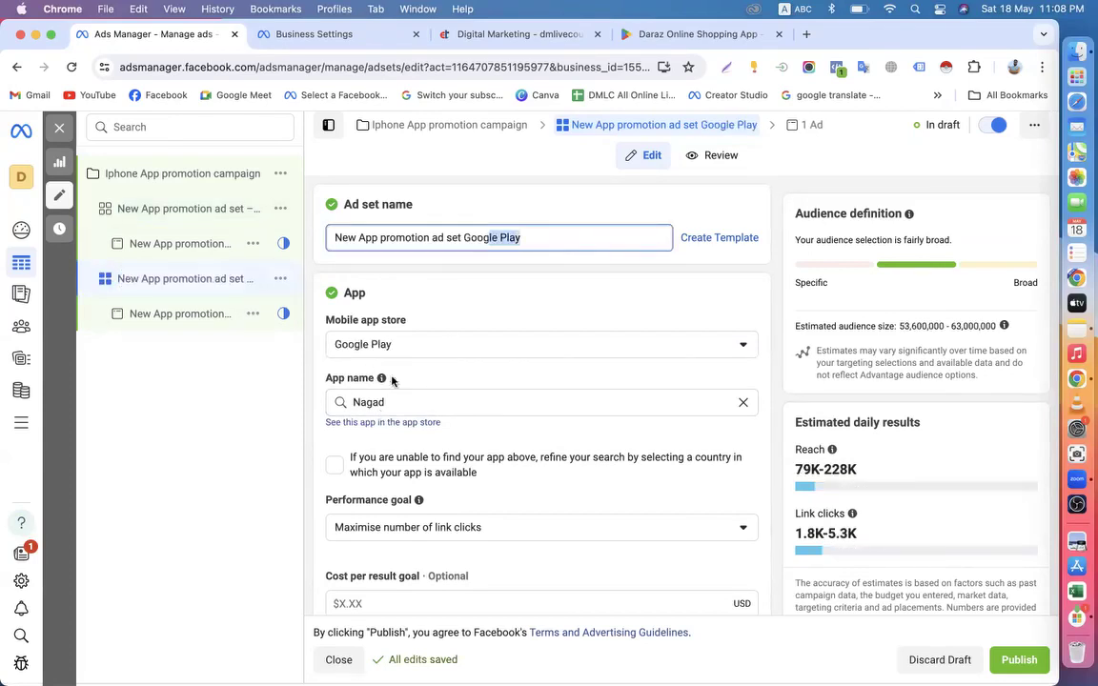
left_click(128, 188)
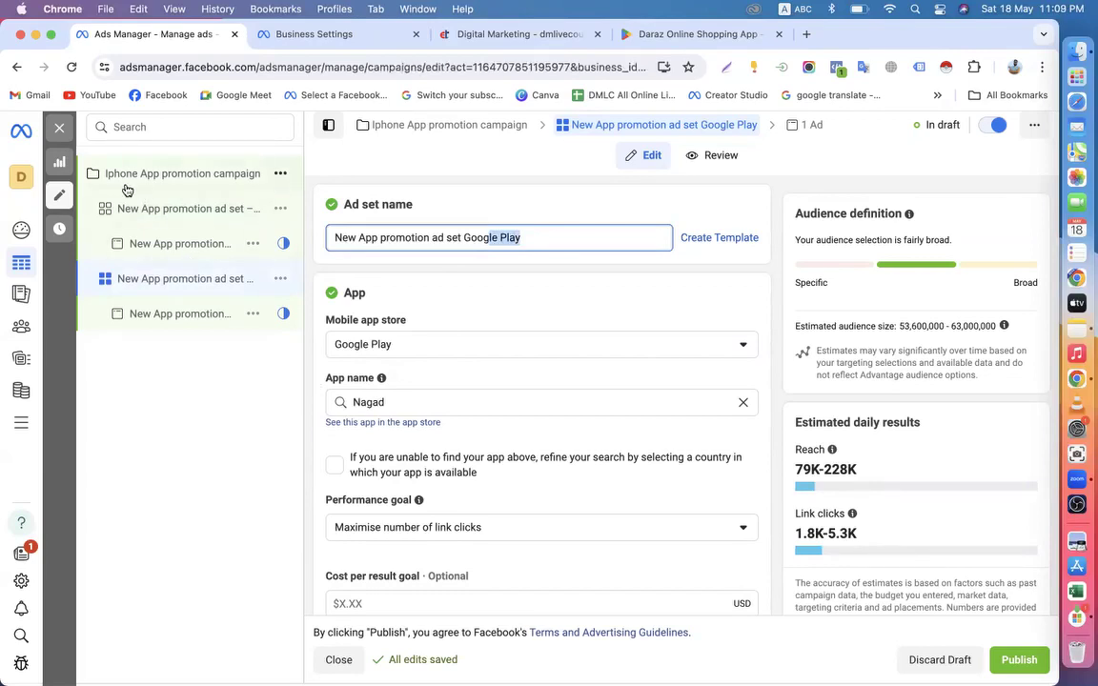
left_click(63, 131)
left_click(558, 404)
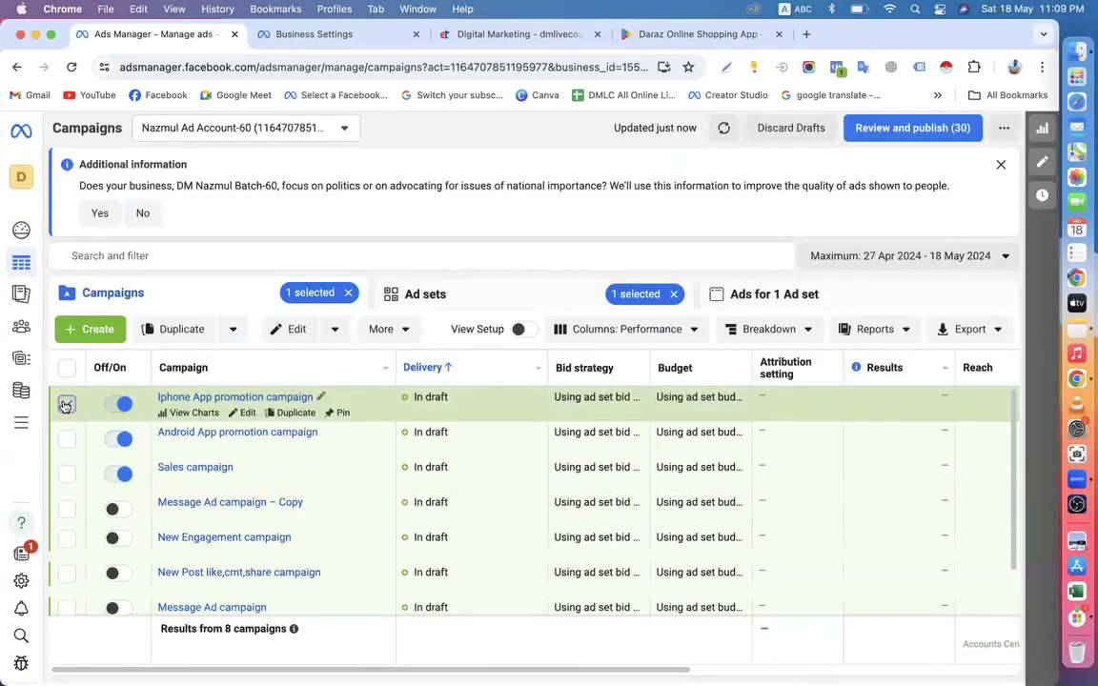
left_click(67, 403)
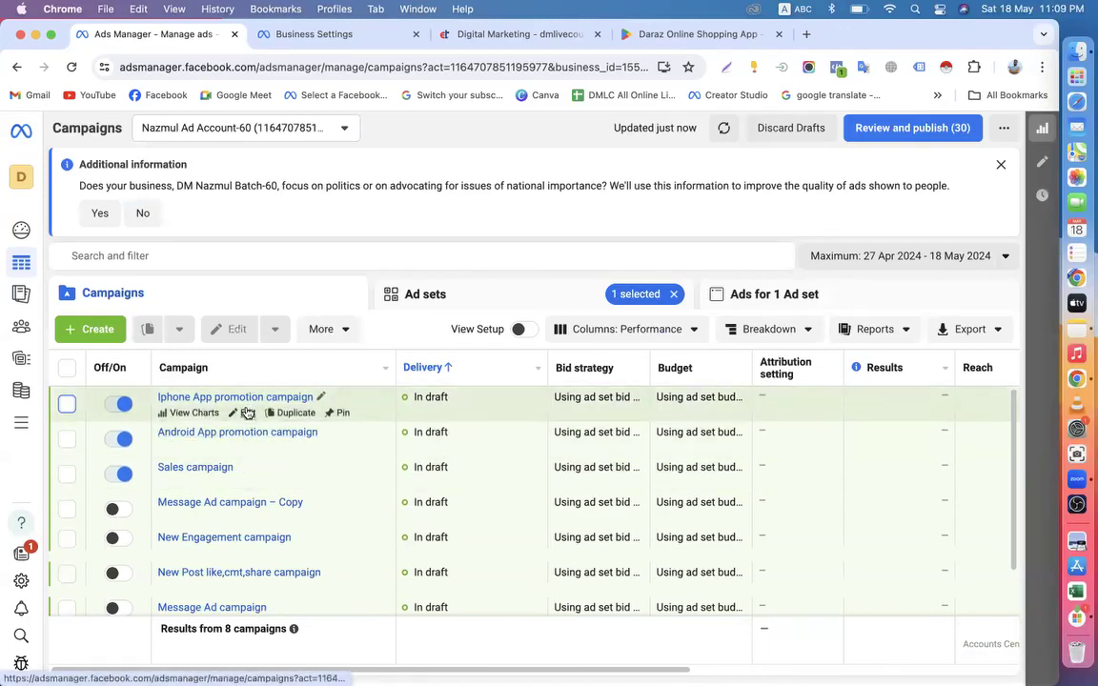
Reopen the Iphone App promotion campaign, review its Google Play and App Store ad sets, and close it unpublished with all selections cleared
left_click(245, 412)
left_click(172, 278)
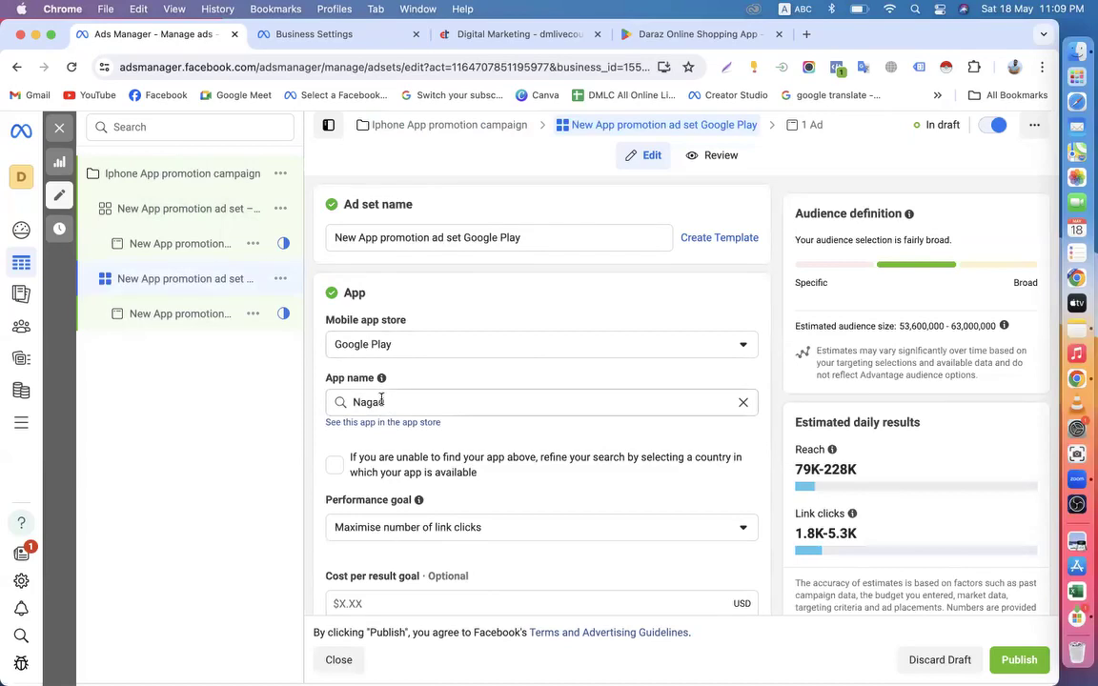
left_click(192, 207)
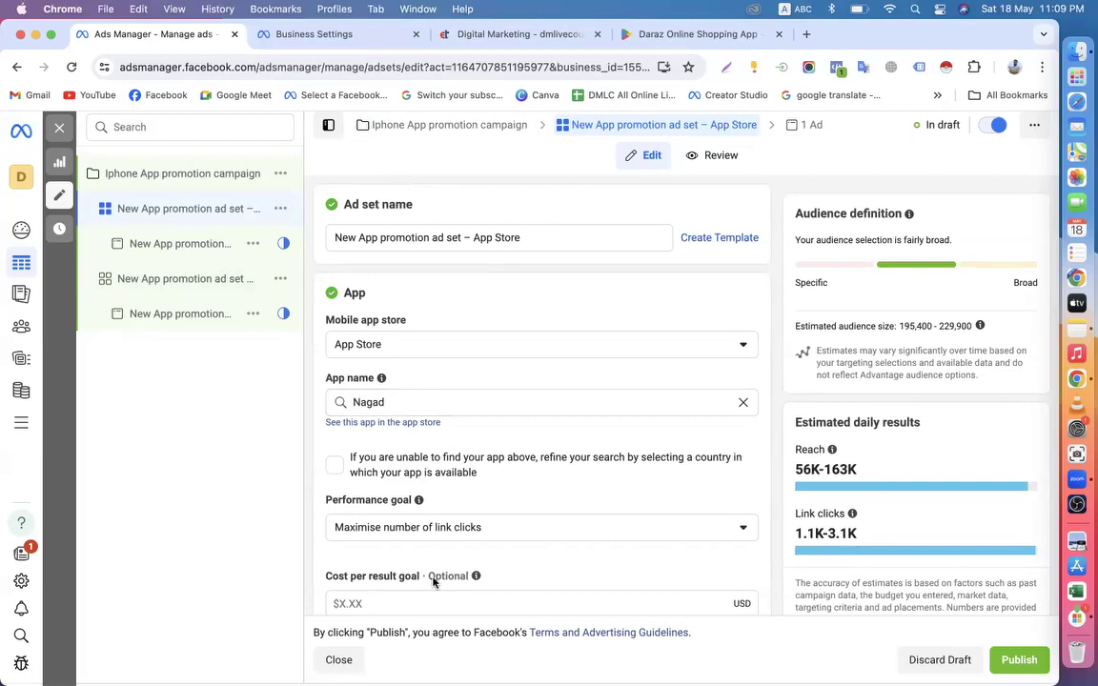
left_click(148, 174)
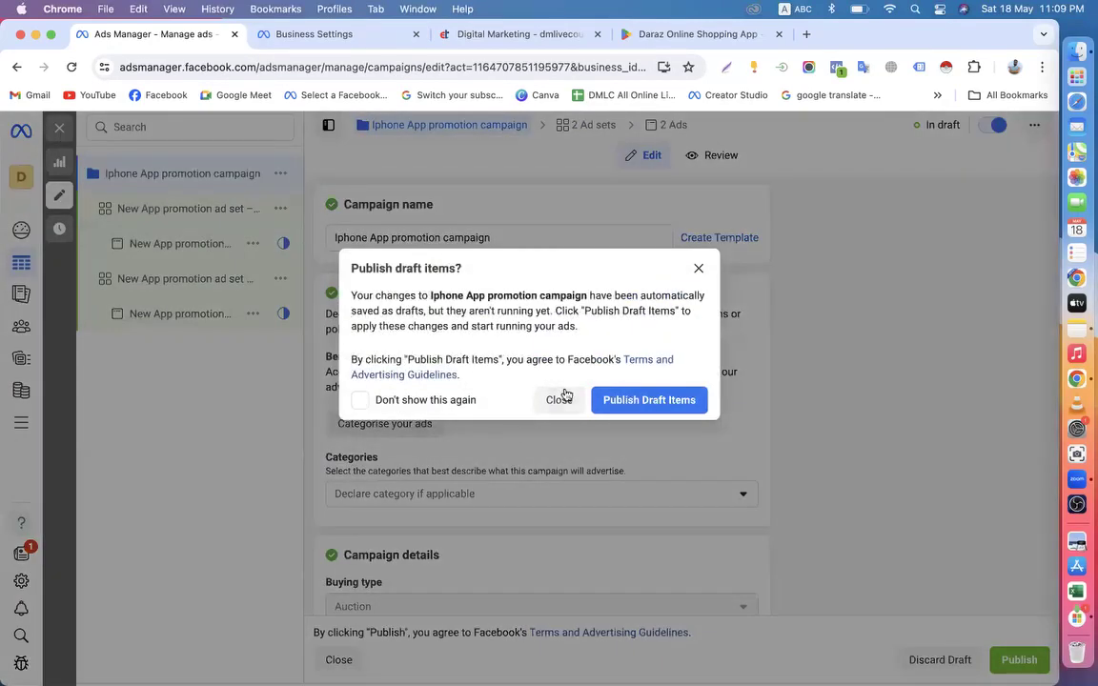
left_click(560, 399)
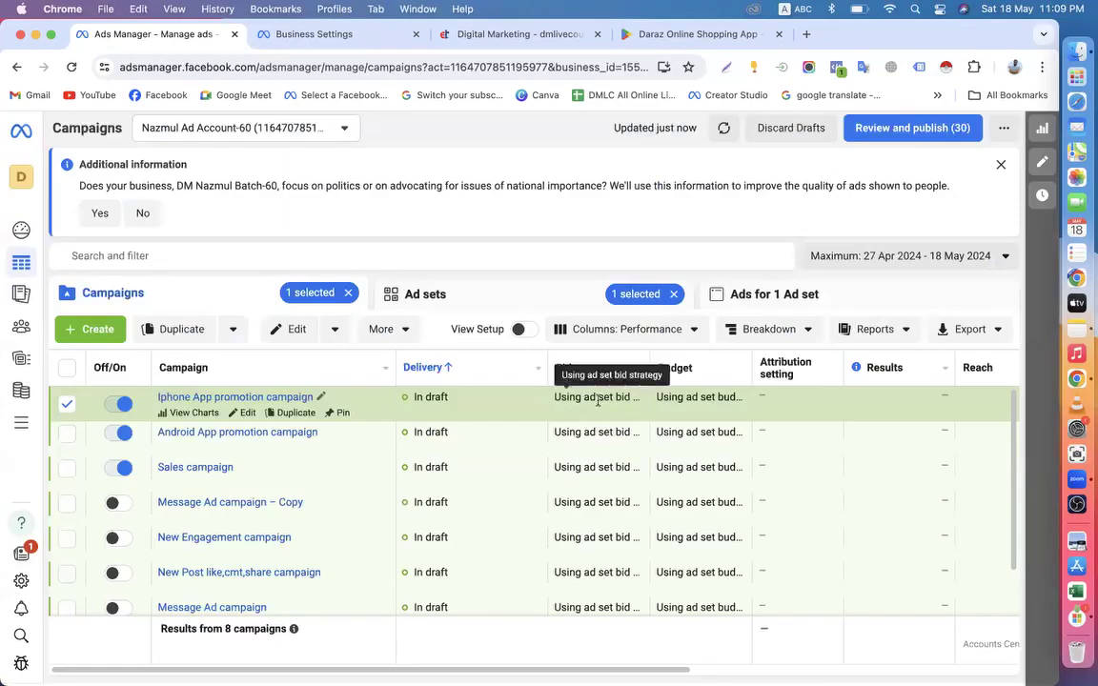
left_click(348, 294)
left_click(673, 295)
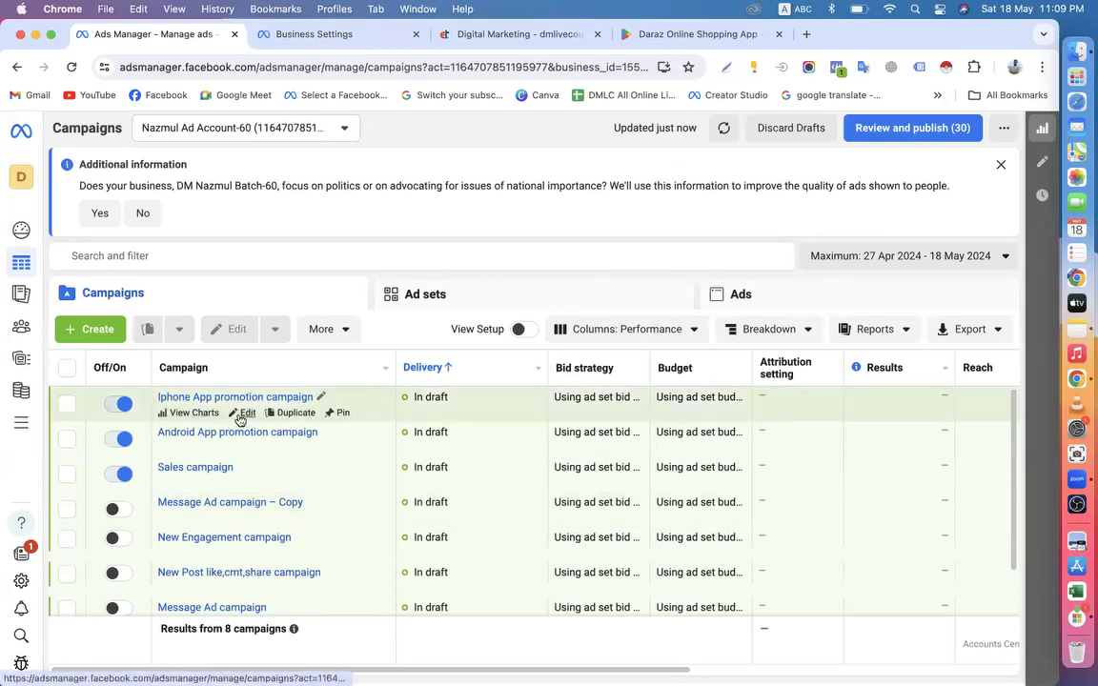
Open the Iphone App promotion campaign again and compare the mobile app store settings of its two ad sets
left_click(244, 413)
left_click(148, 214)
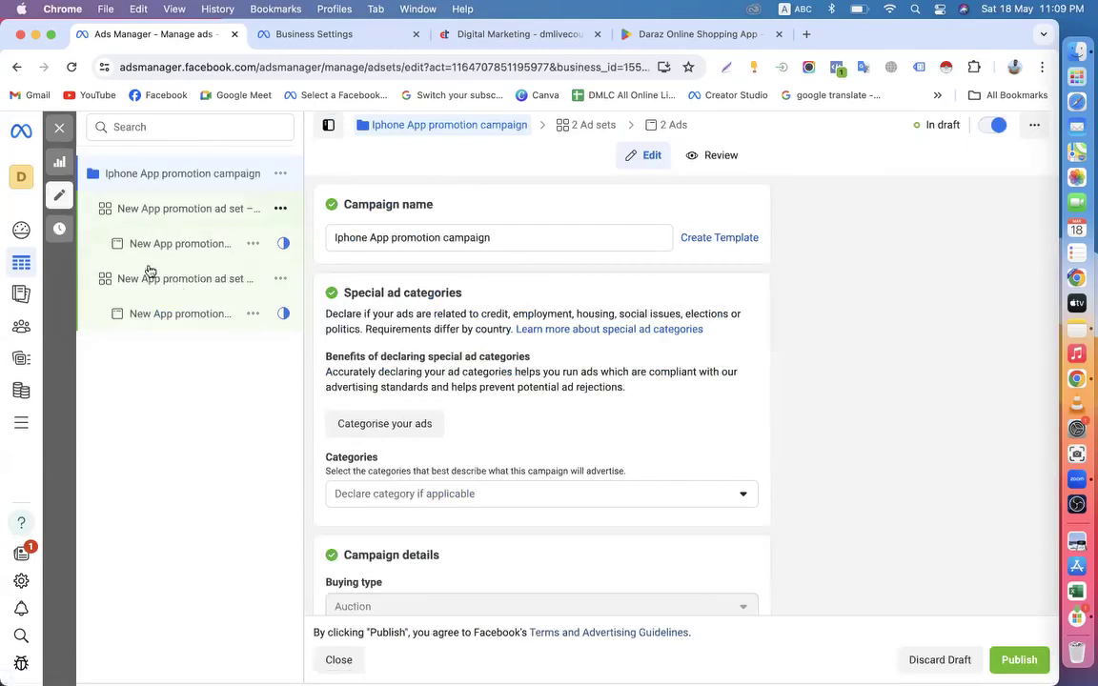
left_click(155, 281)
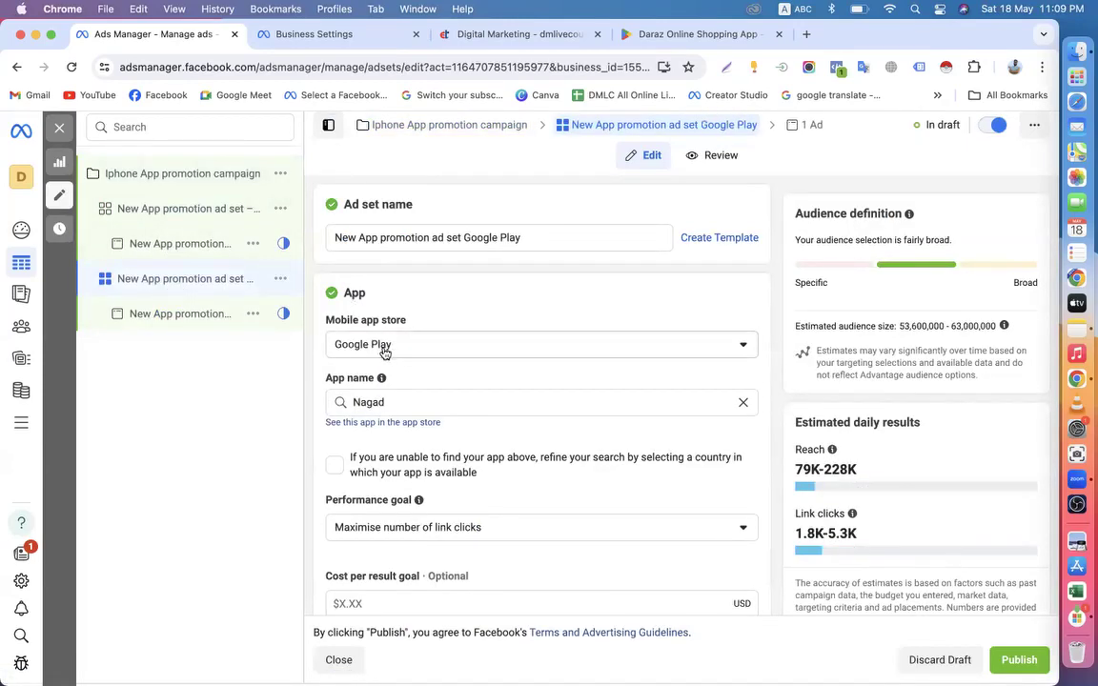
left_click(152, 211)
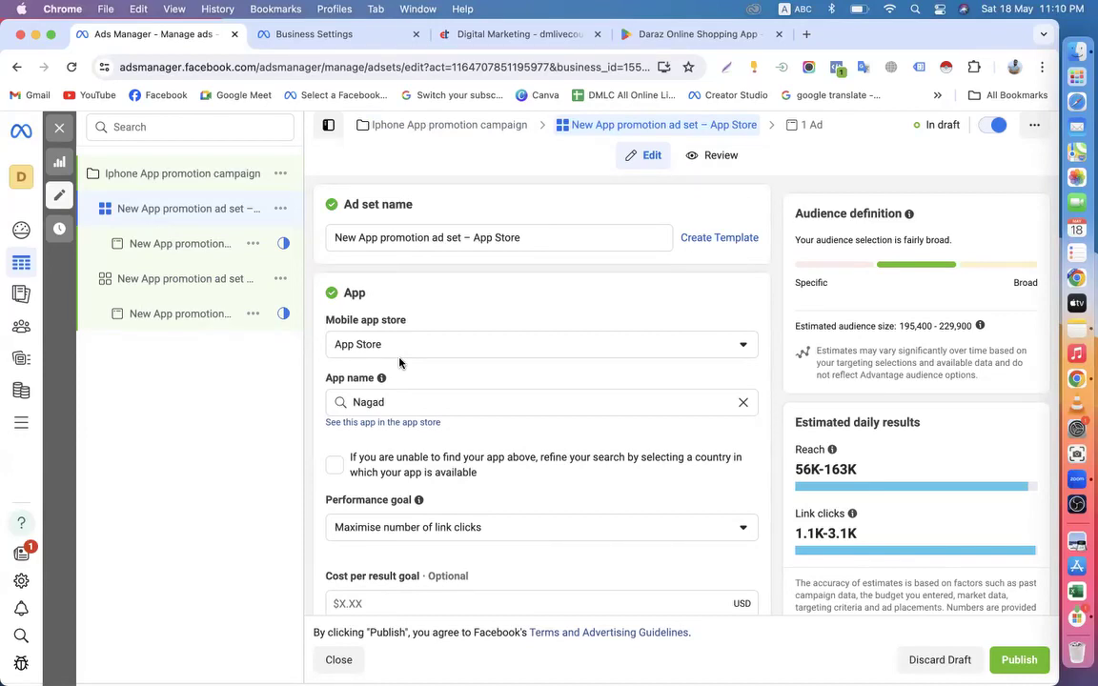
Leave the campaign editor without publishing, and clear the remaining ad set selection and the additional information notice
left_click(134, 169)
left_click(64, 137)
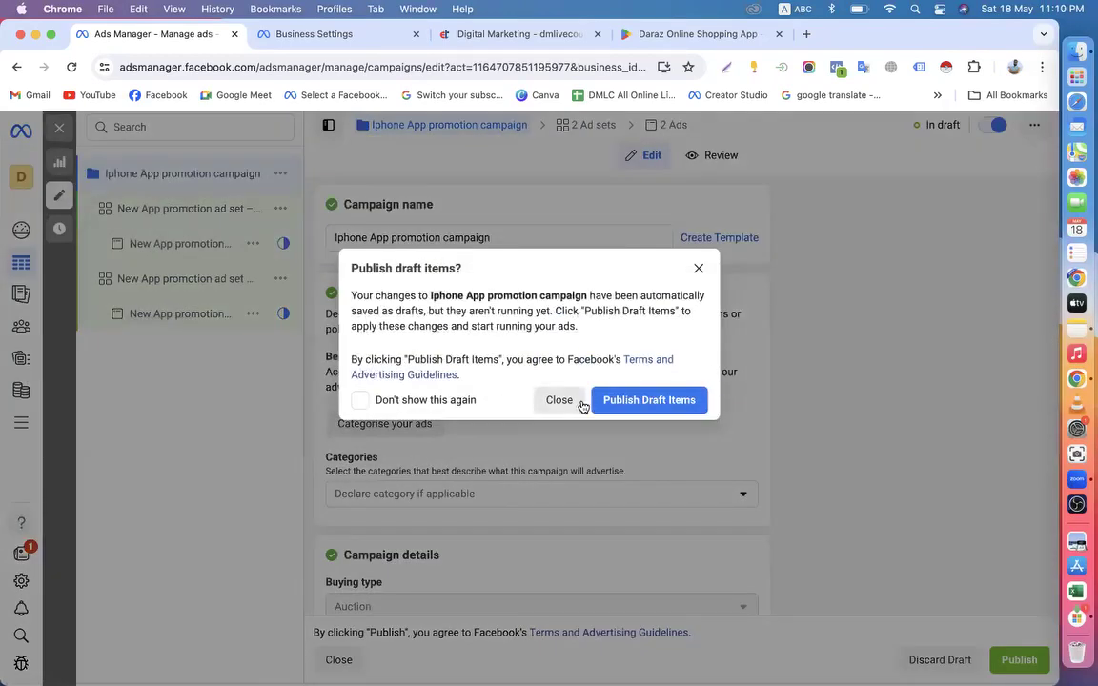
left_click(583, 405)
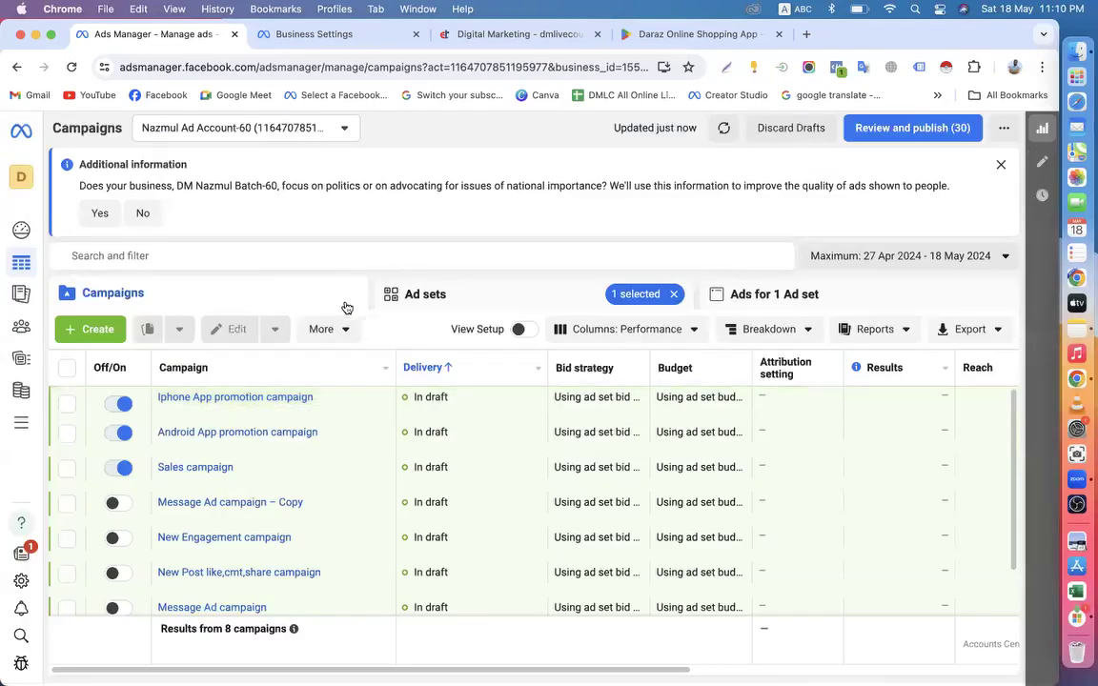
left_click(673, 294)
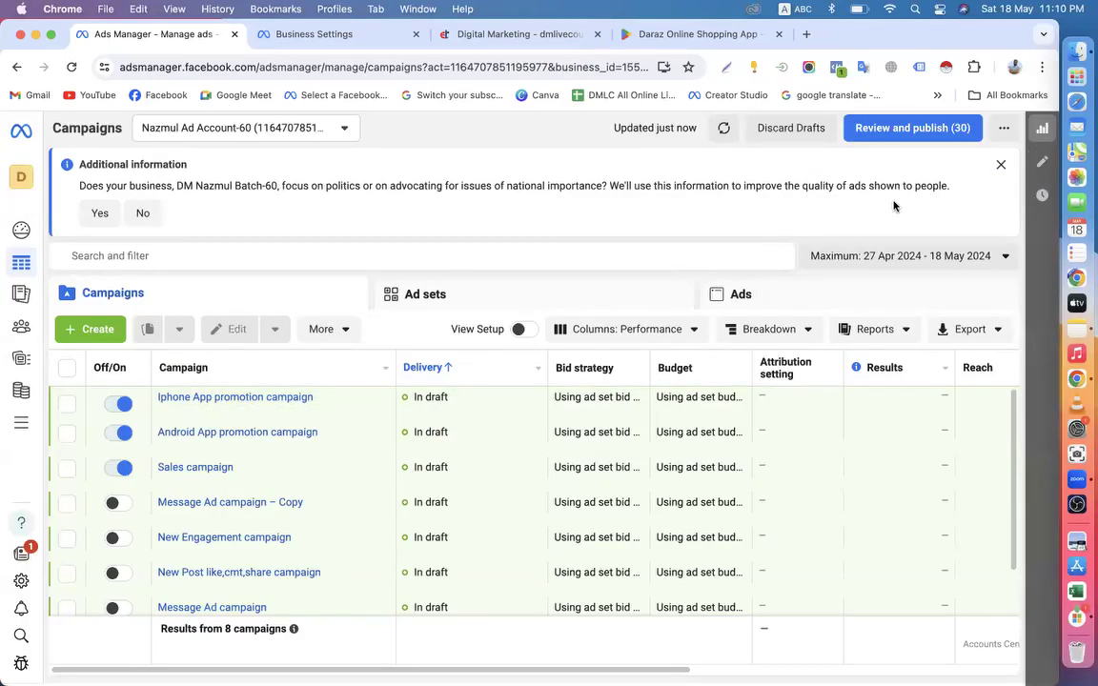
left_click(1000, 167)
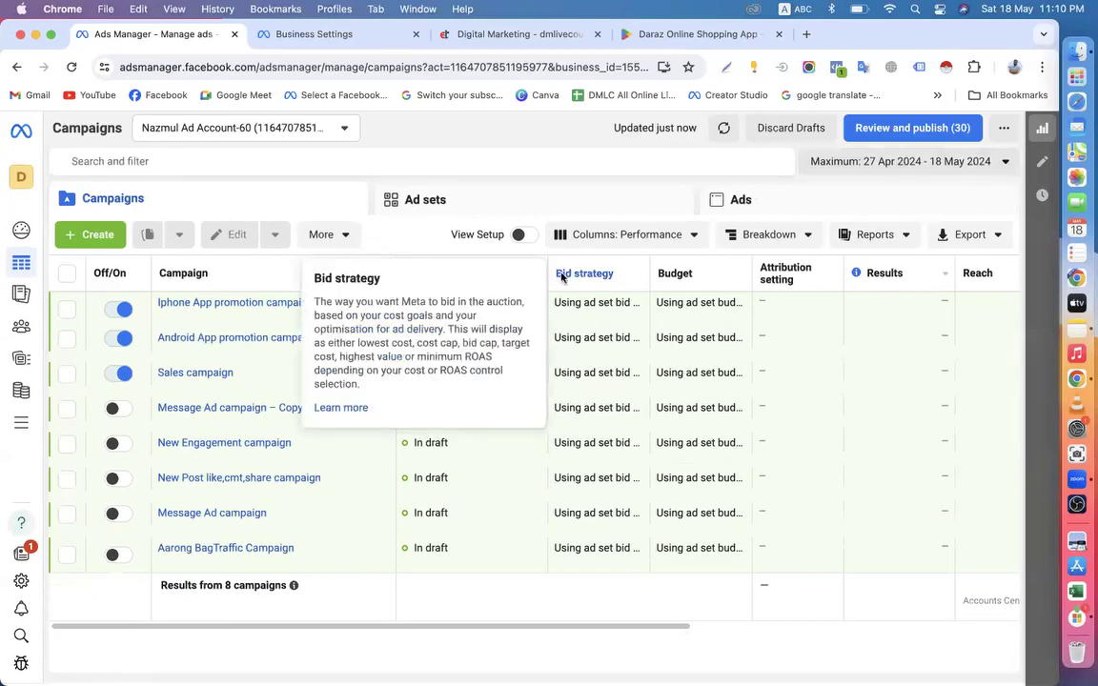
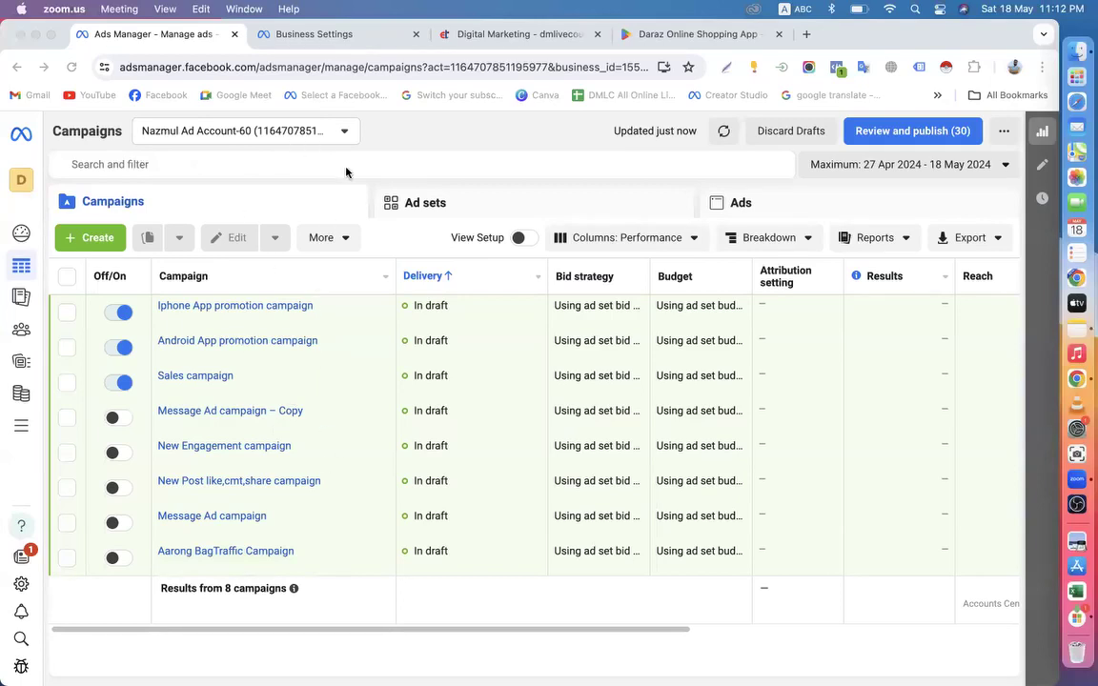
Switch to the DM Ads Mange ad account under Digital Marketing Live Course
left_click(341, 139)
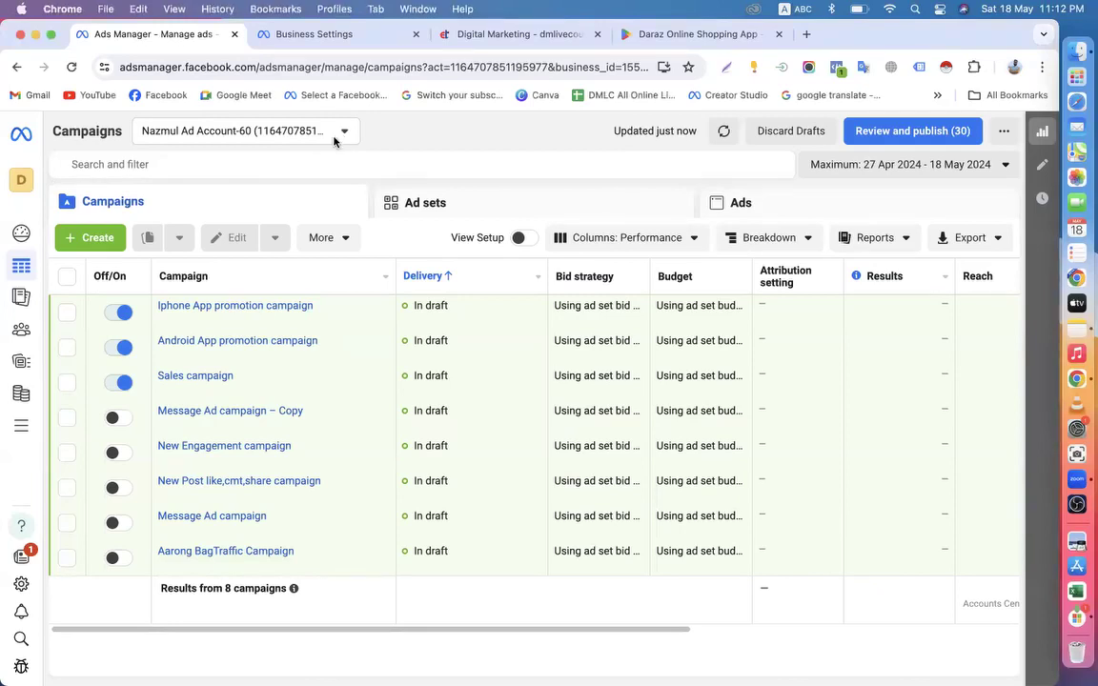
left_click(335, 139)
left_click(262, 247)
scroll(246, 382, "down", 5)
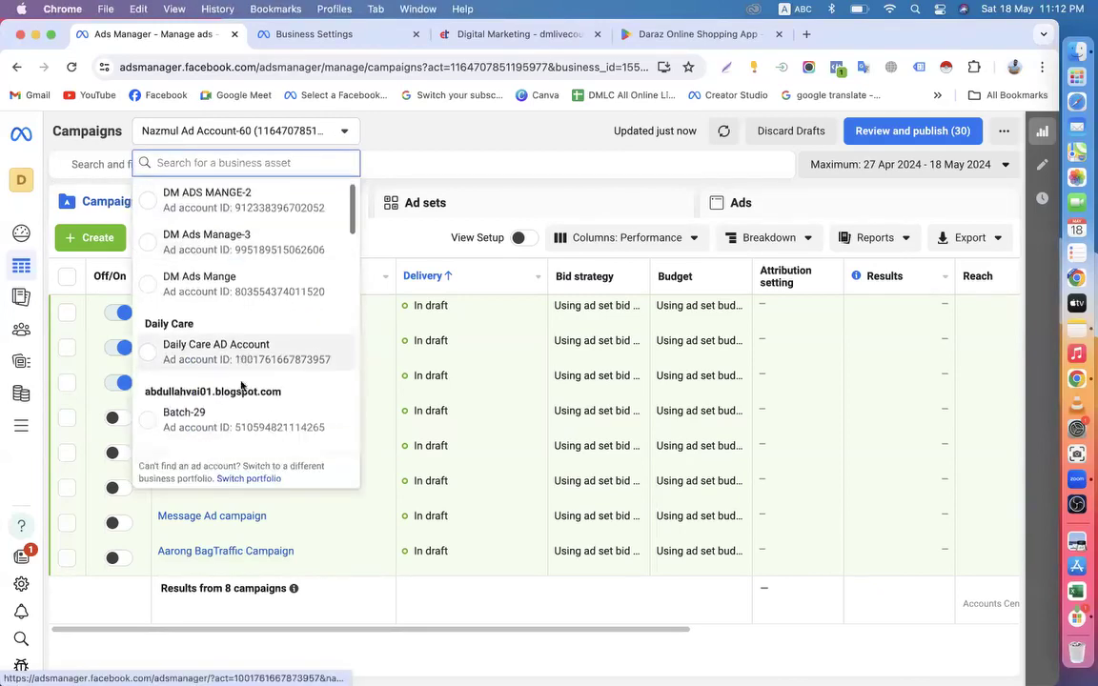
scroll(255, 376, "down", 10)
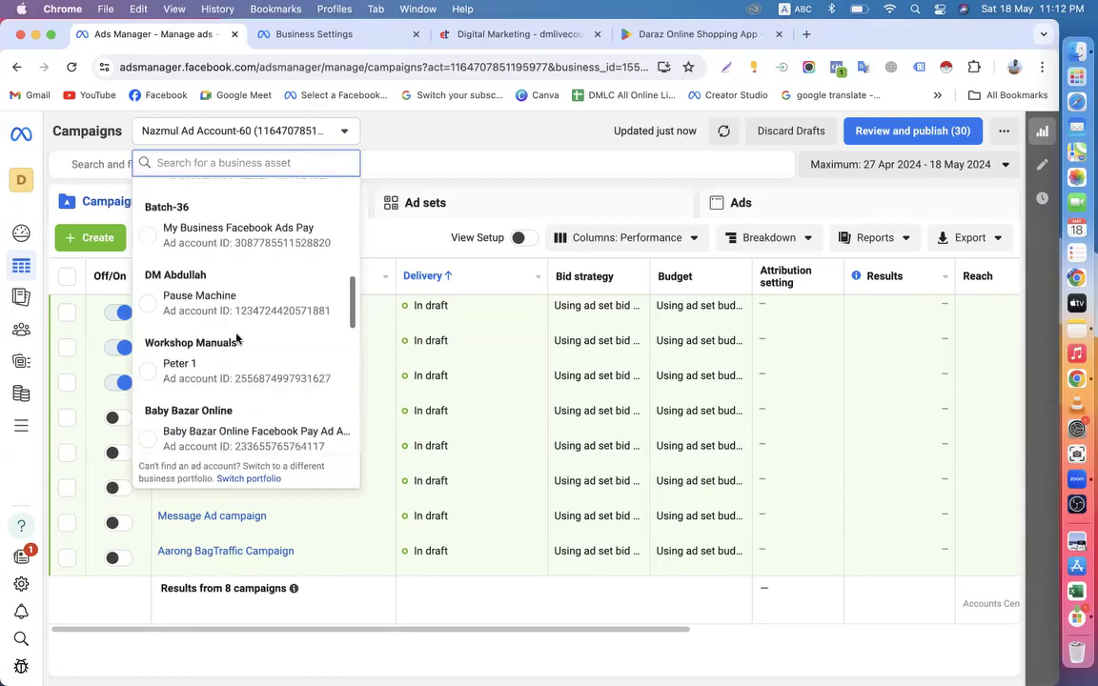
scroll(265, 370, "down", 10)
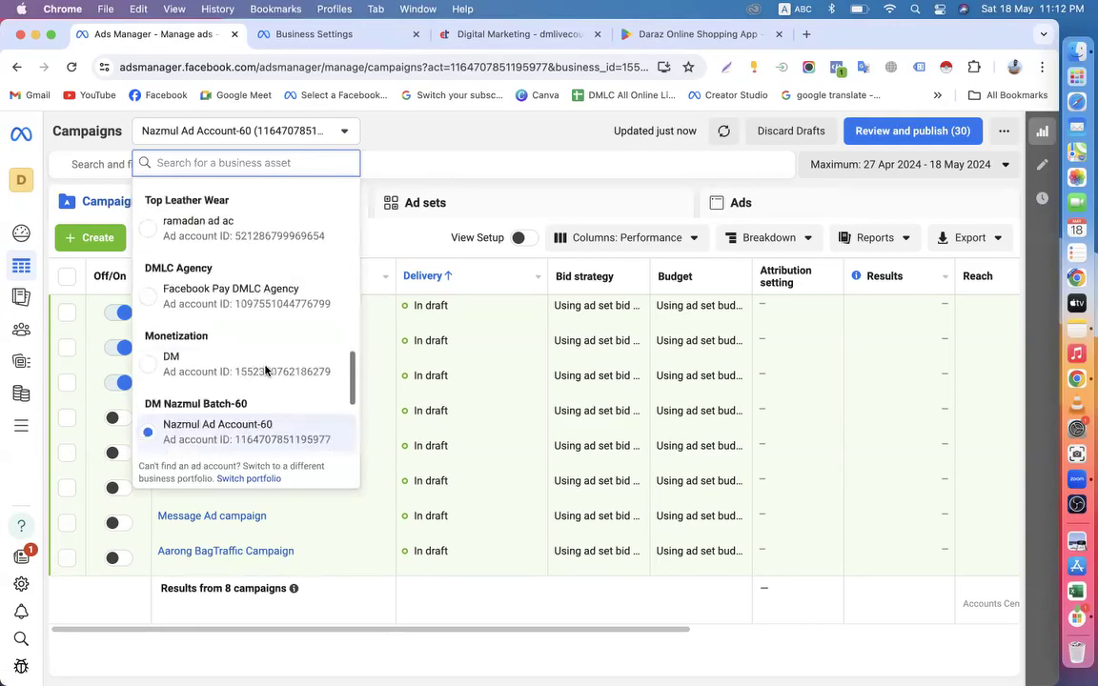
scroll(265, 371, "down", 1)
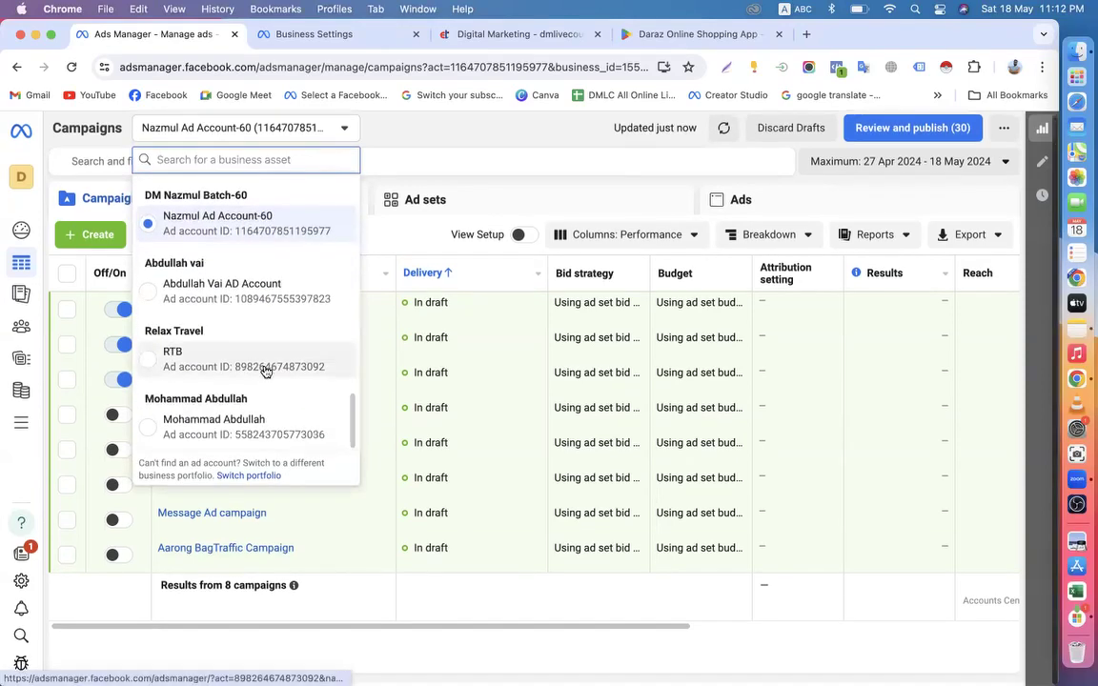
scroll(265, 371, "up", 5)
scroll(266, 371, "up", 10)
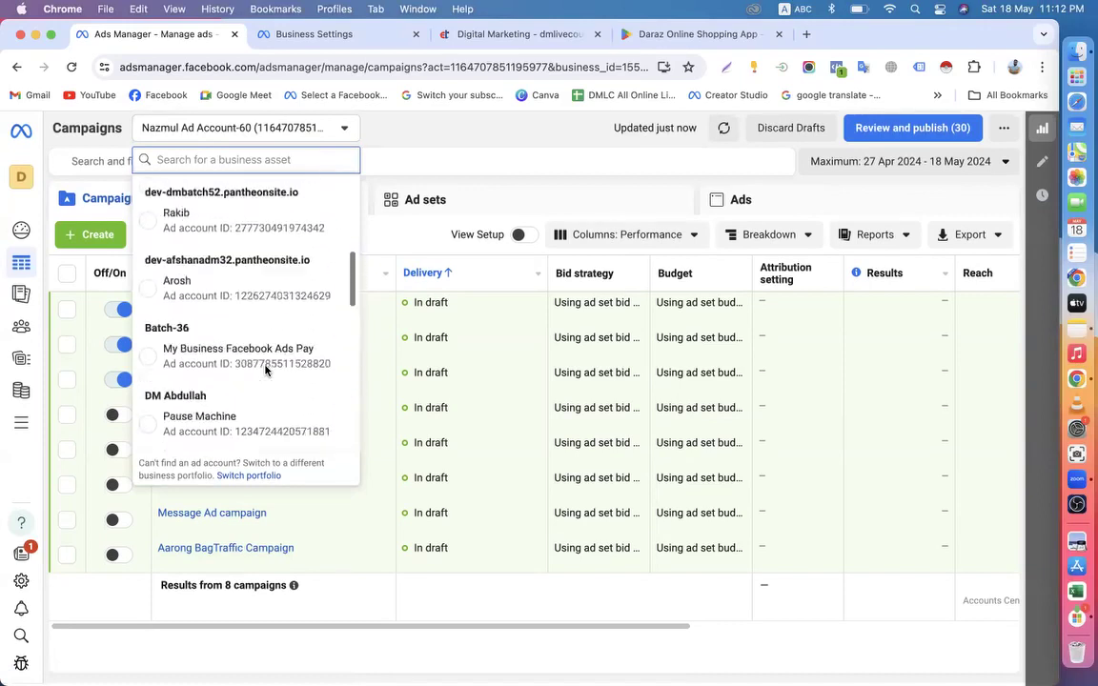
scroll(266, 371, "up", 4)
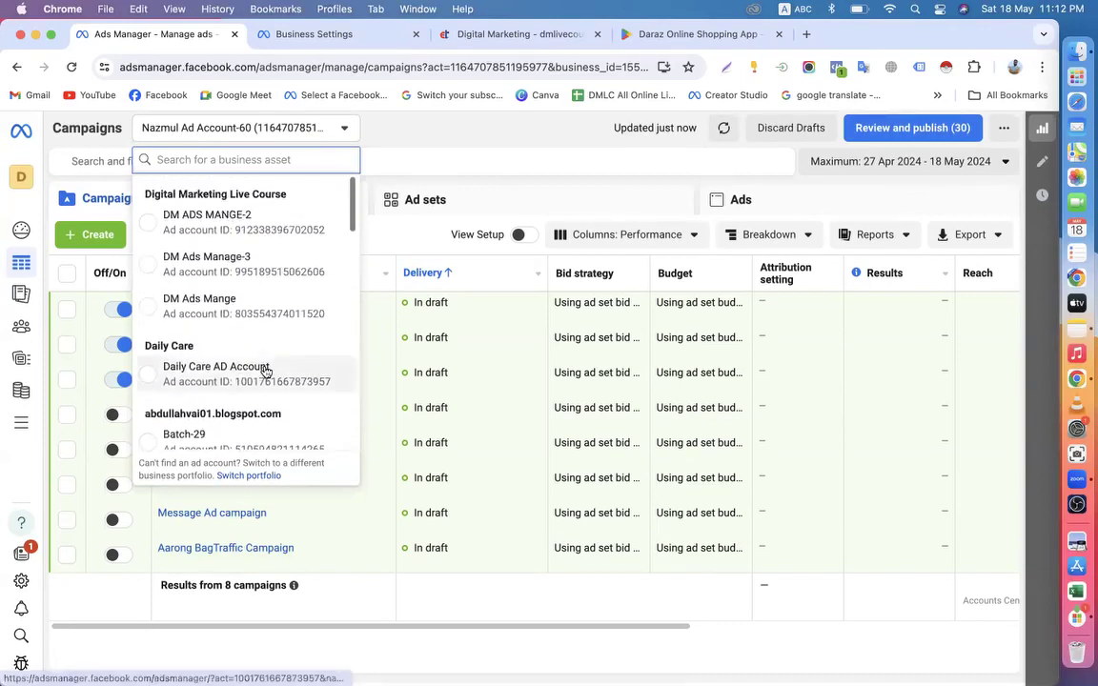
left_click(193, 307)
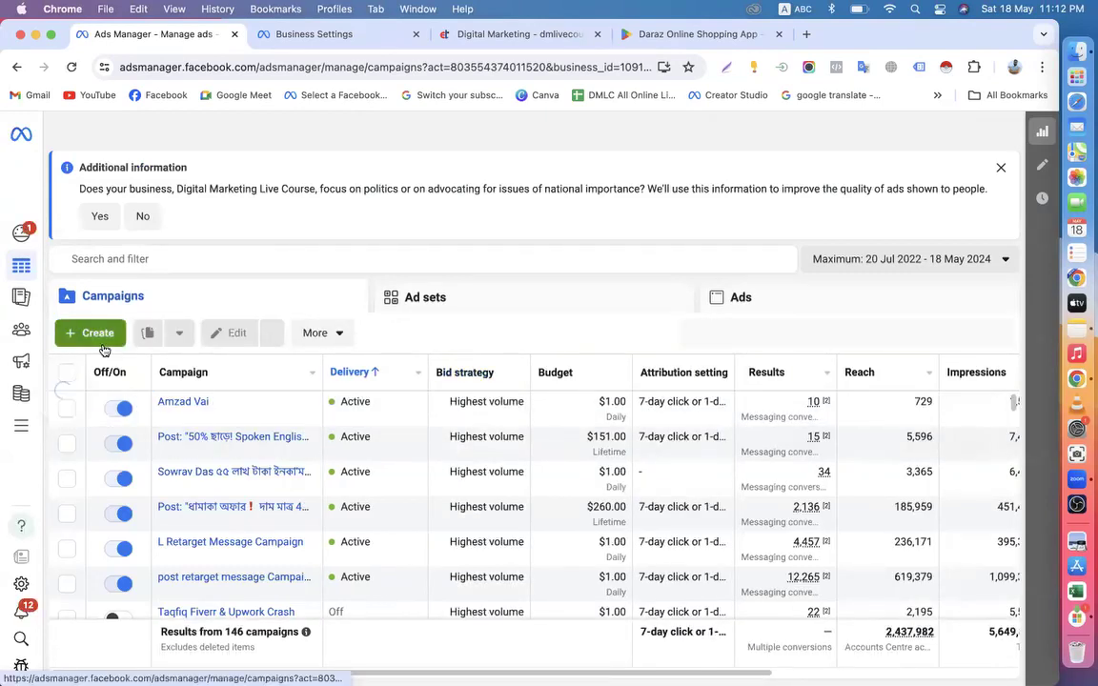
Create a new auction campaign with the Engagement objective
left_click(95, 332)
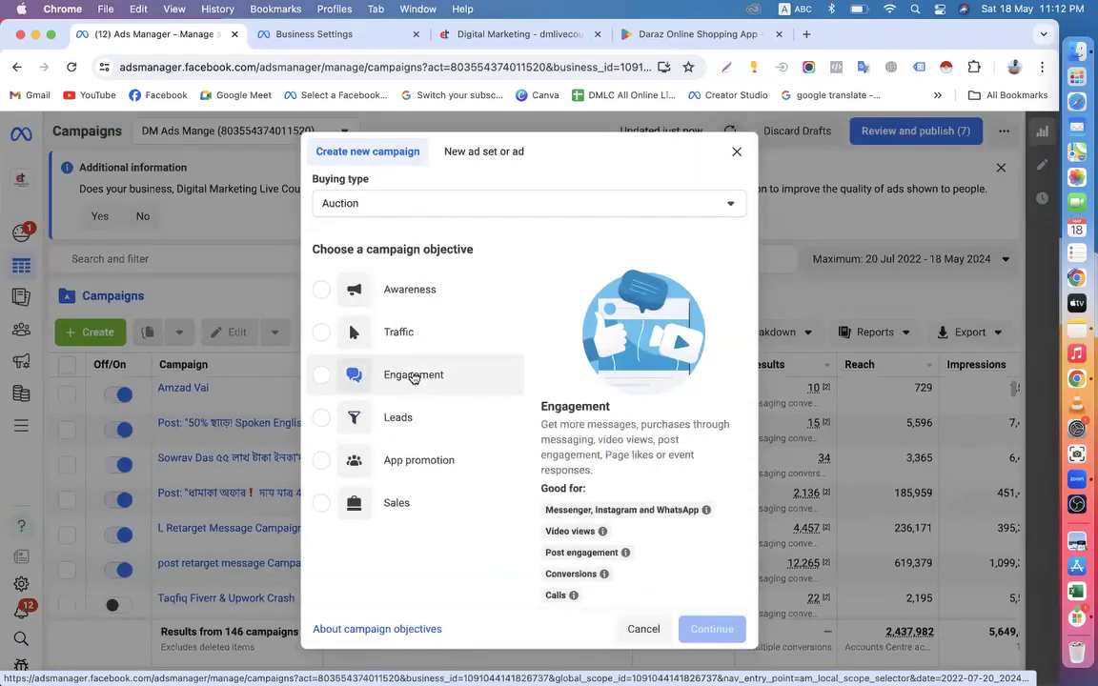
left_click(413, 377)
left_click(711, 629)
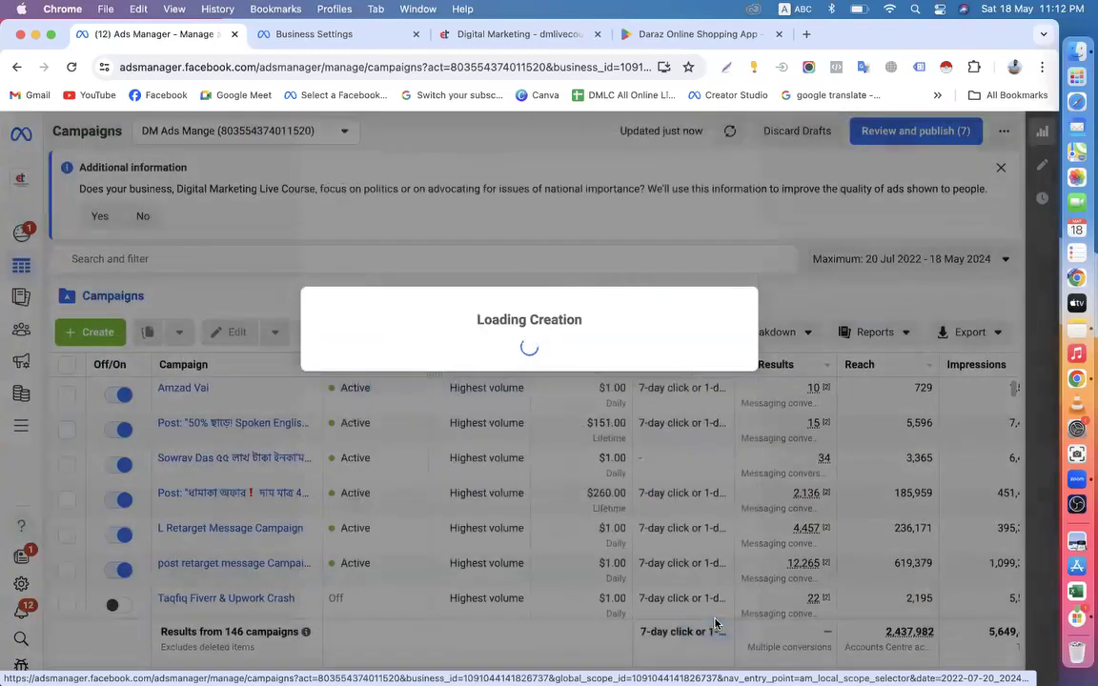
left_click(468, 465)
left_click(711, 516)
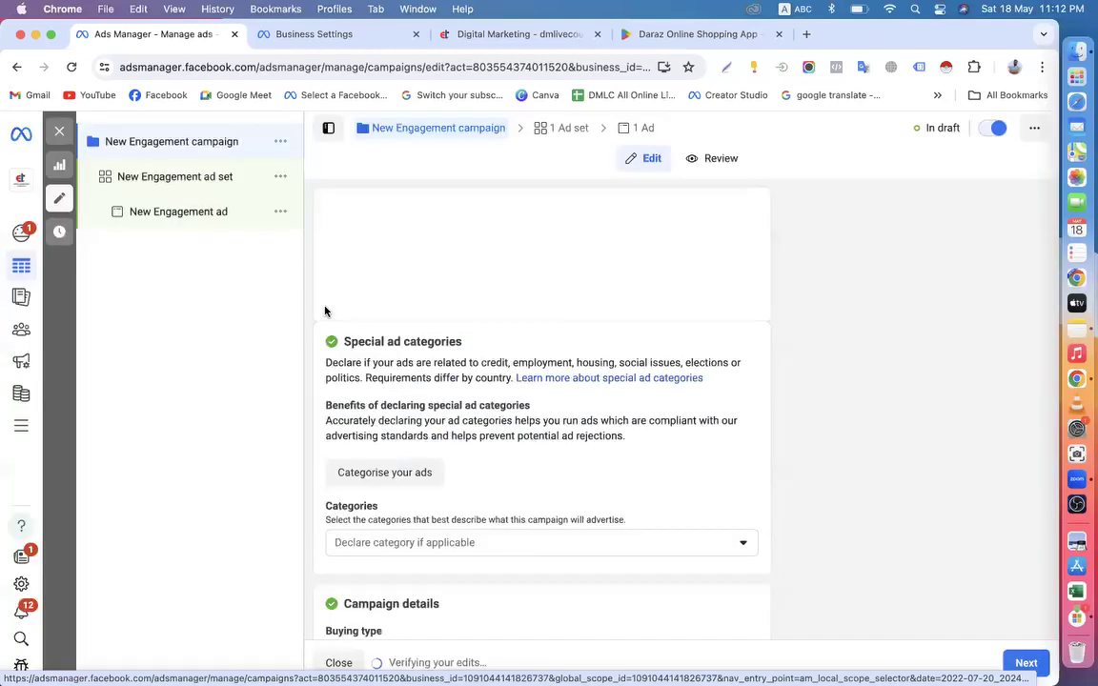
Name the new engagement campaign "Group Memeber"
left_click_drag(458, 249, 296, 240)
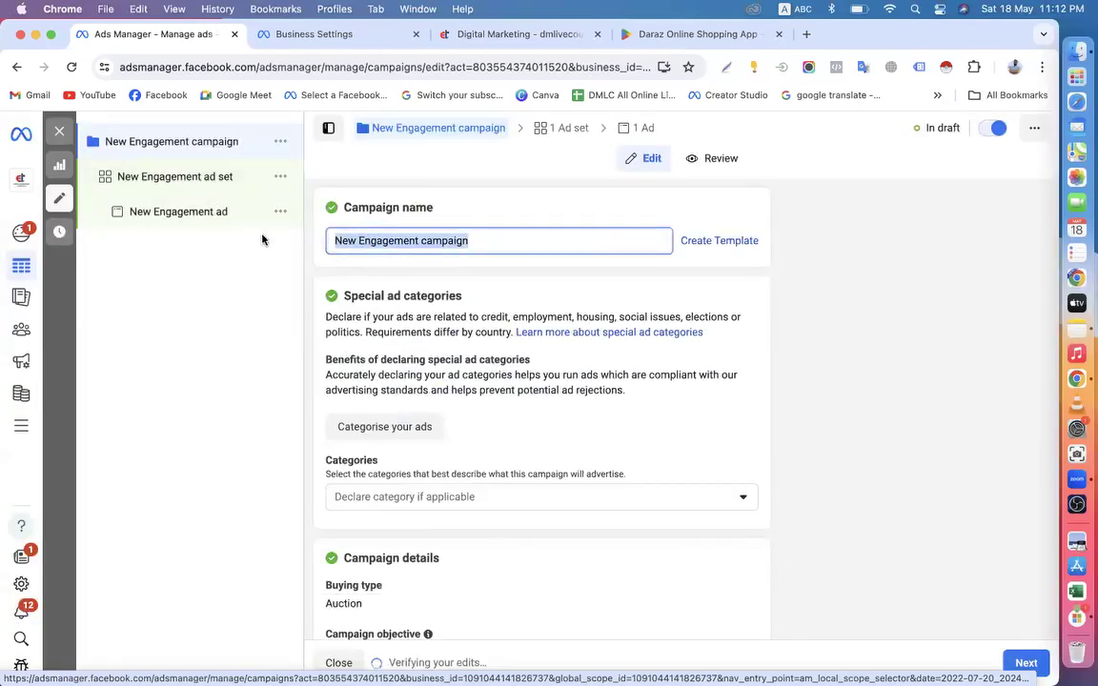
type("Gro")
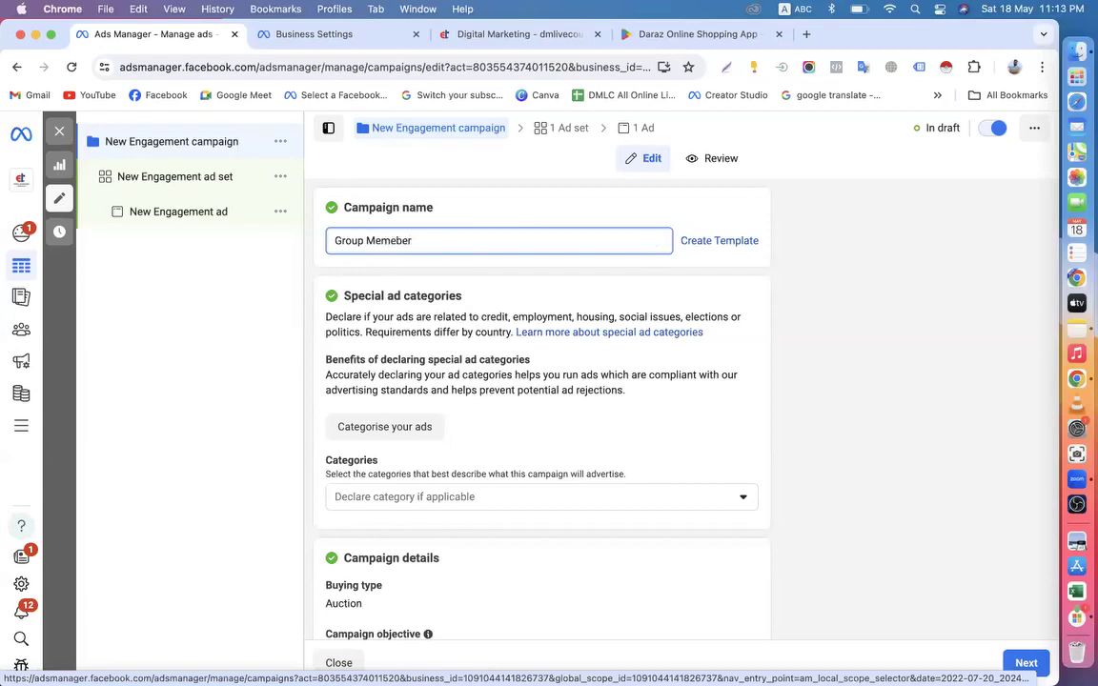
type("up Memeber")
left_click(784, 351)
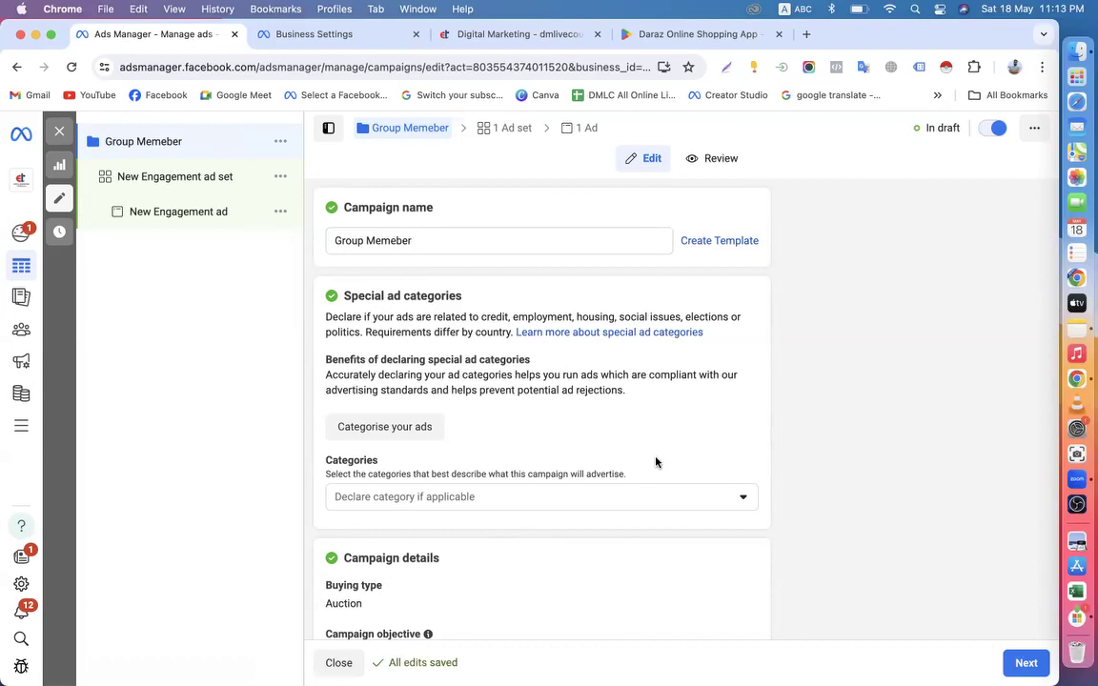
Review the Group Memeber campaign settings and the conversion location options of its engagement ad set
scroll(655, 459, "down", 3)
scroll(773, 438, "up", 3)
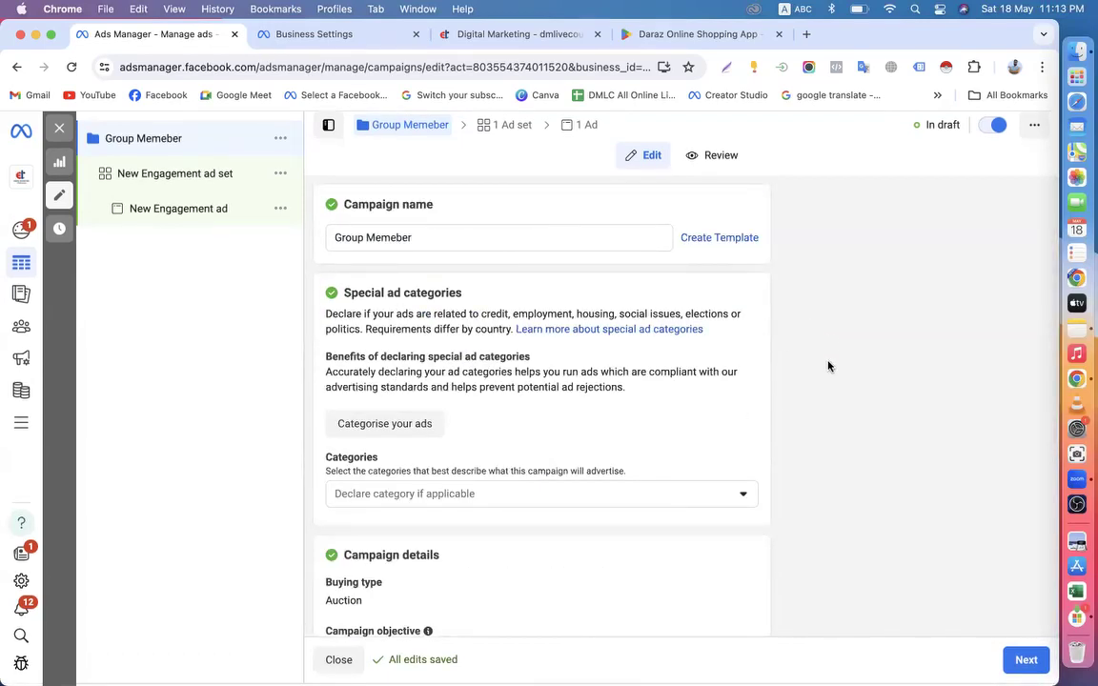
scroll(828, 368, "down", 3)
scroll(806, 436, "up", 2)
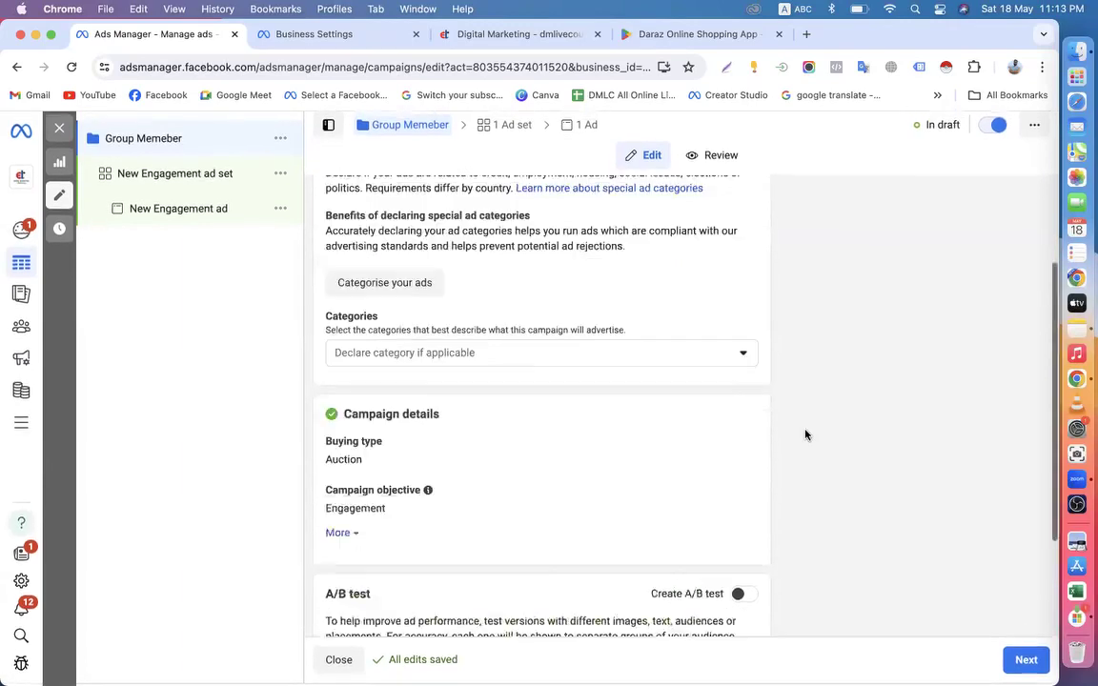
scroll(805, 436, "up", 2)
scroll(509, 515, "down", 3)
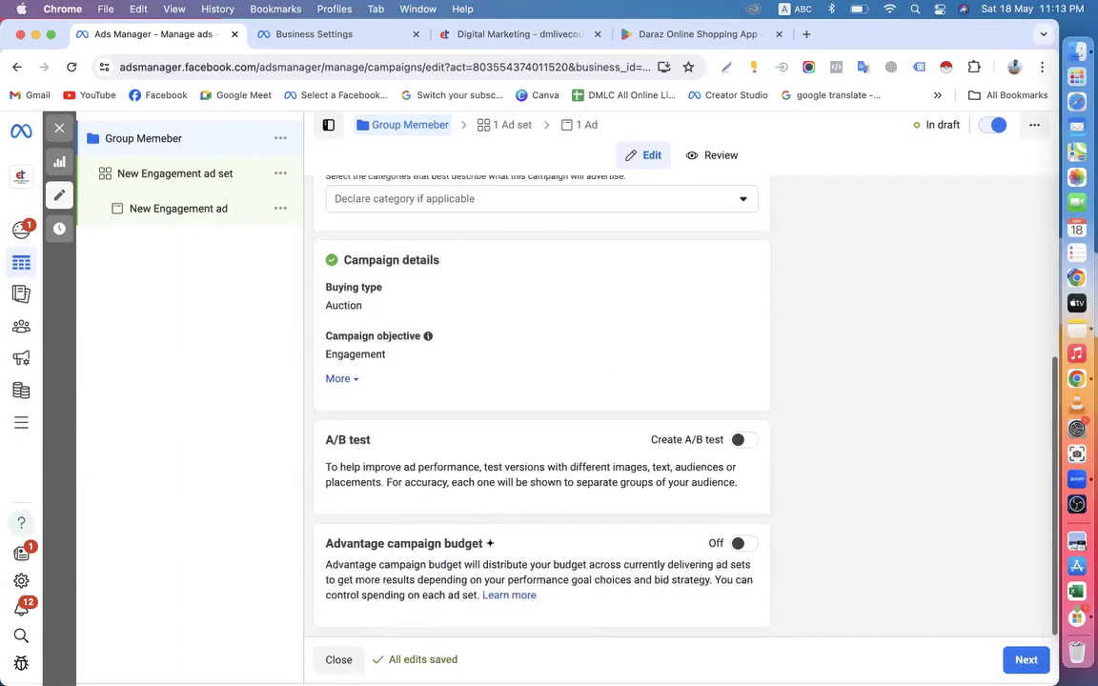
left_click(1026, 659)
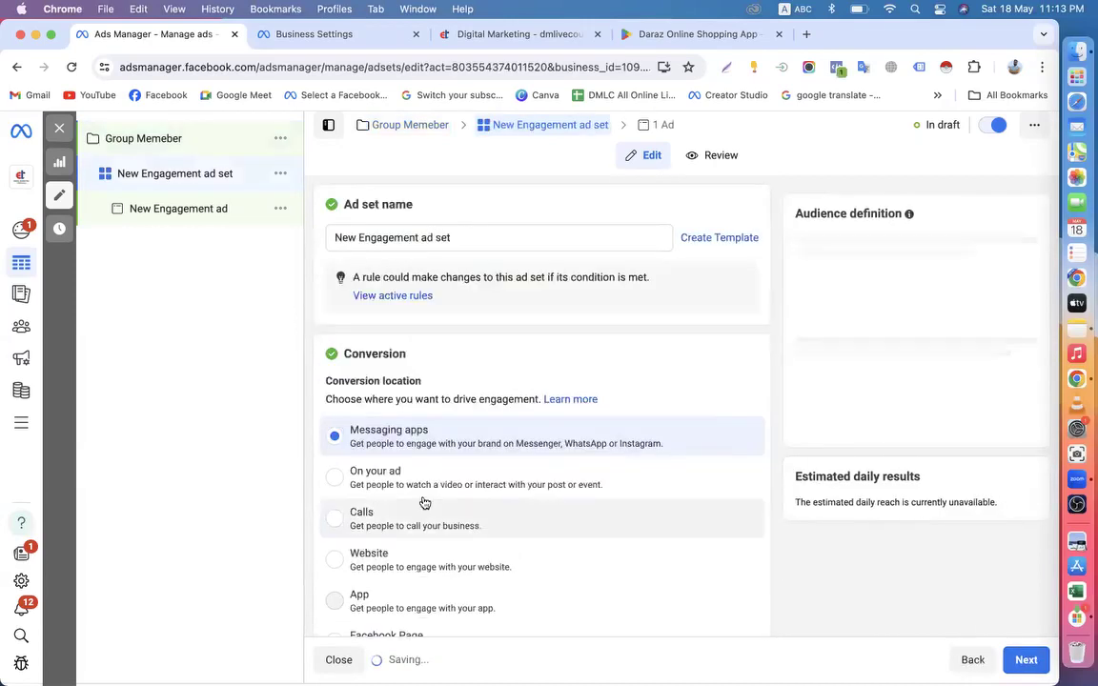
scroll(440, 509, "down", 3)
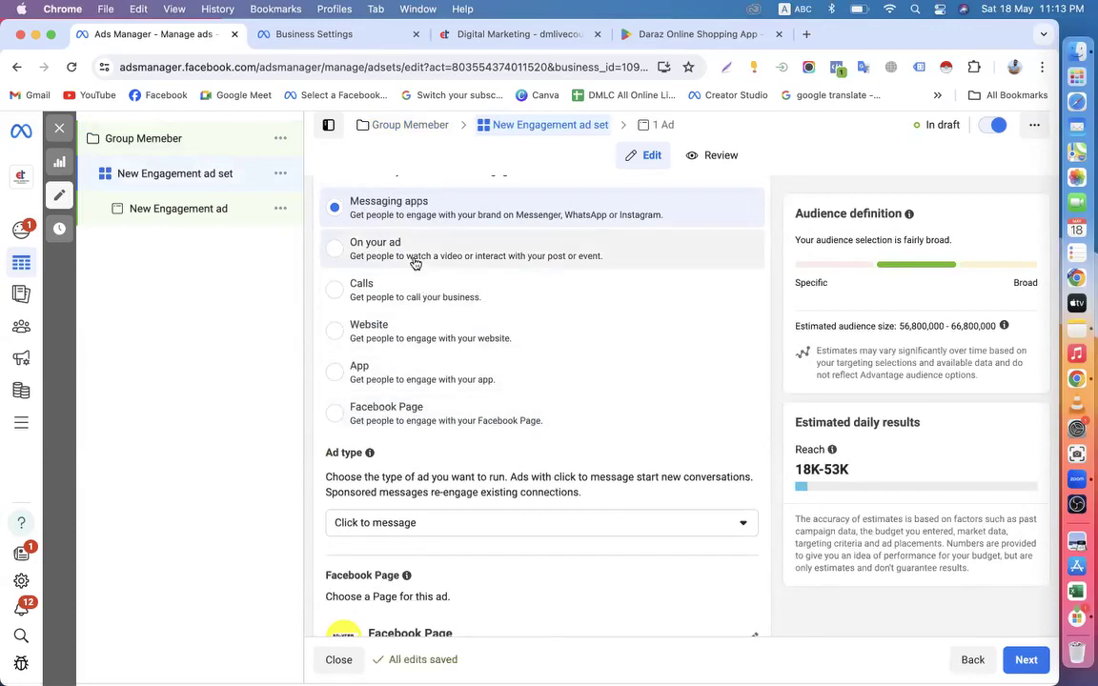
scroll(437, 318, "up", 2)
scroll(434, 329, "down", 2)
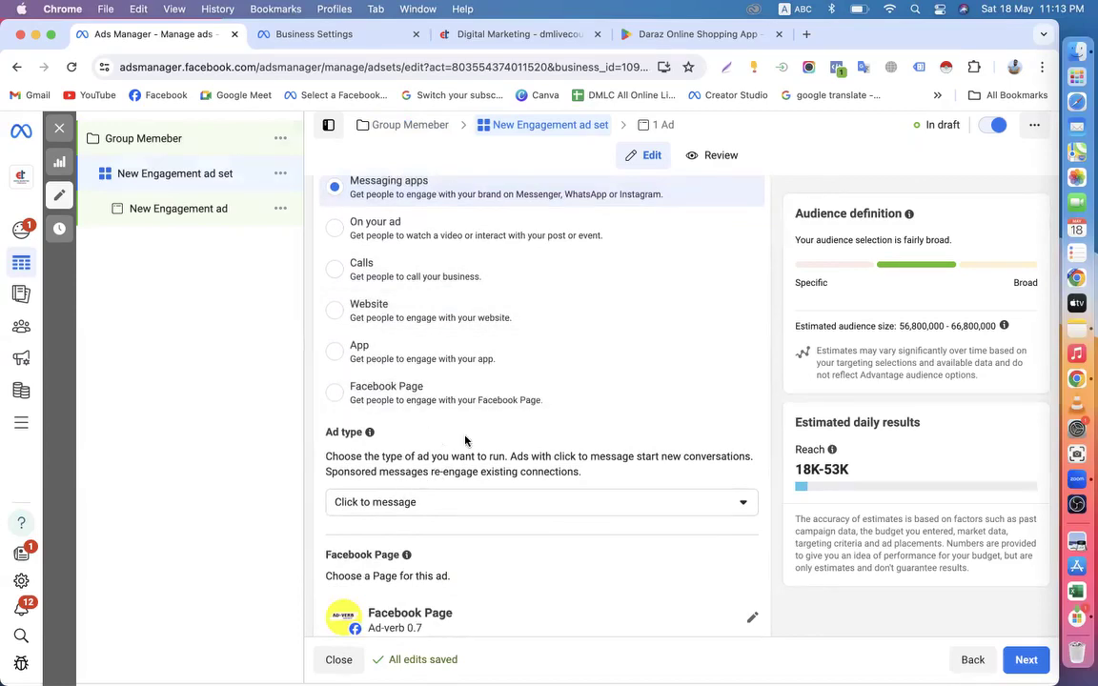
scroll(448, 429, "up", 1)
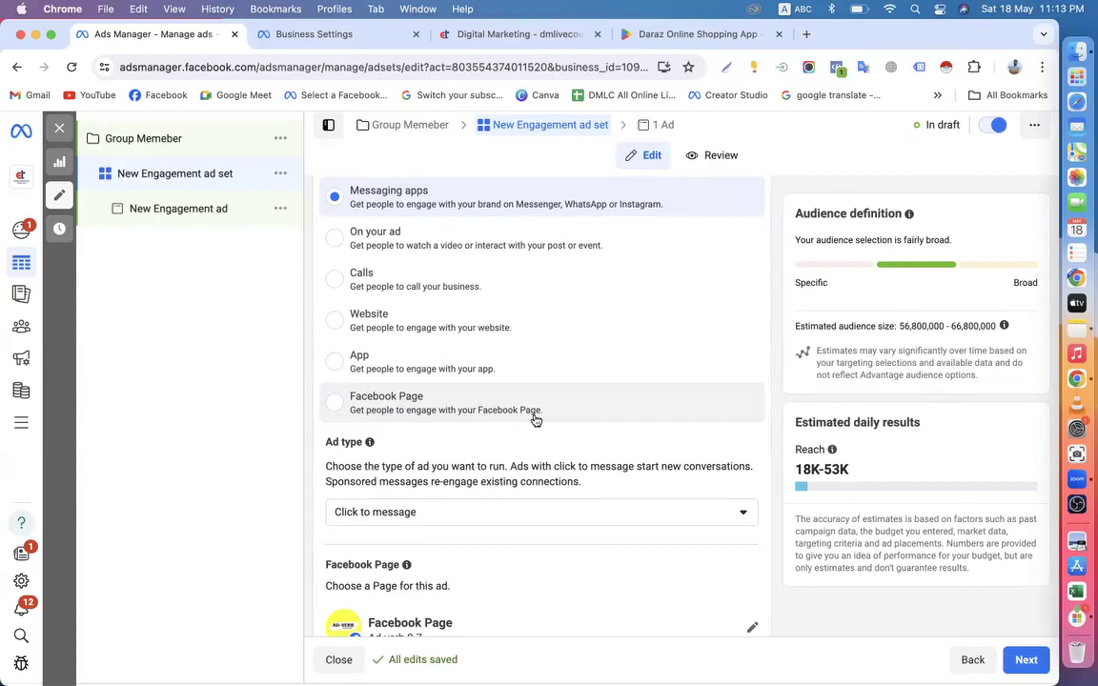
scroll(534, 419, "up", 2)
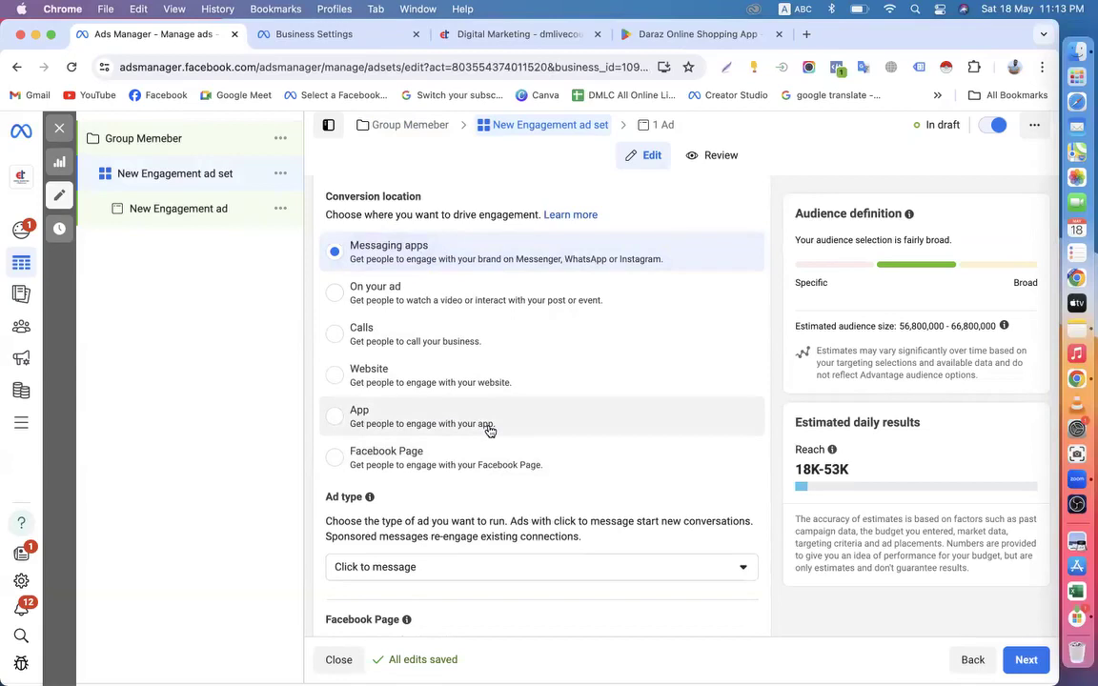
Delete the draft Group Memeber campaign
left_click(137, 143)
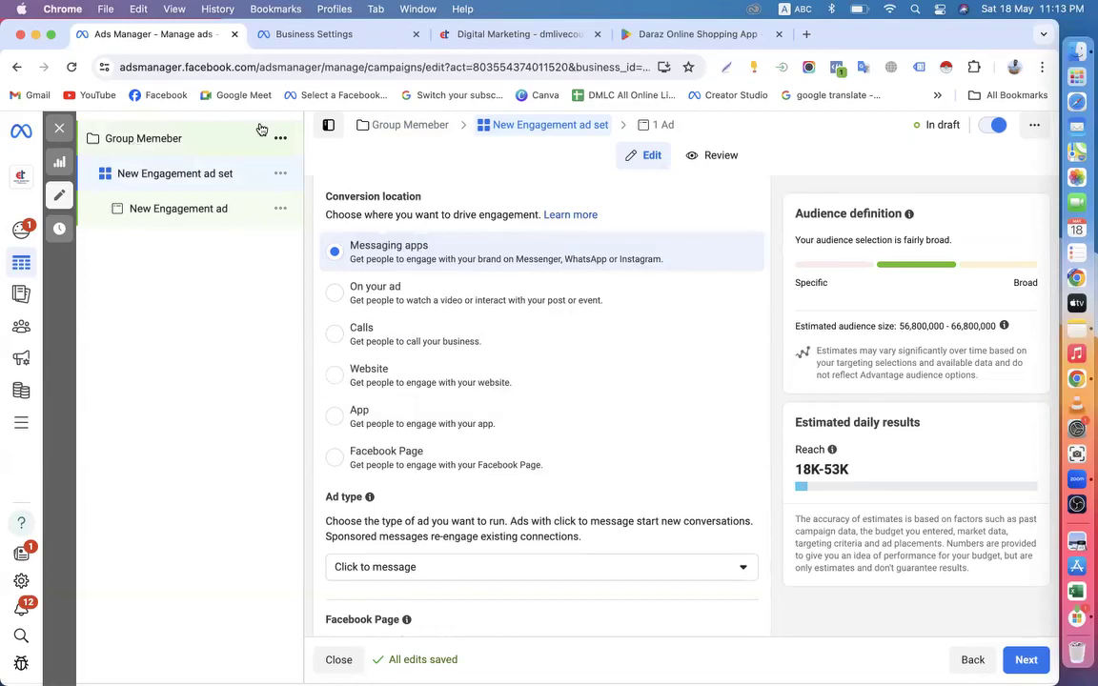
left_click(280, 138)
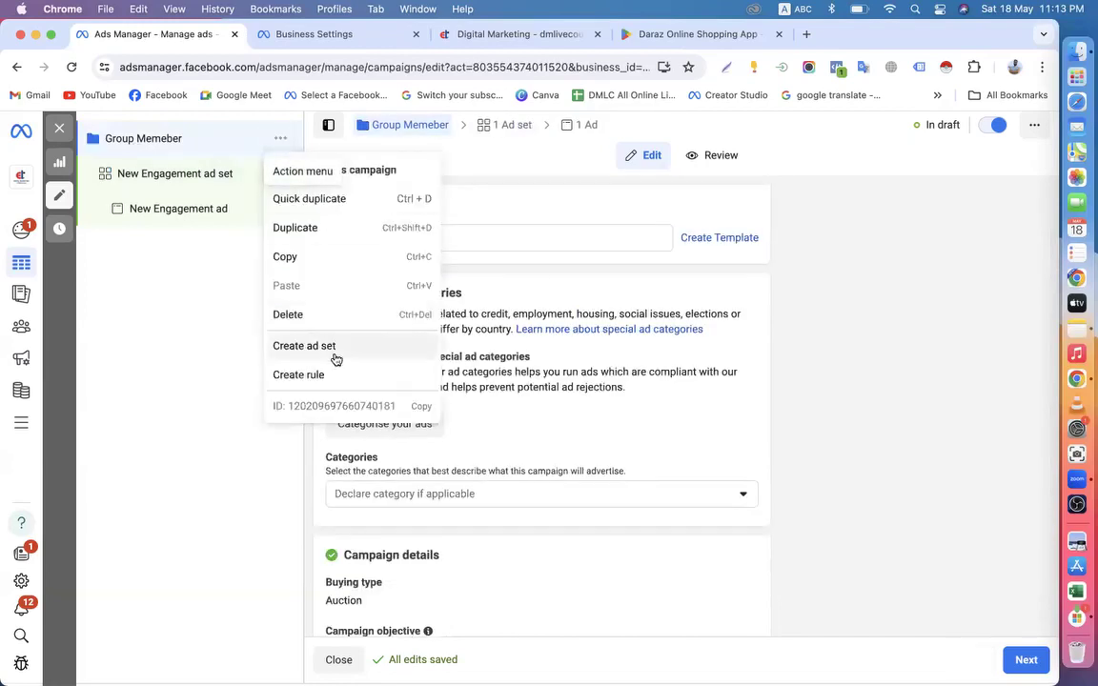
left_click(287, 315)
left_click(659, 351)
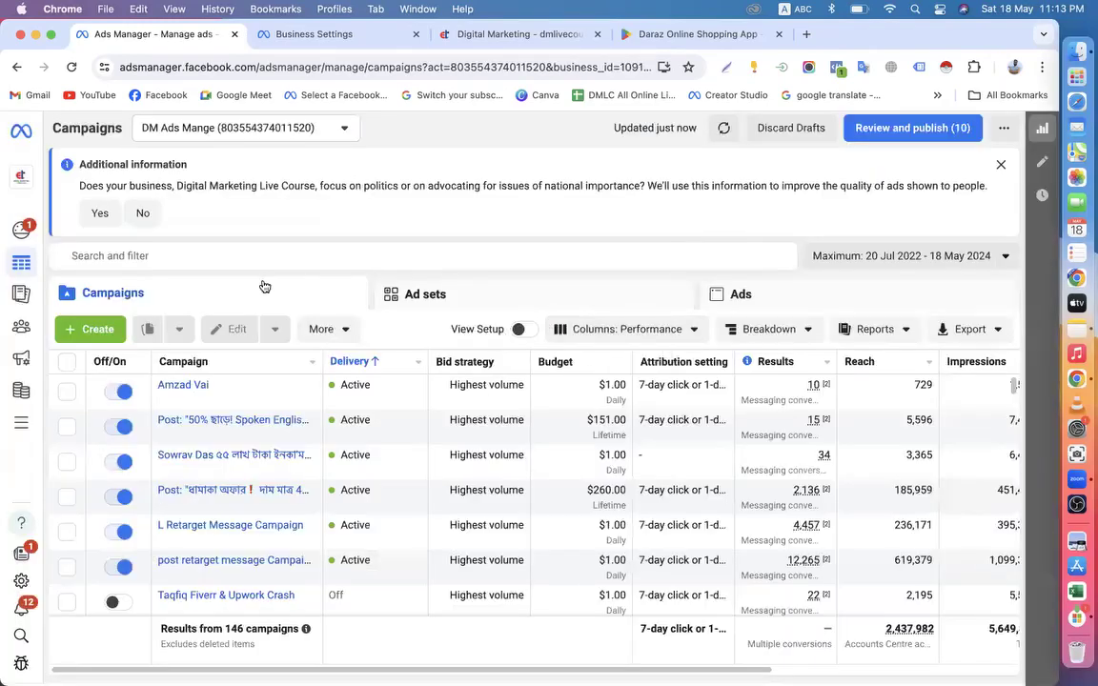
Search the ad accounts for "pet", clear the search, and switch to the ad account under Workshop Manuals from the full list
left_click(264, 136)
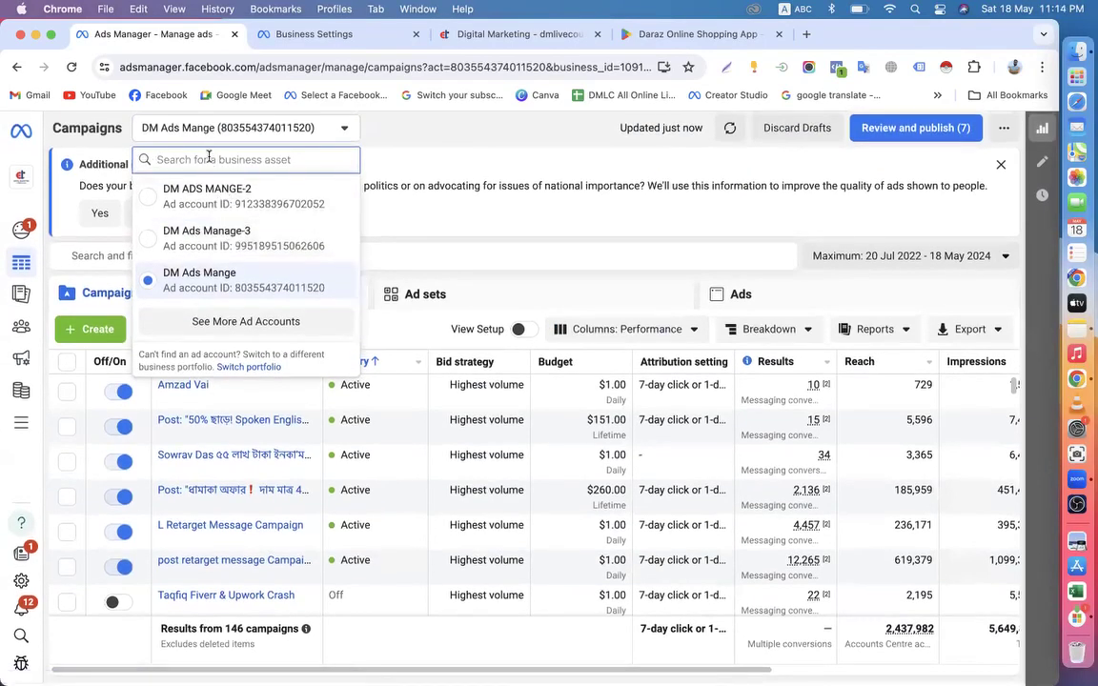
type("pet")
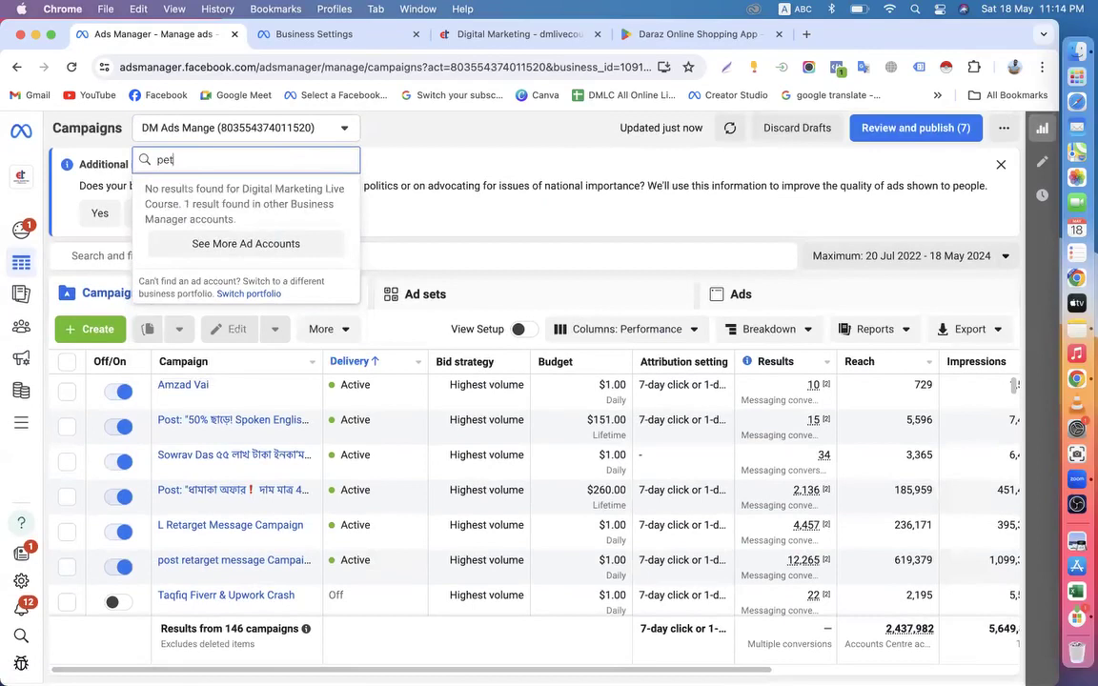
key("BackSpace")
key("BackSpace")
key("BackSpace")
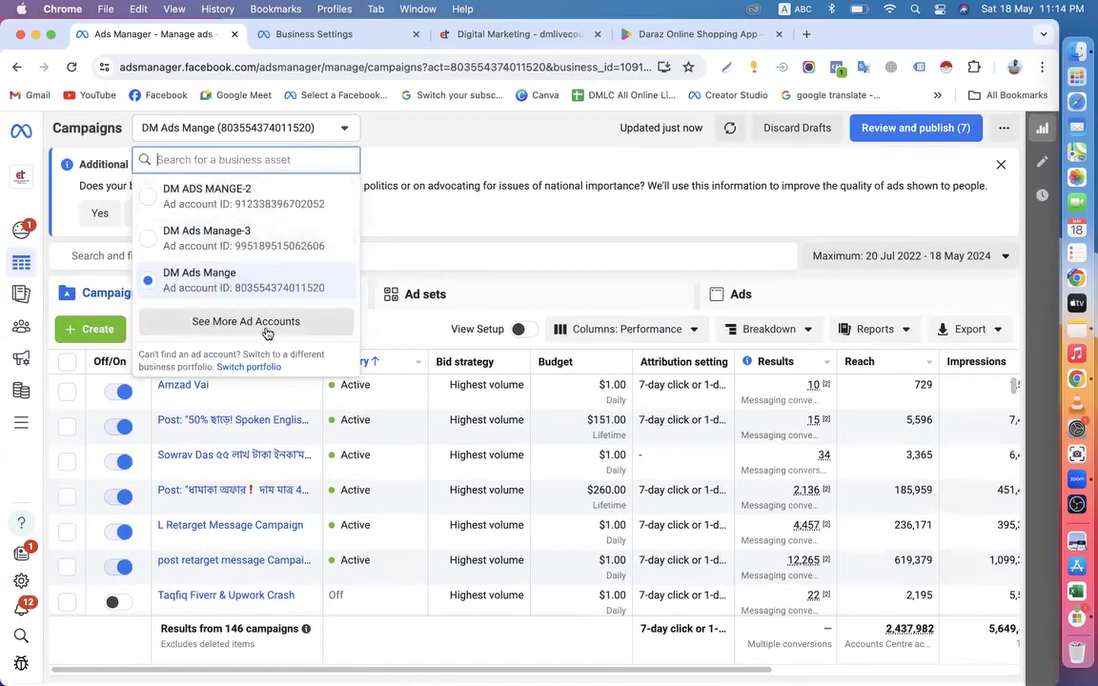
left_click(267, 330)
scroll(265, 331, "down", 10)
scroll(266, 332, "up", 10)
scroll(257, 334, "up", 4)
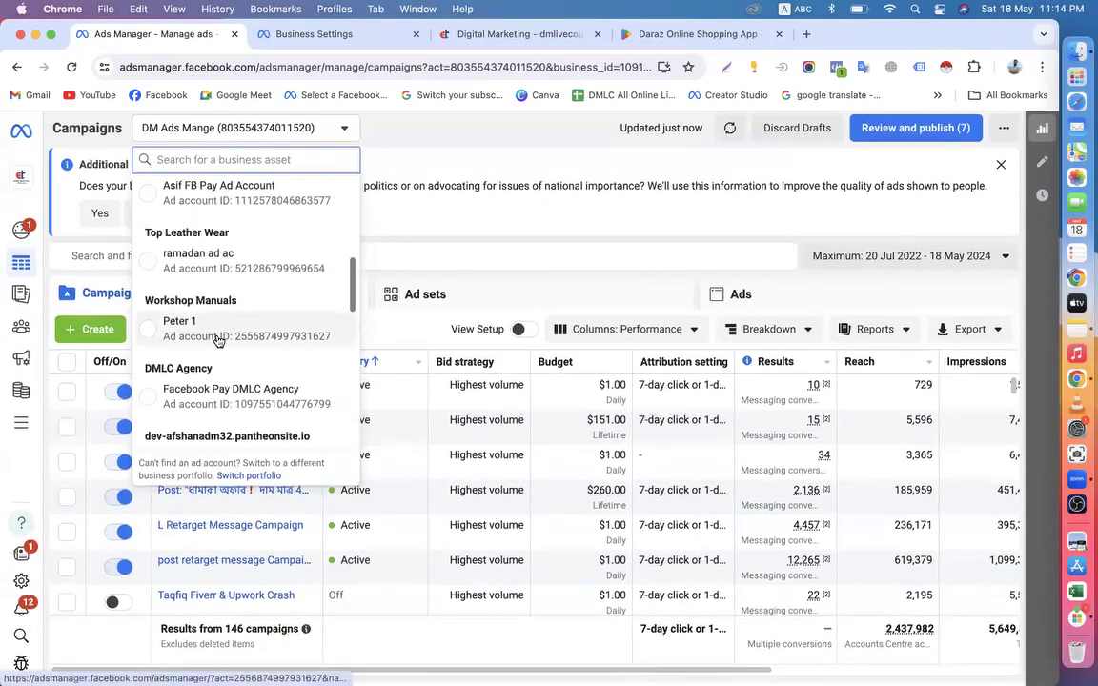
left_click(219, 334)
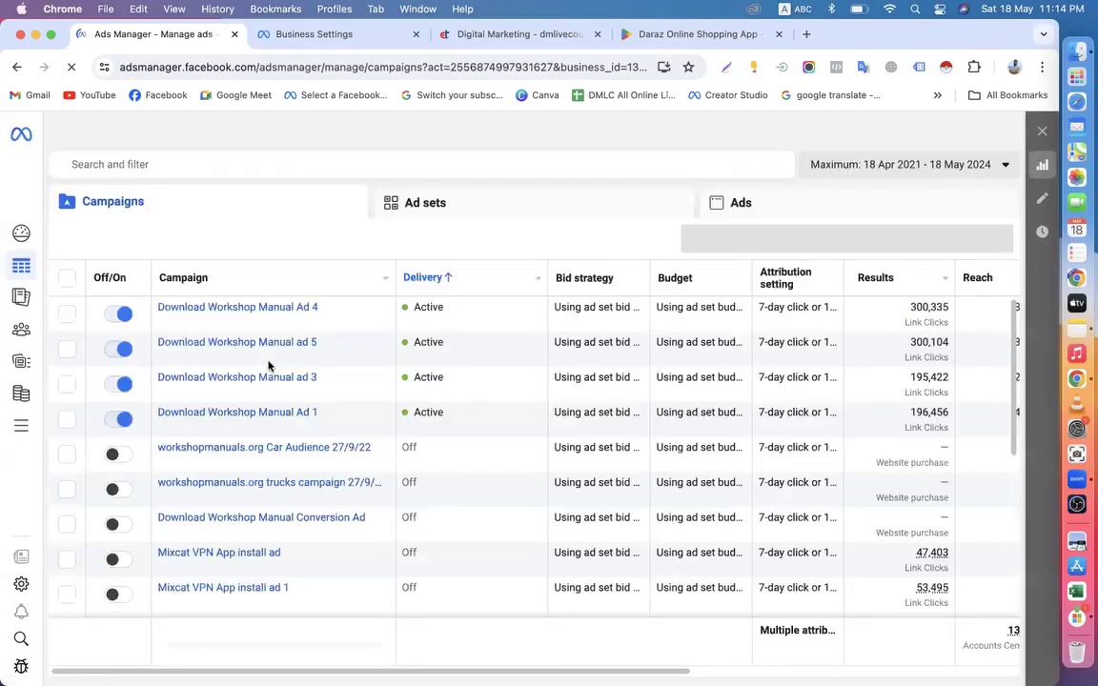
Create a new auction campaign with the Engagement objective, using the manual engagement campaign setup
left_click(95, 237)
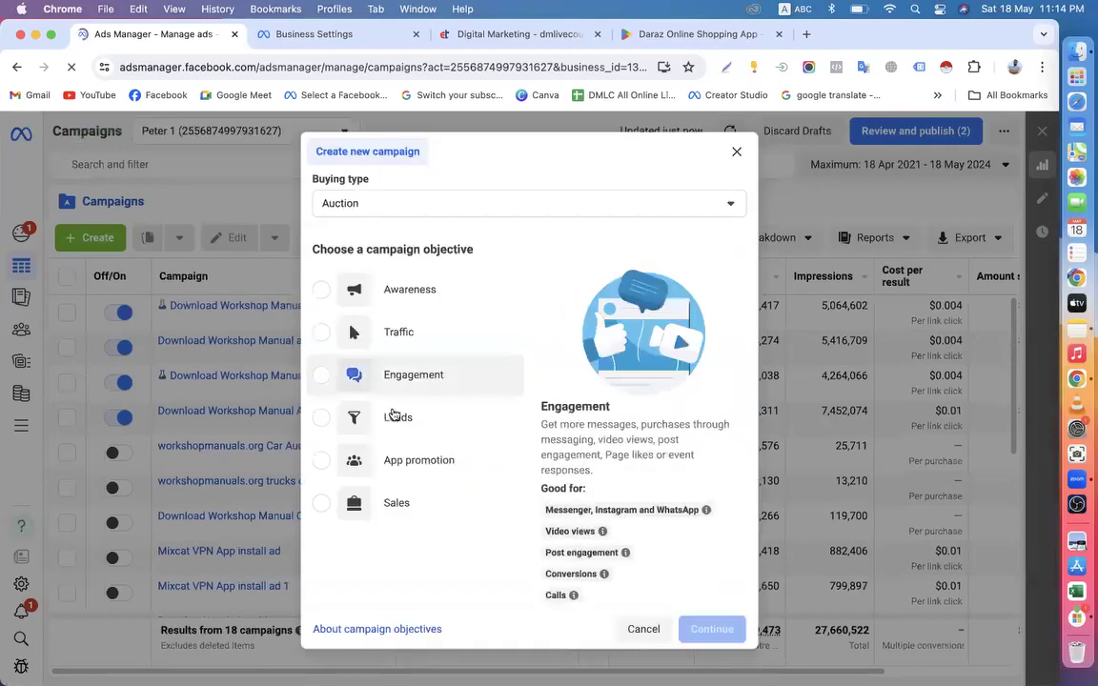
left_click(408, 377)
left_click(721, 631)
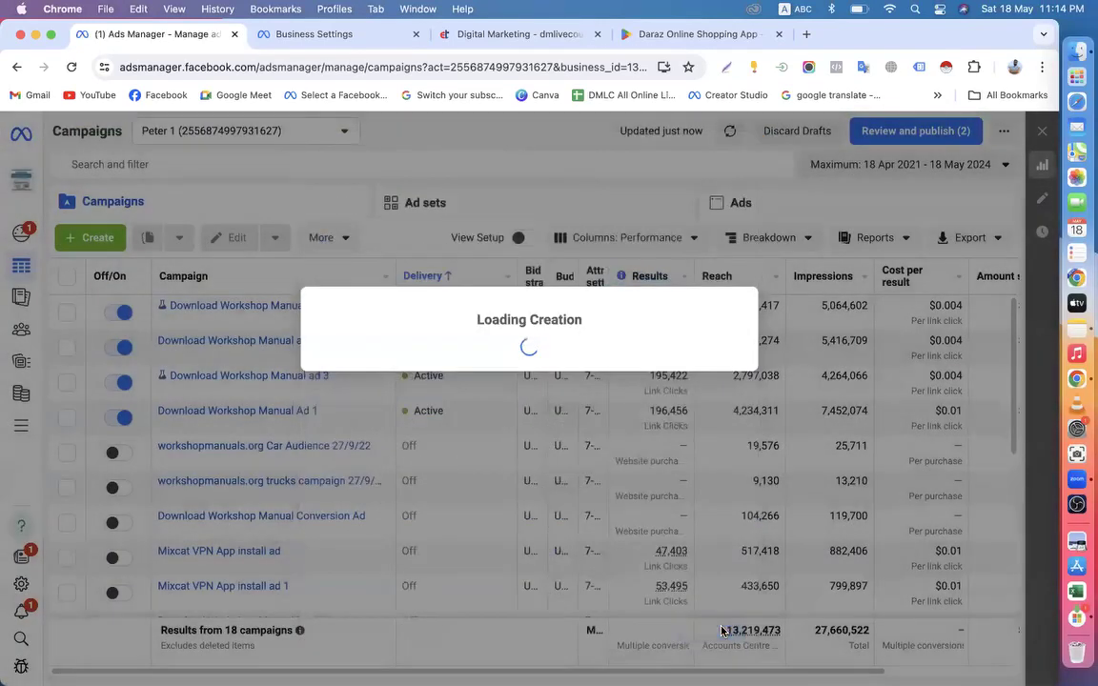
left_click(437, 500)
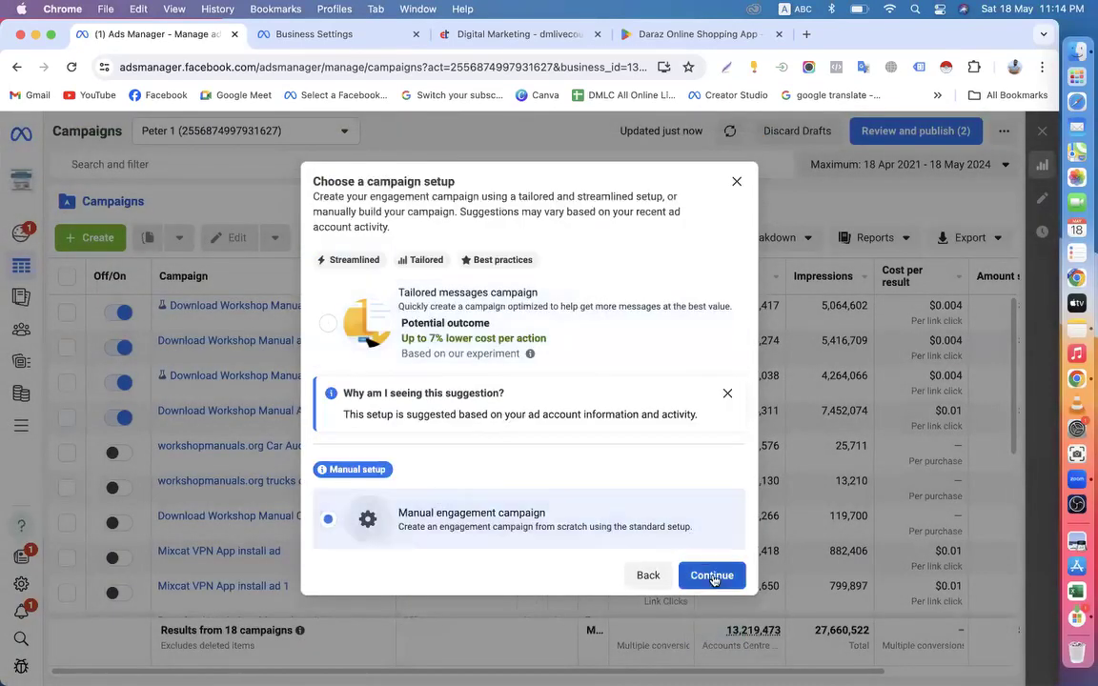
left_click(712, 575)
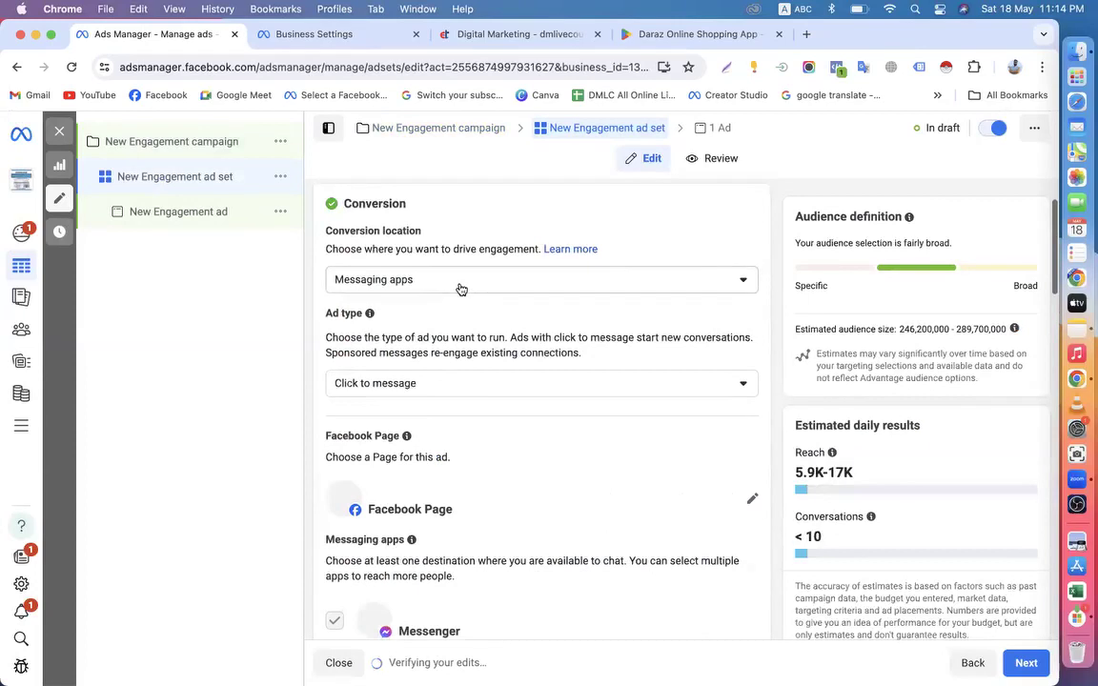
Examine the conversion location options available for the new engagement ad set
left_click(459, 287)
scroll(476, 448, "down", 4)
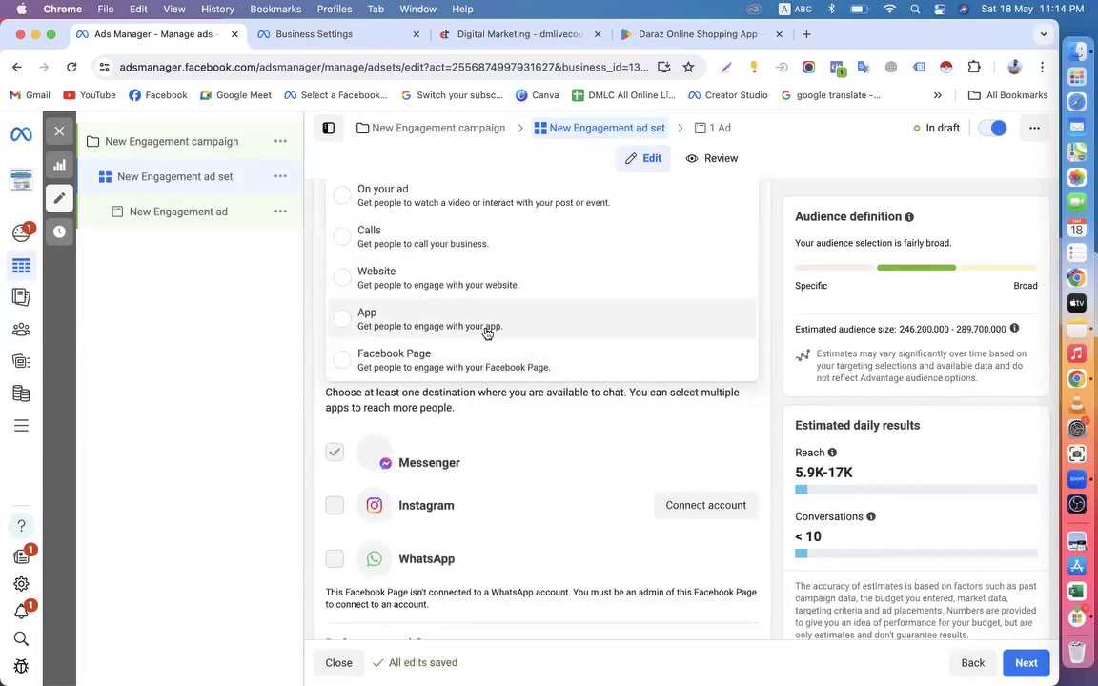
scroll(486, 331, "up", 3)
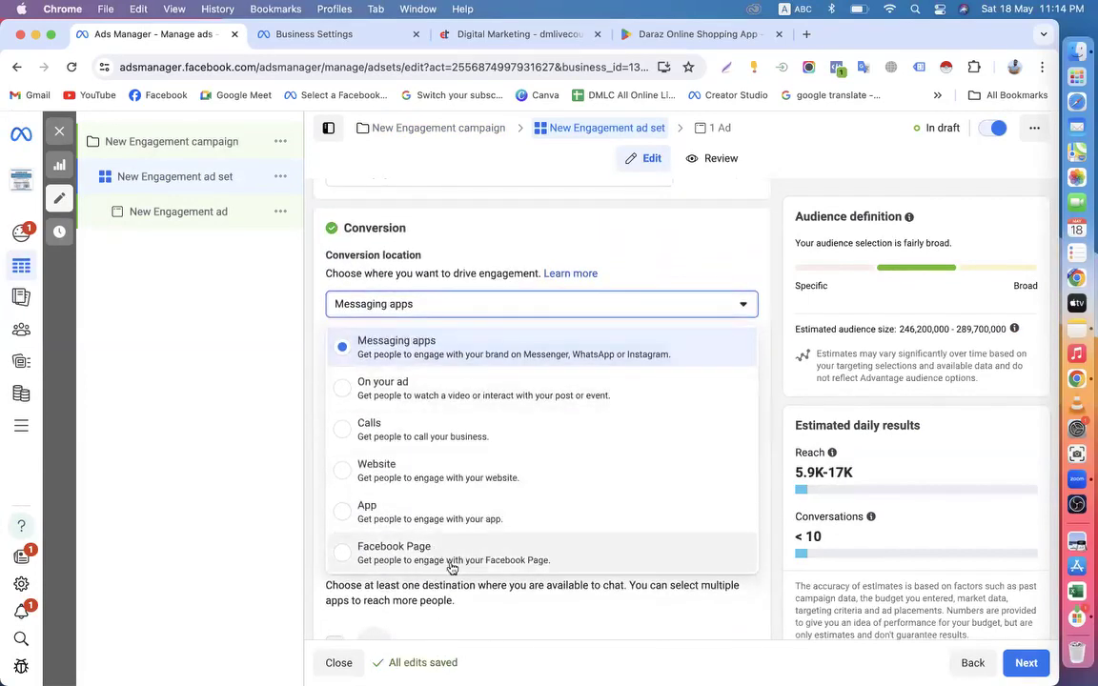
Delete the newly created draft engagement campaign
left_click(141, 147)
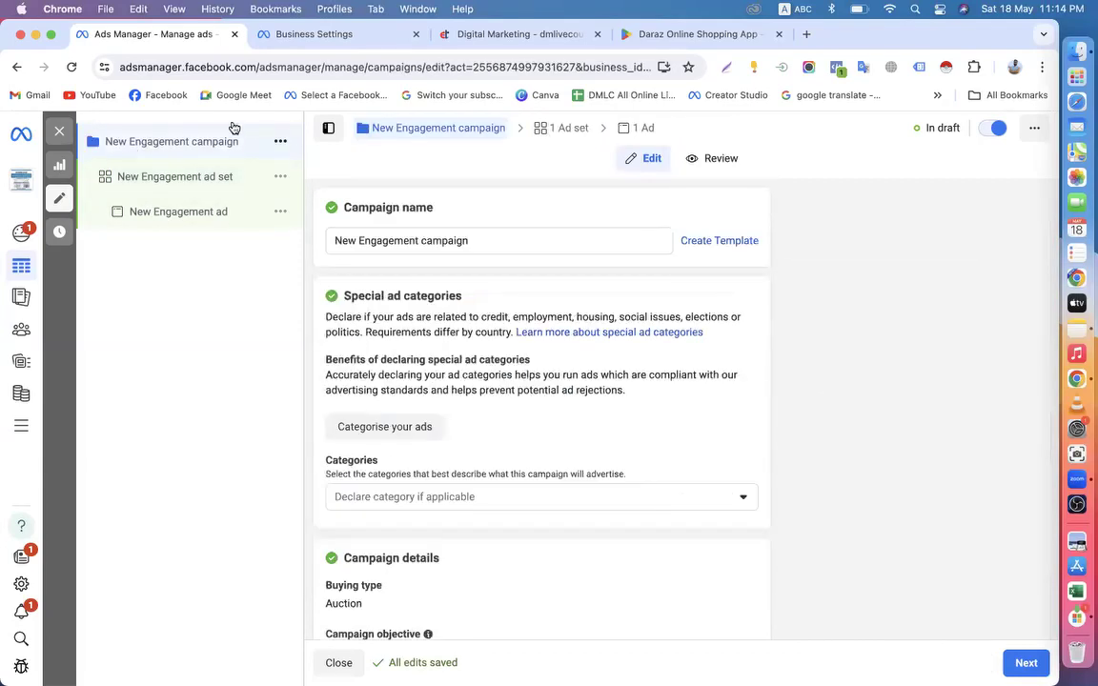
left_click(281, 141)
left_click(324, 316)
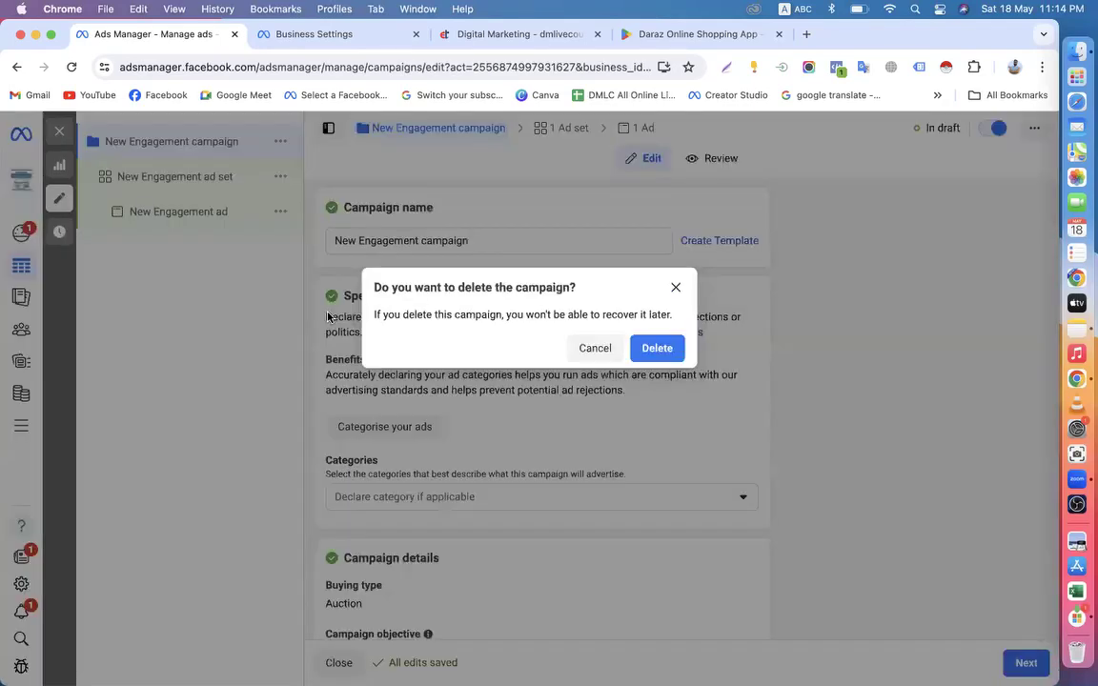
left_click(656, 349)
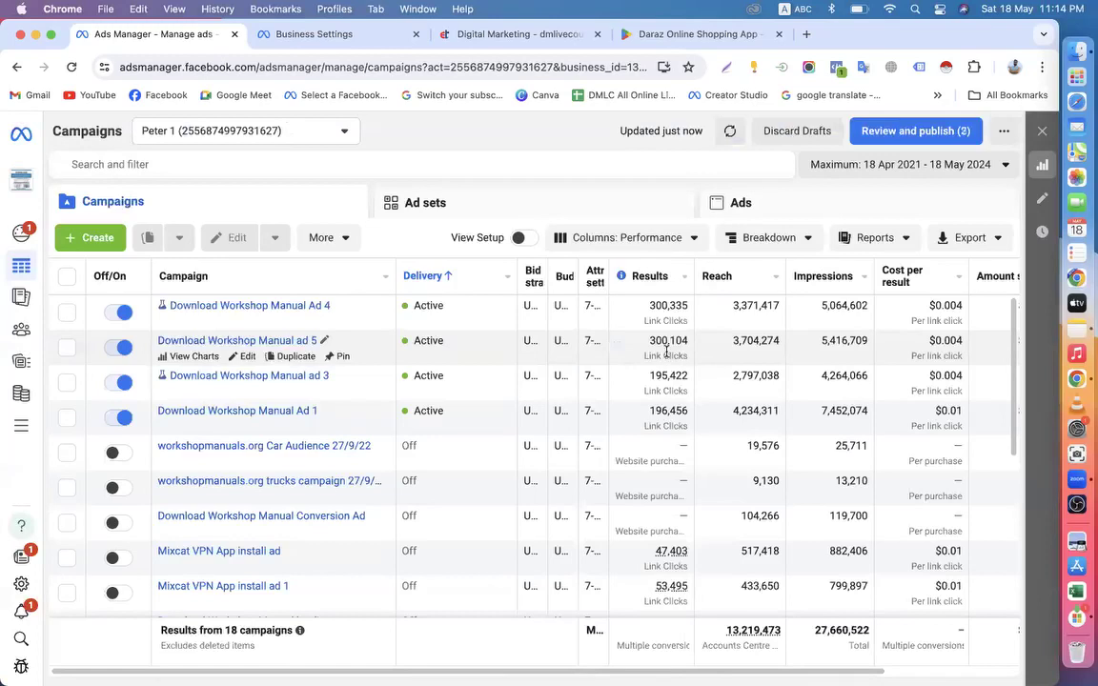
left_click(444, 275)
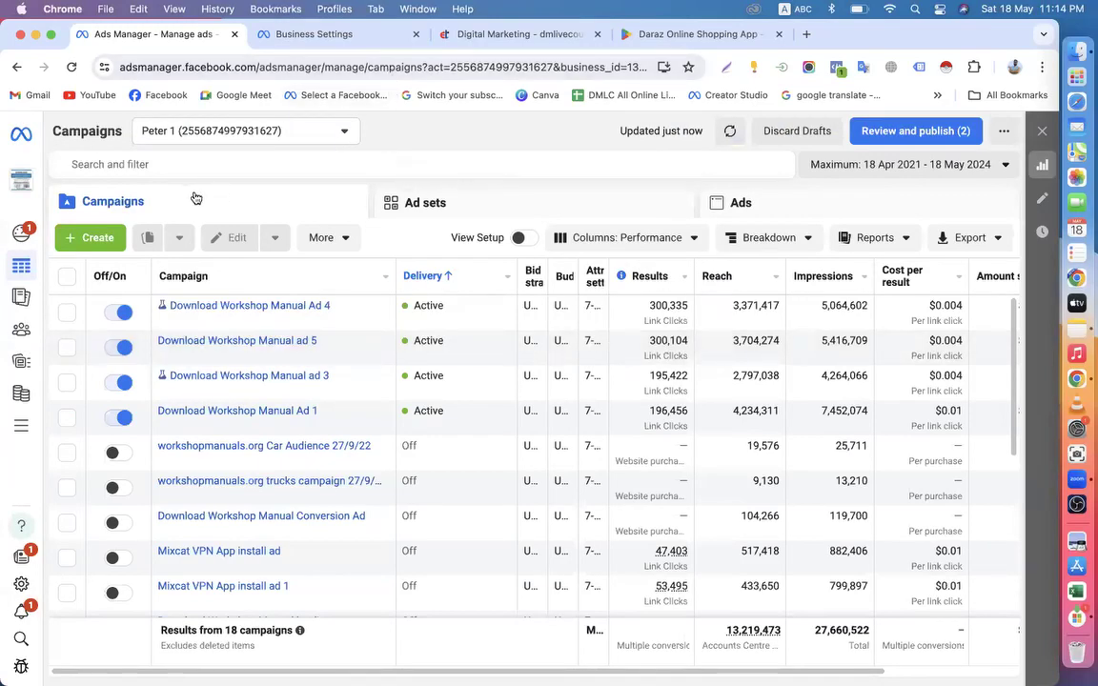
Create another auction campaign with the Engagement objective and the manual engagement campaign setup
left_click(95, 237)
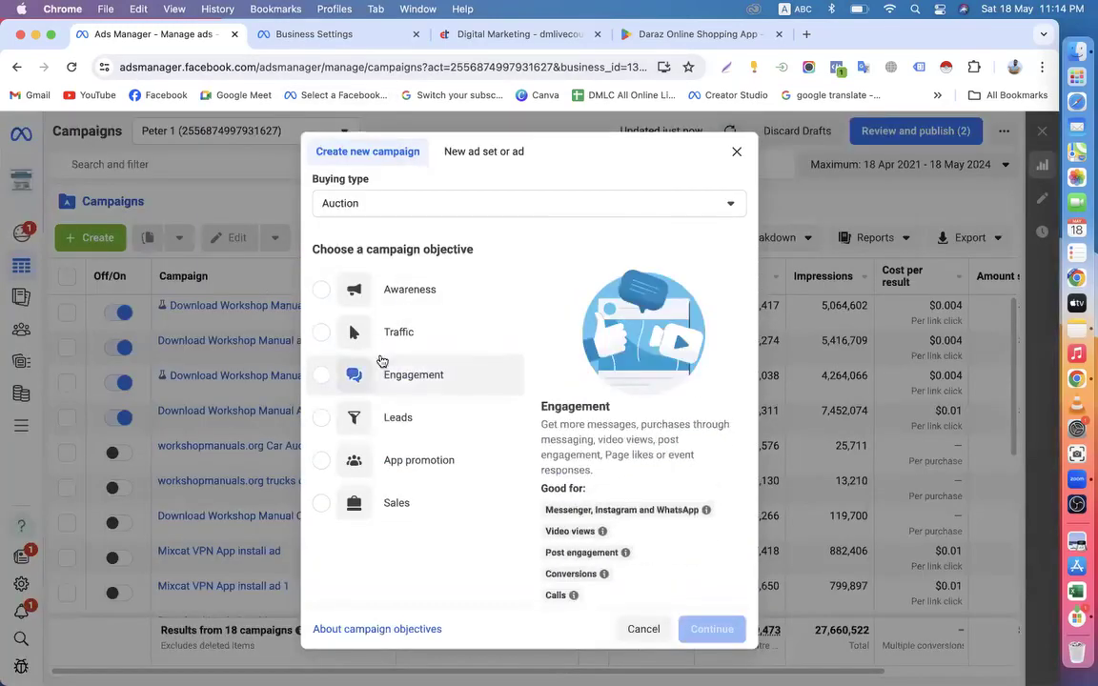
left_click(443, 381)
left_click(713, 630)
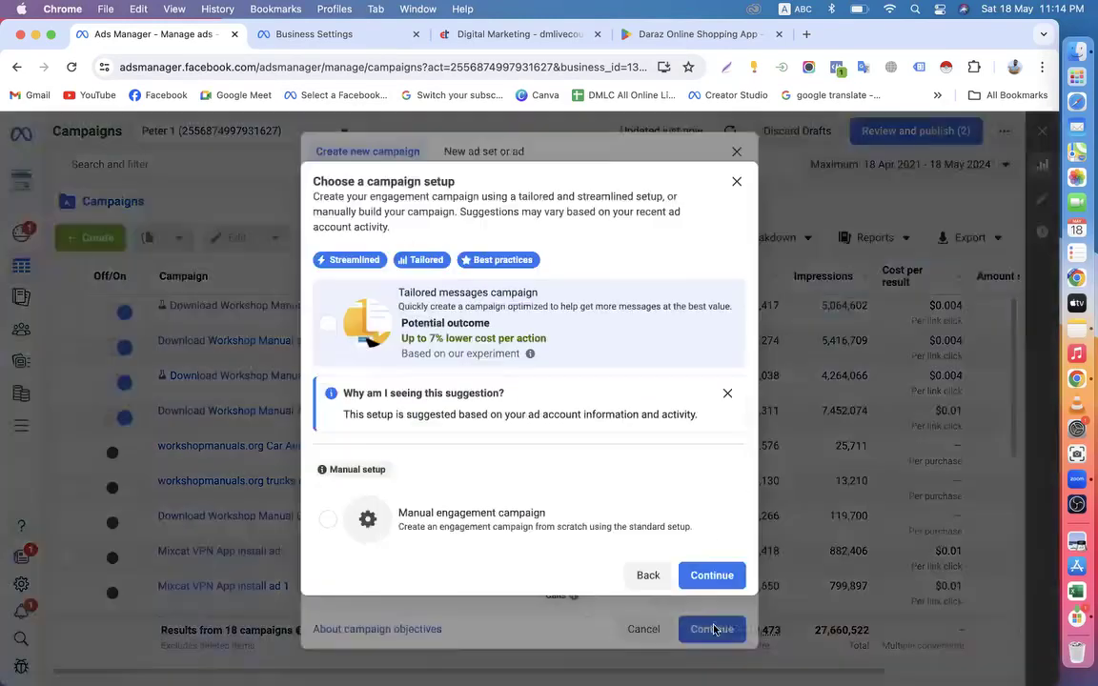
left_click(461, 533)
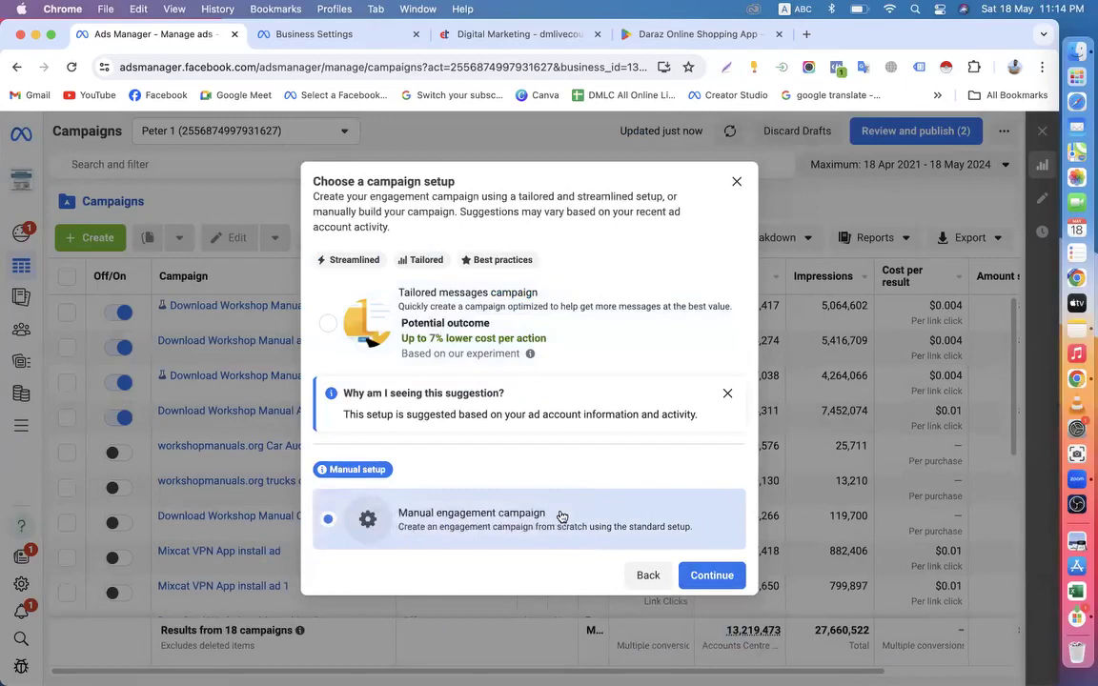
left_click(716, 574)
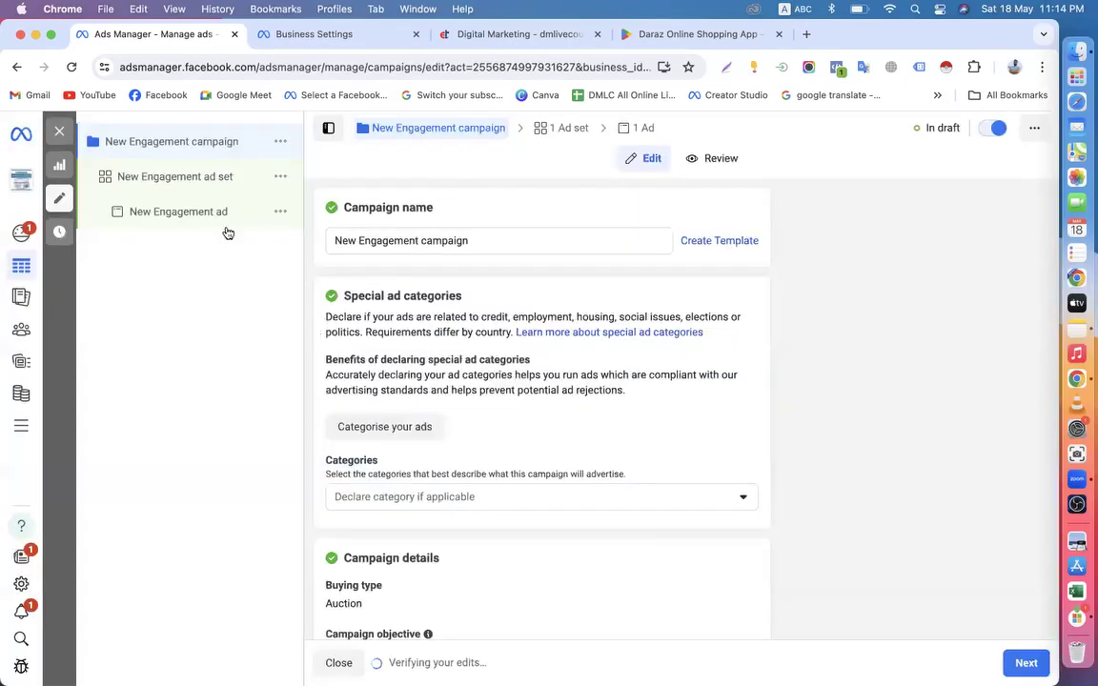
Set the conversion location of the new engagement ad set to On your ad
left_click(191, 178)
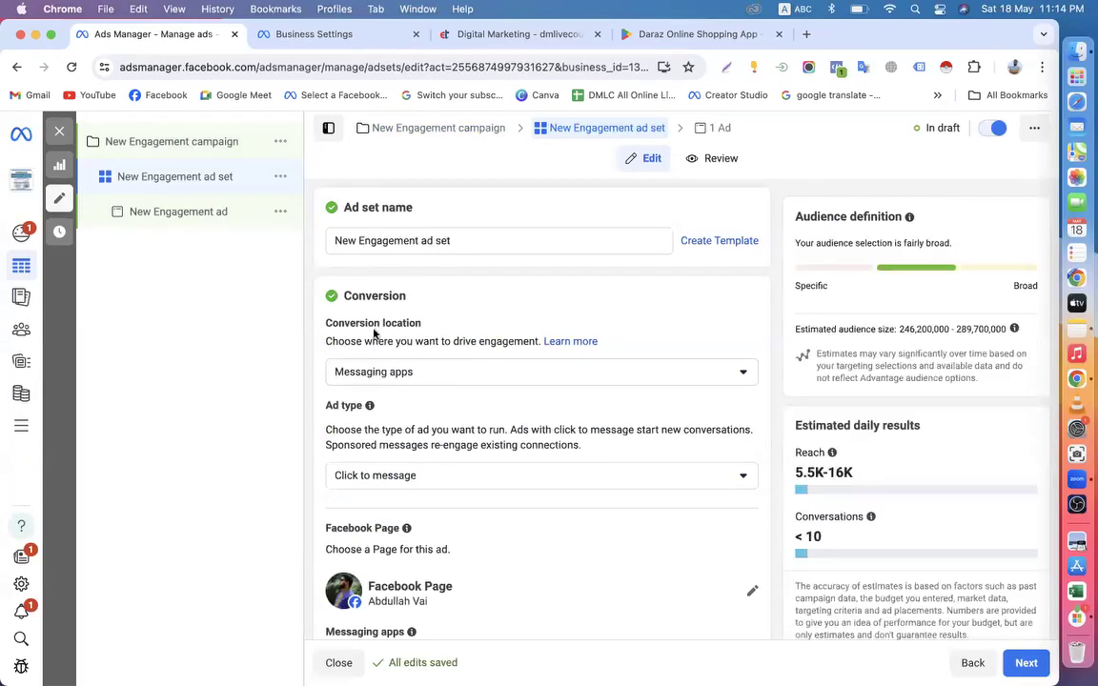
left_click(404, 373)
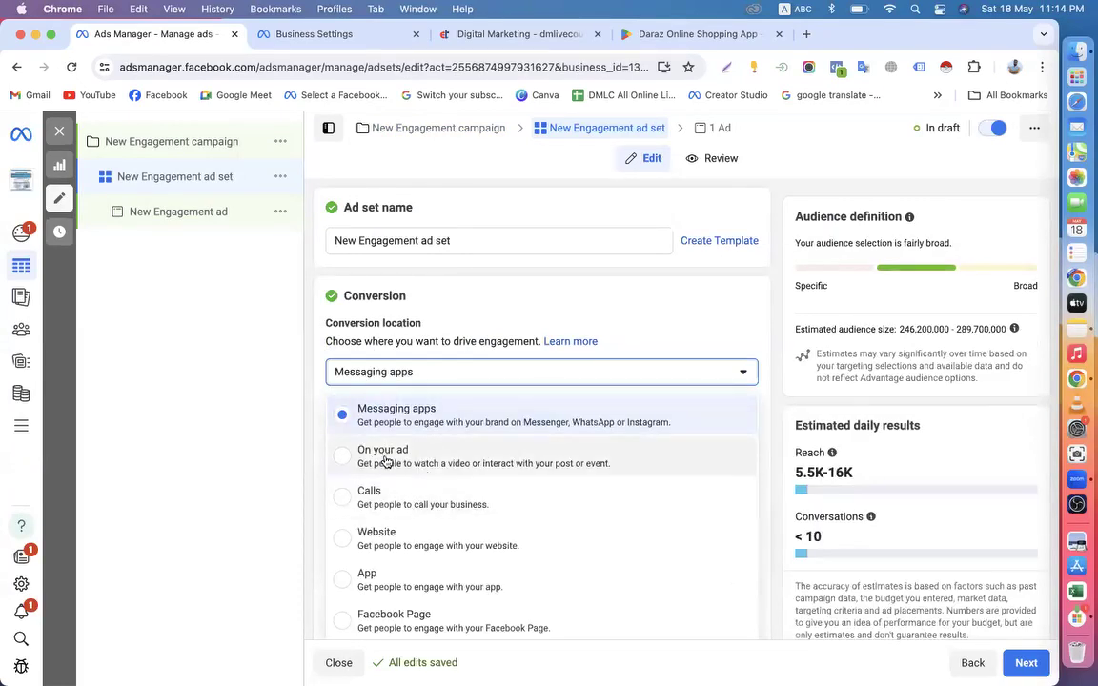
left_click(473, 471)
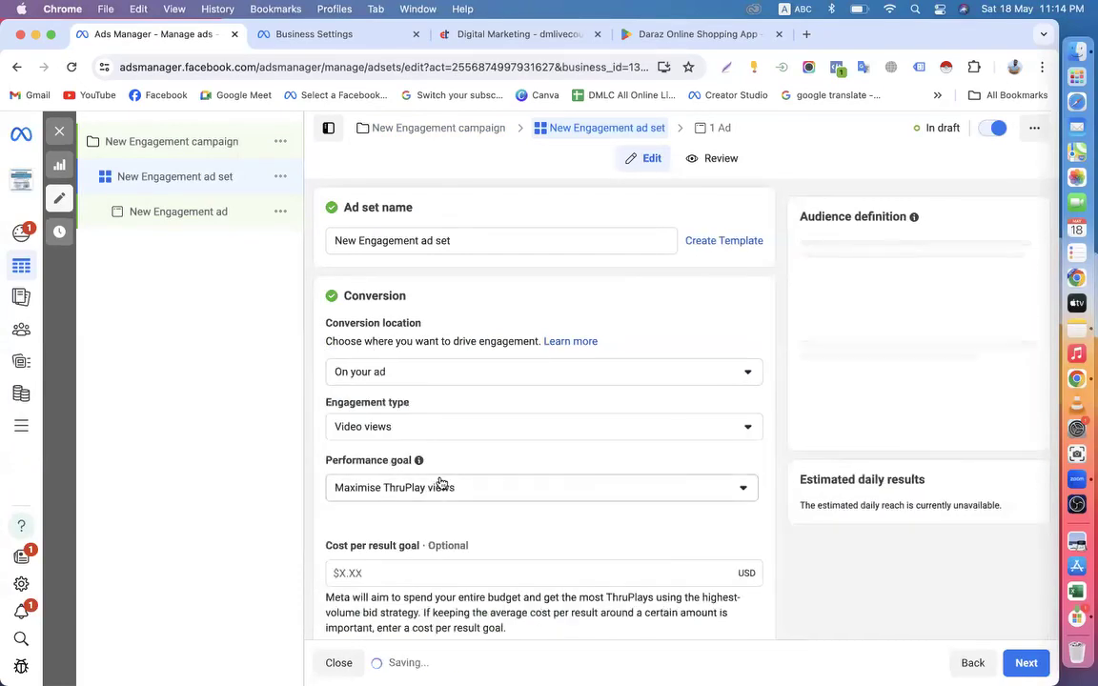
Examine the performance goal, engagement type and conversion location options of the new engagement ad set
left_click(442, 486)
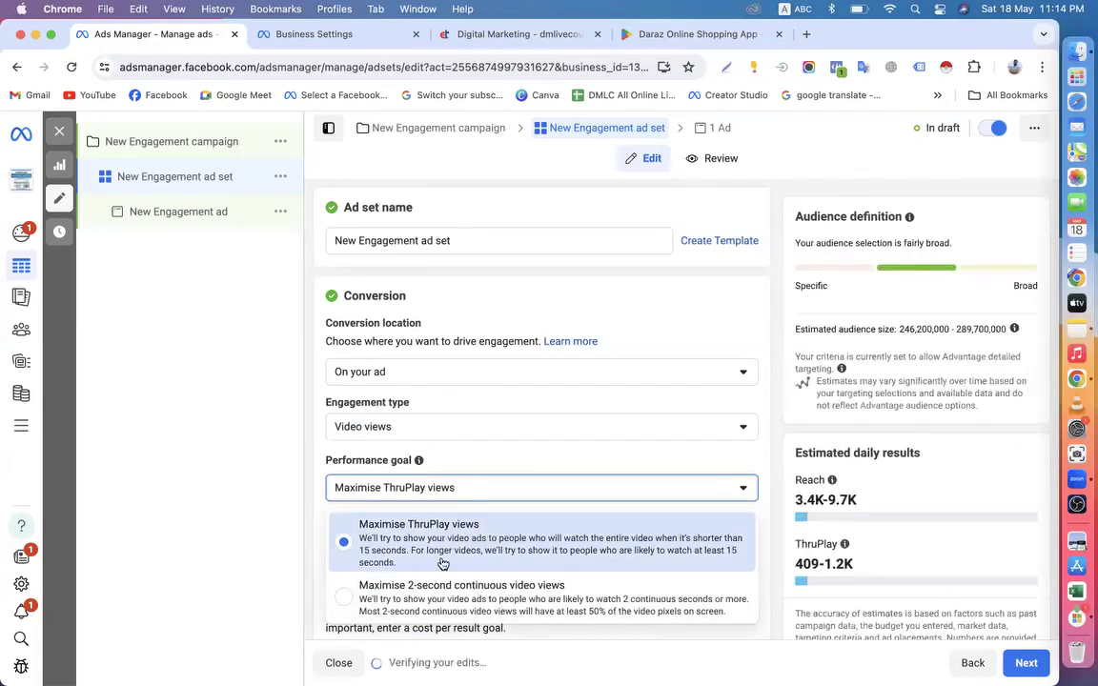
scroll(438, 534, "down", 1)
left_click(419, 353)
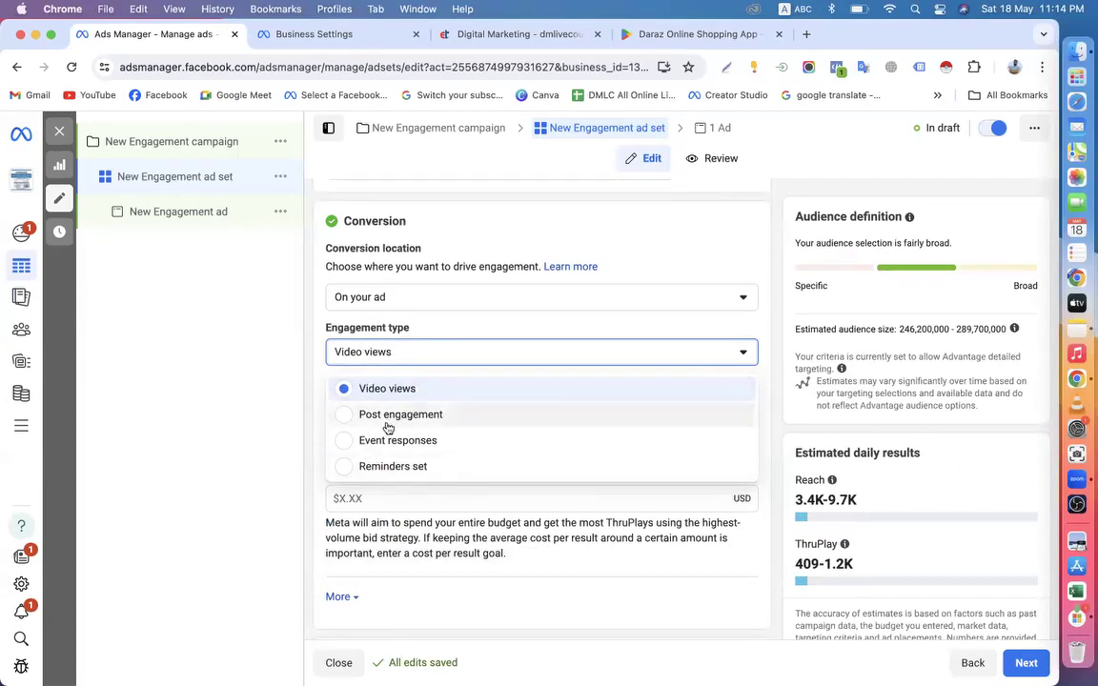
left_click(286, 336)
scroll(286, 367, "up", 2)
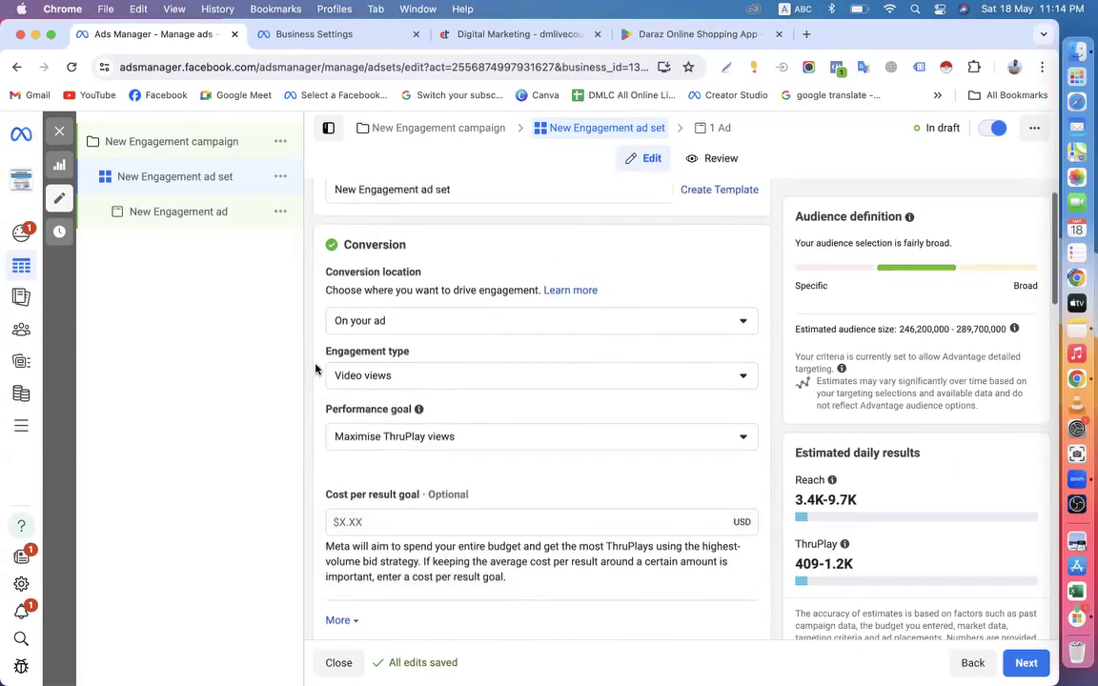
left_click(402, 372)
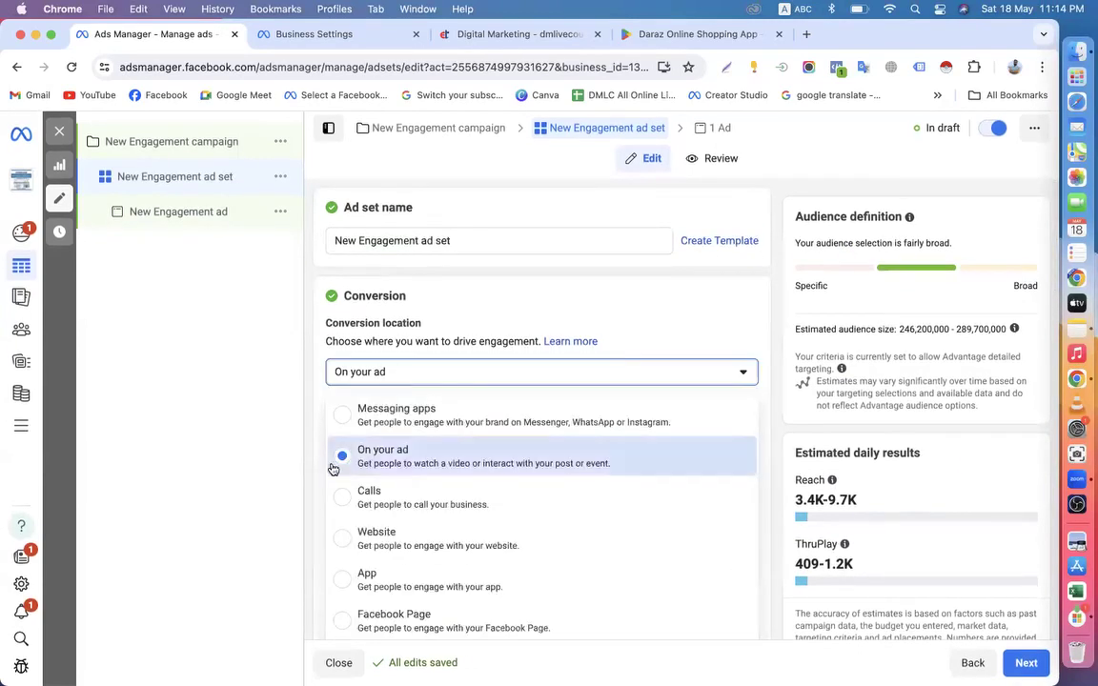
scroll(400, 557, "down", 2)
scroll(381, 429, "up", 3)
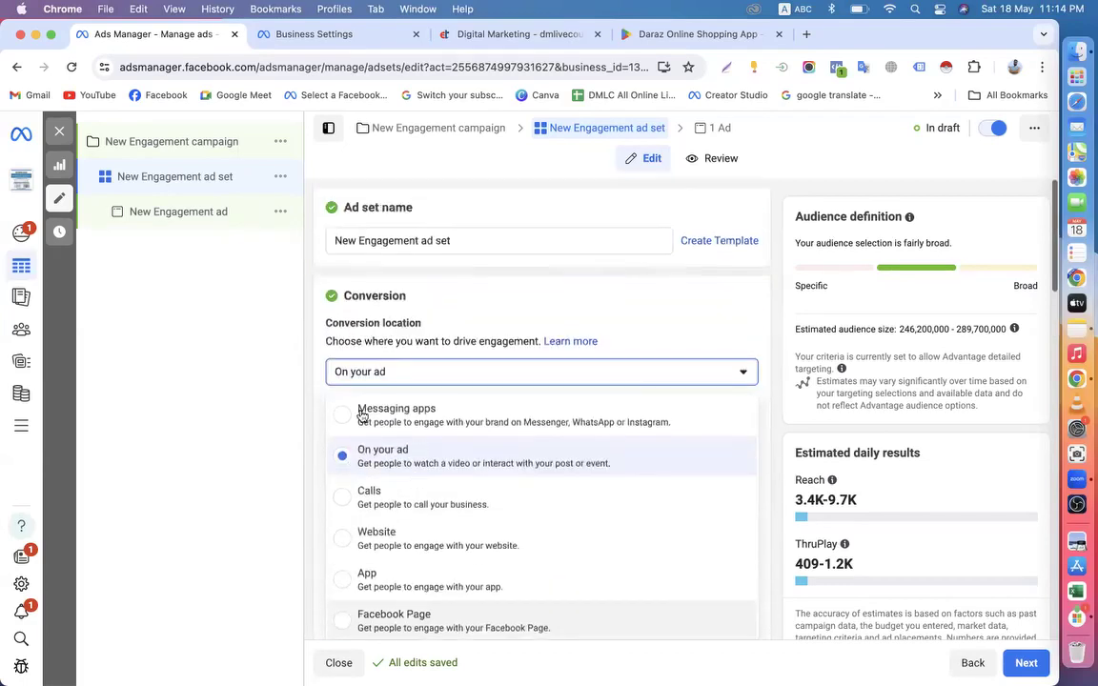
Delete the draft New Engagement campaign together with its ad set and ad
left_click(155, 140)
left_click(280, 141)
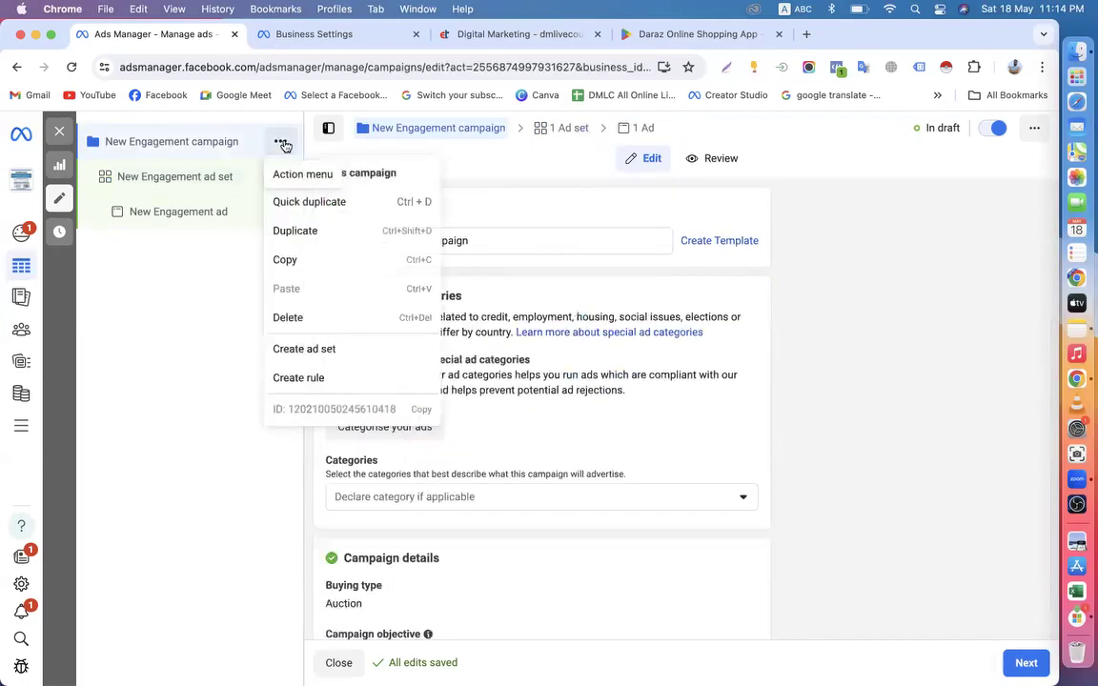
left_click(328, 315)
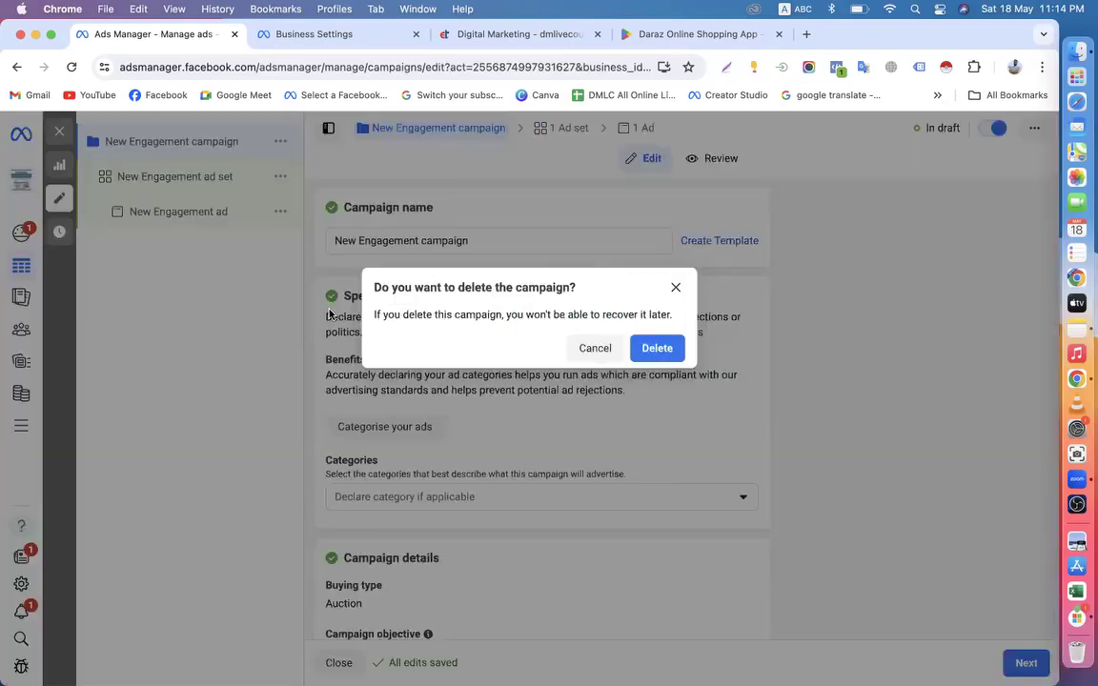
left_click(655, 348)
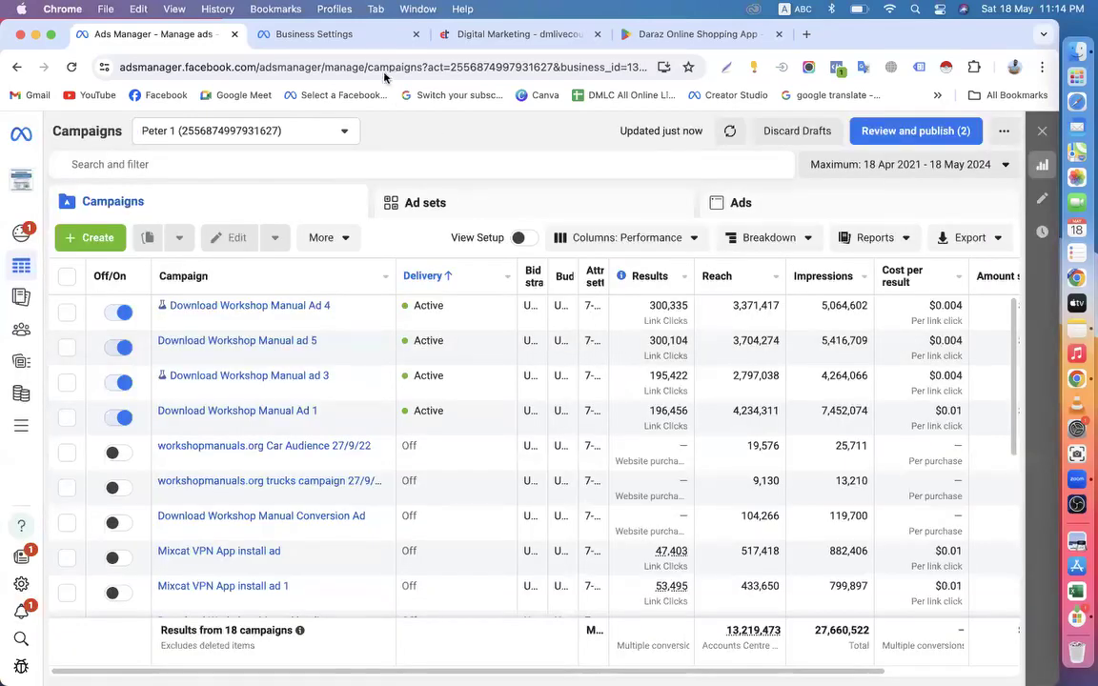
Close the Daraz Google Play page and the Digital Marketing course page in the browser
left_click(327, 35)
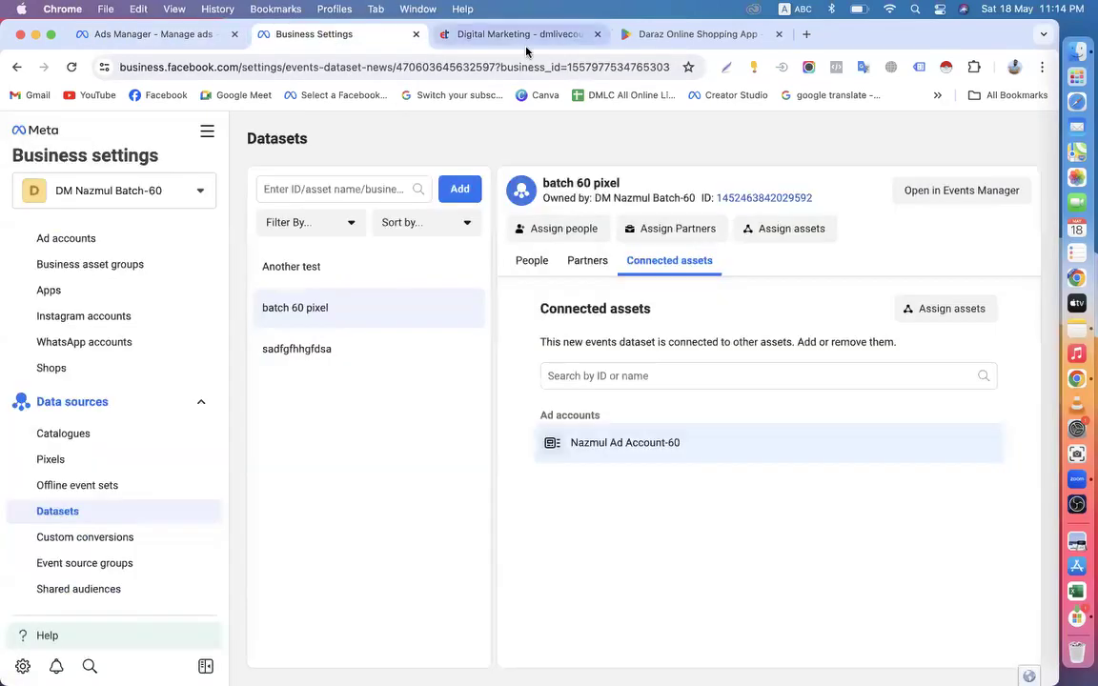
left_click(484, 36)
left_click(704, 36)
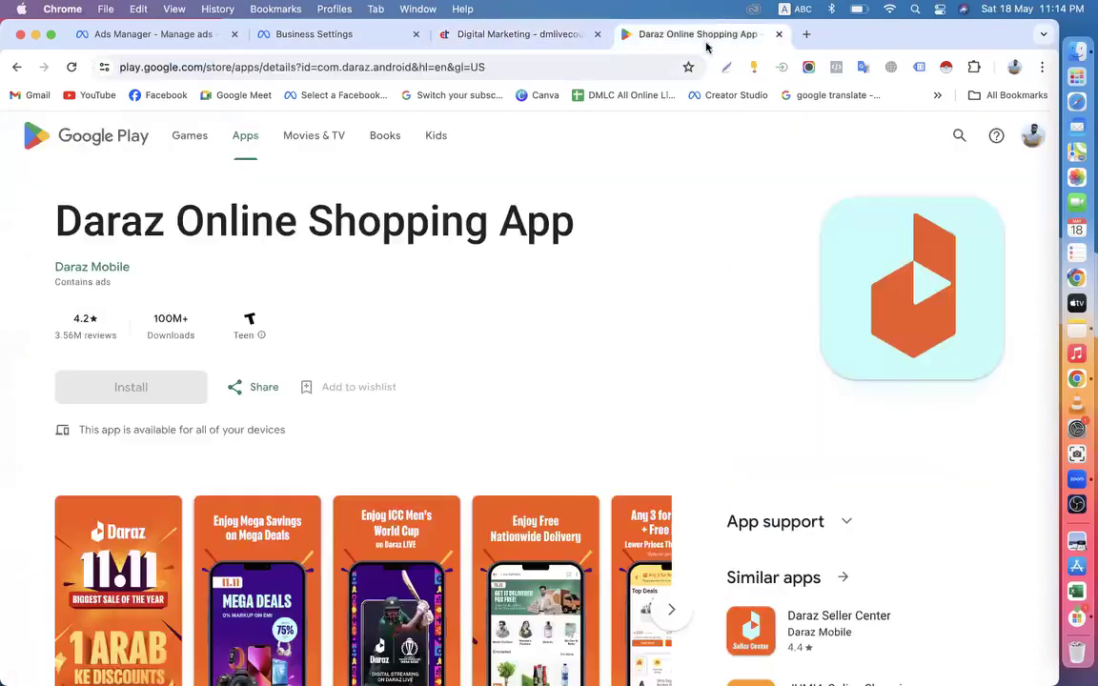
left_click(781, 34)
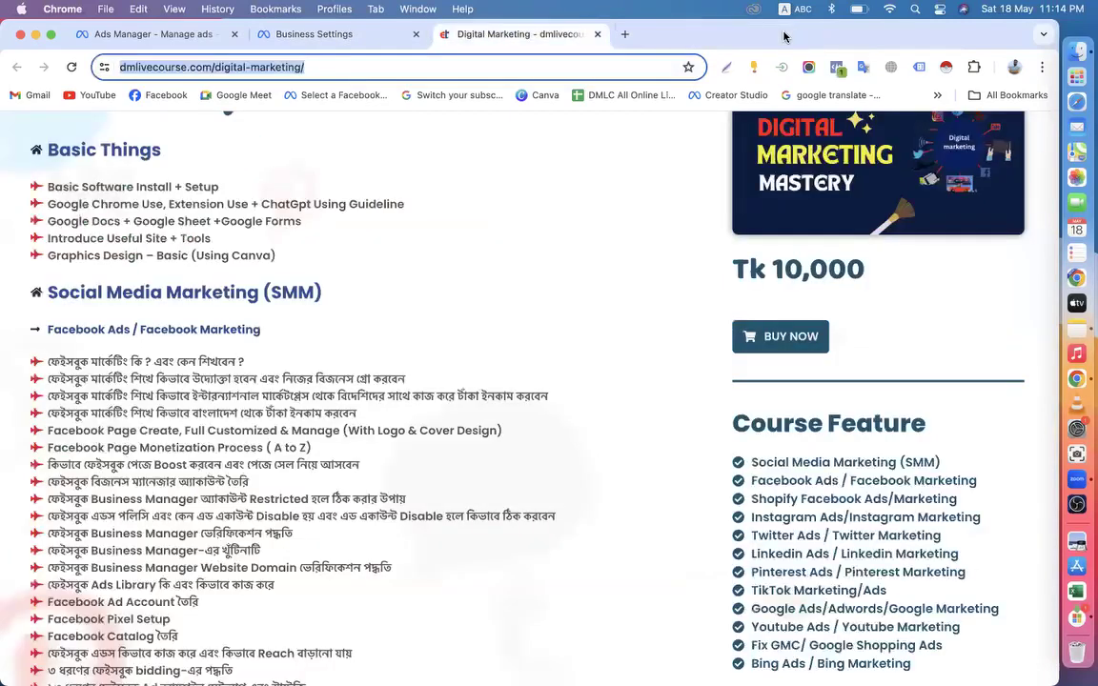
left_click(597, 35)
Close the Ads Manager and Business Settings pages, leaving only a new blank browser page open
left_click(163, 38)
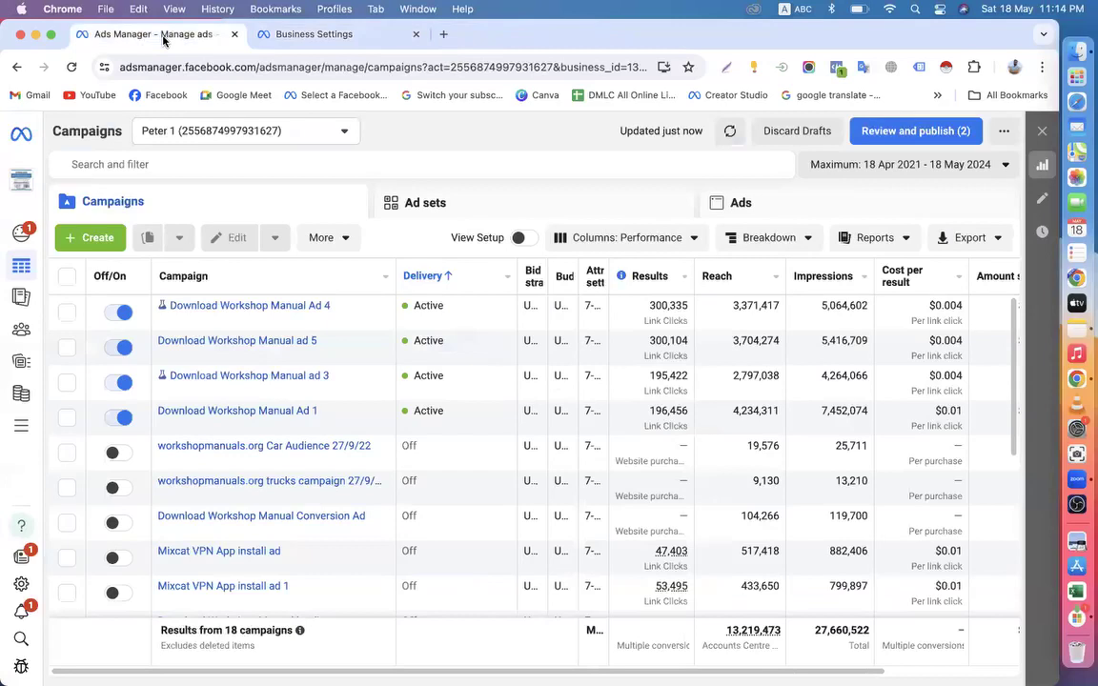
left_click(234, 34)
left_click(263, 34)
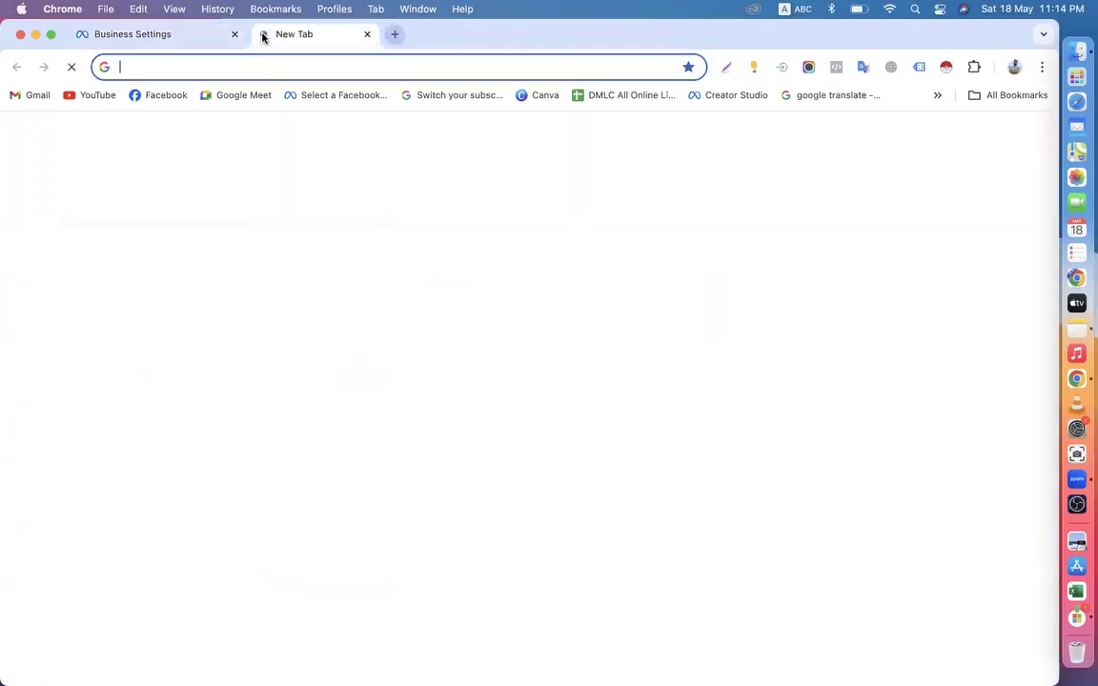
left_click(234, 34)
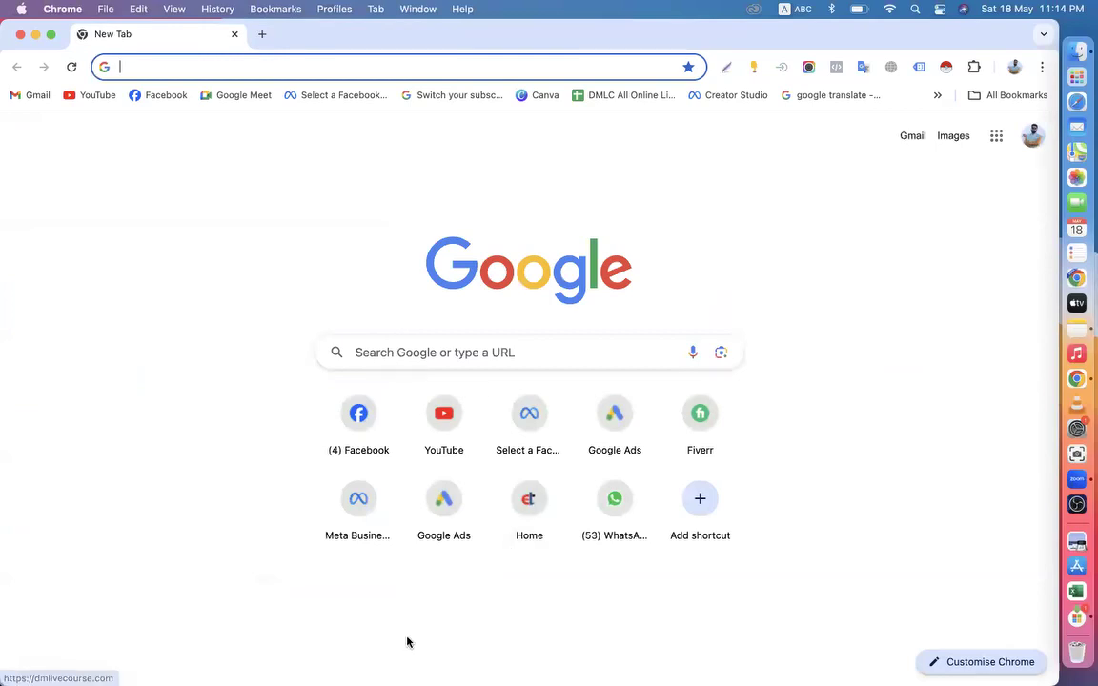